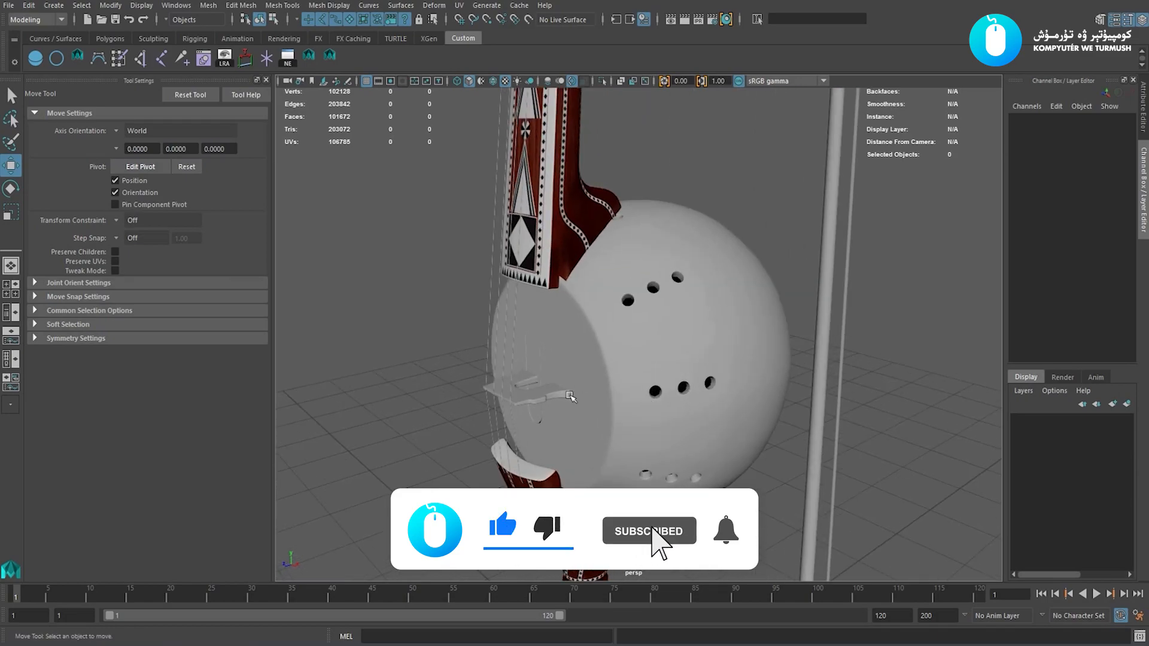
Select the instrument's round bowl together with the bridge on its flat front face
click(558, 395)
scroll(626, 398, down, 5)
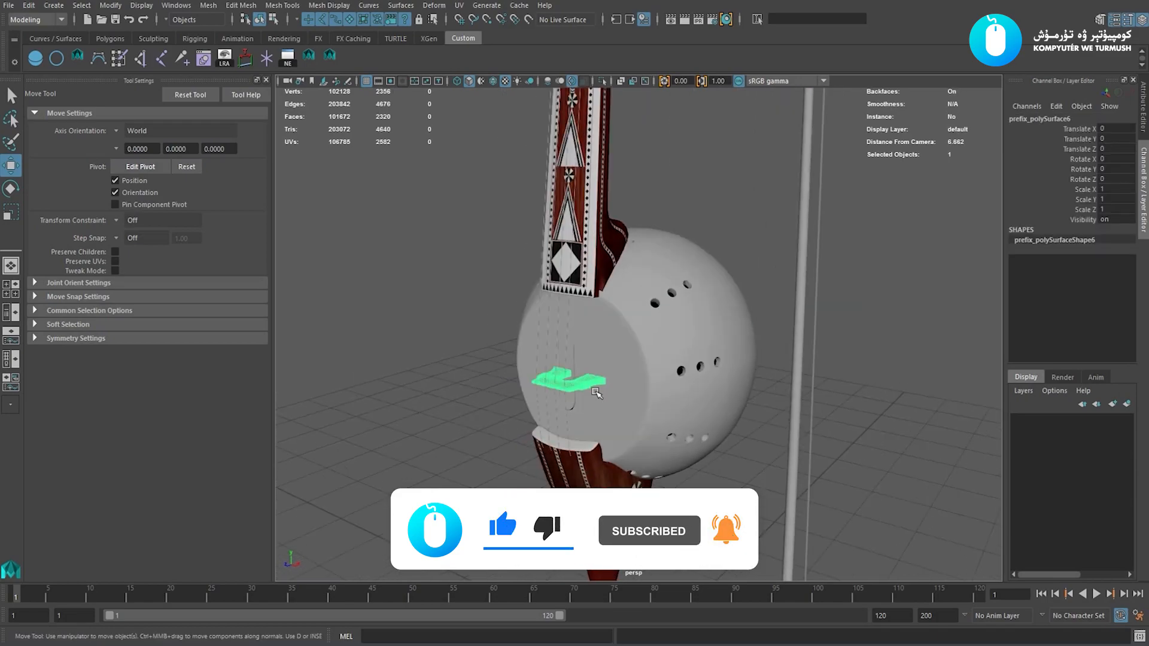
shift+click(632, 388)
alt+drag(632, 388, 602, 382)
click(490, 392)
scroll(604, 386, up, 10)
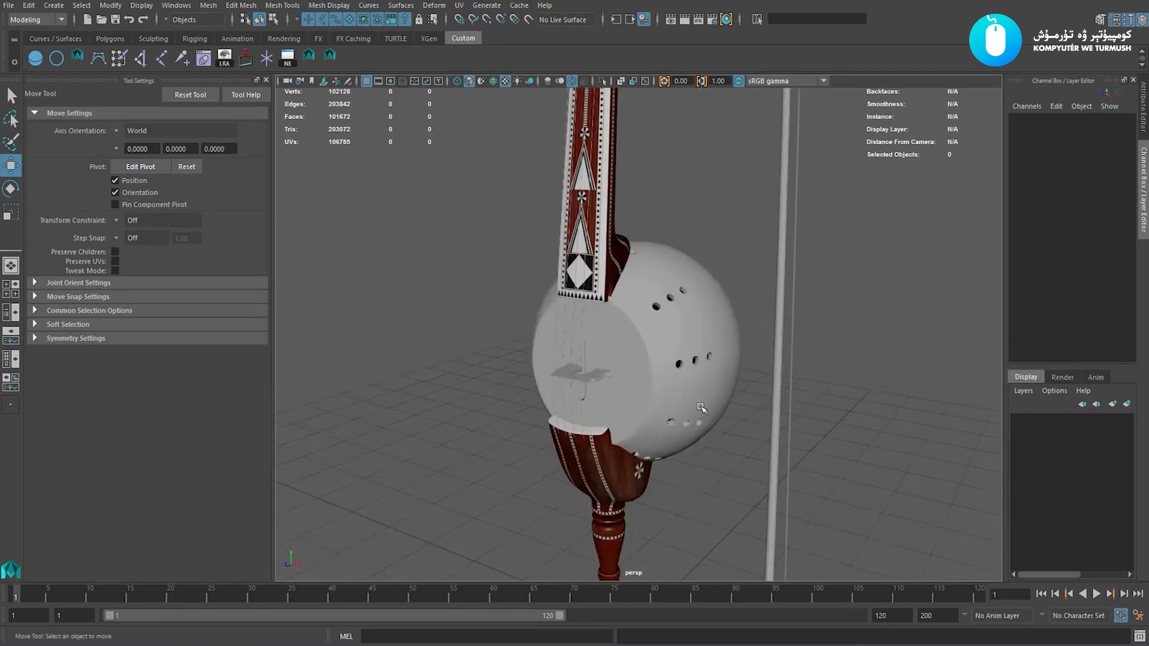
click(609, 388)
scroll(609, 388, down, 5)
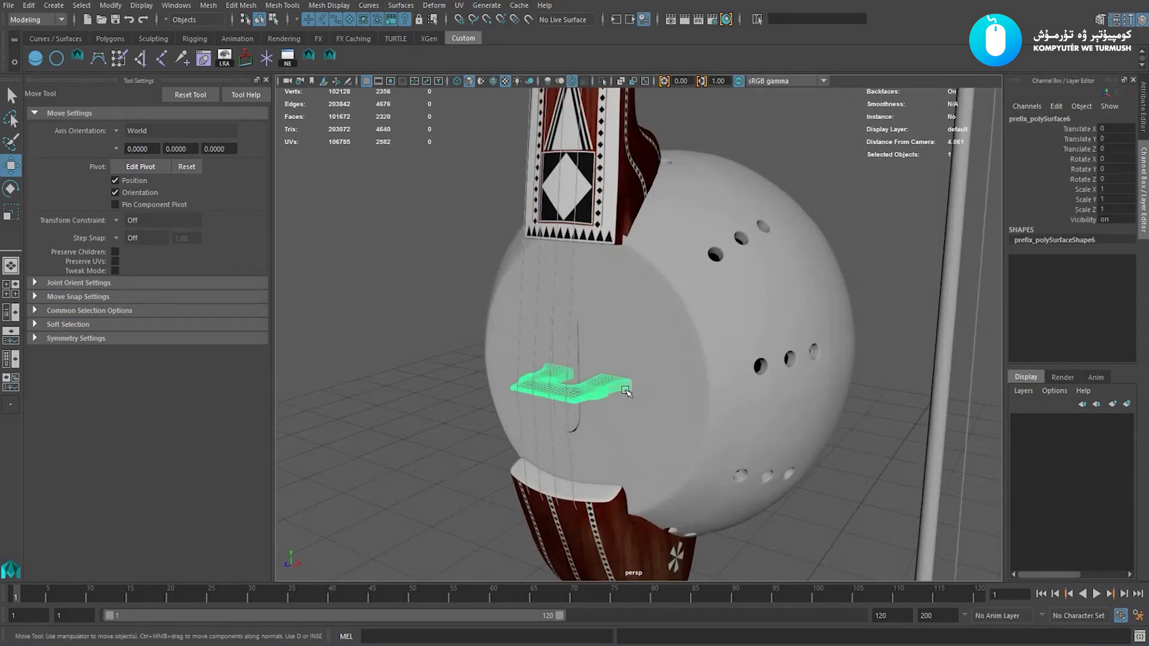
alt+drag(609, 387, 668, 407)
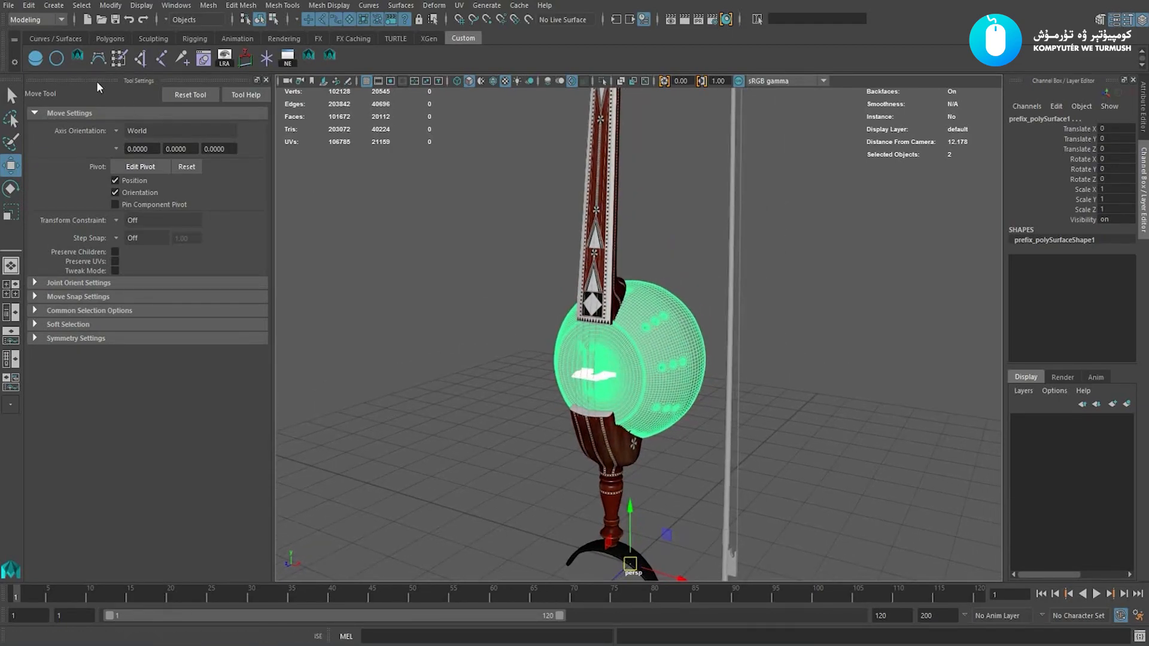
Export the selected bowl and bridge in OBJ format as ghijek_qosaq.obj into the 2_scenes\obj folder
click(10, 6)
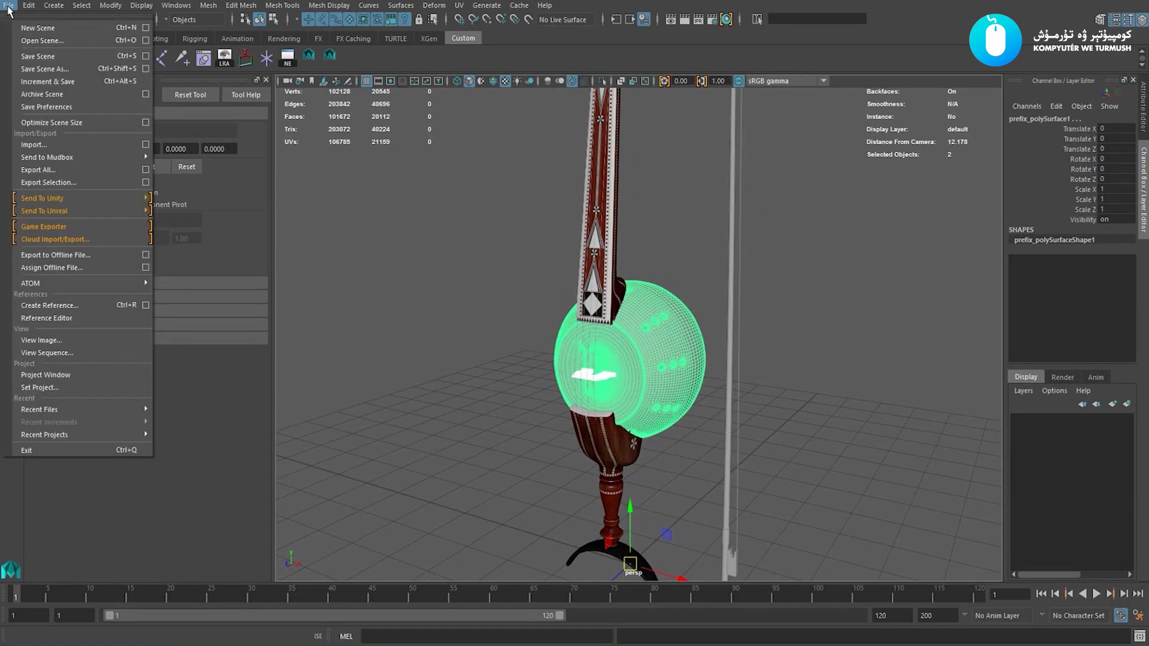
click(94, 182)
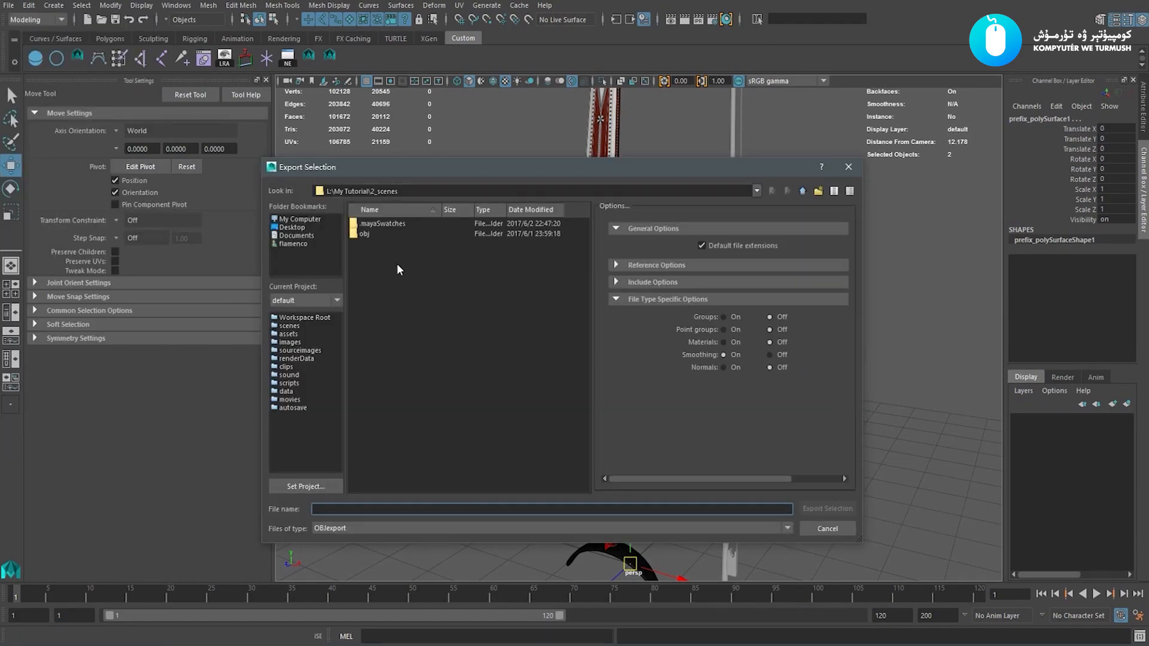
double_click(361, 233)
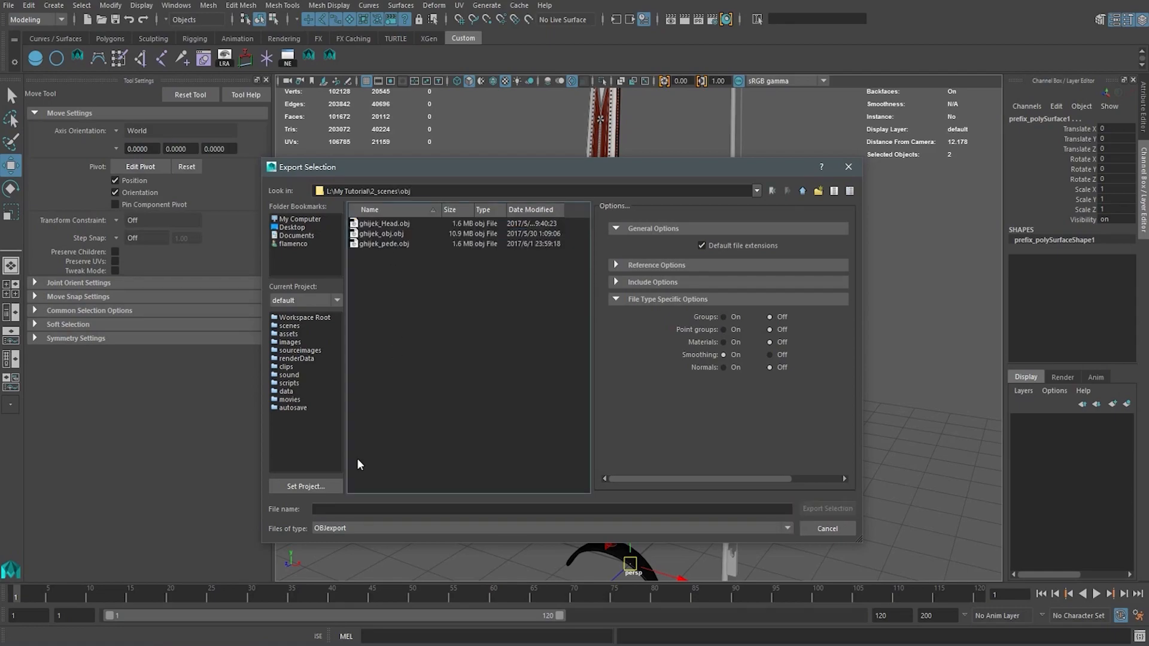
click(364, 509)
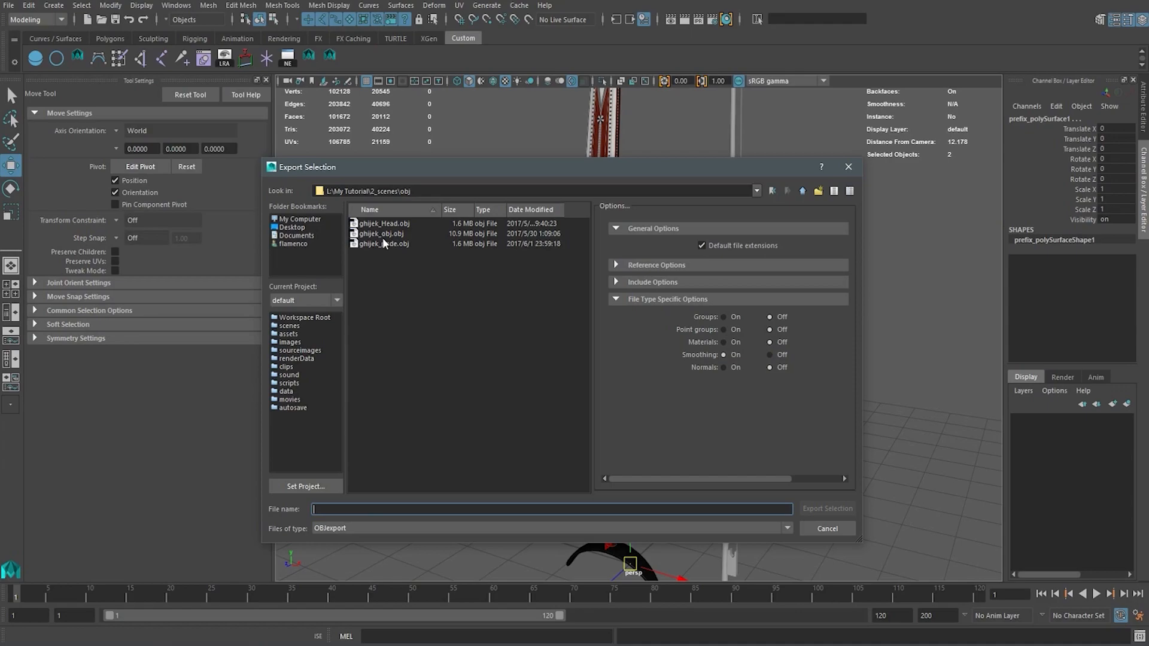
click(382, 243)
click(351, 509)
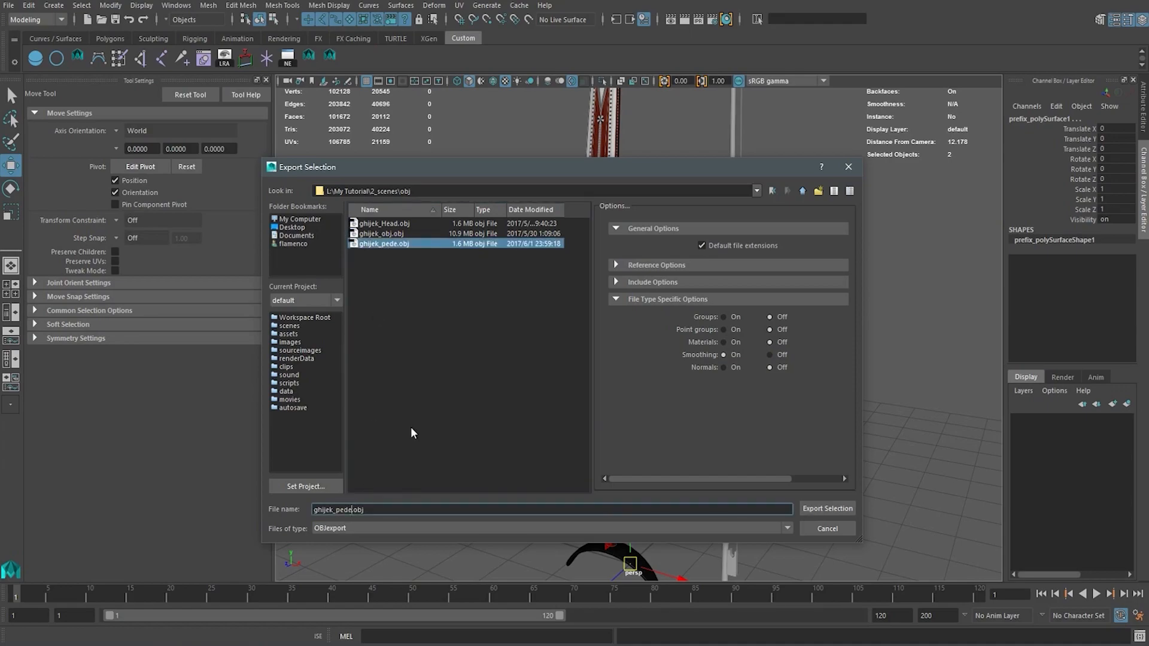
key(BackSpace)
key(BackSpace)
key(BackSpace)
key(BackSpace)
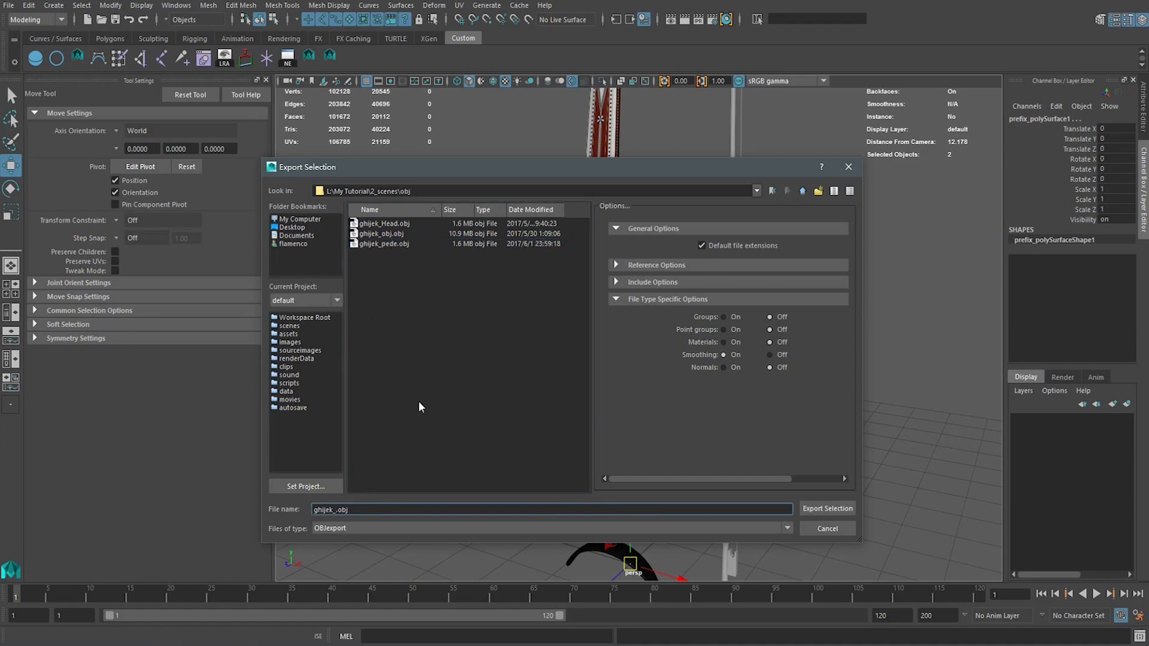
text(qosaq)
click(825, 508)
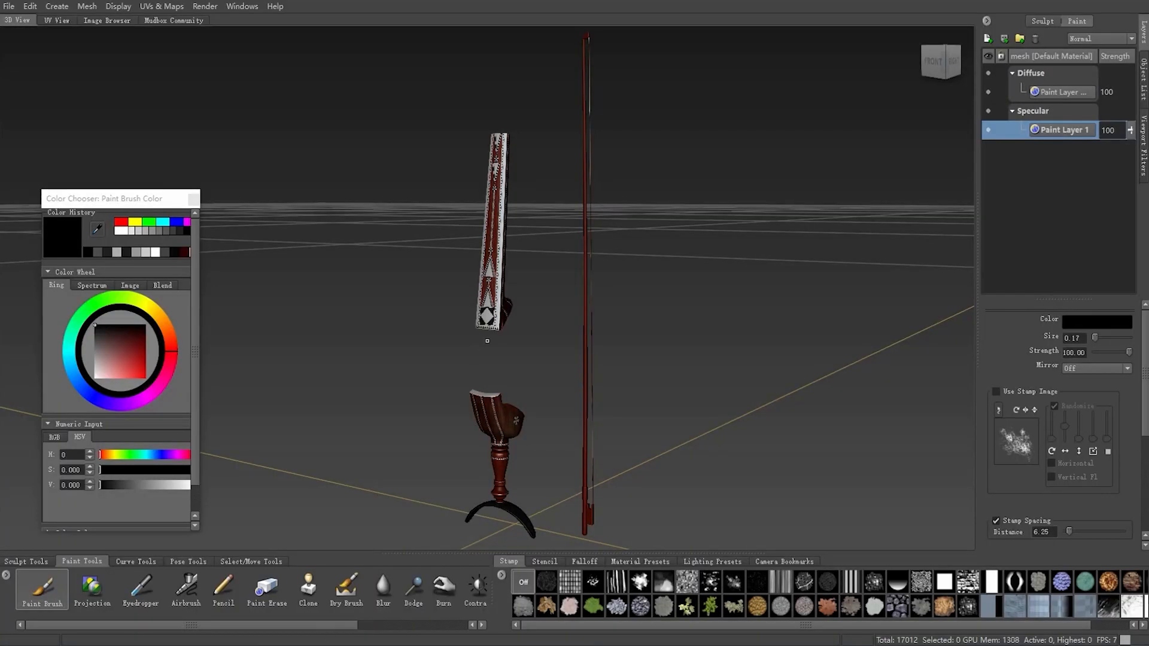
Switch to Mudbox and replace the painted instrument scene with a new, empty scene
alt+right_drag(487, 341, 515, 341)
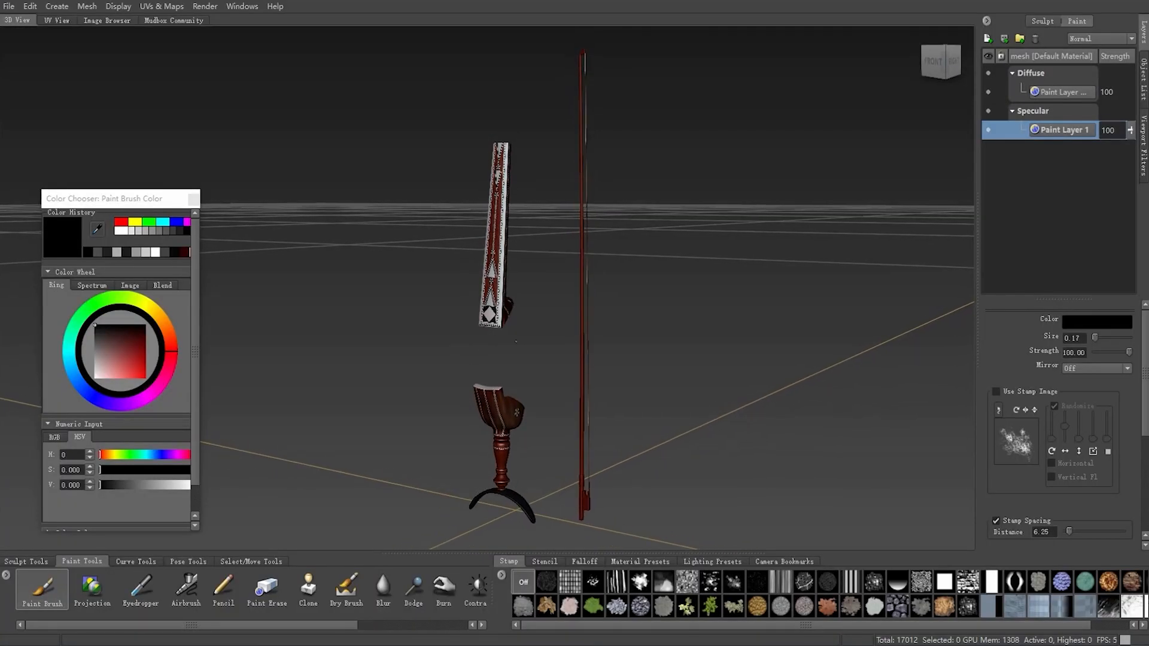
click(5, 9)
click(18, 24)
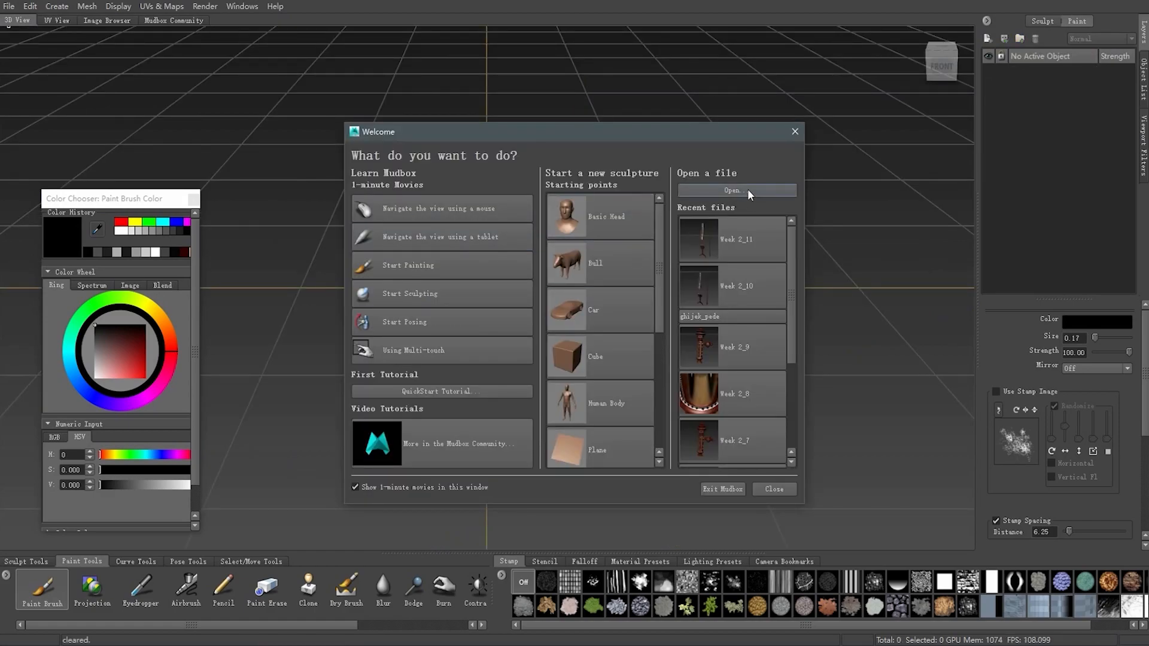
Open ghijek_qosaq.obj from the 2_scenes\obj folder and keep all of its meshes despite the detected problems
click(748, 189)
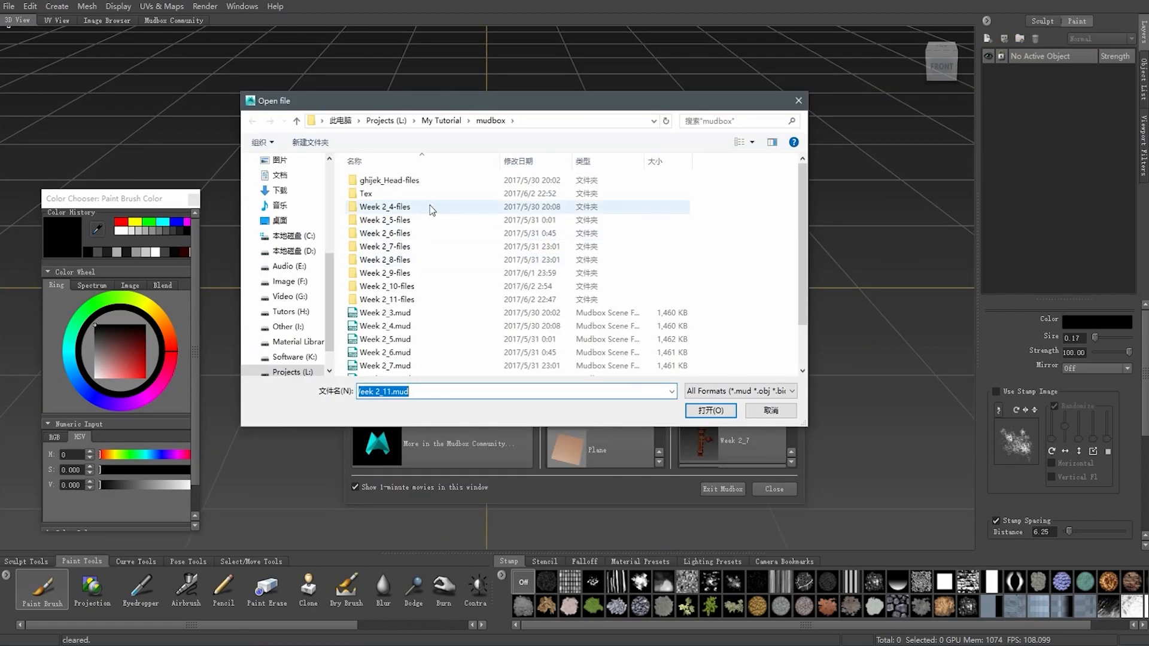
key(alt+Up)
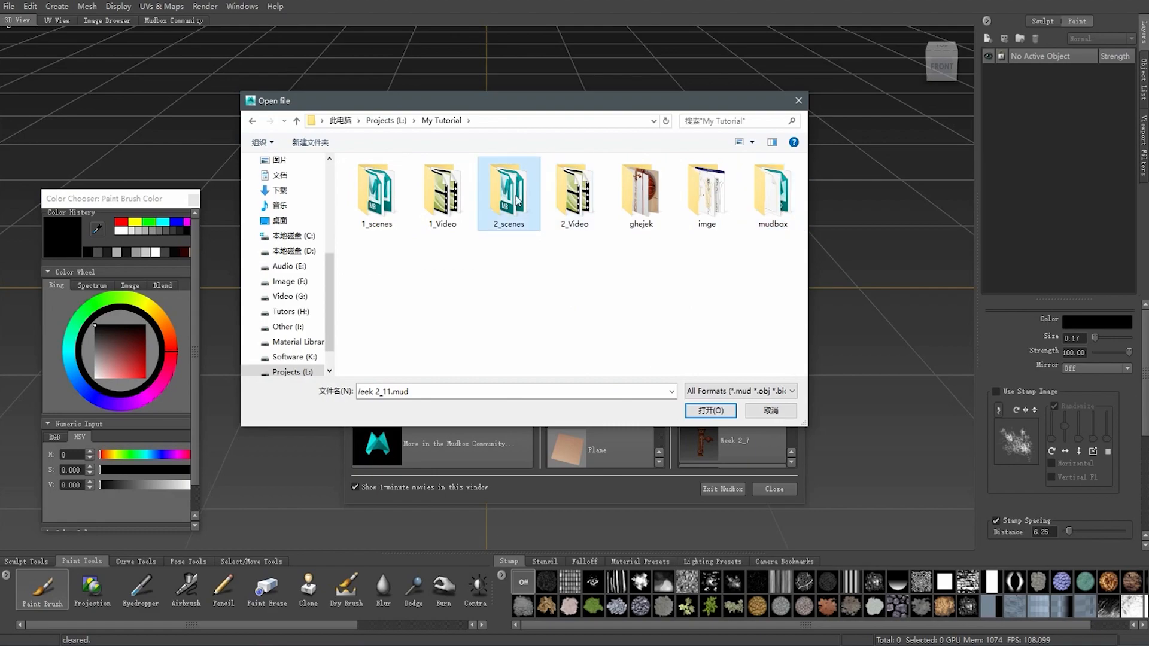
double_click(517, 200)
double_click(405, 192)
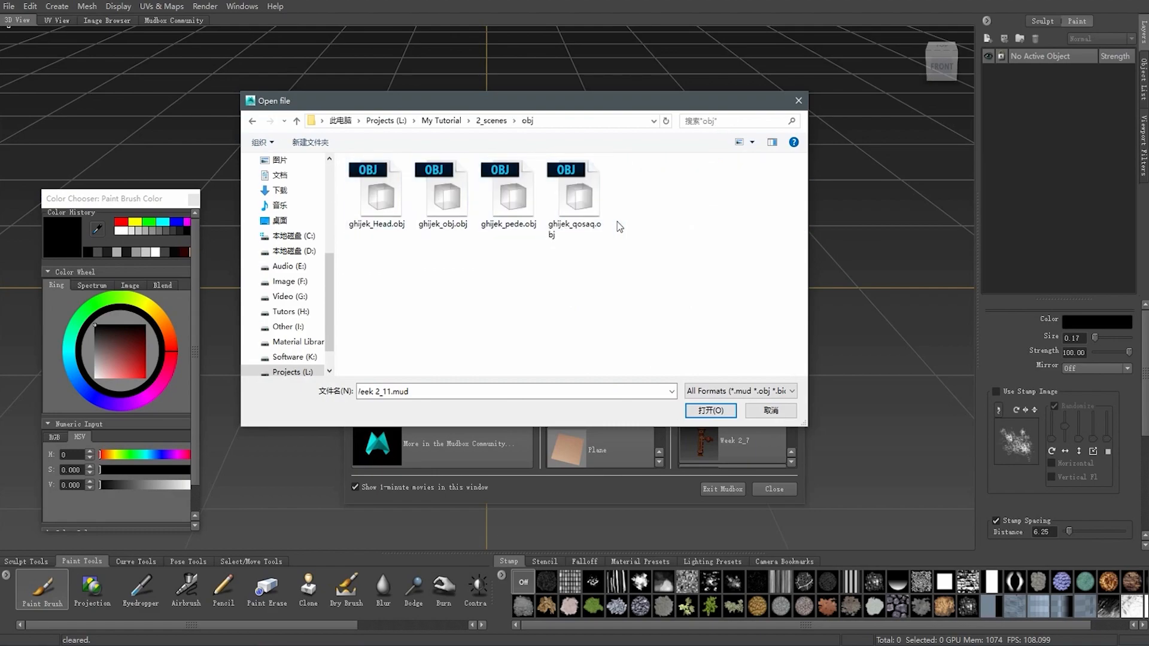
double_click(575, 201)
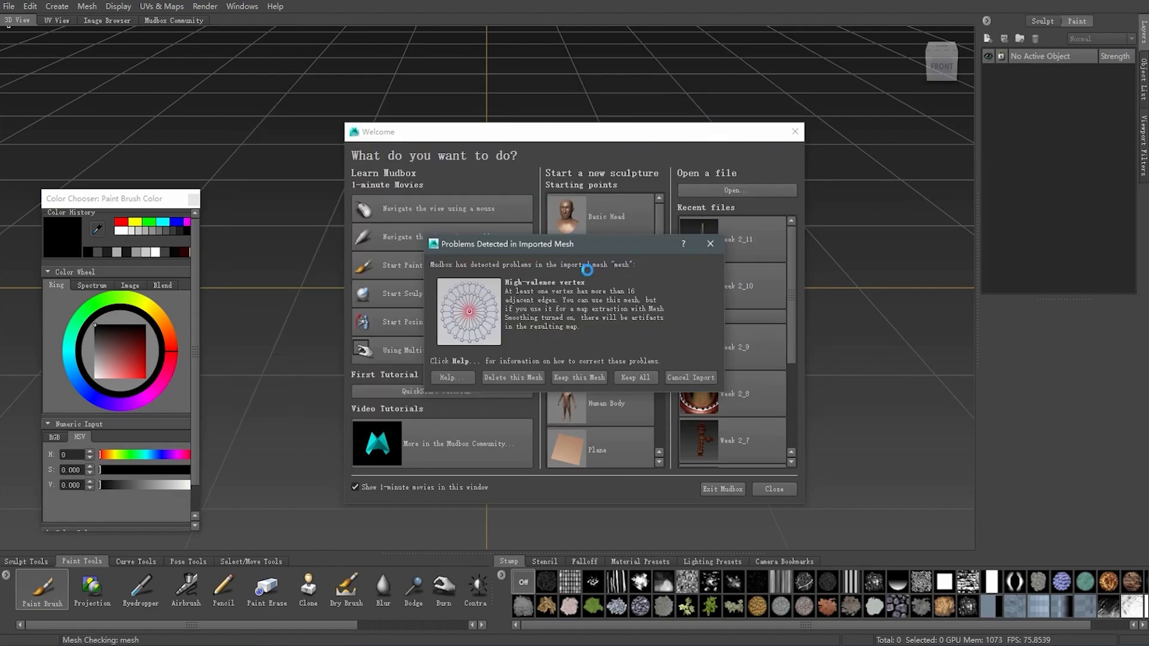
click(634, 377)
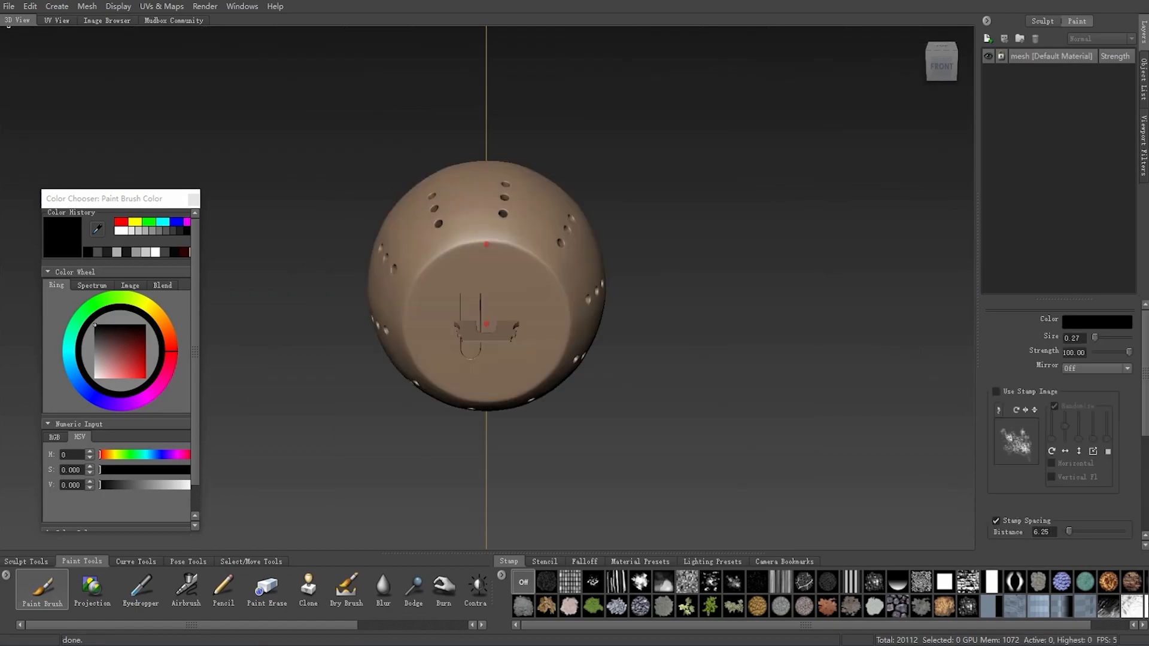
Display the wireframe over the imported bowl and bridge
alt+drag(685, 388, 497, 309)
key(shift+w)
alt+right_drag(497, 309, 521, 359)
alt+drag(521, 359, 464, 350)
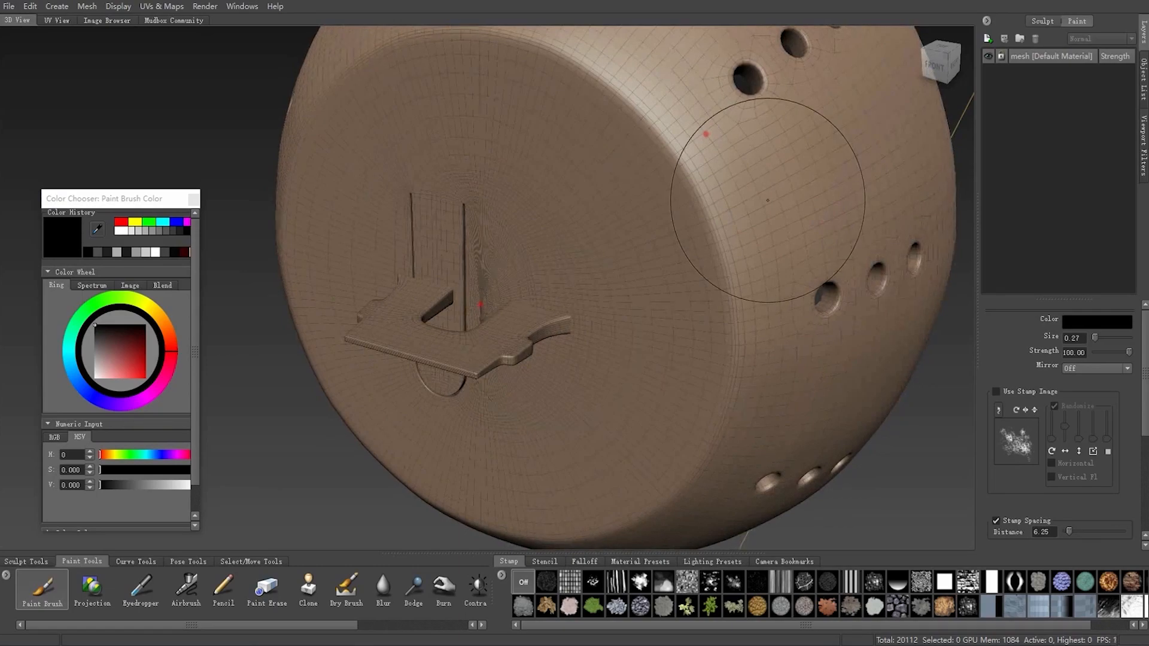
Examine the imported mesh and its subdivision level in the object list, then return to the paint layers
click(1143, 80)
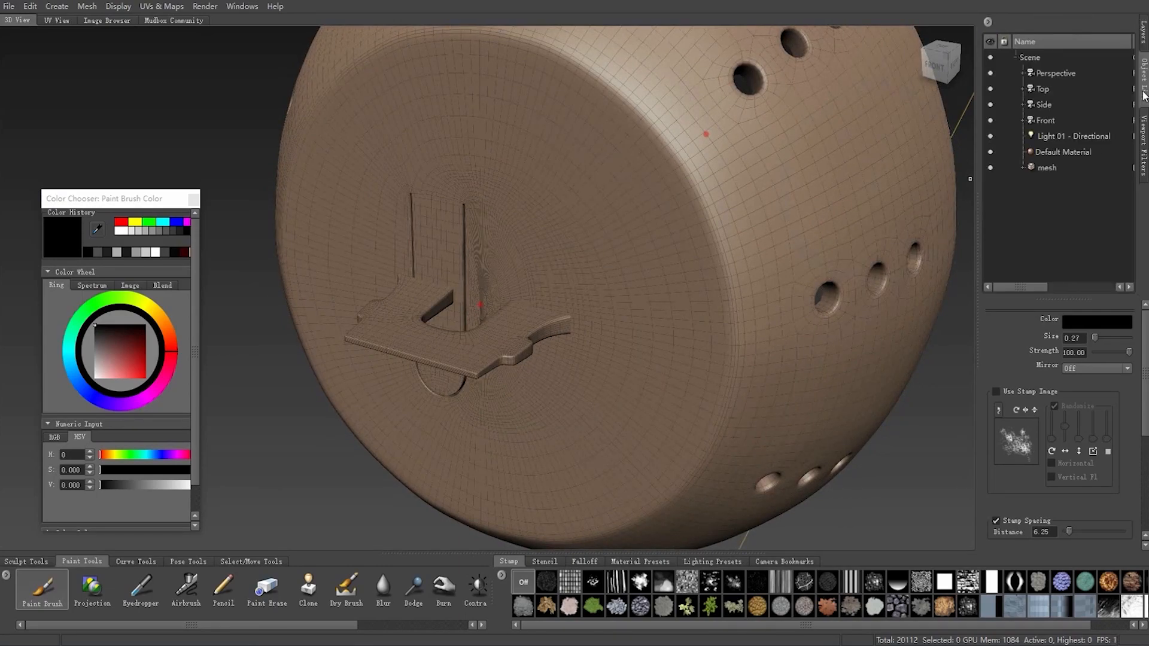
click(1036, 167)
click(1023, 168)
click(1051, 186)
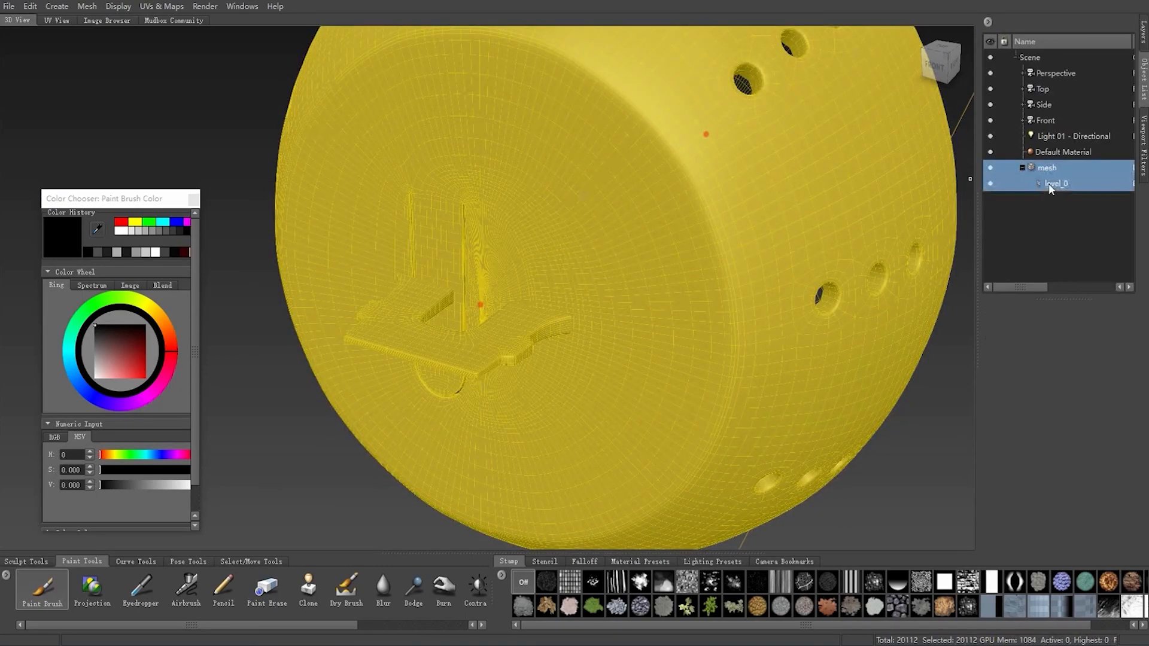
click(1022, 167)
key(f)
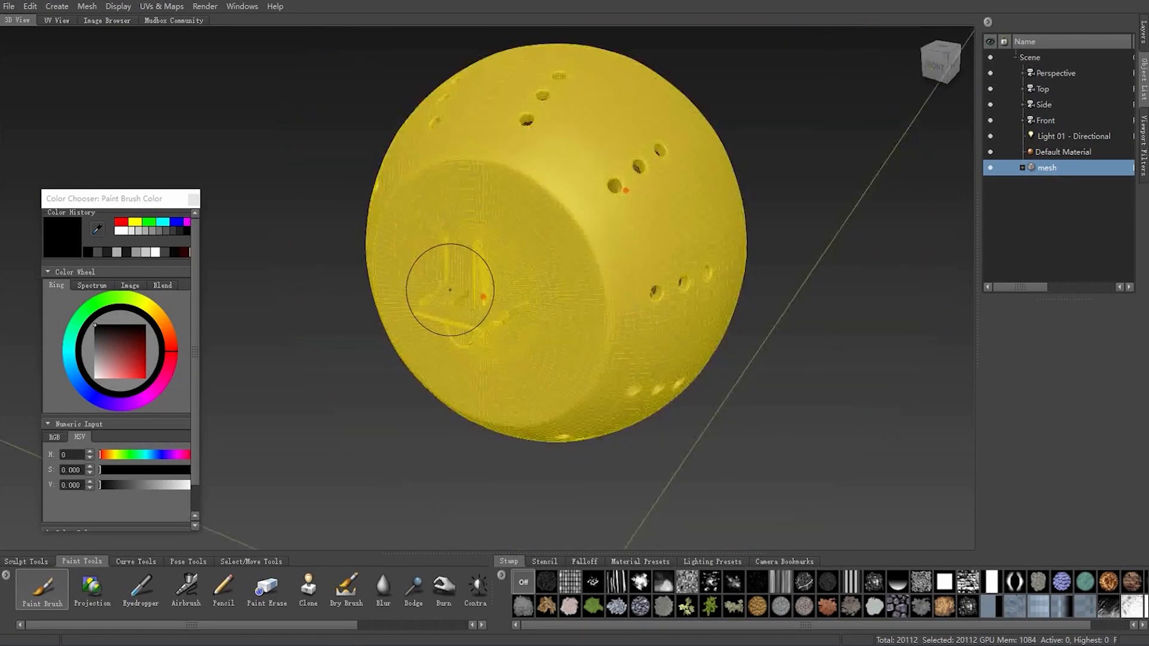
click(544, 289)
click(652, 361)
click(1144, 30)
alt+drag(556, 293, 593, 300)
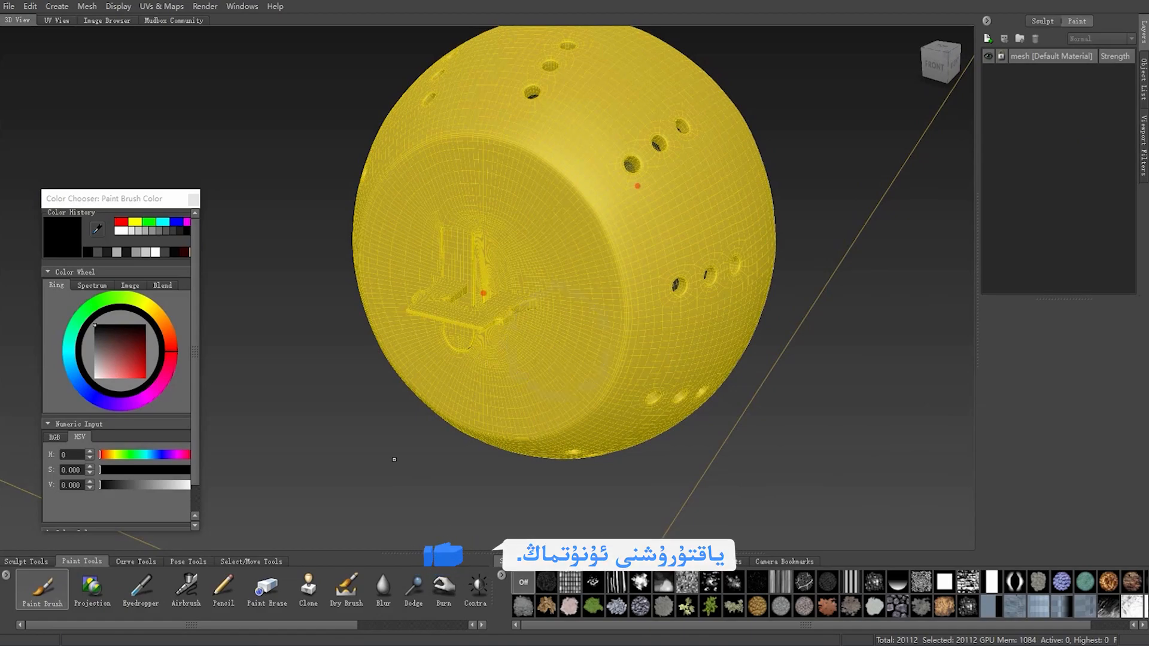
Clear the whole-mesh selection and select the bridge on the bowl's front face with the UV Shells tool
click(254, 562)
click(144, 590)
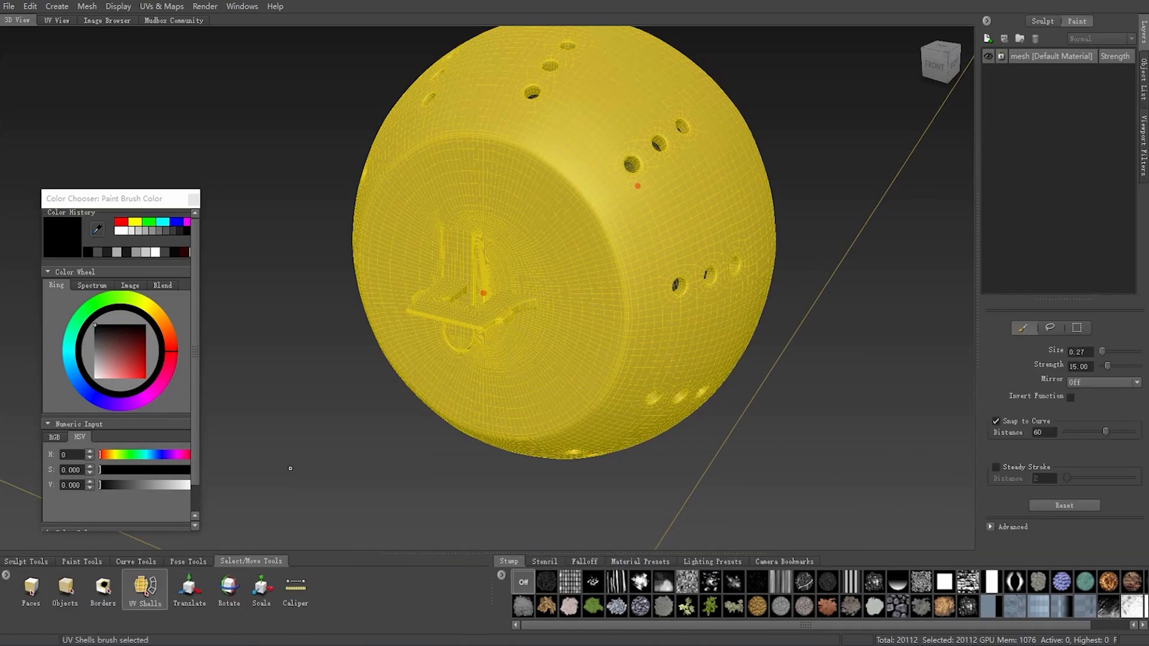
click(323, 395)
scroll(412, 347, up, 3)
click(415, 348)
alt+drag(414, 349, 498, 371)
scroll(498, 371, up, 2)
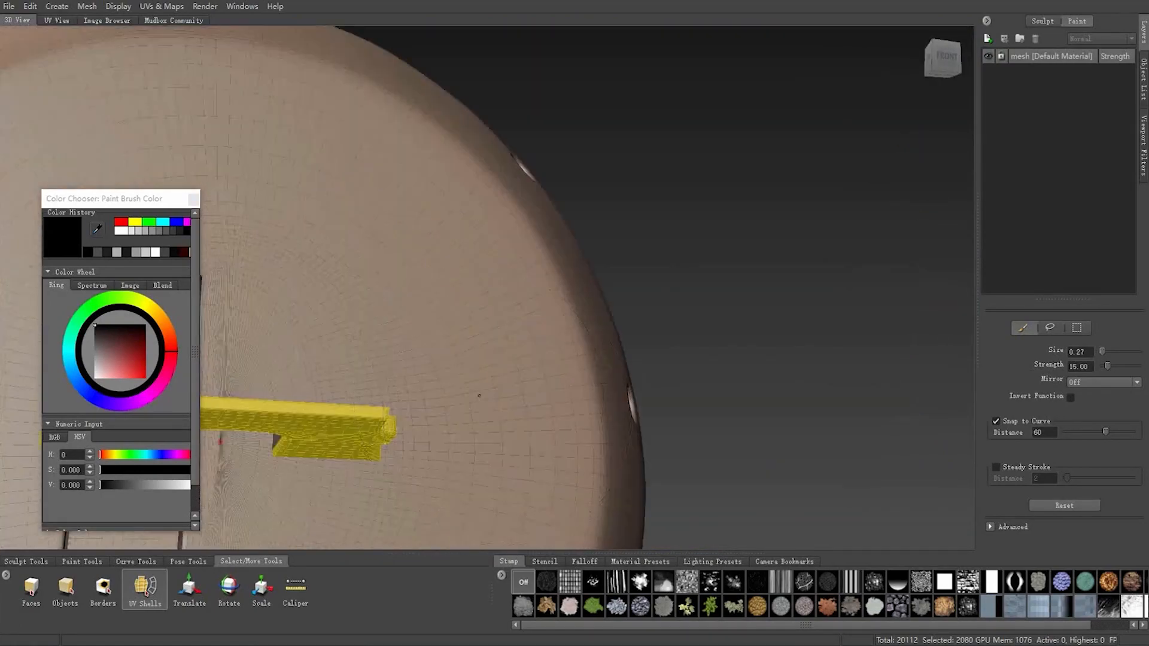
Add the bridge's remaining unselected shell around its cutout to the selection
alt+middle_drag(498, 371, 676, 317)
scroll(676, 317, up, 4)
alt+drag(676, 317, 697, 352)
click(789, 281)
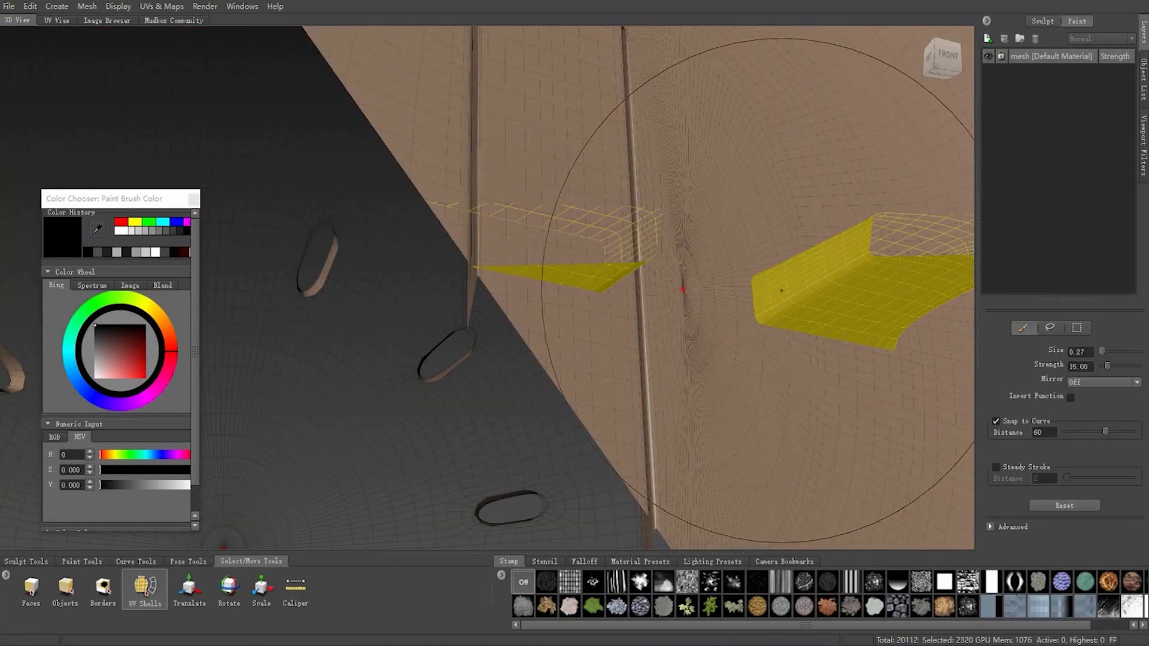
scroll(784, 287, down, 5)
alt+drag(784, 287, 480, 376)
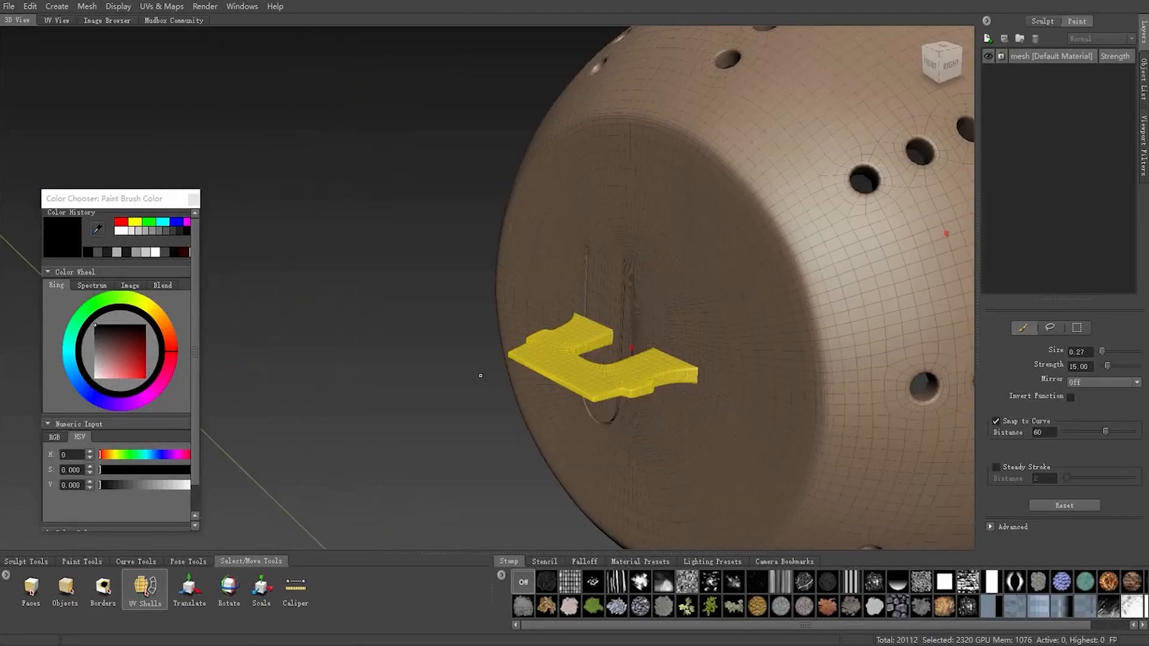
Hide everything except the selected bridge and clear the selection
right_click(555, 359)
click(539, 419)
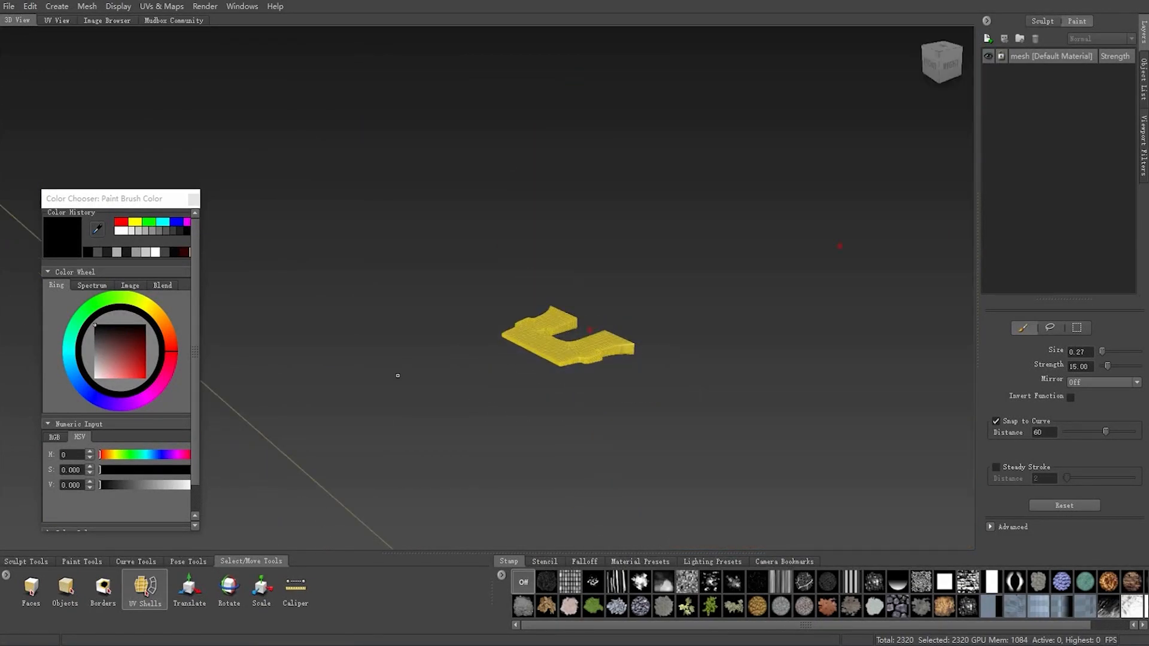
alt+drag(531, 330, 521, 359)
alt+right_drag(521, 359, 469, 341)
alt+drag(469, 341, 475, 375)
alt+middle_drag(475, 375, 527, 364)
alt+right_drag(527, 363, 741, 417)
alt+middle_drag(742, 417, 543, 347)
alt+right_drag(543, 347, 598, 353)
alt+middle_drag(418, 293, 497, 358)
mouse_move(496, 358)
alt+right_down()
mouse_move(554, 369)
mouse_move(519, 363)
alt+right_up()
alt+middle_drag(519, 362, 505, 348)
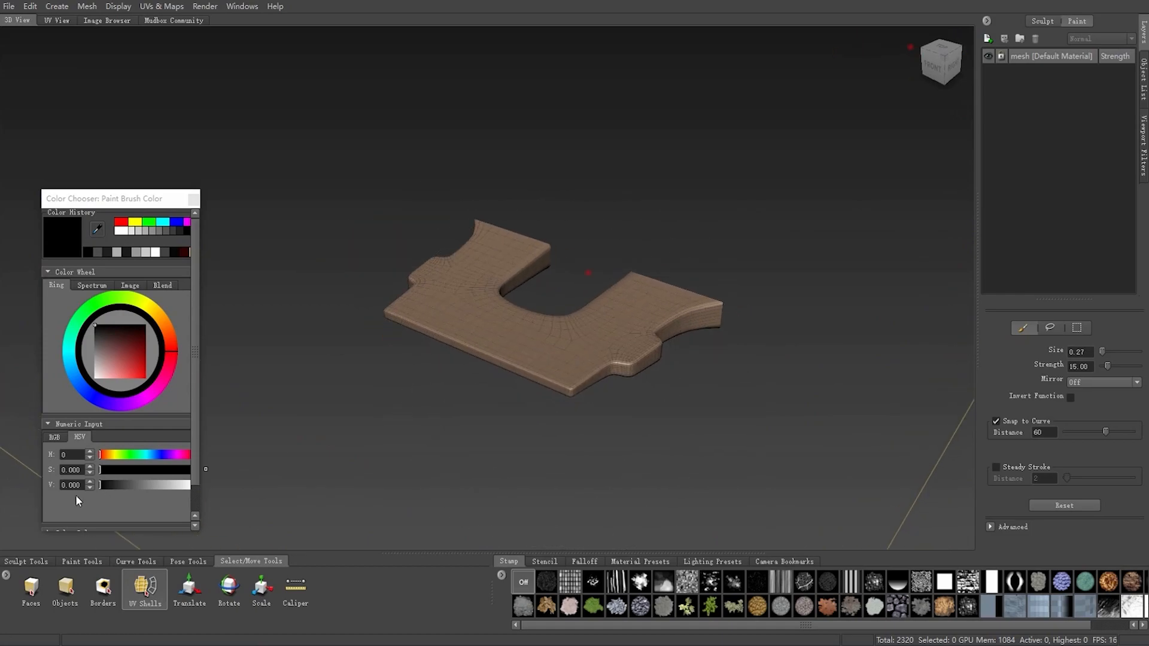
With the Paint Brush, create a 4096 Diffuse paint layer named Paint Layer 1, saved as 8-bit RGBA TIFF, on the bridge
click(71, 563)
click(43, 589)
alt+right_drag(509, 311, 471, 297)
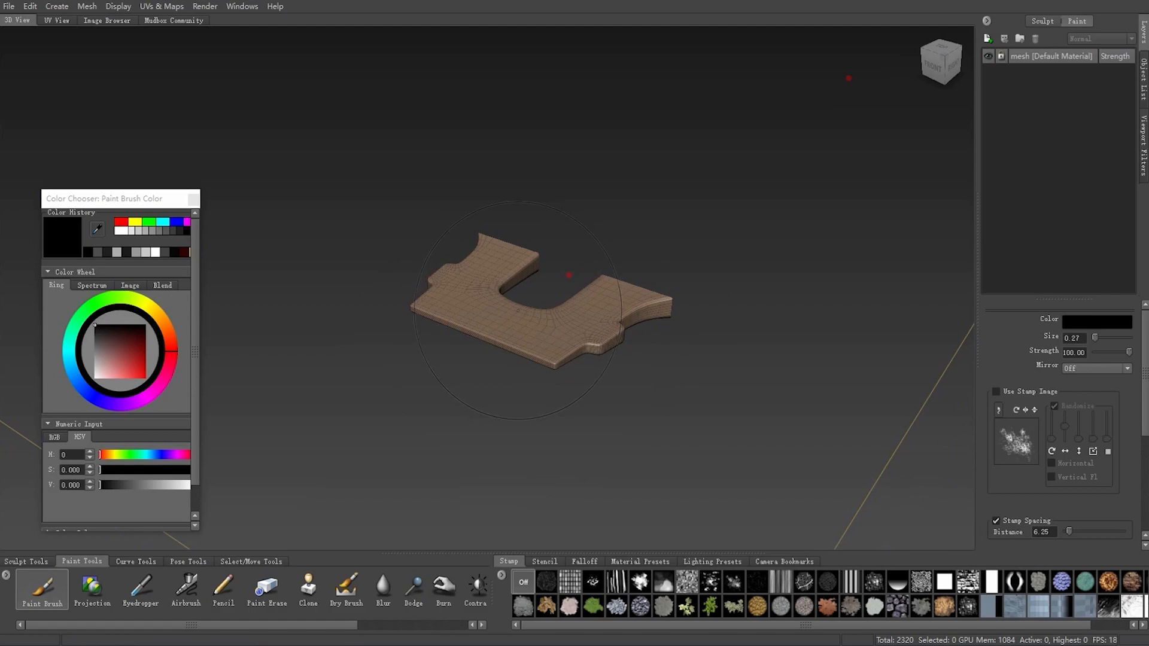
click(470, 297)
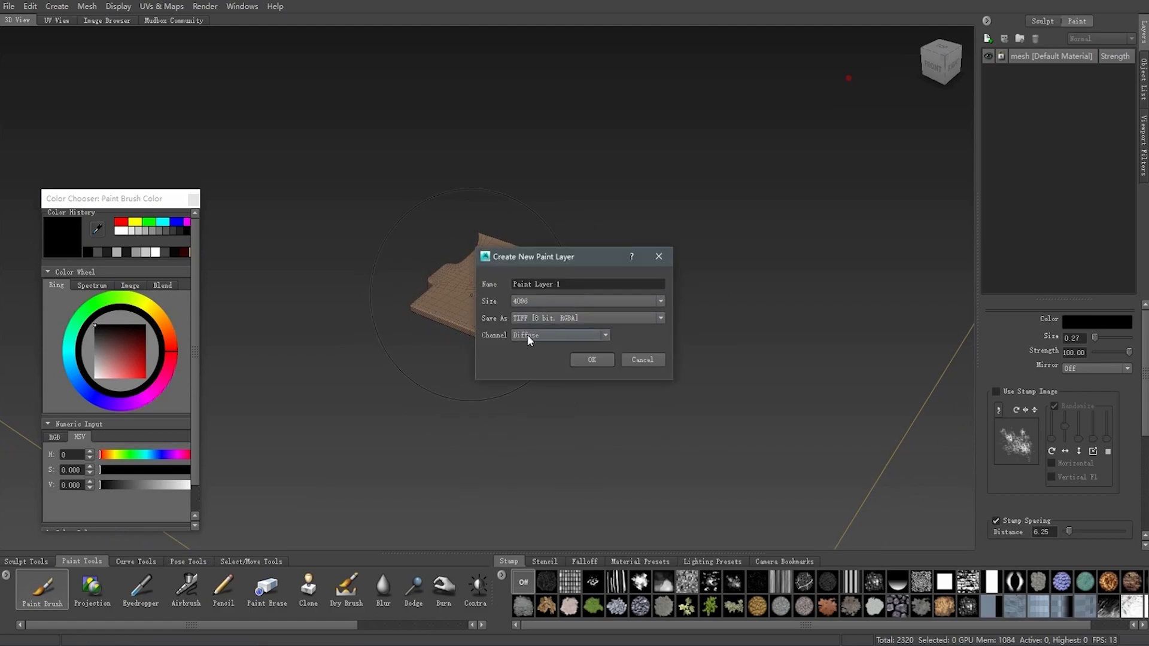
click(591, 360)
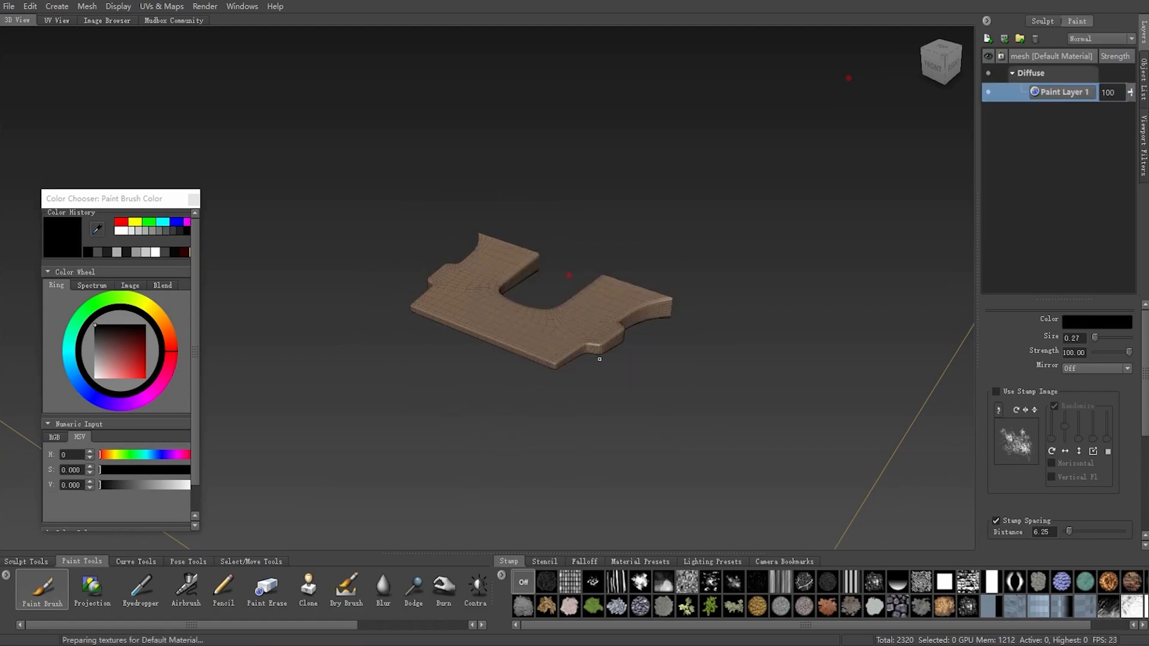
Try a black paint brush stroke across the bridge and undo it
alt+right_drag(553, 366, 583, 360)
mouse_move(526, 238)
mouse_down()
mouse_move(450, 349)
mouse_move(453, 372)
mouse_up()
key(ctrl+z)
key(ctrl+z)
mouse_move(538, 359)
alt+mouse_down()
mouse_move(574, 305)
mouse_move(565, 347)
mouse_move(586, 324)
mouse_move(570, 354)
alt+mouse_up()
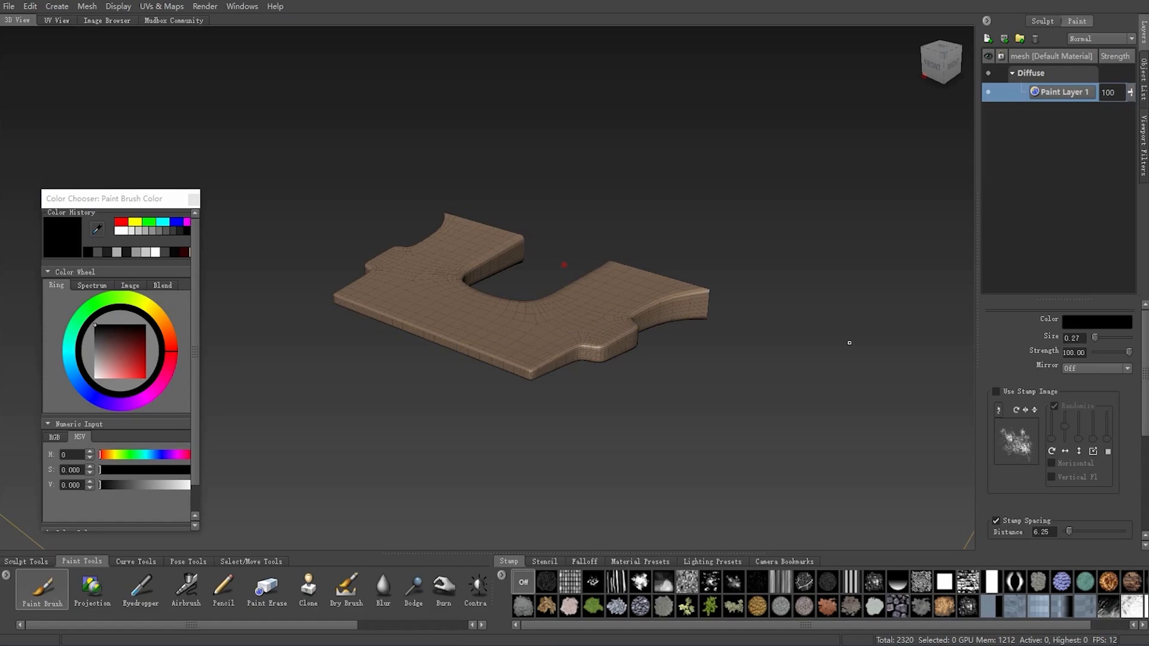
Examine the reference photo of the inlaid bowl and wooden bridge, then return to Mudbox
key(alt+Tab)
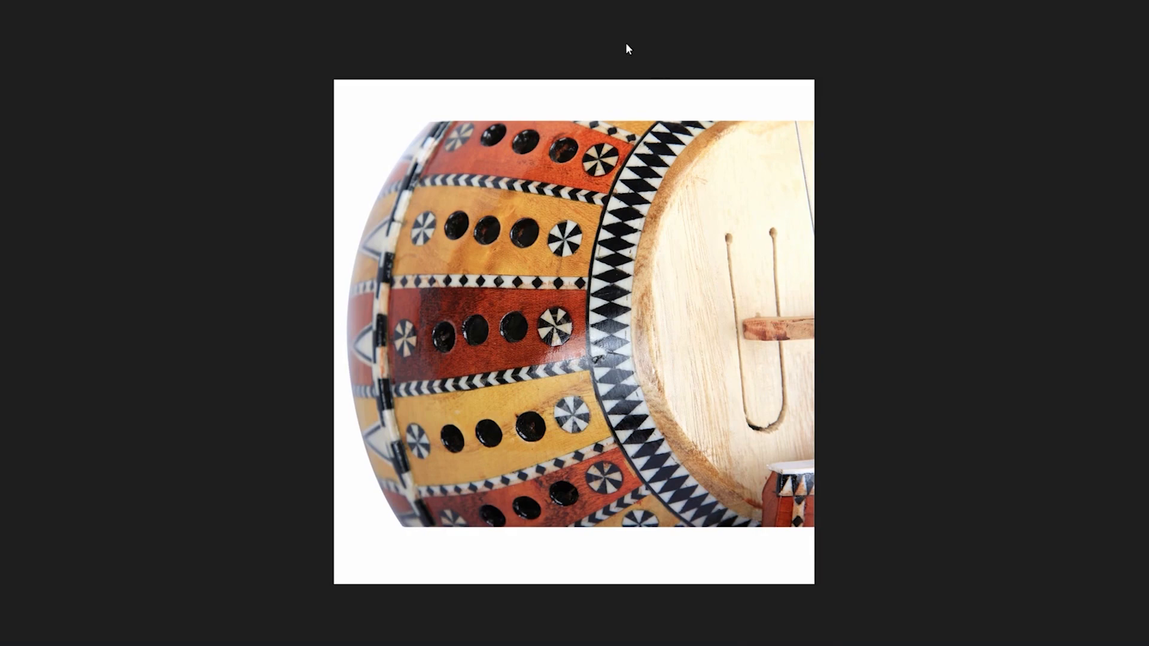
key(alt+Tab)
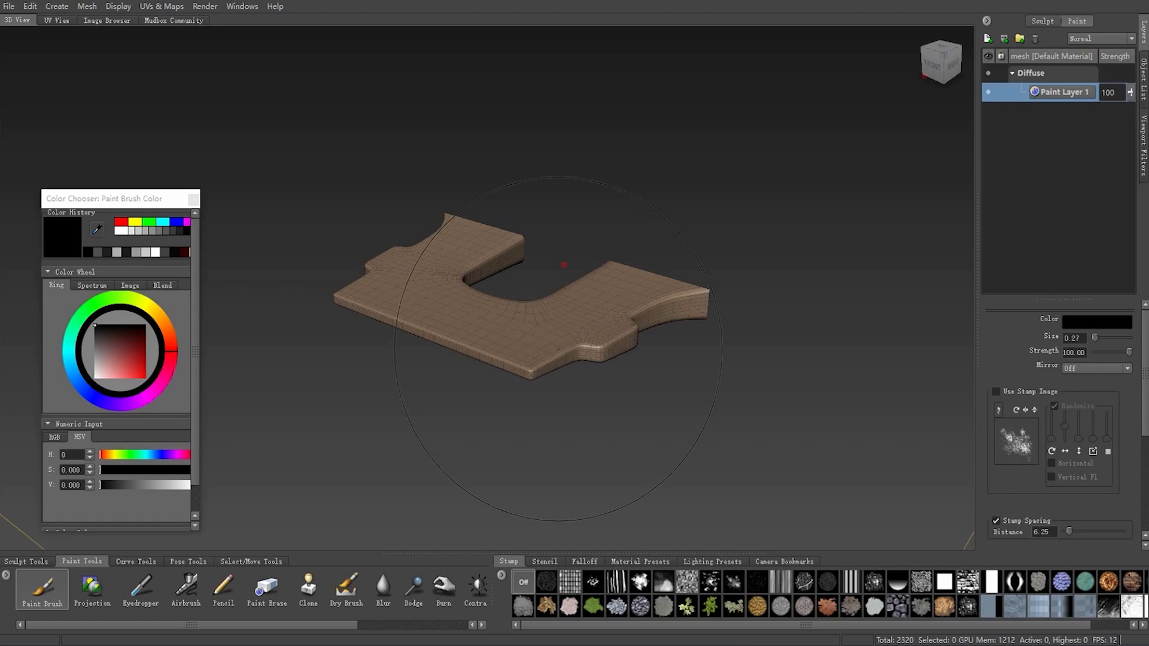
Widen the colour chooser and set the paint brush colour to light tan with HSV 36, 0.341, 0.812
alt+drag(539, 289, 643, 337)
scroll(643, 335, down, 2)
scroll(634, 326, up, 3)
alt+middle_drag(553, 300, 567, 294)
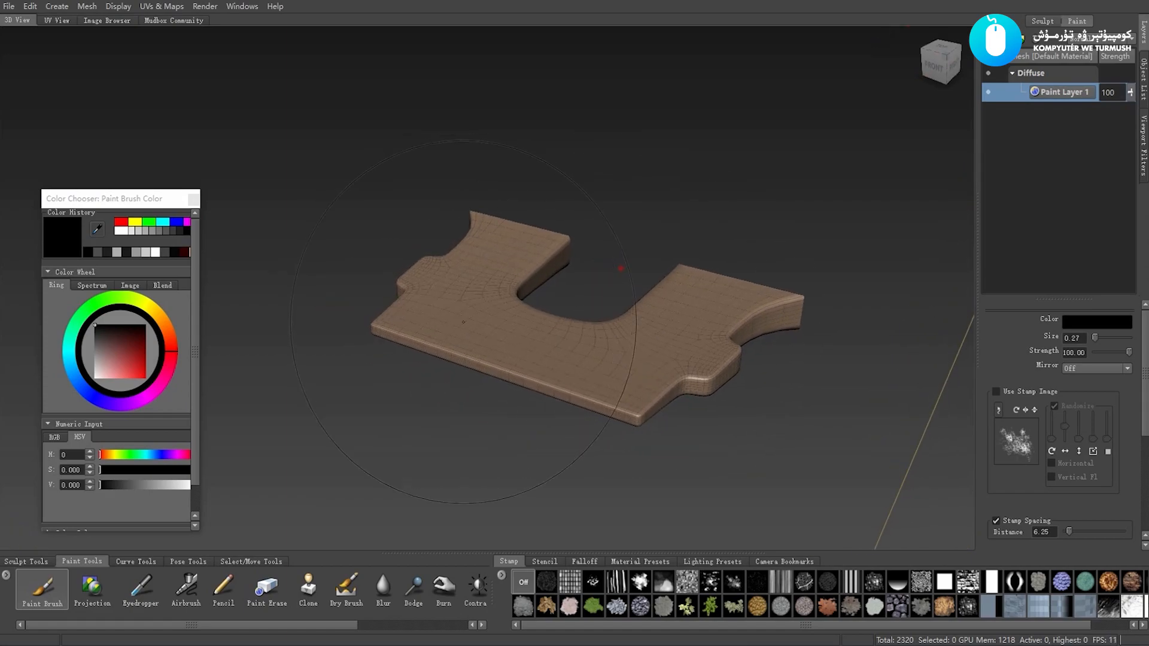
drag(200, 262, 233, 257)
click(193, 252)
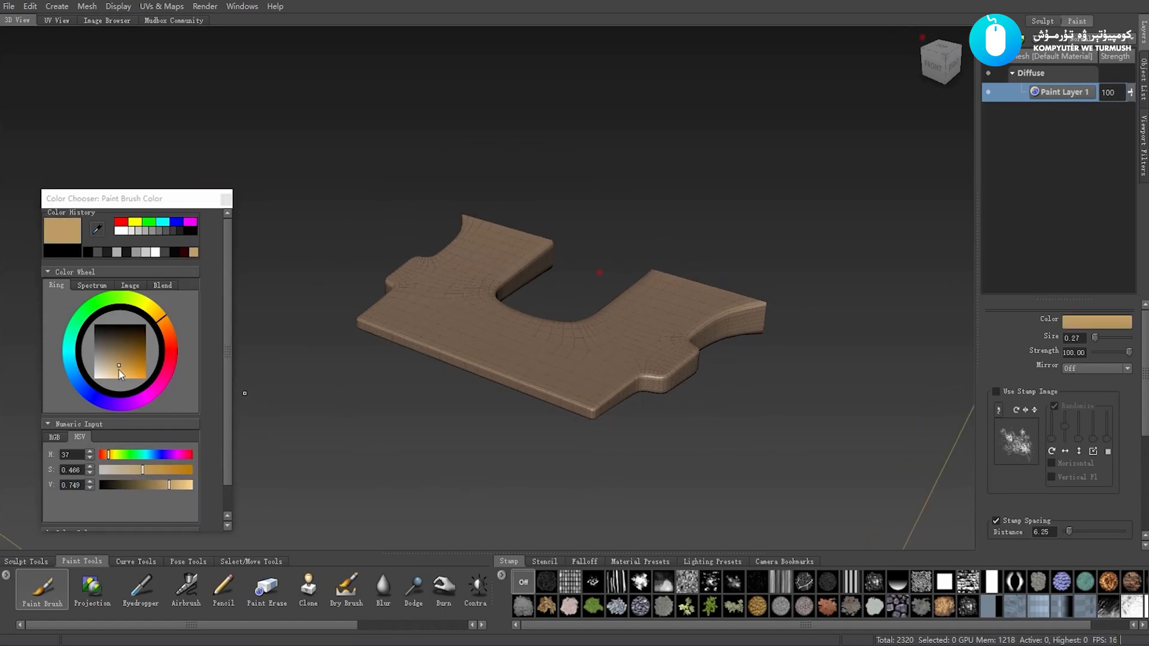
click(111, 362)
drag(111, 365, 112, 371)
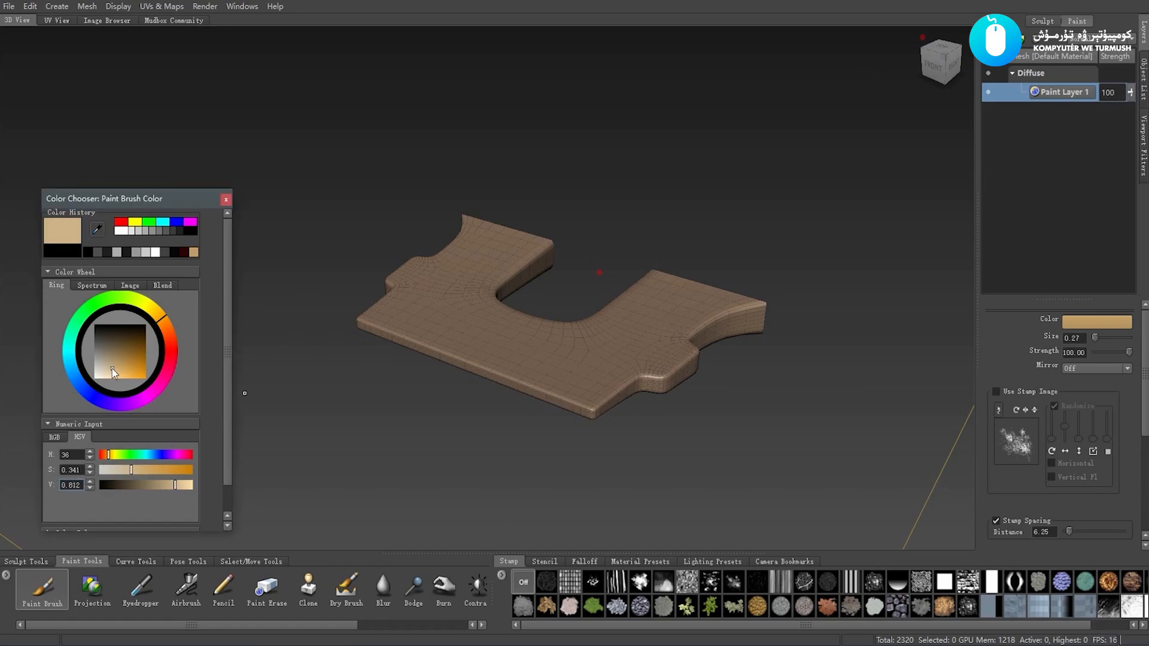
Paint the bridge with the light tan colour using broad strokes
scroll(517, 353, down, 5)
scroll(594, 334, up, 3)
drag(594, 334, 406, 314)
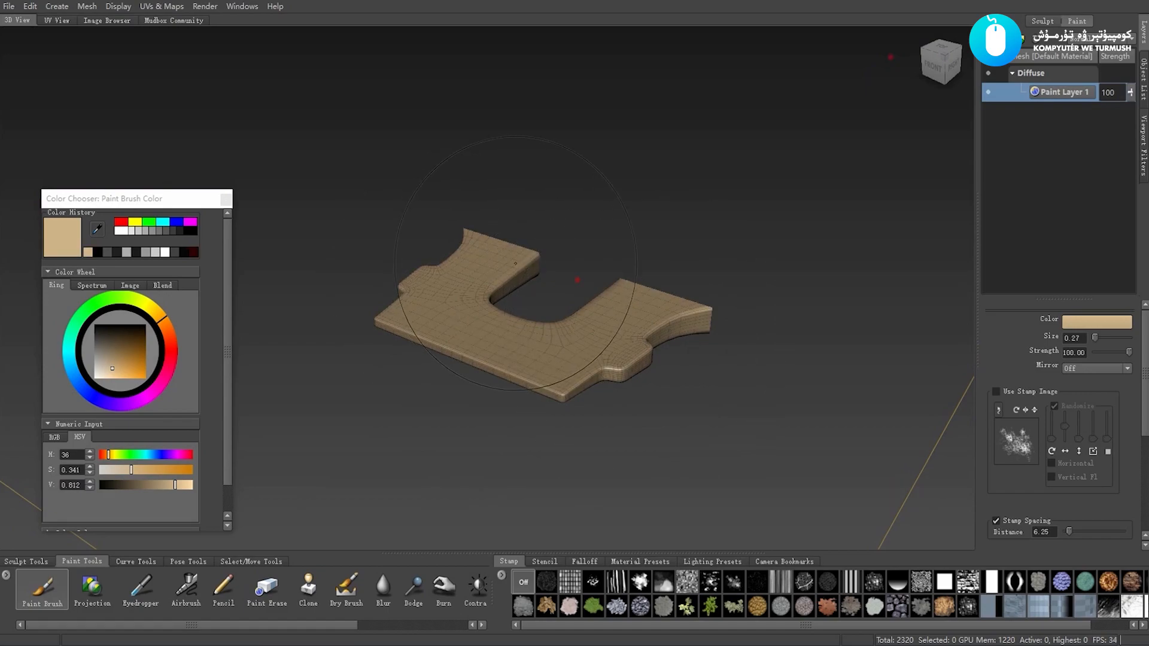
Flatten the mesh to UV space and show the wireframe over the bridge's UV shells
key(w)
scroll(540, 299, down, 1)
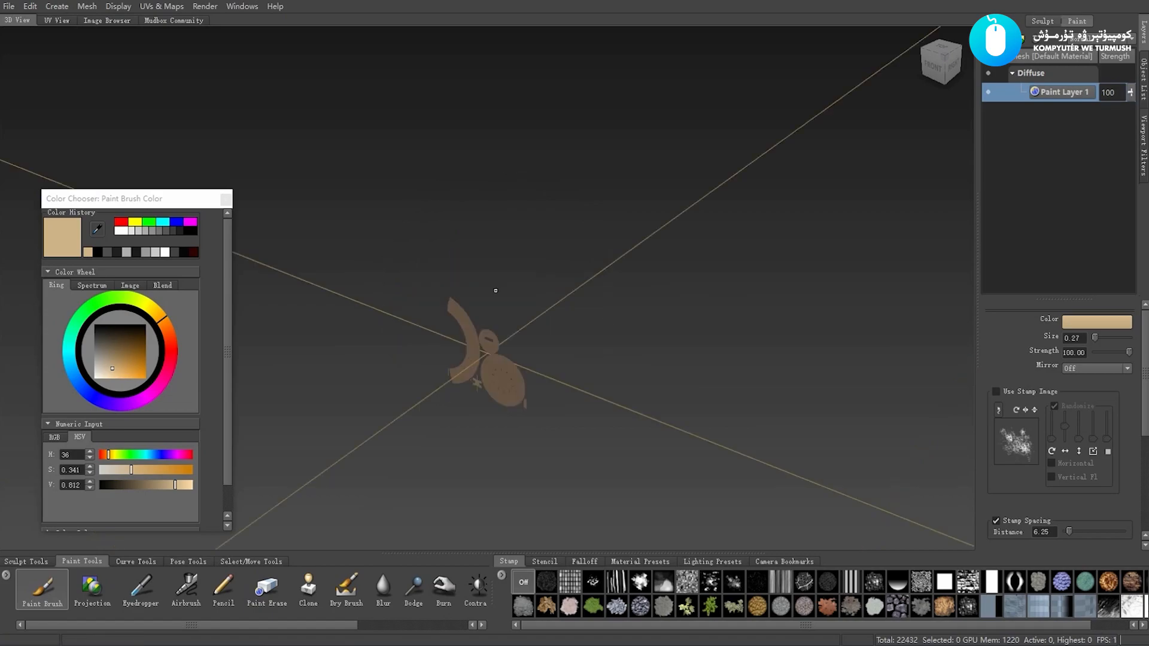
alt+drag(497, 316, 538, 284)
alt+right_drag(539, 284, 549, 357)
alt+middle_drag(549, 356, 618, 135)
alt+right_drag(618, 134, 700, 298)
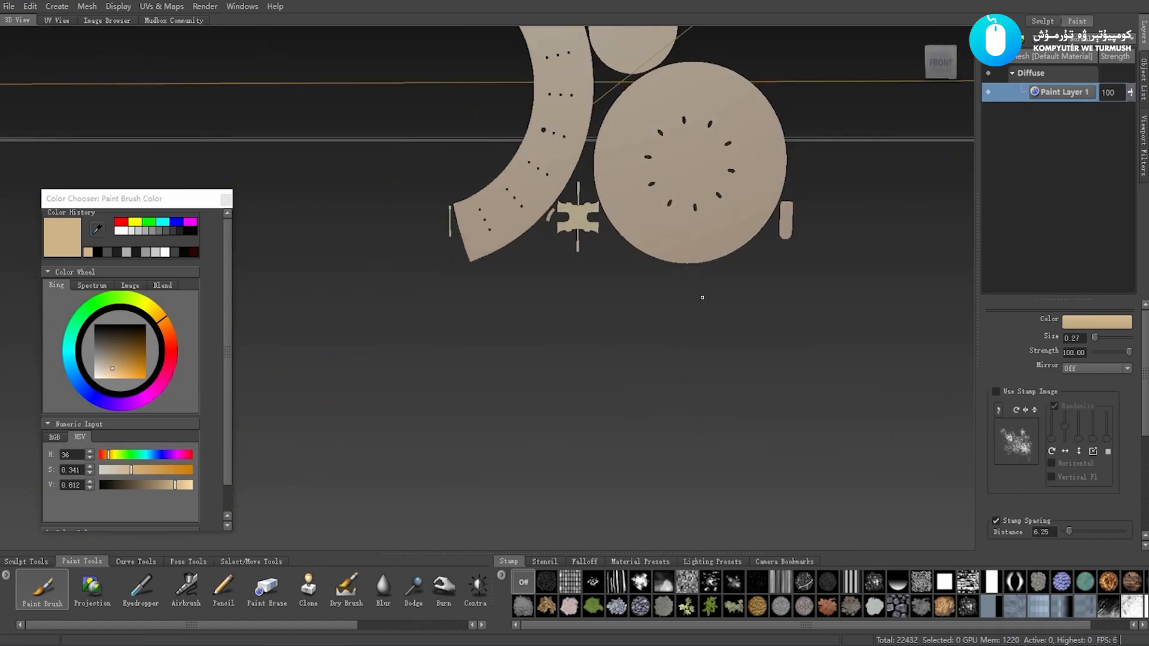
alt+middle_drag(621, 180, 512, 260)
alt+right_drag(511, 260, 511, 279)
alt+middle_drag(511, 279, 536, 277)
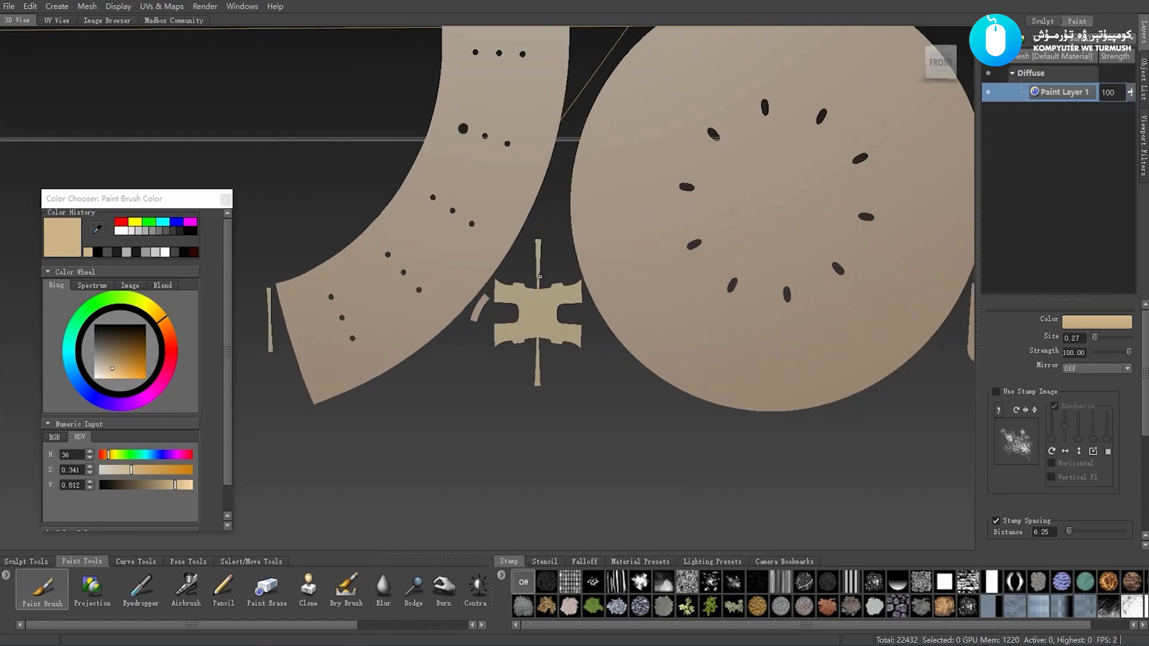
mouse_move(536, 277)
alt+right_down()
mouse_move(484, 249)
mouse_move(525, 274)
alt+right_up()
alt+middle_drag(423, 269, 479, 264)
alt+right_drag(480, 264, 620, 299)
alt+middle_drag(621, 299, 398, 333)
alt+drag(661, 317, 633, 306)
alt+right_drag(633, 306, 654, 340)
alt+drag(653, 340, 664, 315)
key(w)
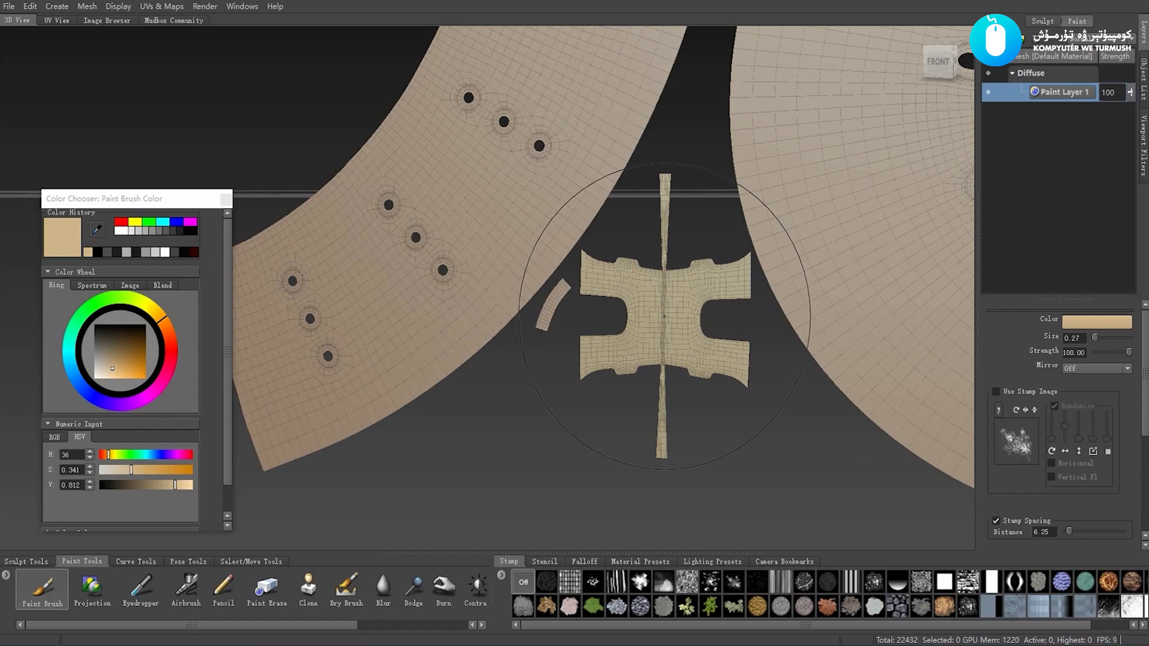
Reduce the paint brush size to 0.07 for painting the flattened bridge shells
alt+right_drag(664, 316, 666, 324)
key(b)
drag(666, 325, 573, 319)
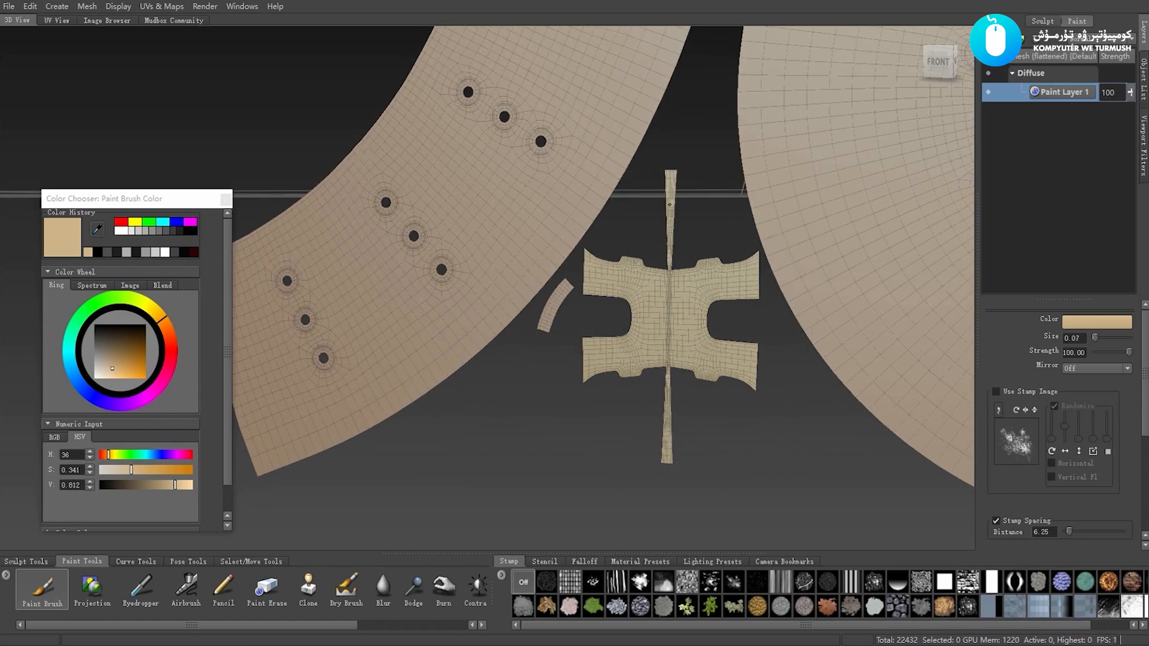
alt+middle_drag(662, 281, 660, 279)
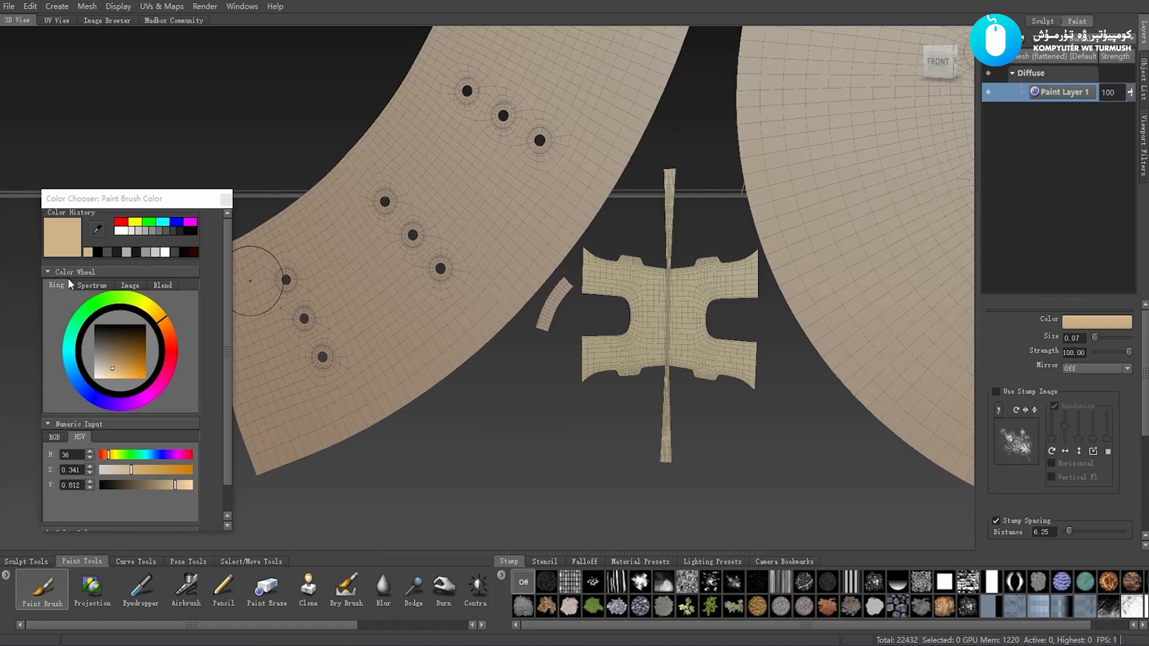
Set the paint brush colour to a darker tan with HSV 32, 0.424, 0.753
mouse_move(163, 327)
mouse_down()
mouse_move(170, 335)
mouse_move(159, 329)
mouse_up()
drag(113, 366, 119, 367)
mouse_move(118, 368)
mouse_down()
mouse_move(102, 352)
mouse_move(116, 364)
mouse_up()
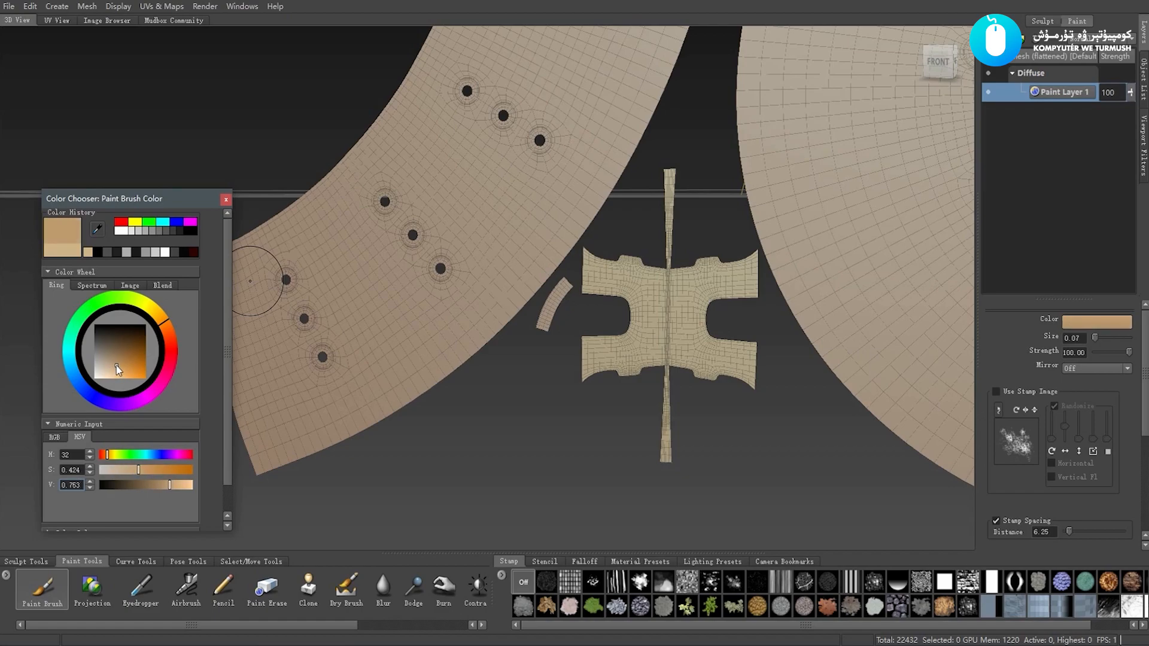
Paint the darker tan over the bridge's flattened UV shells, including the separate thin strip beside the large curved shell
click(424, 473)
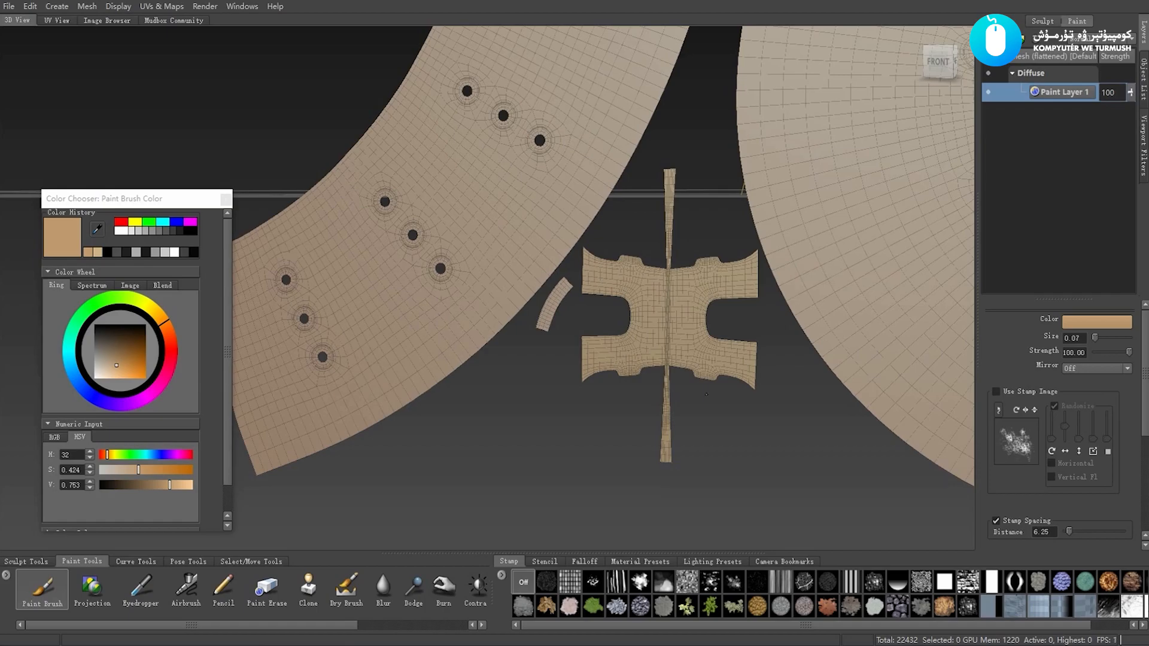
alt+drag(752, 271, 575, 395)
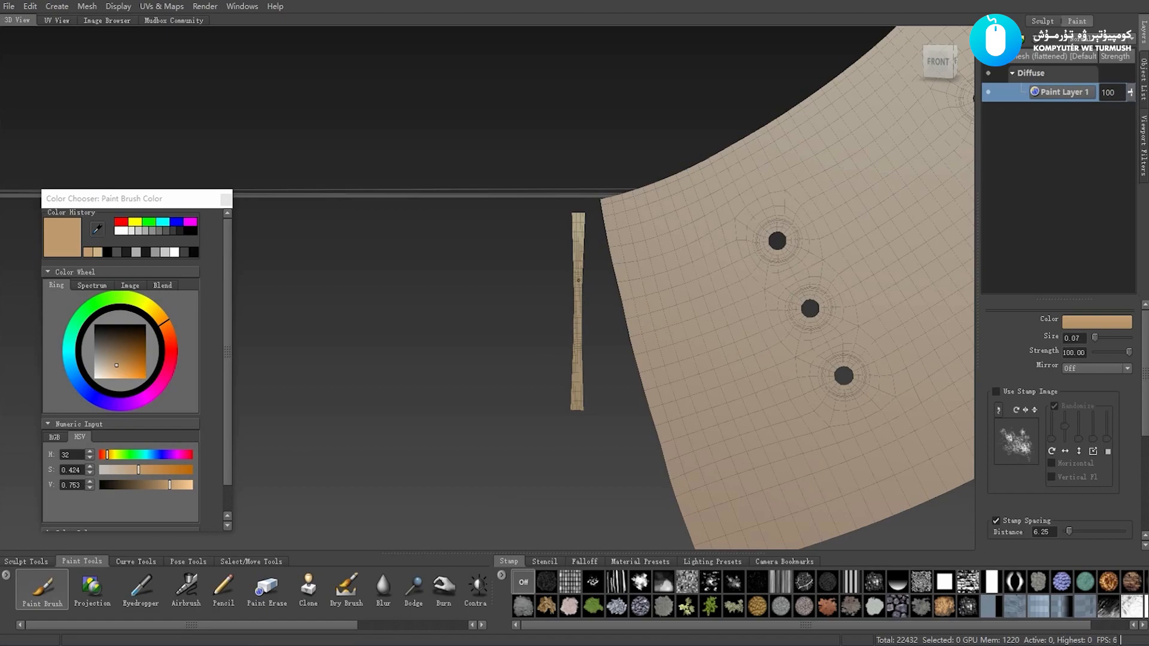
alt+right_drag(578, 220, 485, 336)
Return the flattened mesh to its 3D shape and inspect the painted bridge with the wireframe hidden
key(ctrl+z)
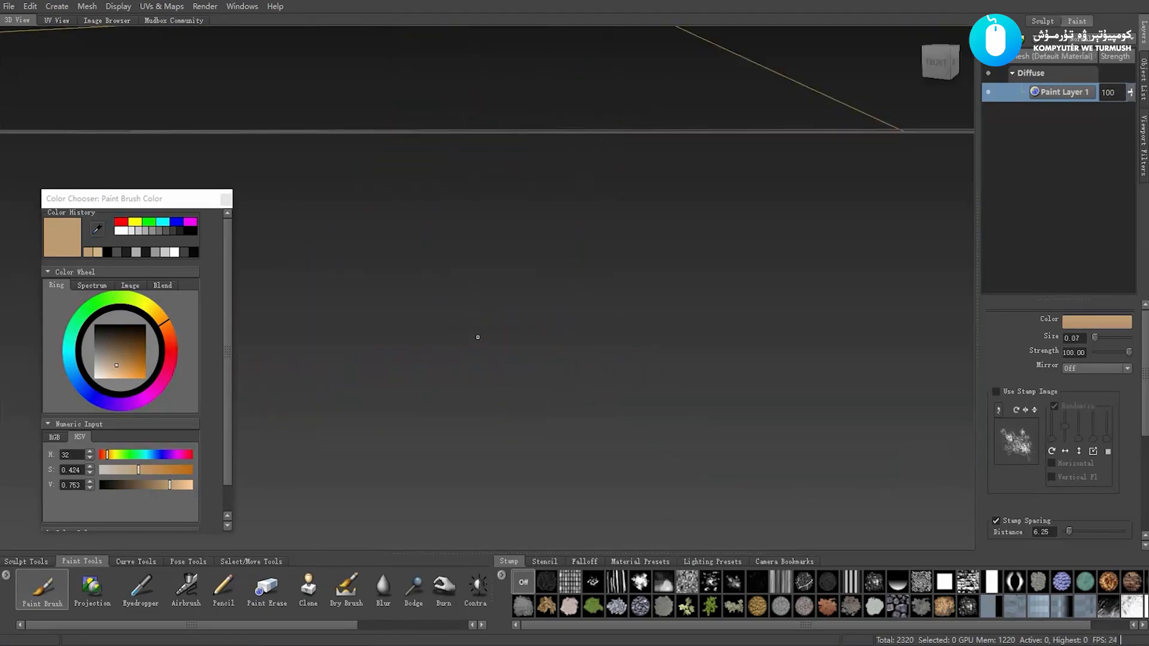
alt+drag(478, 337, 623, 332)
alt+right_drag(623, 332, 632, 334)
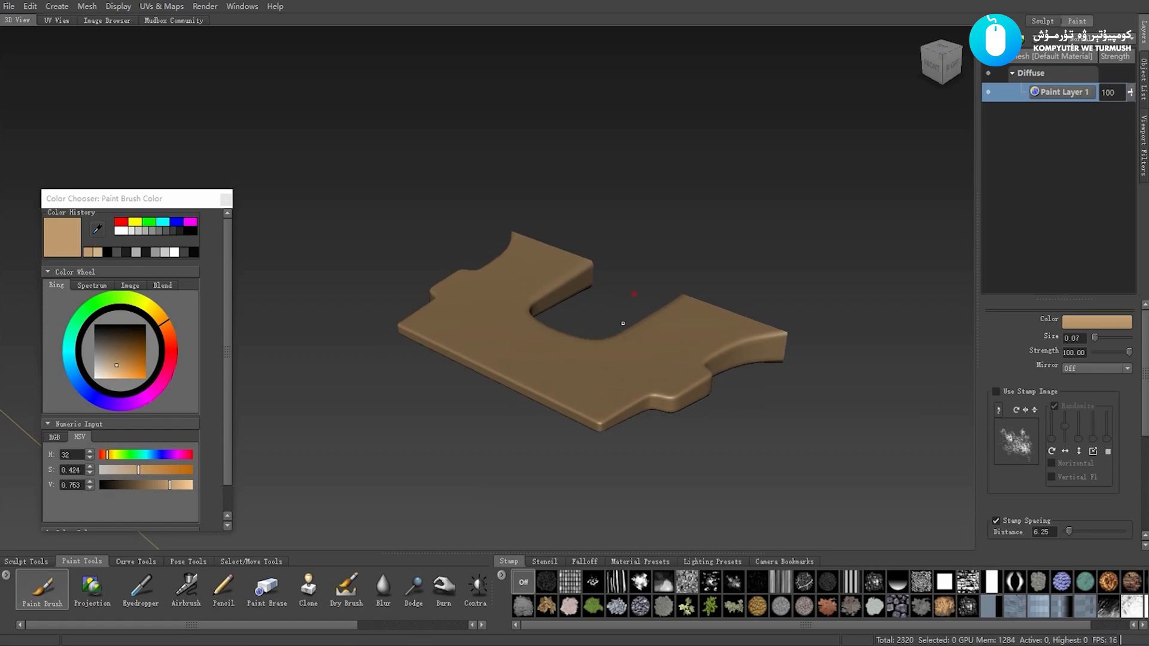
mouse_move(621, 326)
alt+mouse_down()
mouse_move(600, 311)
mouse_move(586, 317)
alt+mouse_up()
alt+right_drag(507, 238, 504, 237)
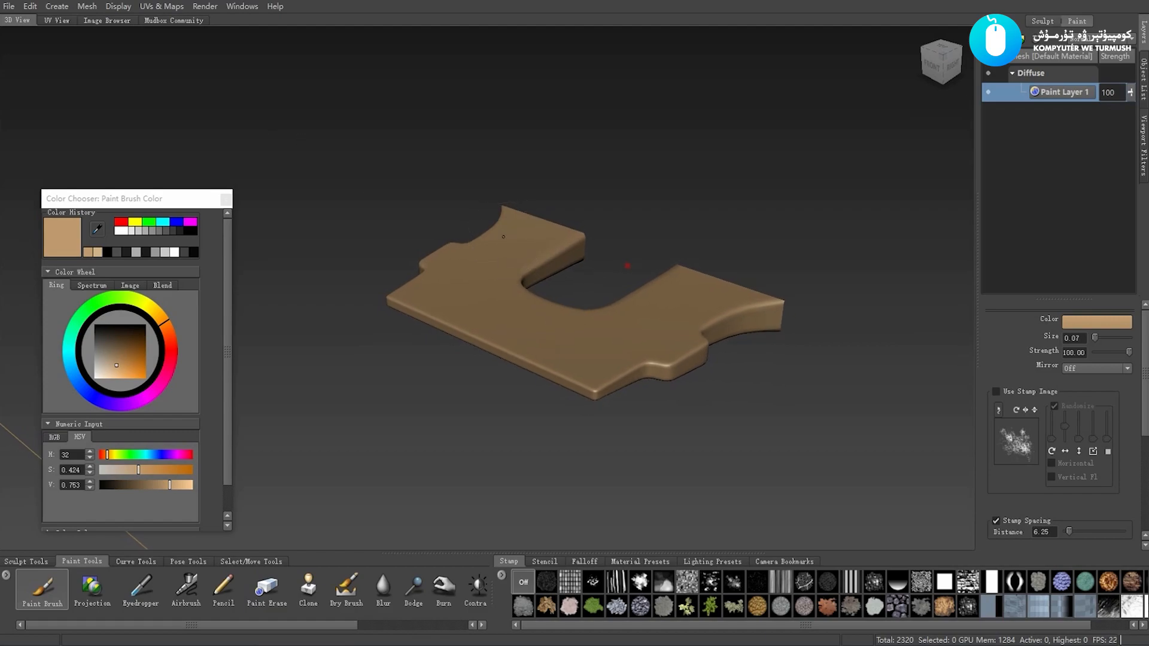
Open the bridge's Default Material properties in an enlarged window placed clear of the model
click(242, 7)
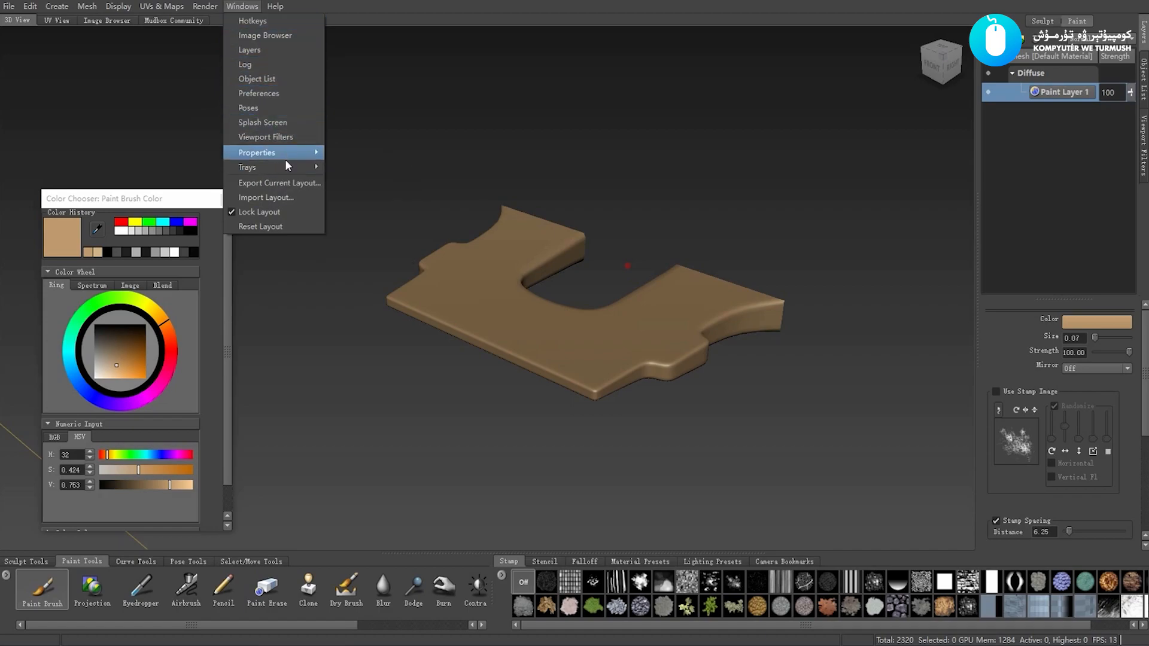
mouse_move(280, 157)
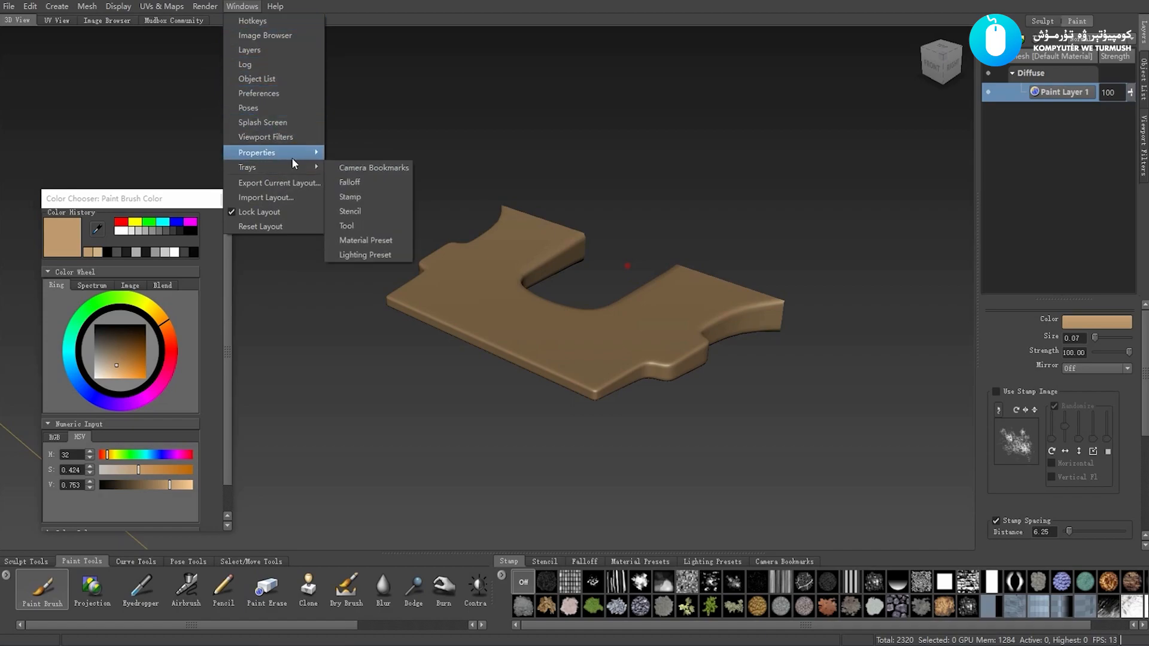
click(353, 211)
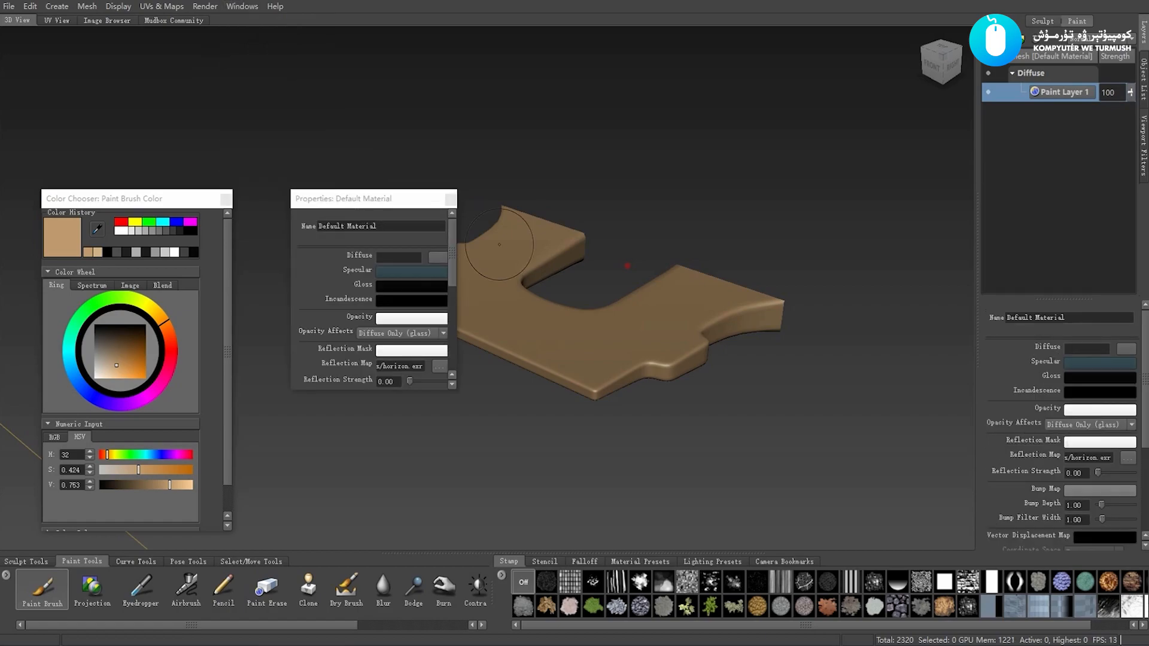
drag(454, 394, 533, 578)
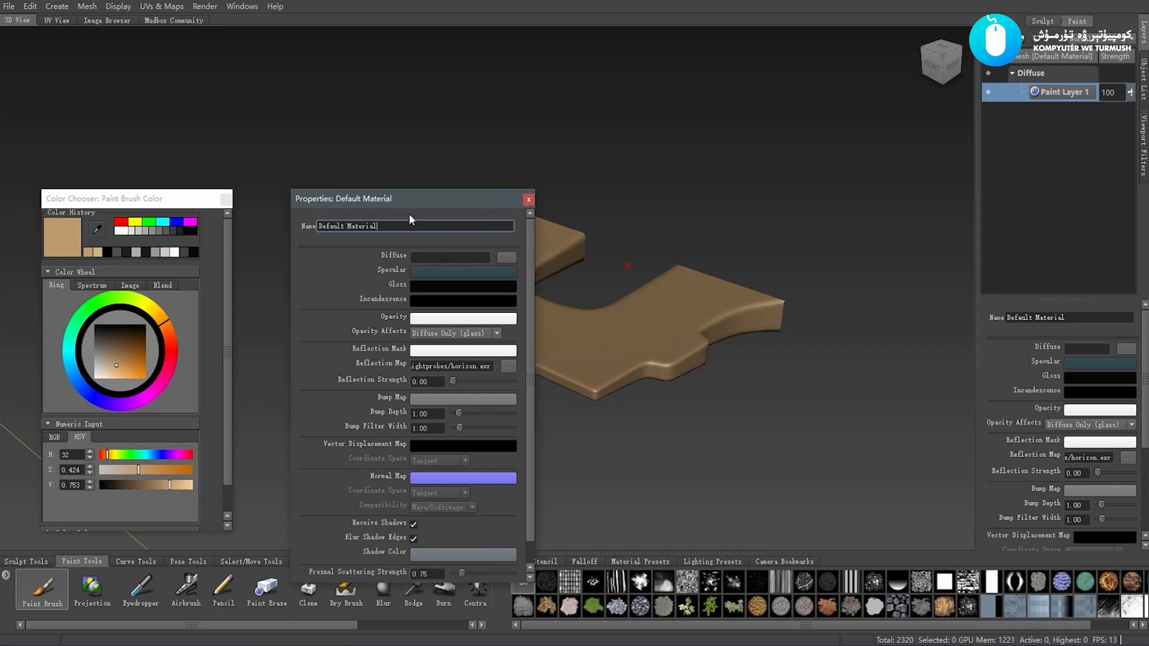
drag(409, 199, 356, 124)
alt+middle_drag(491, 283, 678, 268)
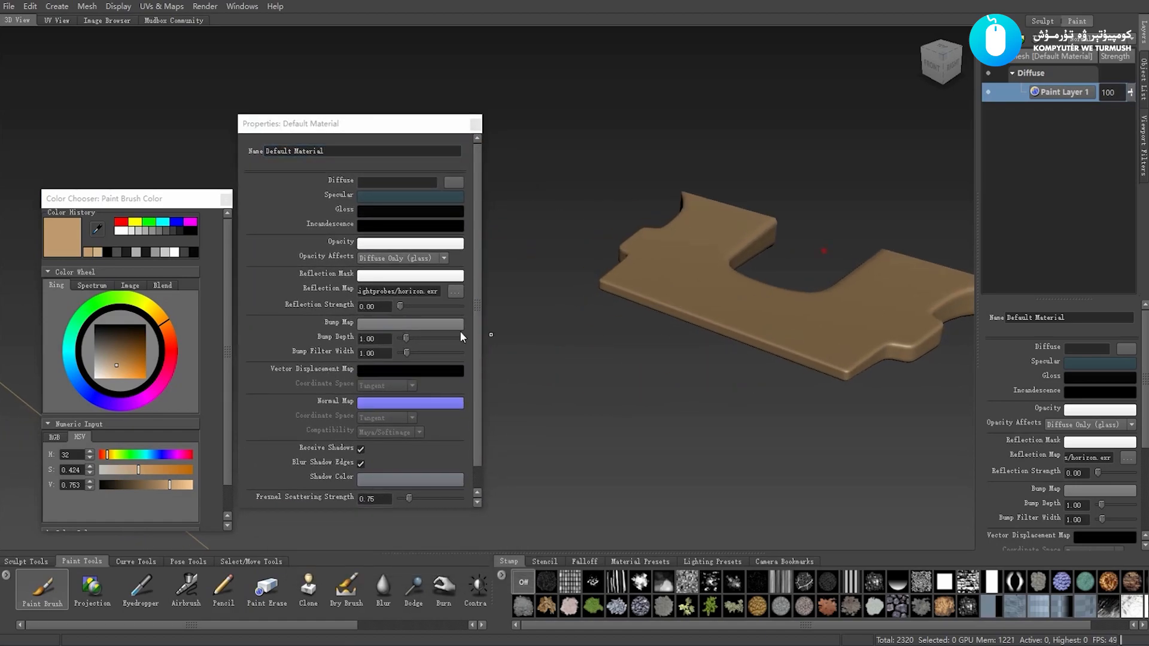
drag(484, 319, 576, 333)
Set the Default Material's Reflection Mask colour to black and close the colour chooser
scroll(375, 350, down, 1)
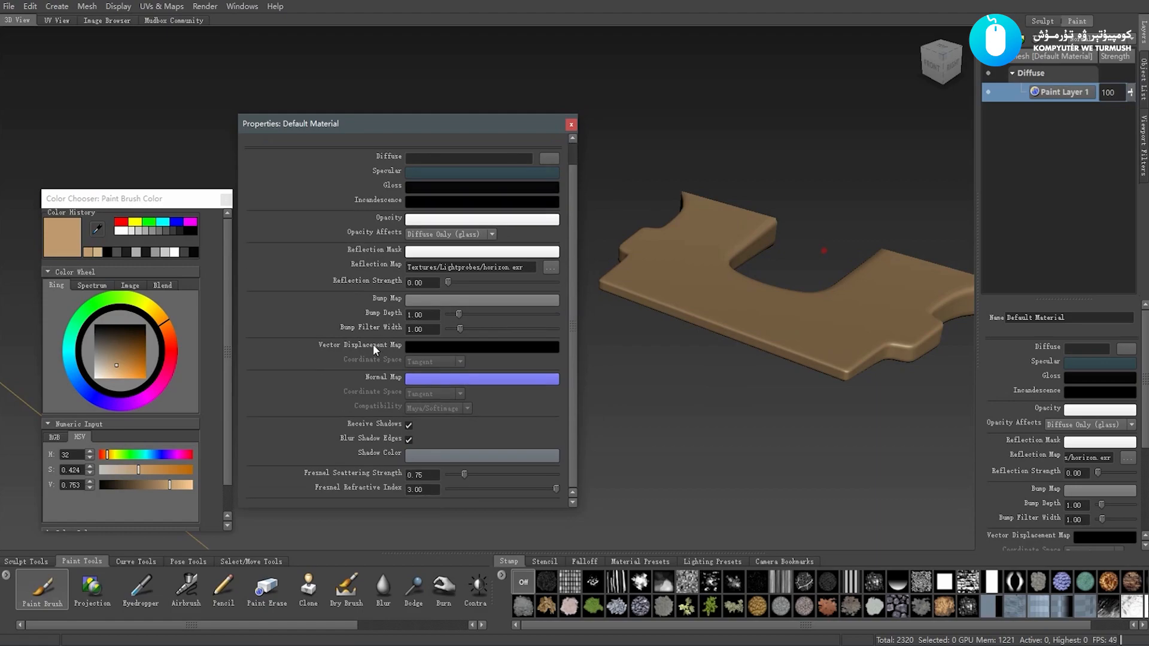
scroll(329, 347, up, 1)
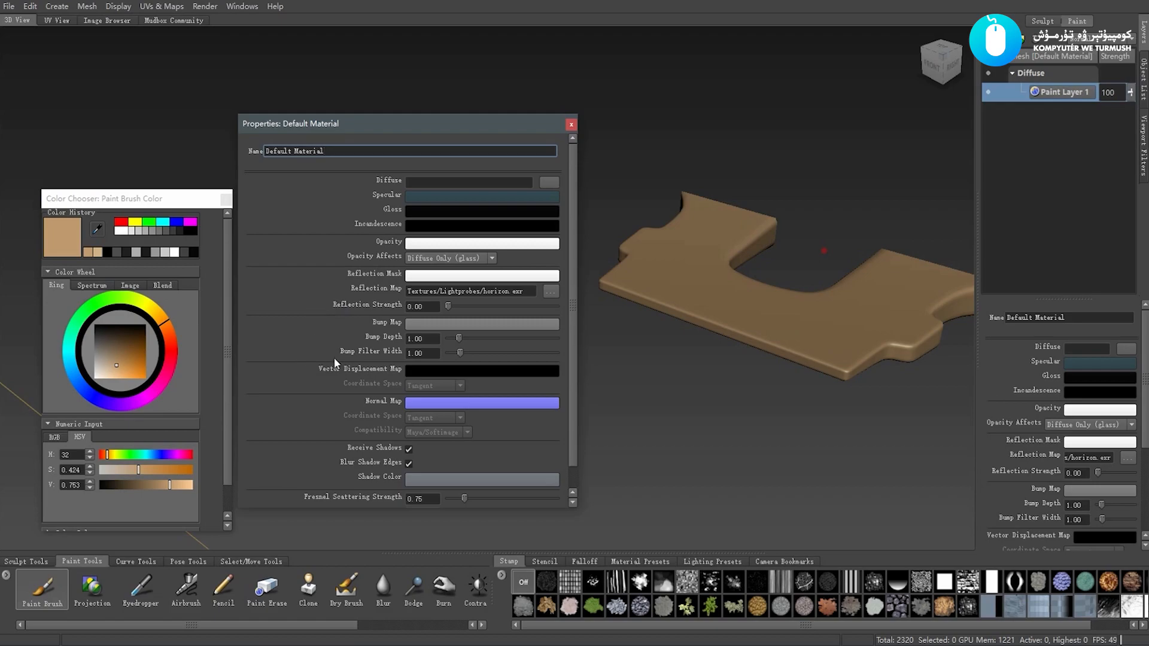
click(457, 258)
click(457, 257)
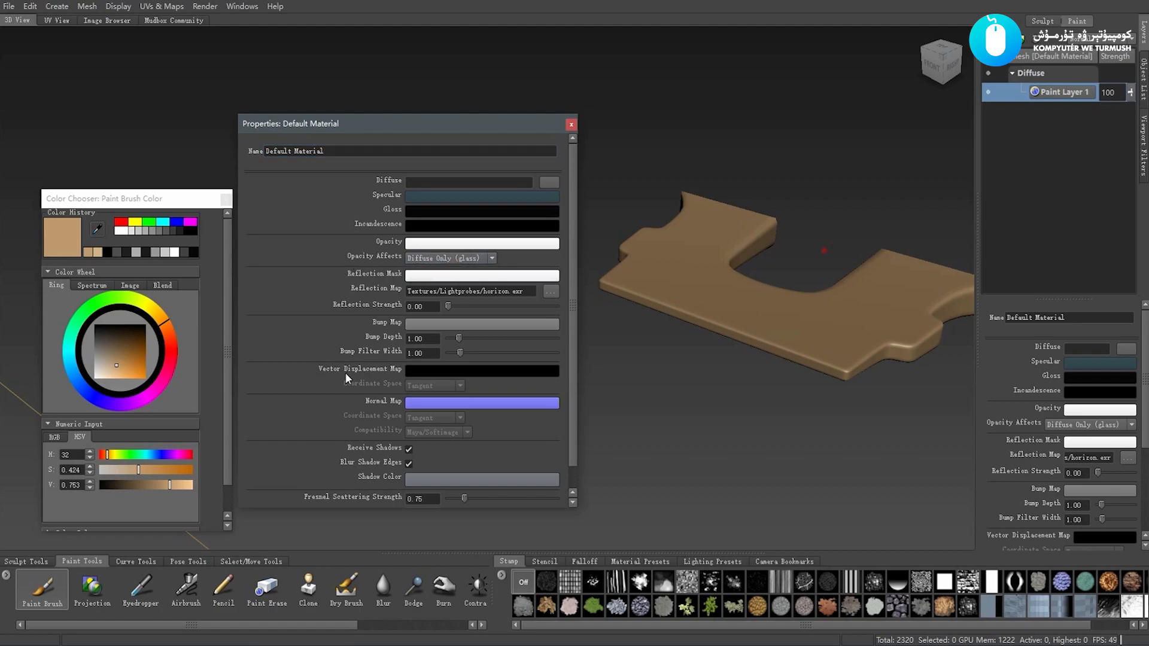
drag(424, 124, 400, 116)
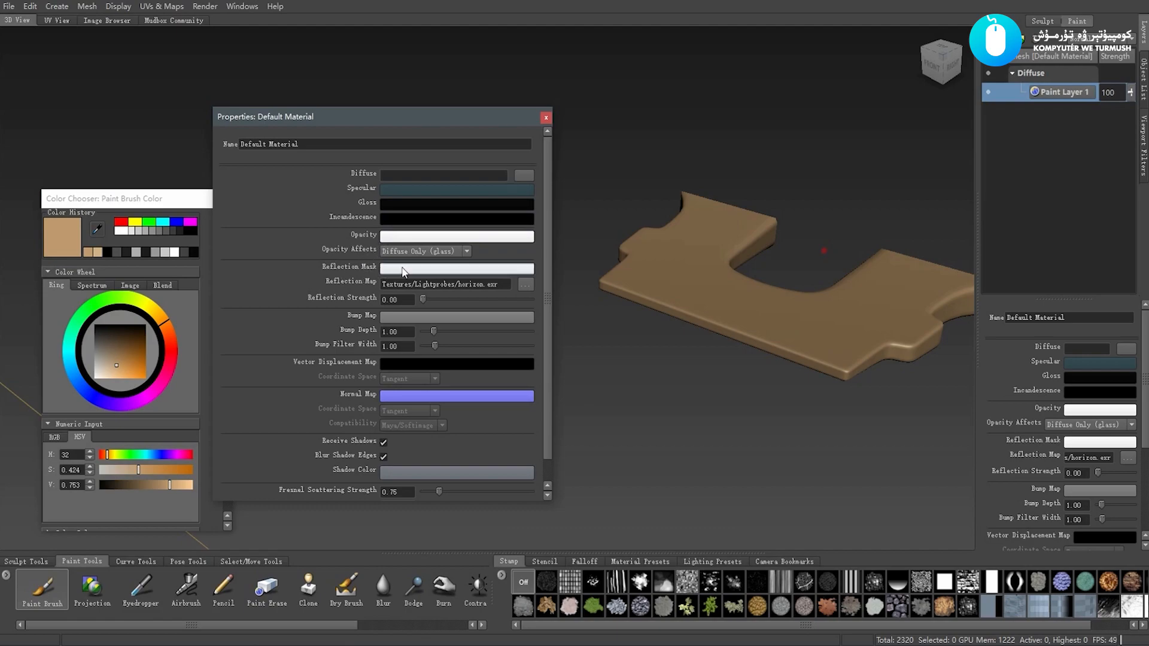
click(383, 271)
click(107, 251)
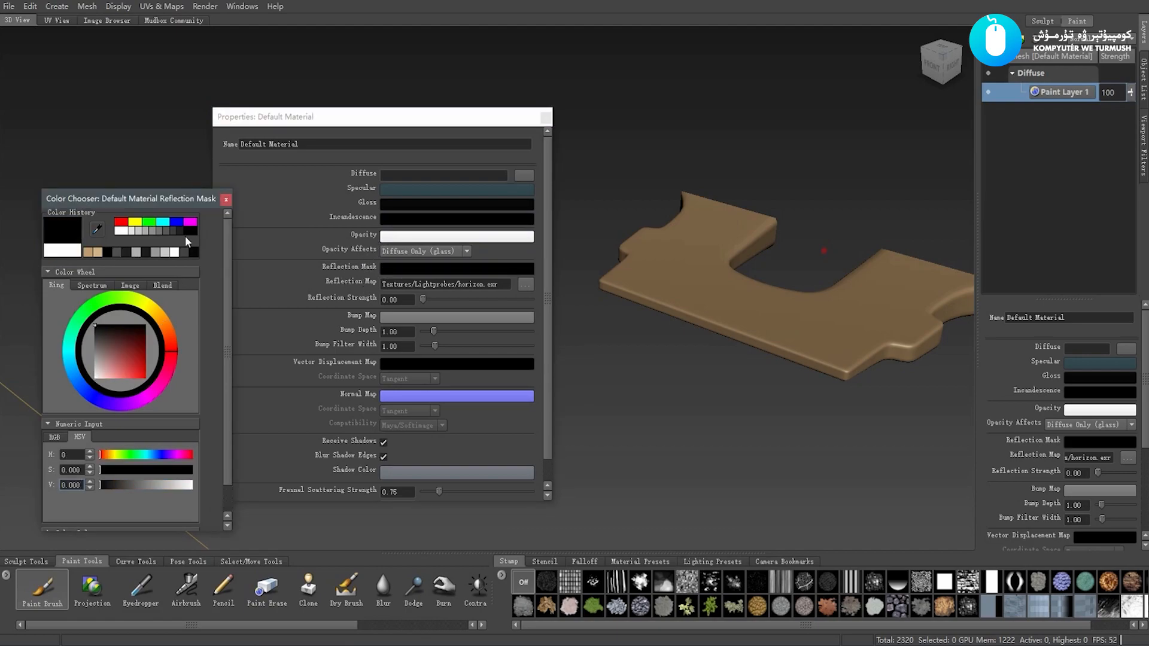
click(226, 200)
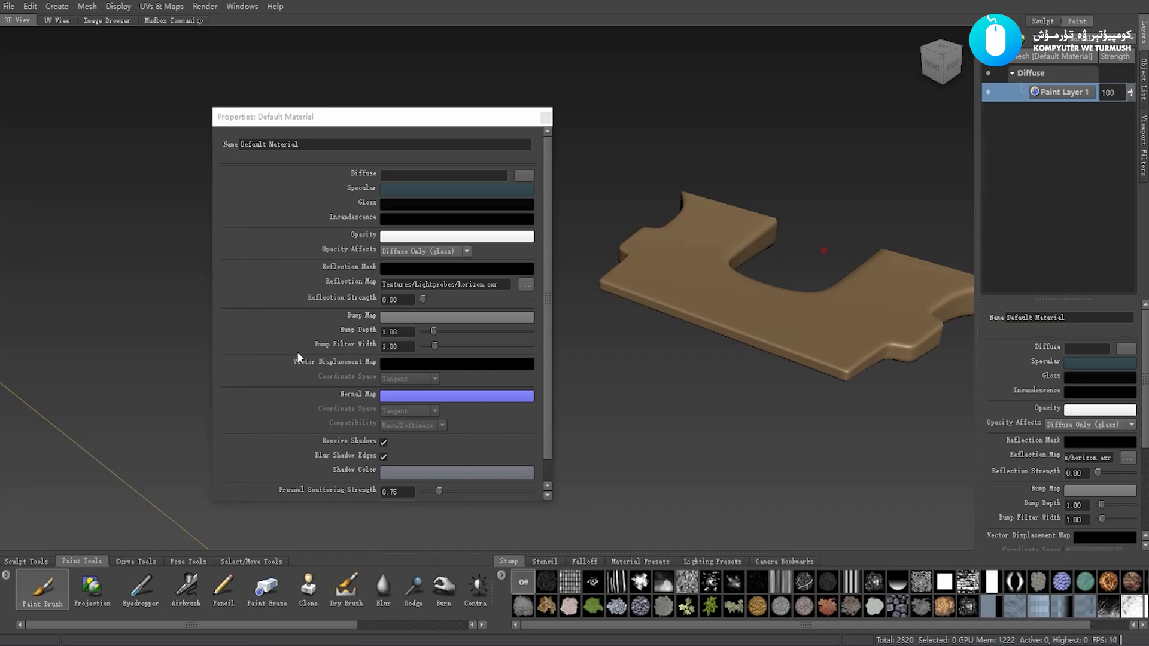
Set the Default Material's Bump Depth to 1.29 and Bump Filter Width to 1.13, then close its properties
scroll(297, 357, down, 1)
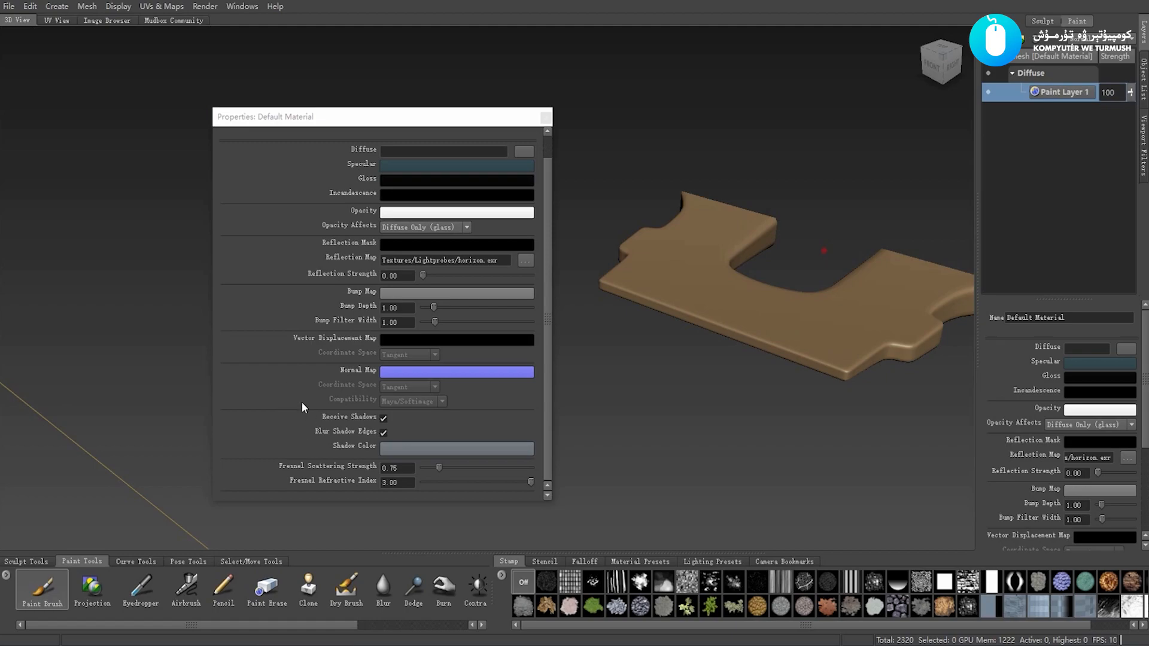
scroll(312, 403, up, 1)
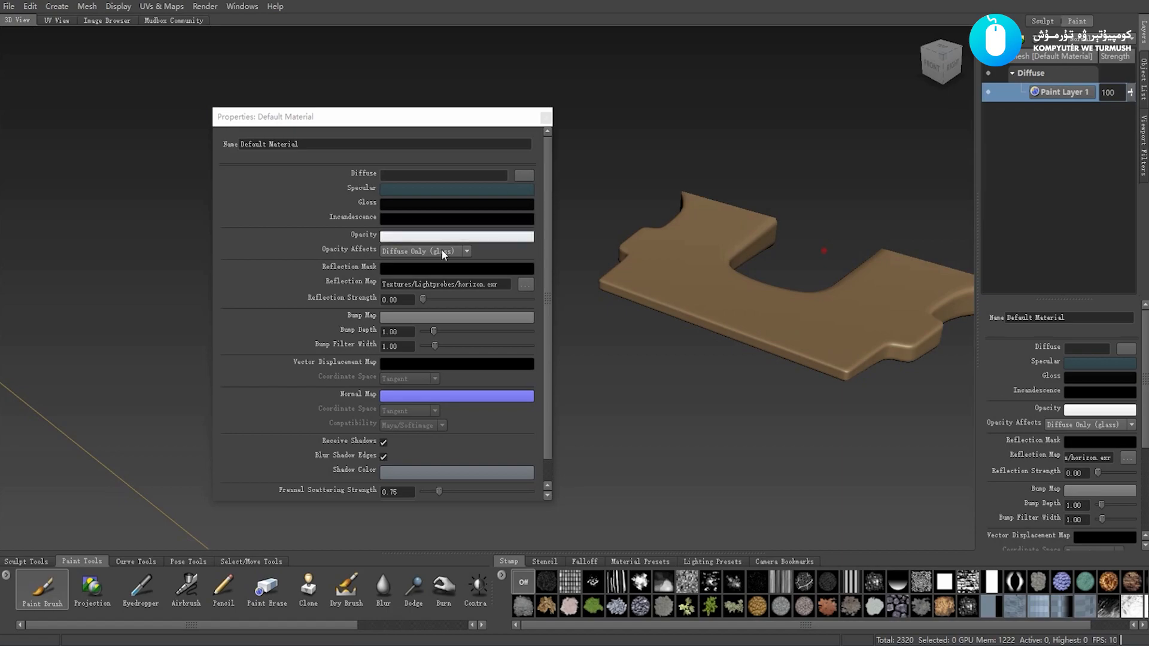
alt+middle_drag(623, 354, 615, 338)
scroll(373, 353, down, 1)
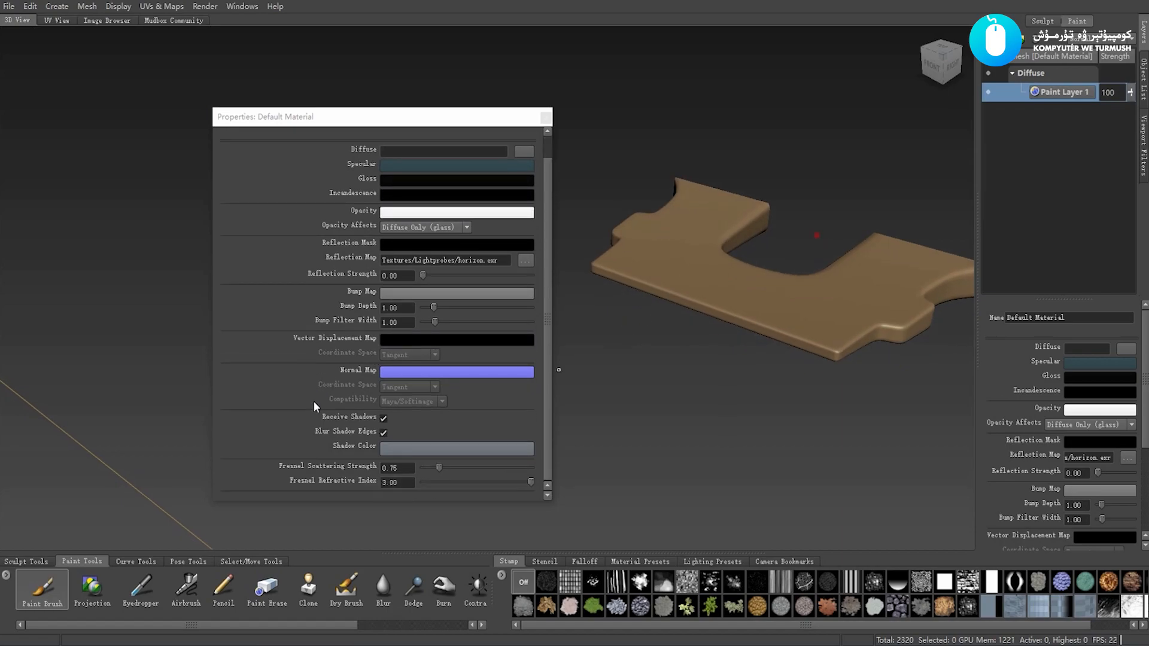
mouse_move(690, 368)
alt+mouse_down()
mouse_move(673, 372)
mouse_move(684, 363)
alt+mouse_up()
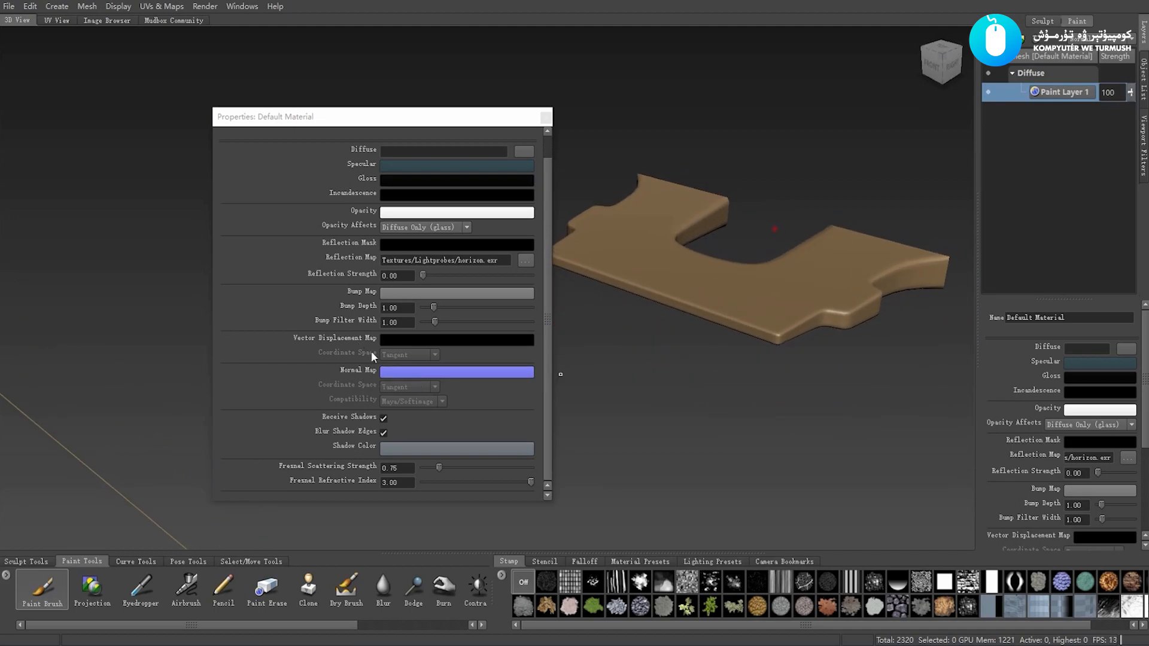
click(425, 276)
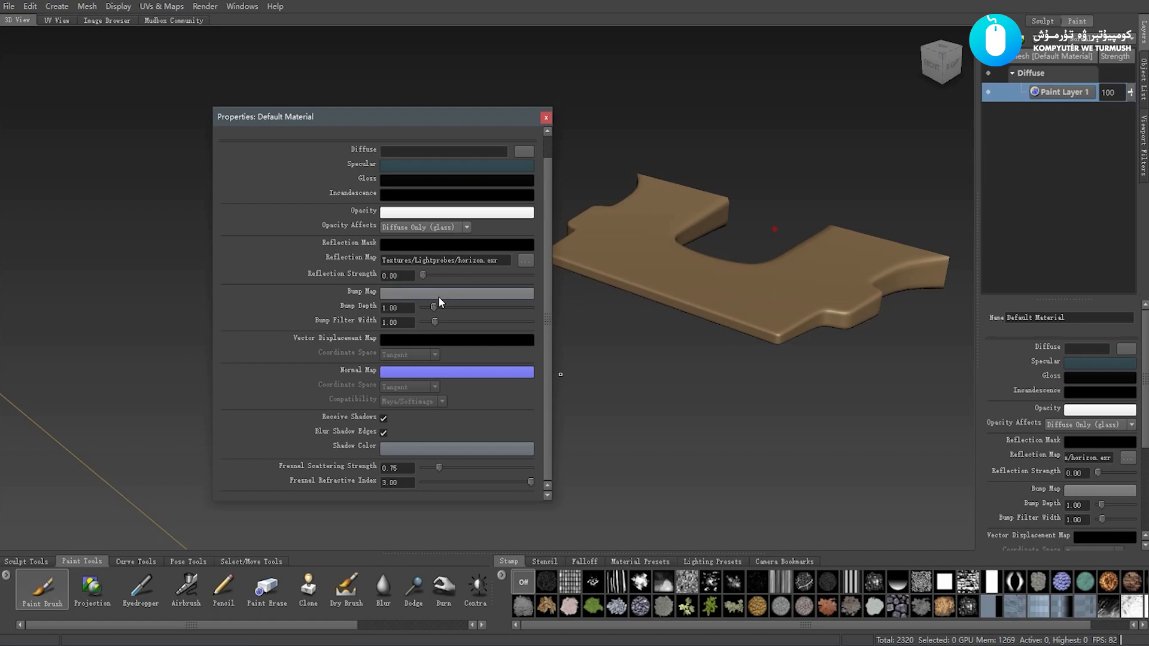
mouse_move(443, 305)
mouse_down()
mouse_move(472, 310)
mouse_move(435, 322)
mouse_up()
scroll(466, 138, up, 1)
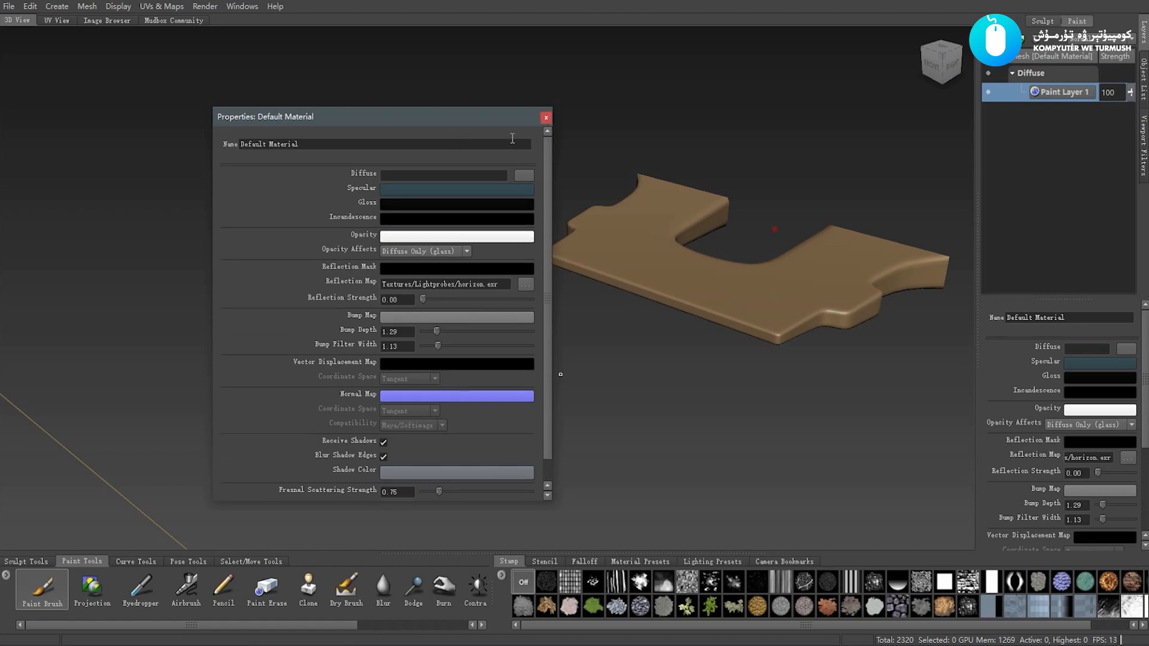
click(545, 118)
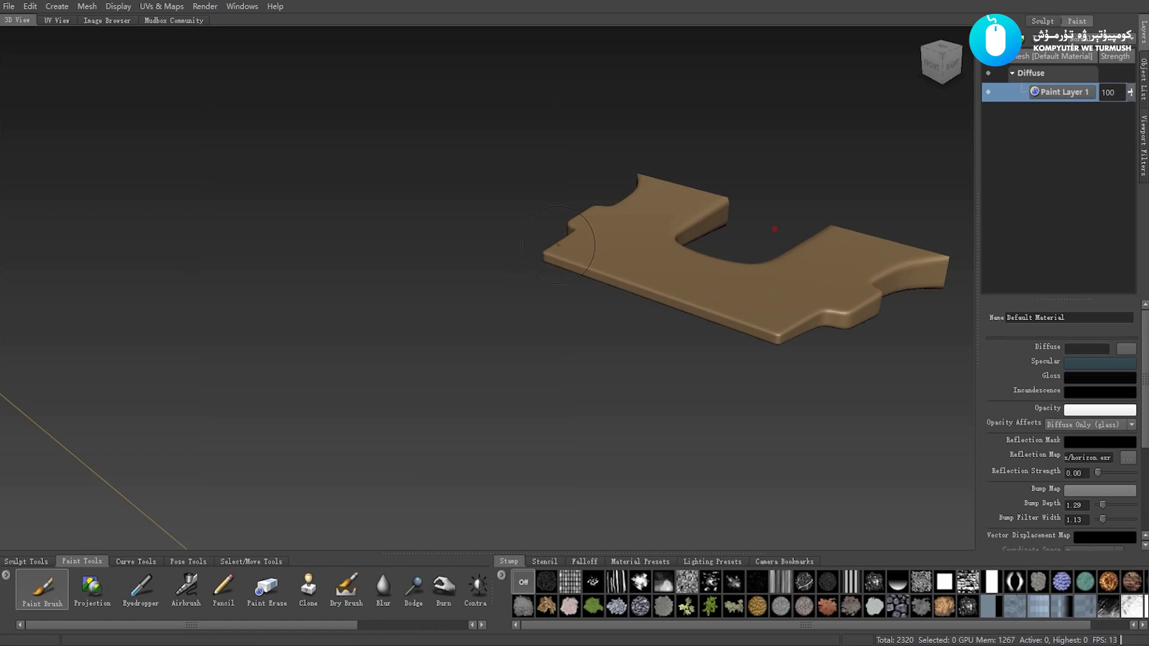
Try the GrayFlat, white and dark grey material presets on the bridge to compare how its paint looks
click(652, 560)
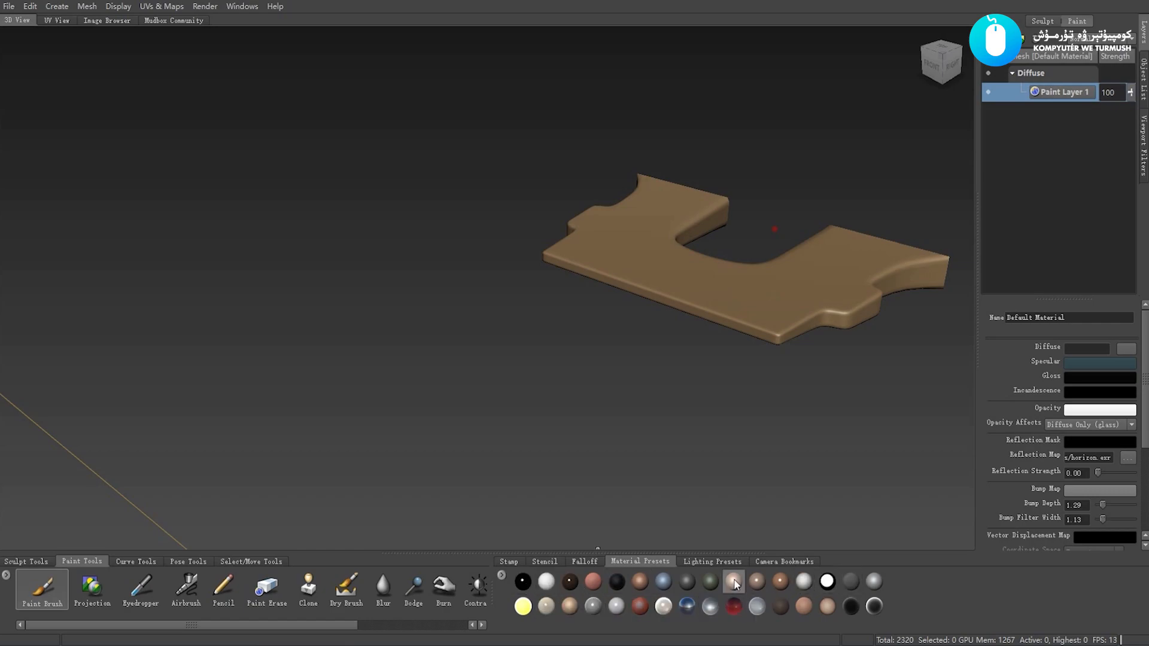
click(852, 582)
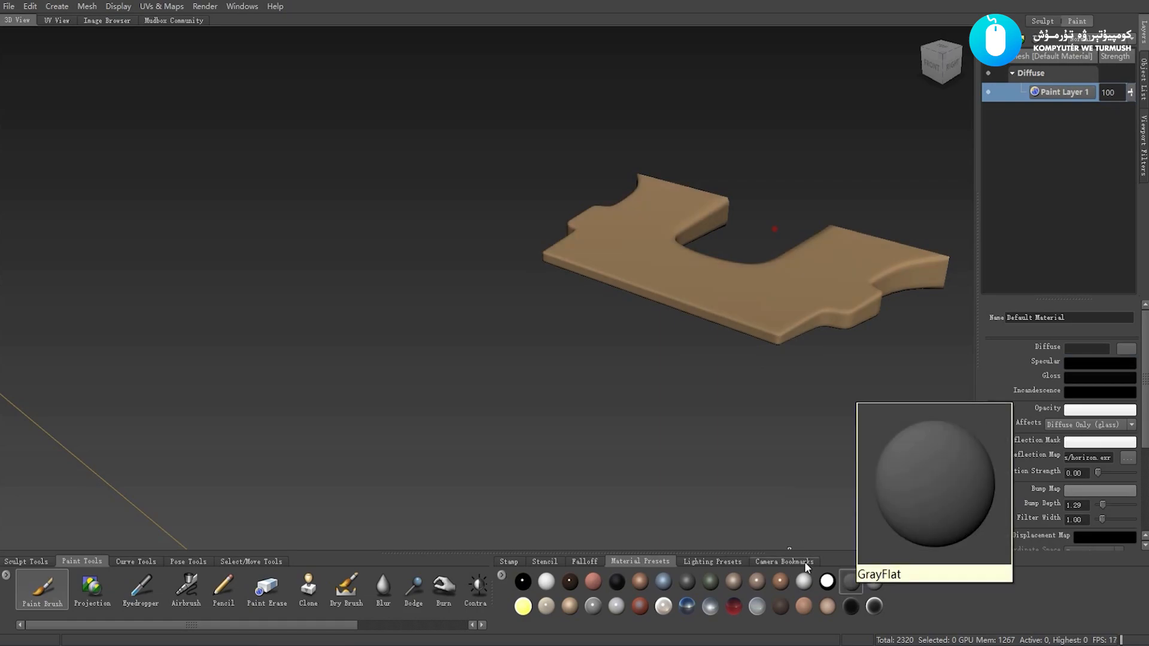
click(546, 581)
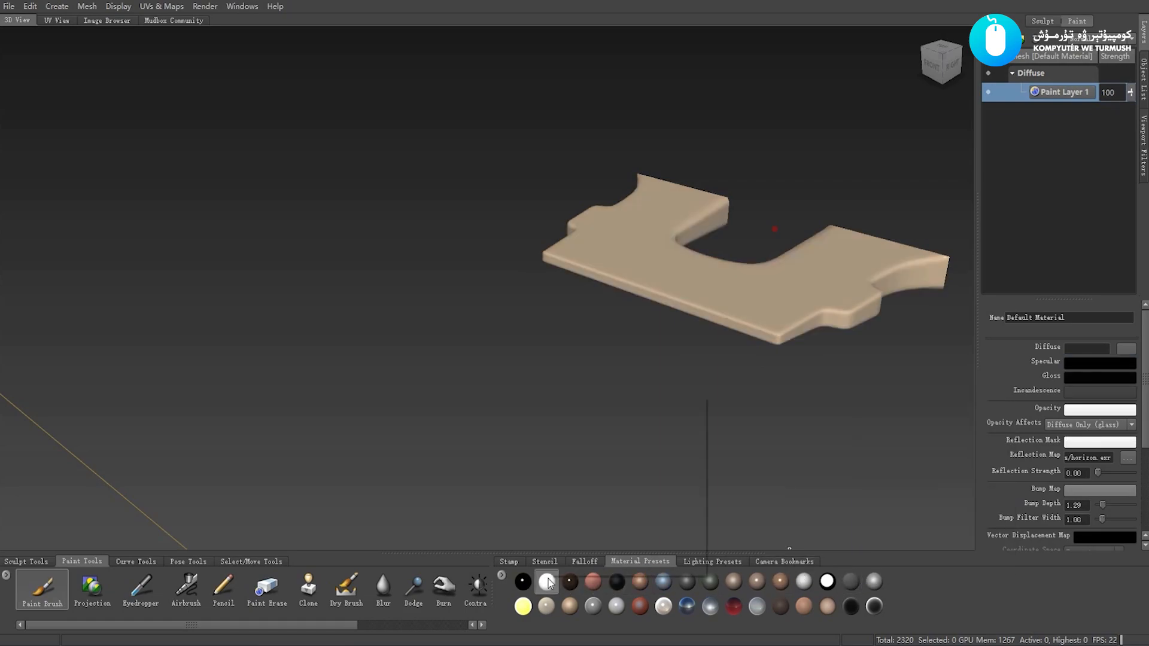
alt+drag(688, 385, 638, 454)
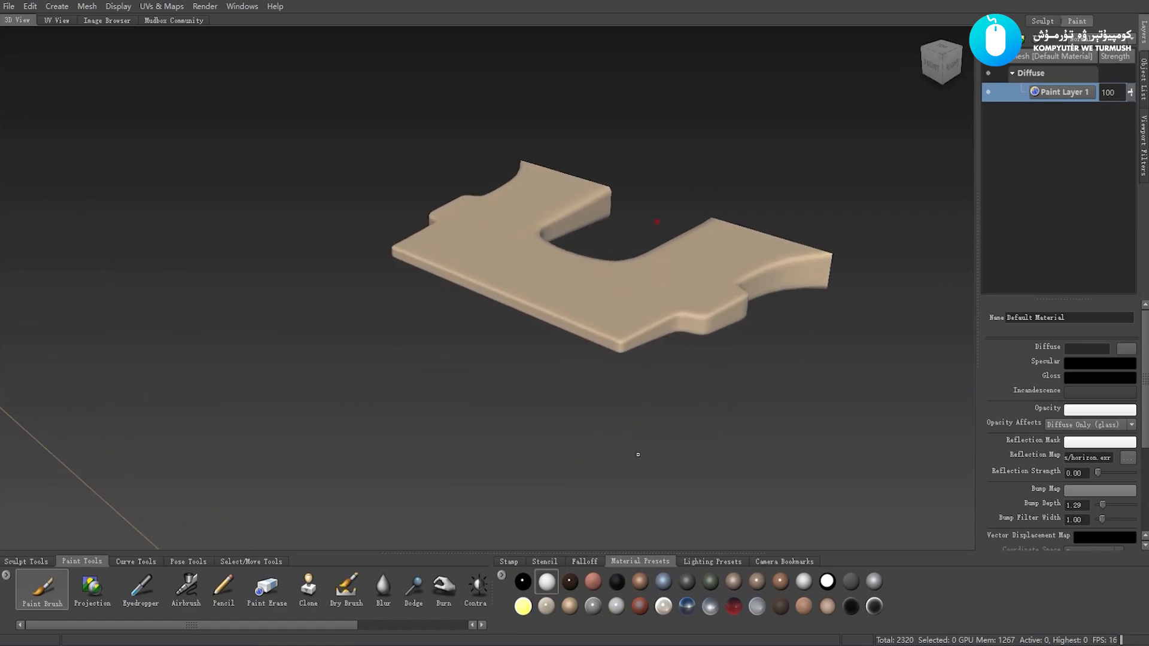
click(681, 583)
mouse_move(628, 385)
alt+mouse_down()
mouse_move(610, 385)
mouse_move(612, 398)
alt+mouse_up()
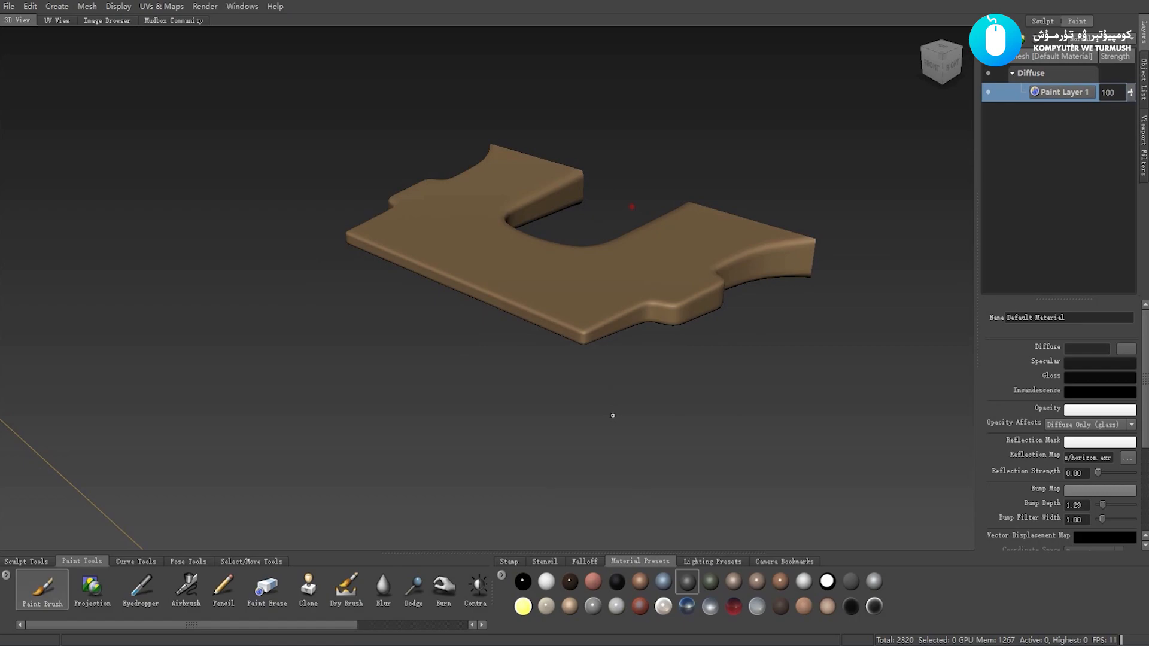
Apply the GrayFlat material preset to the bridge and check its look from several angles and distances
click(850, 583)
scroll(599, 383, down, 3)
alt+drag(598, 383, 605, 429)
scroll(603, 430, up, 3)
scroll(605, 429, up, 2)
mouse_move(601, 375)
alt+mouse_down()
mouse_move(559, 368)
mouse_move(568, 383)
mouse_move(582, 359)
alt+mouse_up()
Turn on flat lighting and the wireframe display for the isolated bridge
click(509, 561)
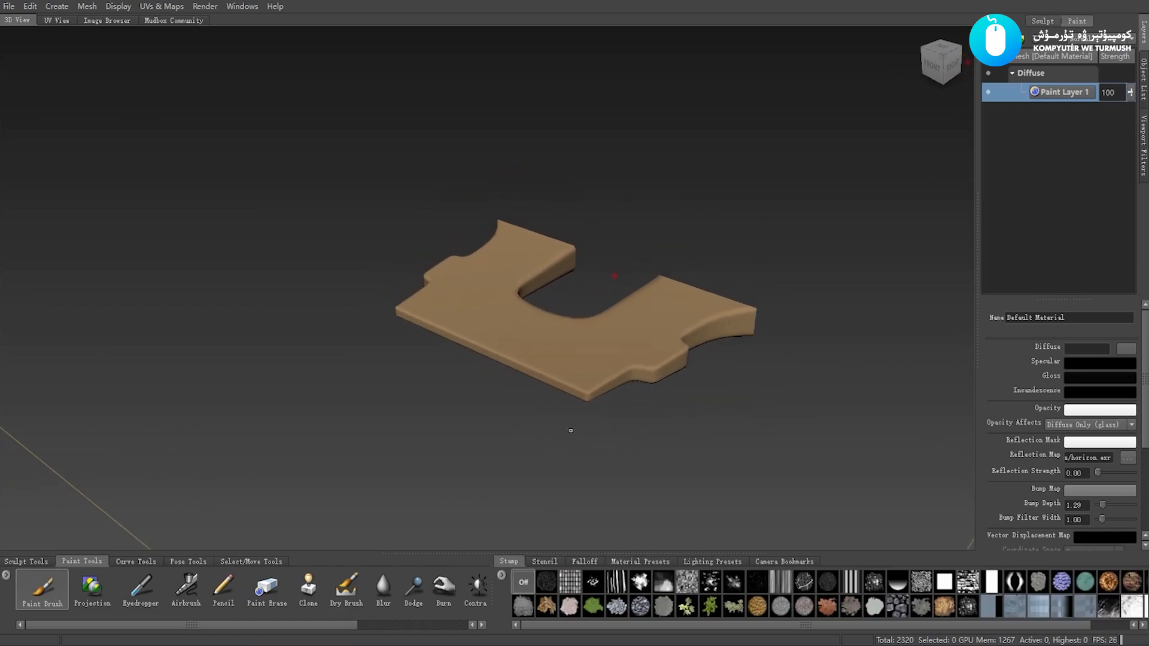
right_click(582, 359)
right_click(582, 358)
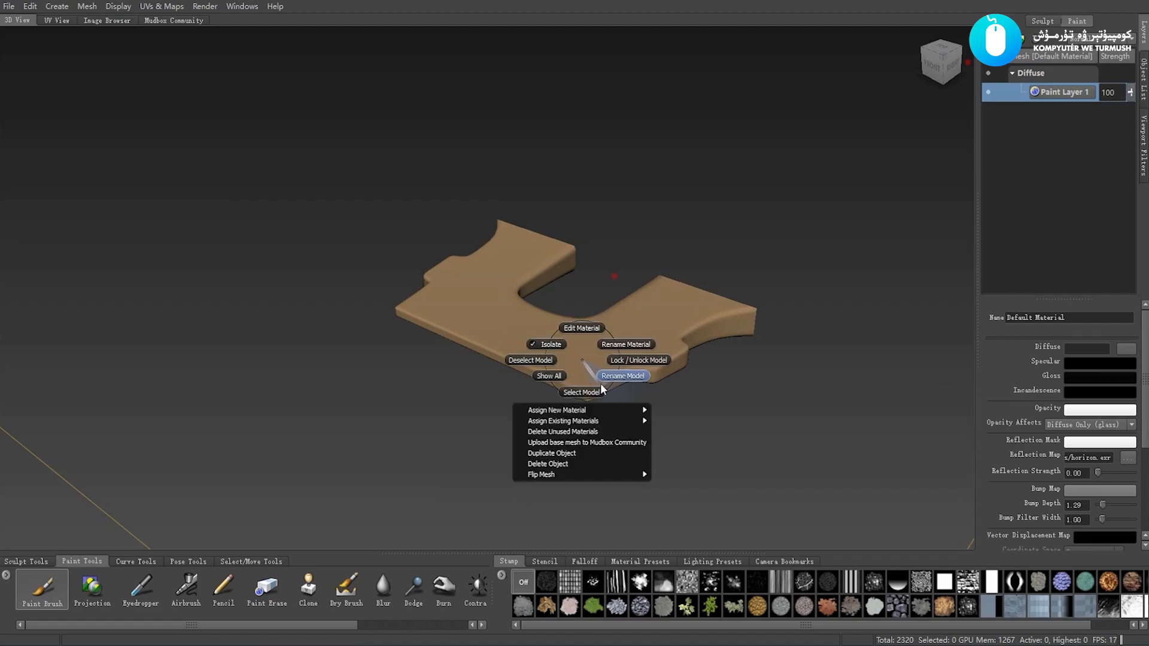
right_click(742, 472)
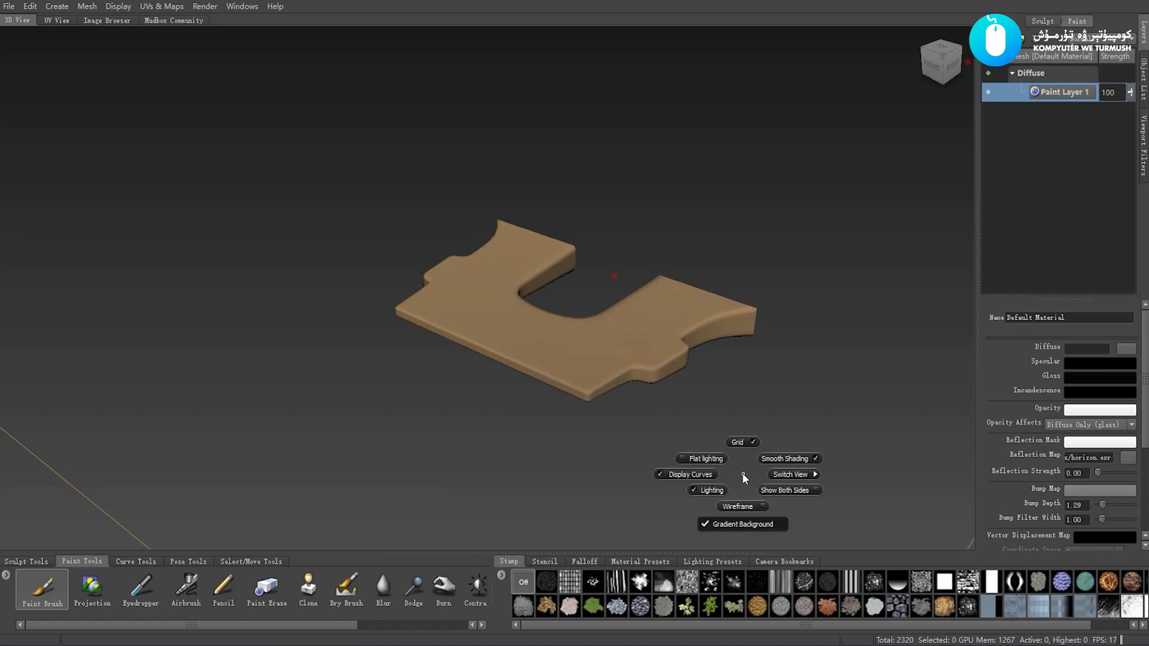
click(703, 443)
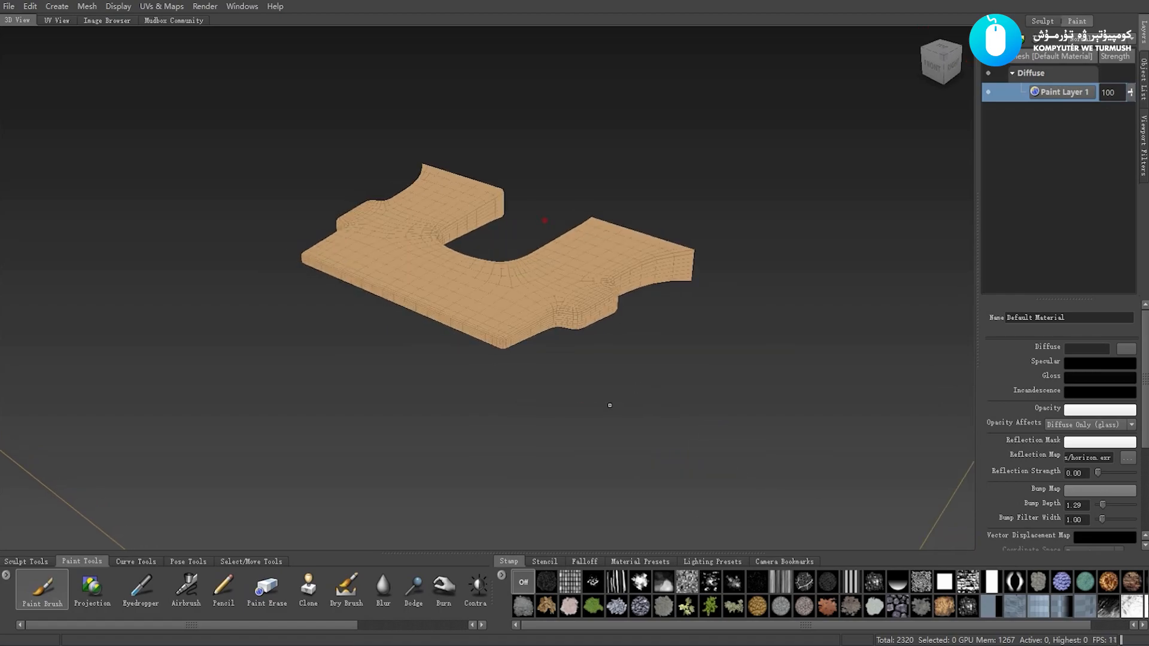
key(w)
alt+right_drag(610, 403, 584, 382)
alt+middle_drag(585, 381, 629, 412)
alt+right_drag(579, 383, 606, 398)
mouse_move(606, 398)
alt+mouse_down()
mouse_move(661, 396)
mouse_move(656, 372)
mouse_move(596, 404)
mouse_move(591, 389)
alt+mouse_up()
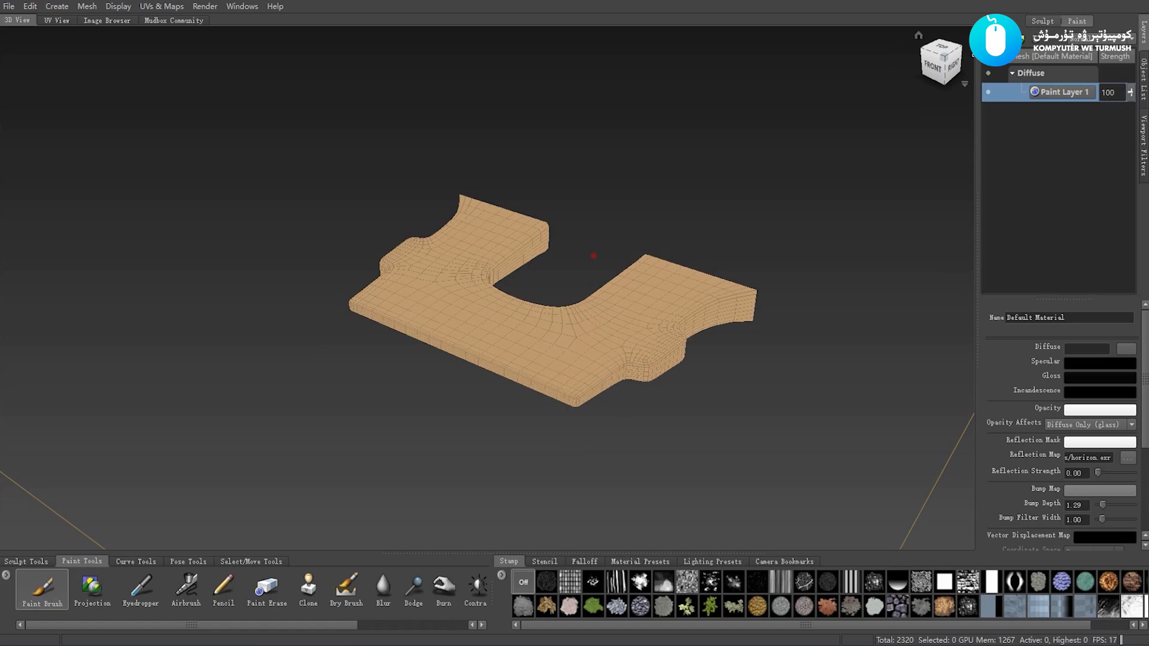
Add a new diffuse paint layer above Paint Layer 1
click(665, 290)
click(593, 359)
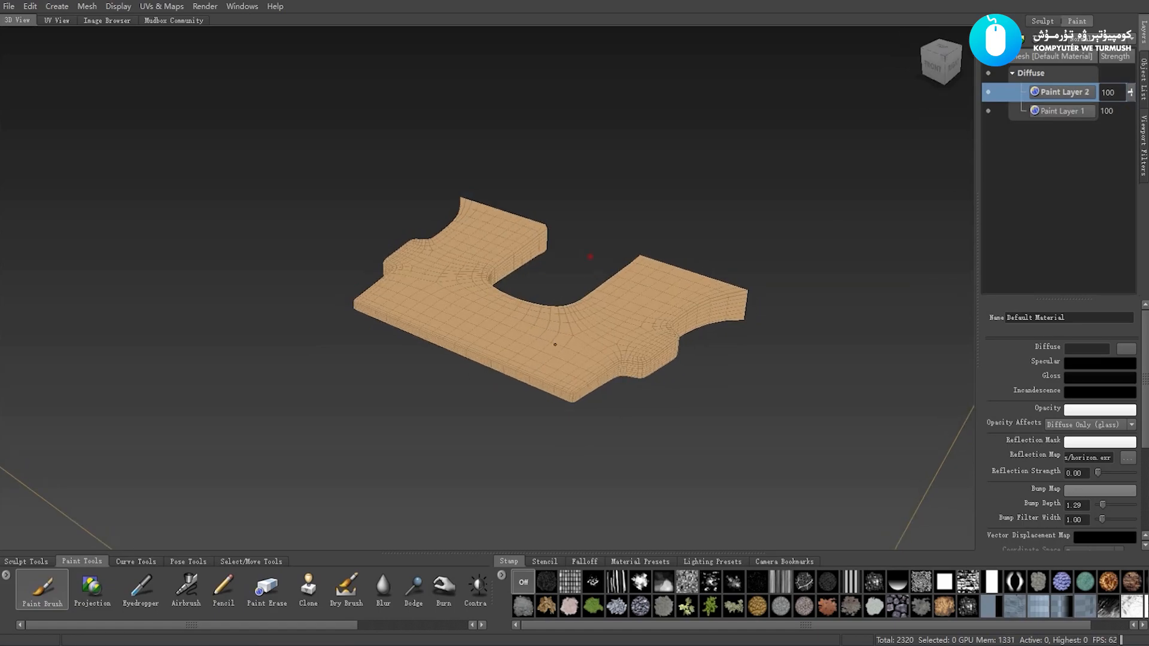
right_drag(693, 444, 662, 423)
Try the bw_streaksFull stencil over the 3D bridge, then turn the stencil off
click(556, 564)
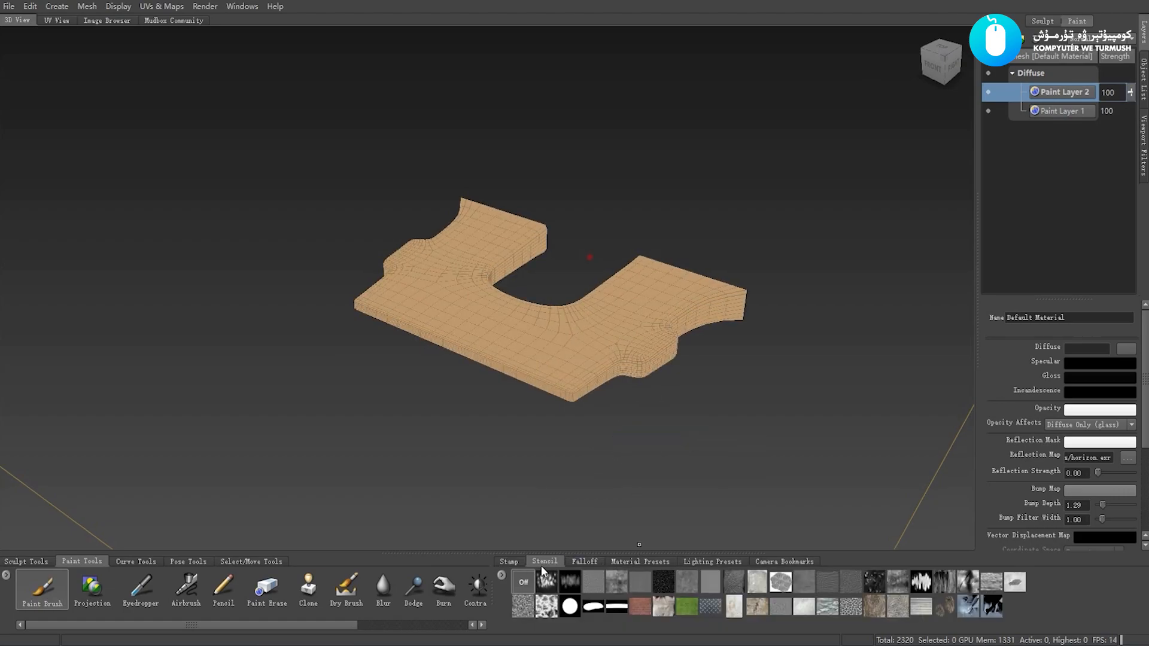
click(944, 582)
alt+right_drag(617, 364, 583, 364)
alt+middle_drag(582, 364, 566, 365)
alt+right_drag(566, 366, 576, 366)
alt+middle_drag(577, 366, 572, 366)
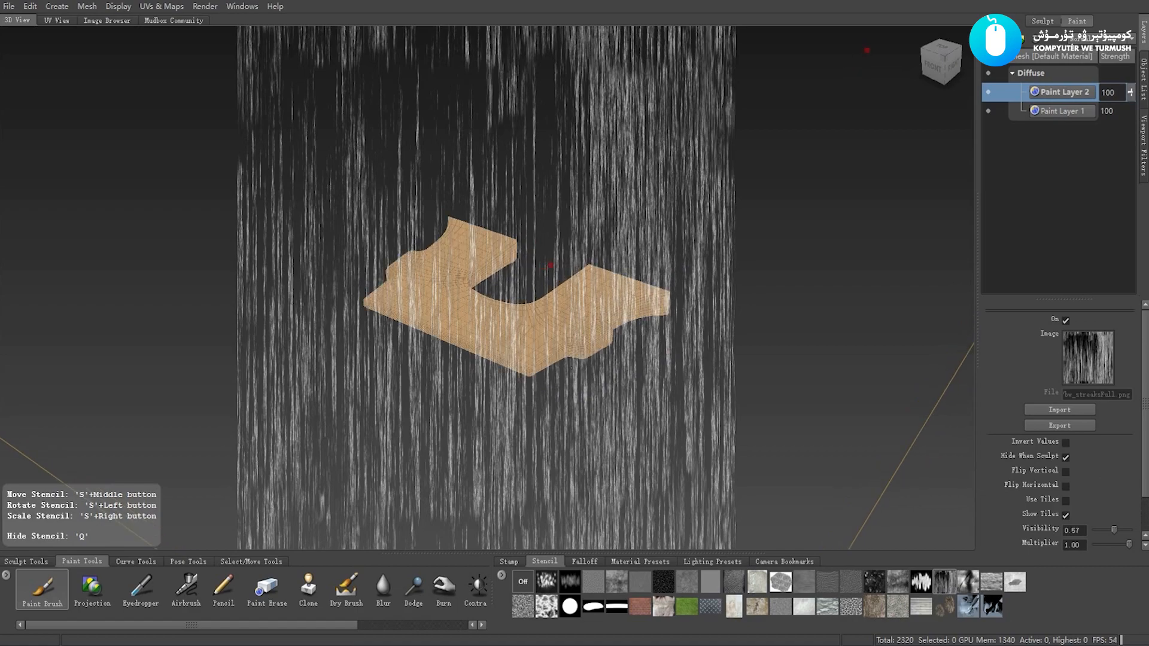
alt+right_drag(556, 361, 563, 378)
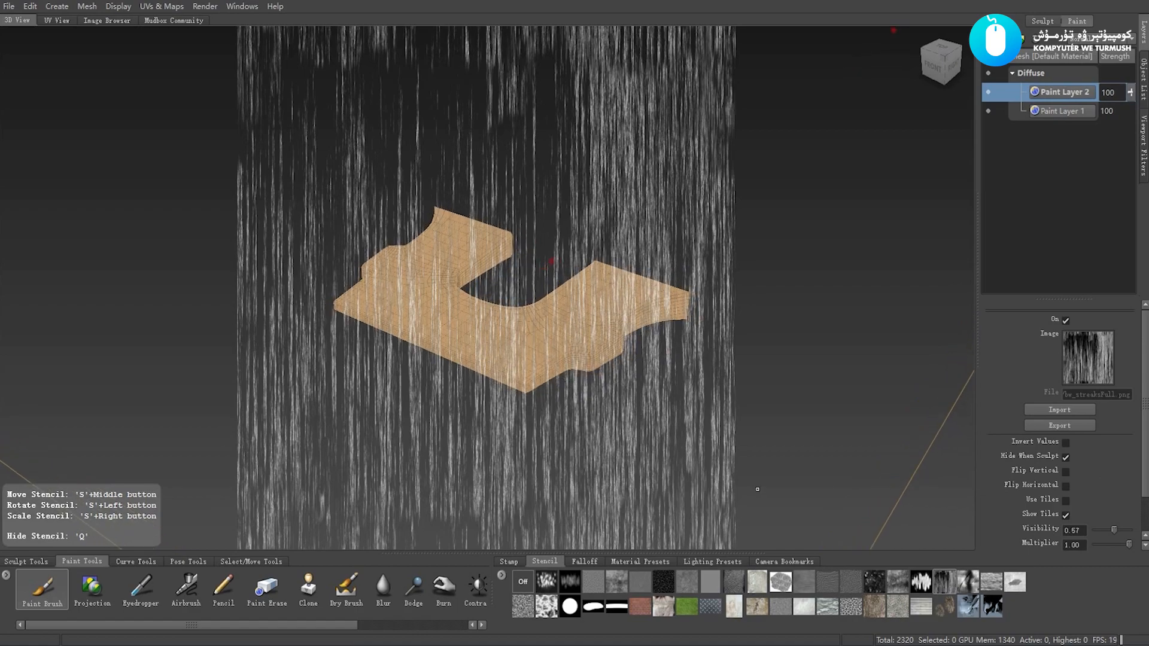
click(523, 582)
Flatten the mesh to UV space and bring the bridge's tan shells into close view
alt+right_drag(573, 408, 578, 411)
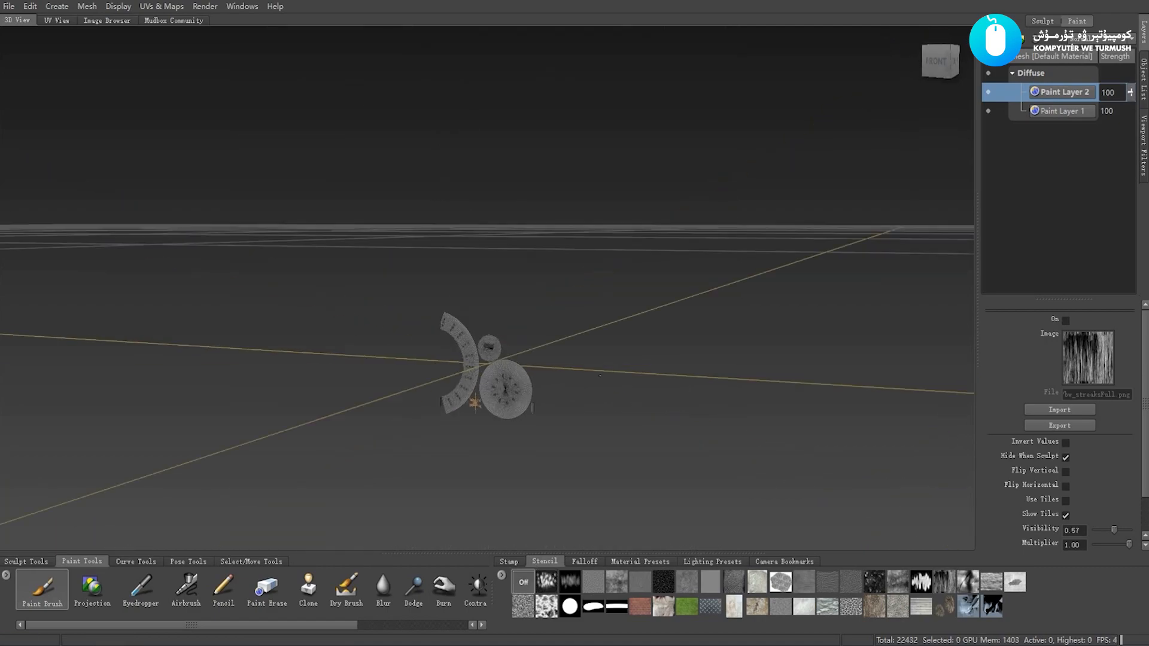
alt+drag(600, 375, 611, 342)
alt+right_drag(610, 342, 769, 490)
alt+middle_drag(569, 503, 607, 285)
scroll(729, 430, up, 2)
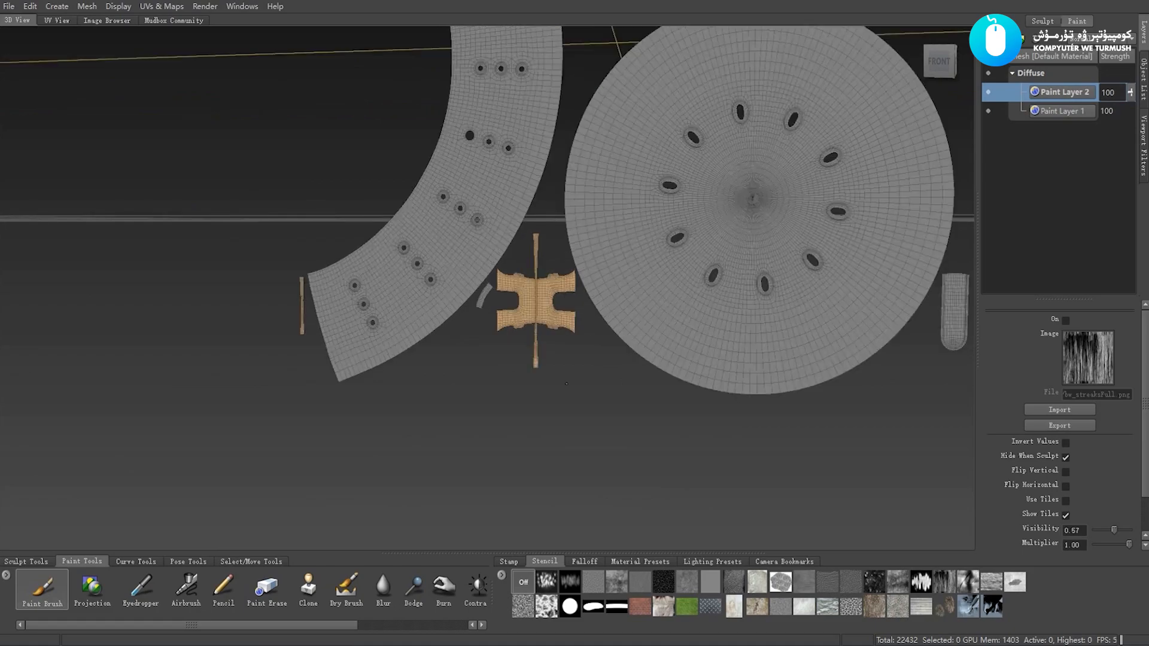
Select the bridge's UV shells, isolate and frame them, and clear the selection
click(251, 561)
click(159, 582)
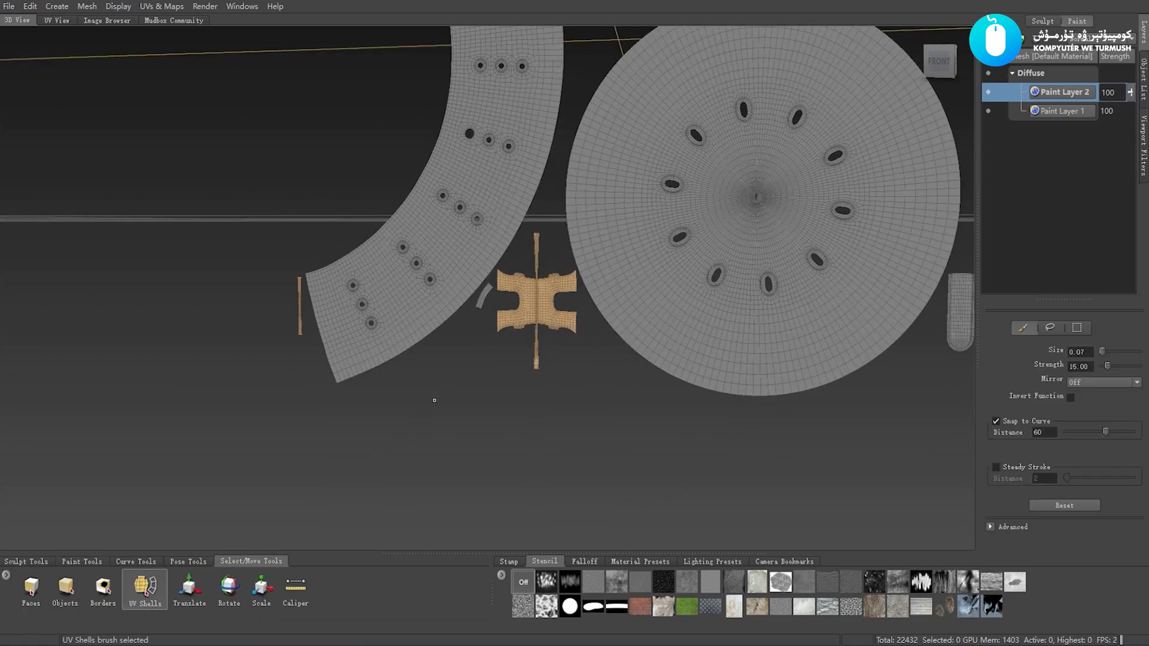
click(537, 302)
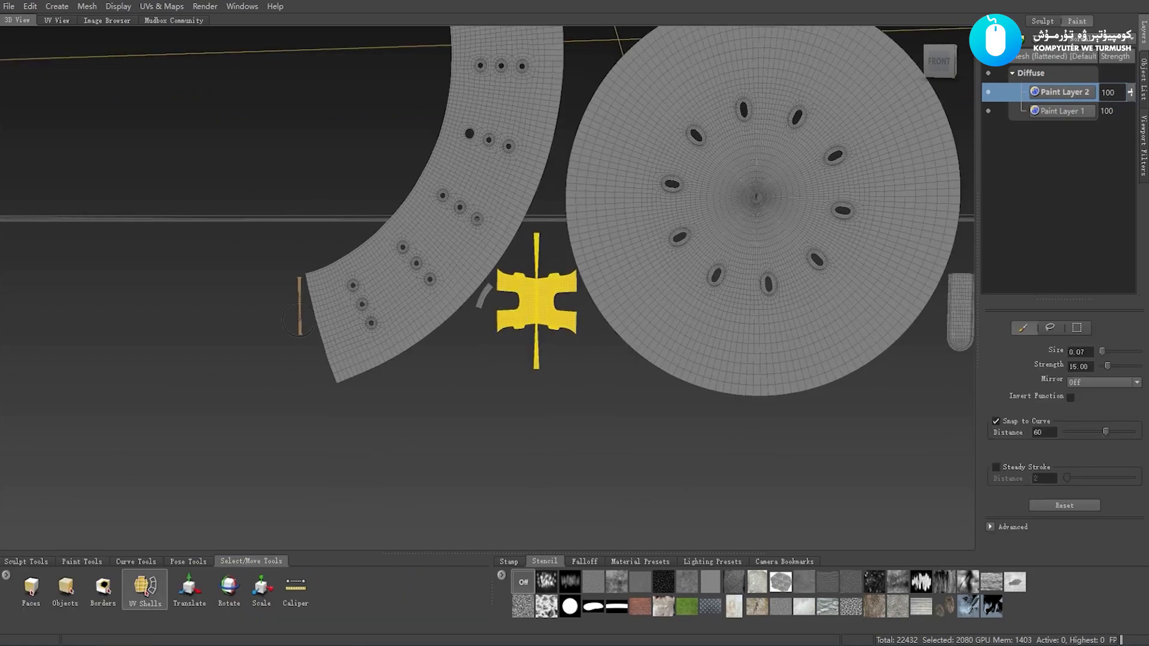
key(space)
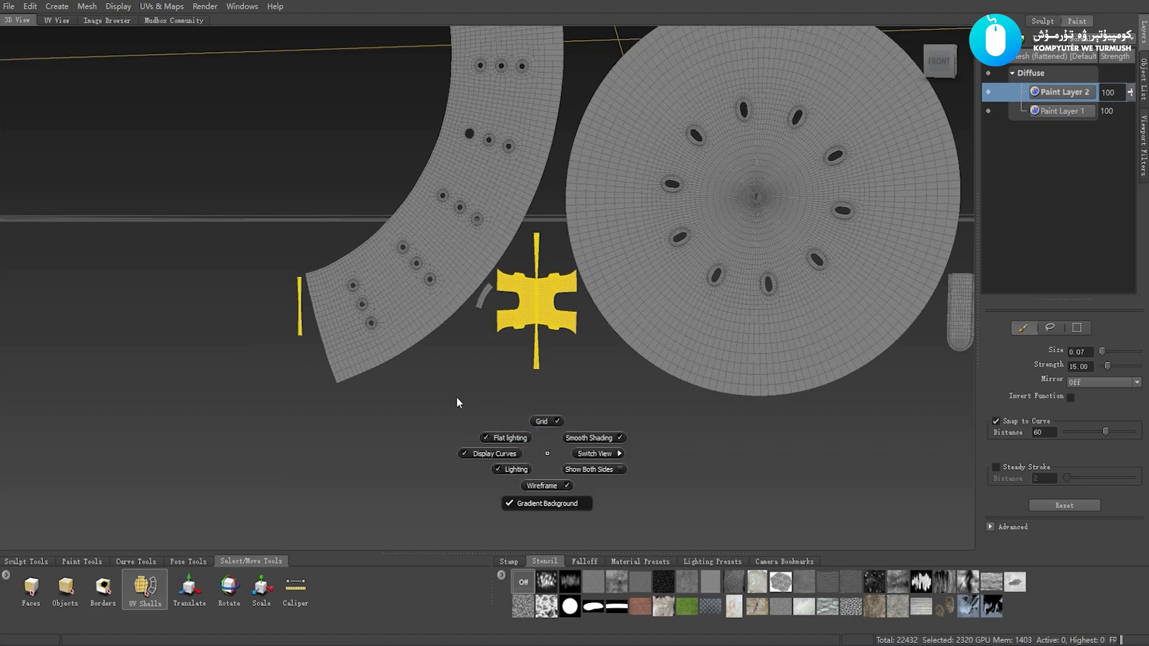
key(space)
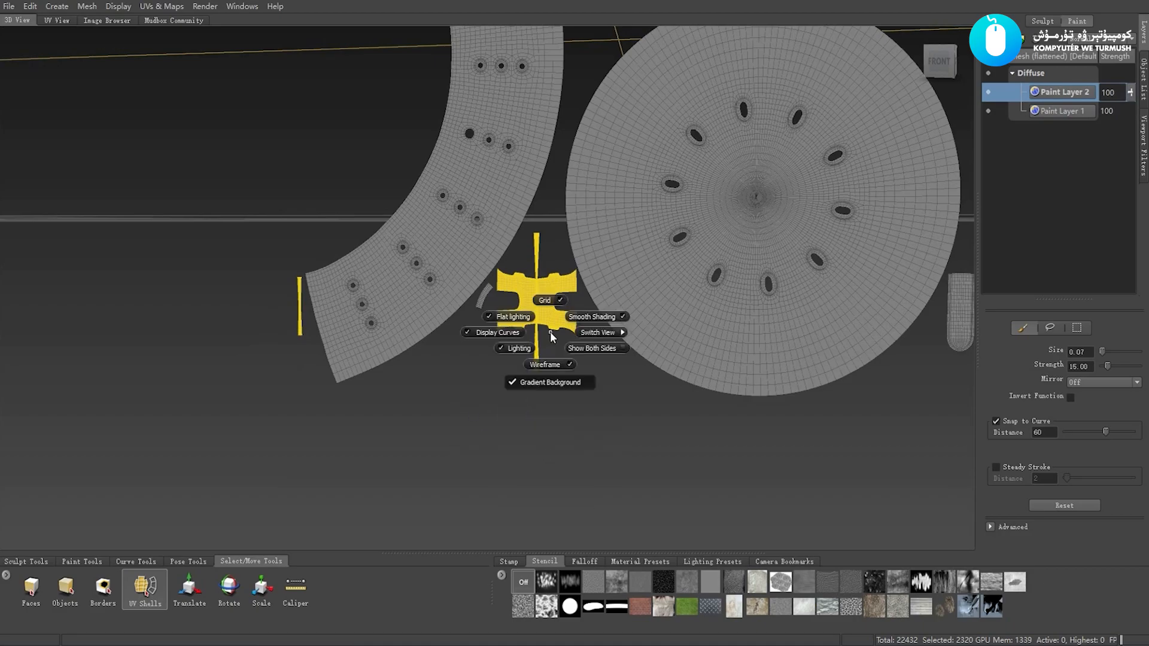
right_click(539, 310)
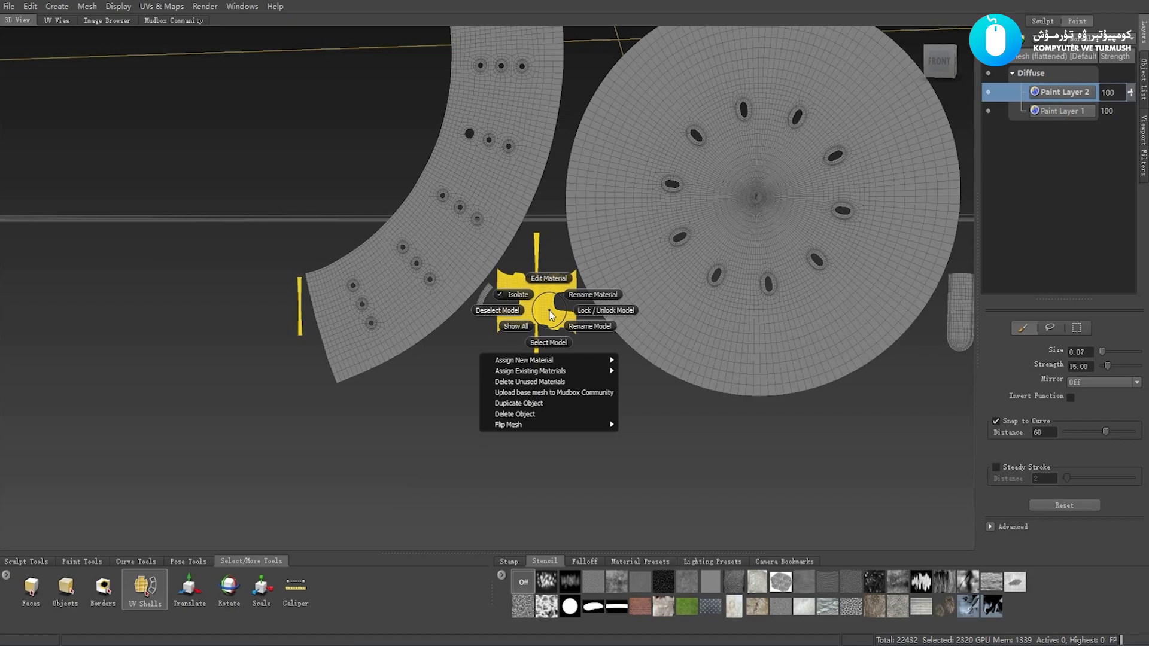
click(537, 313)
right_click(537, 317)
click(496, 369)
key(f)
click(666, 431)
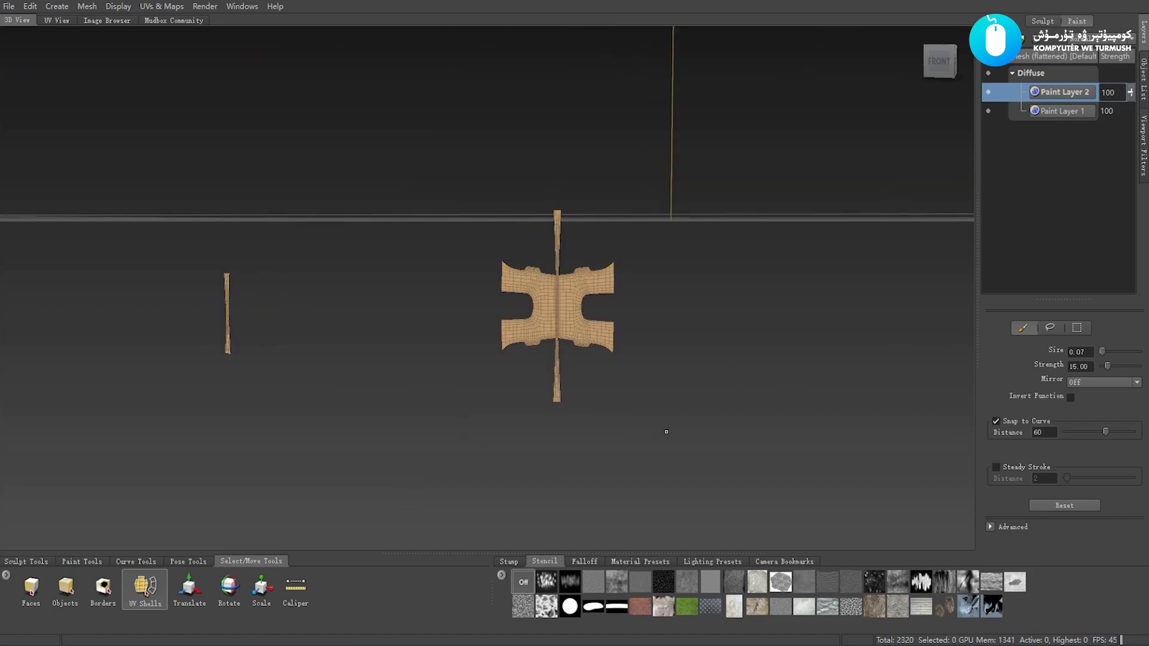
With the Paint Brush active, place the bw_streaksFull stencil over the bridge's large flattened shell and rotate it so the streaks run horizontally
click(78, 562)
click(52, 594)
scroll(577, 266, up, 5)
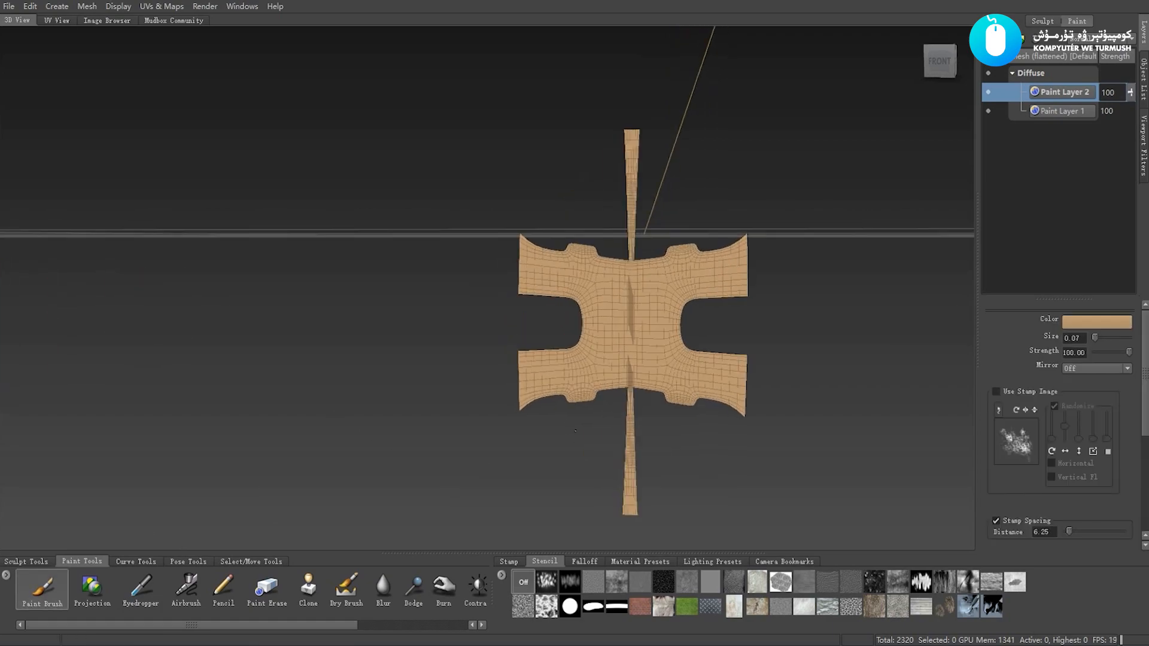
alt+drag(574, 335, 565, 344)
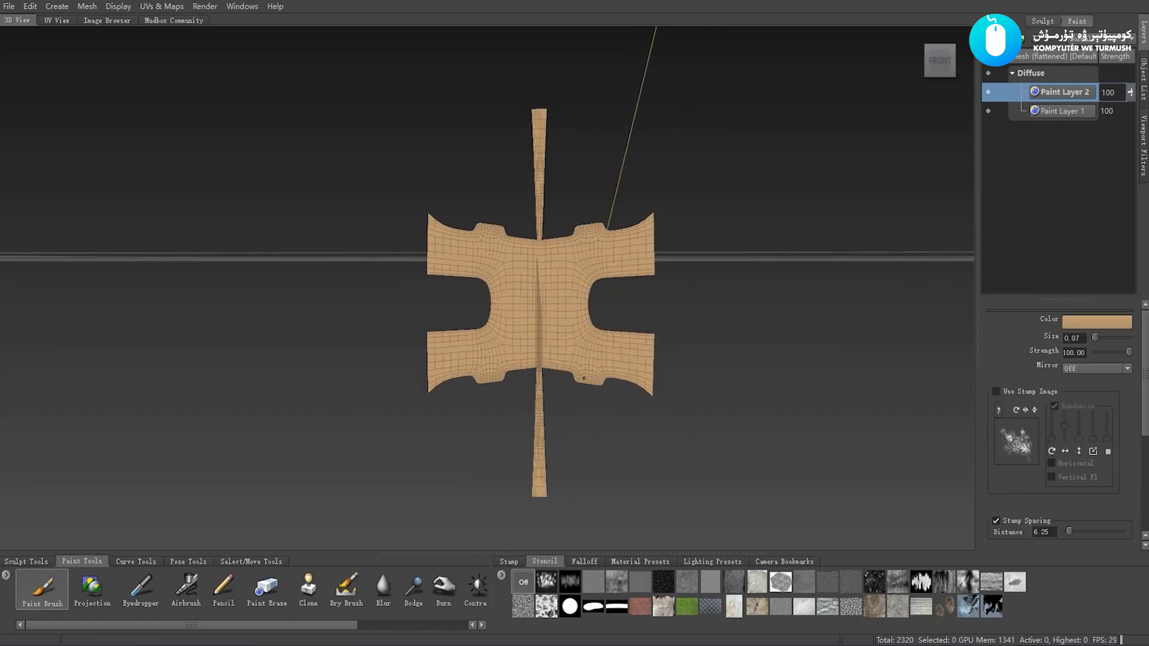
alt+middle_drag(566, 344, 579, 399)
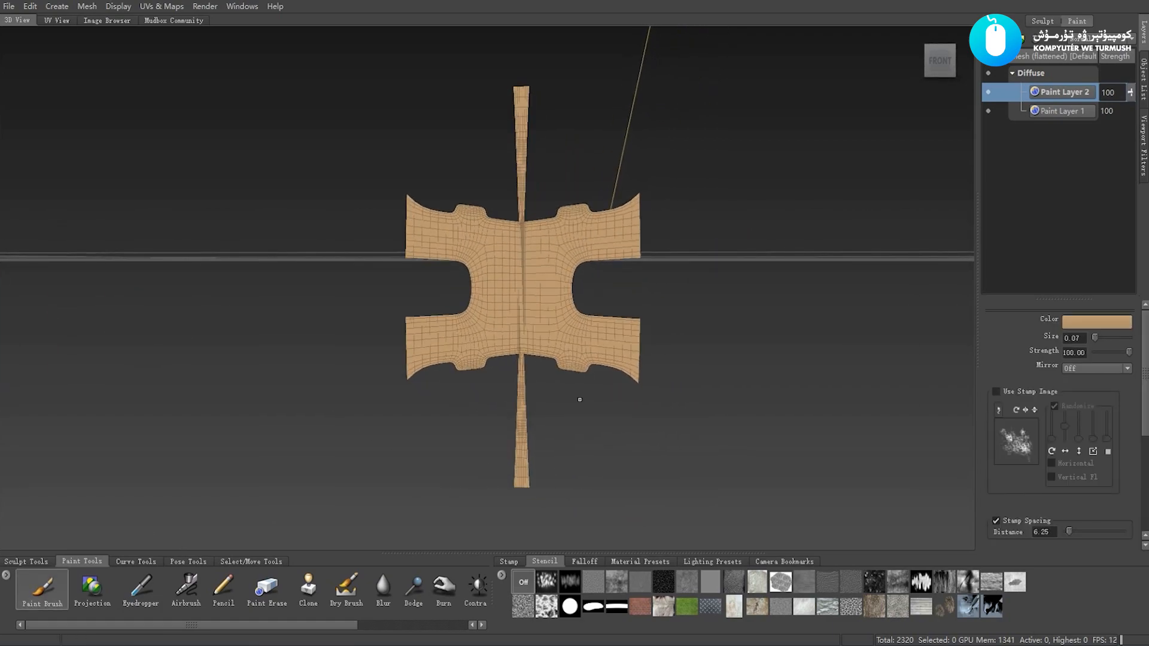
click(945, 583)
alt+drag(625, 376, 618, 371)
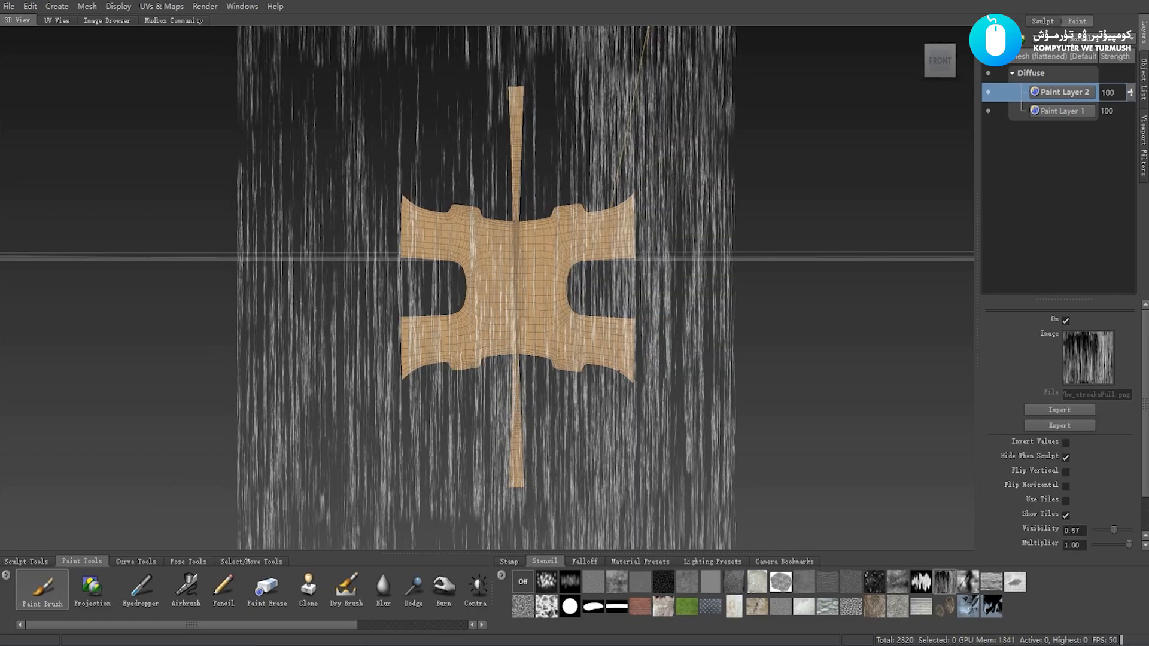
mouse_move(537, 326)
right_down()
mouse_move(508, 316)
mouse_move(529, 310)
right_up()
drag(529, 310, 710, 329)
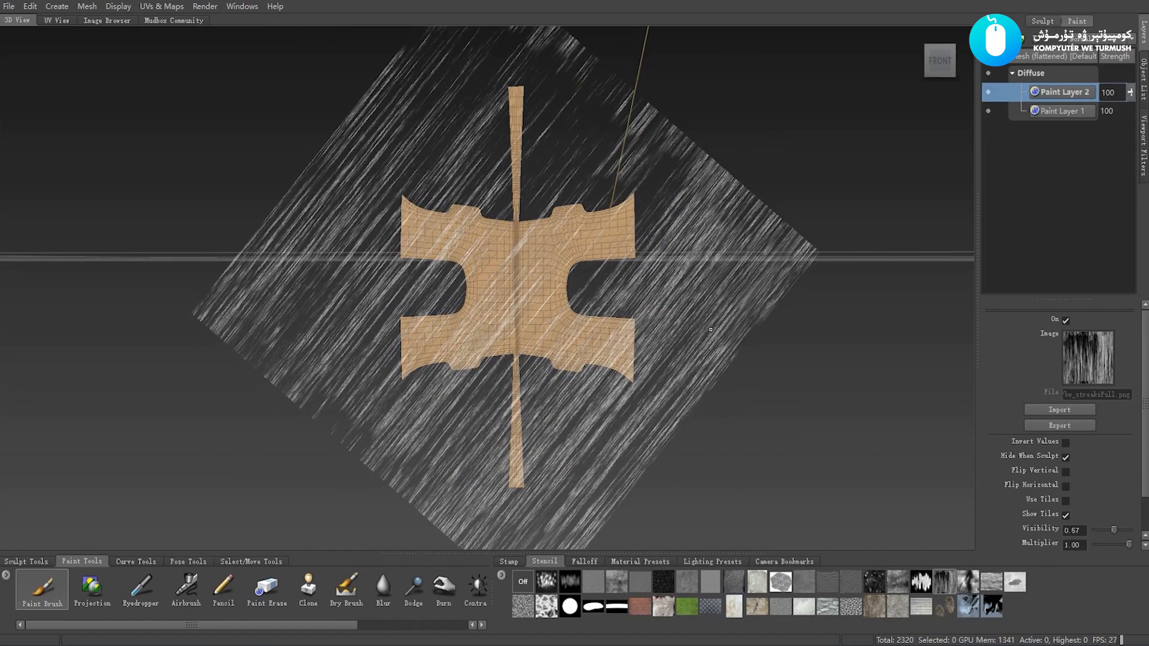
mouse_move(598, 353)
mouse_down()
mouse_move(568, 326)
mouse_move(741, 385)
mouse_up()
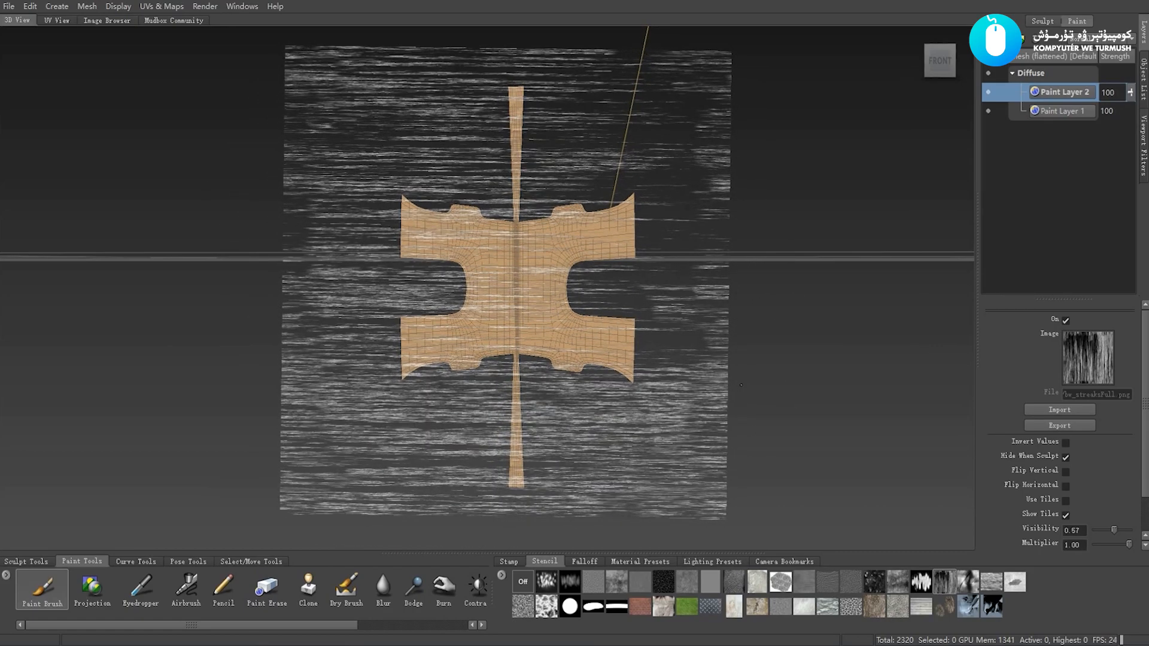
Set the Paint Brush colour to a dark brown with hue 32, saturation 0.694 and value 0.482, keeping the streak stencil shown
key(q)
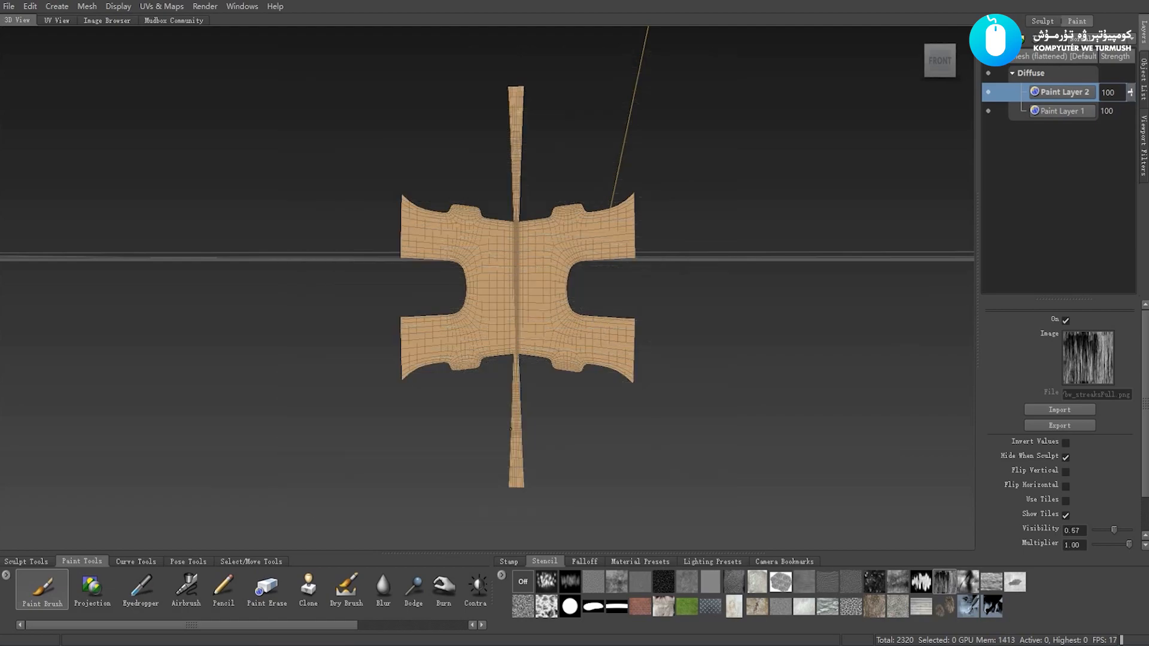
key(q)
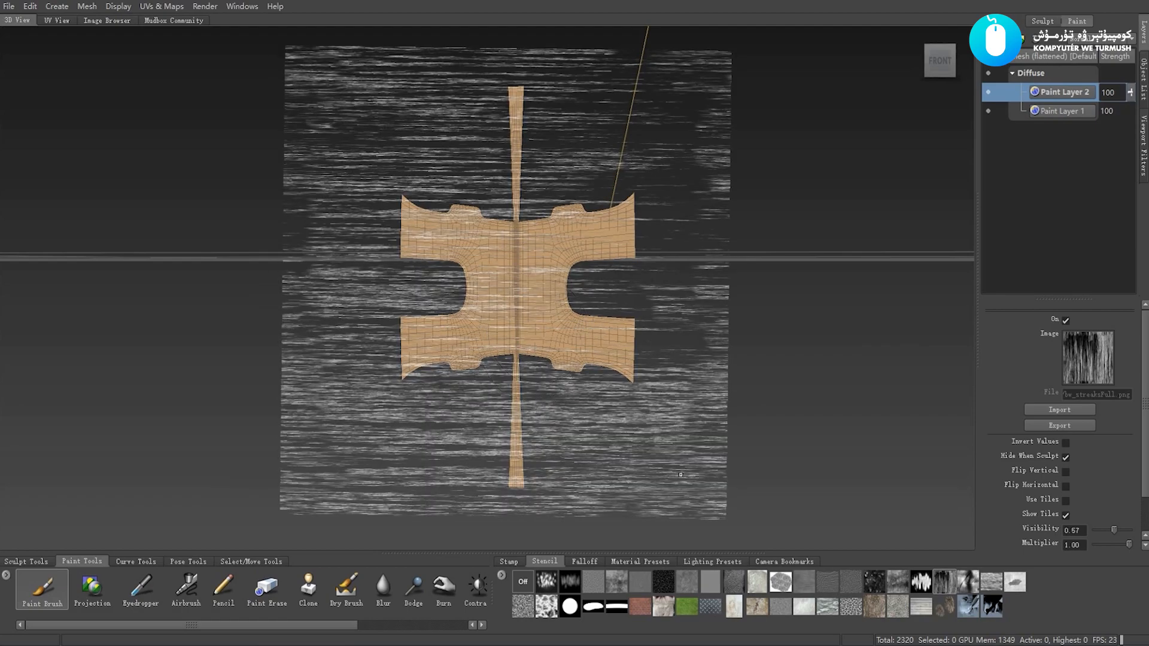
click(42, 588)
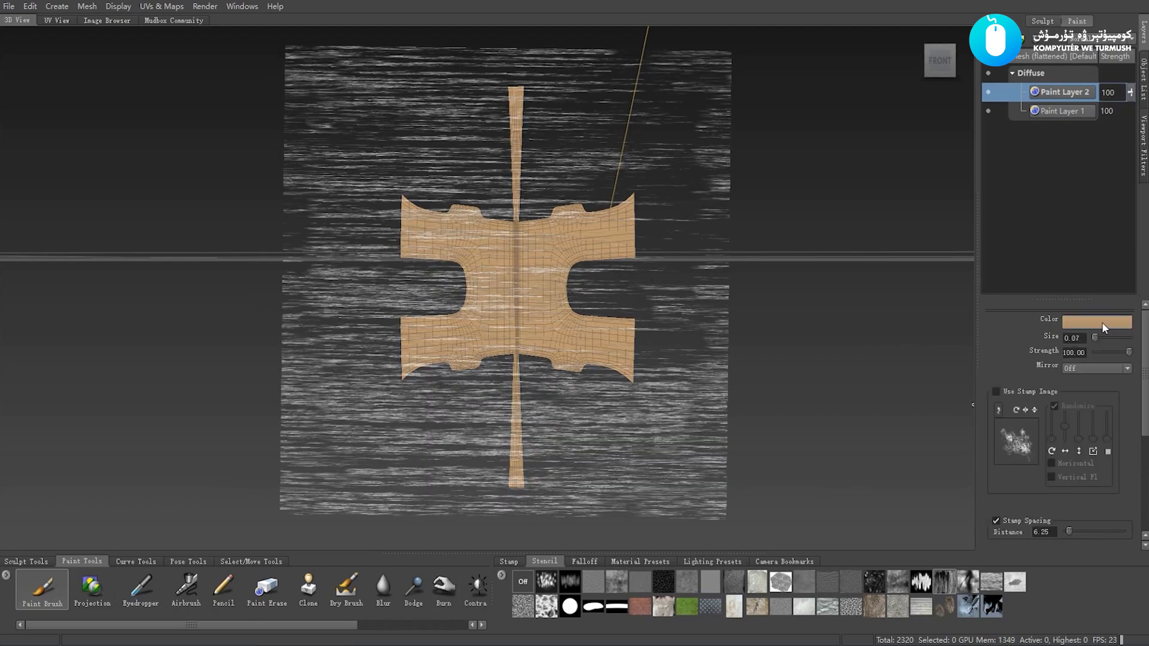
click(1104, 322)
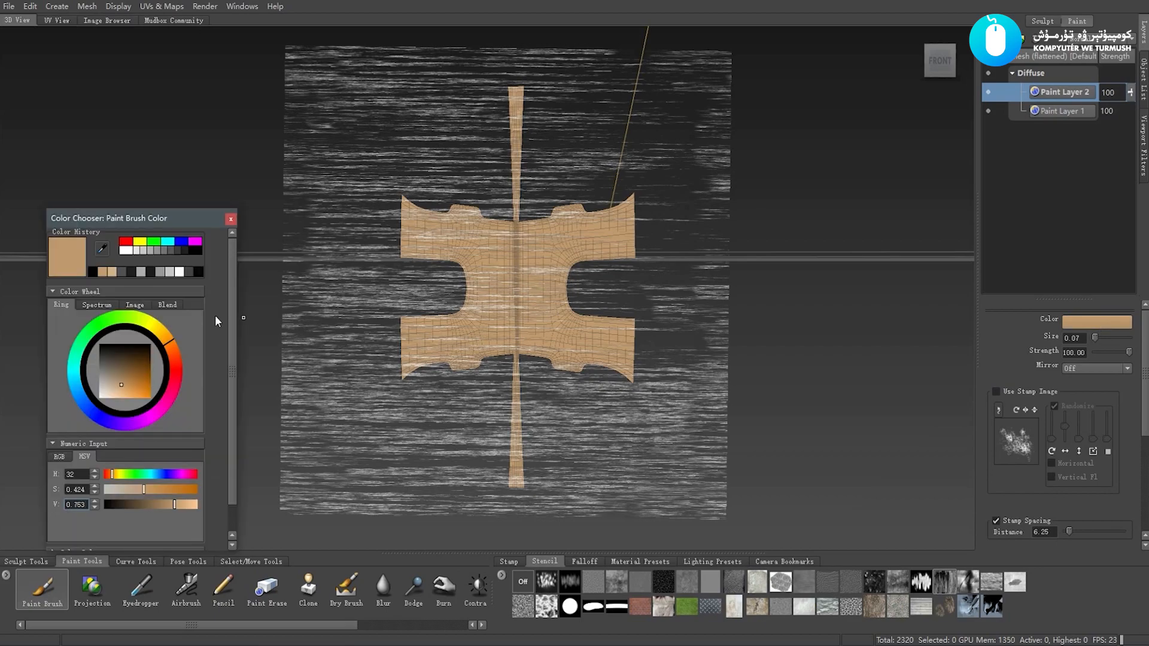
drag(120, 387, 133, 372)
Paint dark brown wood-grain streaks through the stencil over the bridge's large shell and its separate narrow strip
mouse_move(527, 216)
mouse_down()
mouse_move(622, 218)
mouse_move(505, 404)
mouse_up()
drag(419, 362, 461, 359)
drag(515, 411, 516, 457)
mouse_move(416, 361)
mouse_down()
mouse_move(454, 256)
mouse_move(431, 235)
mouse_move(411, 251)
mouse_up()
drag(516, 185, 515, 114)
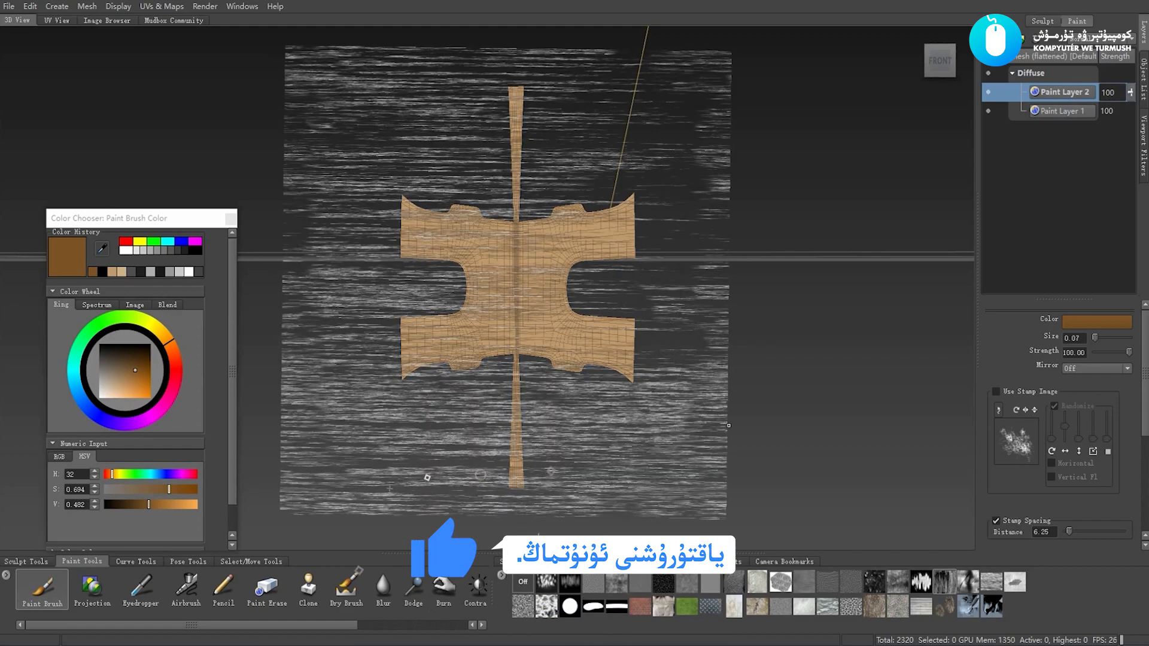
alt+drag(520, 412, 562, 391)
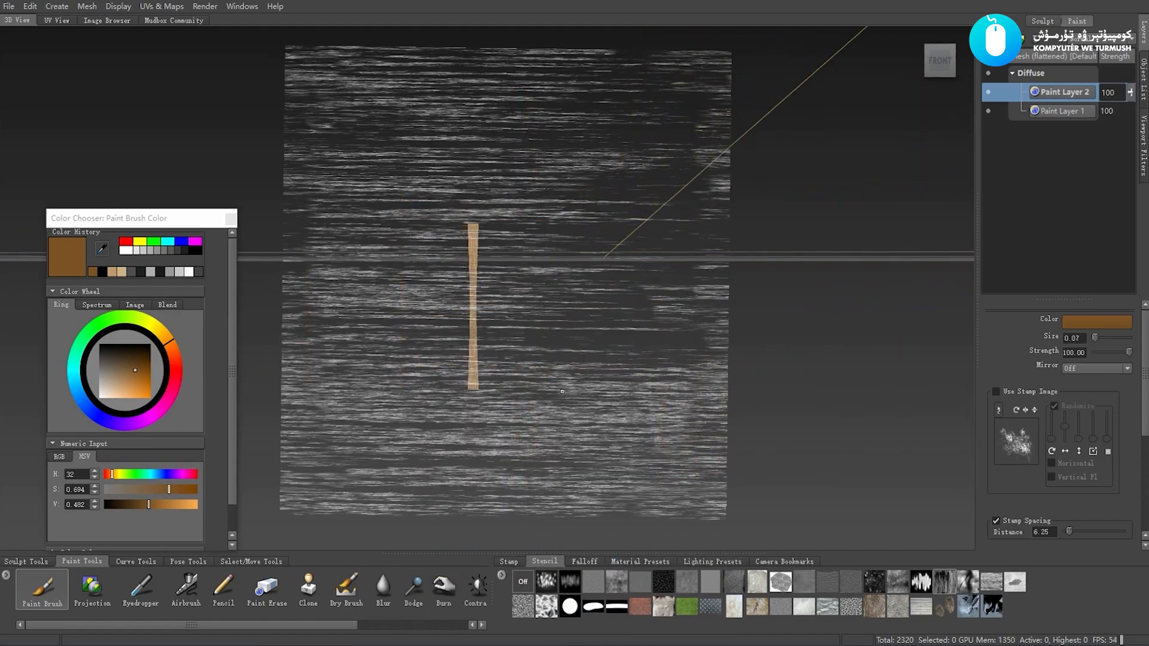
drag(476, 358, 494, 207)
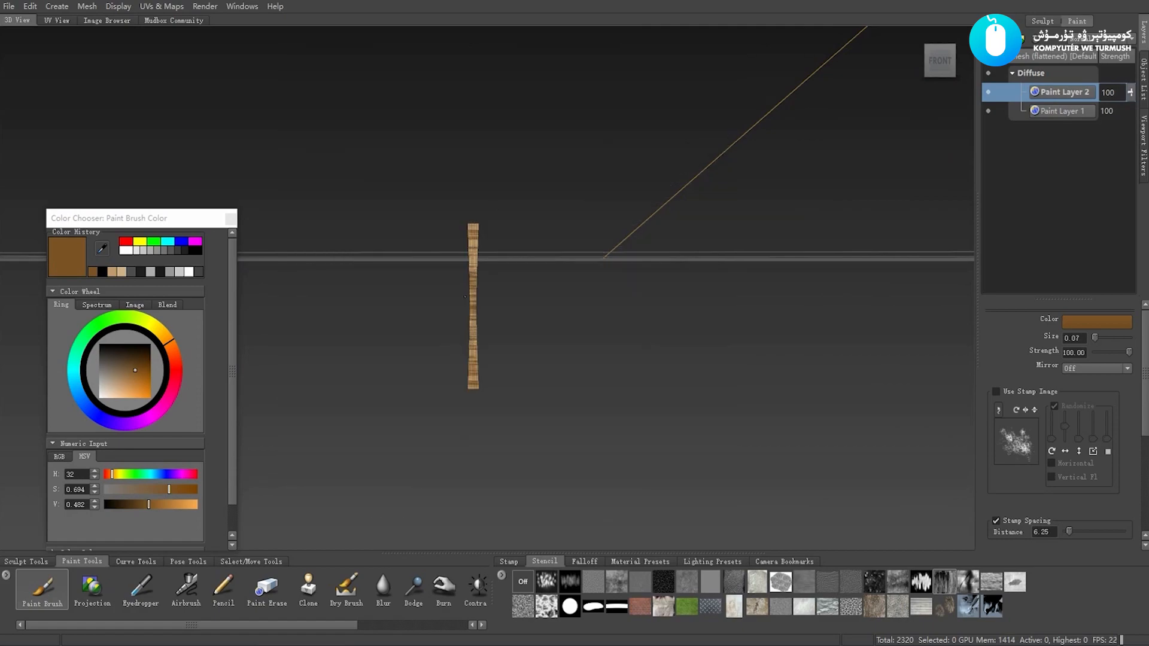
Finish the brown streaks on the bridge's separate narrow strip and show all hidden shells again
drag(465, 296, 468, 323)
alt+middle_drag(470, 347, 185, 347)
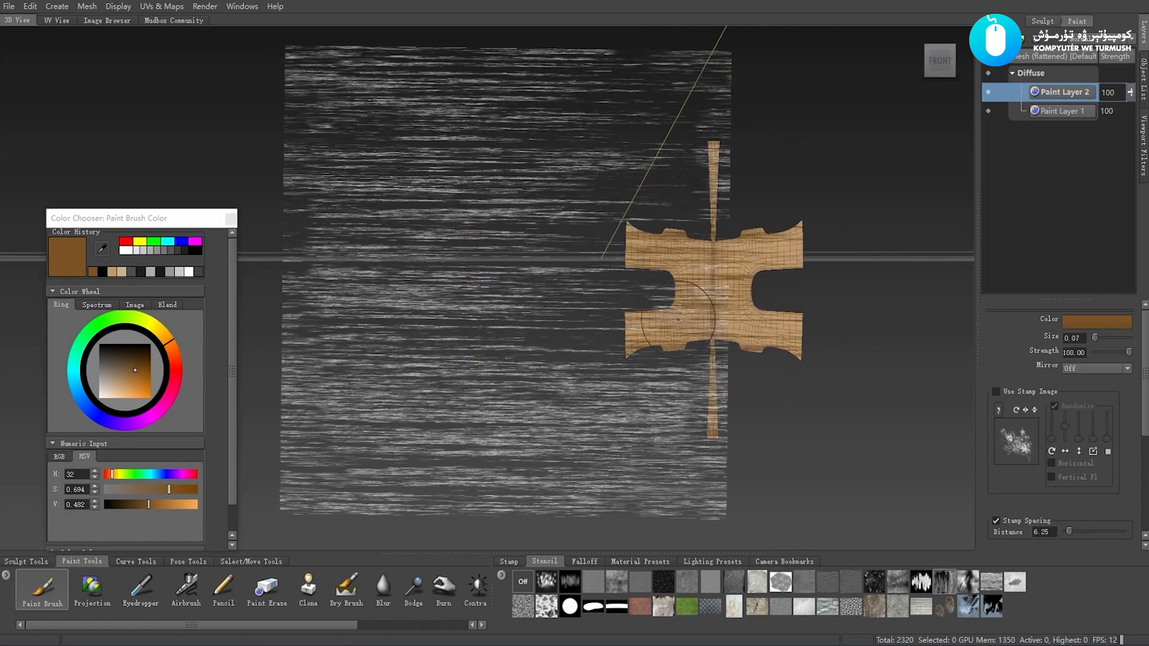
alt+middle_drag(678, 320, 642, 322)
right_drag(642, 322, 613, 307)
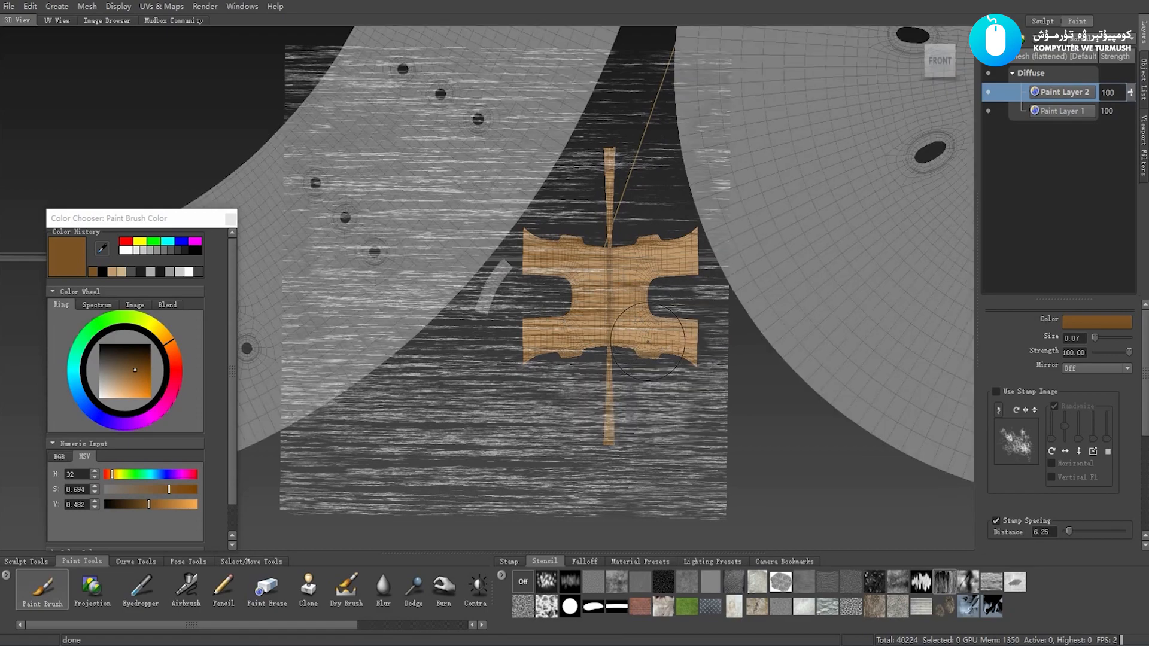
Select the bridge's UV shells, including the distant separate narrow strip, and isolate and frame them
click(216, 561)
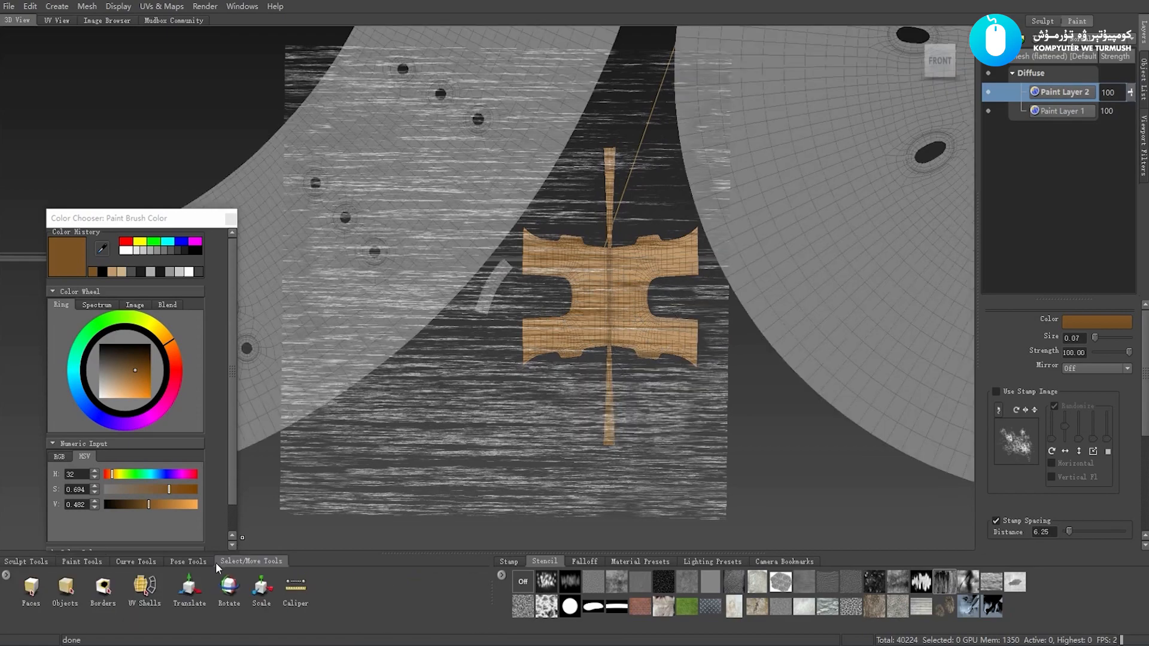
click(139, 582)
click(603, 297)
alt+middle_drag(603, 297, 963, 291)
click(433, 338)
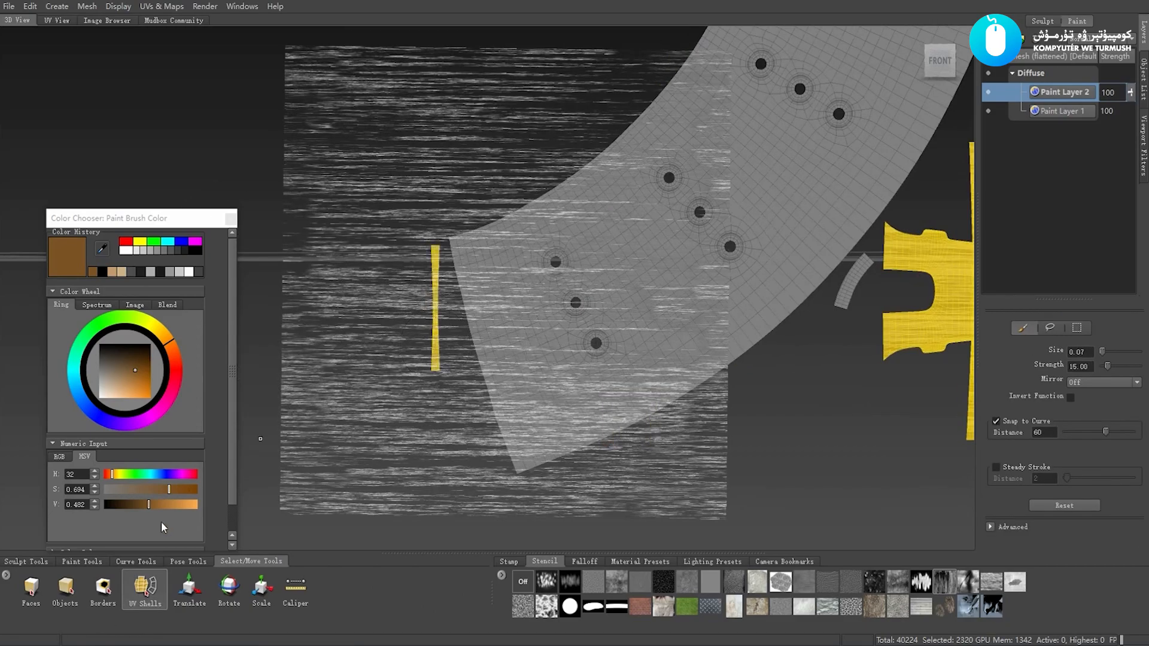
right_click(435, 350)
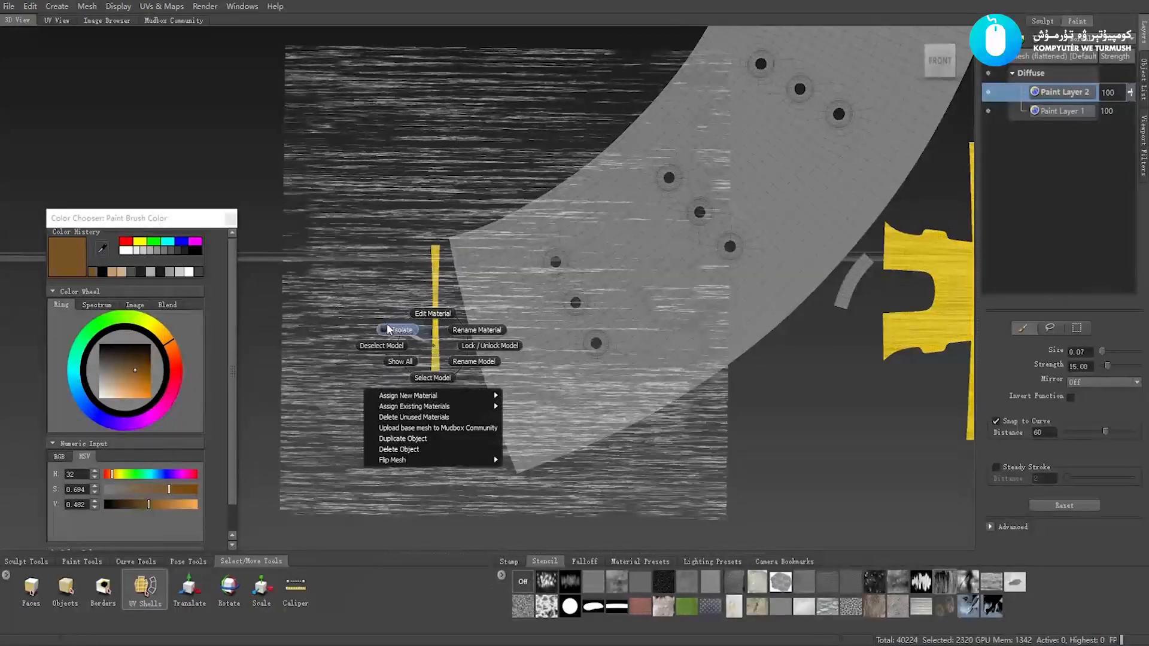
click(412, 343)
key(f)
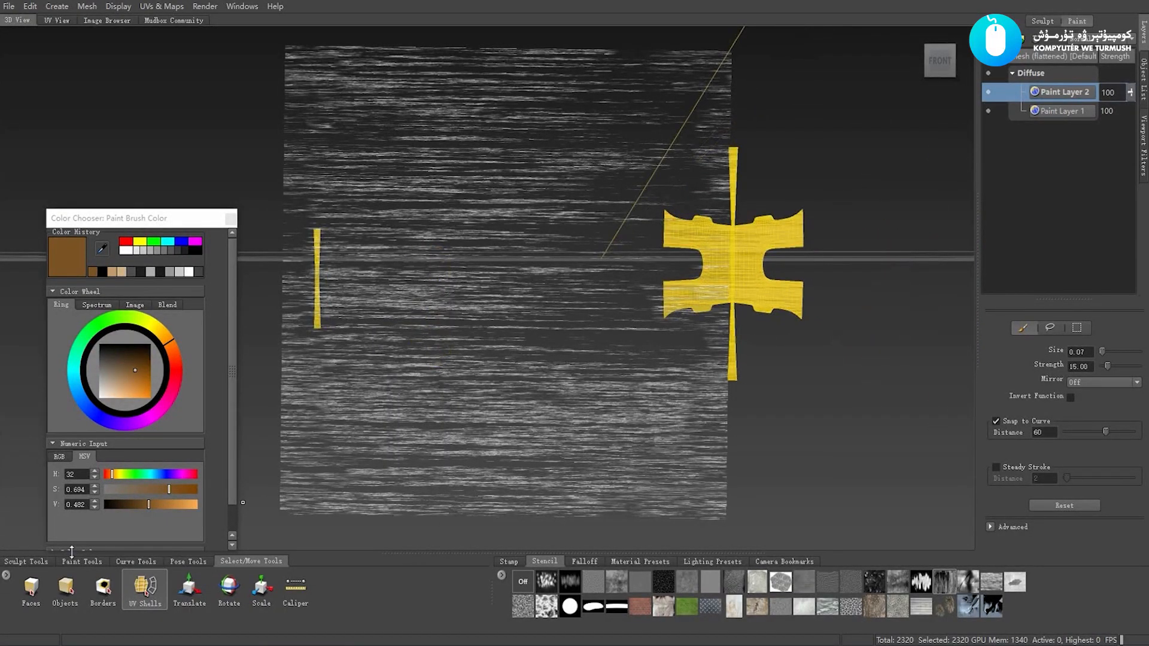
Return to the Paint Brush, hide the bridge shells and turn the stencil off
click(74, 563)
click(43, 589)
alt+middle_drag(640, 352, 544, 362)
key(h)
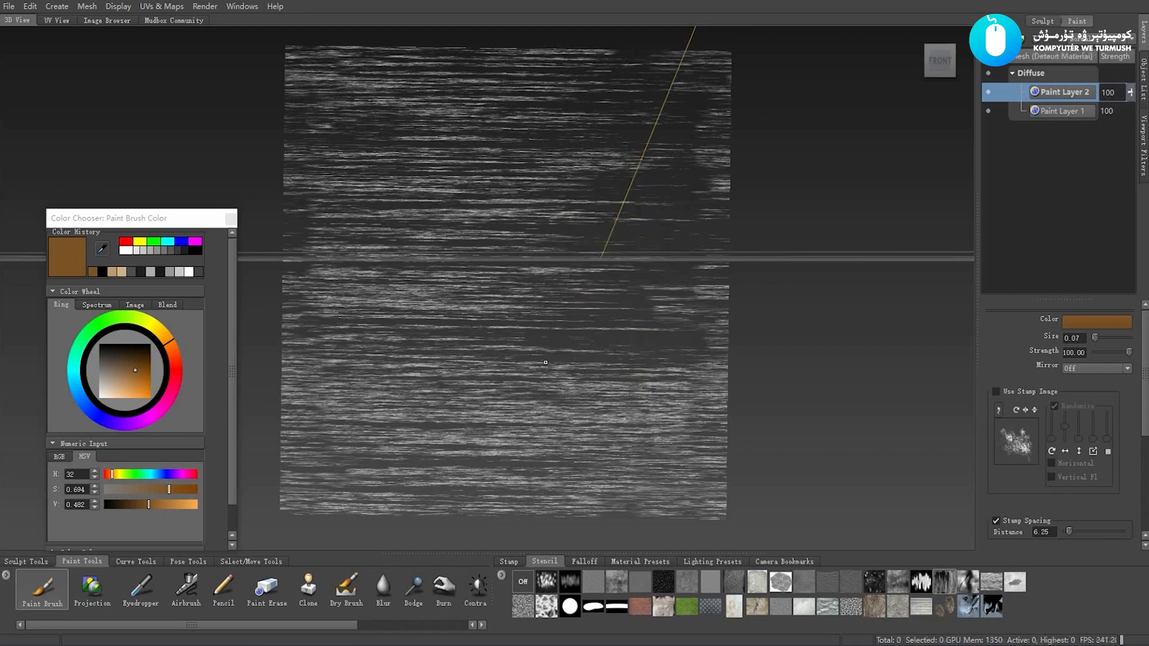
click(522, 583)
Show the hidden geometry again and return the flattened mesh to its 3D form
alt+drag(609, 370, 477, 324)
right_click(514, 367)
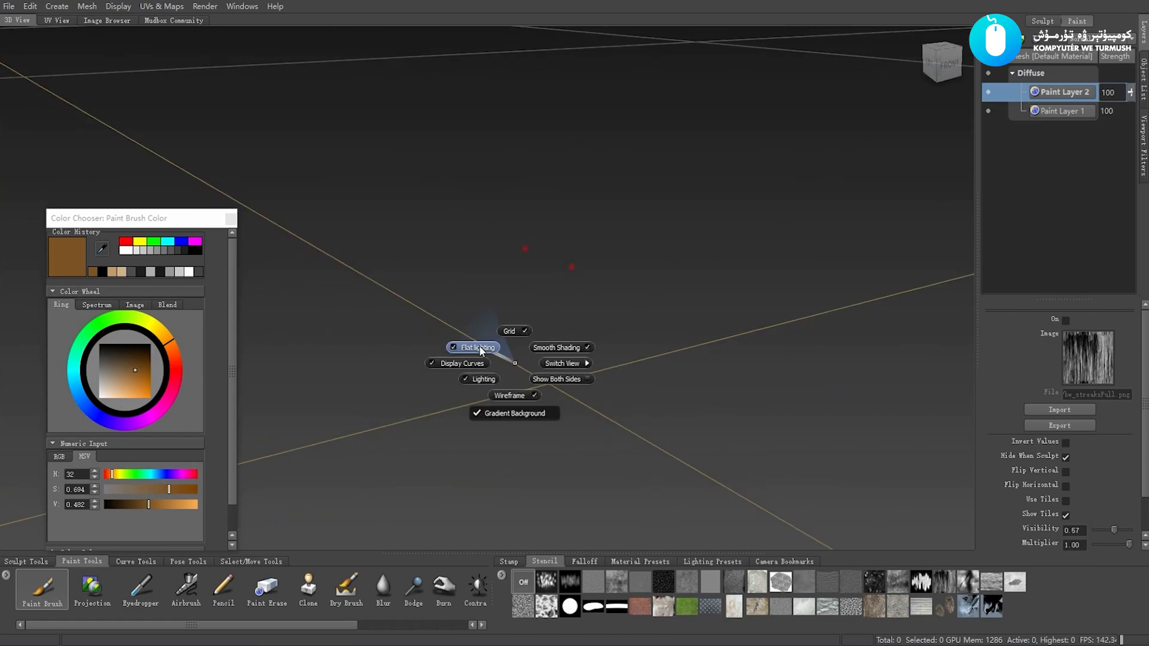
alt+drag(515, 363, 577, 342)
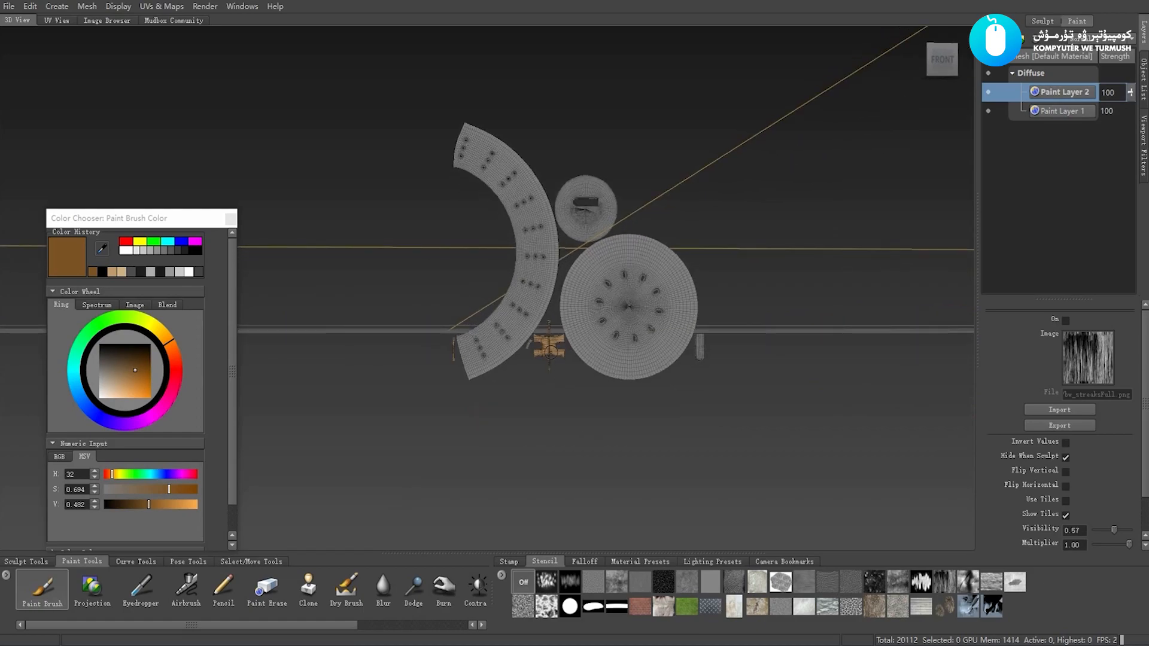
right_click(580, 406)
right_drag(546, 348, 526, 339)
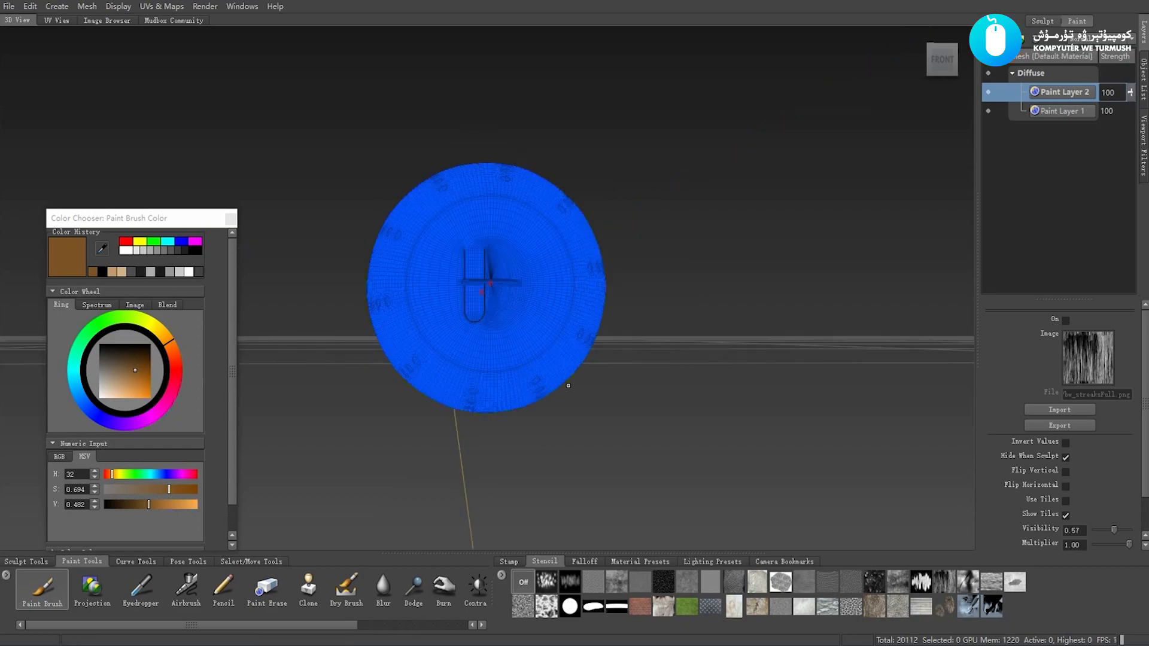
Inspect the wood-grain streaks on the top and side faces of the bridge from close up and several angles
alt+drag(568, 385, 468, 412)
alt+middle_drag(462, 413, 511, 361)
alt+right_drag(511, 361, 604, 329)
alt+drag(604, 329, 616, 395)
alt+middle_drag(616, 360, 549, 378)
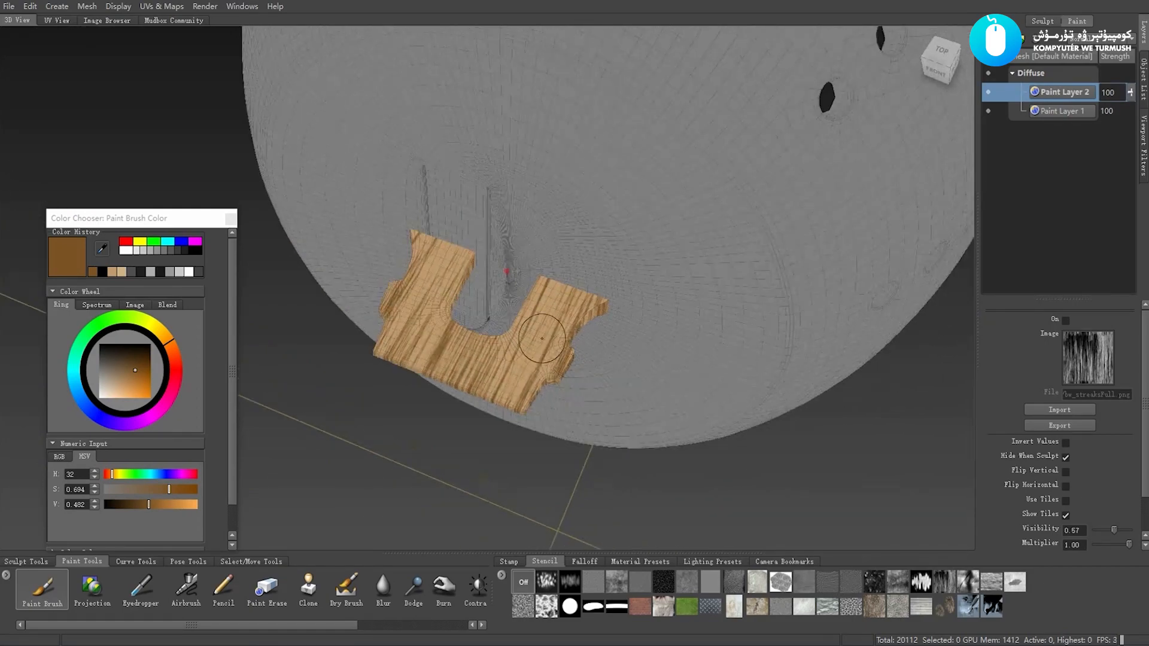
alt+right_drag(541, 338, 593, 365)
alt+drag(586, 410, 479, 251)
alt+middle_drag(479, 251, 628, 371)
alt+right_drag(575, 335, 634, 371)
mouse_move(593, 374)
alt+mouse_down()
mouse_move(559, 334)
mouse_move(634, 299)
alt+mouse_up()
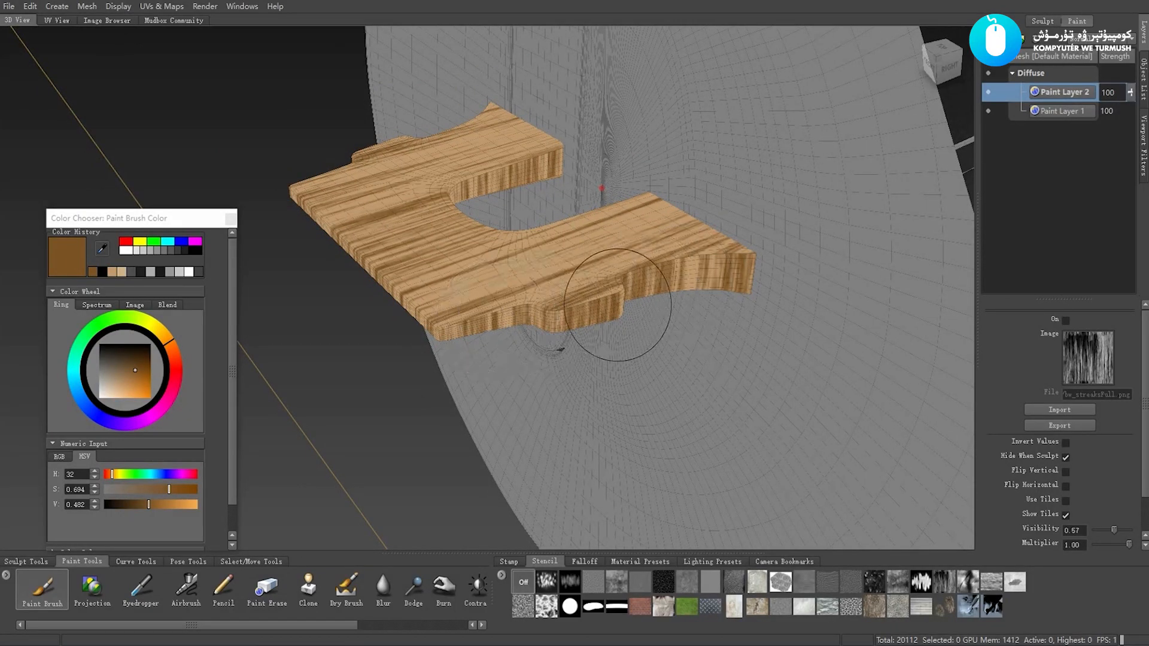
mouse_move(672, 290)
alt+mouse_down()
mouse_move(640, 313)
mouse_move(599, 302)
mouse_move(538, 321)
mouse_move(607, 324)
mouse_move(608, 354)
mouse_move(623, 328)
alt+mouse_up()
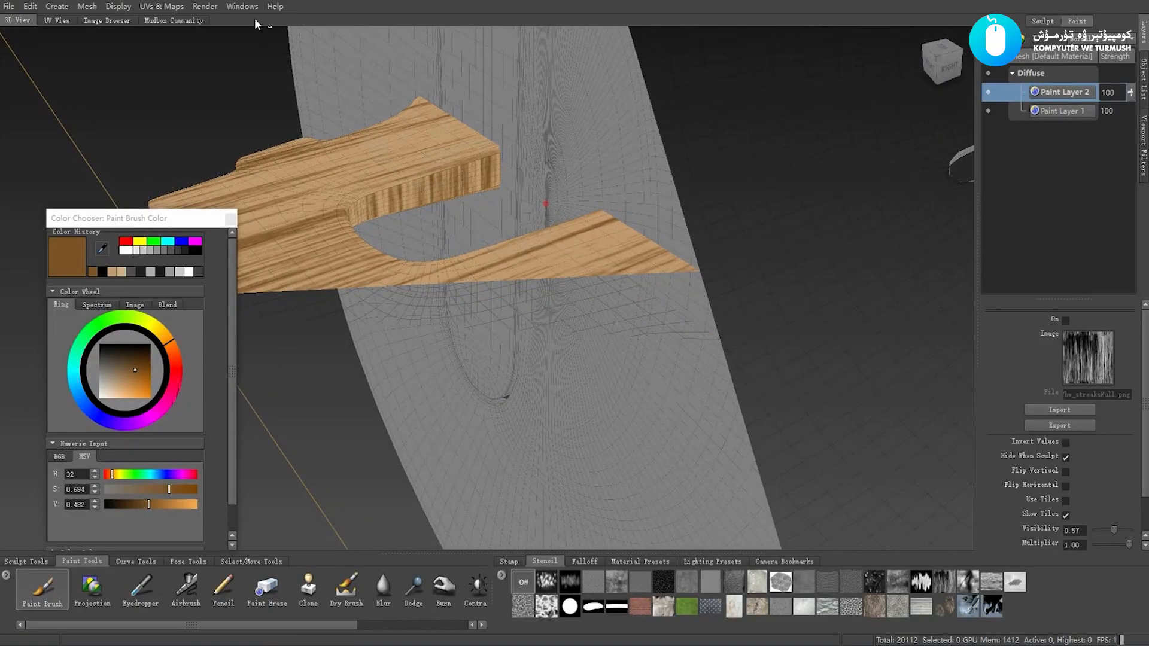
Set the perspective camera's near plane to 0.1 to stop close-up clipping, and close its properties
click(242, 7)
mouse_move(280, 155)
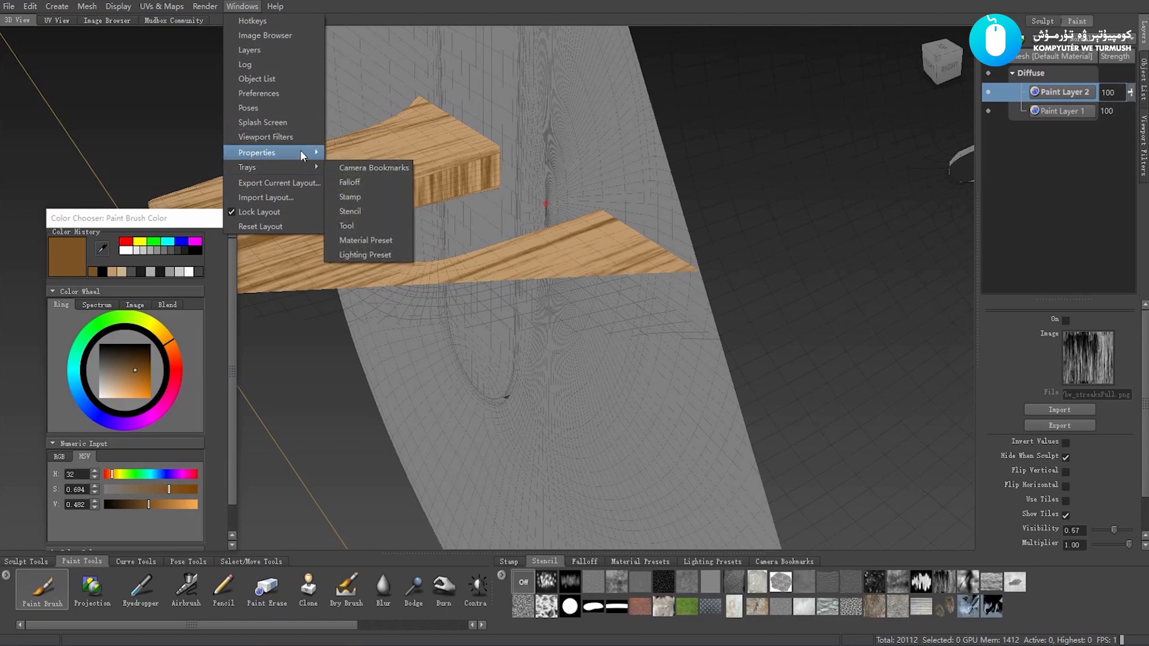
click(349, 155)
scroll(349, 326, down, 2)
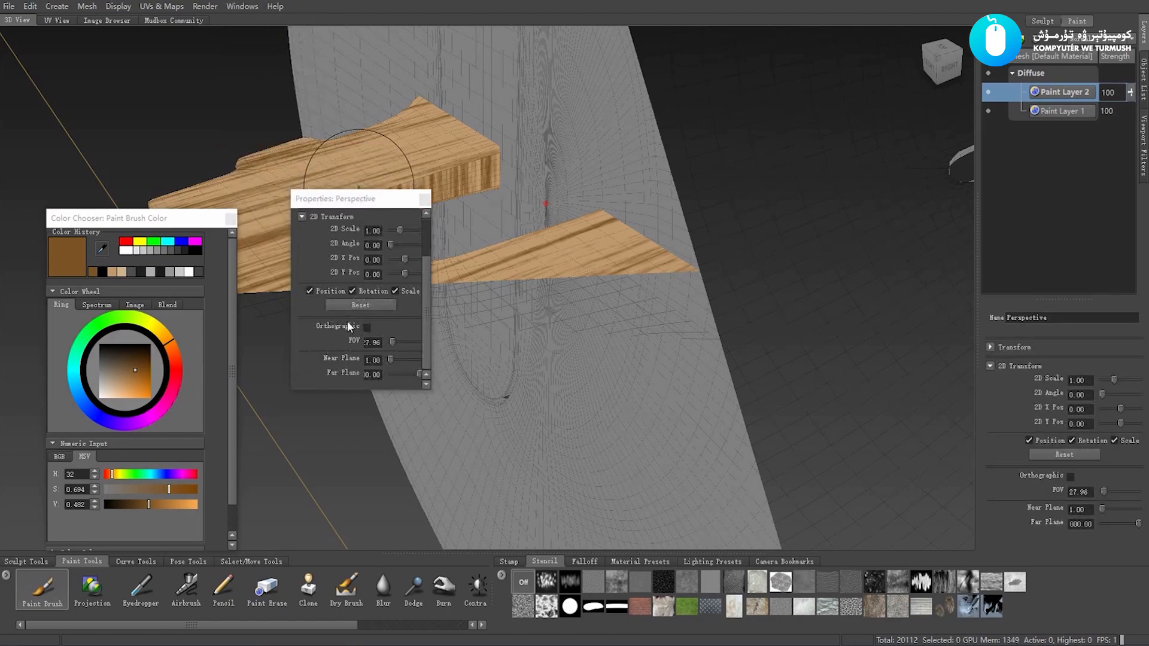
click(382, 359)
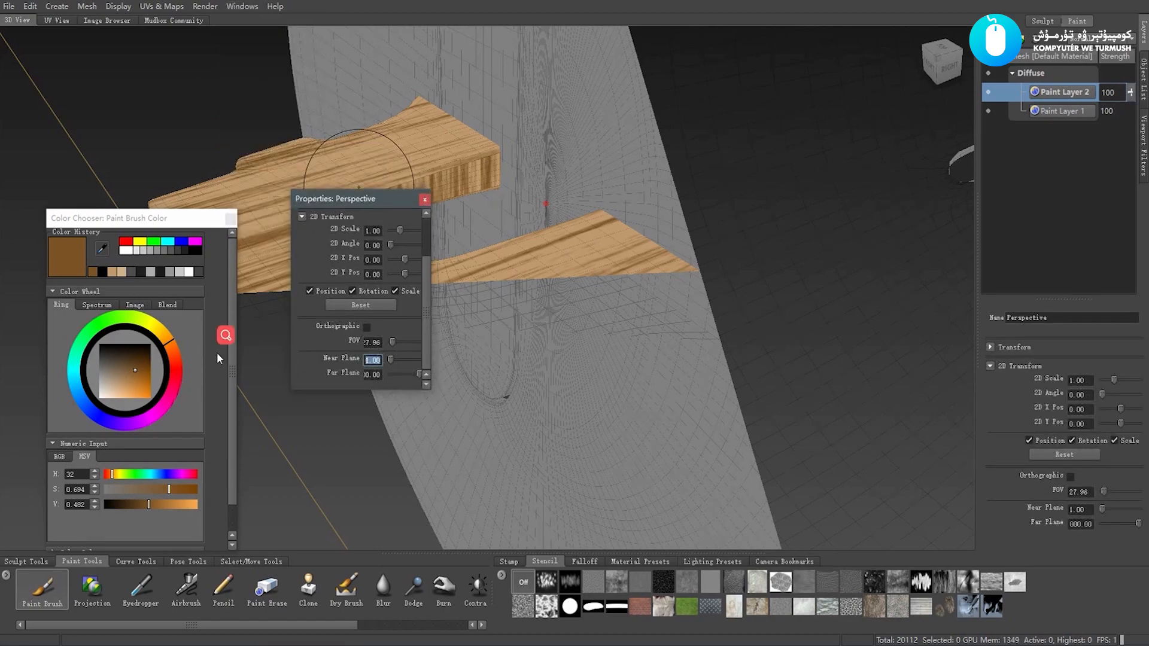
text(0.1)
key(Return)
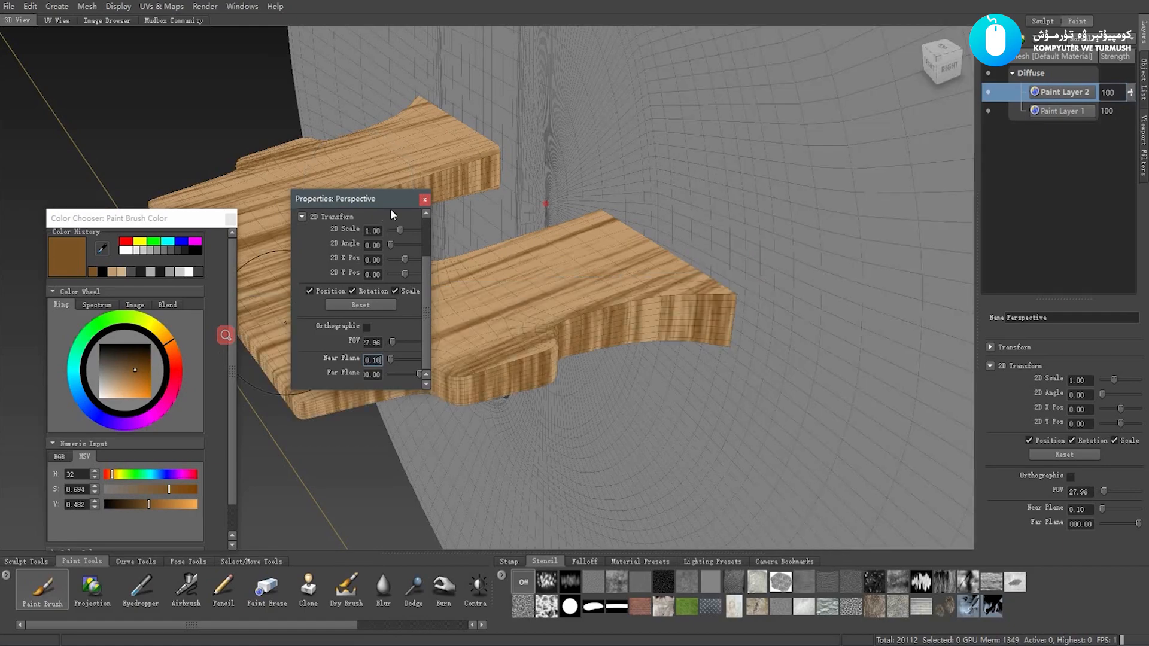
click(425, 201)
Move the colour chooser clear of the bridge, reduce the Paint Brush size to 0.01 and pick a pale beige with hue 32, saturation 0.2 and value 0.694
alt+middle_drag(534, 293, 562, 308)
scroll(561, 307, up, 4)
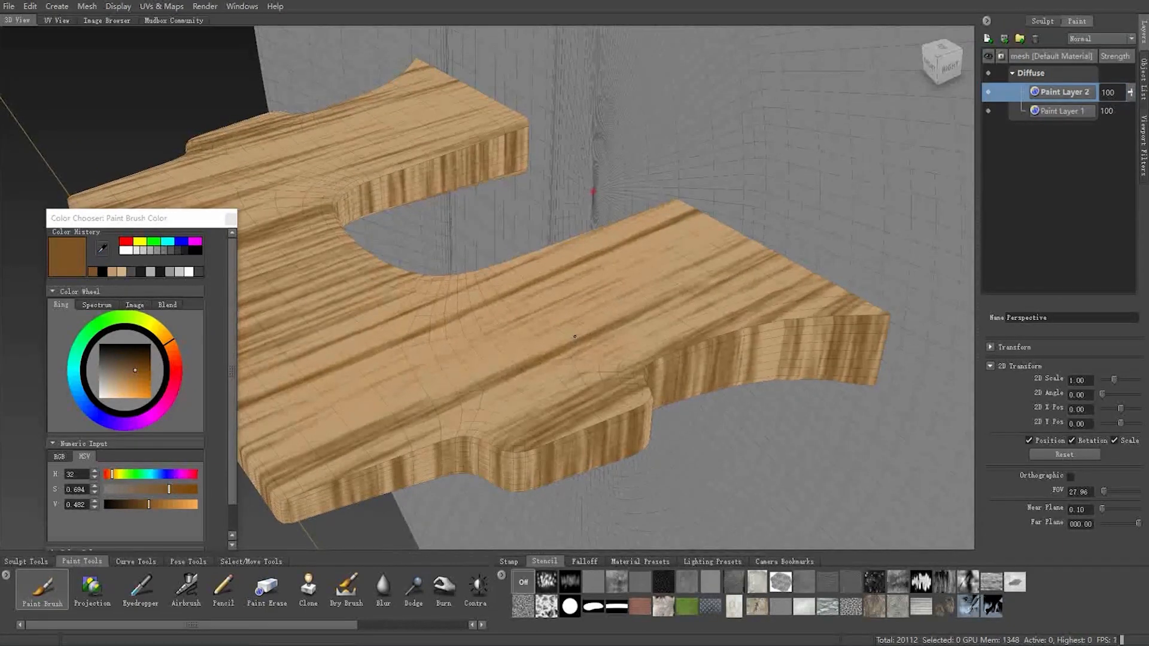
scroll(525, 301, down, 4)
scroll(529, 301, up, 2)
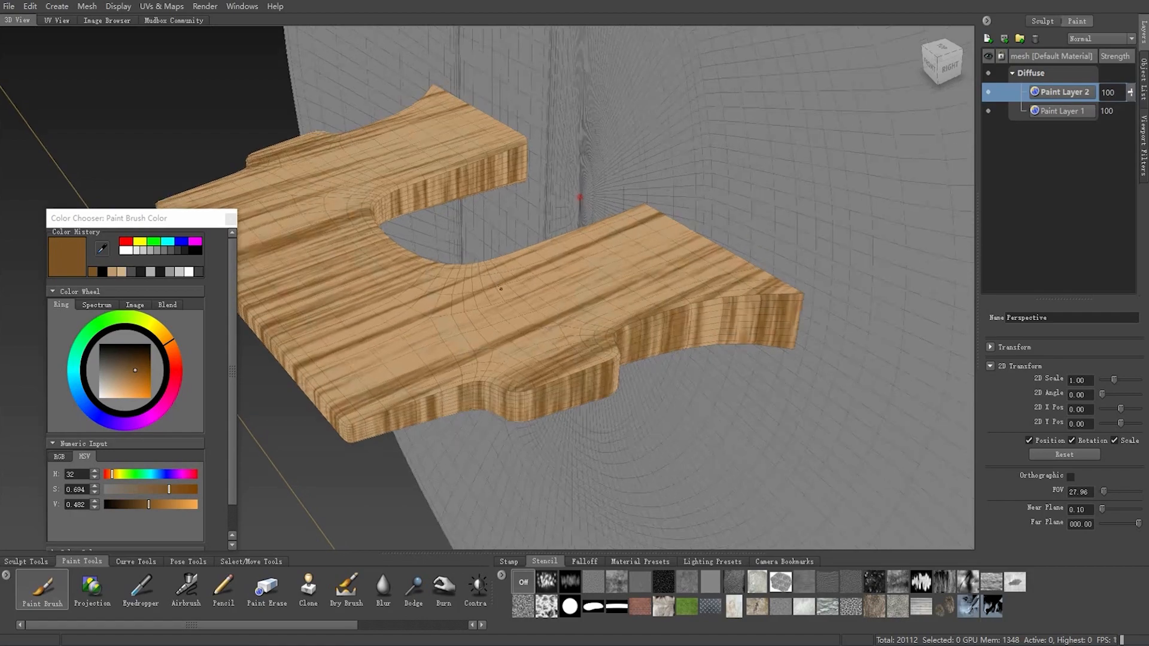
drag(180, 217, 134, 107)
scroll(449, 305, up, 2)
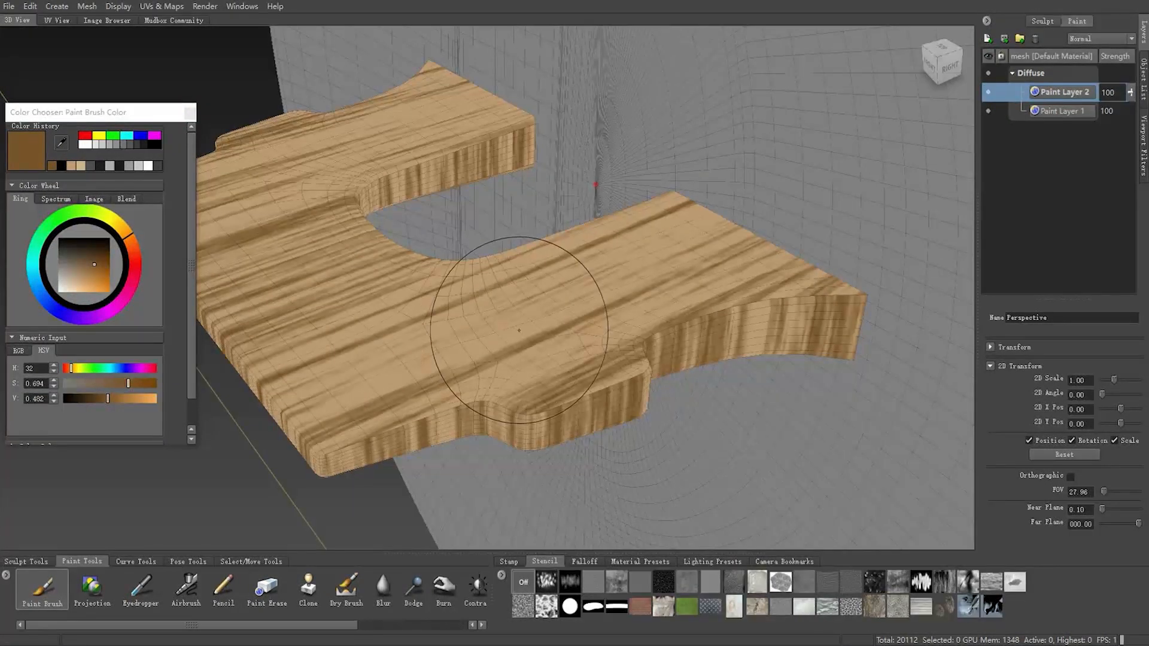
drag(520, 330, 479, 328)
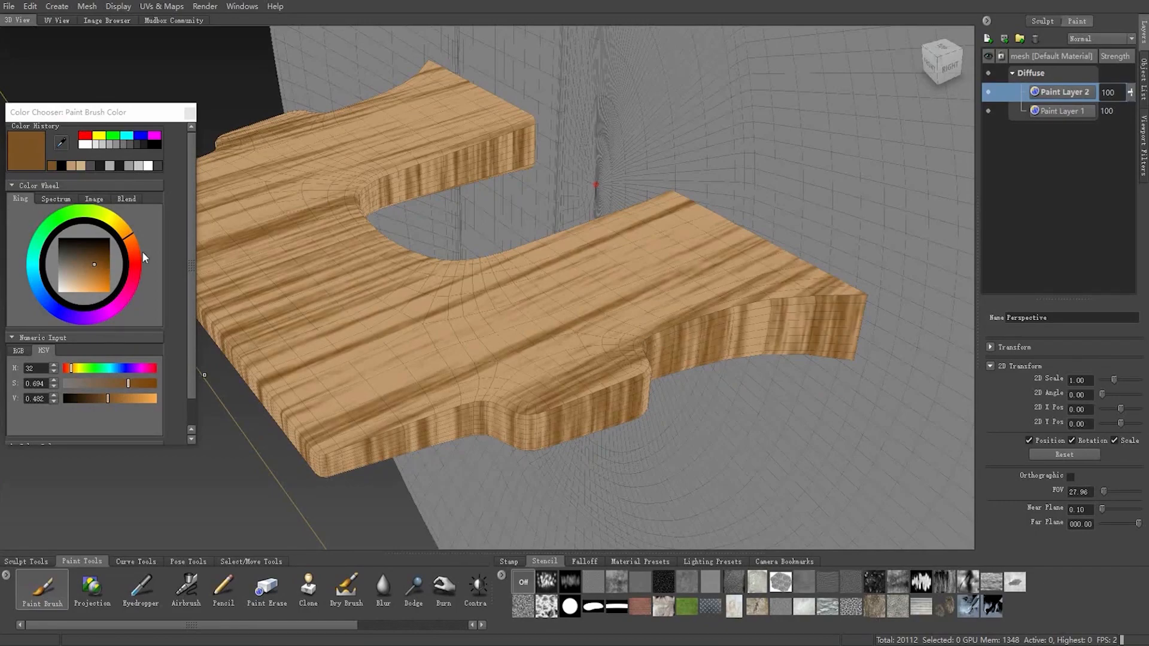
drag(95, 263, 70, 279)
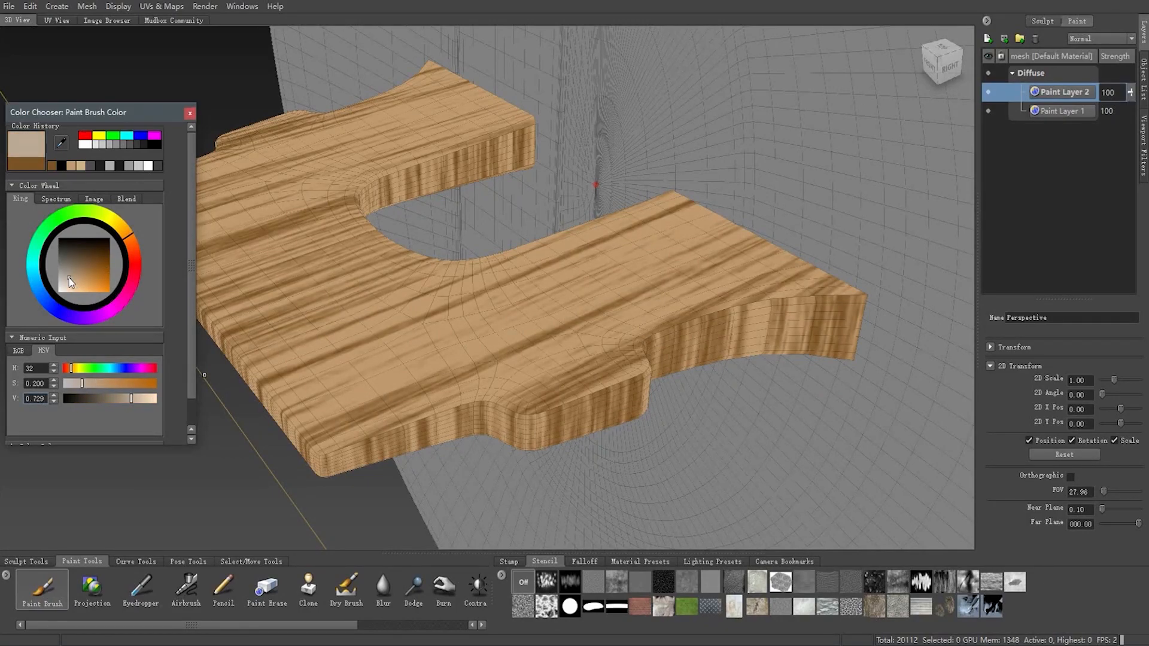
With a scattered-speck stamp, paint pale beige wear along the upper edge of the nearer arm's curved side, and undo the last stroke
click(506, 563)
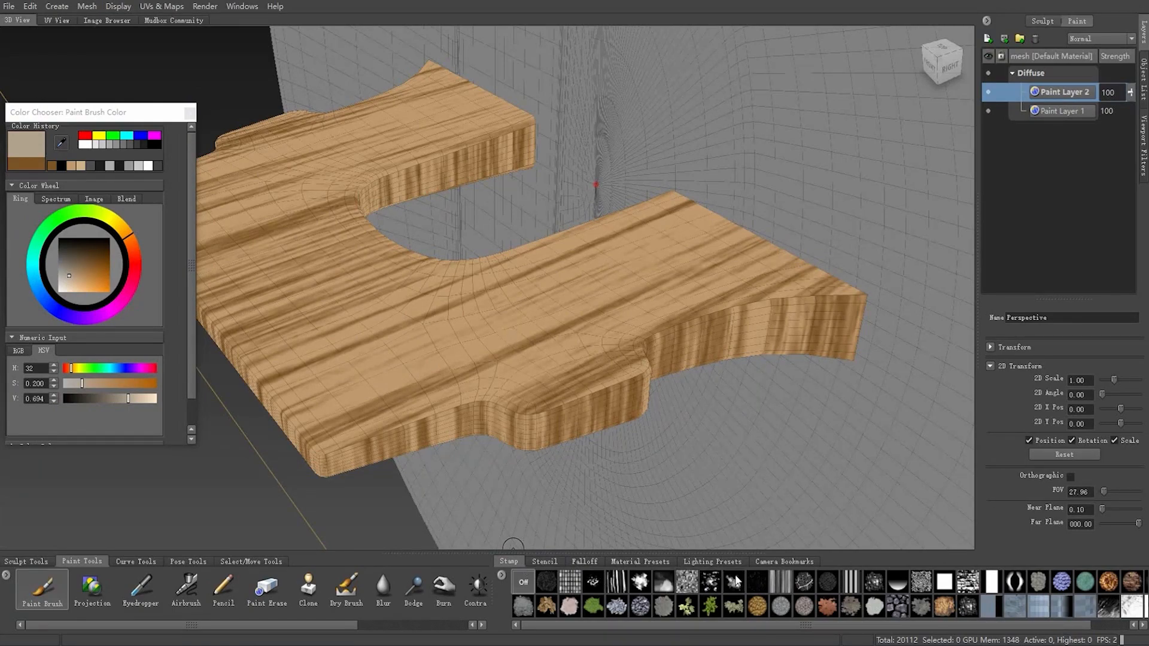
click(731, 582)
mouse_move(691, 327)
alt+mouse_down()
mouse_move(738, 294)
mouse_move(831, 284)
alt+mouse_up()
click(738, 294)
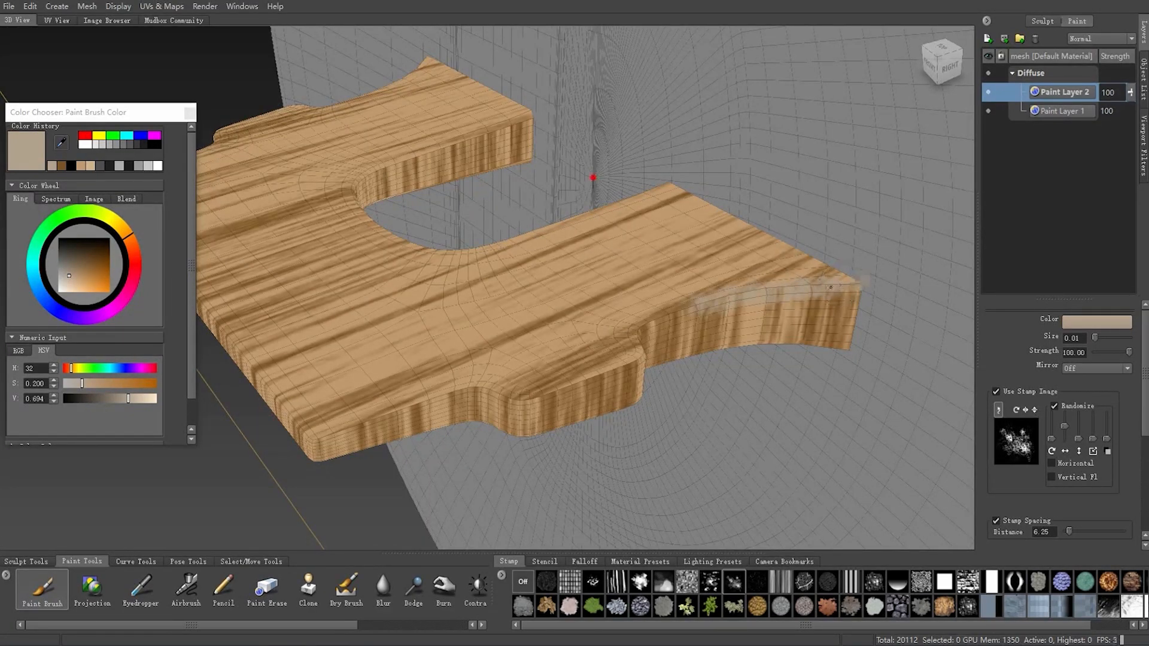
key(ctrl+z)
Select all of the bridge's UV shells, isolate them from the bowl, clear the selection and reactivate the Paint Brush
click(190, 562)
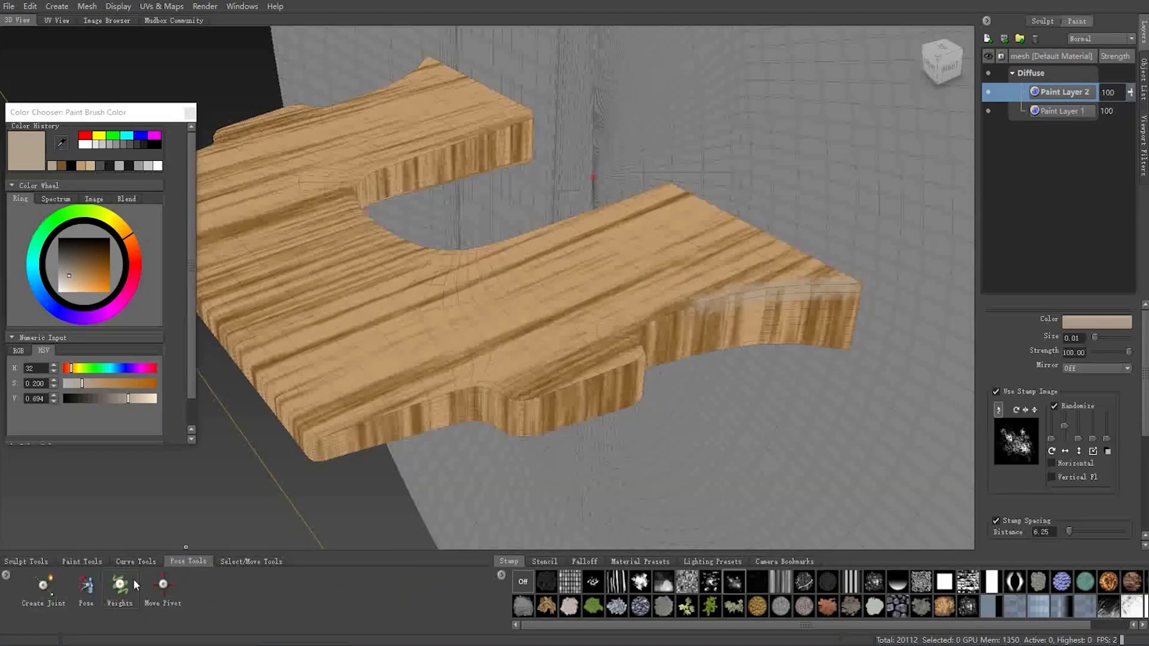
click(245, 562)
click(143, 587)
click(395, 206)
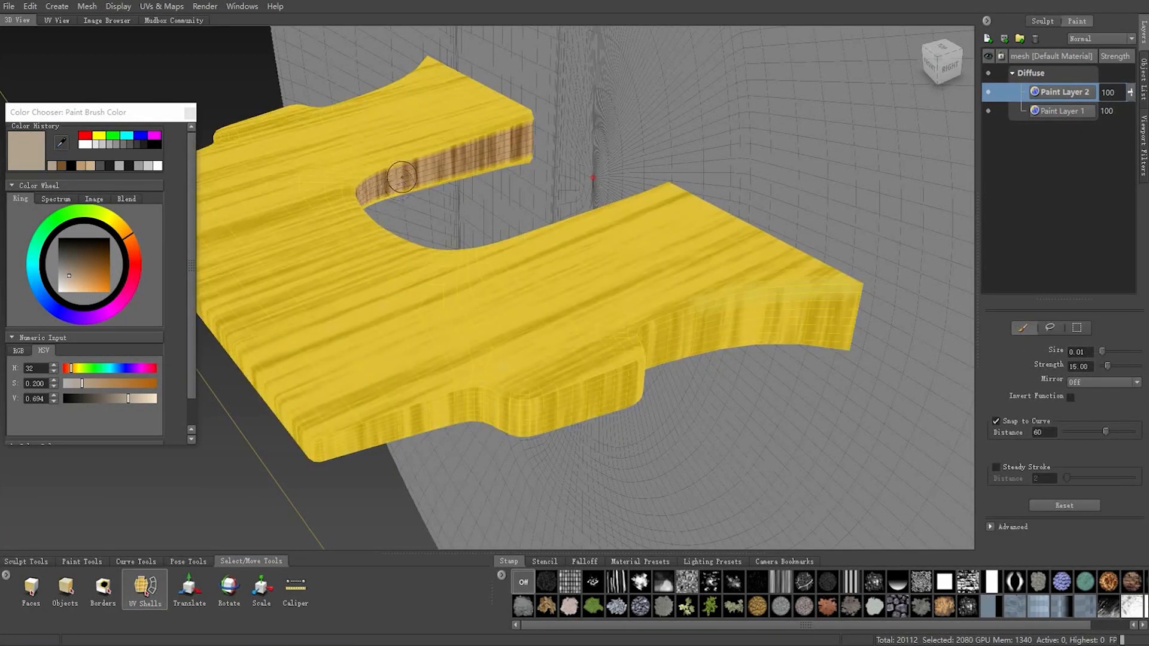
click(402, 177)
right_click(402, 177)
click(369, 162)
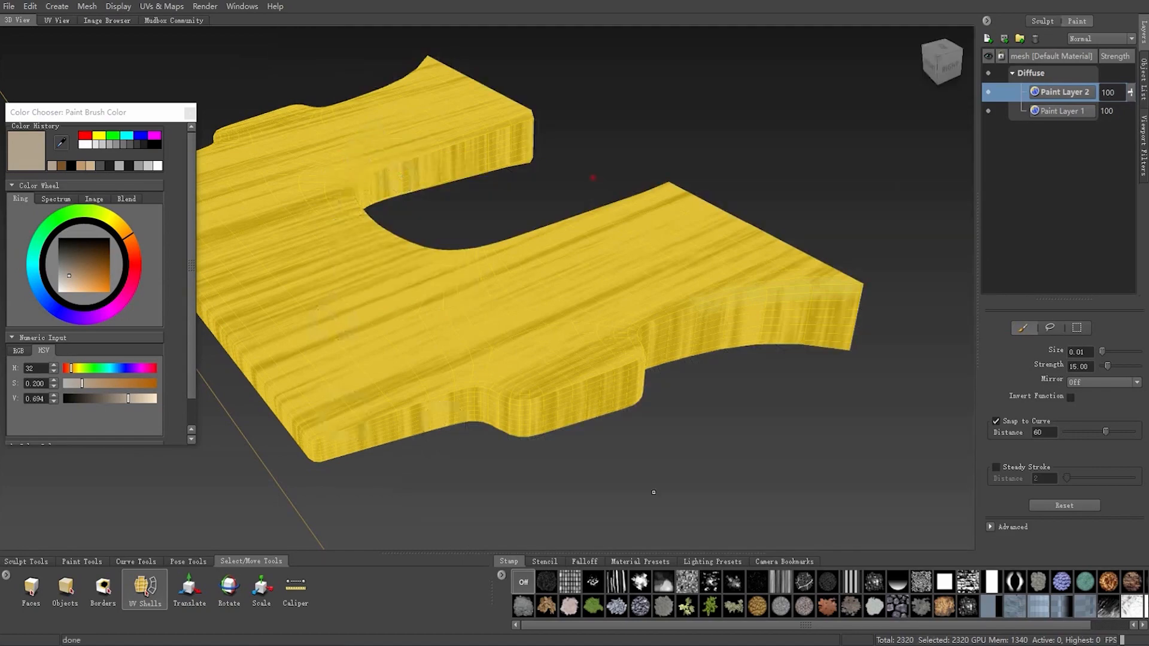
click(653, 492)
click(82, 561)
click(42, 587)
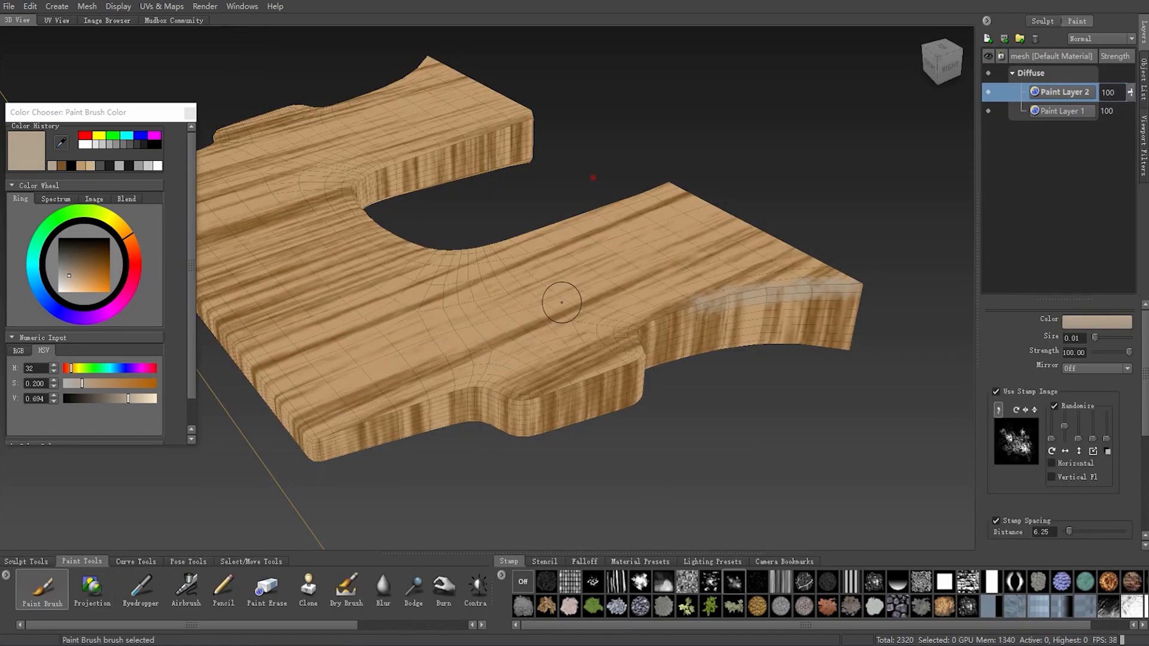
key(ctrl+z)
key(ctrl+z)
key(ctrl+z)
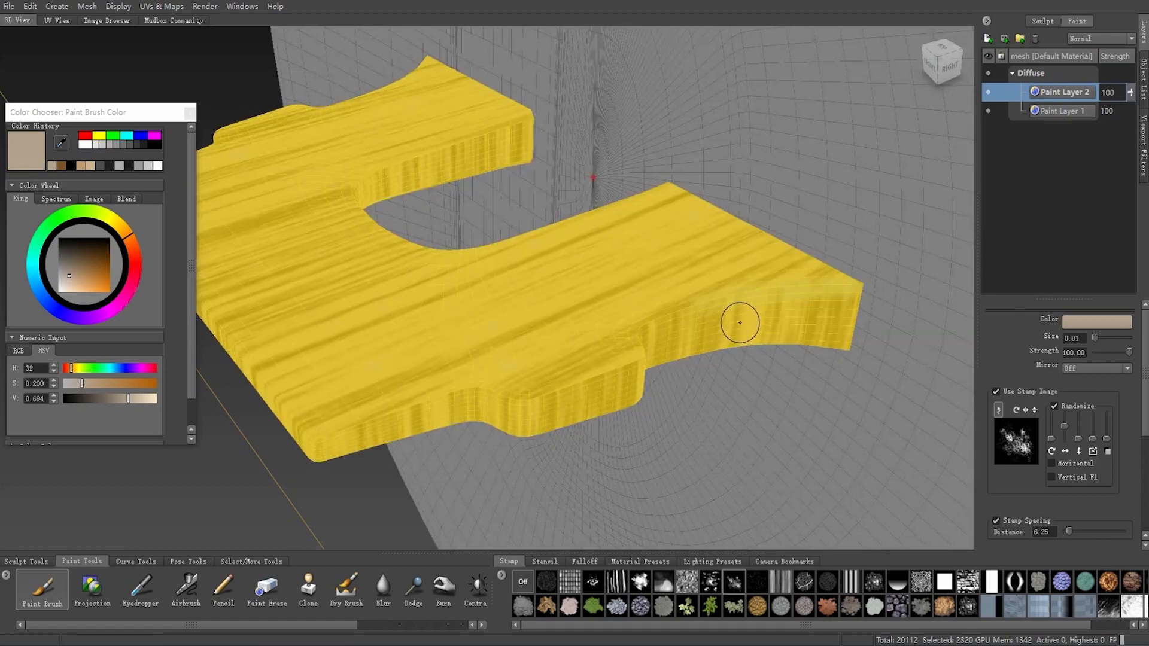
key(ctrl+y)
key(ctrl+y)
key(ctrl+y)
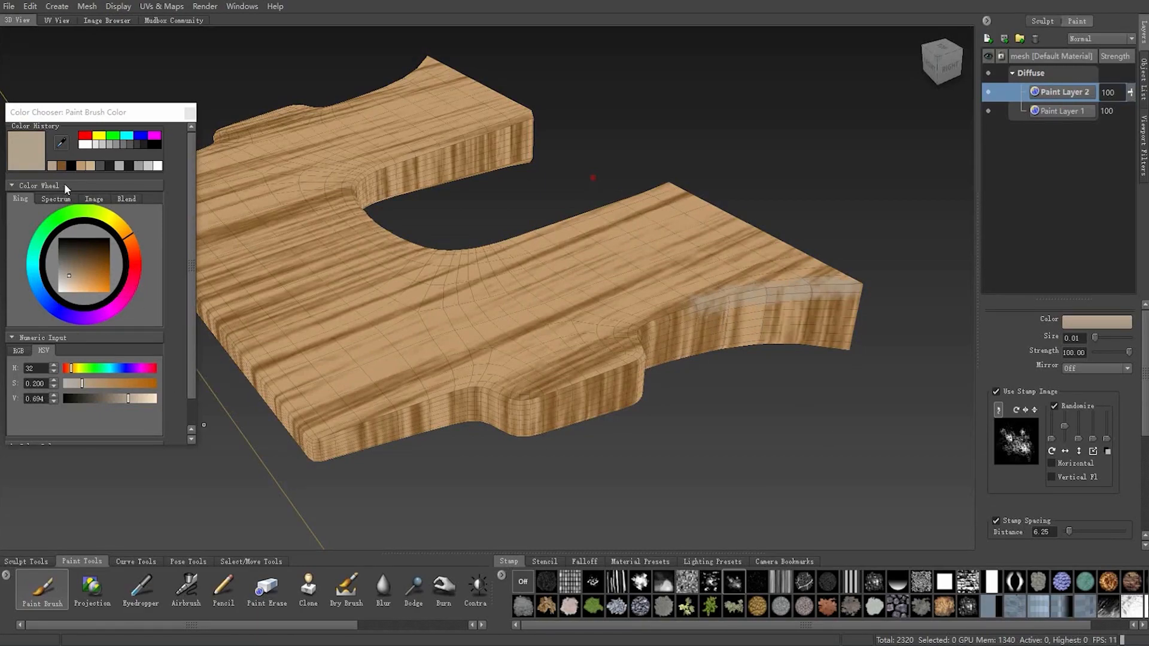
Reuse the dark brown with hue 32, saturation 0.694 and value 0.482, and paint it with the speck stamp over the pale worn edge
click(63, 167)
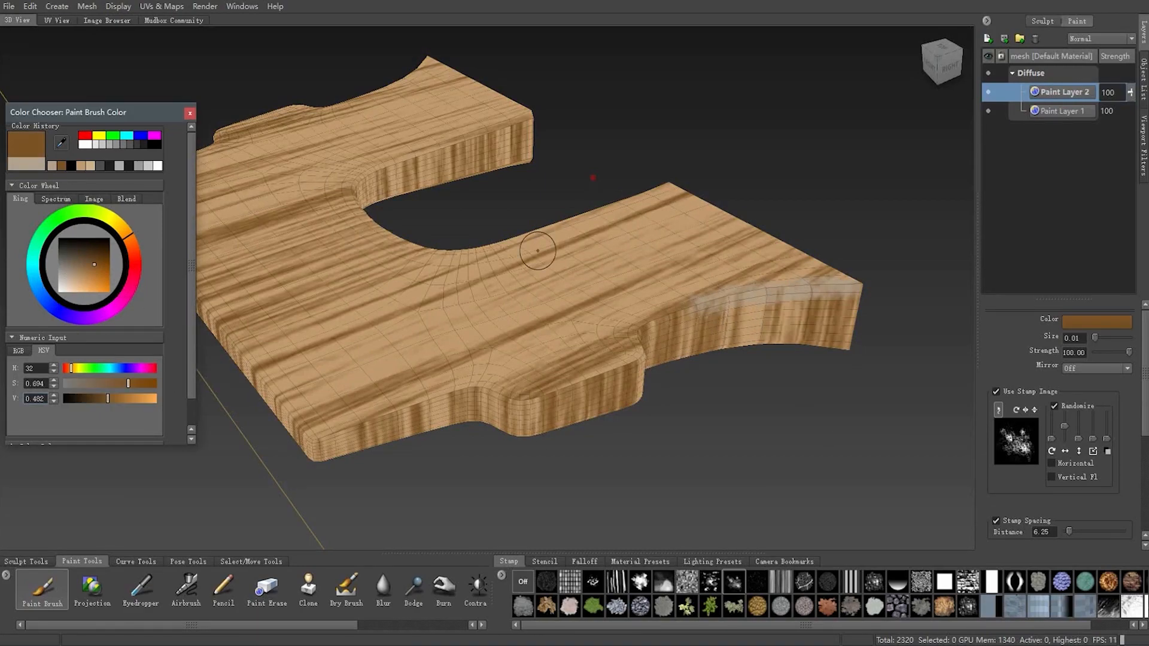
mouse_move(855, 292)
mouse_down()
mouse_move(809, 291)
mouse_move(862, 289)
mouse_up()
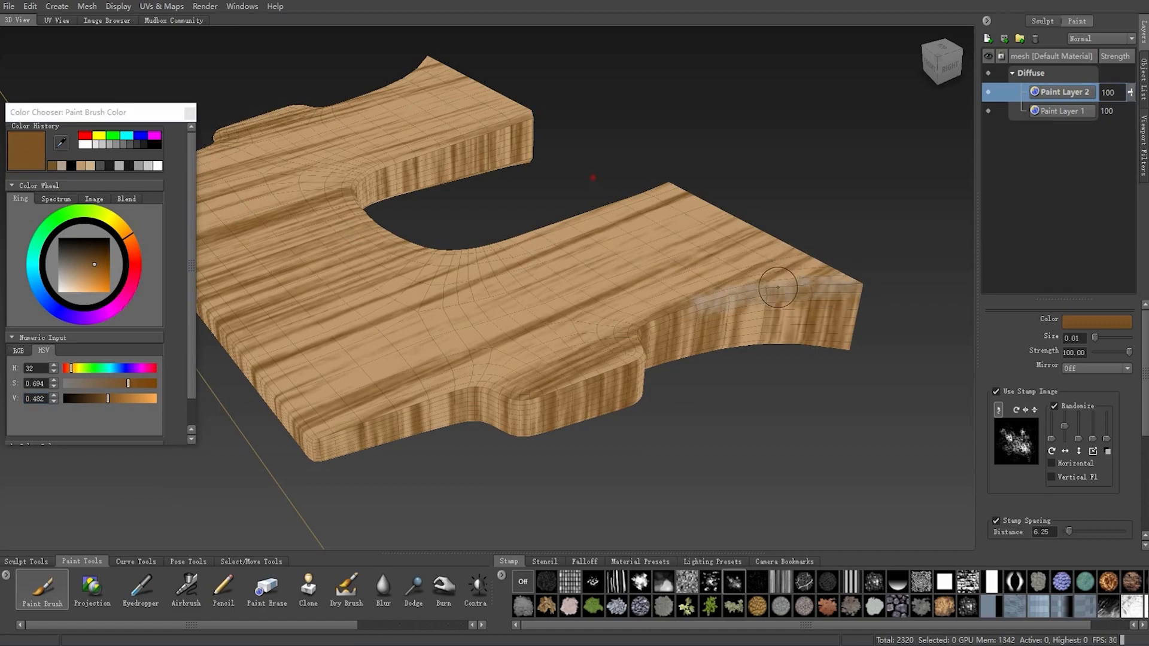
mouse_move(676, 322)
alt+mouse_down()
mouse_move(648, 332)
mouse_move(647, 317)
alt+mouse_up()
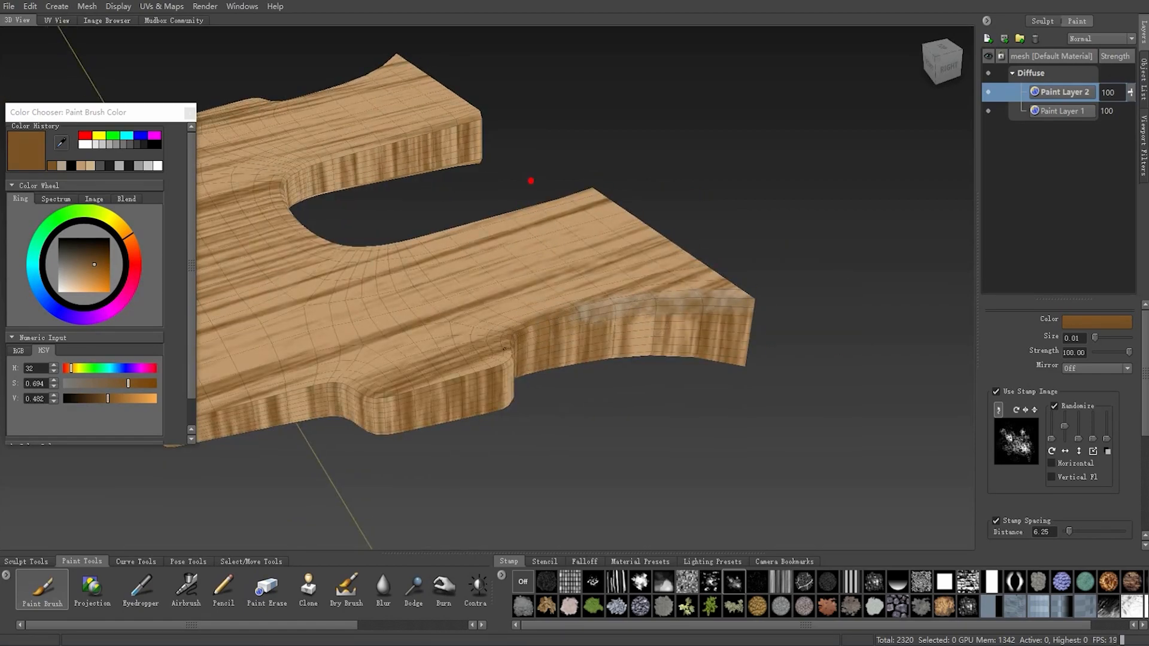
alt+drag(460, 375, 532, 353)
alt+drag(637, 266, 664, 272)
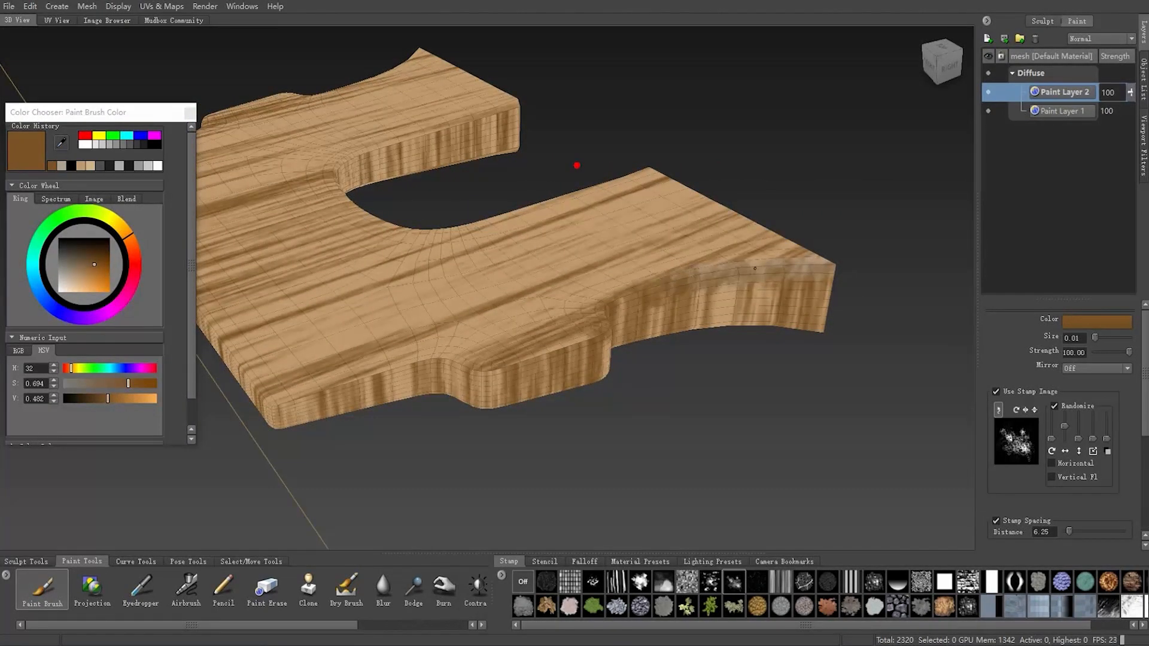
alt+drag(822, 266, 700, 319)
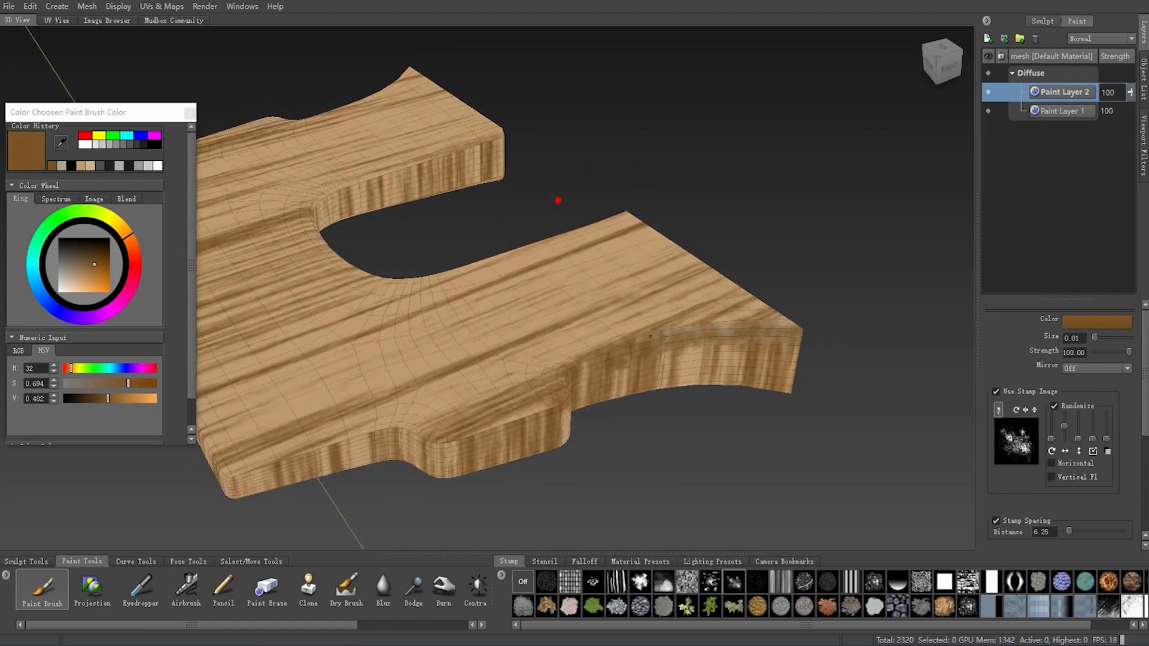
Alternate between tan (saturation 0.424, value 0.753) and dark brown (saturation 0.694, value 0.482) and paint over the curved side's pale edge with the speck stamp
click(82, 166)
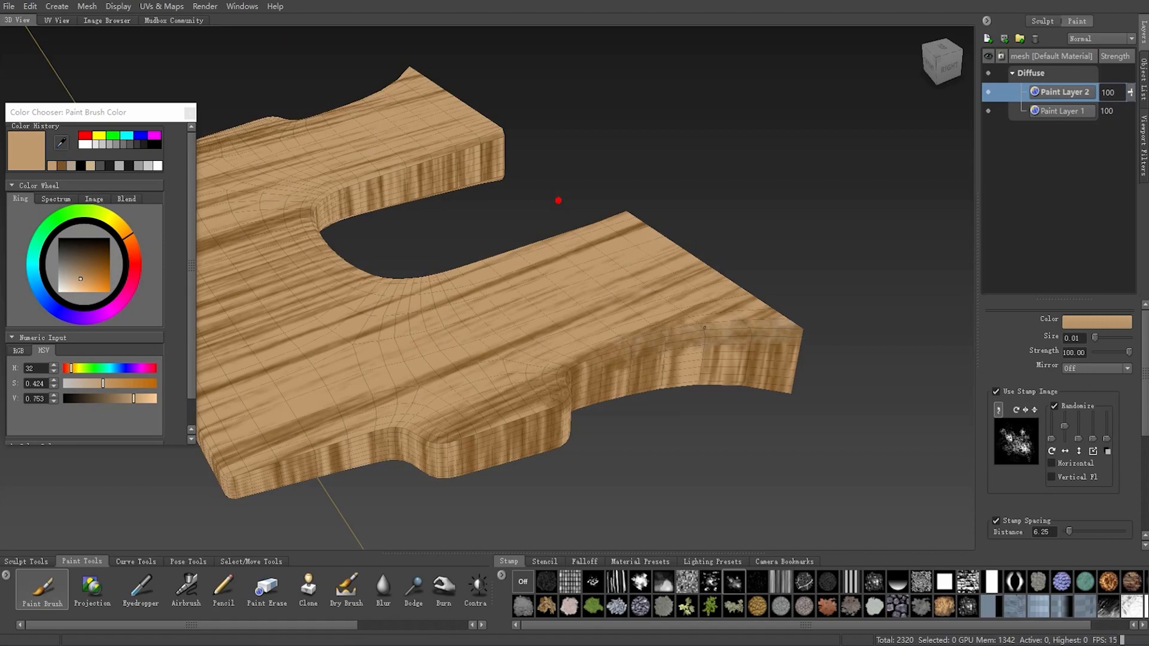
click(62, 167)
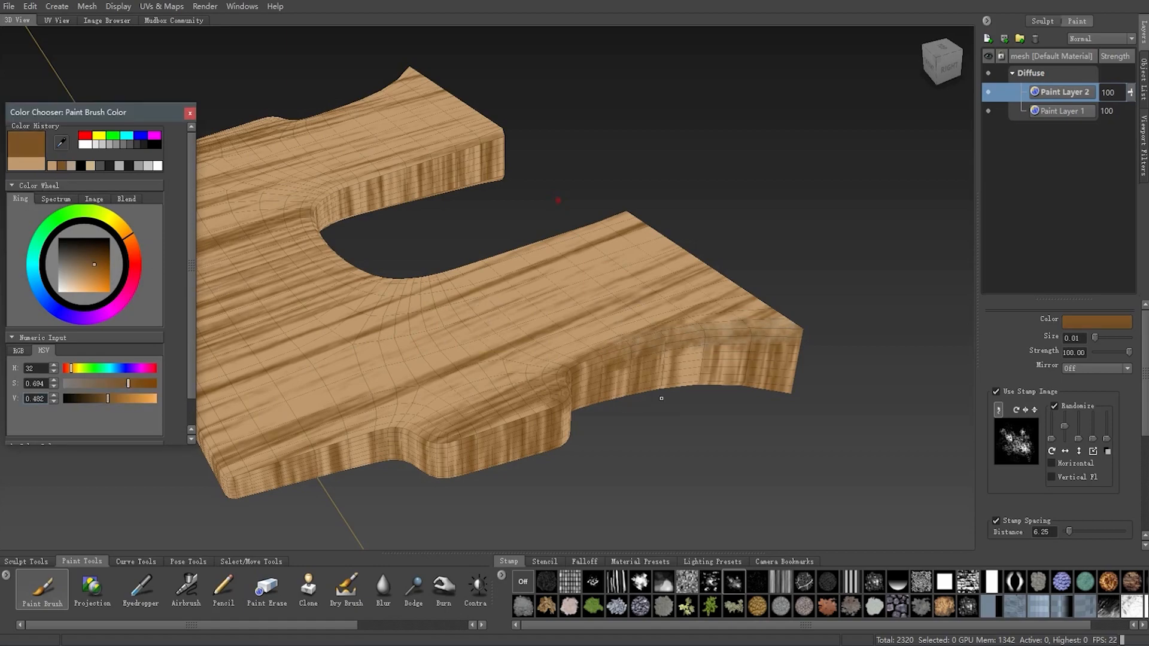
drag(598, 323, 623, 329)
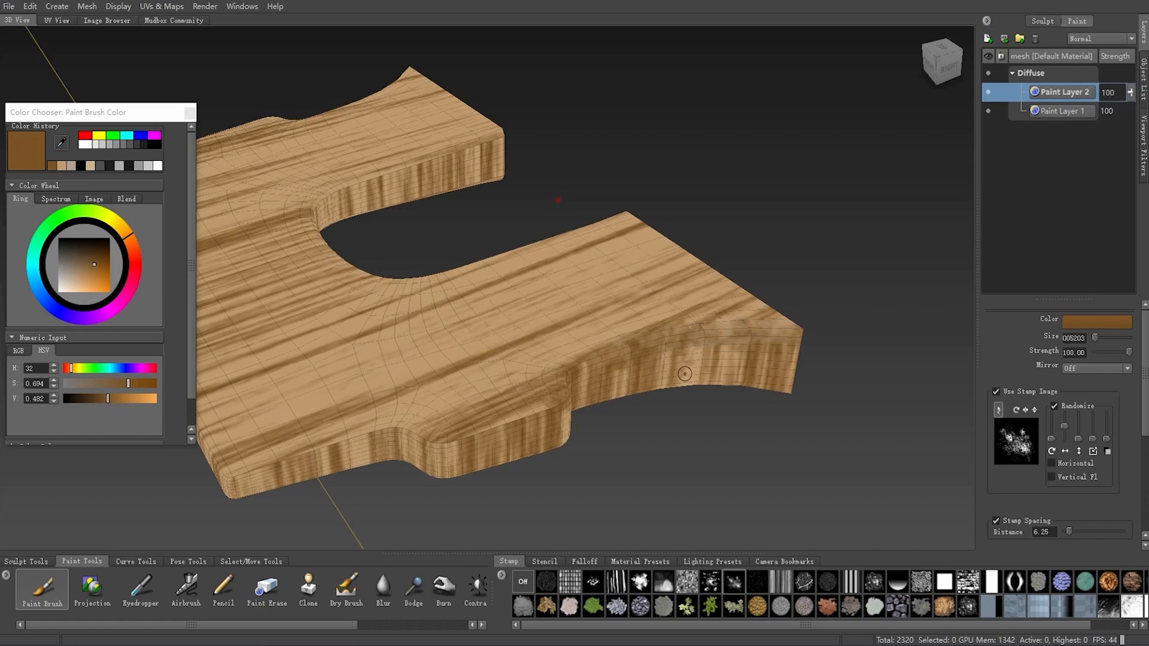
Turn off the stamp image and paint fine dark brown grain lines along the upper edge of the nearer arm's curved side
click(520, 579)
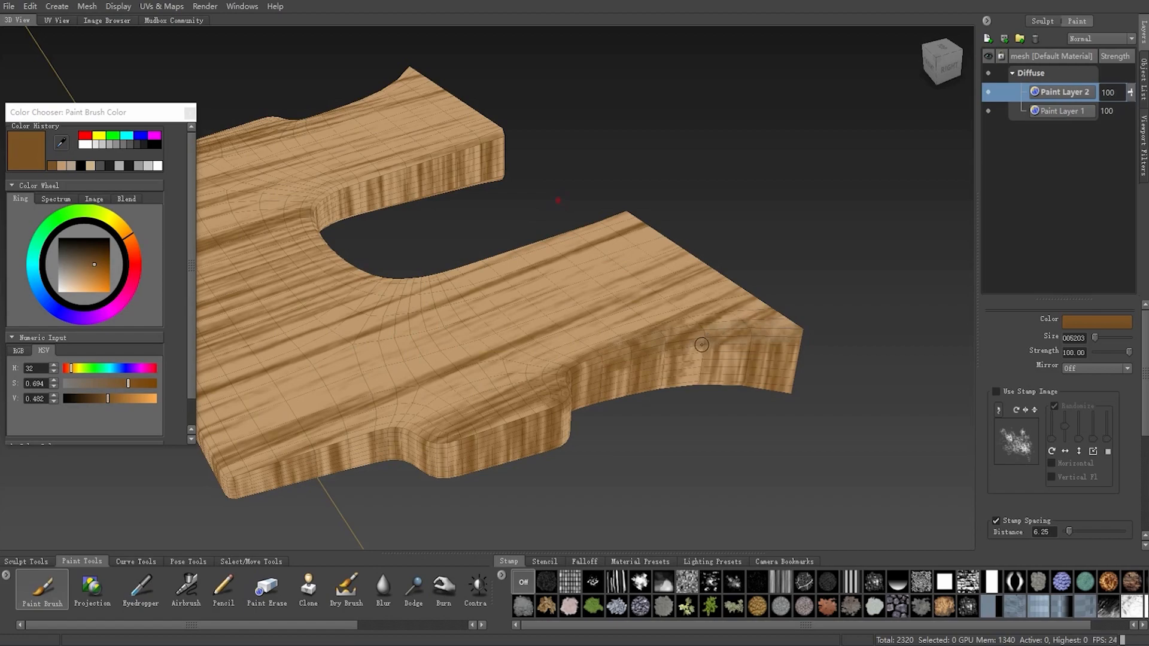
alt+drag(701, 366, 737, 322)
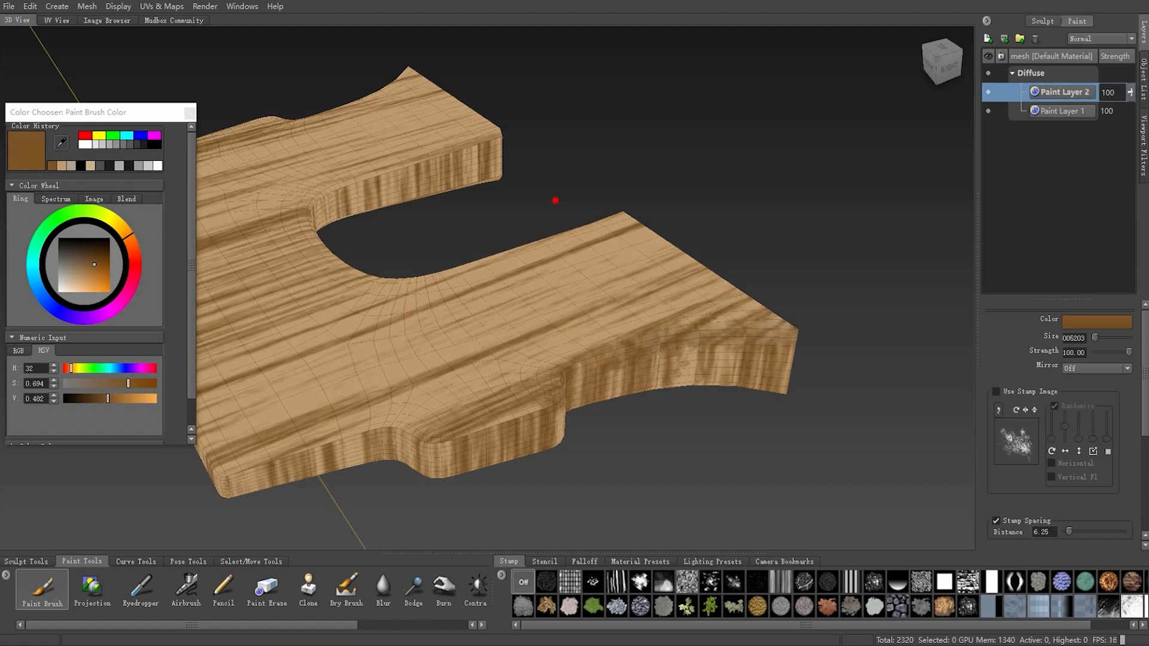
mouse_move(745, 366)
alt+mouse_down()
mouse_move(850, 374)
mouse_move(731, 351)
mouse_move(747, 348)
alt+mouse_up()
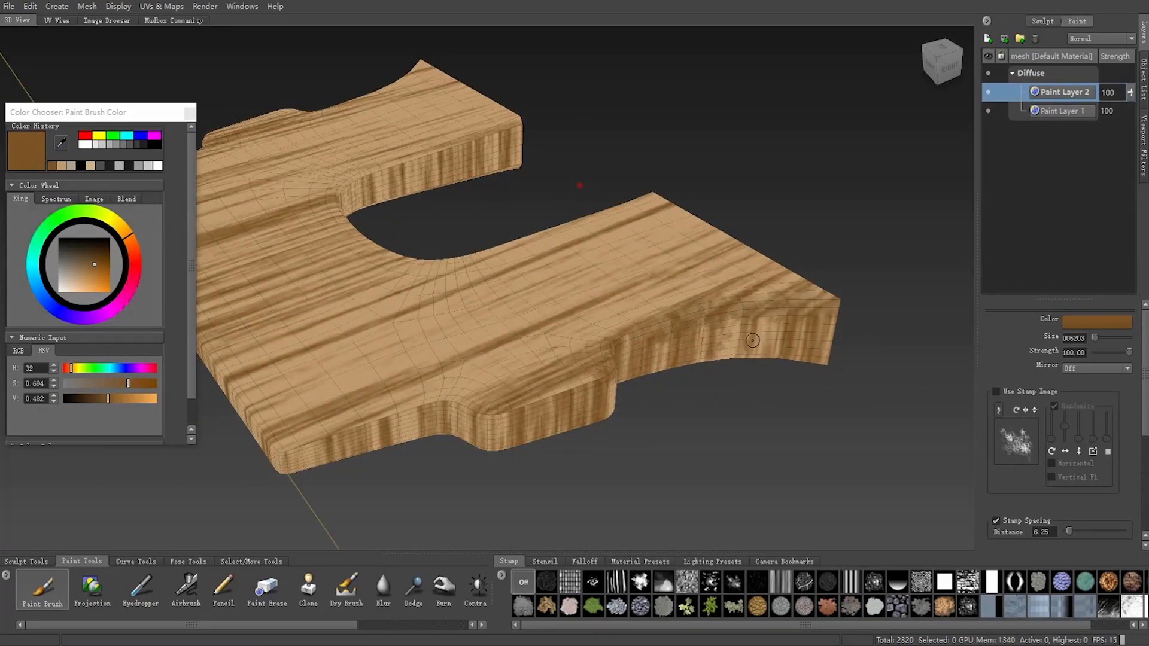
Use the cloudy noise stamp at brush size 0.02 to paint mottled dark brown over the nearer arm's curved side
click(688, 580)
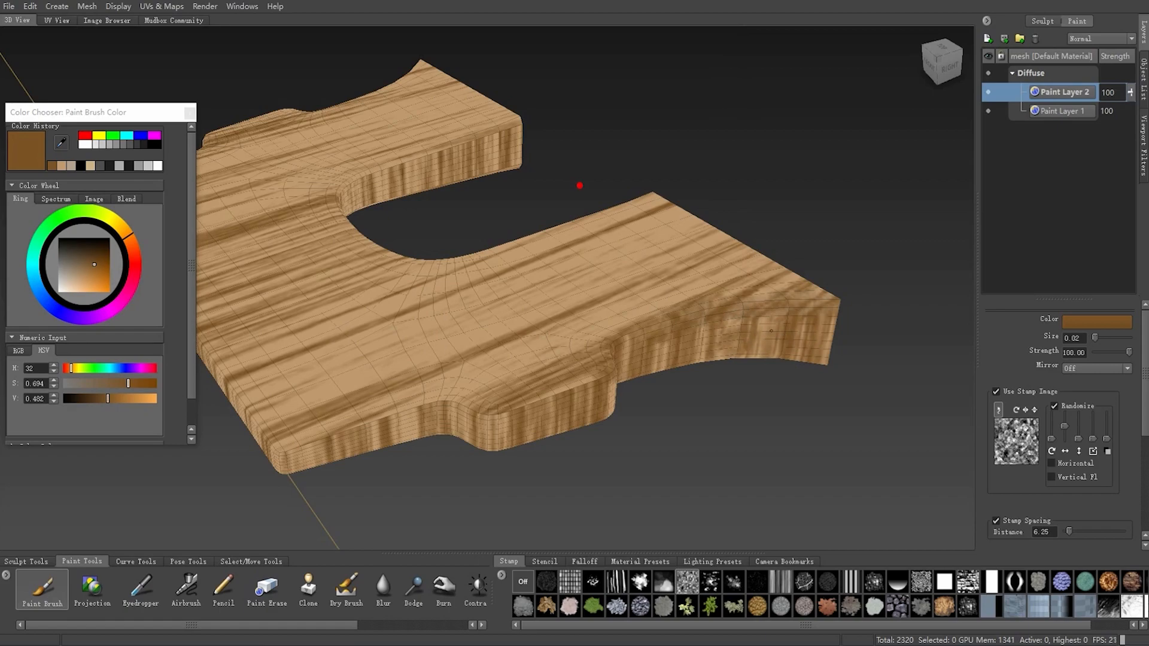
alt+drag(640, 339, 626, 329)
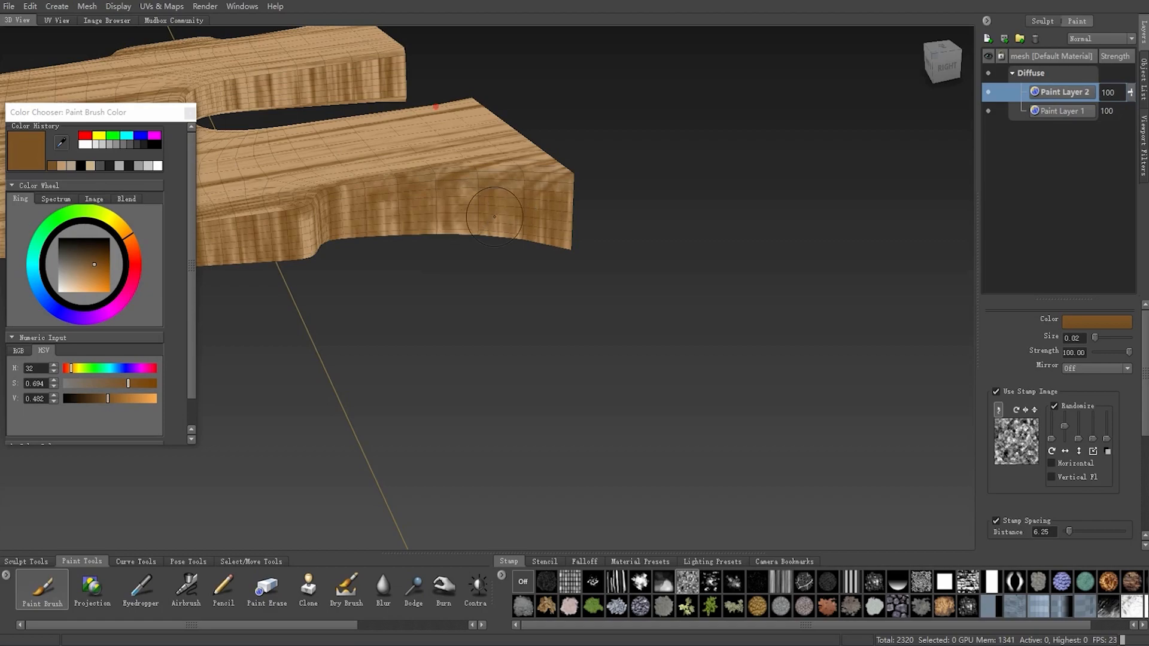
alt+drag(512, 203, 563, 222)
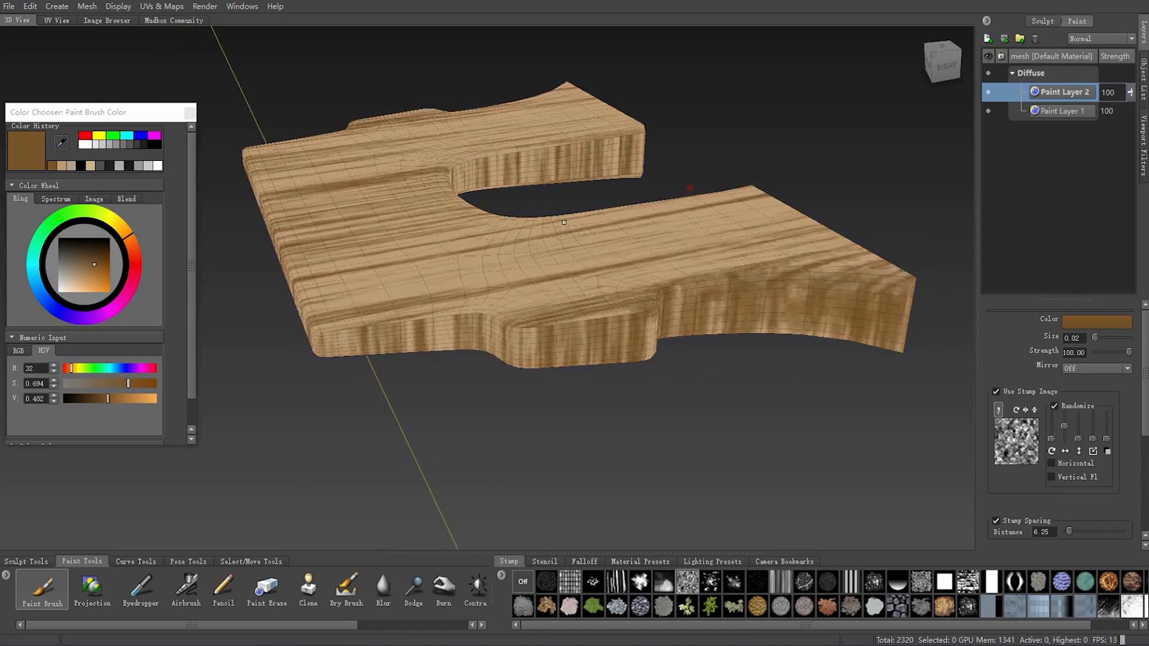
alt+drag(672, 357, 665, 282)
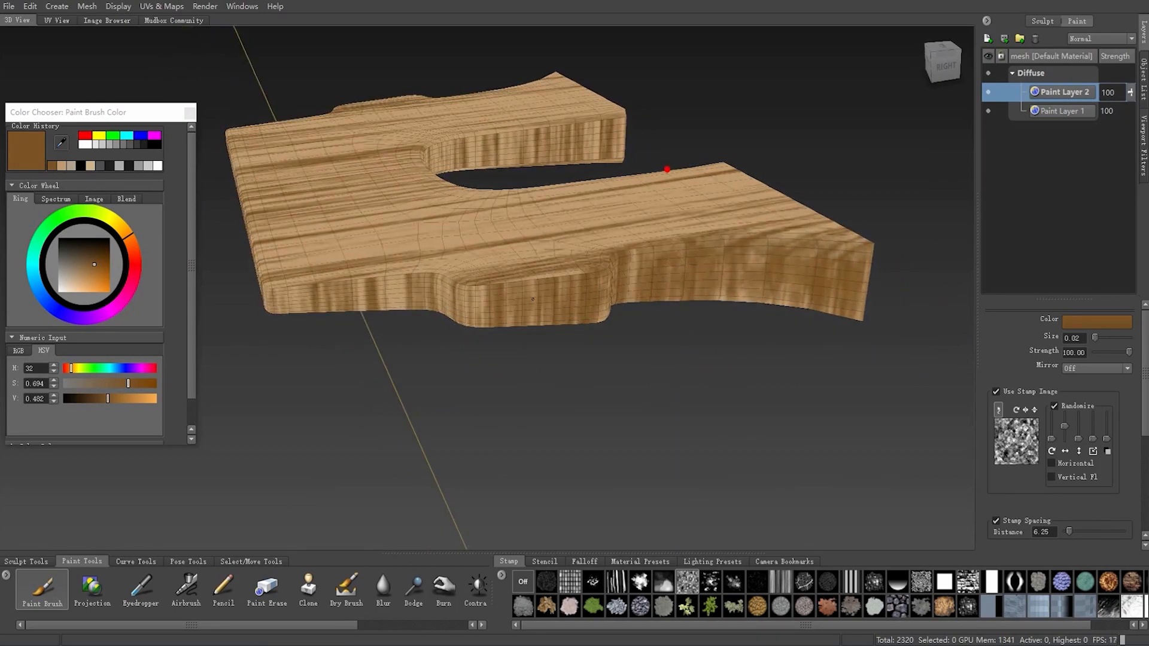
Paint mottled brown over the rounded protrusion and adjoining side section on the bridge's right side, softening it with the Blur brush
alt+drag(501, 299, 571, 291)
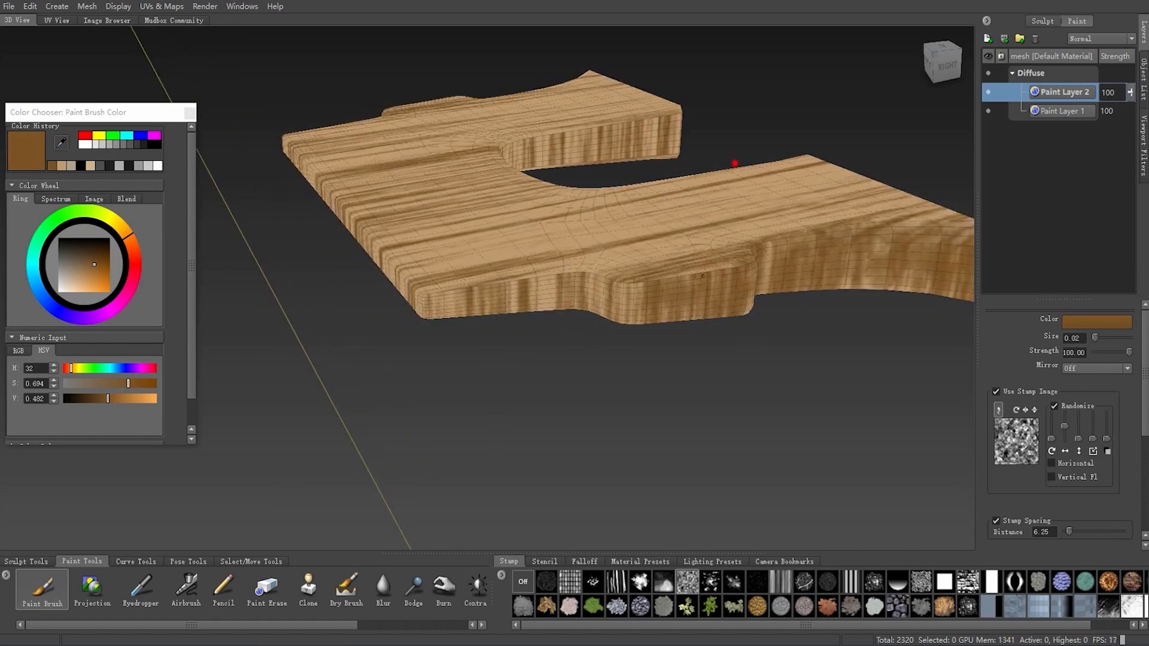
shift+drag(724, 269, 703, 273)
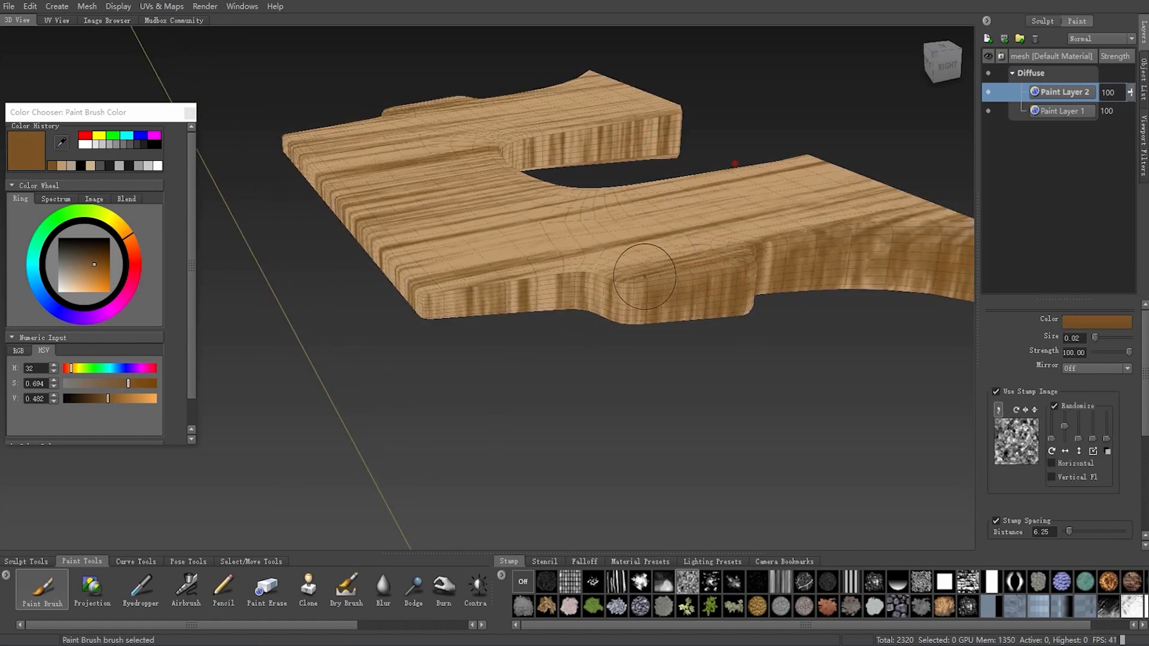
alt+drag(616, 296, 718, 287)
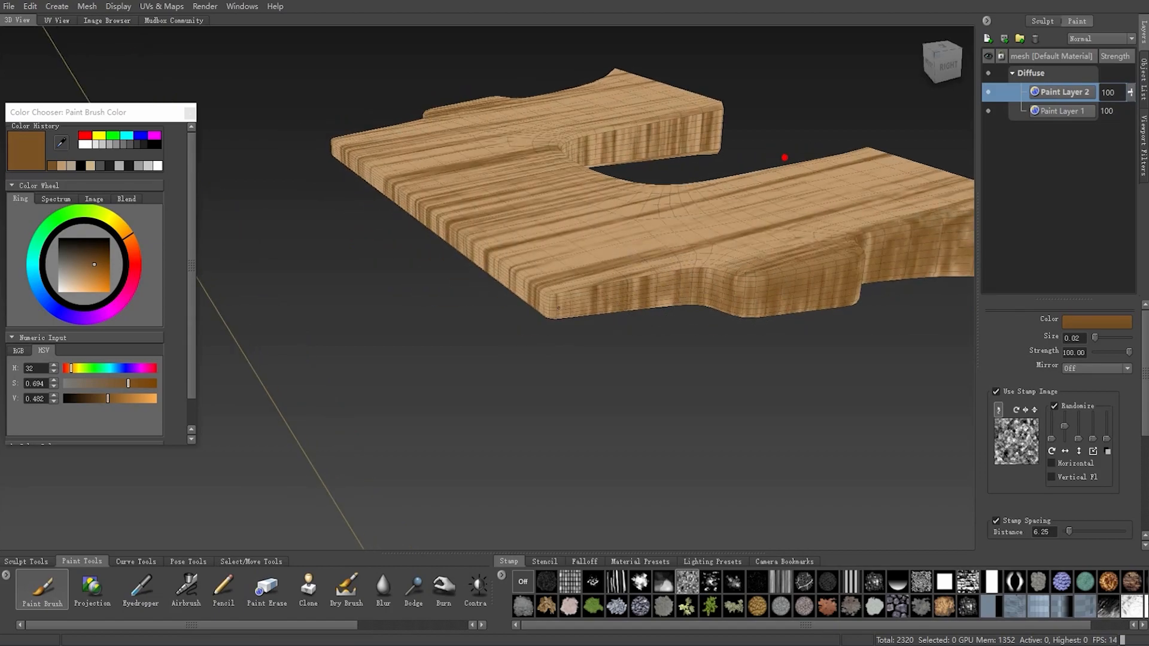
key(shift)
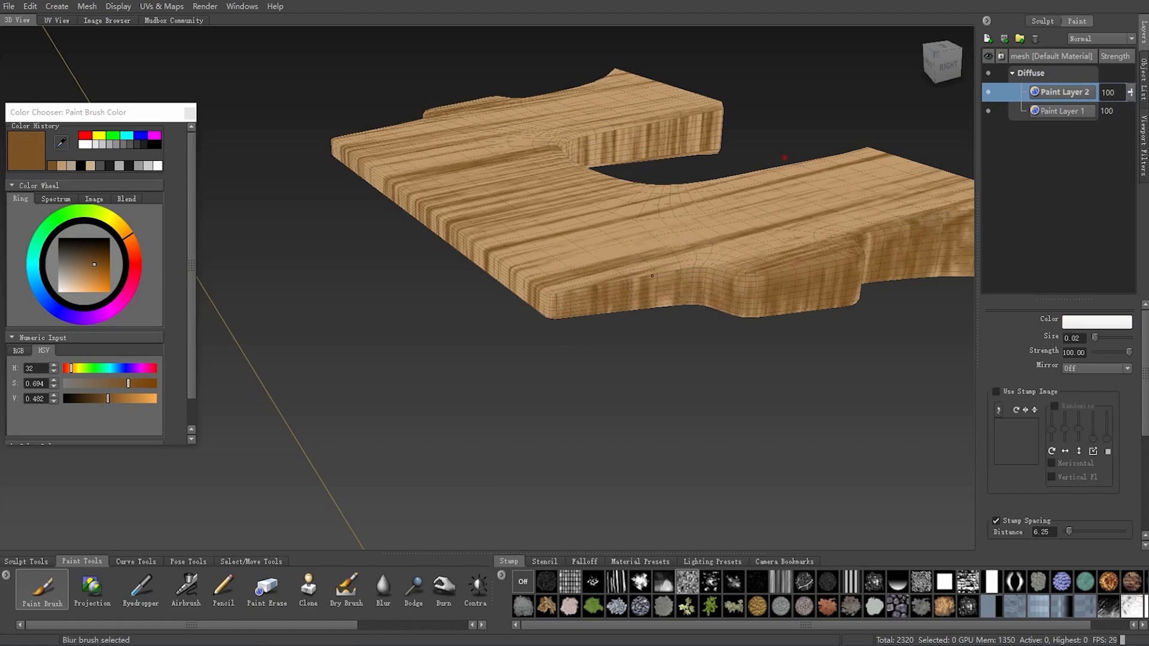
key(shift)
Paint mottled brown on the bridge's left side between the rounded protrusion and the front corner, and blur the strokes
mouse_move(567, 284)
alt+mouse_down()
mouse_move(638, 292)
mouse_move(862, 272)
alt+mouse_up()
alt+drag(832, 179, 742, 258)
alt+right_drag(657, 245, 743, 180)
alt+drag(743, 180, 783, 319)
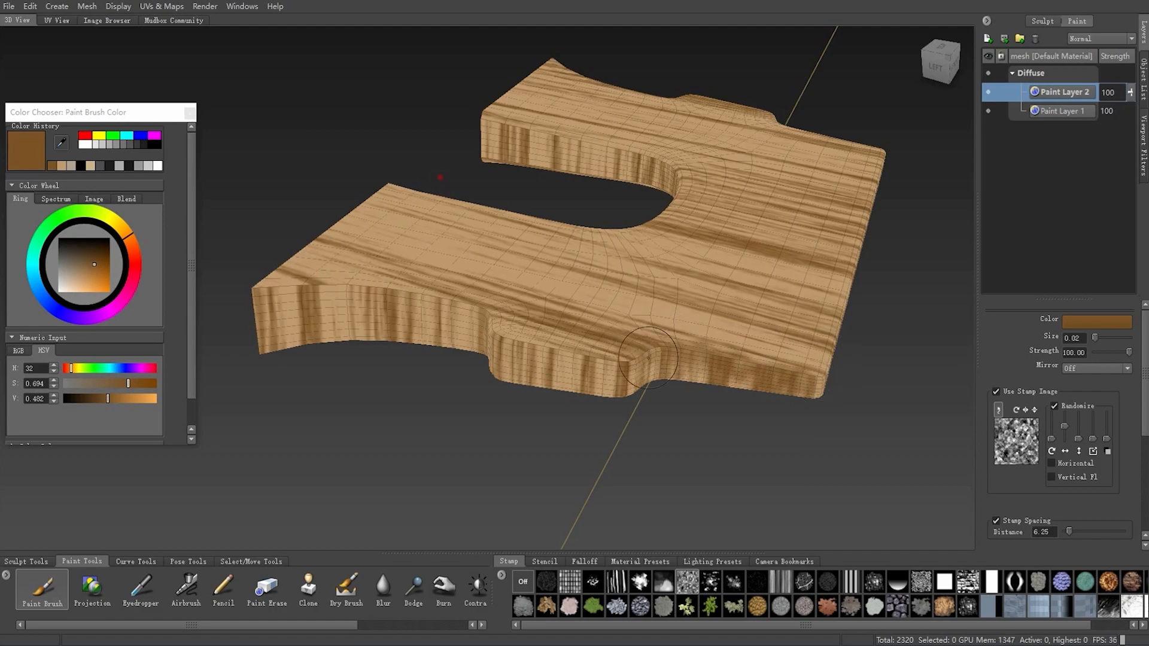
key(9)
shift+drag(715, 370, 776, 376)
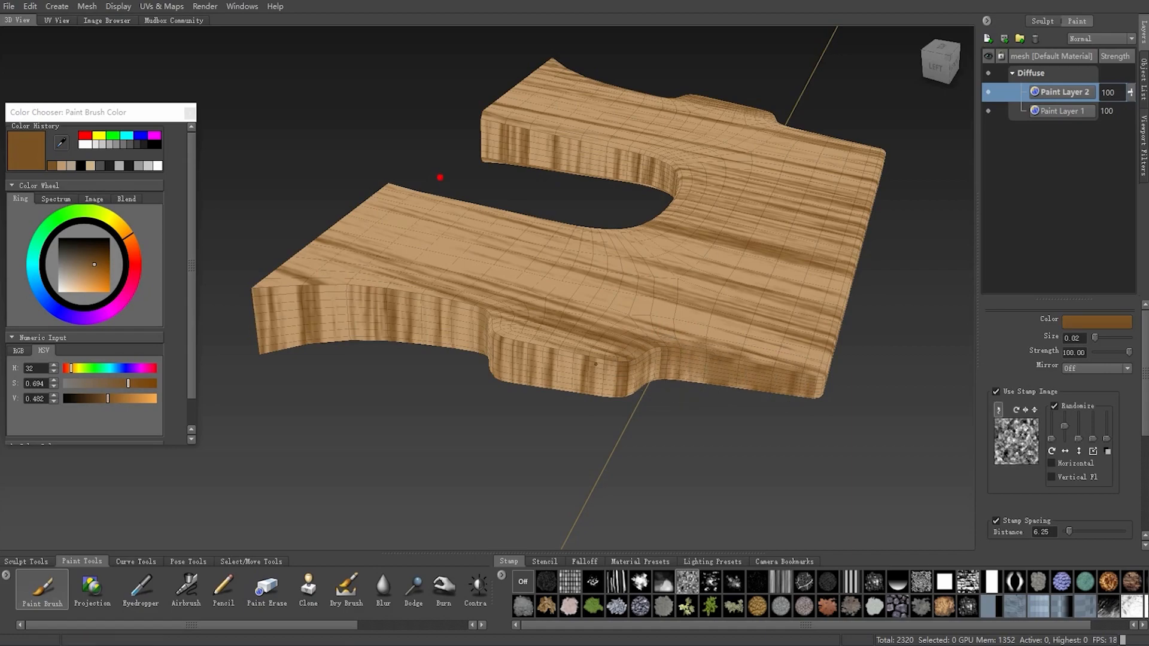
alt+drag(569, 359, 470, 392)
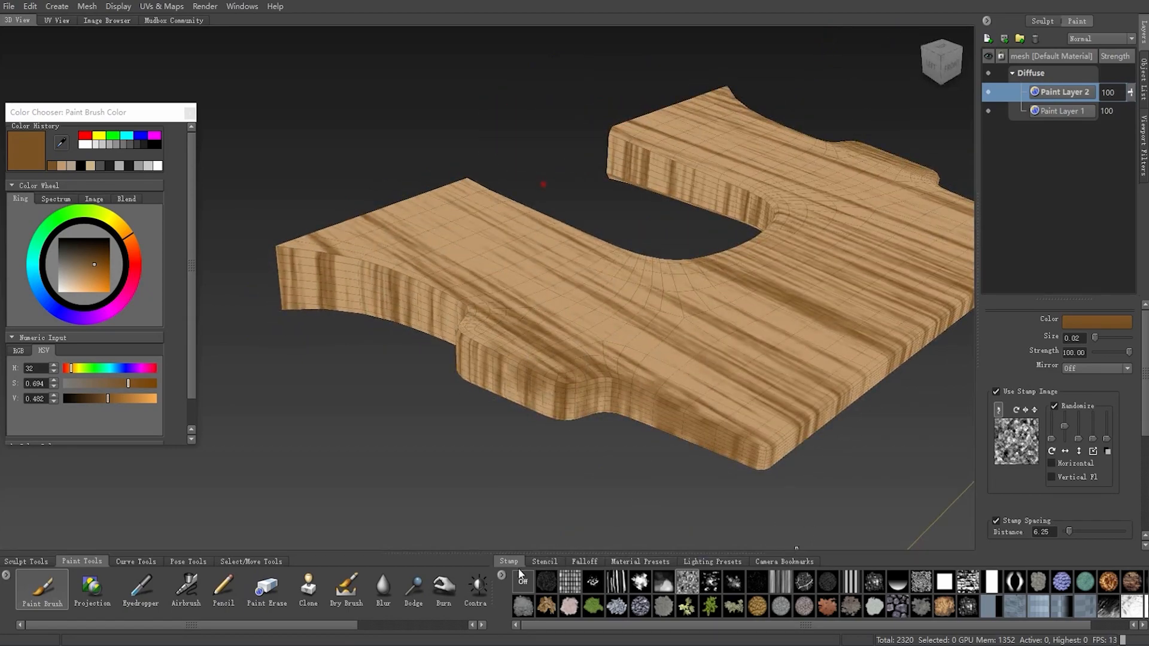
Disable the stamp image, shrink the brush and paint thin brown grain lines on the left side's rounded protrusion, softening them with the Blur brush
click(523, 581)
mouse_move(588, 380)
alt+mouse_down()
mouse_move(562, 366)
mouse_move(580, 381)
mouse_move(486, 379)
mouse_move(454, 359)
mouse_move(469, 381)
alt+mouse_up()
key(b)
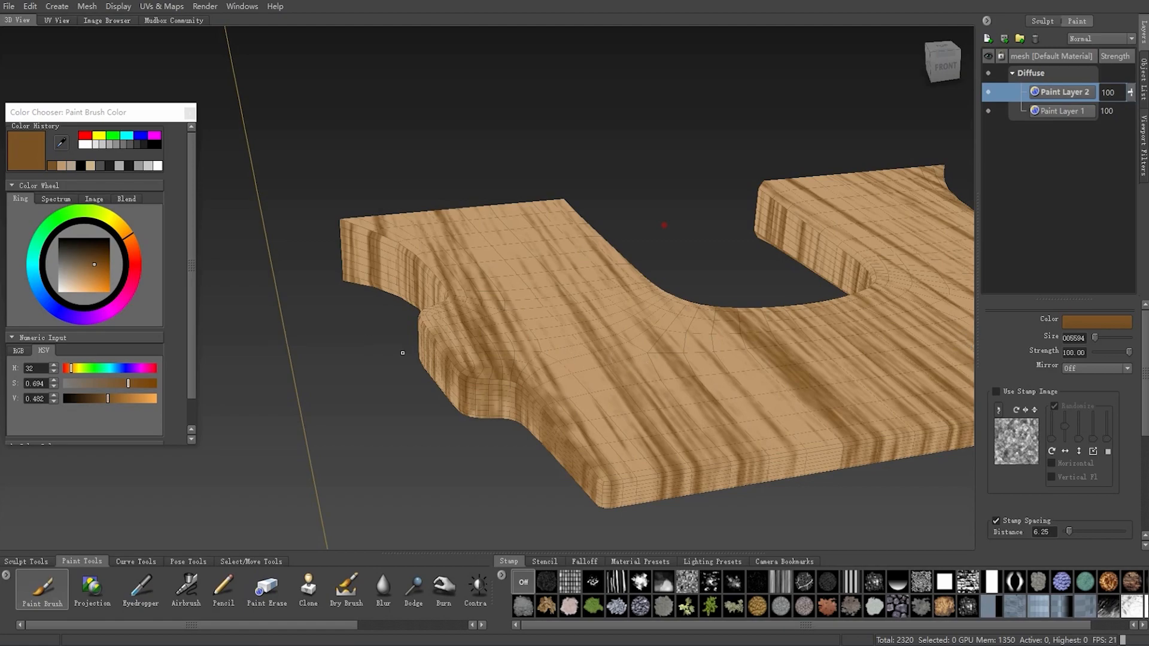
alt+drag(445, 369, 454, 338)
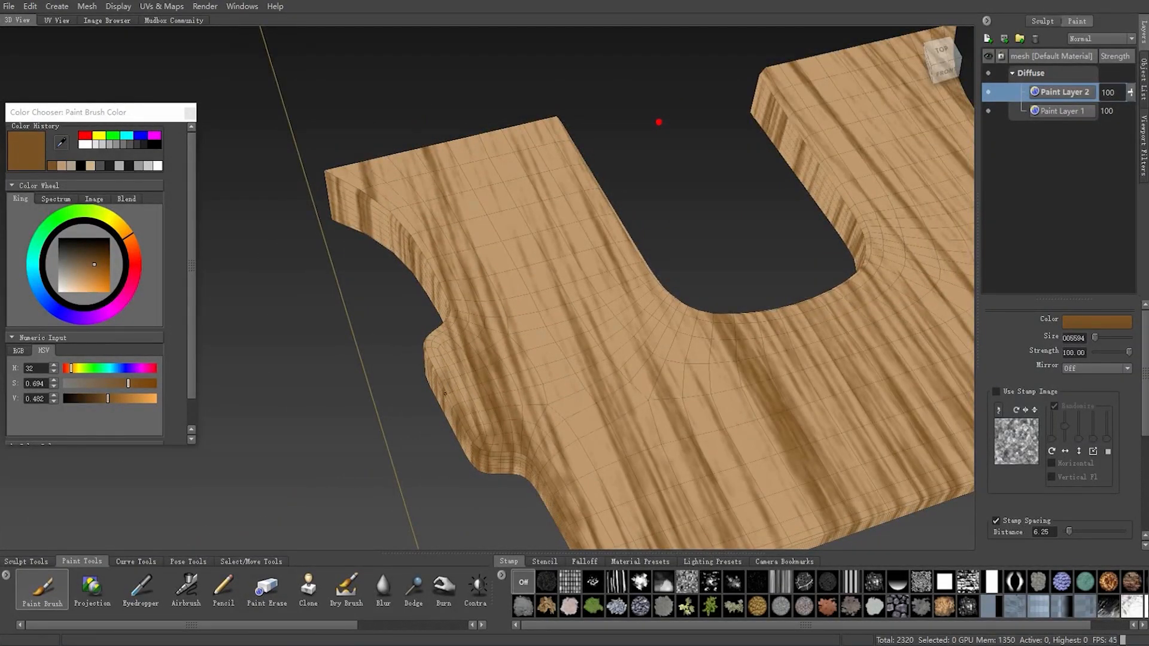
alt+drag(448, 363, 459, 401)
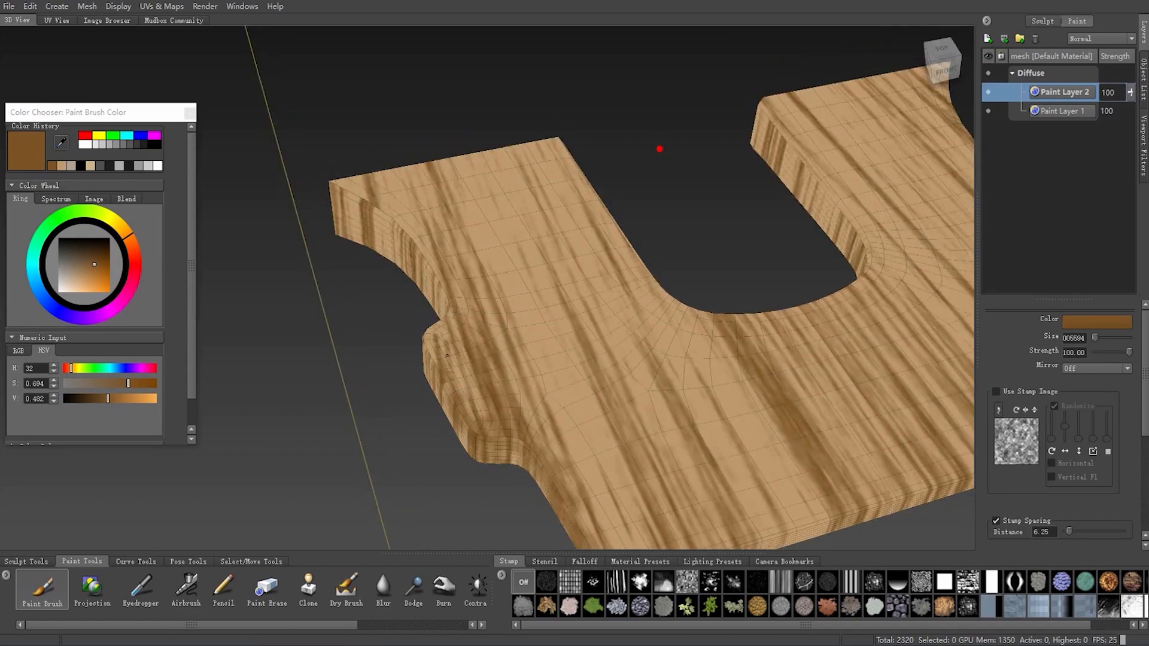
alt+drag(449, 377, 552, 336)
key(shift)
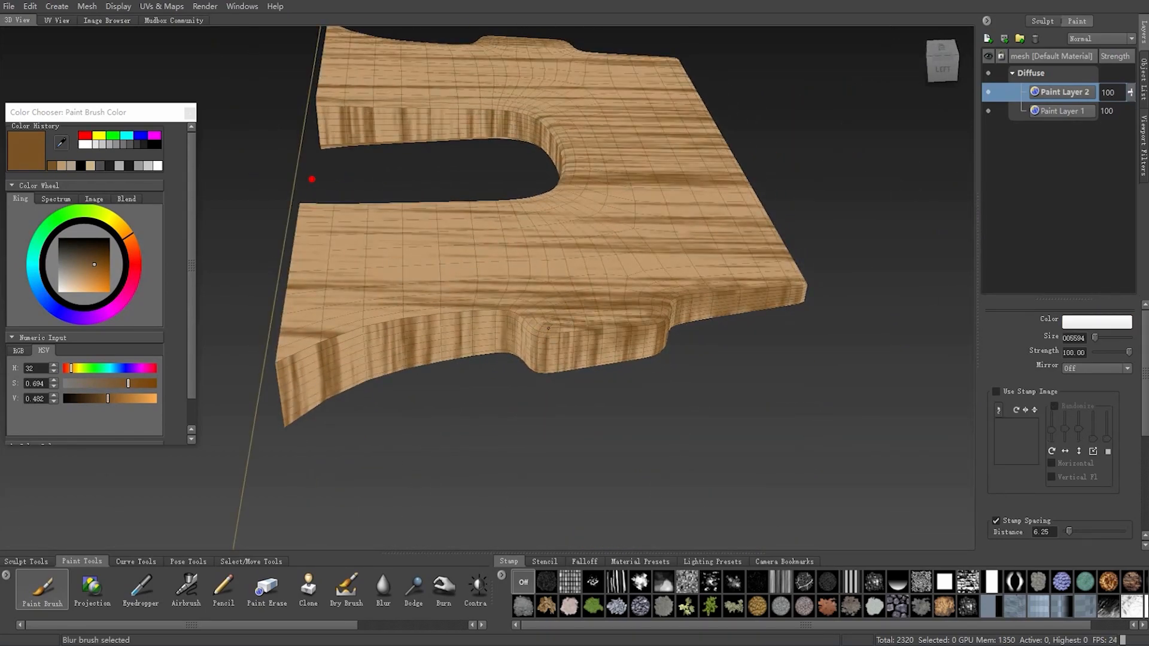
mouse_move(505, 353)
alt+mouse_down()
mouse_move(527, 318)
mouse_move(551, 332)
mouse_move(500, 323)
alt+mouse_up()
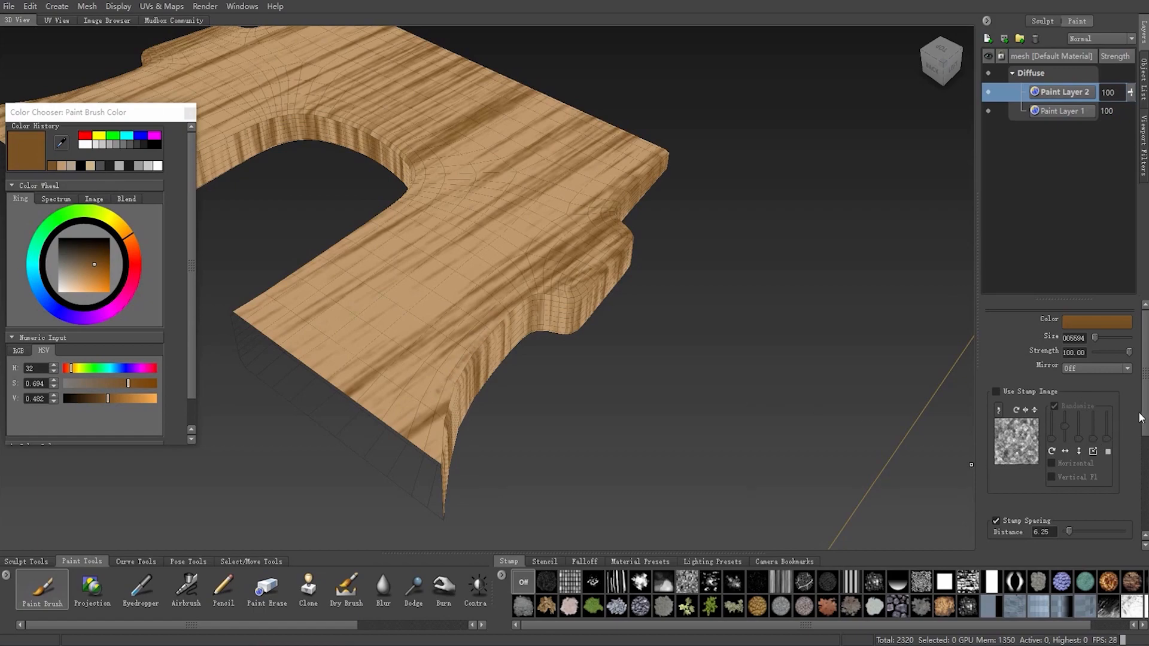
Turn off Snap to Curve for the Paint Brush, test a stroke across the top face and undo it
scroll(1120, 476, down, 4)
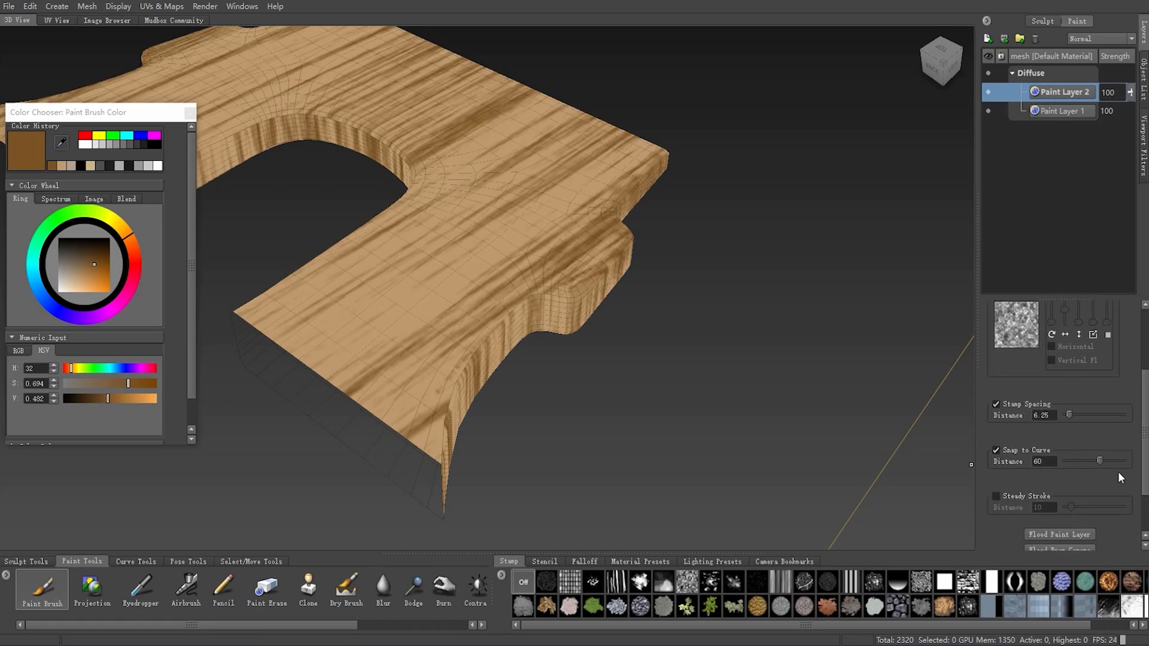
click(1018, 446)
drag(510, 228, 404, 313)
key(ctrl+z)
Try a brown stroke across the top face with Stamp Spacing turned off, undo it and re-enable Stamp Spacing
click(1009, 401)
drag(516, 235, 420, 319)
key(ctrl+z)
click(1007, 402)
Paint brown grain lines down the left arm's curved side near its tip with the resized, unstamped brush
alt+drag(551, 304, 487, 364)
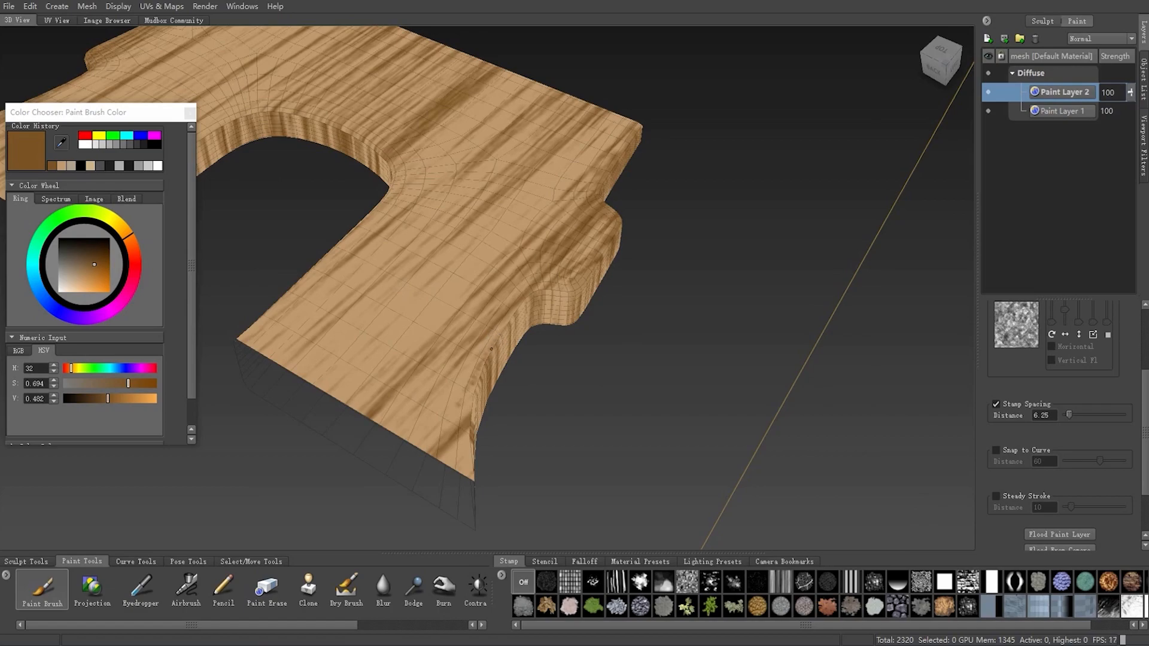
mouse_move(434, 423)
alt+mouse_down()
mouse_move(470, 355)
mouse_move(400, 324)
mouse_move(309, 235)
mouse_move(347, 247)
mouse_move(329, 231)
alt+mouse_up()
key(b)
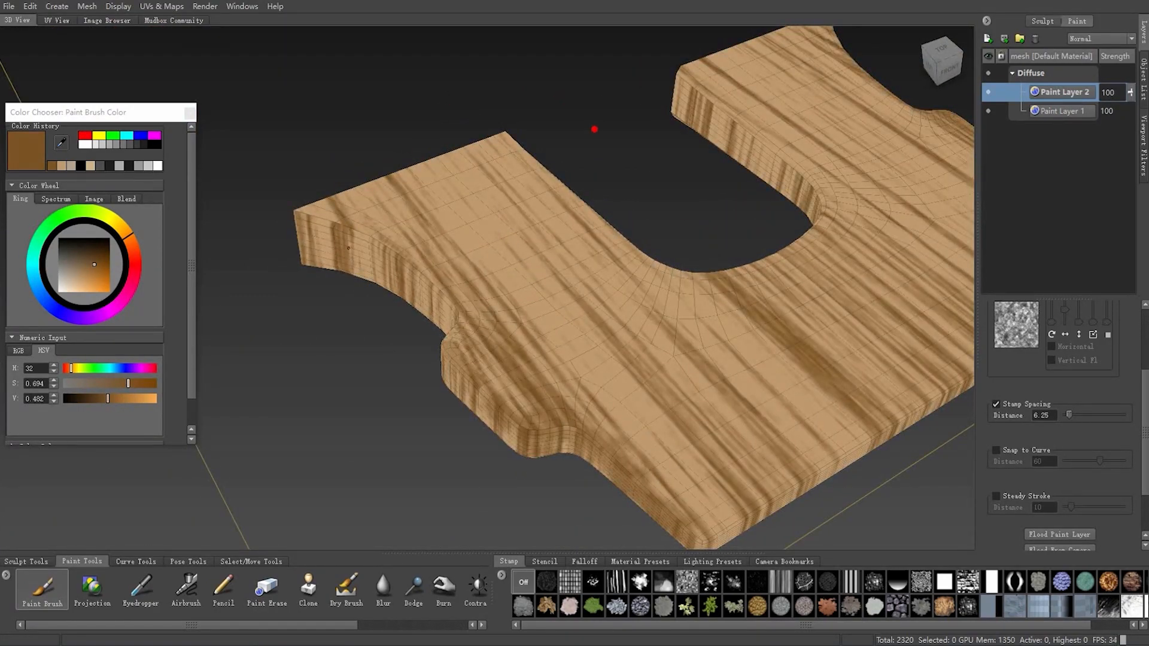
mouse_move(346, 282)
alt+mouse_down()
mouse_move(407, 401)
mouse_move(422, 441)
mouse_move(412, 440)
alt+mouse_up()
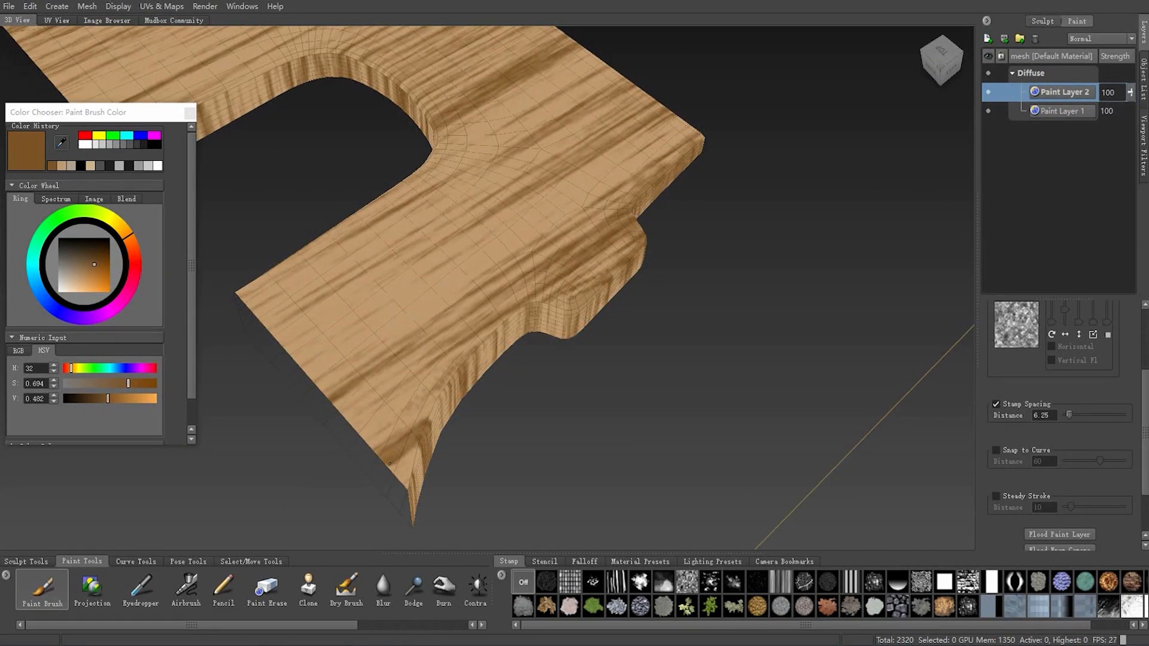
alt+drag(390, 463, 333, 330)
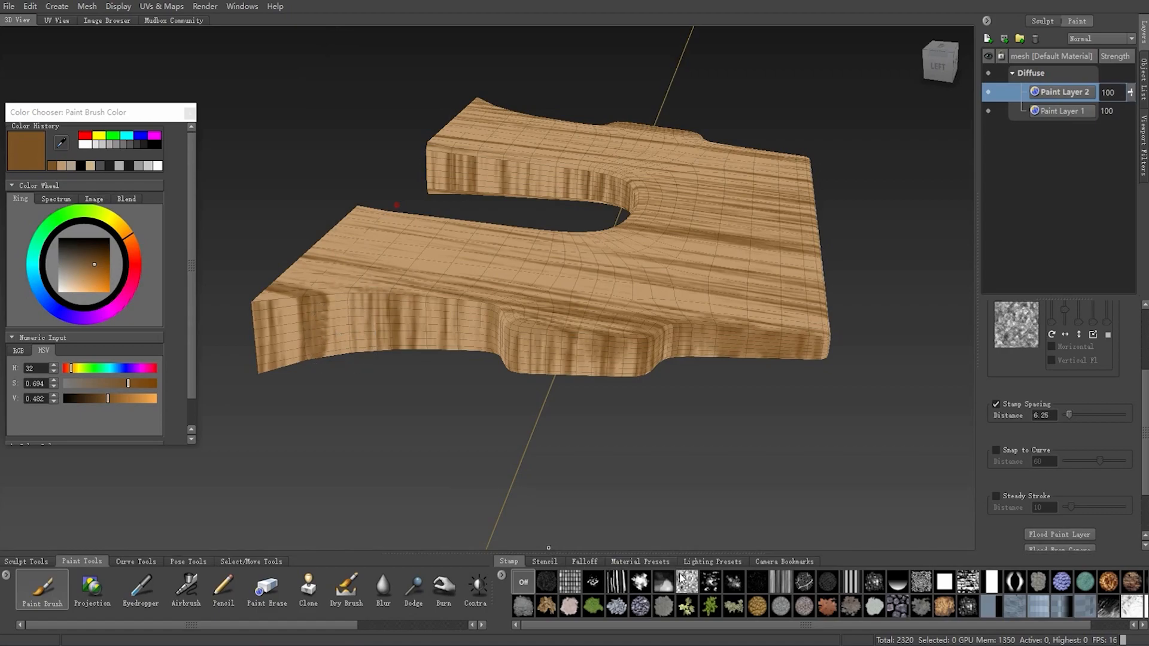
Choose the fine scattered-dot stamp and paint dark brown specks along the left arm's curved side and rounded protrusion
click(729, 579)
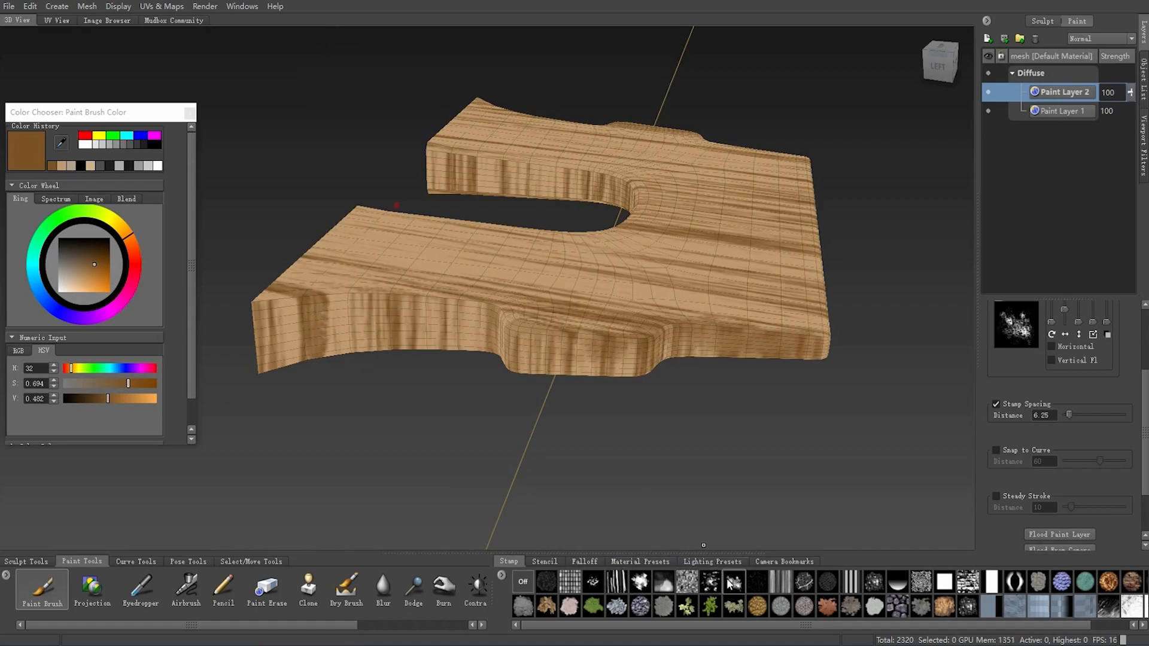
click(755, 581)
alt+drag(551, 323, 311, 333)
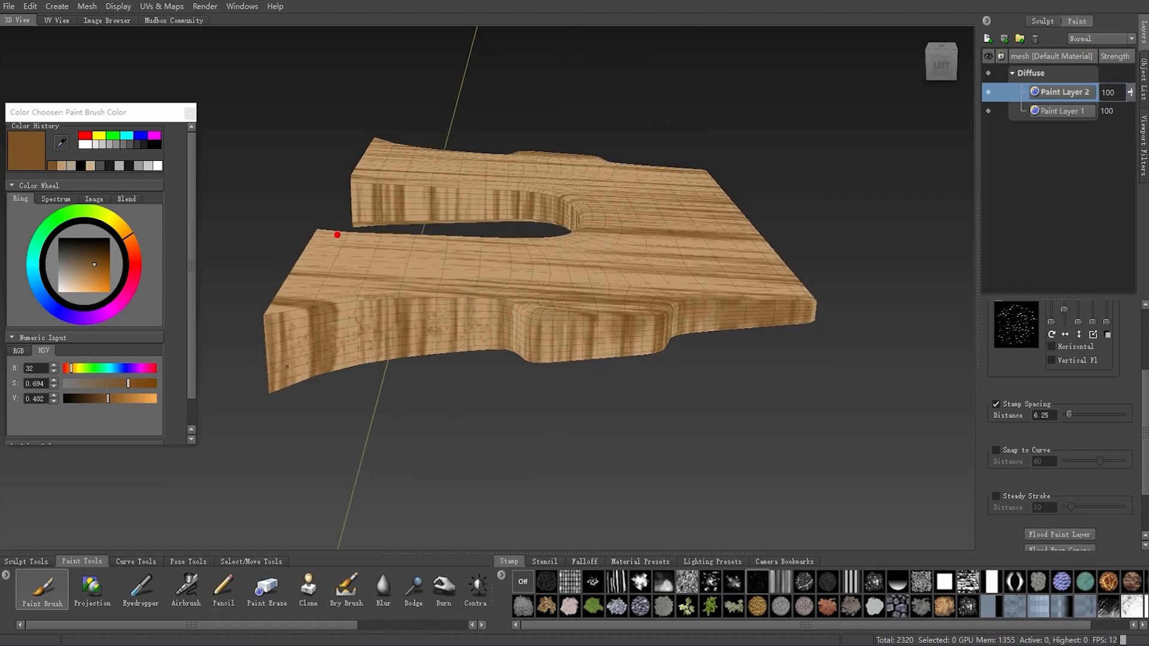
alt+drag(466, 335, 582, 324)
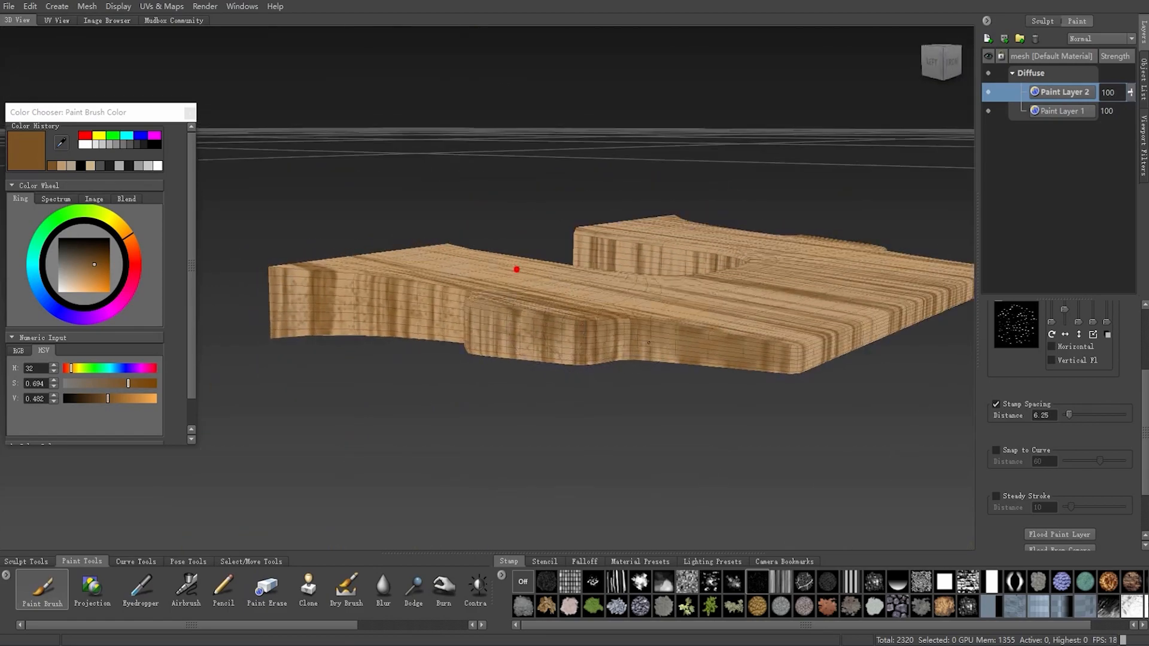
Continue the dark brown scattered specks along the bridge's front edge and around onto its right side
alt+drag(700, 333, 664, 327)
mouse_move(746, 351)
alt+mouse_down()
mouse_move(653, 346)
mouse_move(664, 349)
mouse_move(640, 362)
mouse_move(604, 359)
alt+mouse_up()
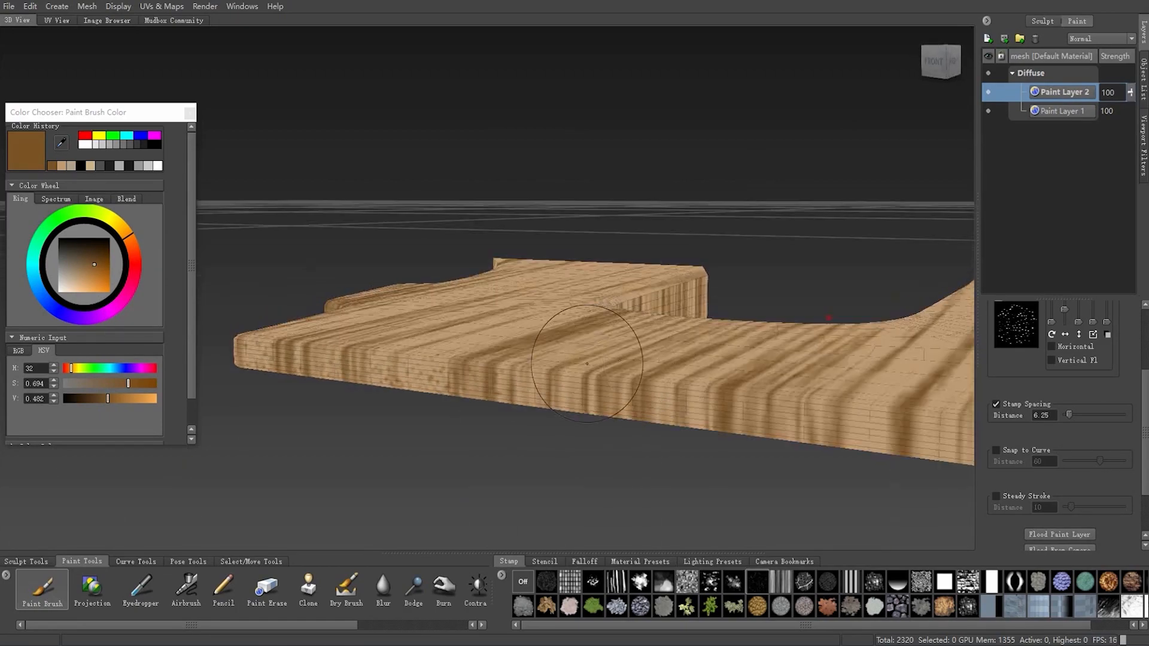
alt+right_drag(614, 377, 450, 296)
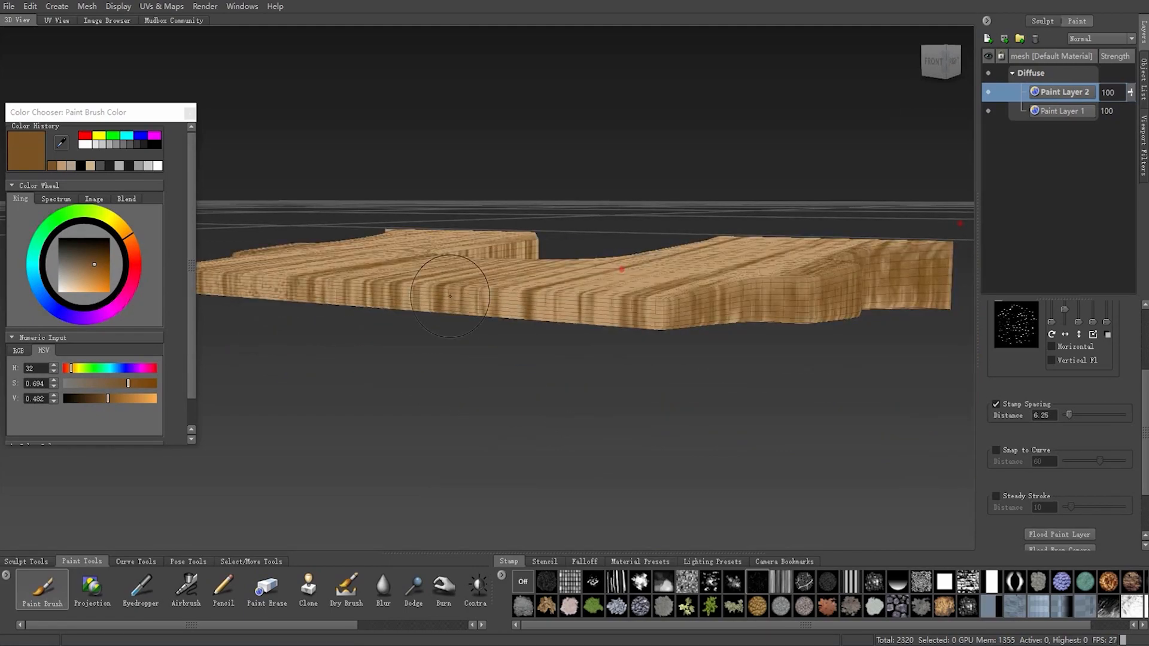
alt+drag(450, 296, 512, 304)
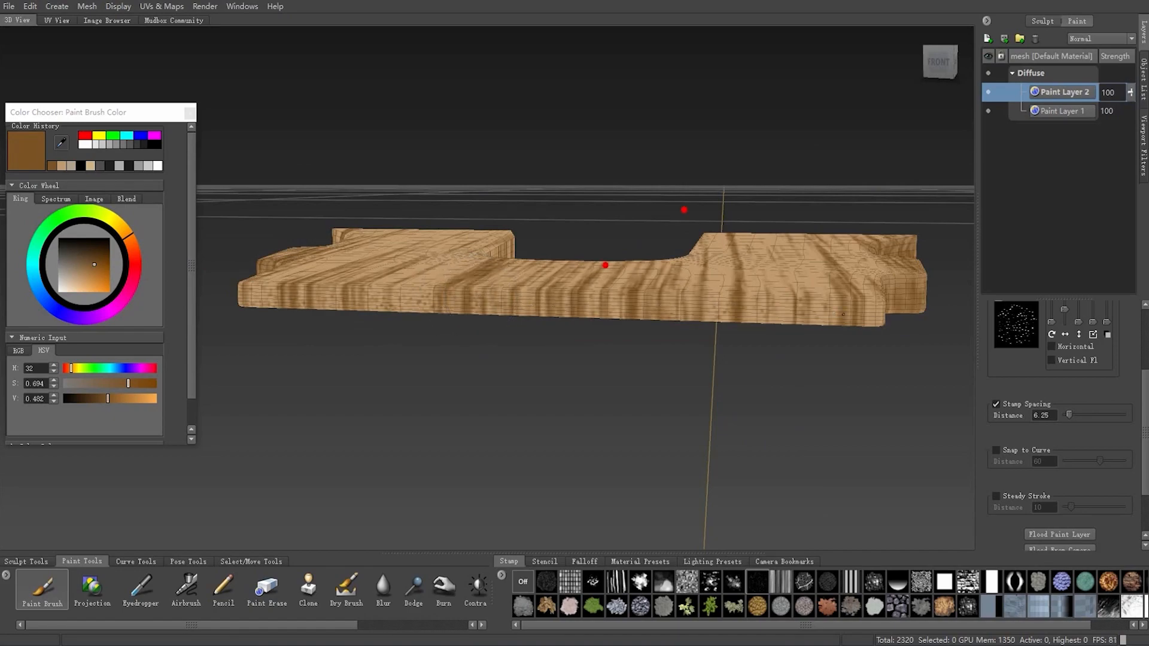
alt+drag(605, 265, 472, 291)
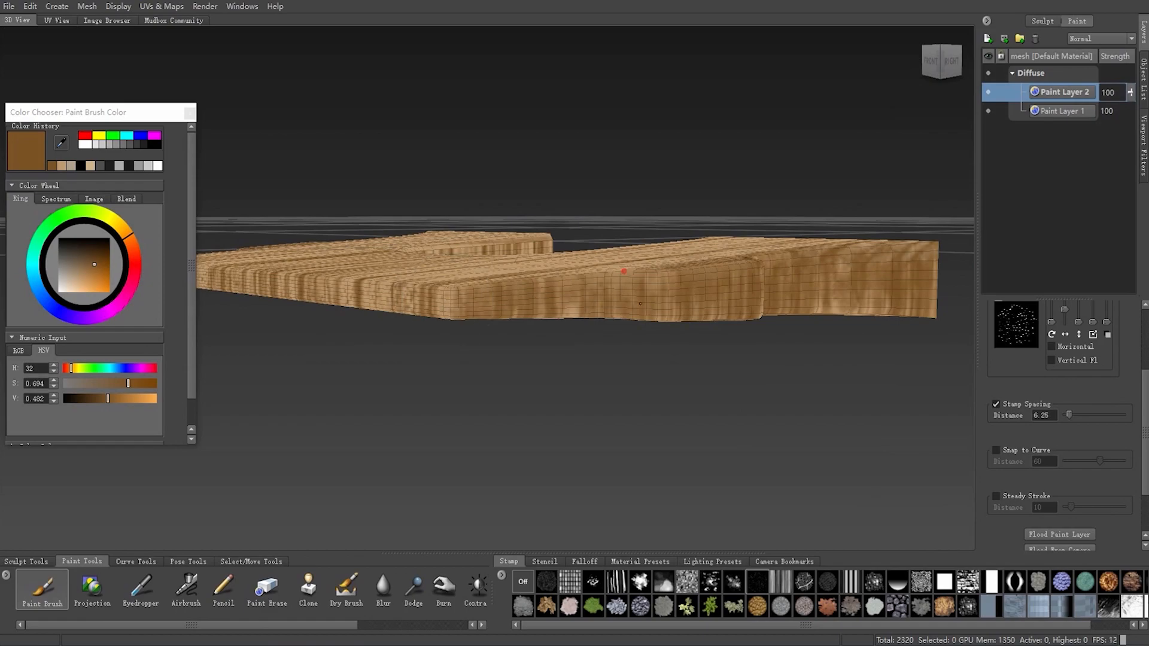
mouse_move(747, 290)
alt+mouse_down()
mouse_move(521, 307)
mouse_move(517, 327)
mouse_move(481, 343)
alt+mouse_up()
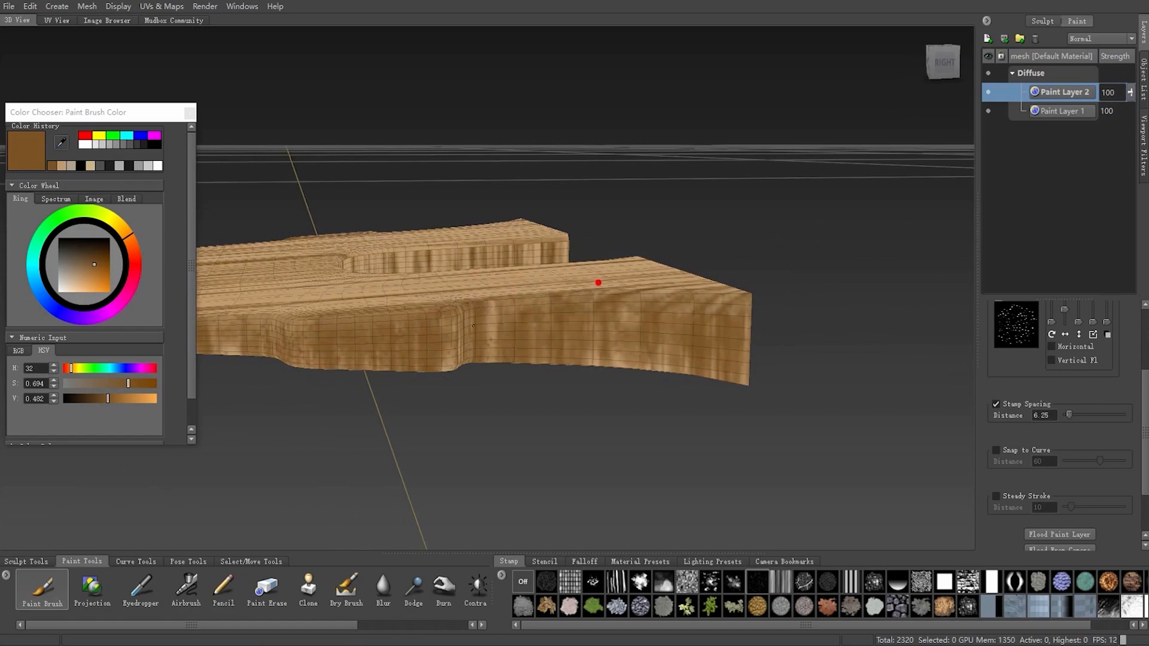
Paint dark brown scattered specks along the inner wall of the bridge's U-shaped cutout, from one arm tip around to the other
mouse_move(628, 332)
alt+mouse_down()
mouse_move(455, 270)
mouse_move(452, 254)
alt+mouse_up()
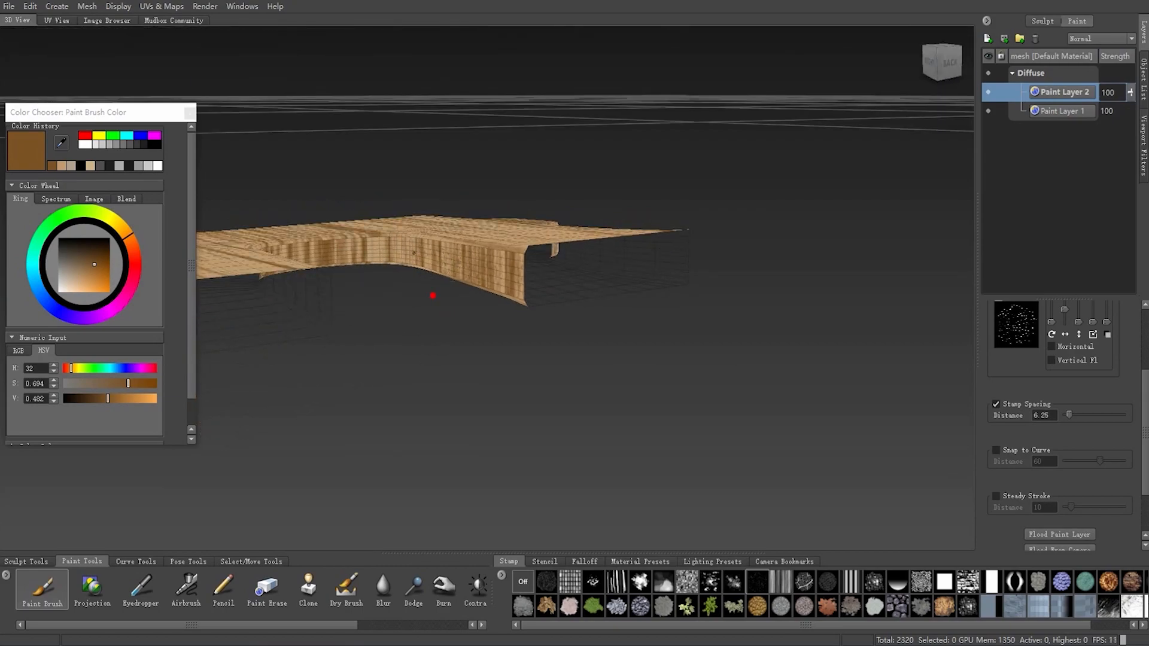
mouse_move(383, 250)
alt+mouse_down()
mouse_move(359, 239)
mouse_move(439, 235)
alt+mouse_up()
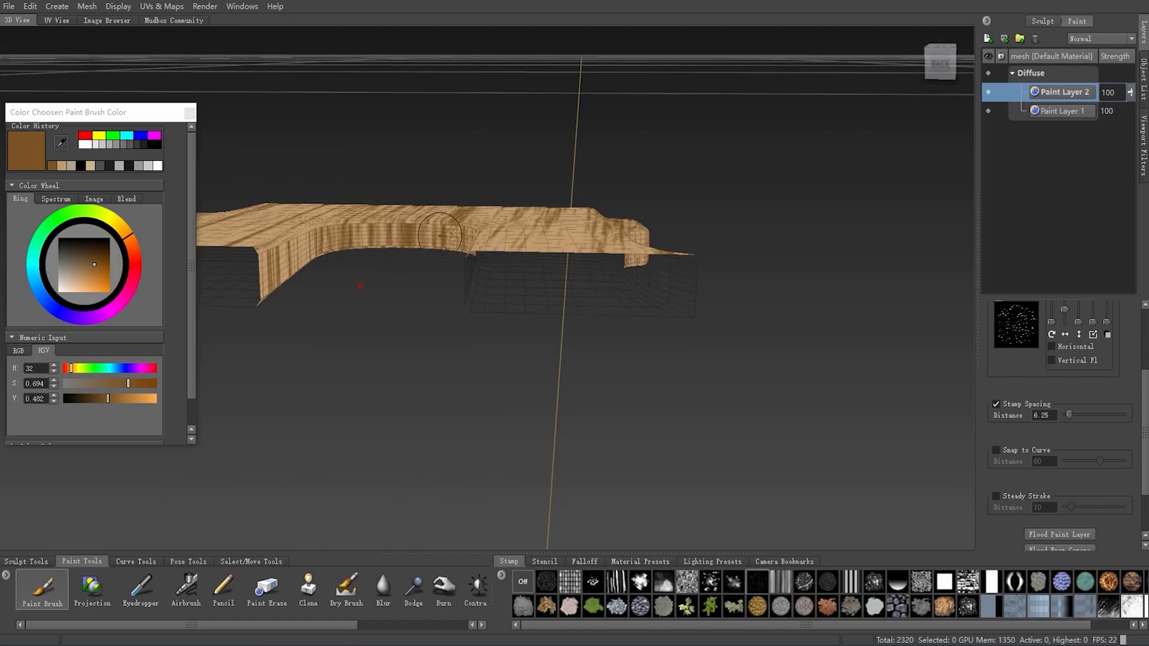
mouse_move(407, 198)
alt+mouse_down()
mouse_move(417, 216)
mouse_move(383, 221)
alt+mouse_up()
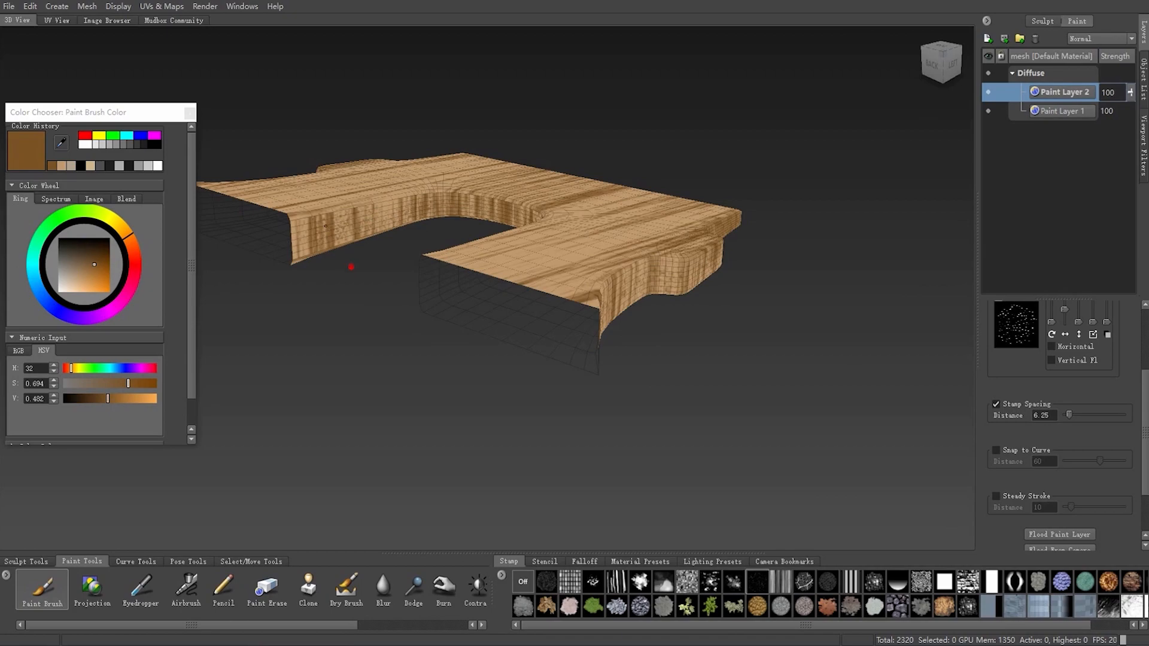
alt+drag(420, 197, 590, 333)
alt+right_drag(589, 333, 485, 262)
mouse_move(479, 261)
alt+mouse_down()
mouse_move(476, 287)
mouse_move(492, 314)
mouse_move(487, 244)
mouse_move(506, 266)
mouse_move(497, 262)
alt+mouse_up()
key(b)
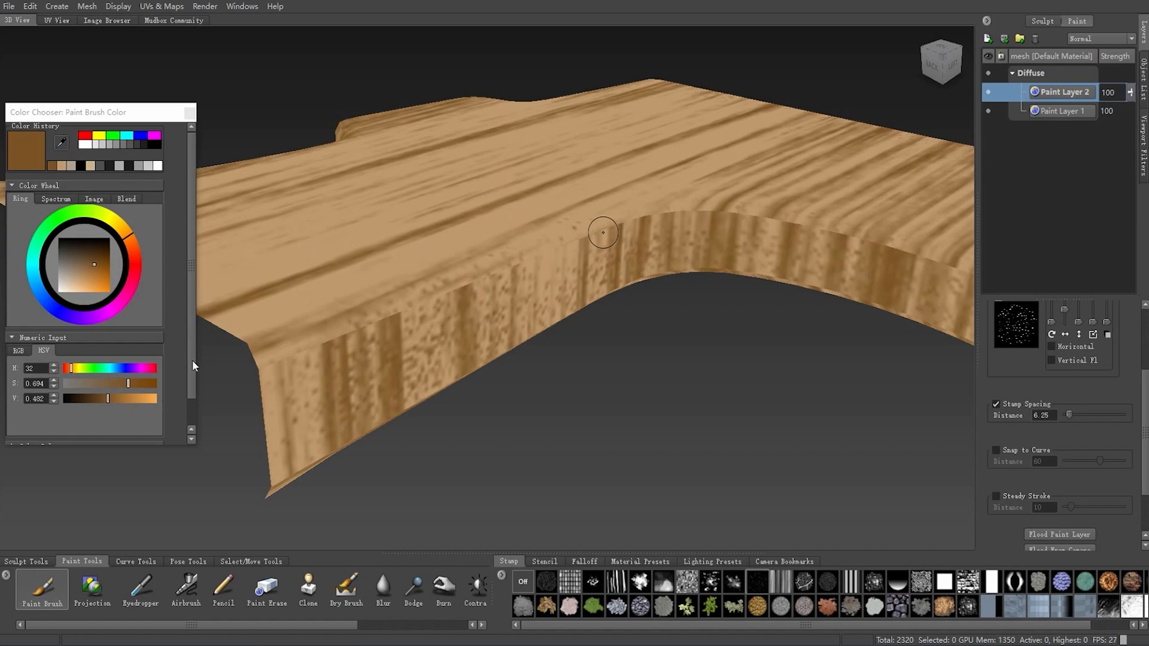
alt+drag(349, 321, 405, 283)
key(shift)
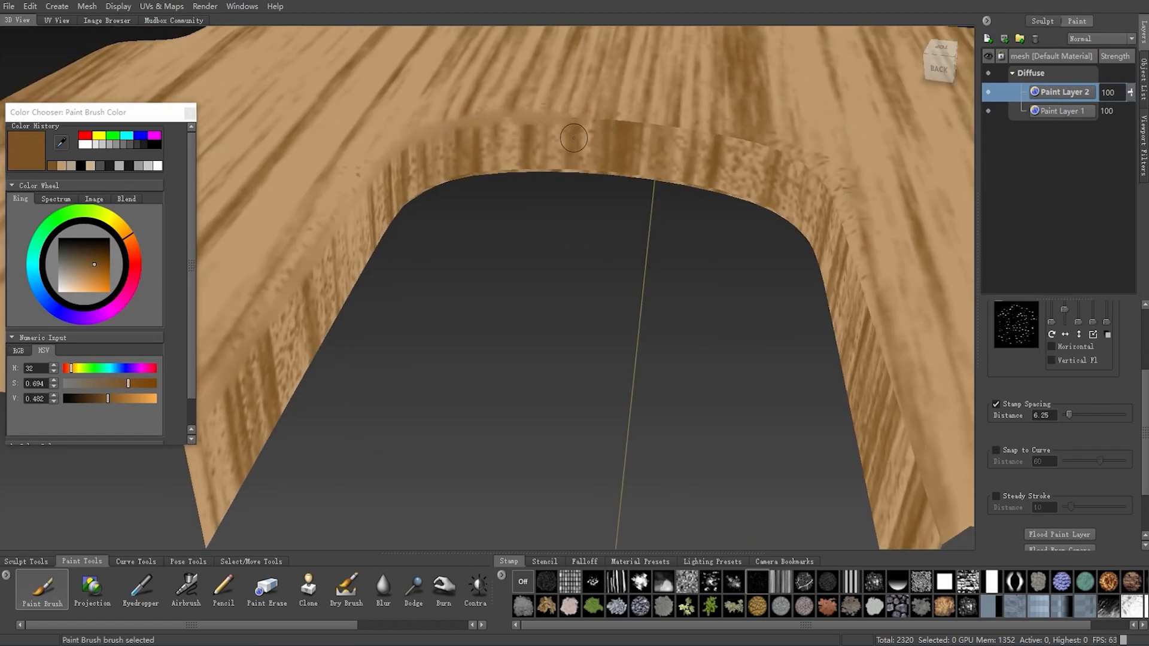
mouse_move(553, 118)
alt+mouse_down()
mouse_move(422, 150)
mouse_move(480, 144)
alt+mouse_up()
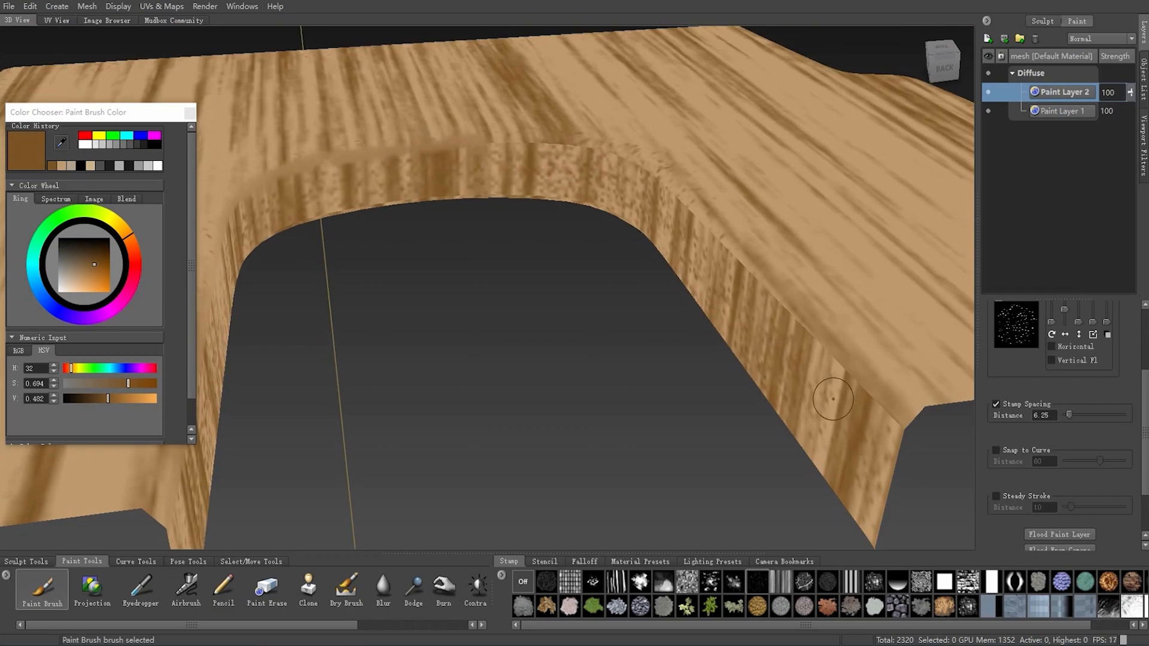
Turn on X mirroring for the brush and begin blurring the speckled rim of the U-shaped cutout
scroll(1145, 402, up, 3)
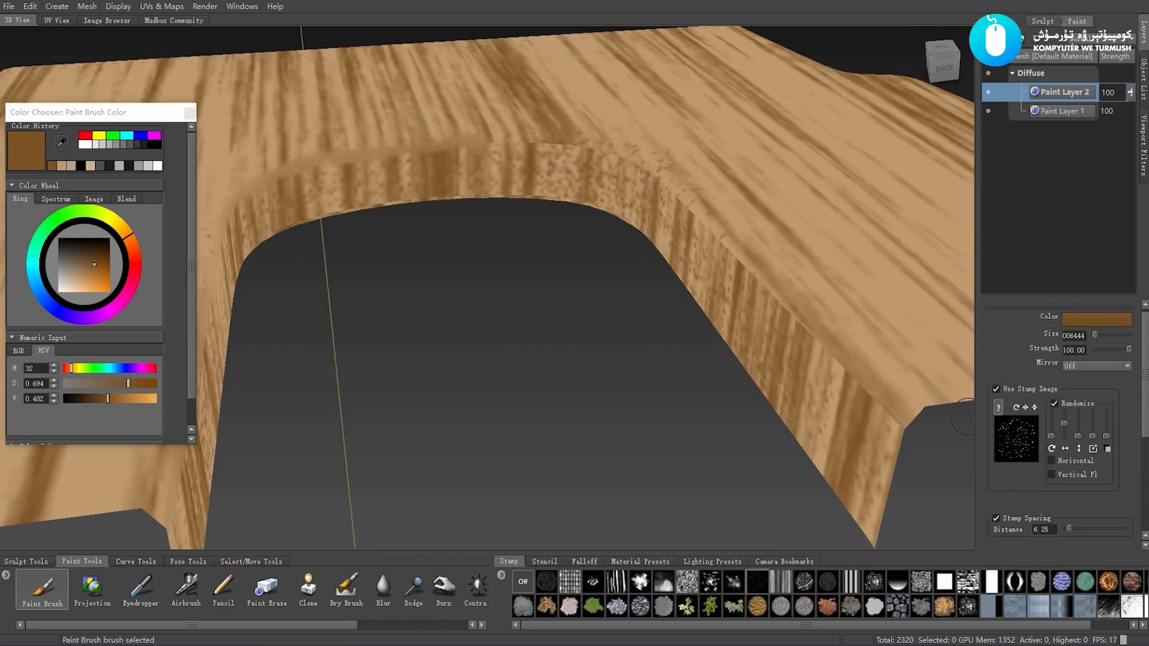
click(1086, 367)
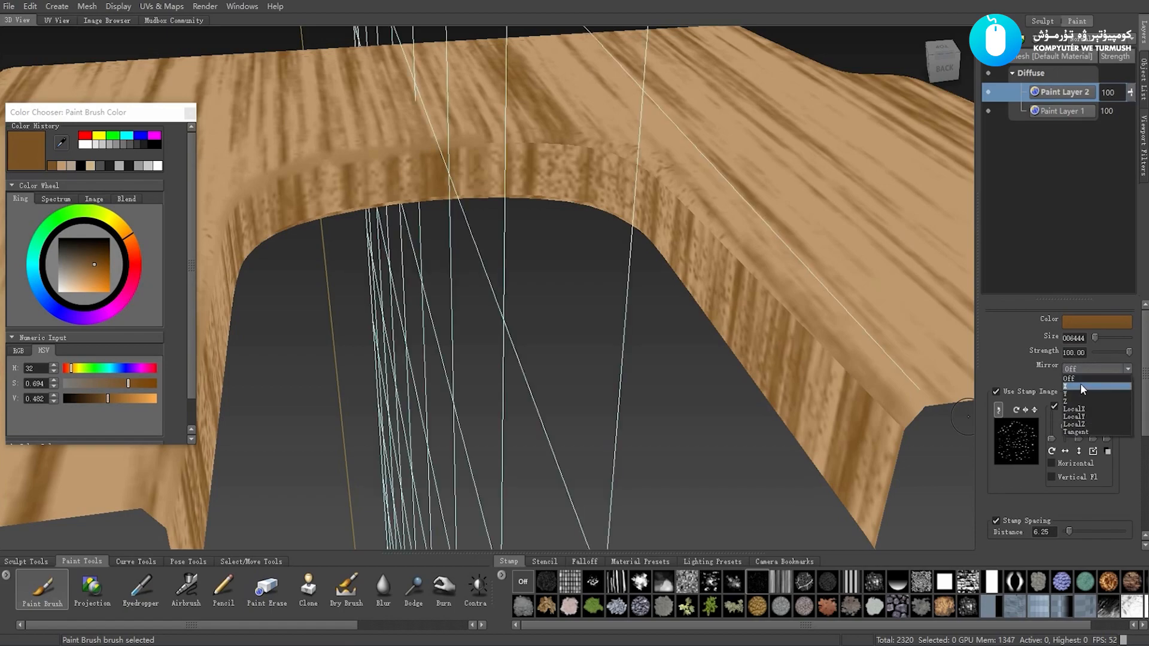
click(1080, 386)
alt+drag(441, 223, 451, 172)
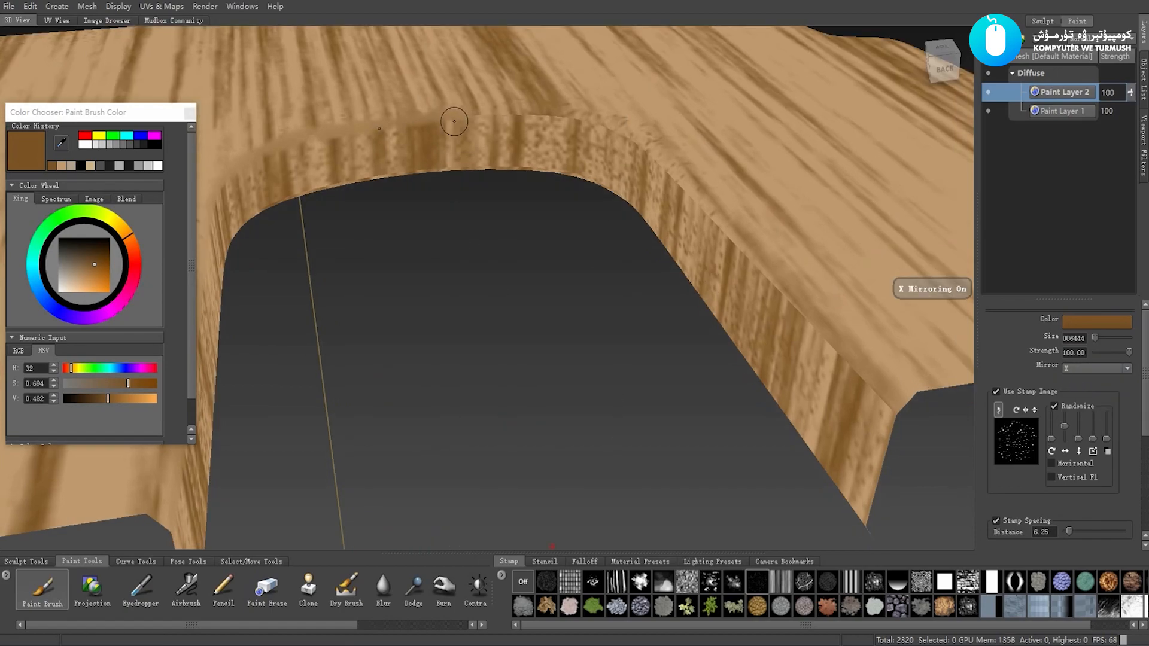
key(shift)
alt+drag(517, 113, 576, 226)
key(shift)
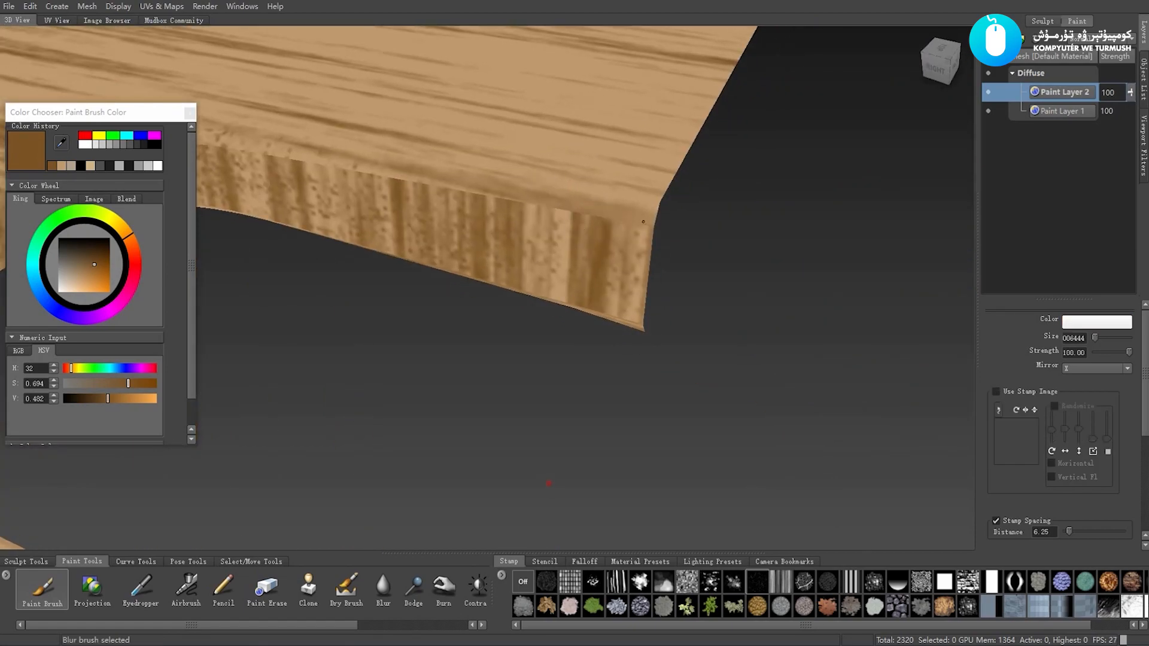
alt+drag(401, 176, 546, 238)
key(shift)
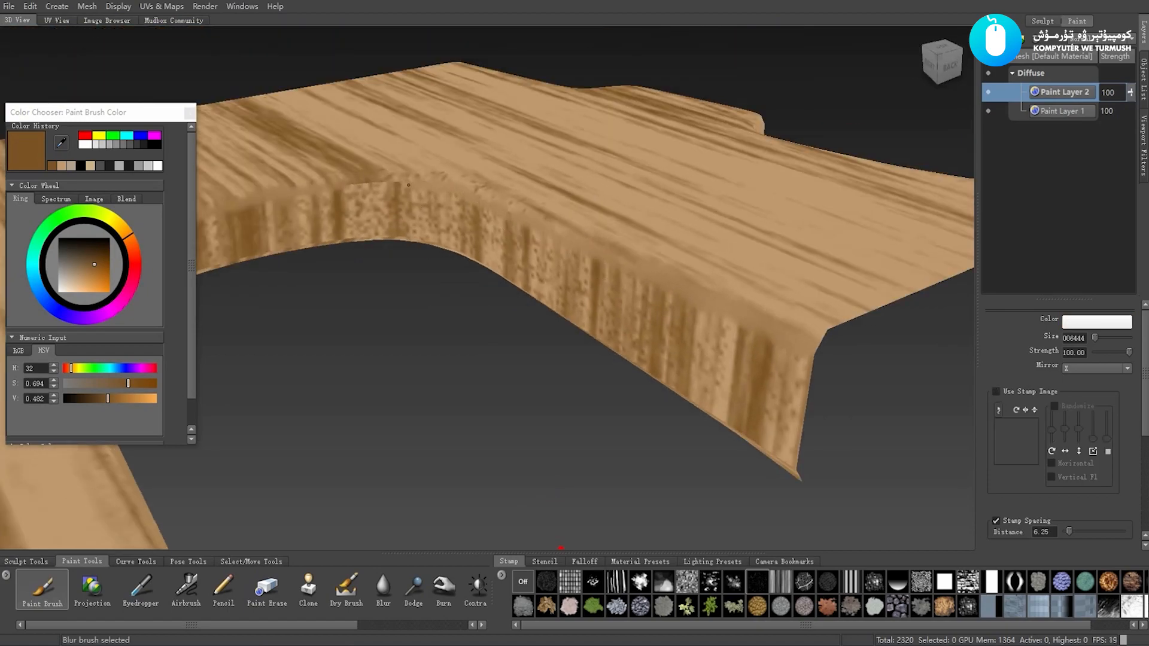
Blur the boundary between the top face and the cutout's inner wall, along both arms and around the curve
alt+drag(430, 177, 536, 282)
alt+right_drag(544, 308, 482, 309)
alt+drag(482, 308, 440, 285)
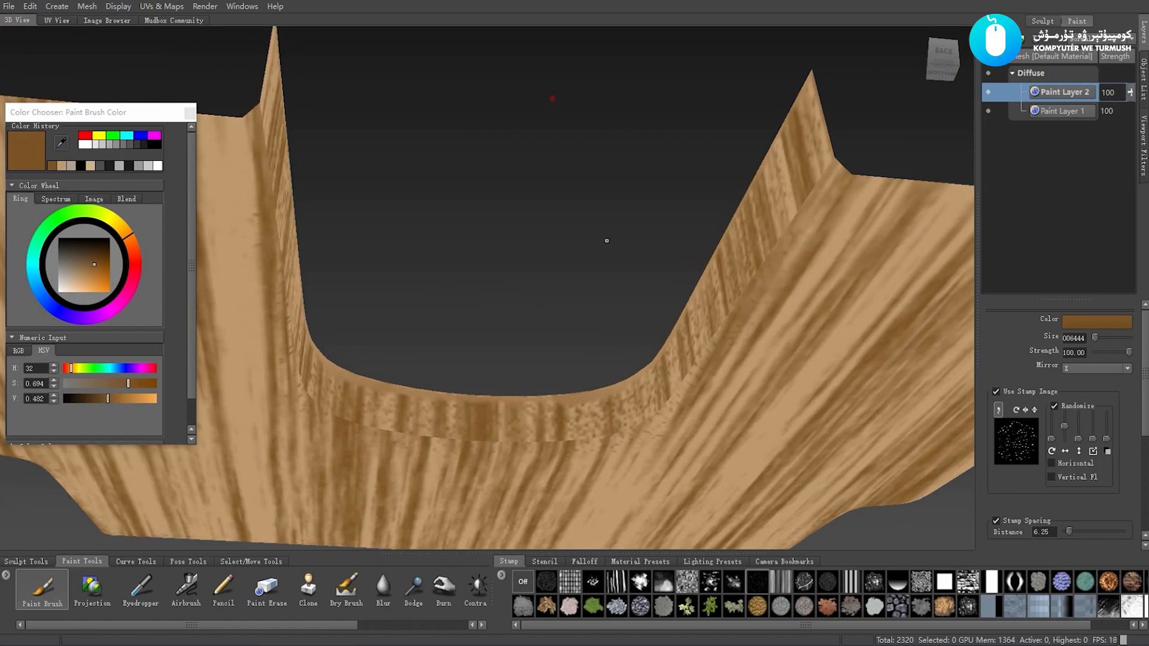
key(shift)
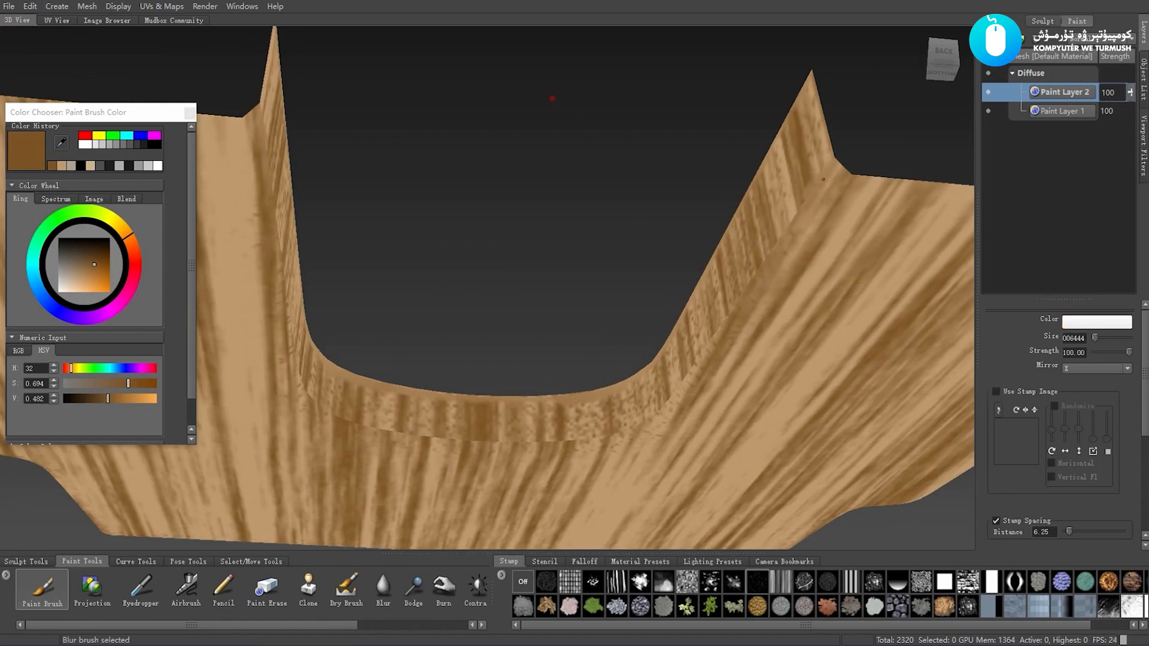
shift+drag(804, 192, 755, 267)
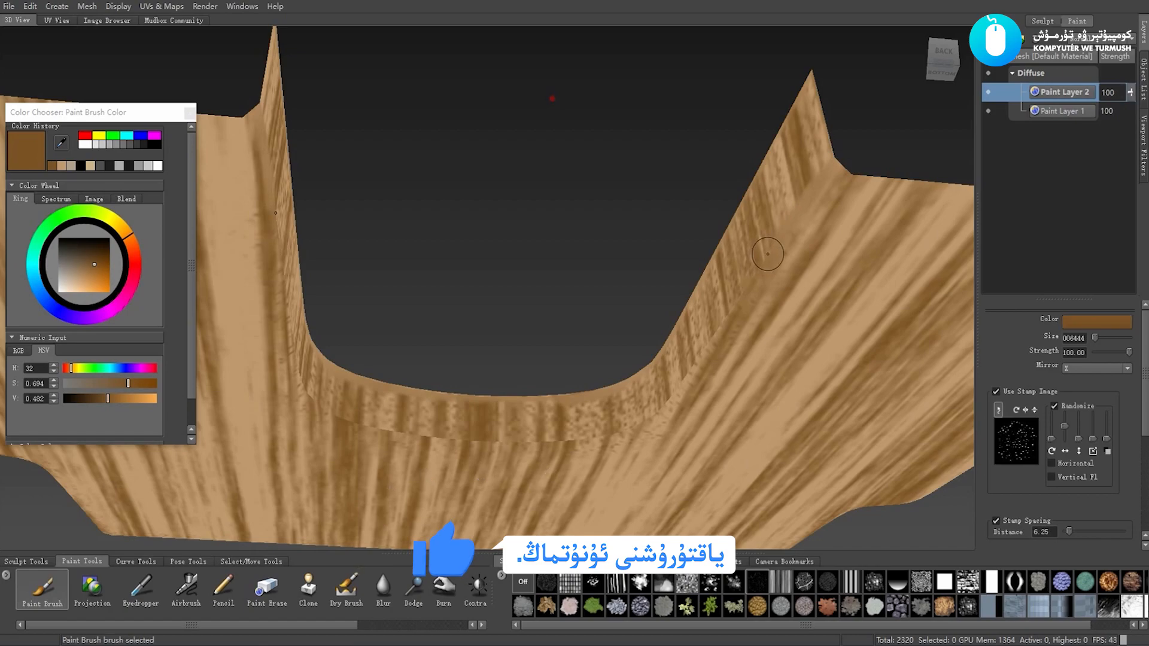
key(shift)
alt+drag(742, 300, 727, 307)
key(shift)
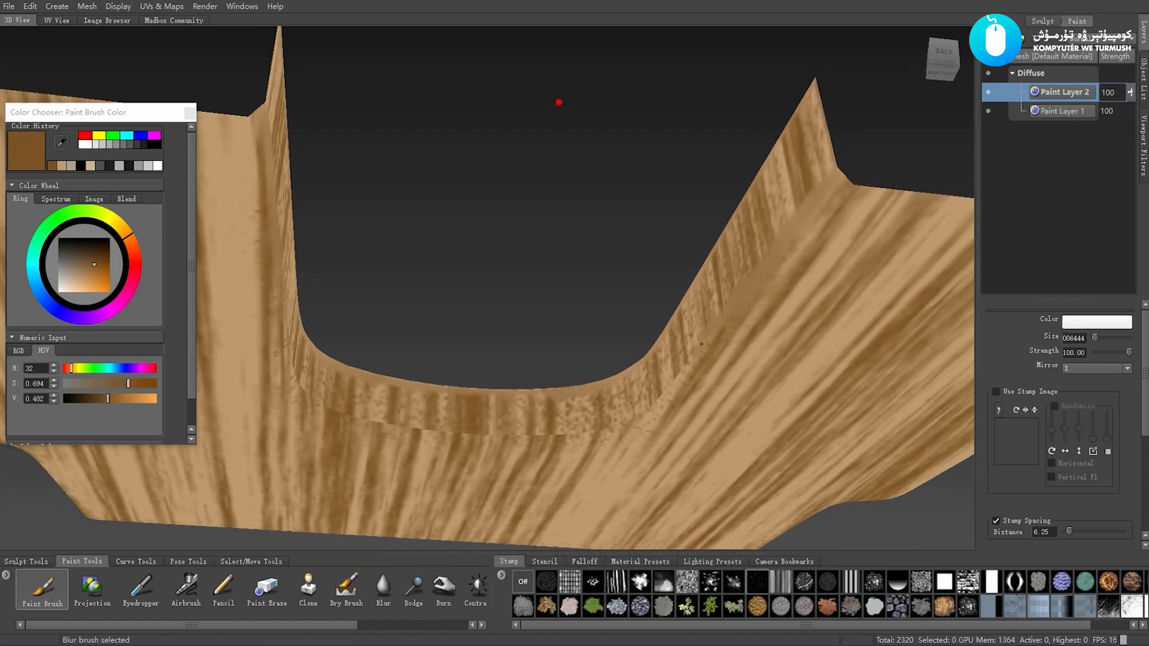
mouse_move(688, 358)
shift+mouse_down()
mouse_move(668, 388)
mouse_move(613, 400)
mouse_move(624, 399)
shift+mouse_up()
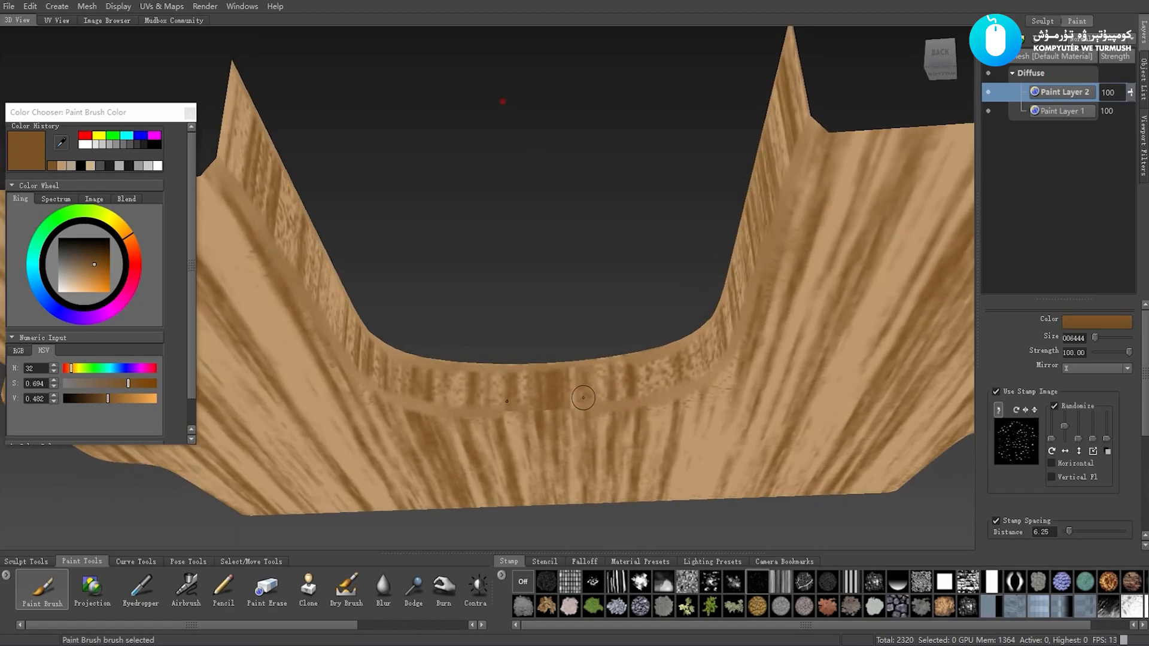
Choose the clustered splatter stamp and paint mirrored brown patches along the cutout's upper rim
mouse_move(675, 392)
alt+mouse_down()
mouse_move(627, 389)
mouse_move(671, 393)
alt+mouse_up()
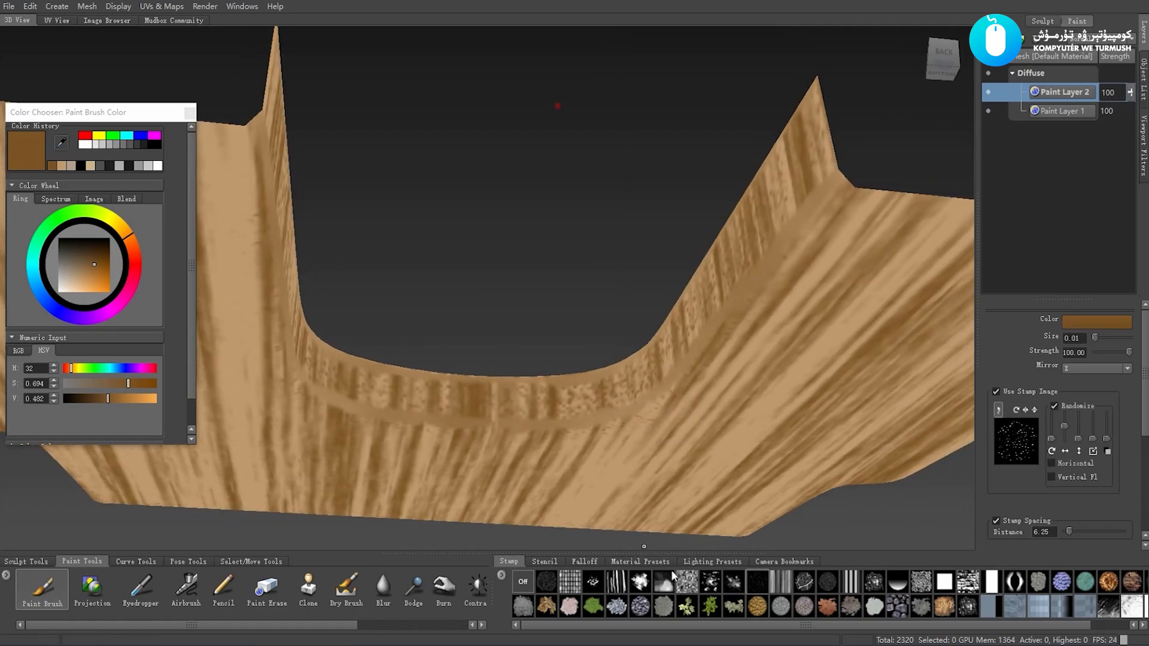
click(734, 582)
mouse_move(796, 257)
alt+mouse_down()
mouse_move(820, 244)
mouse_move(804, 257)
alt+mouse_up()
alt+drag(749, 290, 727, 314)
mouse_move(666, 368)
alt+mouse_down()
mouse_move(636, 403)
mouse_move(658, 392)
mouse_move(634, 392)
mouse_move(652, 385)
alt+mouse_up()
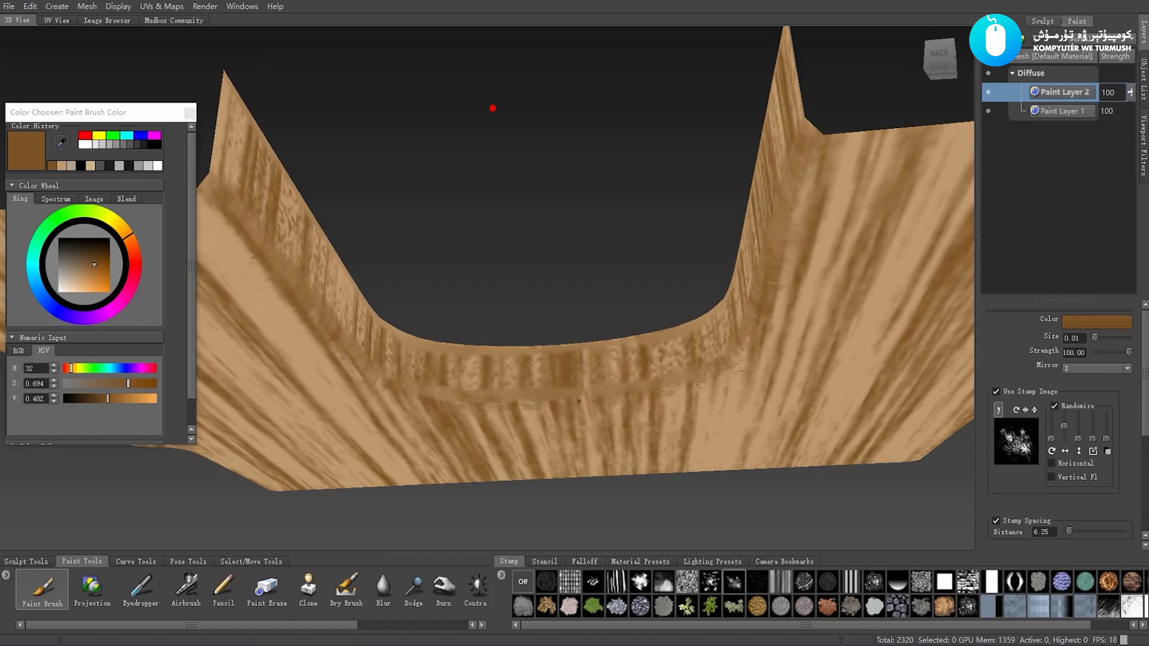
mouse_move(492, 108)
alt+mouse_down()
mouse_move(607, 336)
mouse_move(621, 321)
mouse_move(595, 444)
alt+mouse_up()
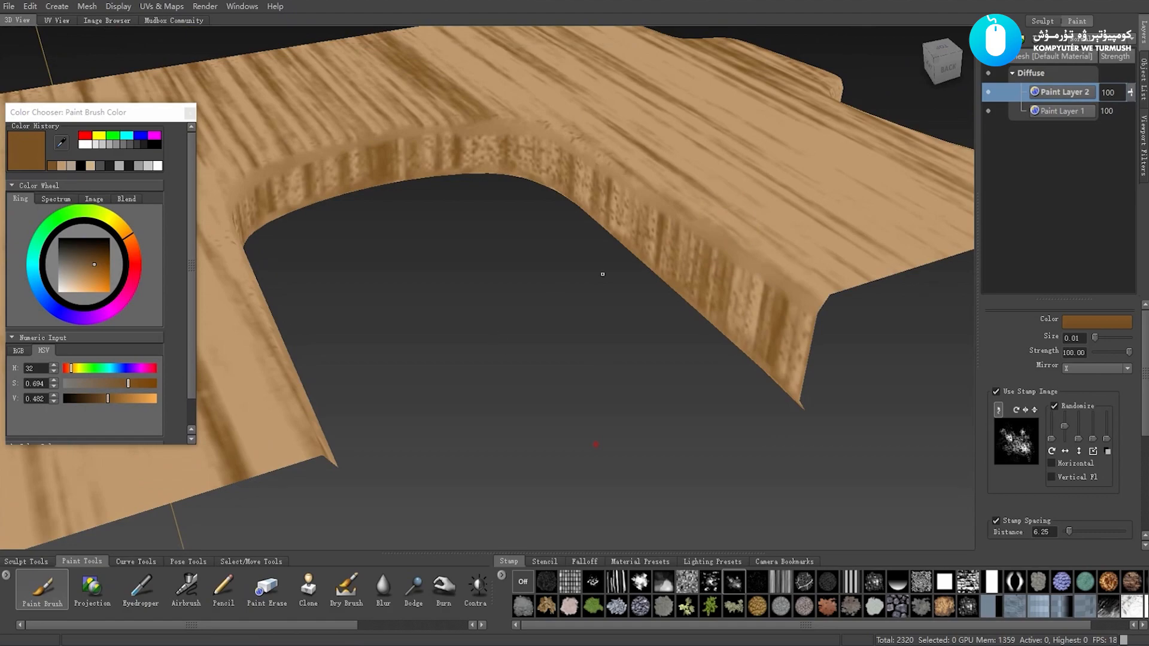
mouse_move(813, 299)
mouse_down()
mouse_move(548, 134)
mouse_move(427, 132)
mouse_up()
drag(498, 116, 277, 169)
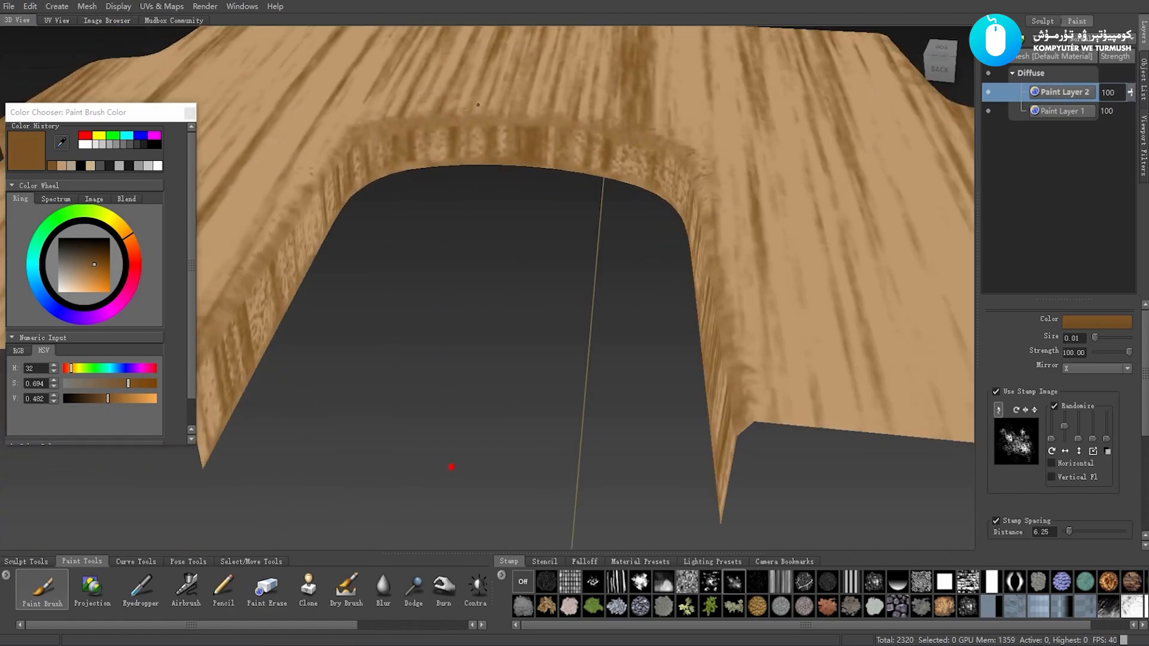
alt+drag(358, 152, 367, 124)
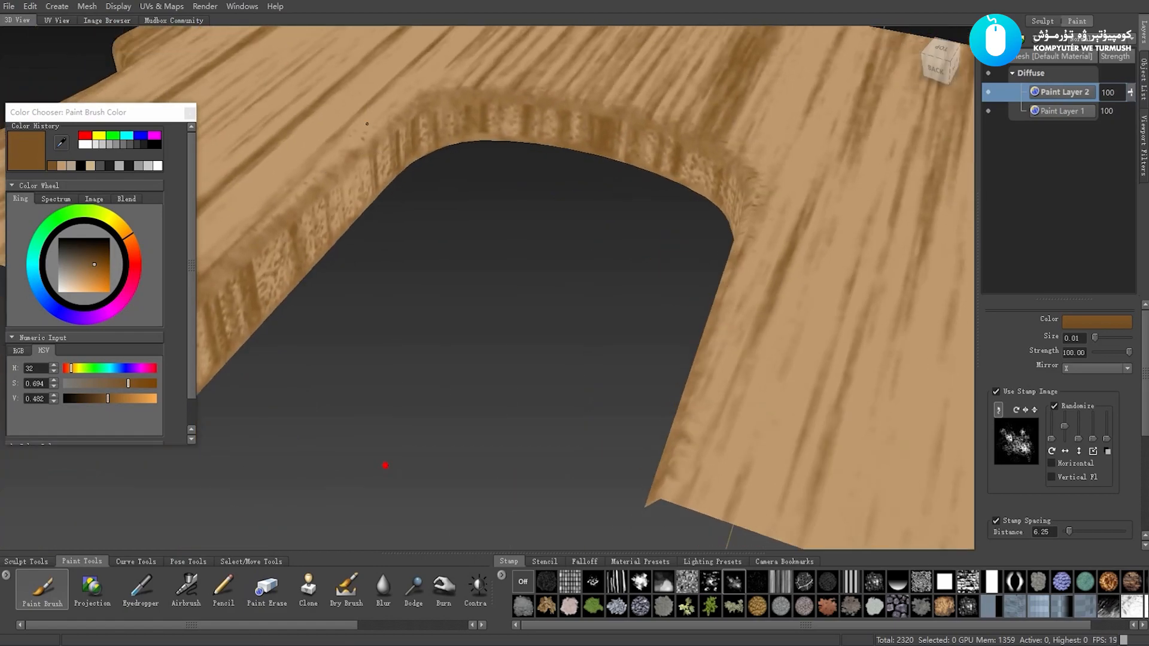
Paint splattered brown along the top face's outer edge near the arm tip and blur it into the grain
scroll(312, 202, down, 5)
alt+drag(331, 210, 543, 184)
alt+middle_drag(544, 184, 559, 277)
alt+right_drag(559, 277, 632, 309)
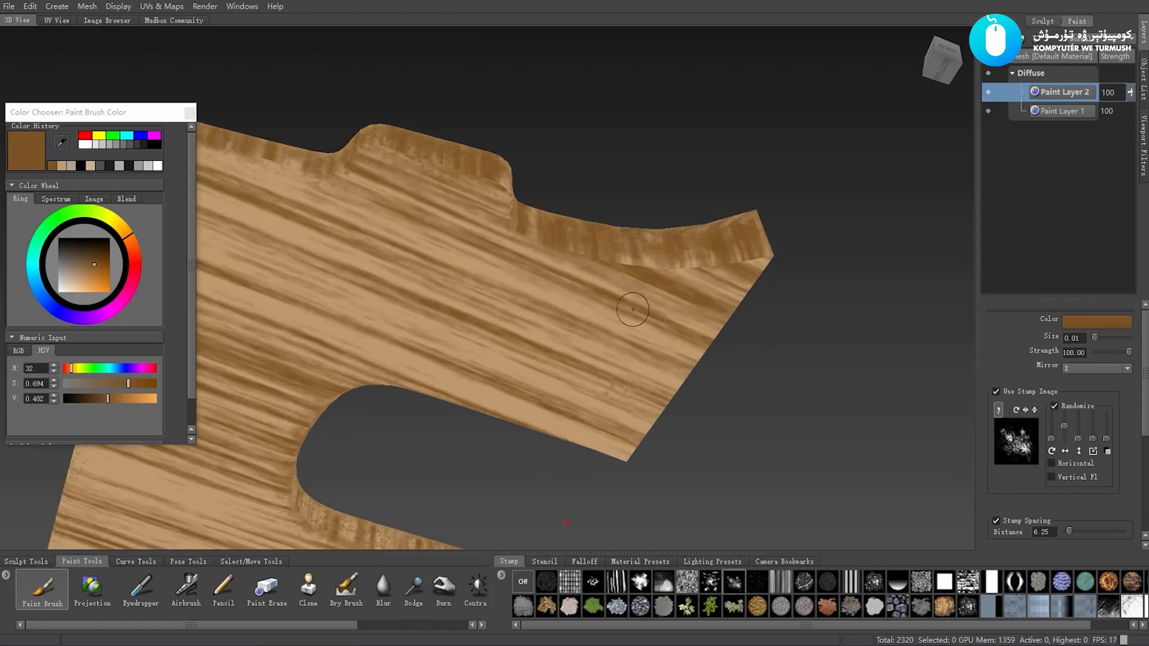
mouse_move(633, 309)
alt+mouse_down()
mouse_move(634, 267)
mouse_move(699, 278)
mouse_move(767, 271)
mouse_move(664, 276)
alt+mouse_up()
alt+drag(664, 276, 668, 265)
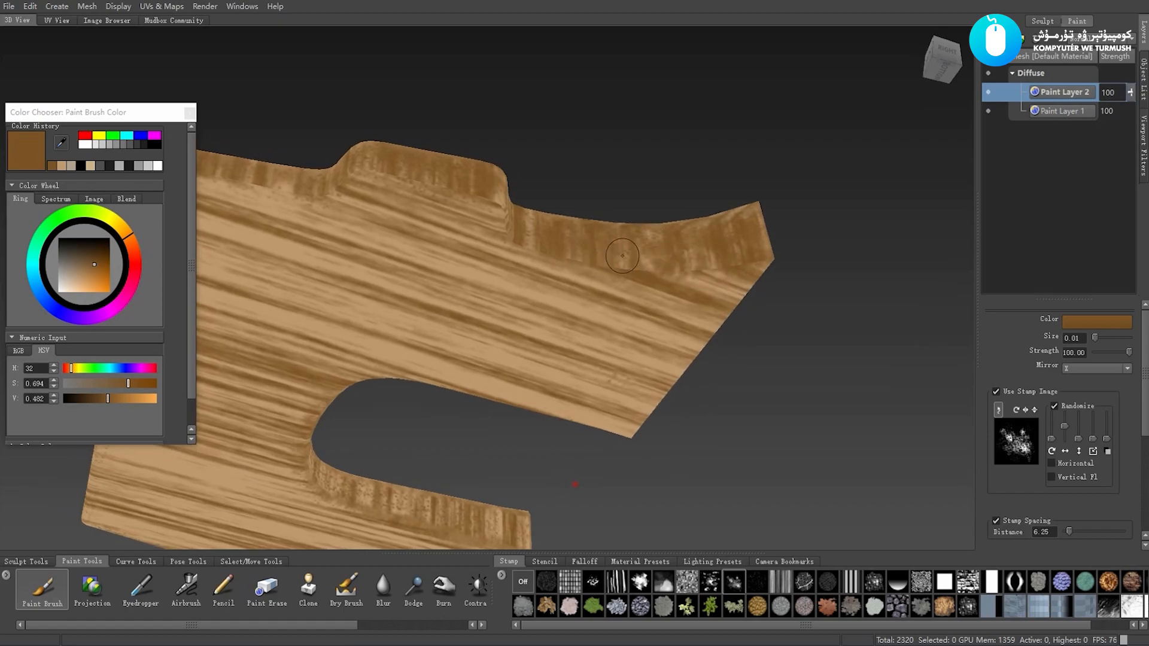
key(9)
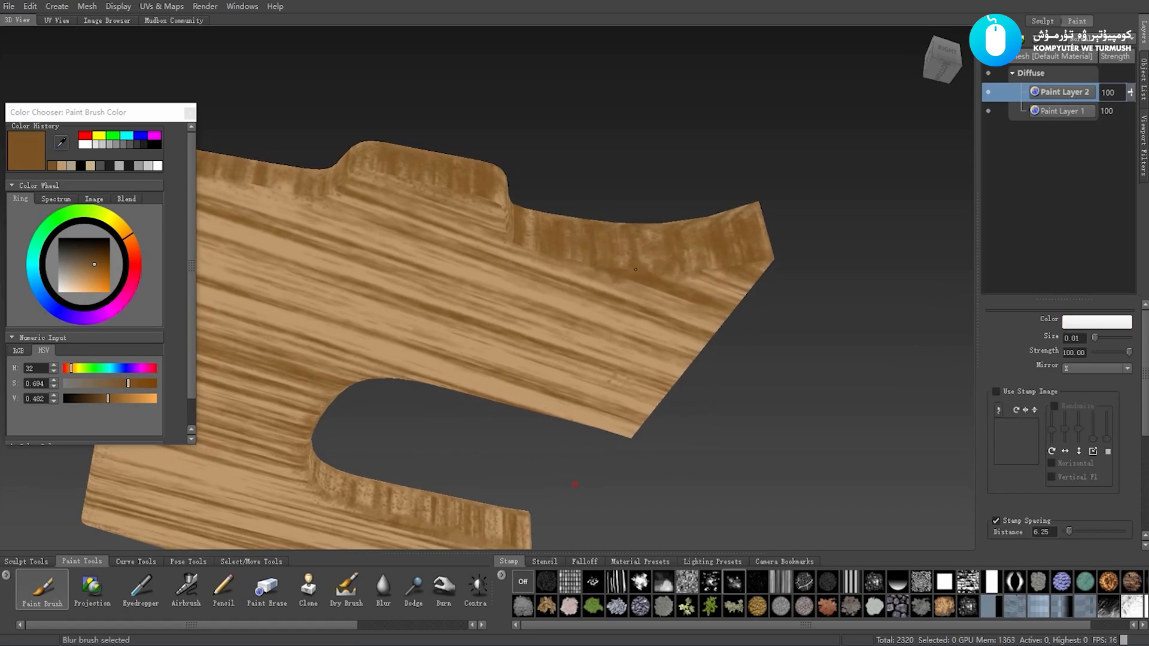
key(1)
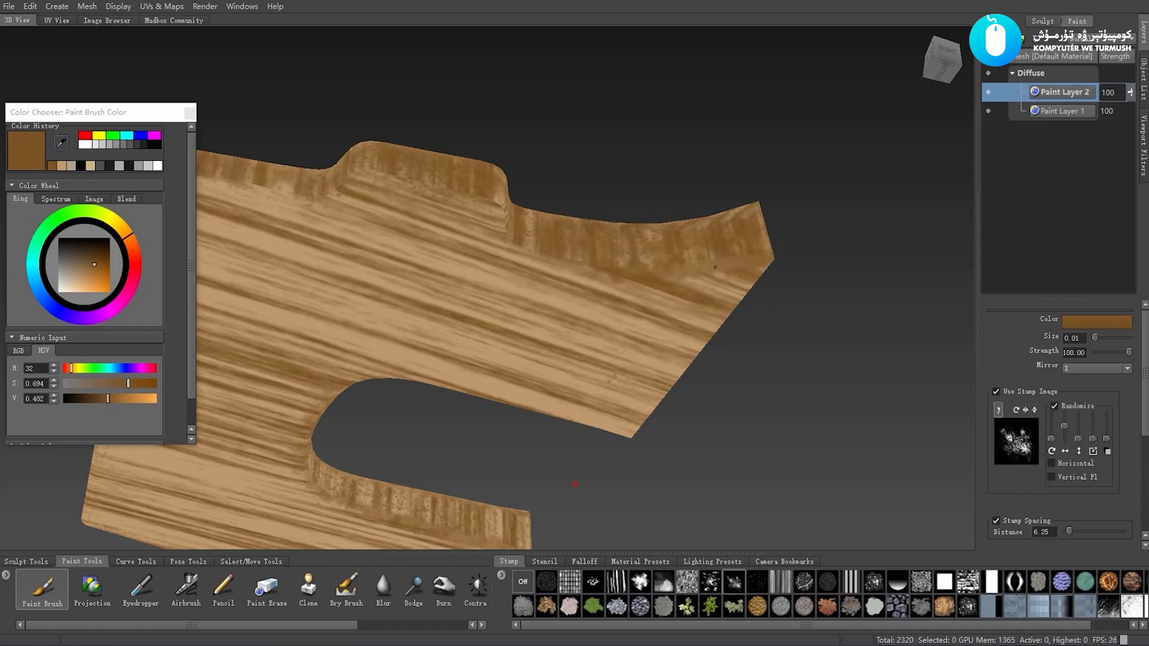
Continue the splattered brown along the outer edge past the rounded protrusion, blurring the transition into the top face
mouse_move(687, 269)
alt+mouse_down()
mouse_move(596, 238)
mouse_move(452, 257)
alt+mouse_up()
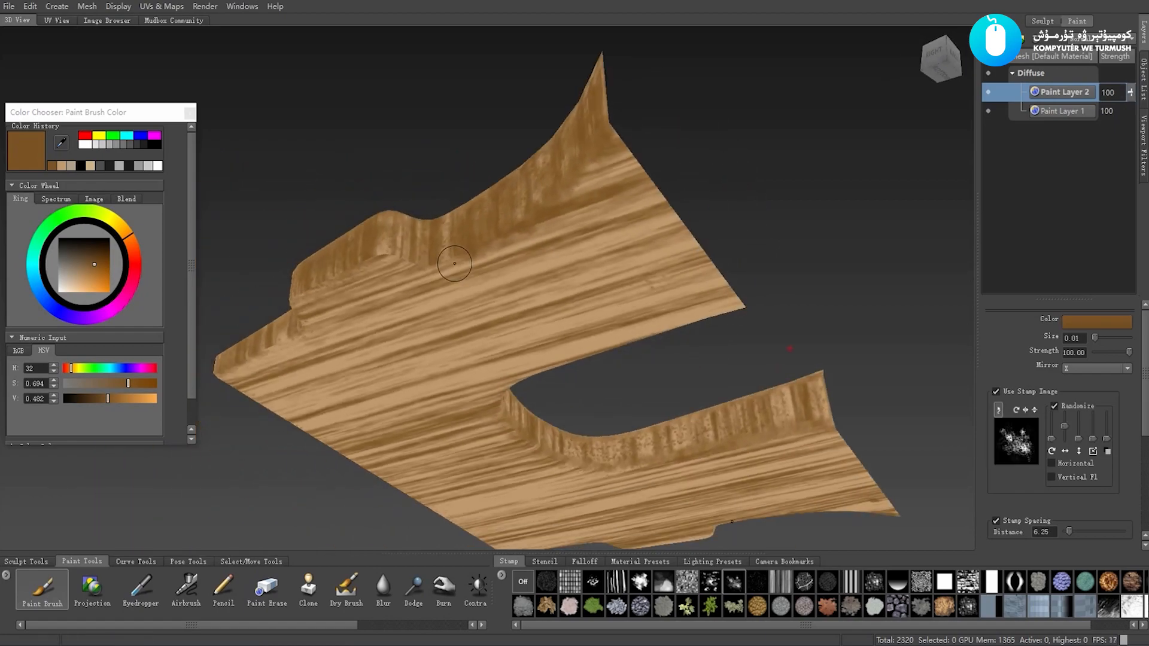
key(9)
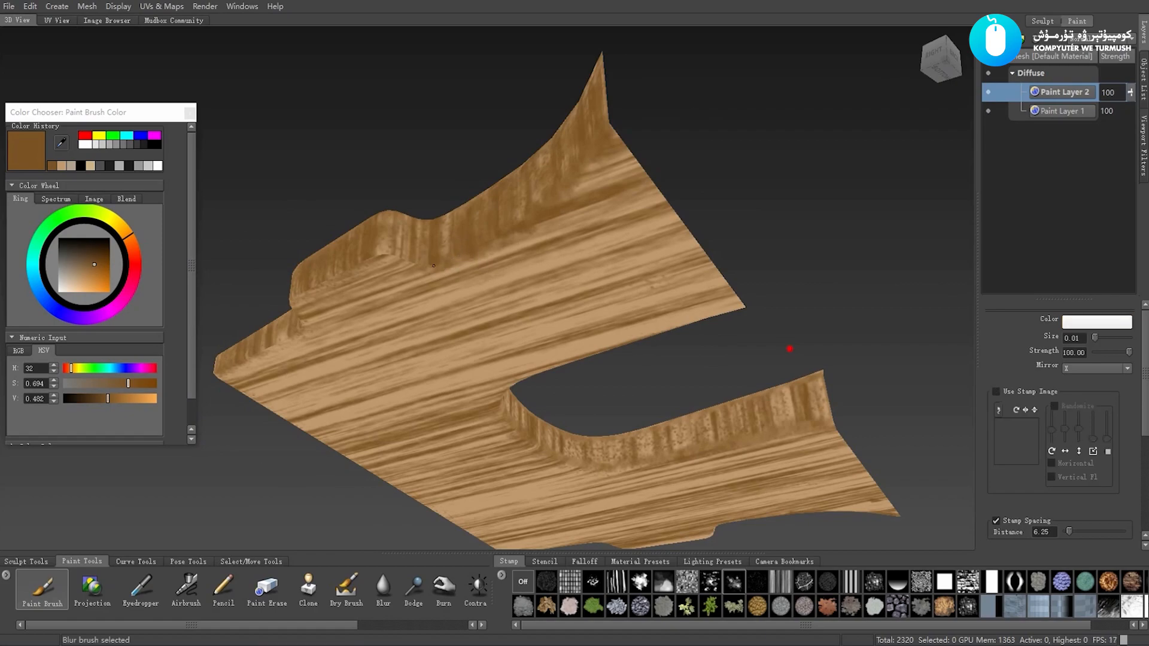
alt+drag(426, 261, 404, 263)
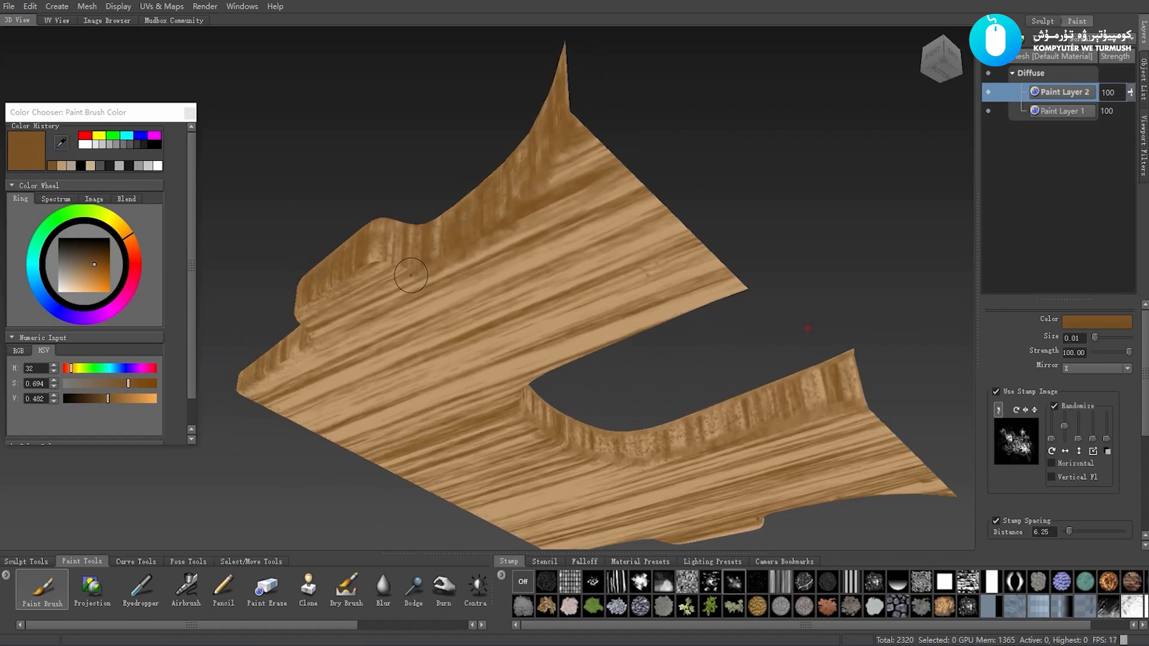
mouse_move(374, 264)
mouse_down()
mouse_move(417, 230)
mouse_move(442, 227)
mouse_up()
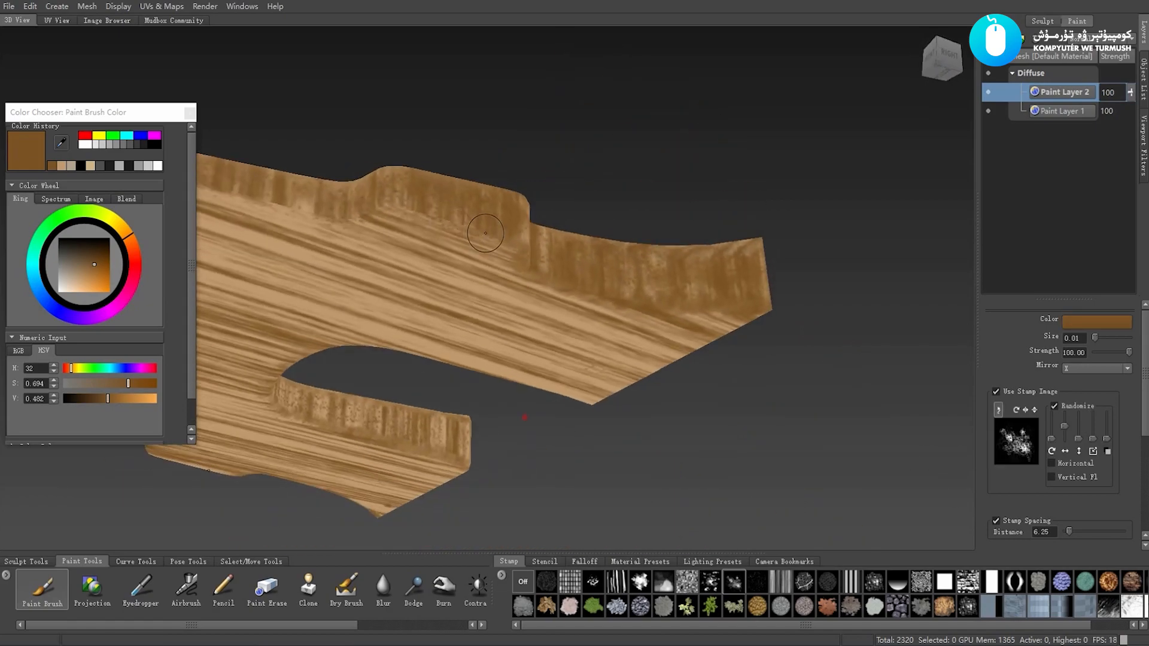
key(shift)
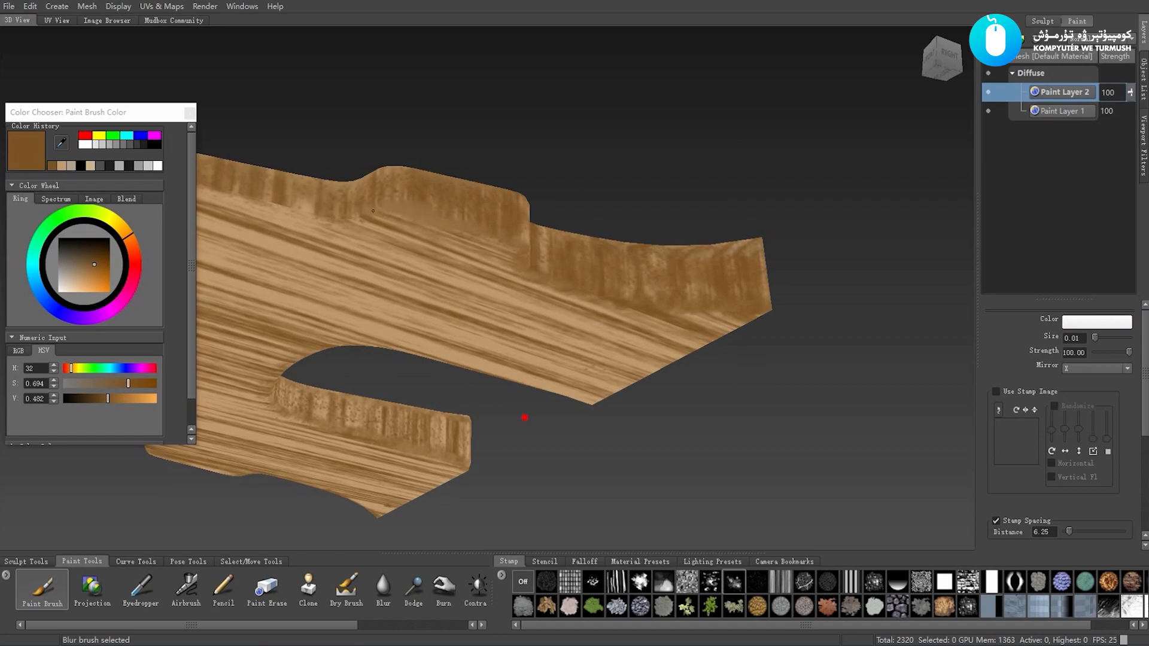
shift+drag(318, 215, 288, 208)
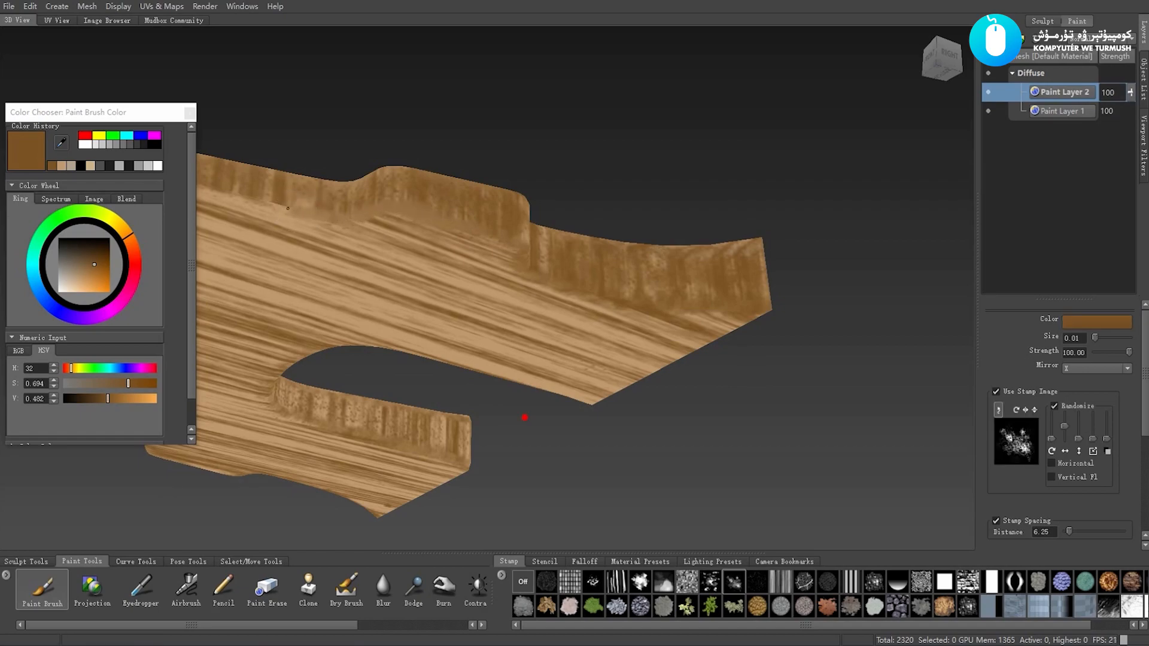
drag(414, 206, 429, 218)
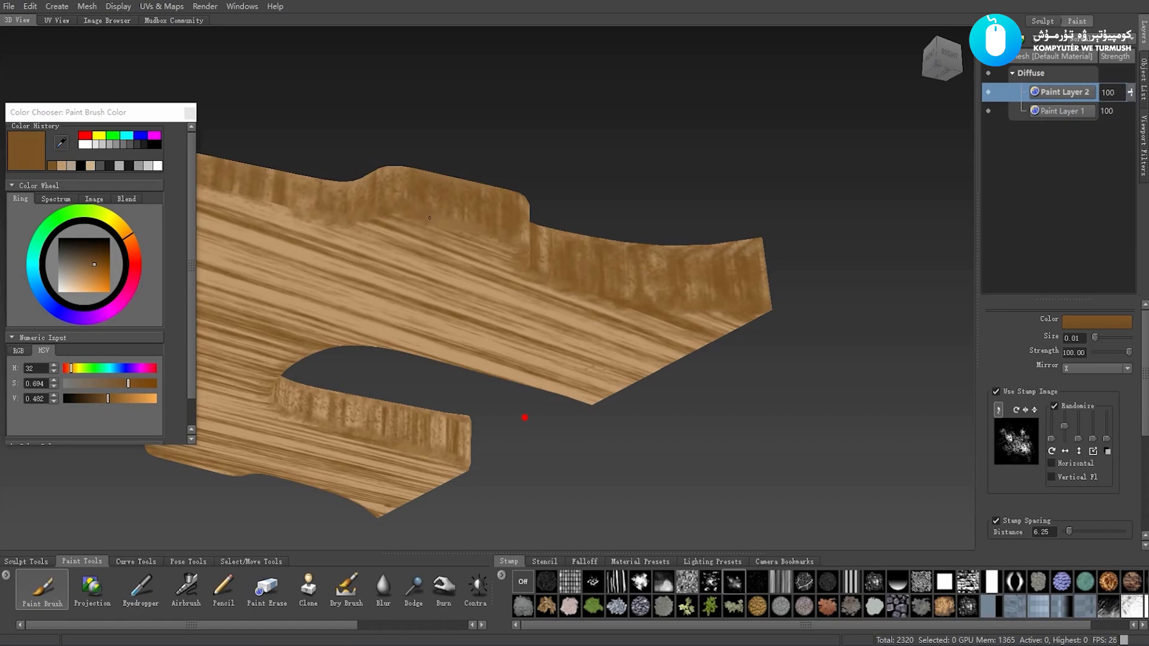
Extend the splattered brown along the outer edge from the protrusion to the bridge's far corner and blur it
alt+drag(441, 197, 554, 231)
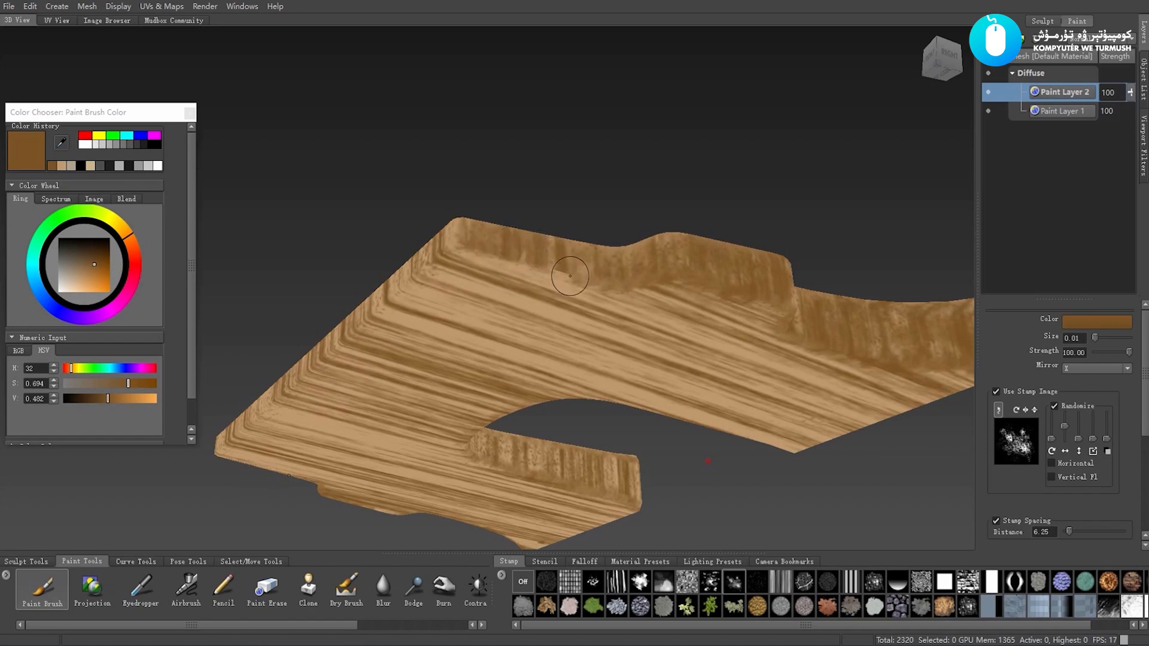
key(9)
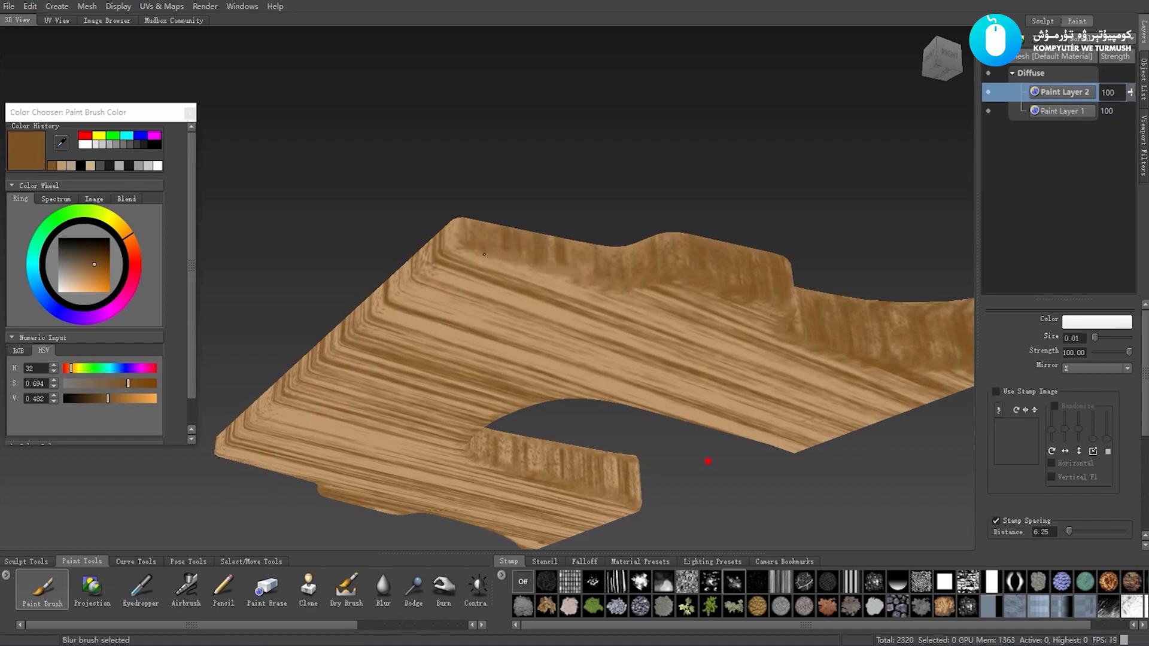
key(1)
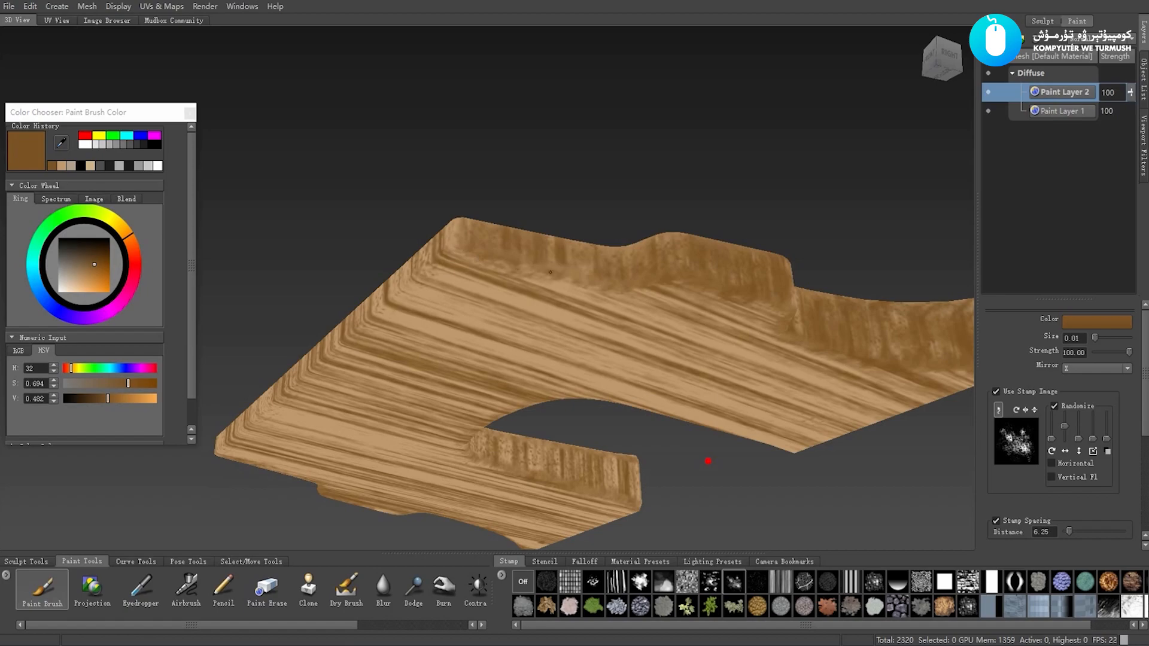
Turn off mirroring for the paint brush, with the bridge's top face in view
mouse_move(598, 274)
alt+mouse_down()
mouse_move(608, 279)
mouse_move(551, 346)
mouse_move(446, 299)
alt+mouse_up()
scroll(559, 306, down, 5)
mouse_move(460, 230)
alt+mouse_down()
mouse_move(451, 307)
mouse_move(549, 313)
alt+mouse_up()
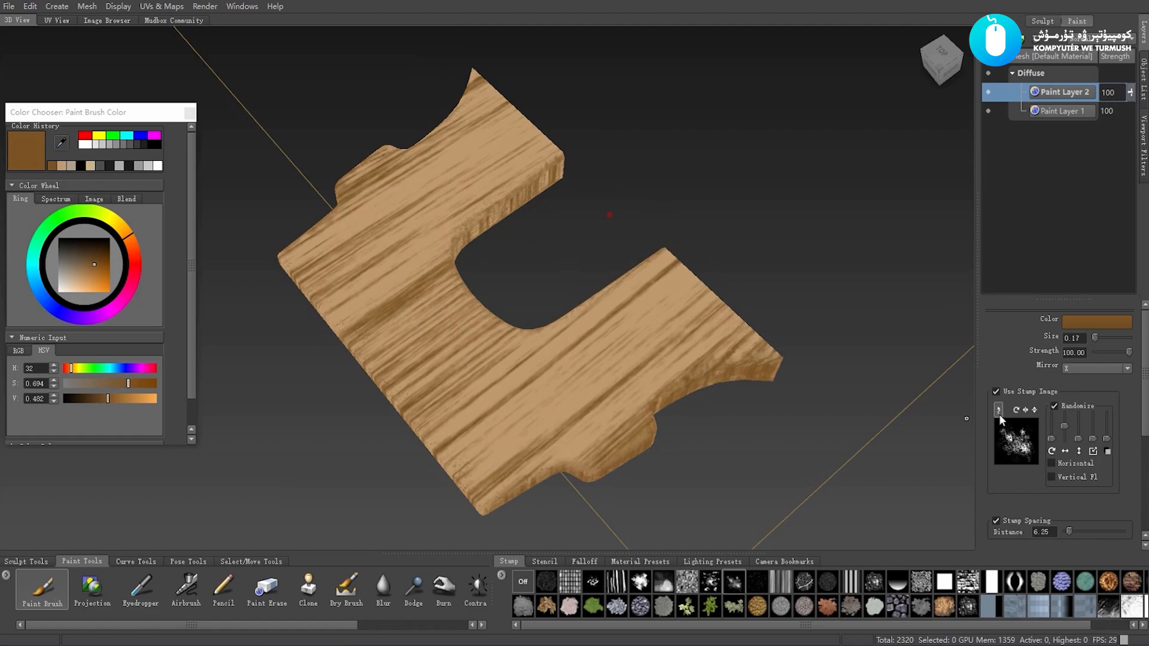
click(1087, 369)
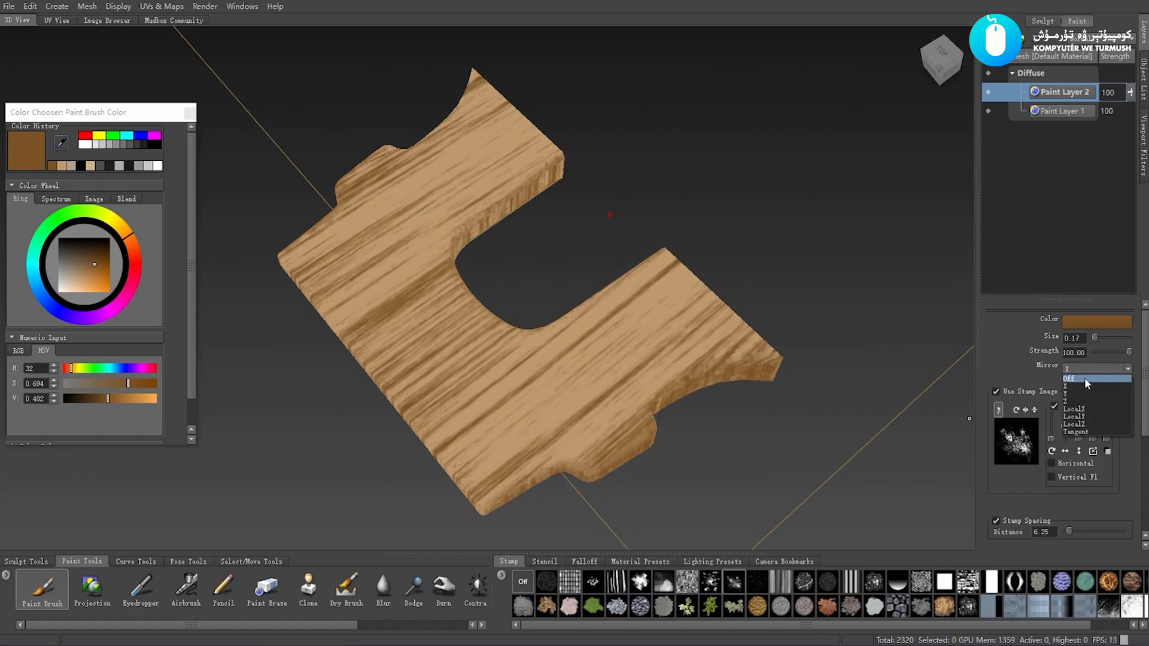
click(1083, 378)
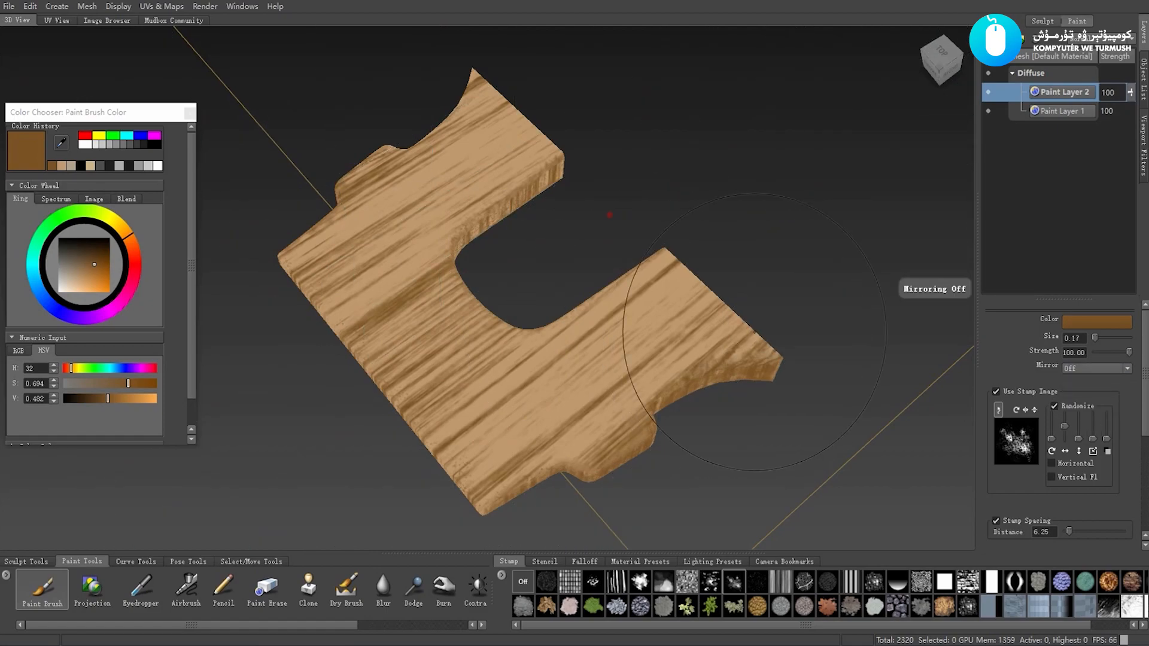
mouse_move(643, 368)
mouse_down()
mouse_move(635, 335)
mouse_move(660, 320)
mouse_up()
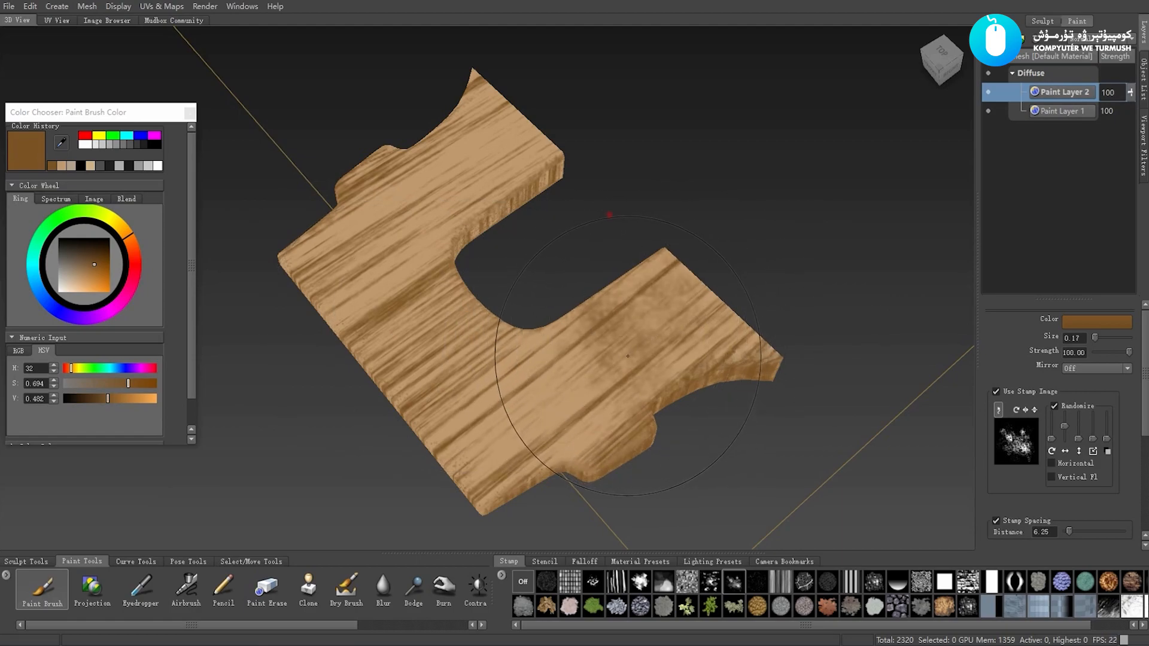
key(ctrl+z)
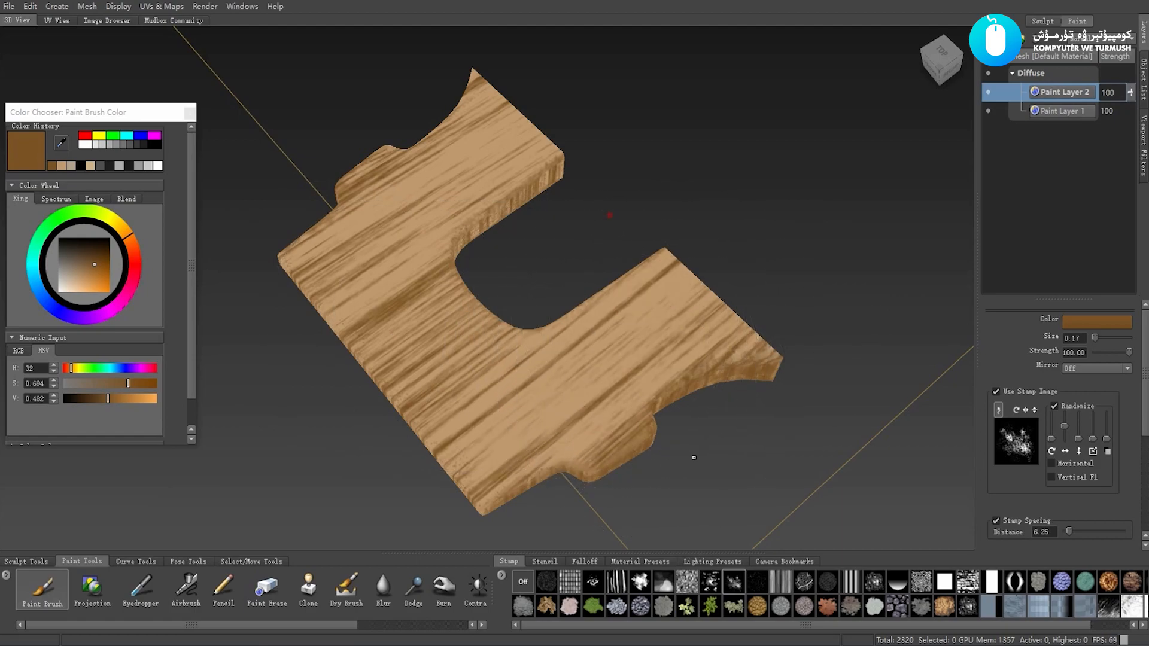
click(759, 579)
mouse_move(627, 345)
mouse_down()
mouse_move(583, 407)
mouse_move(542, 405)
mouse_move(534, 390)
mouse_up()
key(ctrl+z)
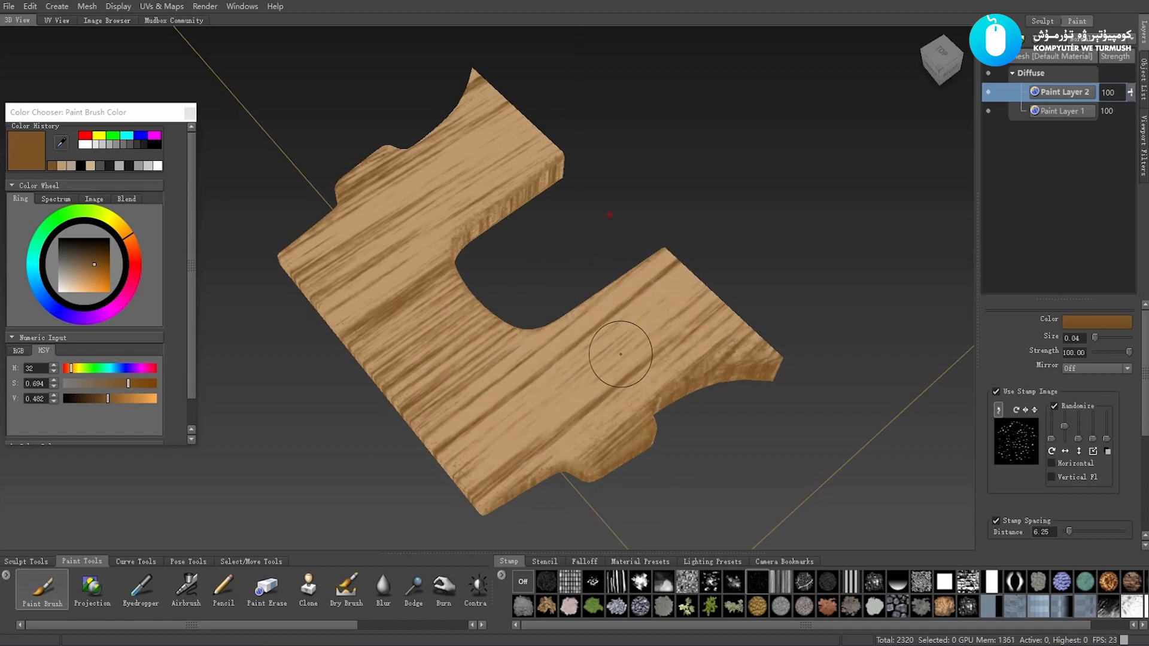
Paint subtle splattered brown patches over both arms of the bridge's top face with the clustered splatter stamp at size 0.07
click(732, 580)
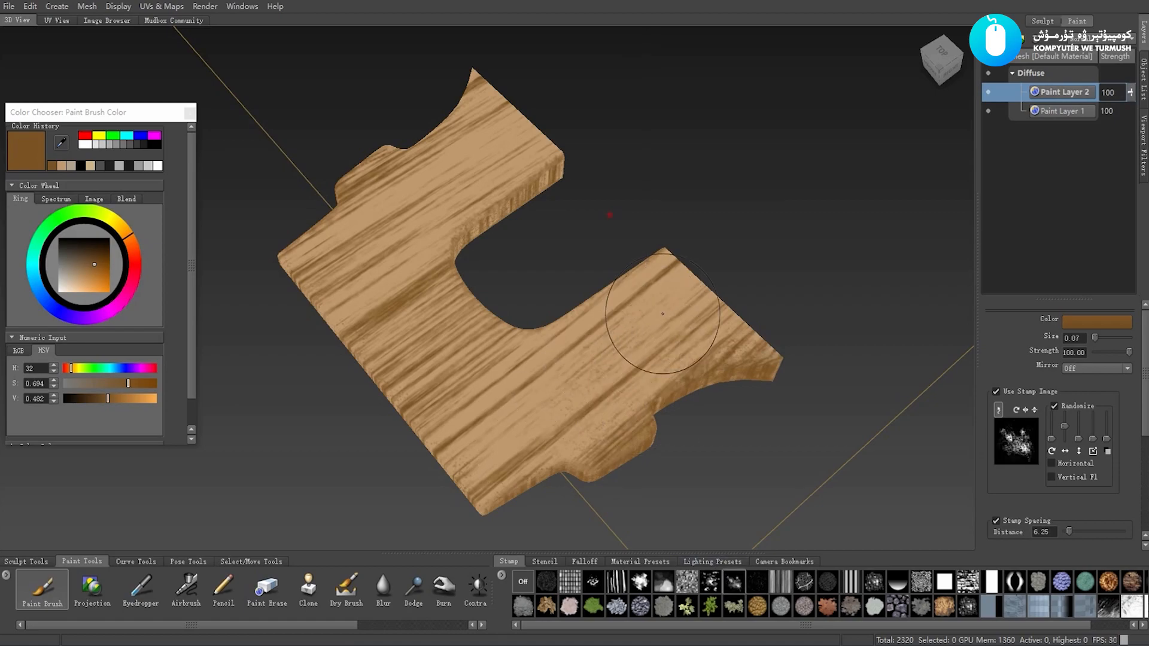
click(655, 282)
mouse_move(656, 278)
mouse_down()
mouse_move(718, 326)
mouse_move(654, 333)
mouse_up()
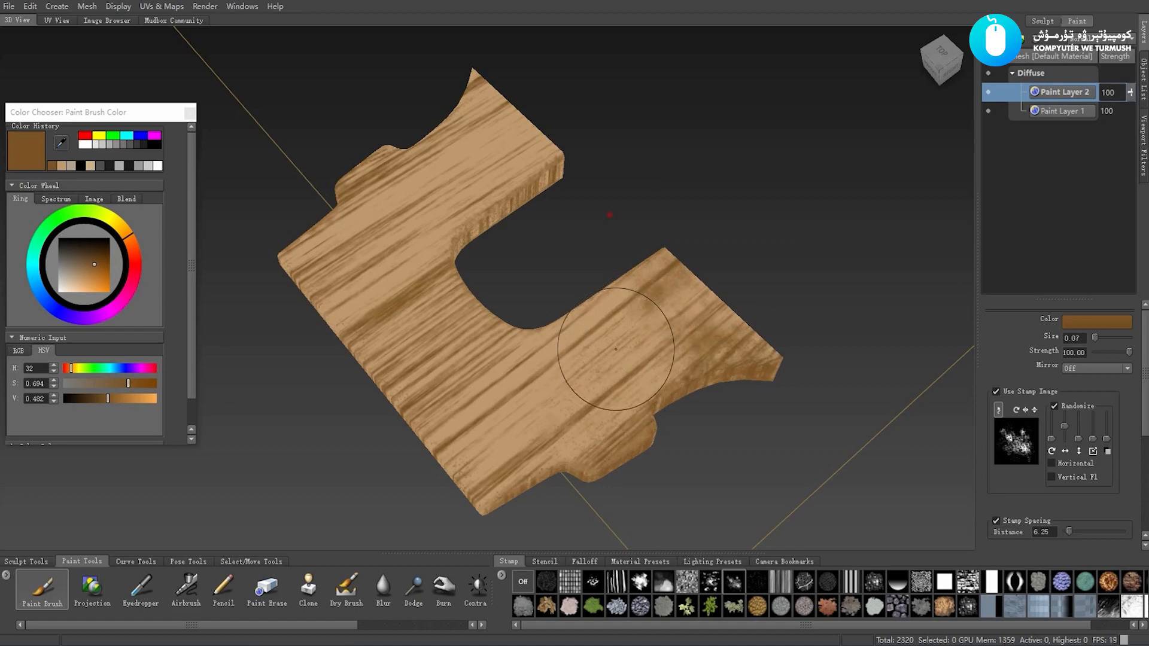
mouse_move(551, 410)
alt+mouse_down()
mouse_move(515, 426)
mouse_move(470, 397)
alt+mouse_up()
drag(446, 173, 395, 216)
drag(361, 259, 386, 288)
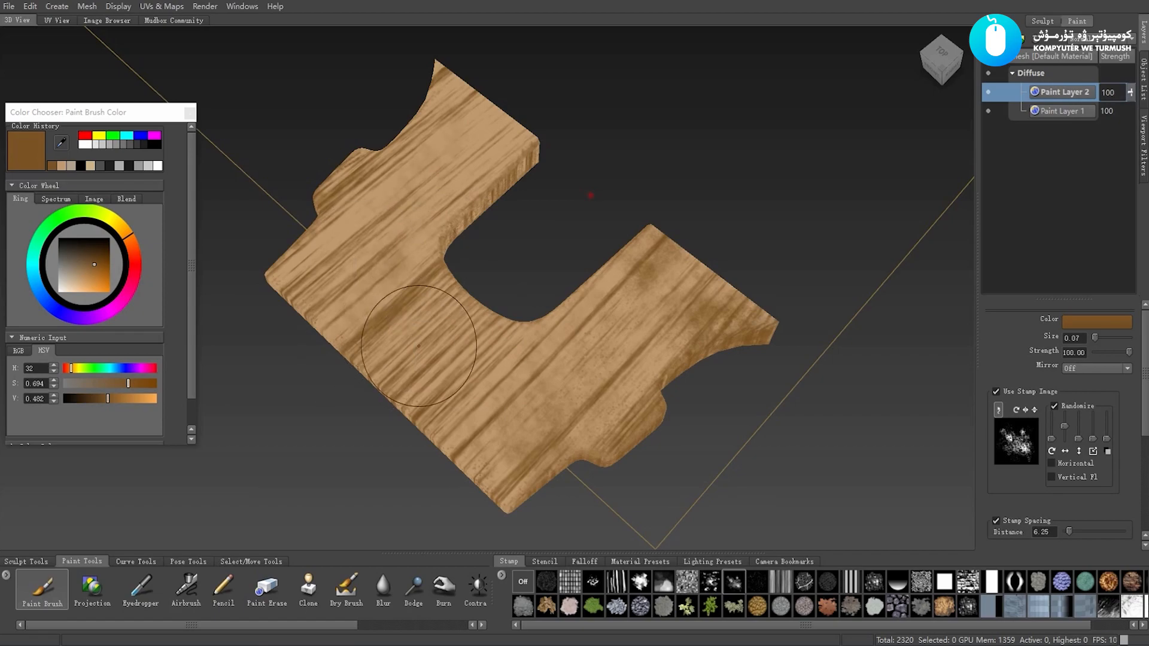
Add splattered brown patches across the bridge's opposite flat face with the same stamp at size 0.07
alt+drag(396, 333, 421, 350)
mouse_move(472, 405)
alt+mouse_down()
mouse_move(508, 197)
mouse_move(589, 248)
mouse_move(703, 256)
mouse_move(544, 207)
mouse_move(554, 144)
alt+mouse_up()
click(632, 108)
click(489, 165)
click(566, 64)
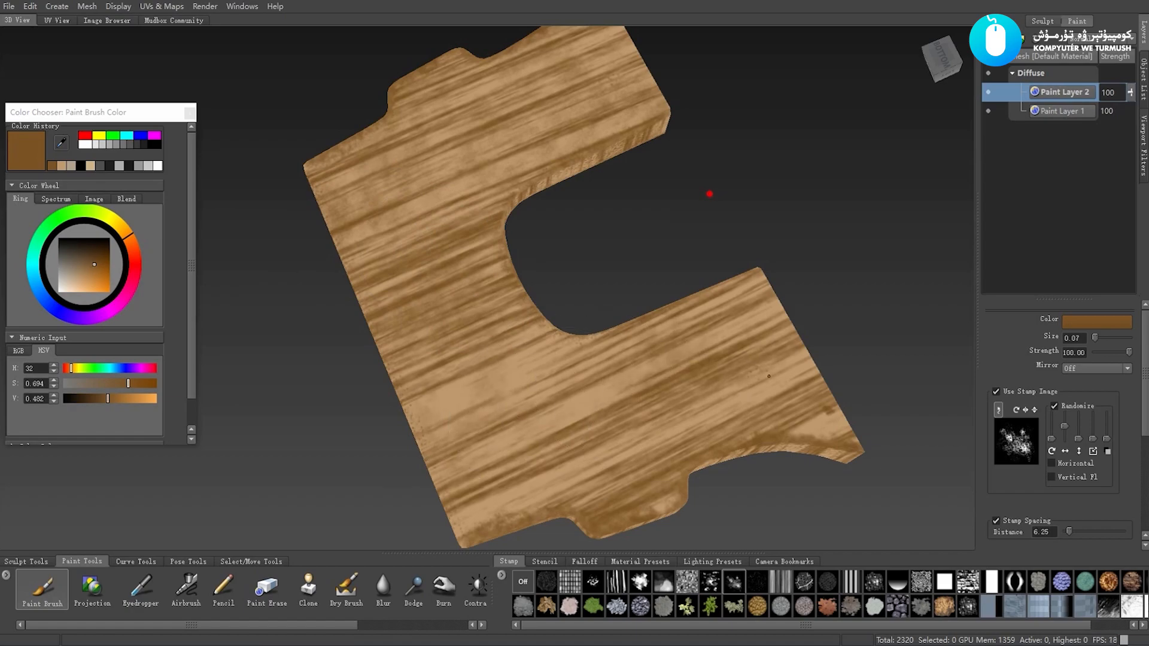
mouse_move(450, 359)
alt+mouse_down()
mouse_move(498, 396)
mouse_move(604, 257)
alt+mouse_up()
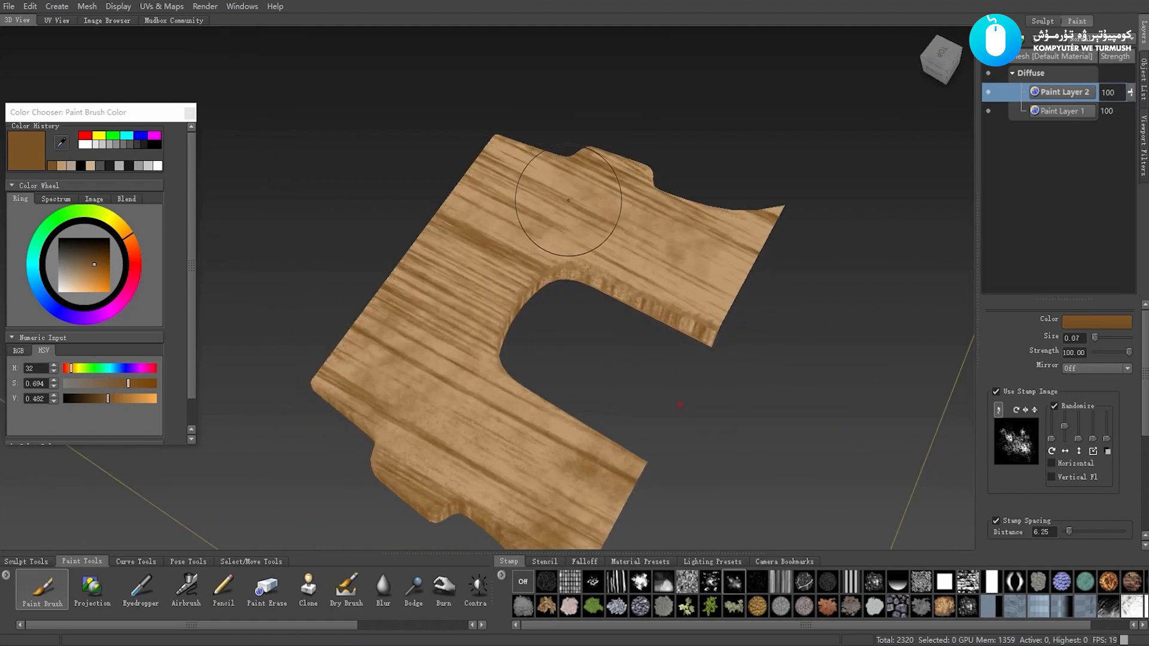
mouse_move(562, 251)
alt+mouse_down()
mouse_move(542, 301)
mouse_move(556, 311)
alt+mouse_up()
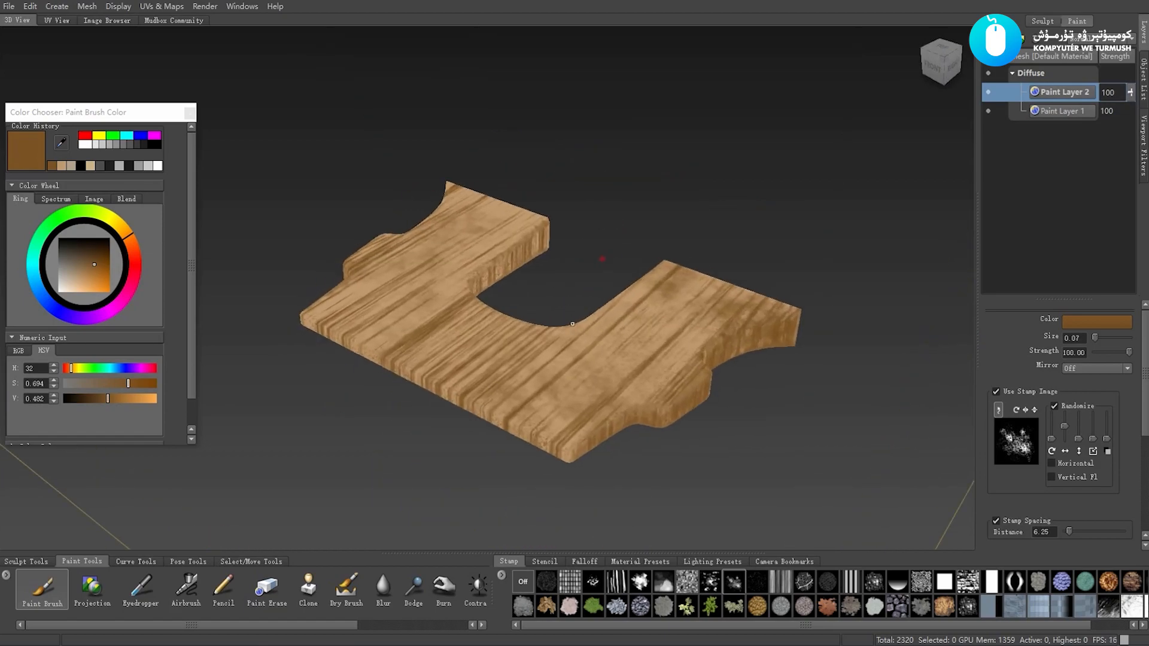
Compare the grain on the bridge with Paint Layer 2 lowered to strength 25, then restore the layer to 100
right_drag(842, 440, 823, 425)
mouse_move(825, 434)
alt+mouse_down()
mouse_move(767, 440)
mouse_move(740, 457)
mouse_move(682, 434)
alt+mouse_up()
drag(1132, 103, 1132, 145)
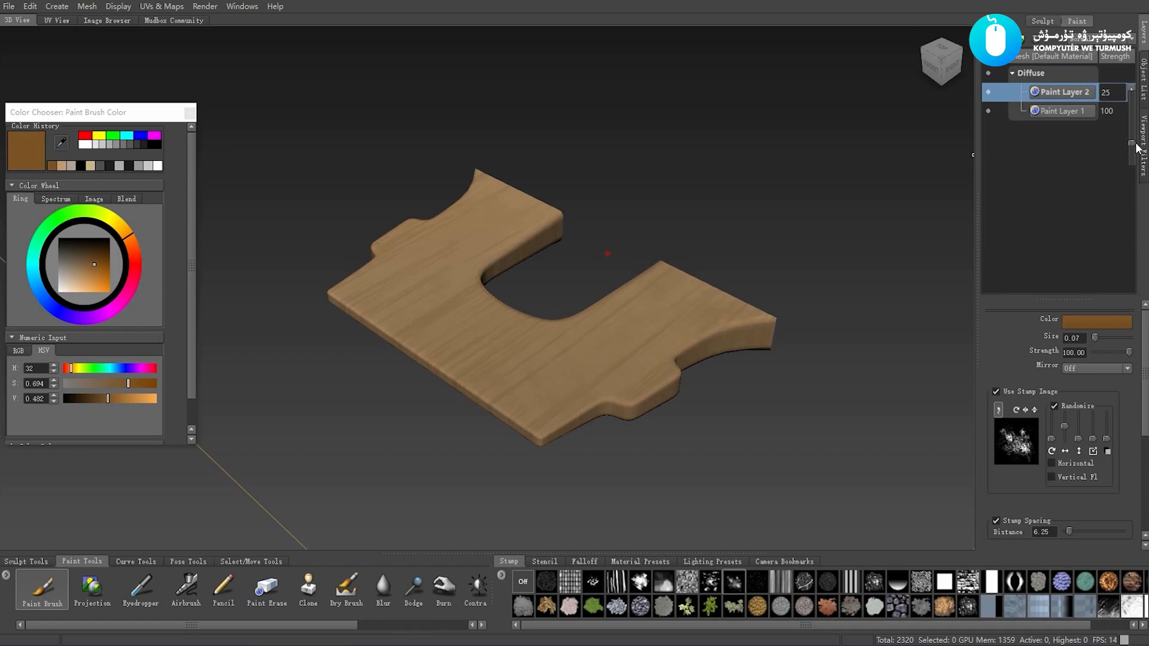
drag(1137, 142, 1138, 99)
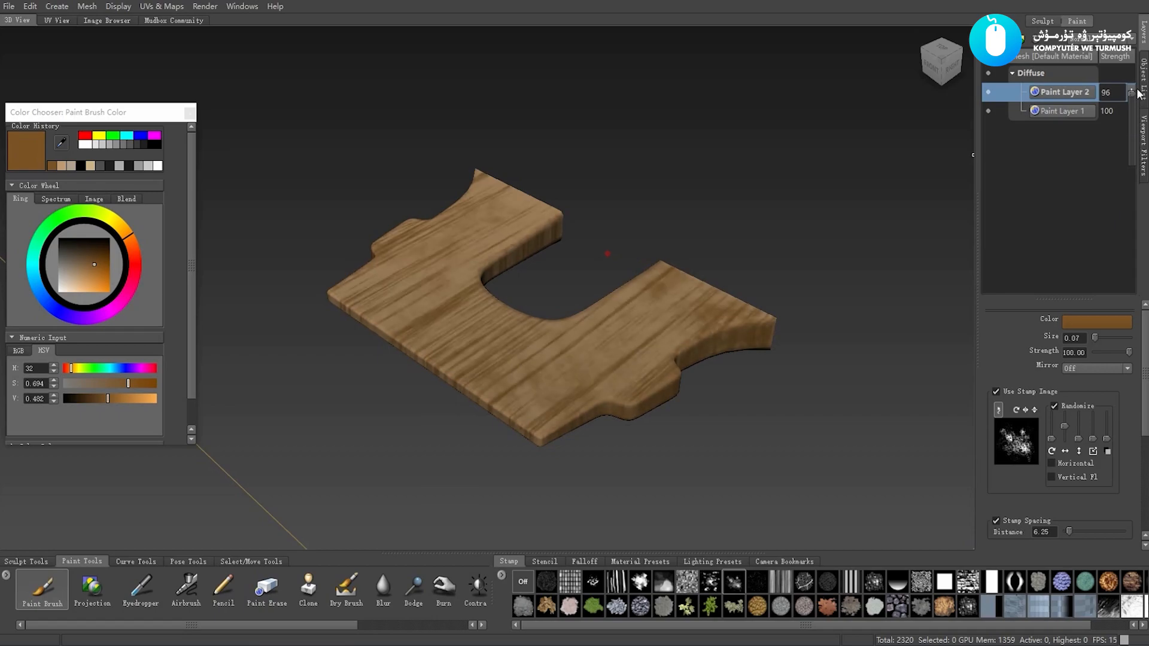
alt+drag(599, 263, 602, 285)
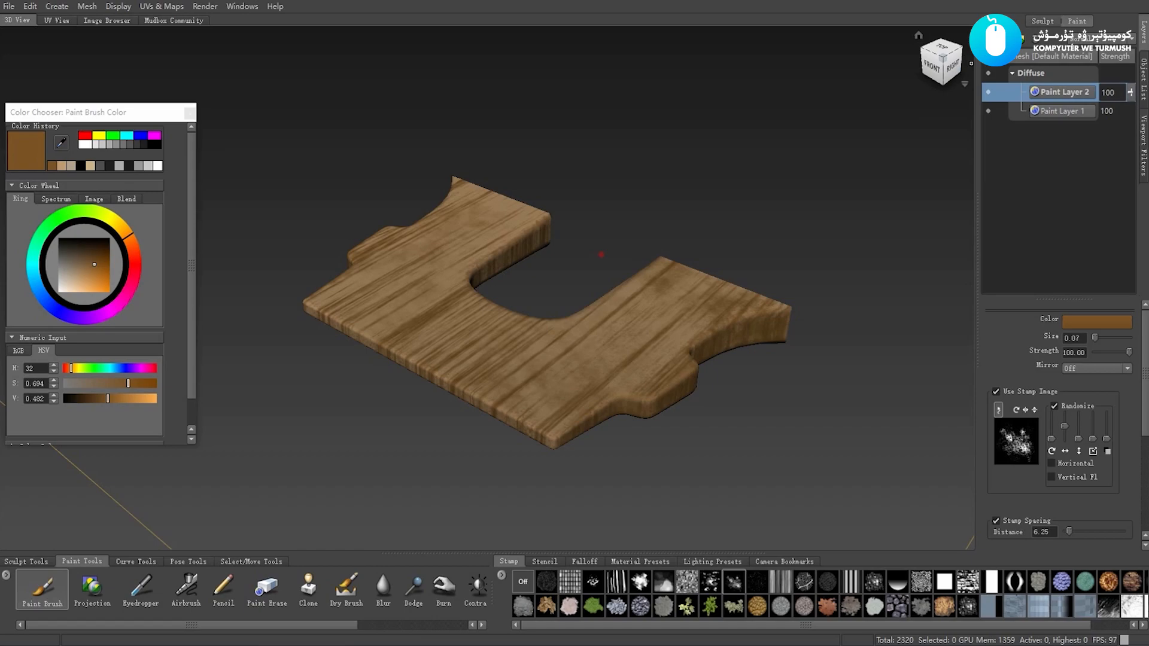
Create a 4096 TIFF [8 bit, RGBA] paint layer named Paint Layer 3 in the Bump Map channel
click(993, 39)
click(558, 334)
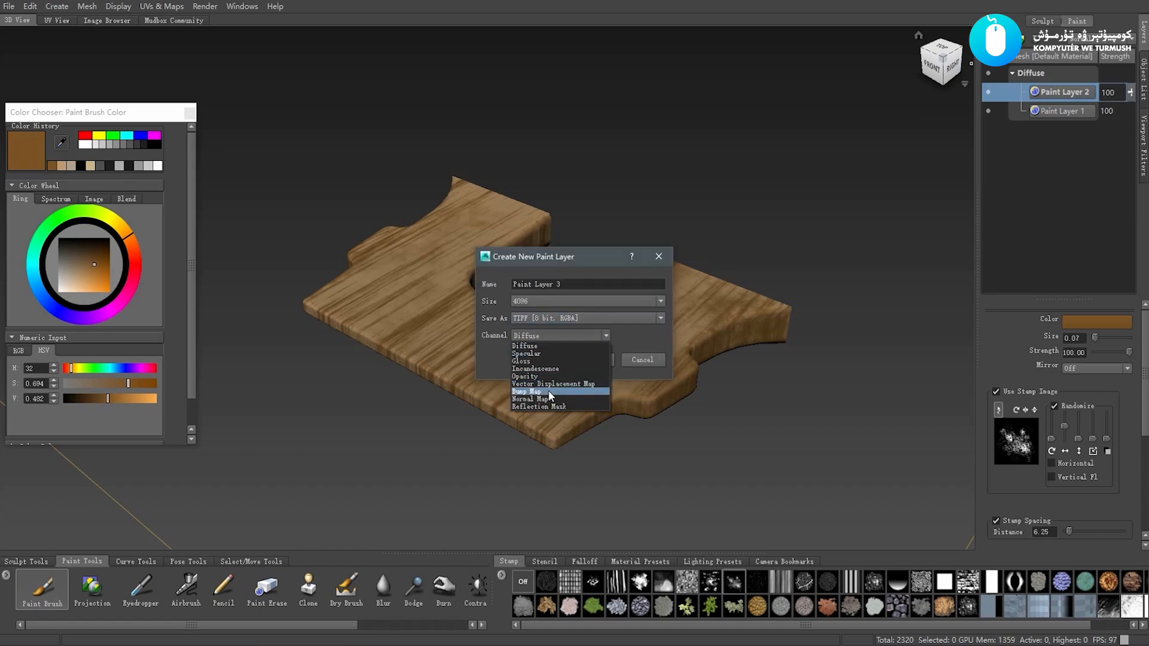
click(548, 391)
click(582, 361)
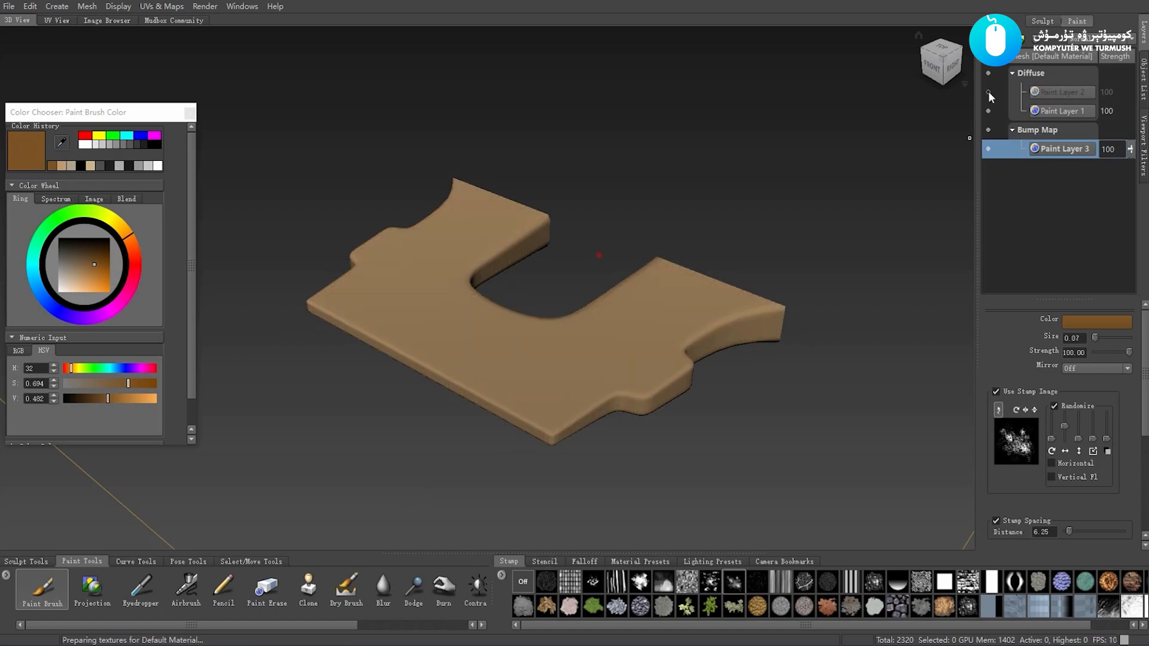
Duplicate Paint Layer 2 into the Bump Map channel and set the copy's strength to 10
alt+drag(604, 320, 625, 338)
scroll(625, 338, down, 1)
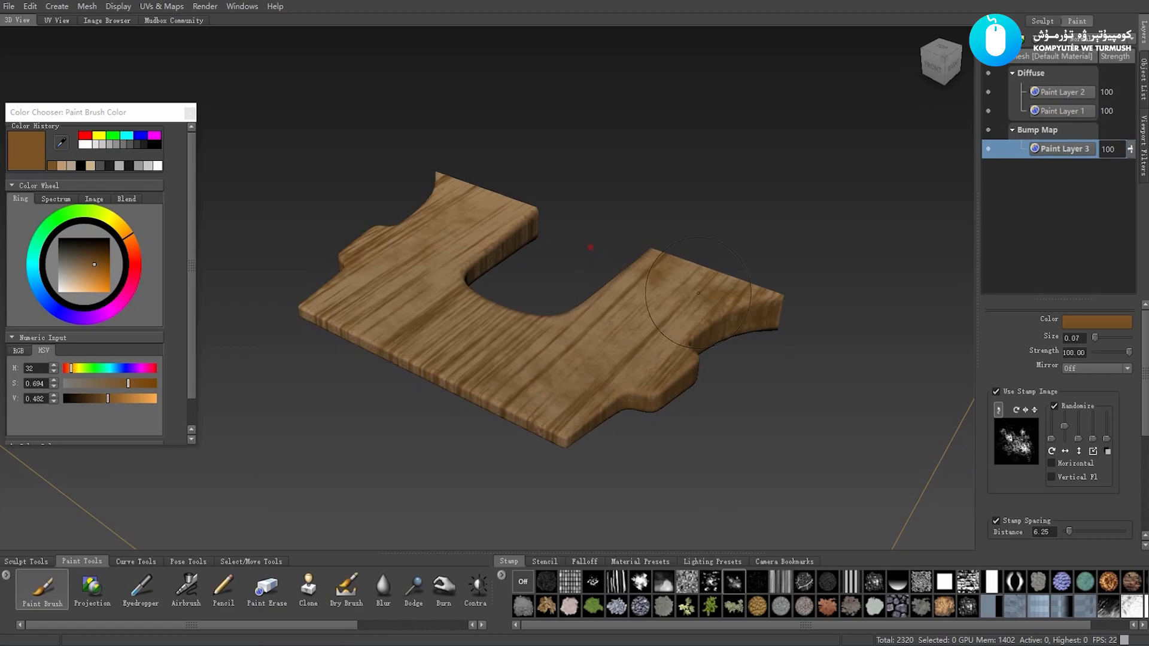
right_click(1070, 90)
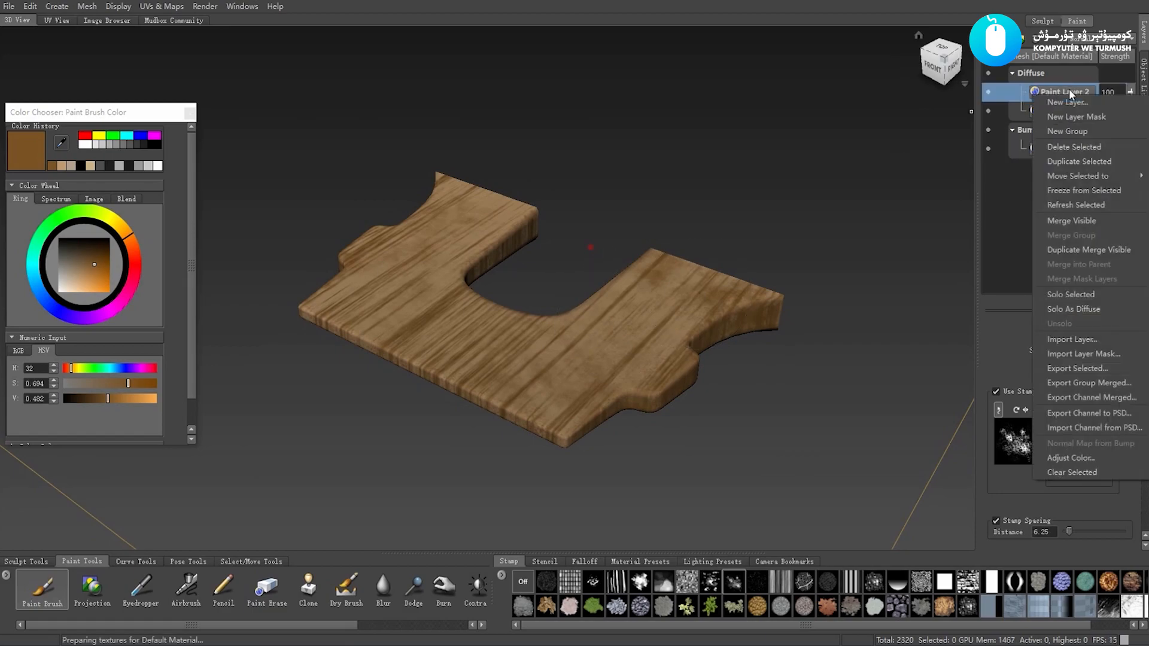
click(1062, 162)
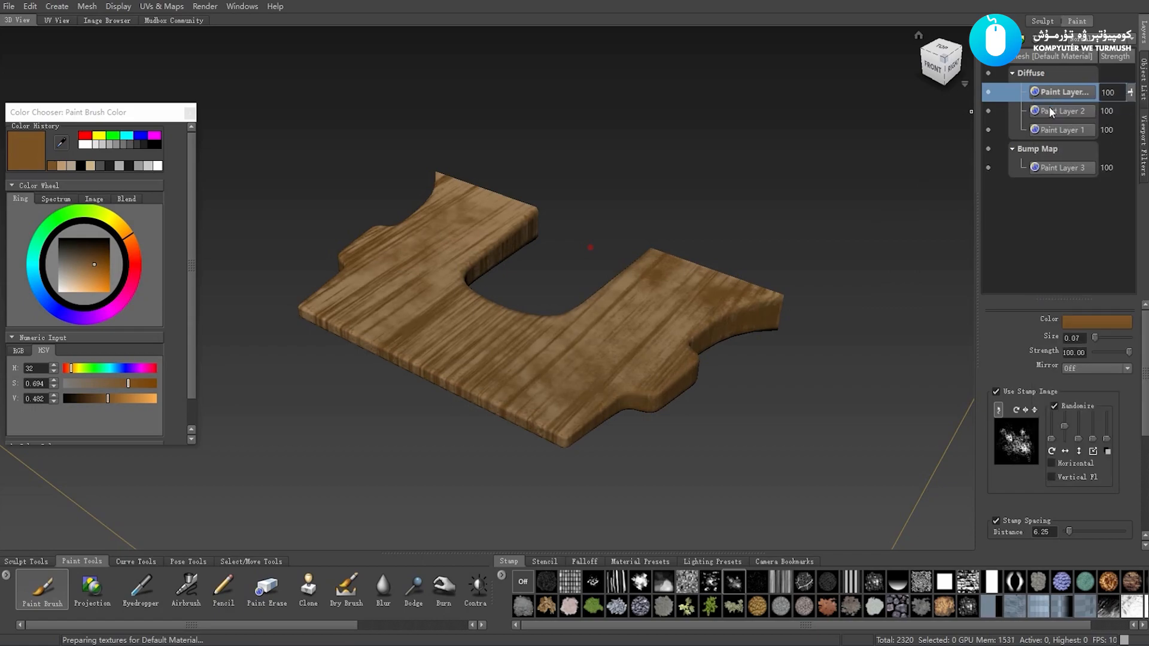
drag(1054, 92, 1054, 160)
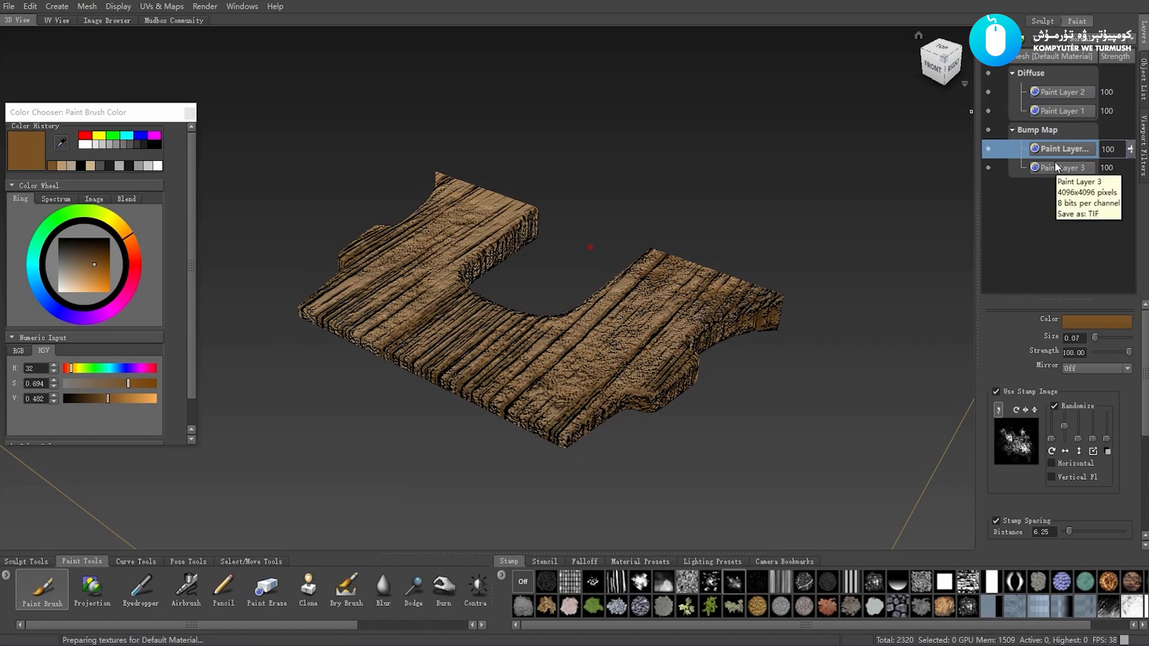
drag(1125, 147, 1131, 221)
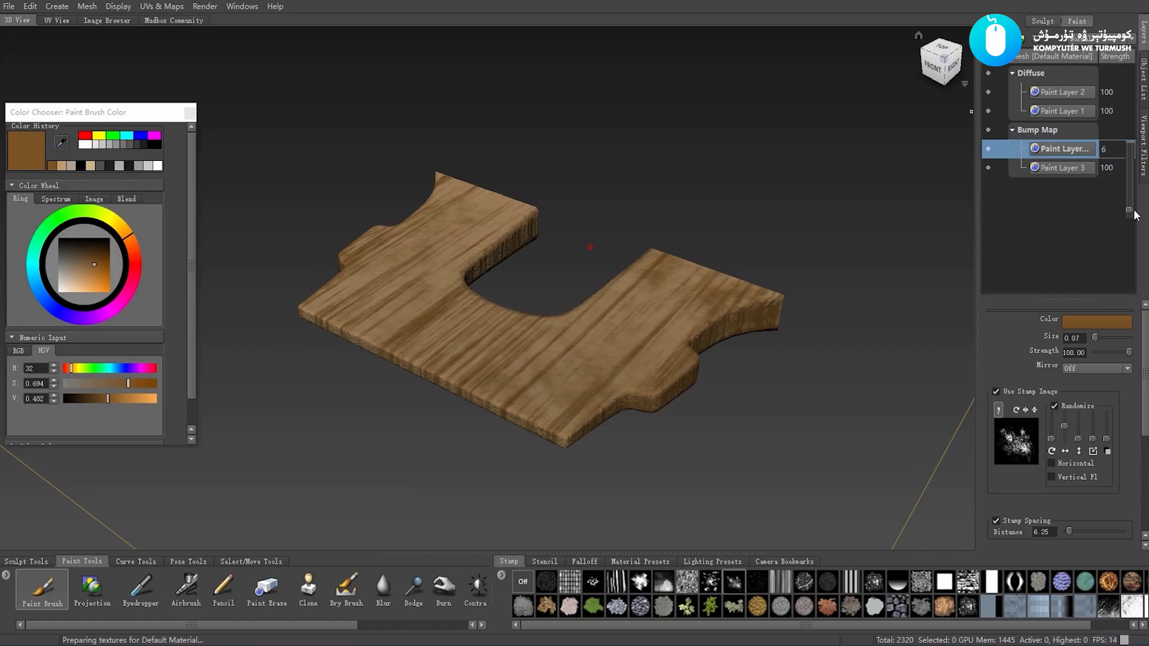
Examine the bump relief on the bridge's top face and sides, close up and alongside the bowl
scroll(669, 203, up, 3)
alt+drag(670, 202, 709, 321)
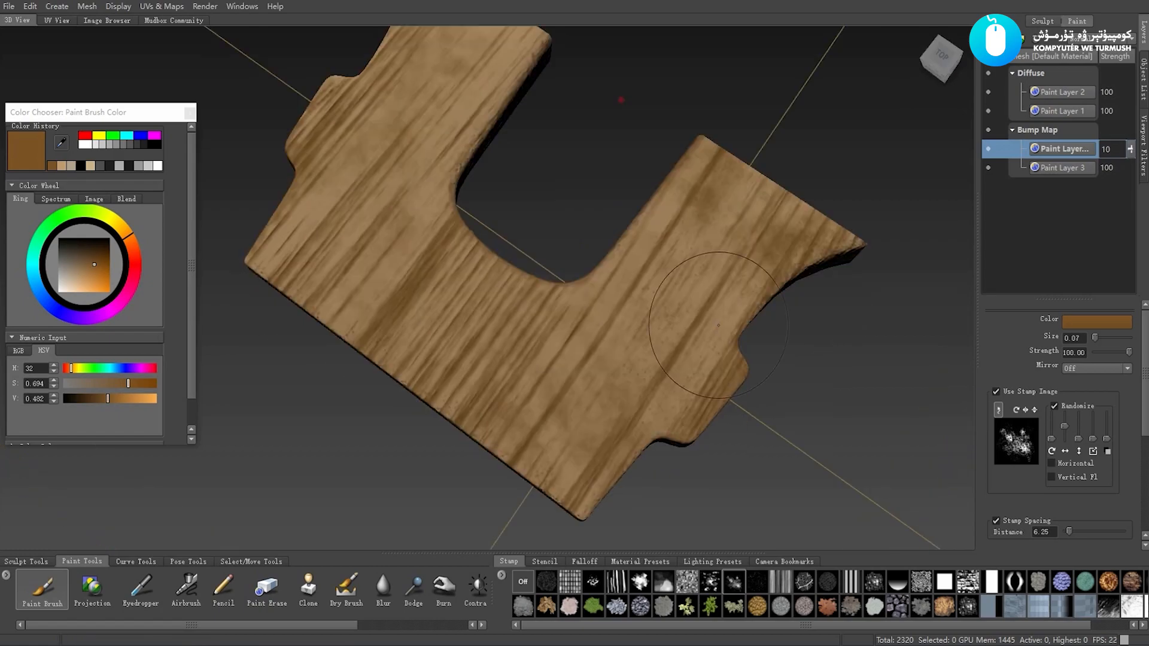
alt+middle_drag(694, 311, 671, 277)
alt+drag(671, 277, 425, 363)
scroll(487, 247, up, 3)
scroll(487, 247, down, 3)
scroll(499, 238, up, 2)
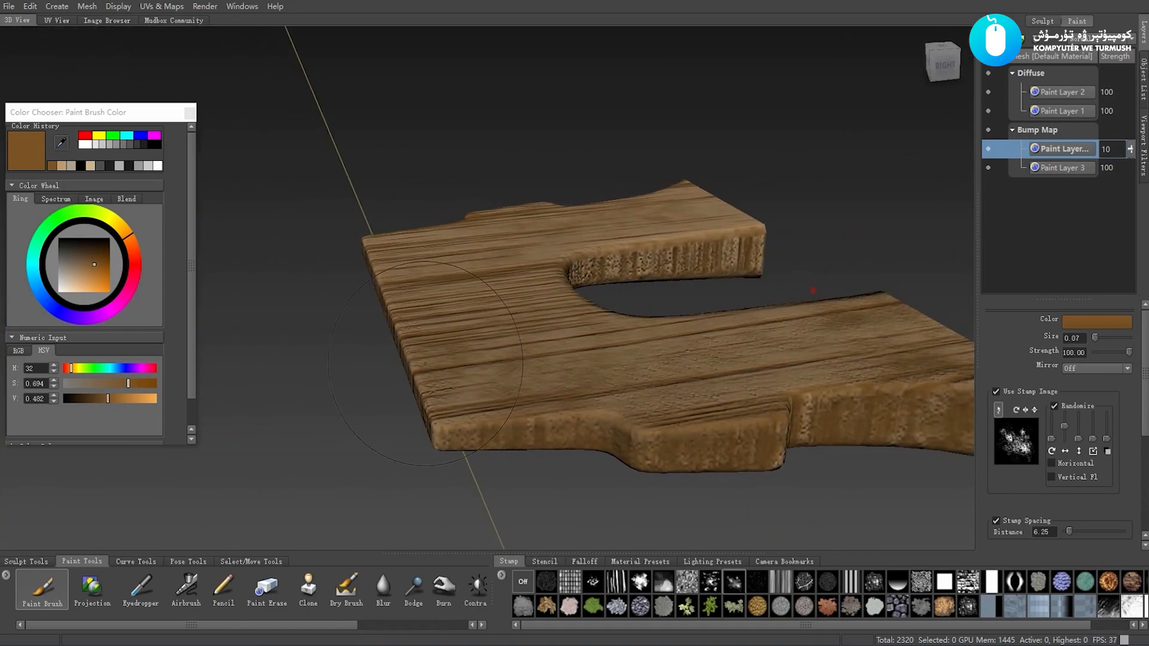
mouse_move(539, 354)
alt+mouse_down()
mouse_move(723, 342)
mouse_move(697, 324)
mouse_move(538, 348)
alt+mouse_up()
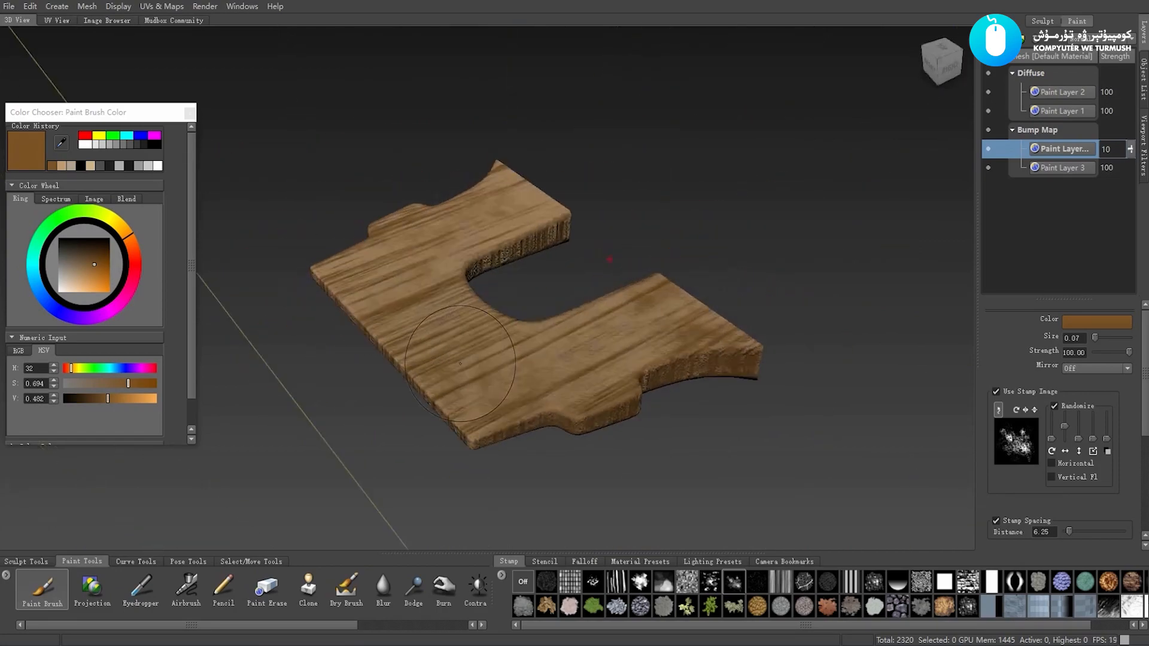
right_drag(497, 342, 436, 316)
scroll(457, 352, down, 2)
alt+drag(460, 355, 528, 359)
scroll(389, 393, down, 4)
alt+middle_drag(541, 323, 556, 289)
scroll(506, 380, up, 3)
scroll(556, 288, up, 2)
alt+drag(558, 289, 566, 279)
alt+middle_drag(627, 295, 570, 317)
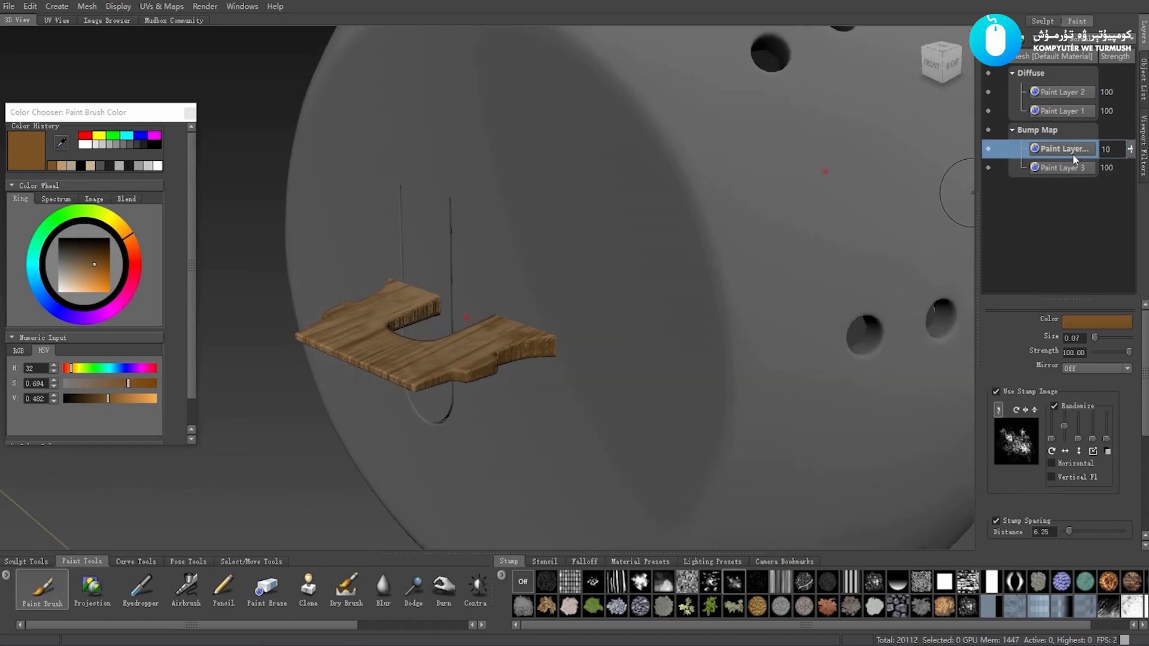
click(1068, 110)
right_click(1067, 110)
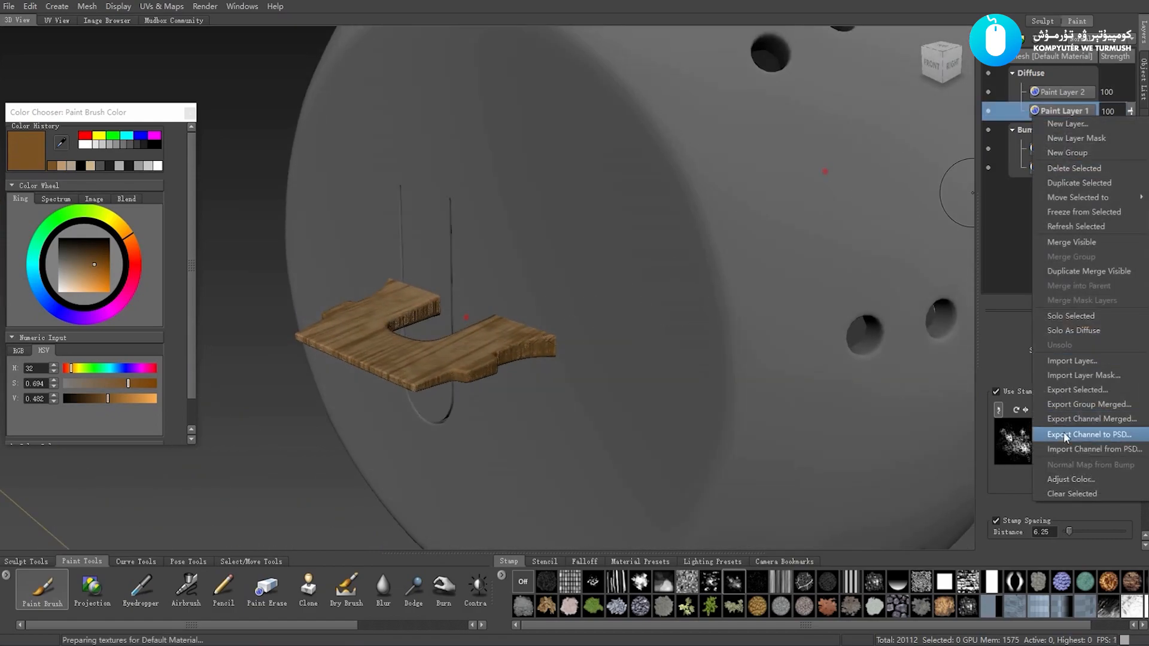
click(1082, 492)
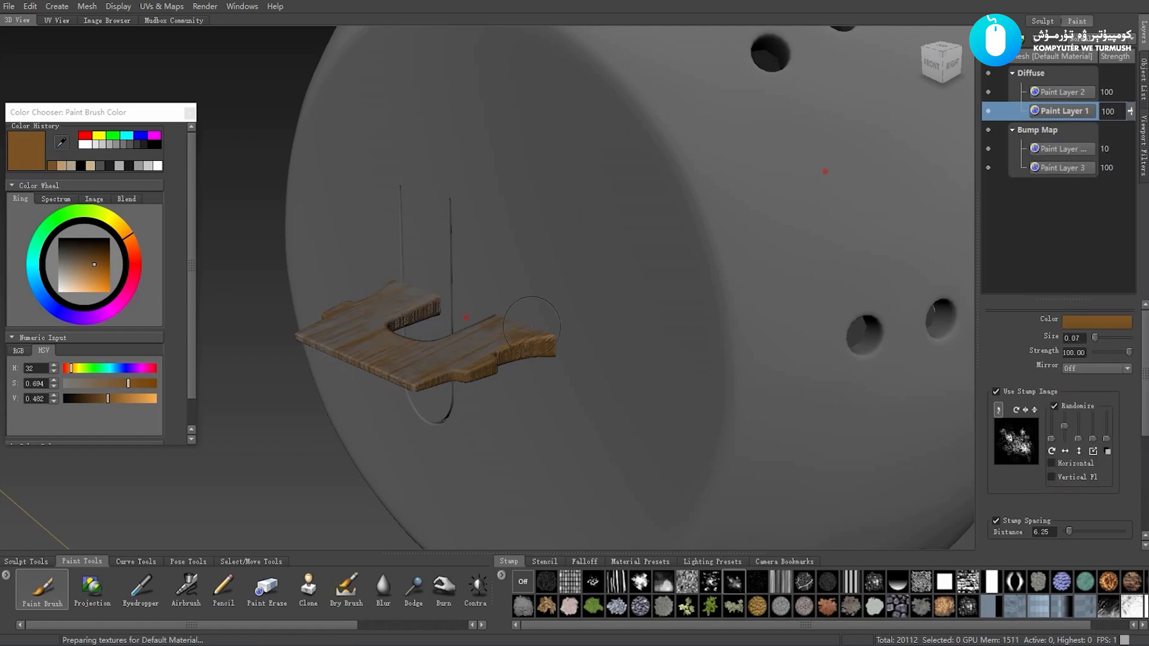
Brighten Paint Layer 1 with Adjust Color by bowing the RGB curve upward, and apply the adjustment
right_click(1070, 108)
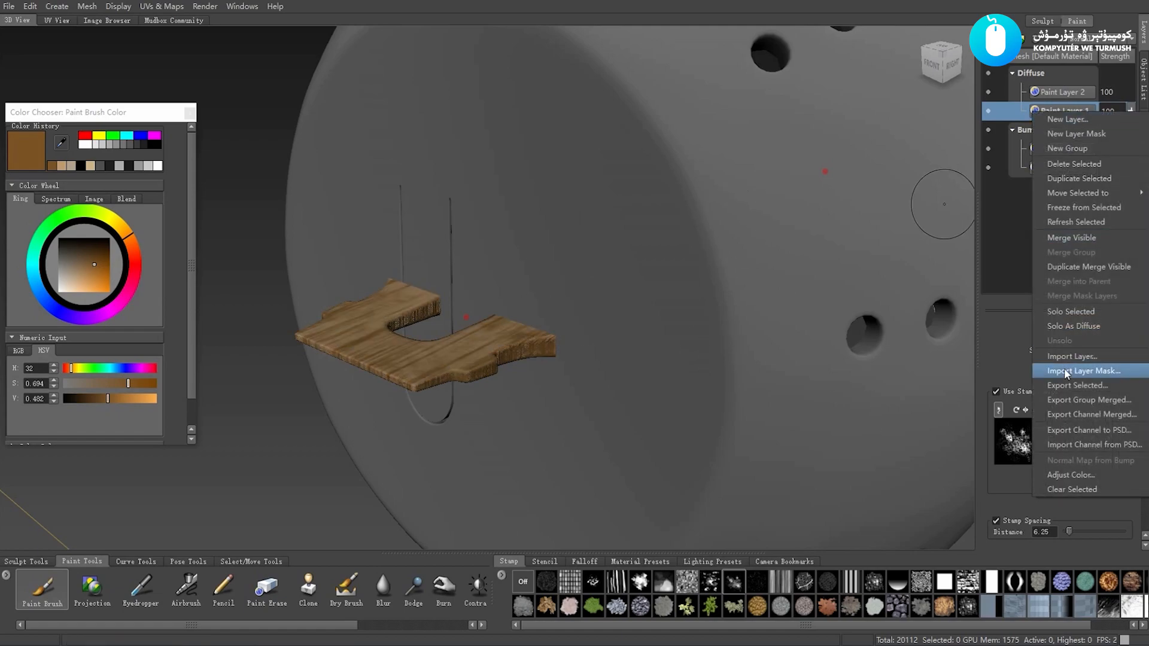
click(1070, 474)
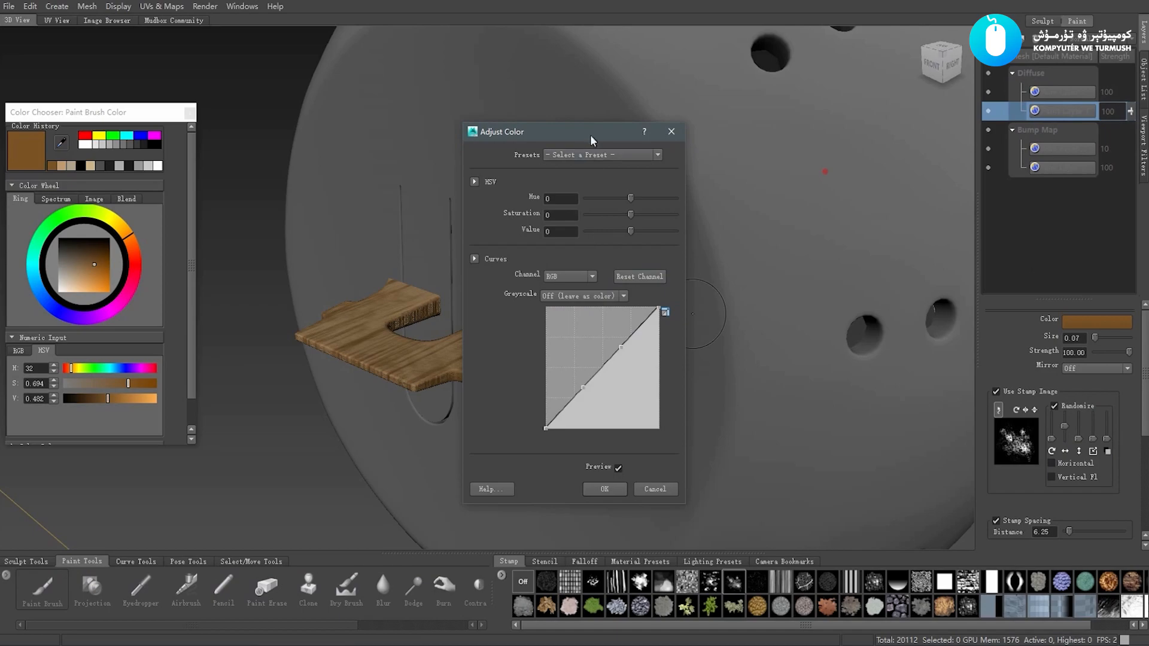
drag(585, 130, 730, 151)
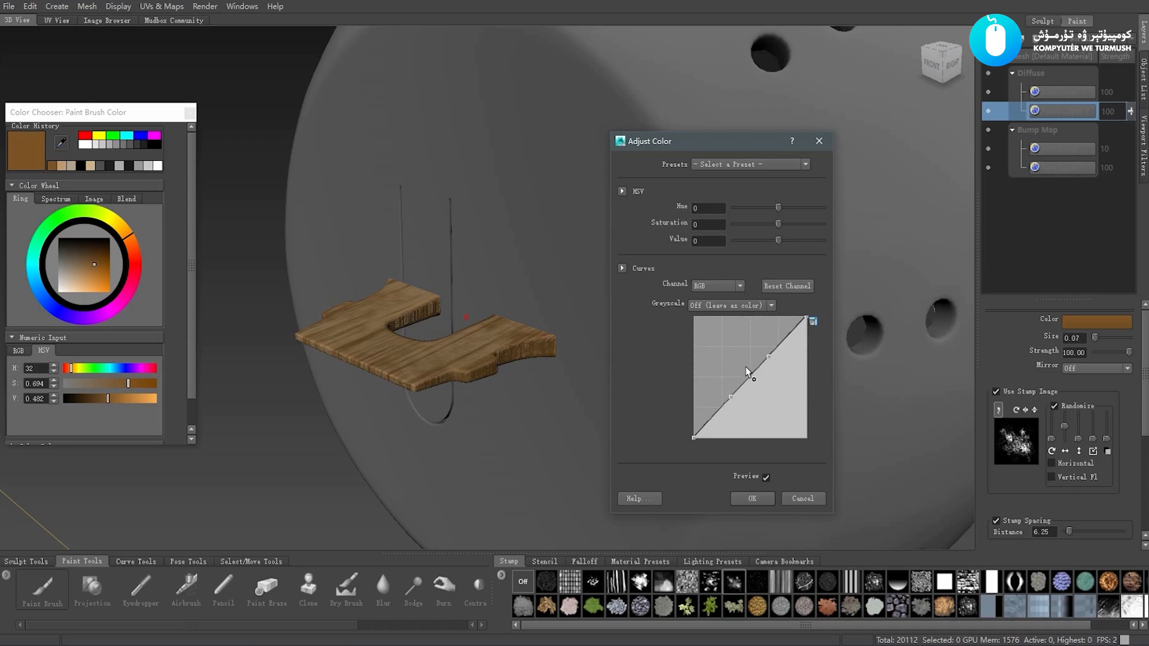
drag(749, 368, 762, 346)
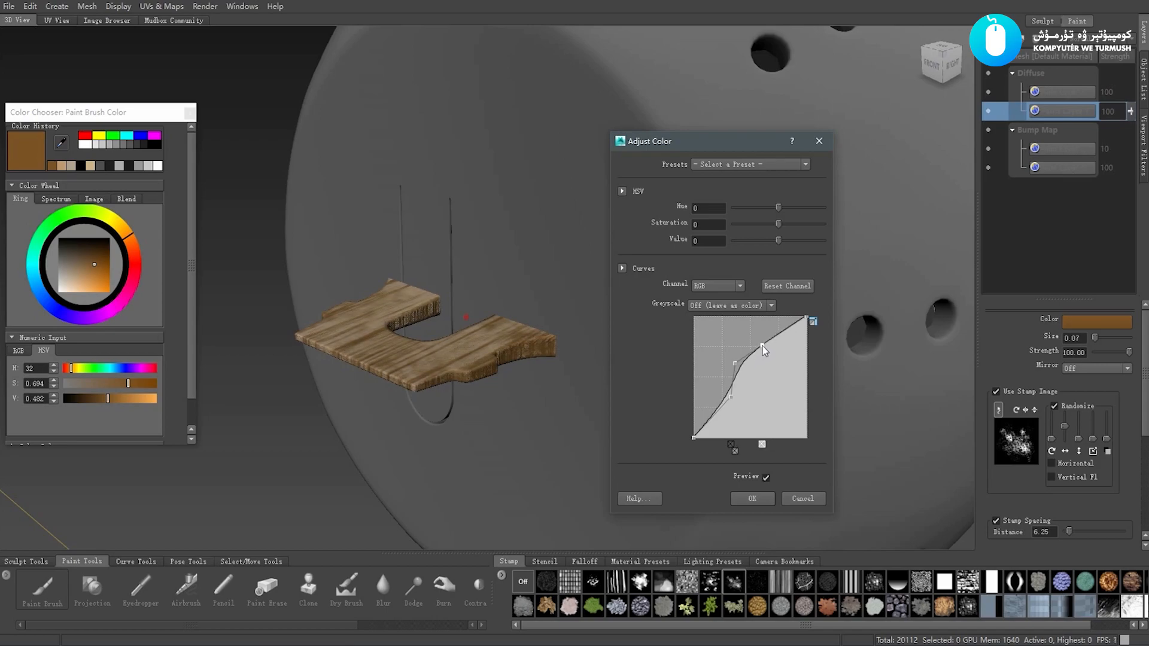
click(762, 446)
drag(729, 398, 757, 351)
click(736, 363)
drag(722, 390, 720, 389)
drag(758, 351, 756, 346)
alt+drag(453, 338, 376, 268)
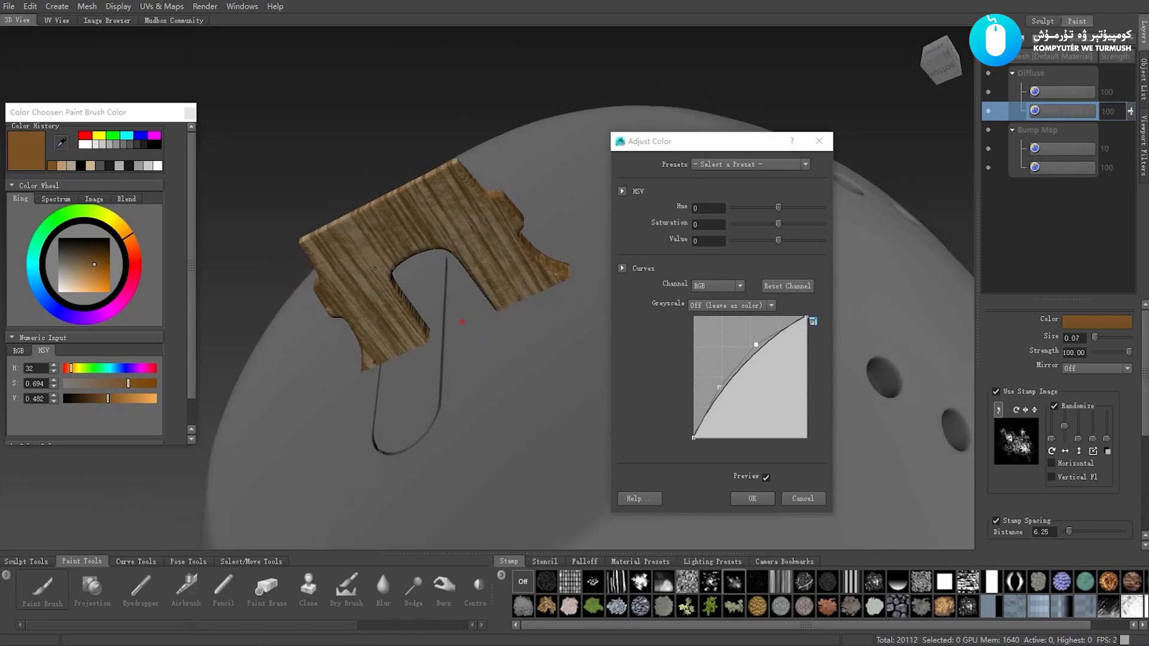
click(762, 501)
Switch from the perspective camera to the orthographic Side view with the whole bowl and bridge framed
alt+drag(538, 269, 488, 380)
mouse_move(486, 398)
alt+mouse_down()
mouse_move(515, 451)
mouse_move(604, 275)
mouse_move(623, 328)
mouse_move(570, 318)
alt+mouse_up()
scroll(514, 452, down, 3)
mouse_move(636, 360)
alt+mouse_down()
mouse_move(533, 298)
mouse_move(553, 311)
alt+mouse_up()
mouse_move(623, 289)
alt+mouse_down()
mouse_move(589, 333)
mouse_move(552, 338)
mouse_move(535, 358)
mouse_move(690, 349)
mouse_move(564, 404)
mouse_move(562, 369)
mouse_move(543, 351)
alt+mouse_up()
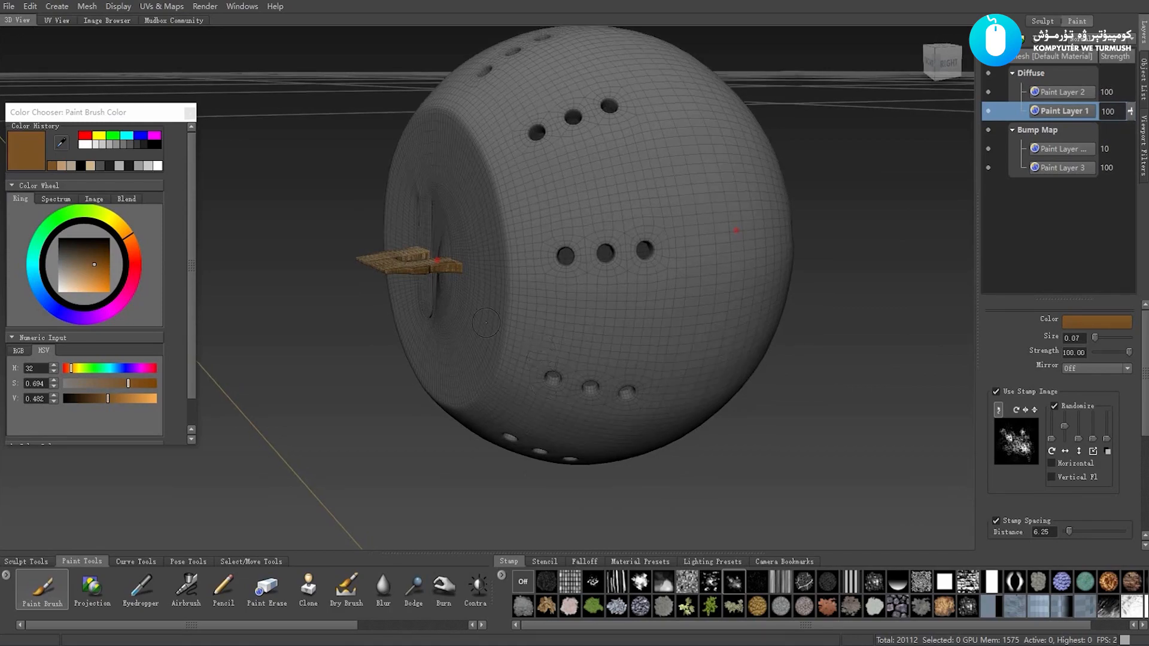
key(space)
click(870, 400)
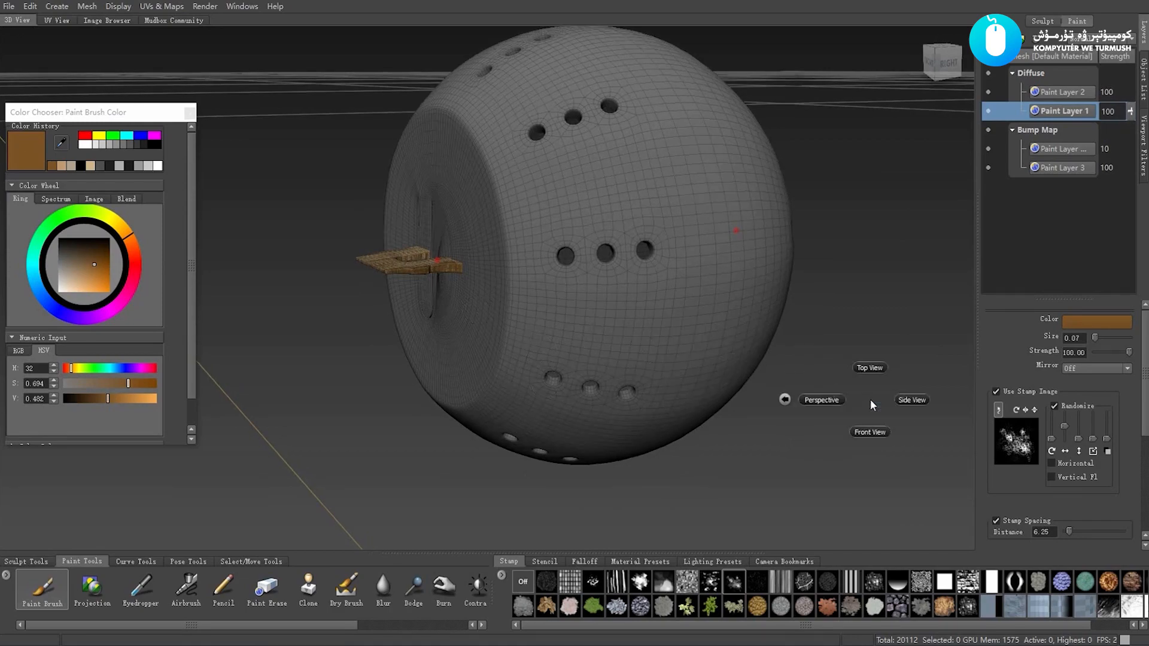
click(870, 443)
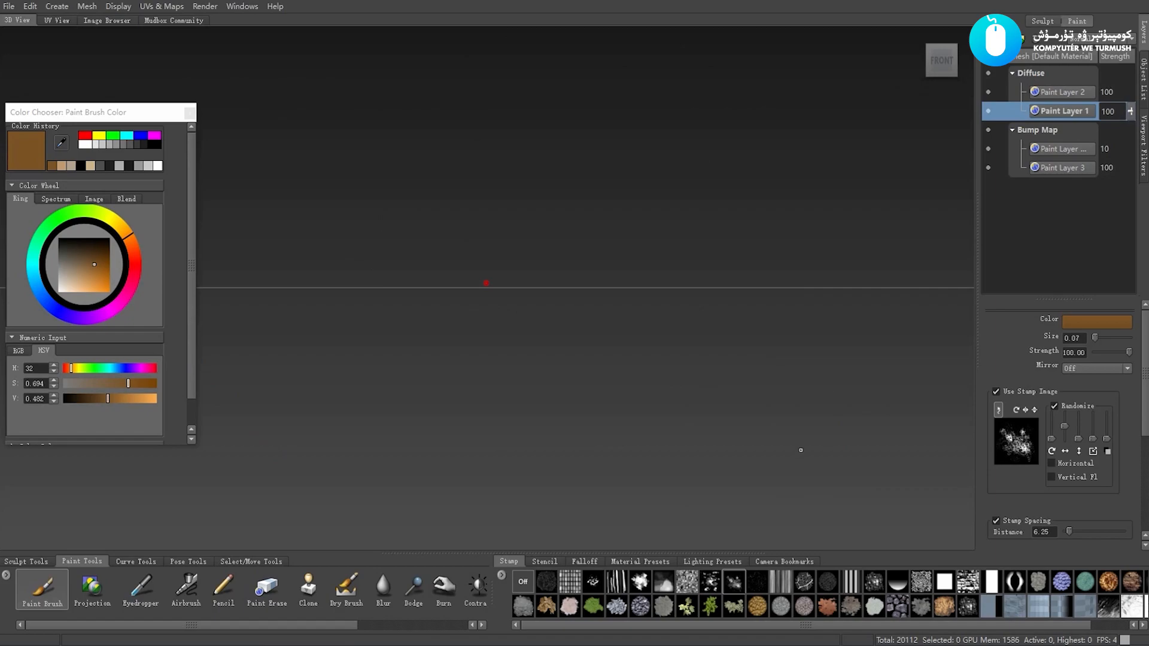
key(f)
scroll(600, 377, up, 2)
key(space)
click(768, 379)
click(811, 382)
scroll(660, 379, up, 5)
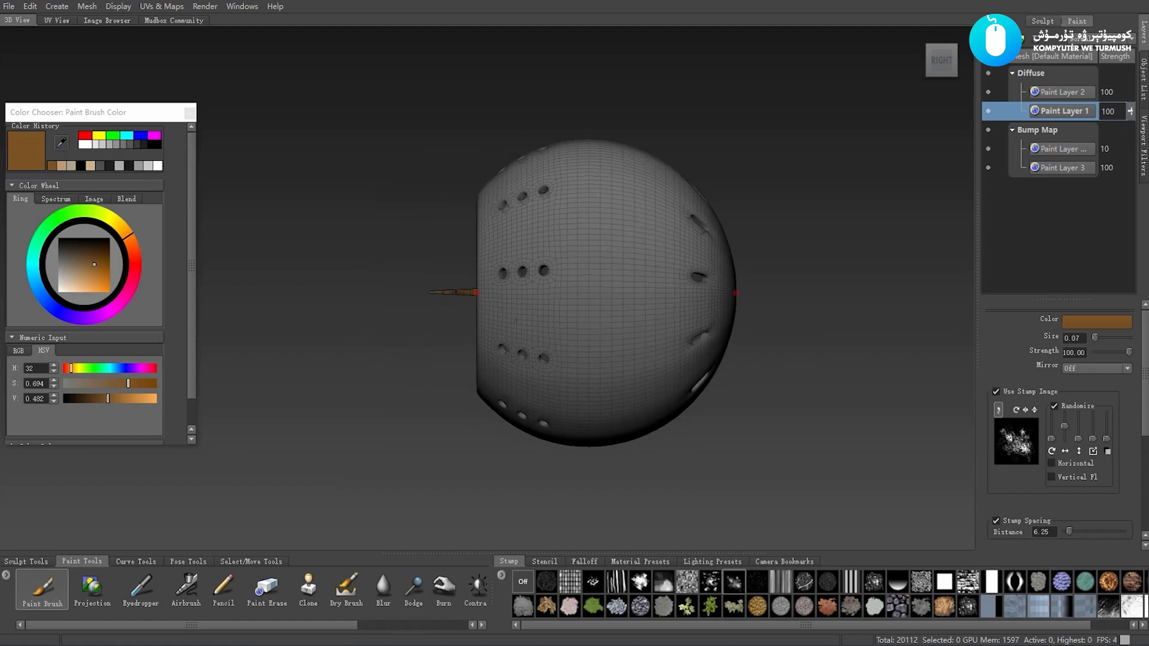
scroll(625, 386, down, 4)
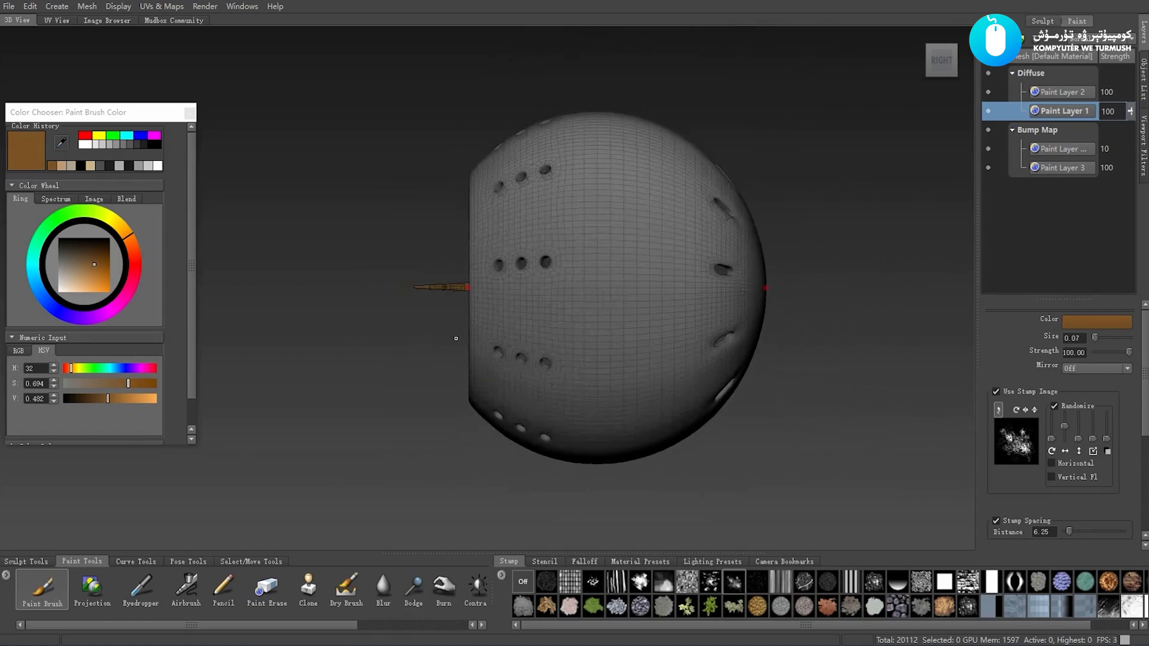
Draw a Curve Loop around the bowl just behind its flat front face by cutting vertically across the side profile
click(185, 561)
click(133, 560)
click(253, 587)
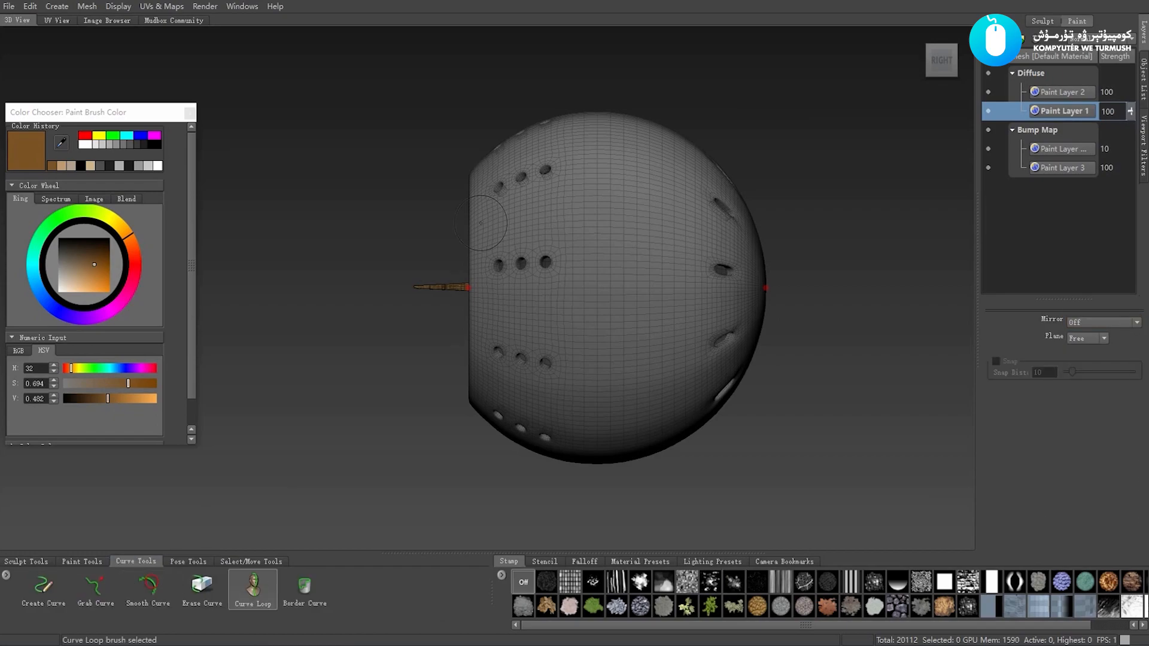
mouse_move(478, 153)
mouse_down()
mouse_move(459, 290)
mouse_move(478, 359)
mouse_move(478, 461)
mouse_up()
mouse_move(373, 393)
right_down()
mouse_move(383, 396)
mouse_move(315, 392)
mouse_move(353, 393)
right_up()
alt+drag(401, 369, 513, 317)
scroll(463, 247, down, 3)
scroll(464, 273, up, 3)
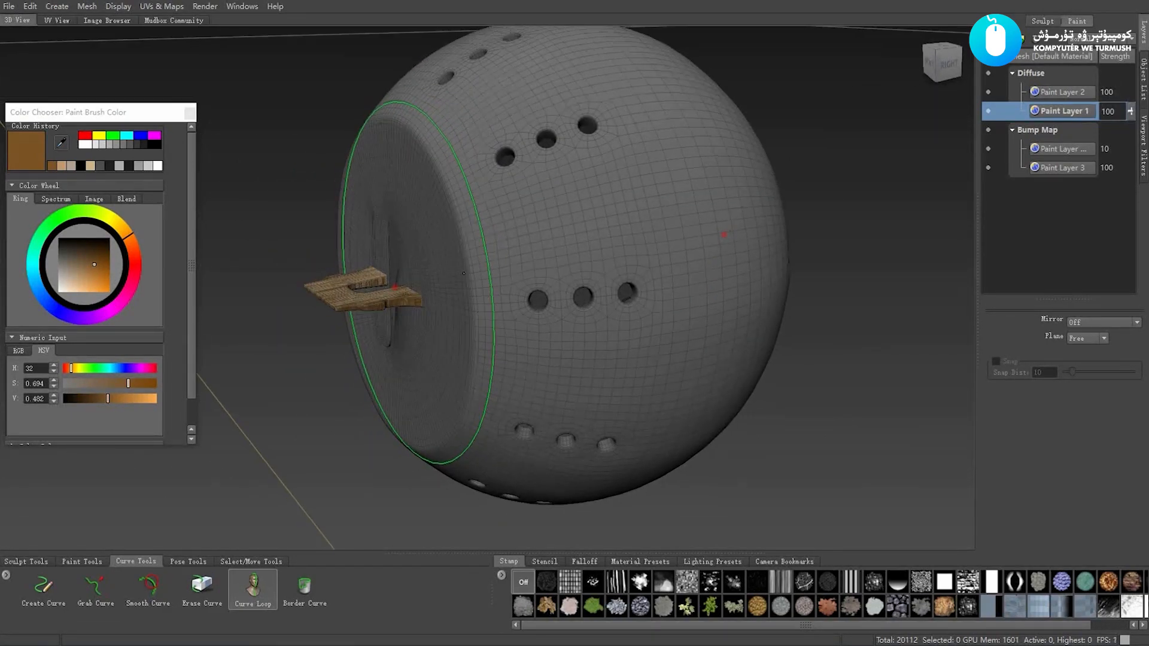
scroll(464, 274, up, 2)
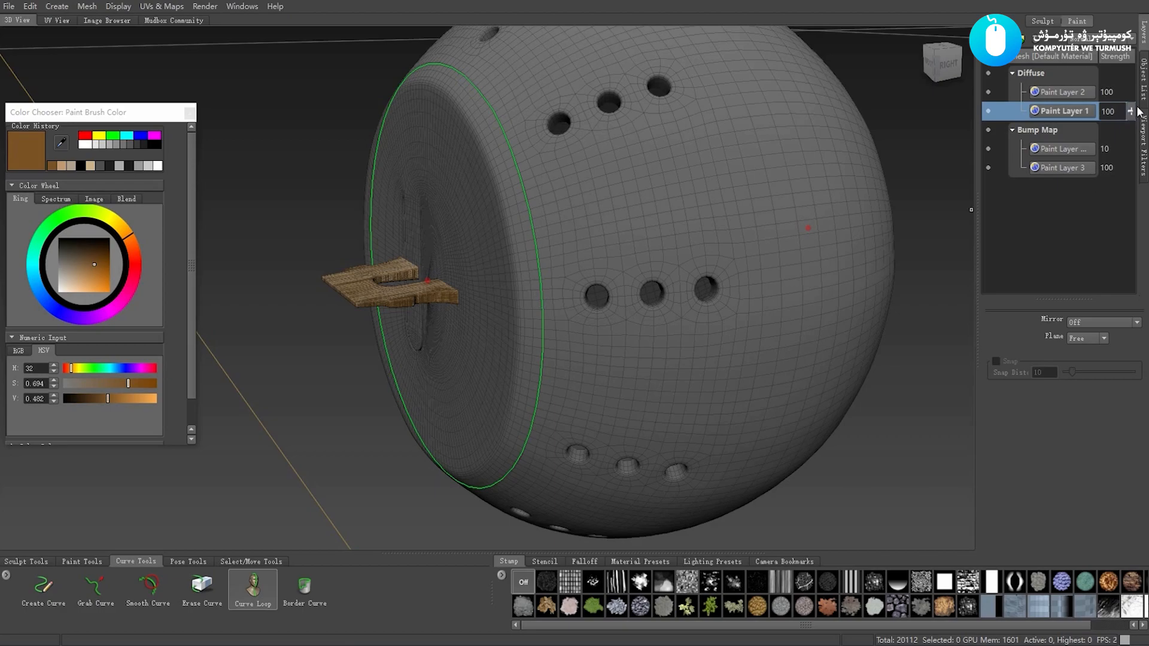
Select Curve in the scene's object list, return to the paint layers and activate the Paint Brush
click(1142, 84)
click(1038, 199)
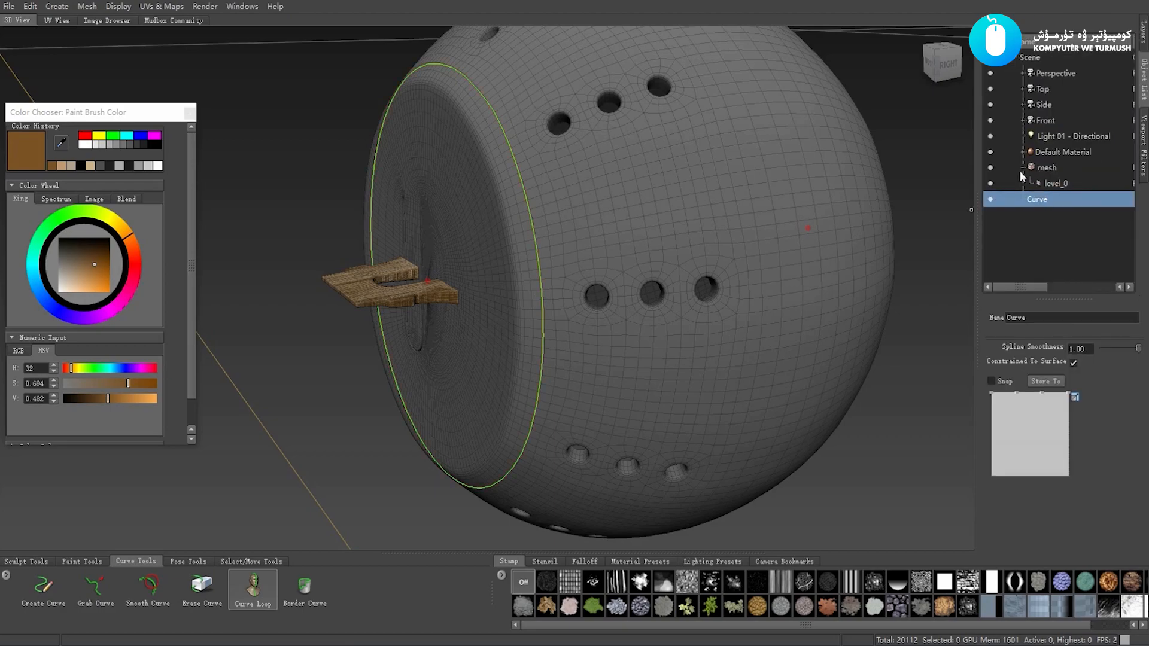
click(1022, 168)
click(1144, 45)
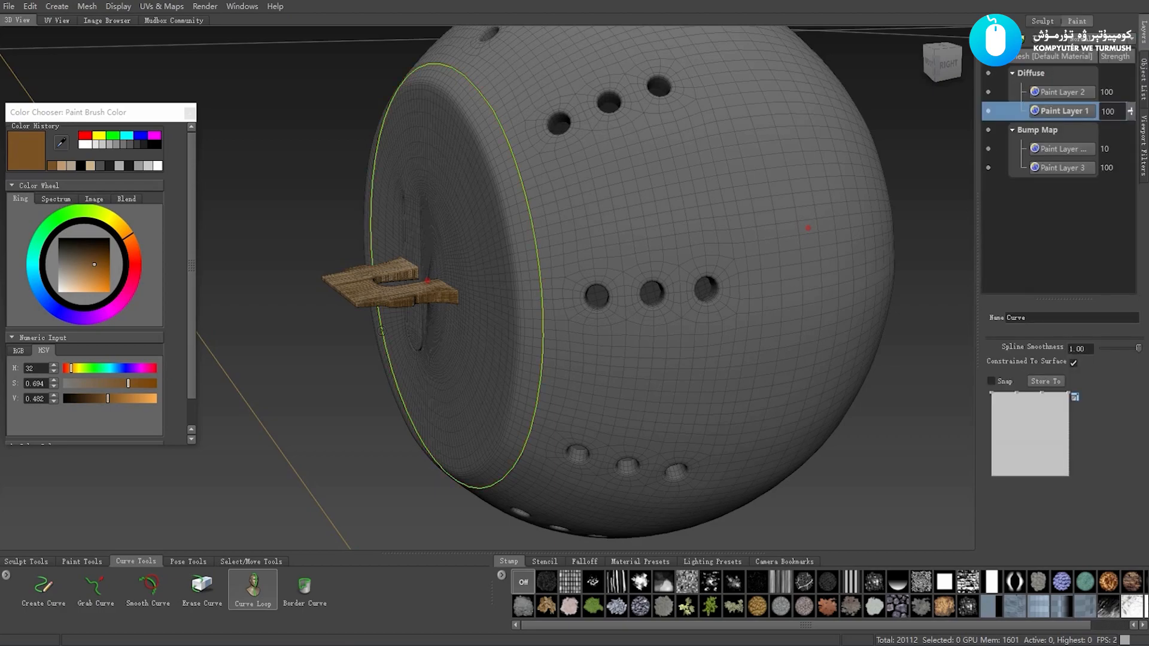
click(81, 563)
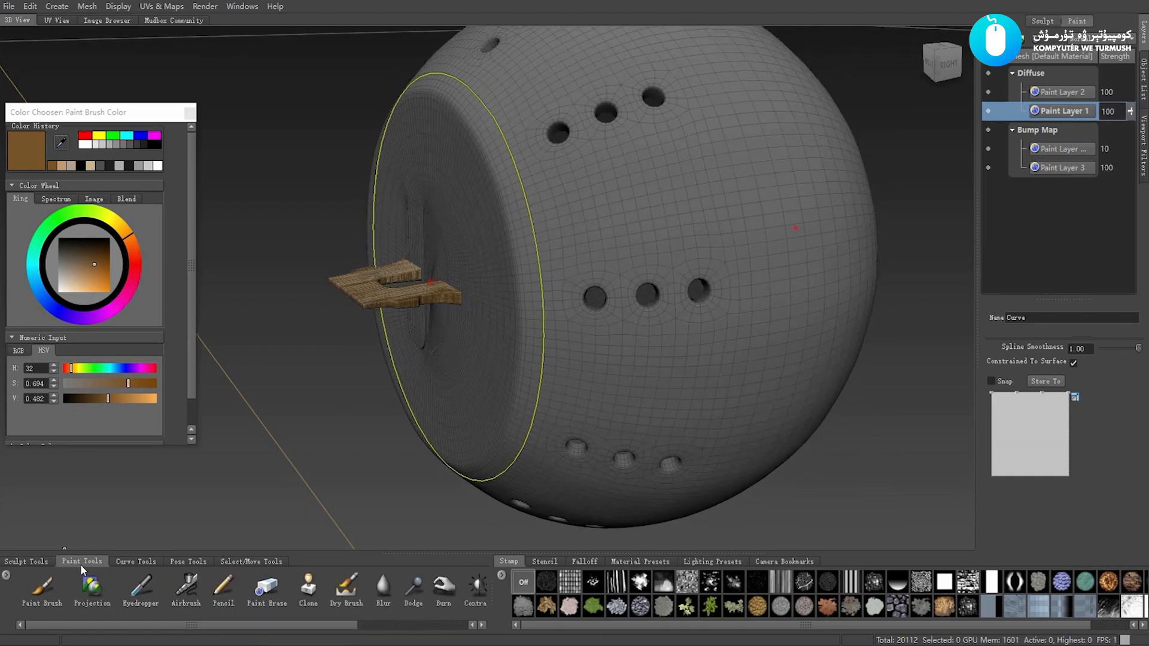
click(42, 589)
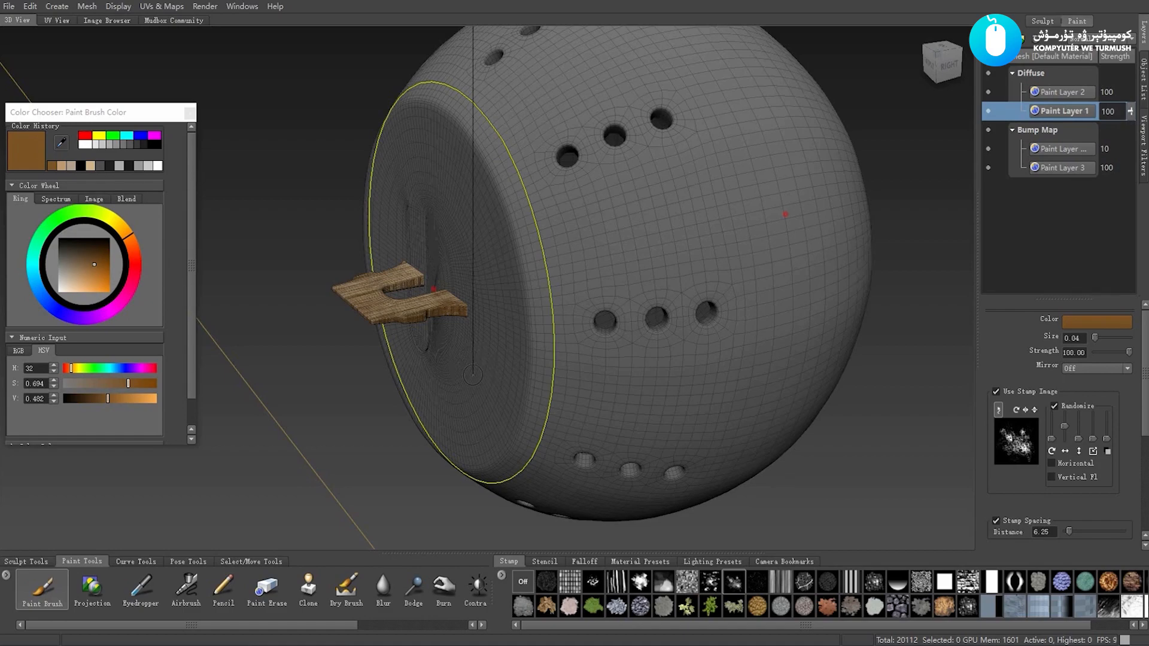
Create a 4096 TIFF [8 bit, RGBA] Diffuse layer named Paint Layer 4 above Paint Layer 2
click(1002, 39)
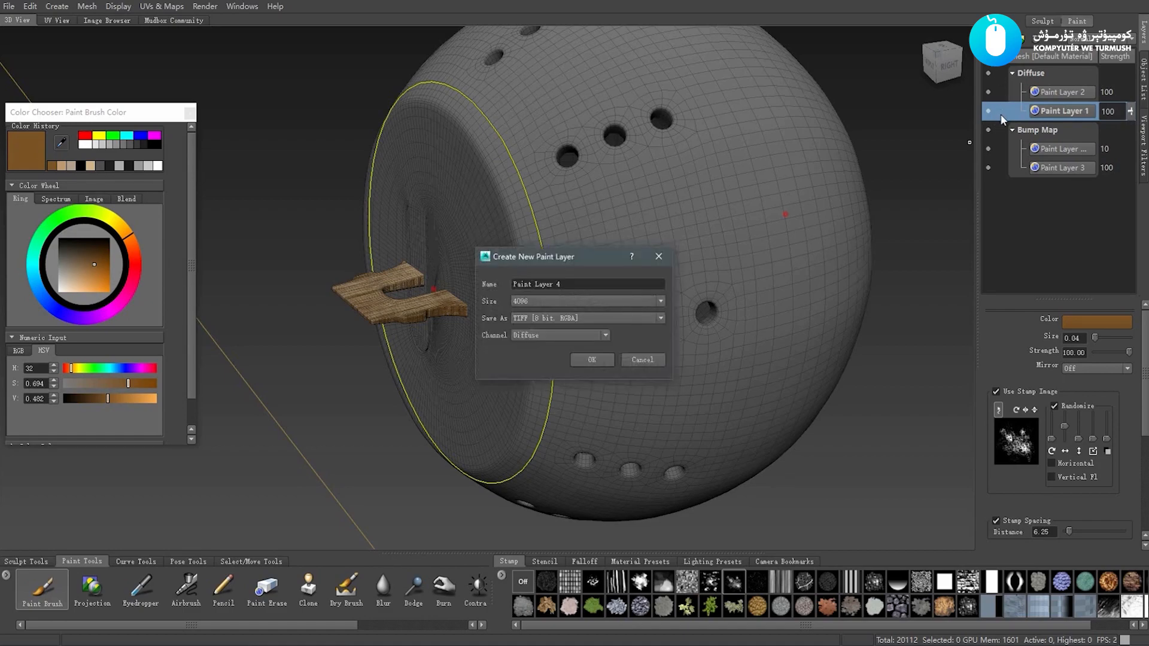
click(642, 360)
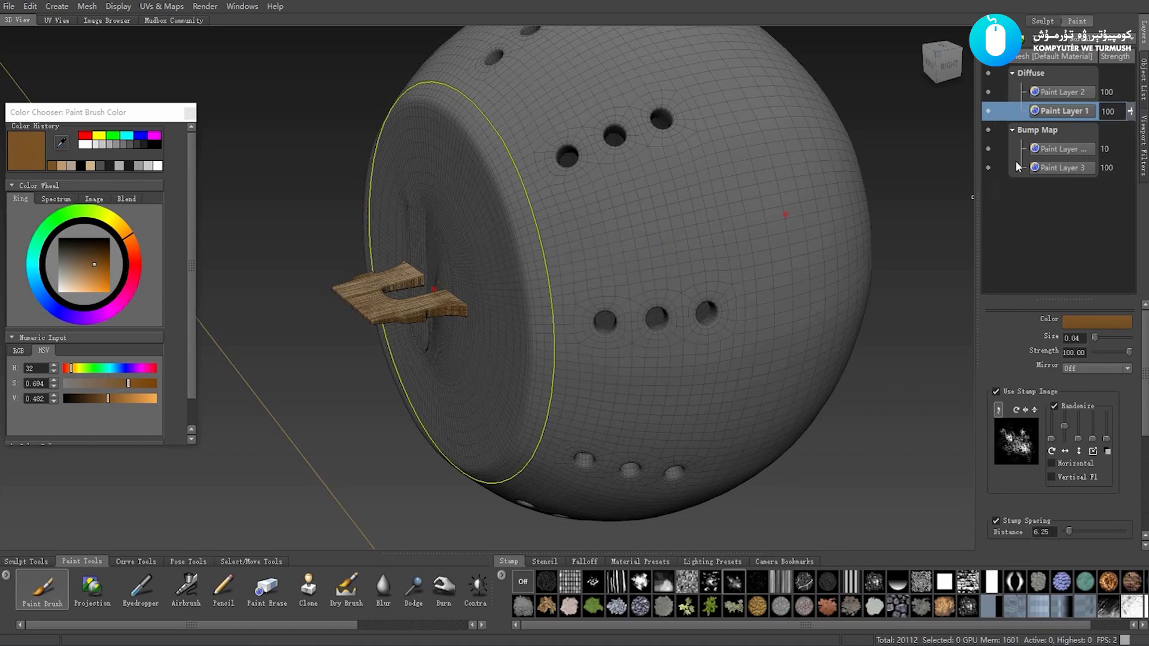
click(1056, 93)
click(1001, 39)
click(582, 359)
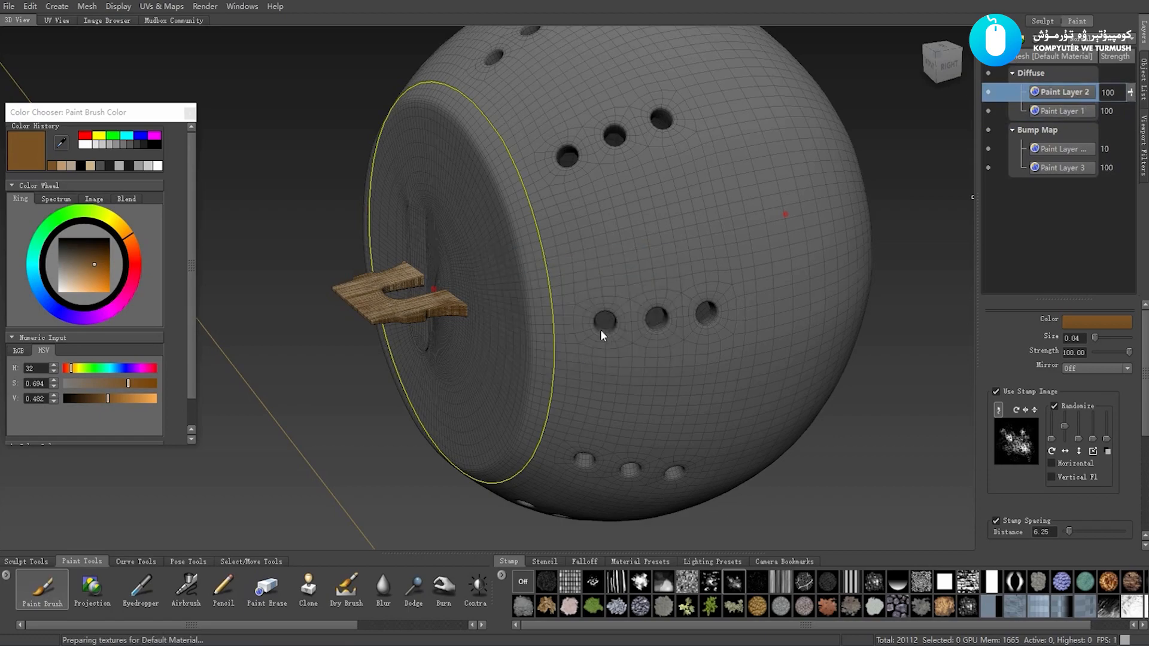
alt+drag(569, 304, 601, 307)
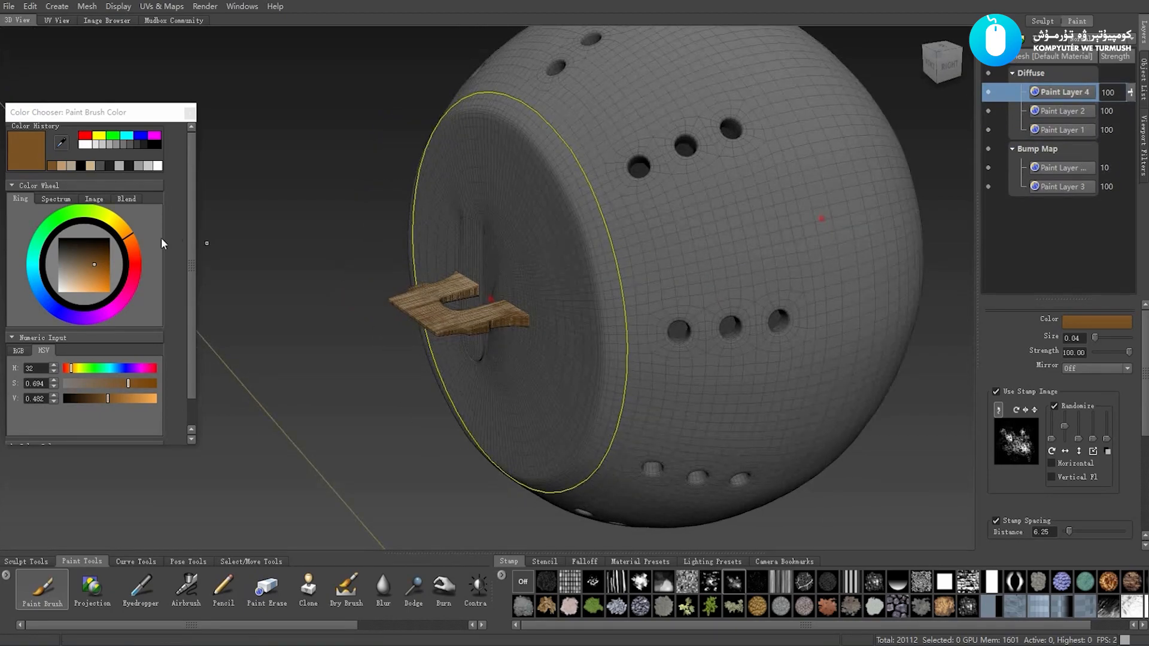
Set the brush colour to beige (H 31, S 0.200, V 0.694) and turn off its stamp image
click(152, 169)
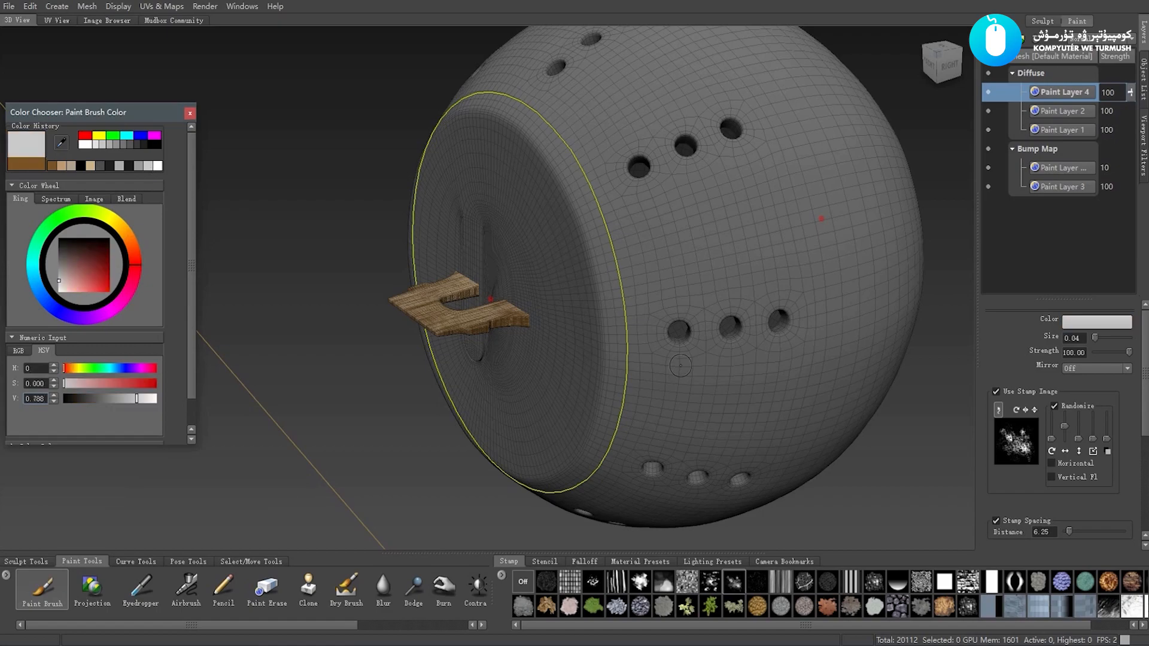
alt+drag(674, 369, 677, 365)
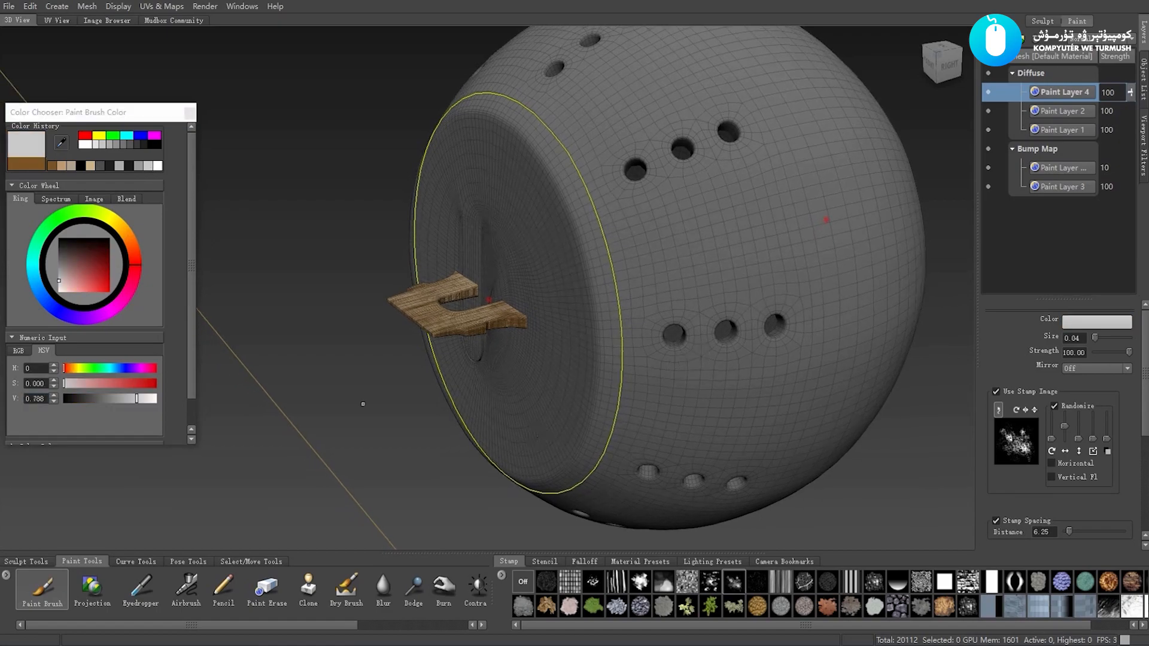
click(70, 167)
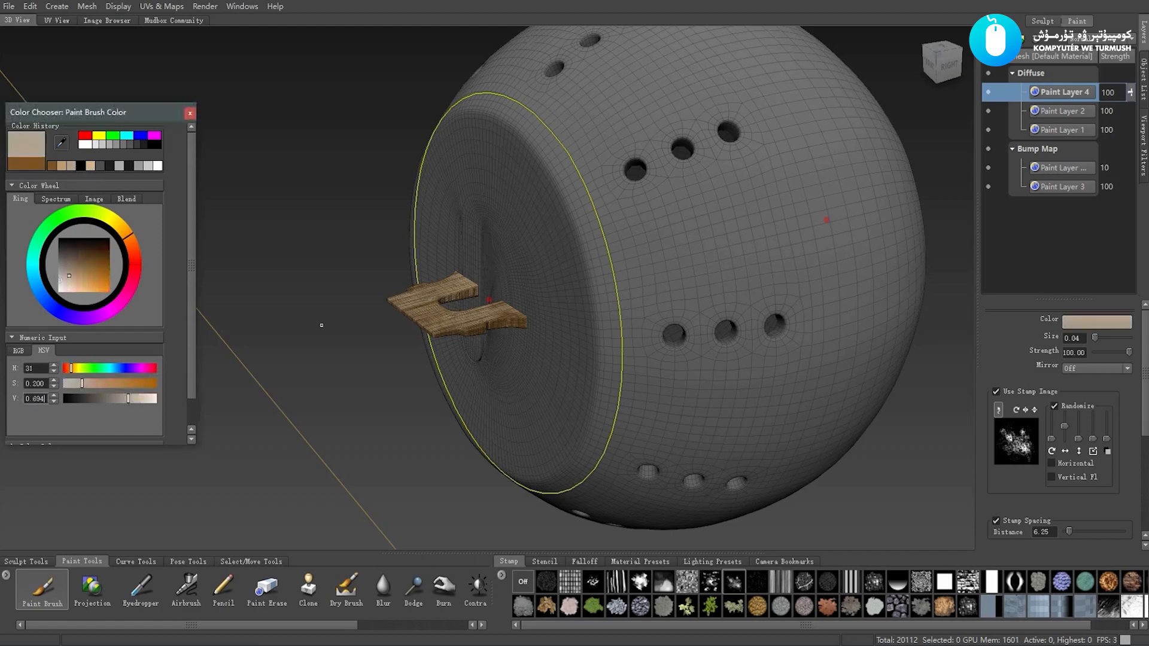
drag(678, 250, 662, 301)
key(ctrl+z)
click(523, 582)
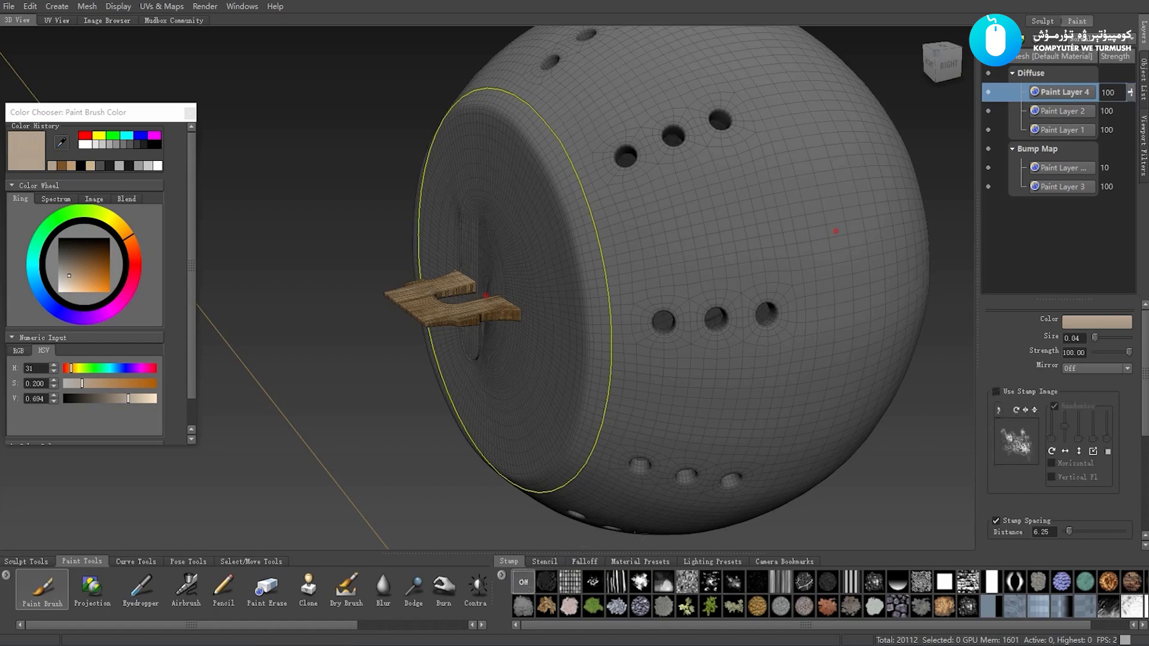
Try a plain beige stroke on the bowl's side, undo it and reduce the brush size to 0.02
drag(768, 210, 696, 239)
key(ctrl+z)
key(b)
alt+drag(622, 280, 614, 281)
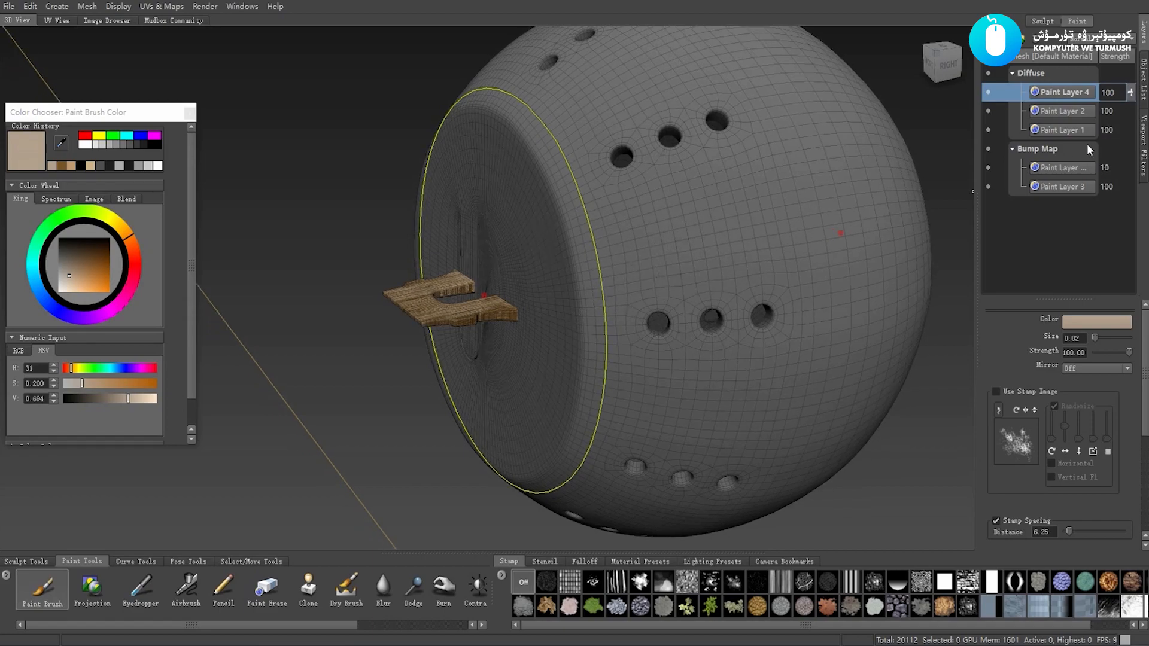
Reselect the bowl's rim curve in the scene's object list for use with the Paint Brush
click(1141, 94)
click(1043, 184)
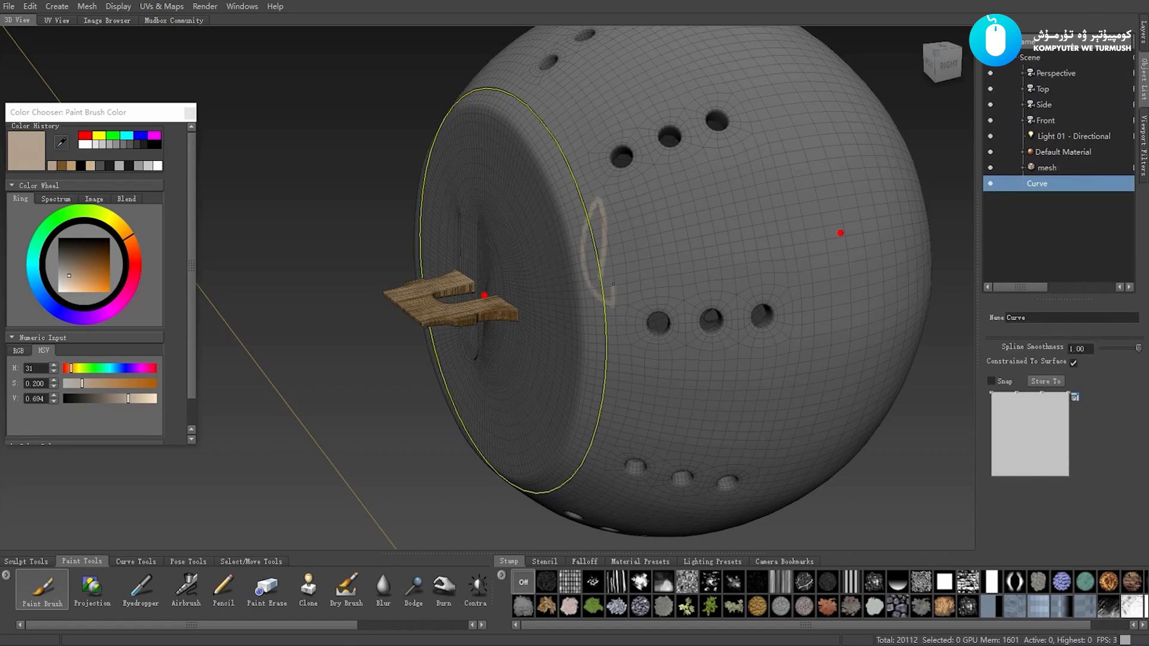
alt+drag(625, 269, 642, 285)
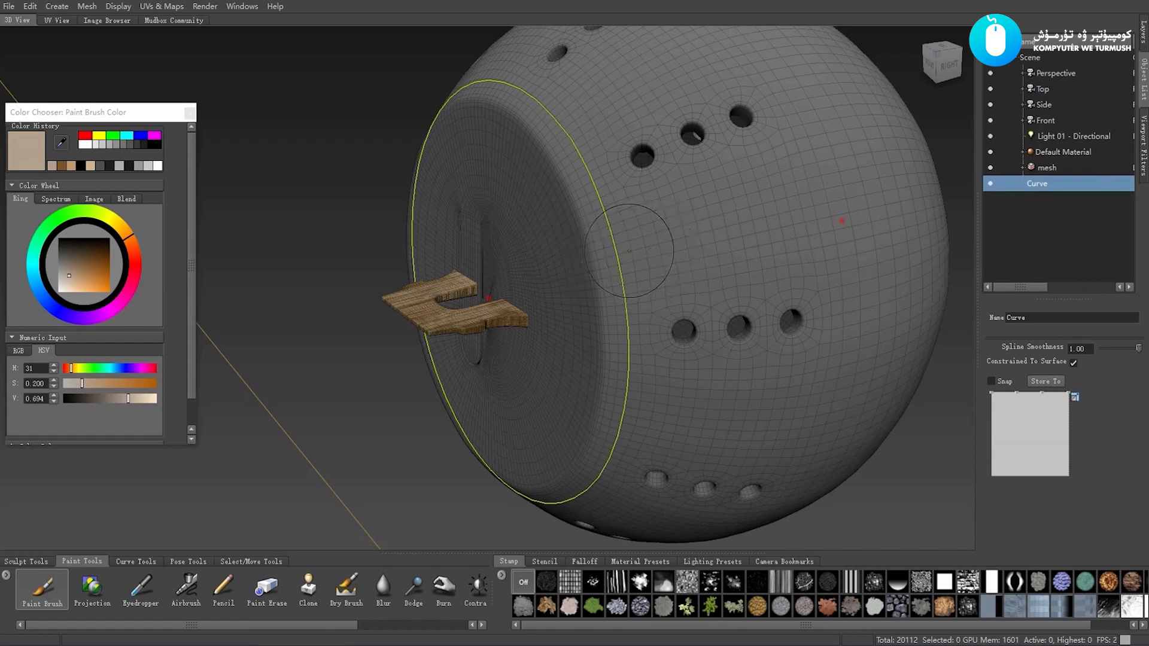
click(1063, 169)
click(1043, 185)
Try a beige stroke by the rim curve from the bowl's other side, and undo it
alt+right_drag(628, 276, 407, 274)
alt+drag(407, 274, 539, 239)
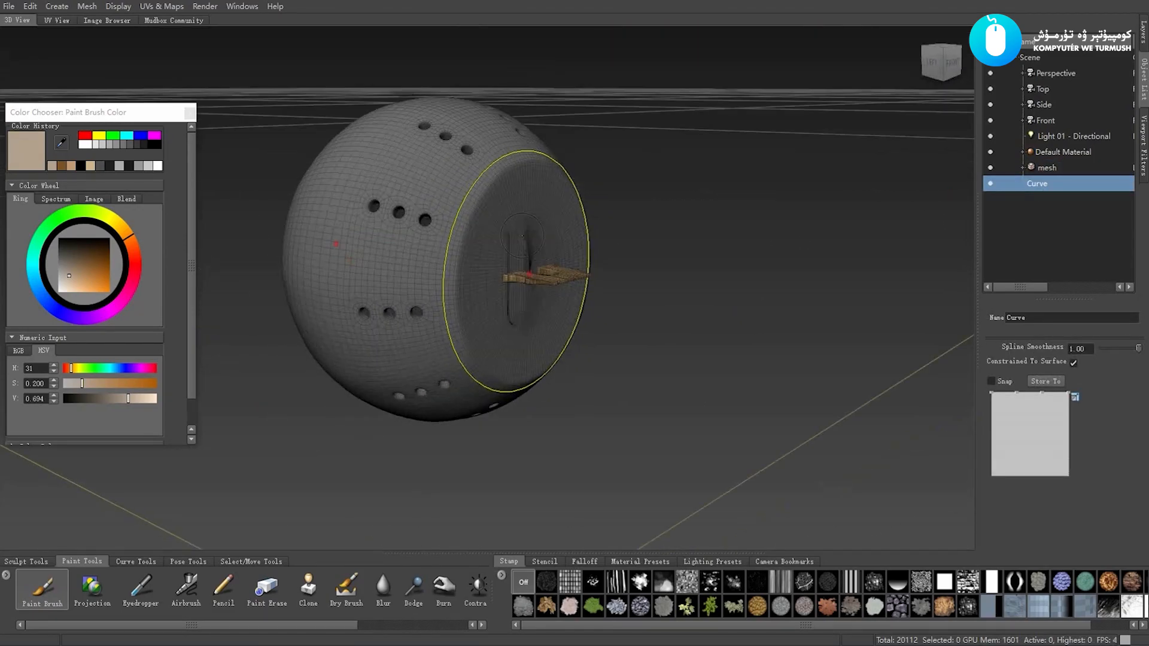
alt+middle_drag(539, 238, 615, 252)
scroll(611, 258, up, 3)
mouse_move(561, 286)
mouse_down()
mouse_move(582, 186)
mouse_move(554, 373)
mouse_move(565, 303)
mouse_up()
key(ctrl+z)
scroll(564, 351, down, 2)
Reactivate the Paint Brush and select the rim curve again, checking it from both sides of the bowl
click(50, 588)
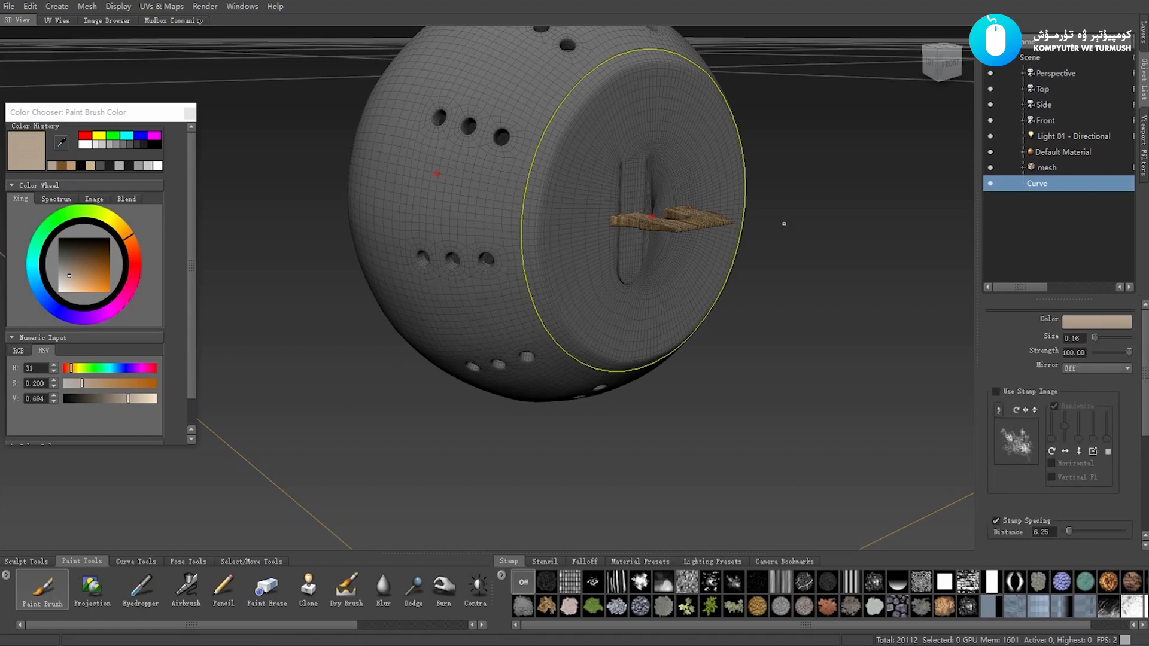
click(1028, 189)
alt+middle_drag(509, 236, 502, 276)
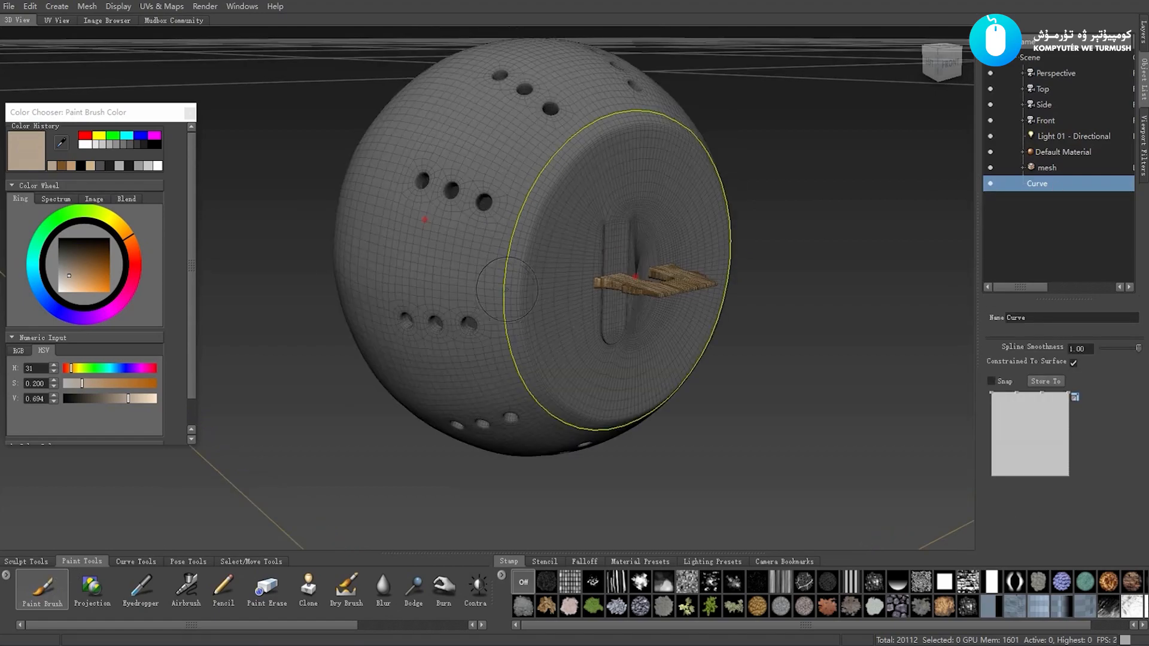
alt+drag(503, 276, 327, 326)
alt+drag(276, 457, 279, 457)
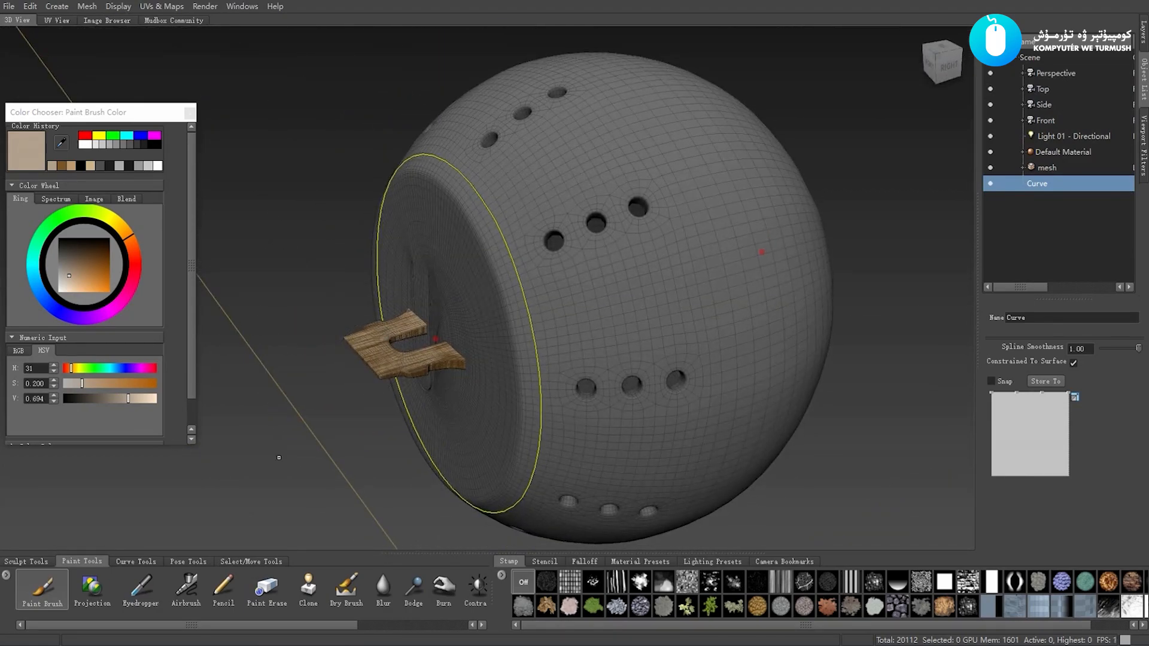
Switch to the Curve Loop tool, return to the Paint Brush and reselect the rim curve
click(187, 561)
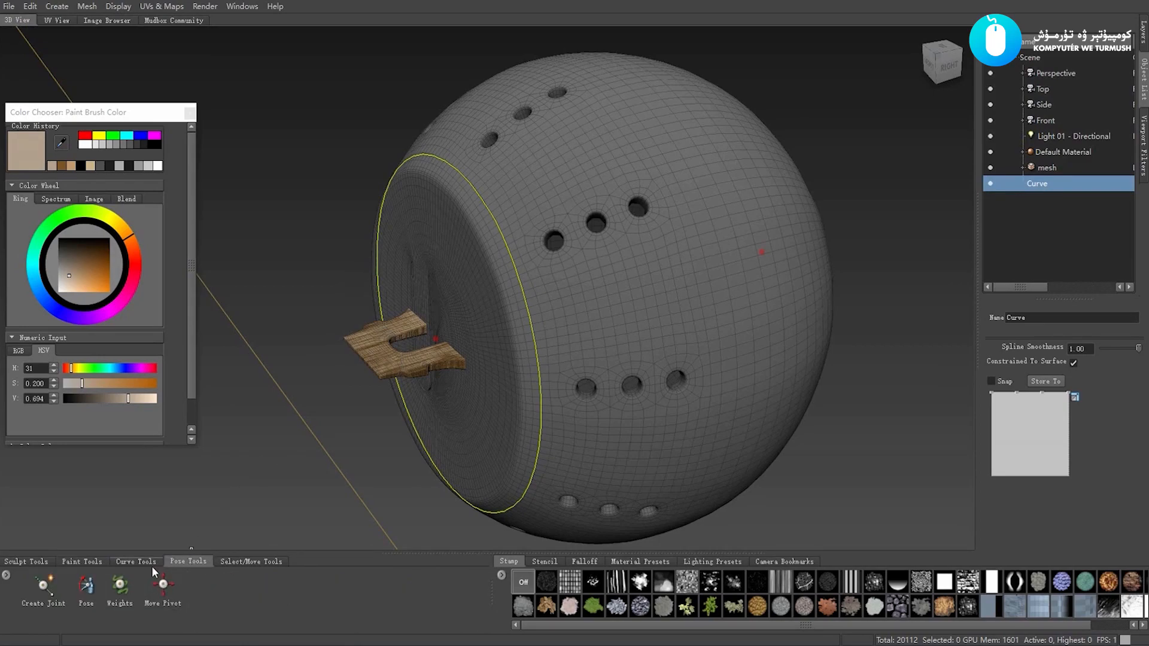
click(152, 564)
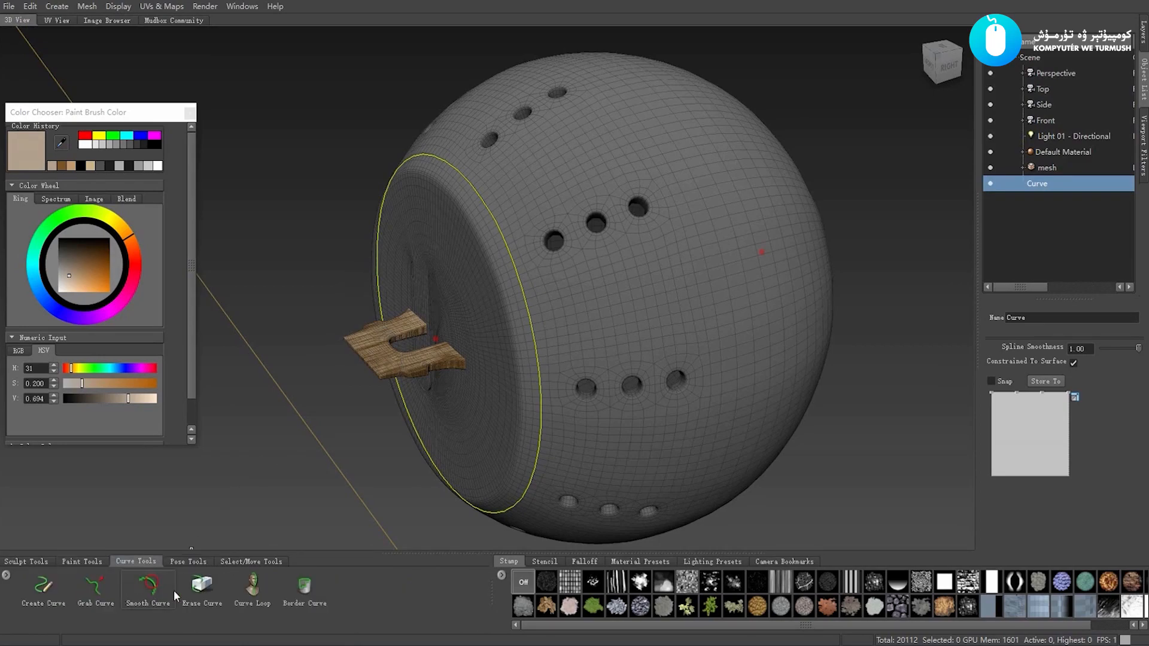
click(251, 585)
scroll(532, 306, down, 1)
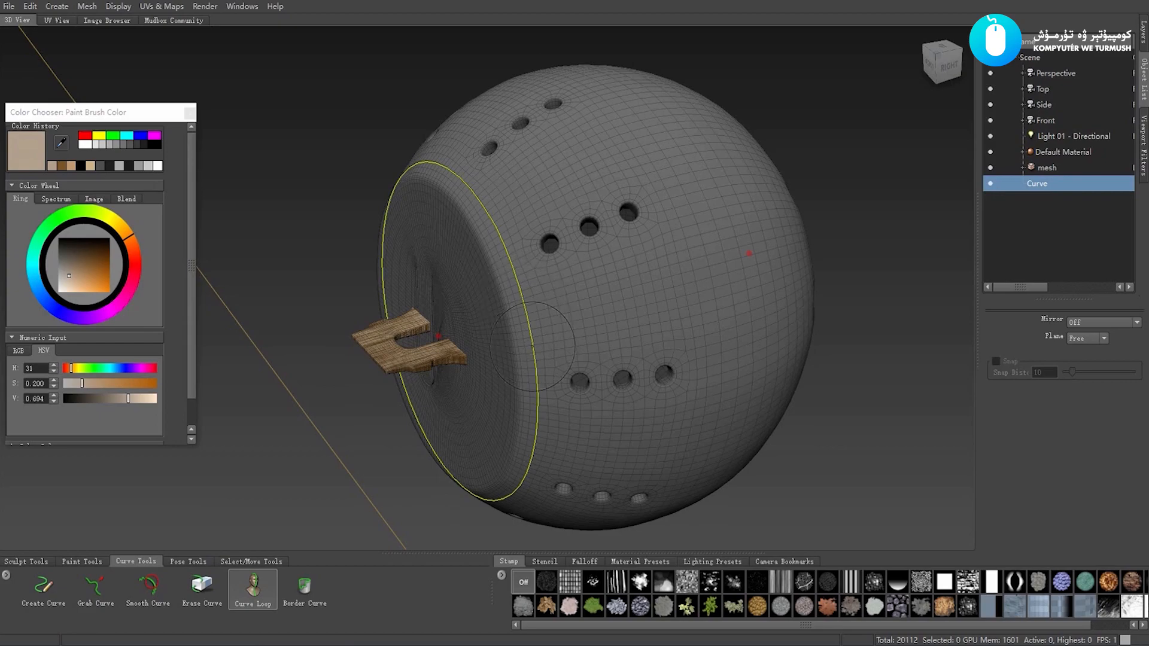
click(82, 561)
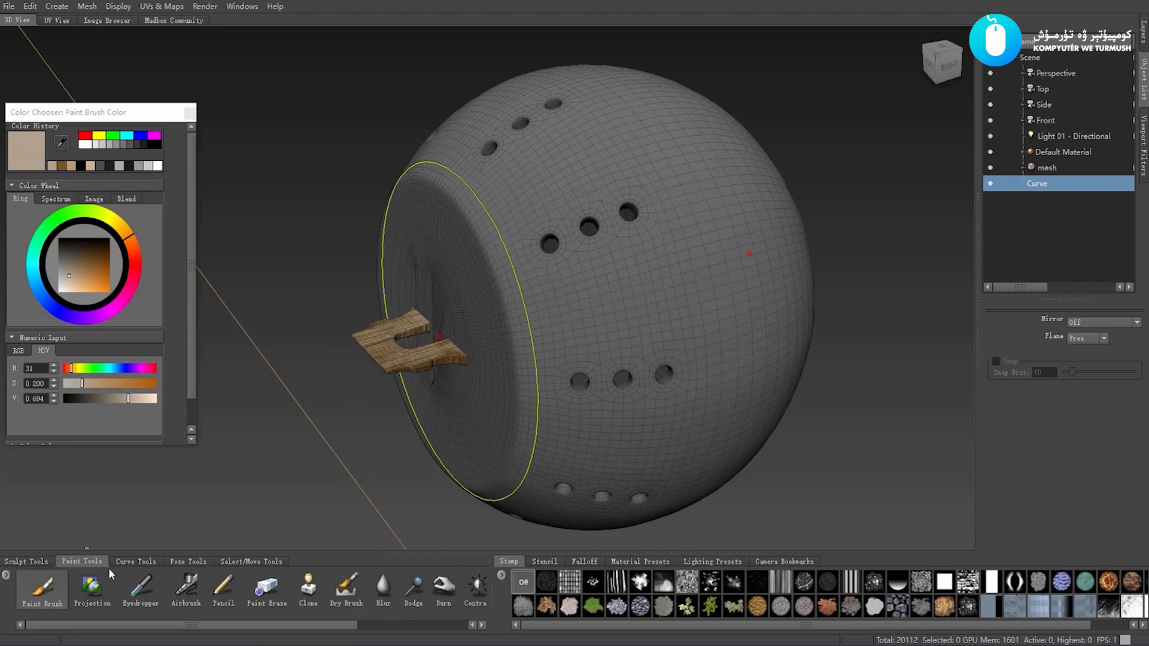
click(42, 586)
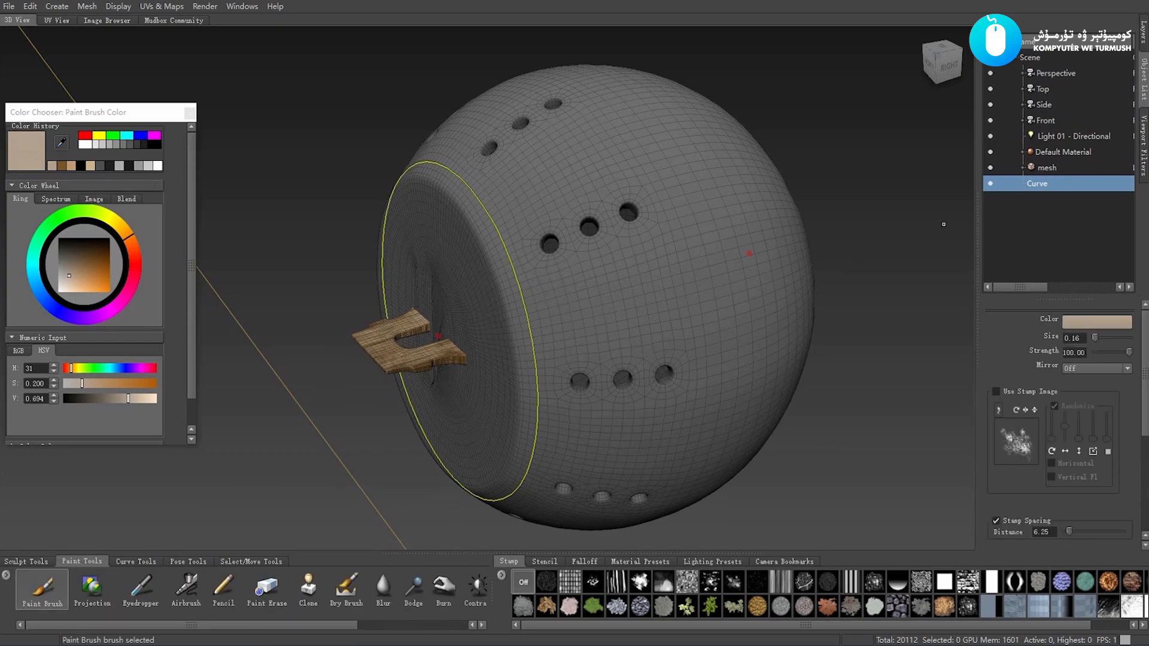
click(1047, 168)
click(1038, 184)
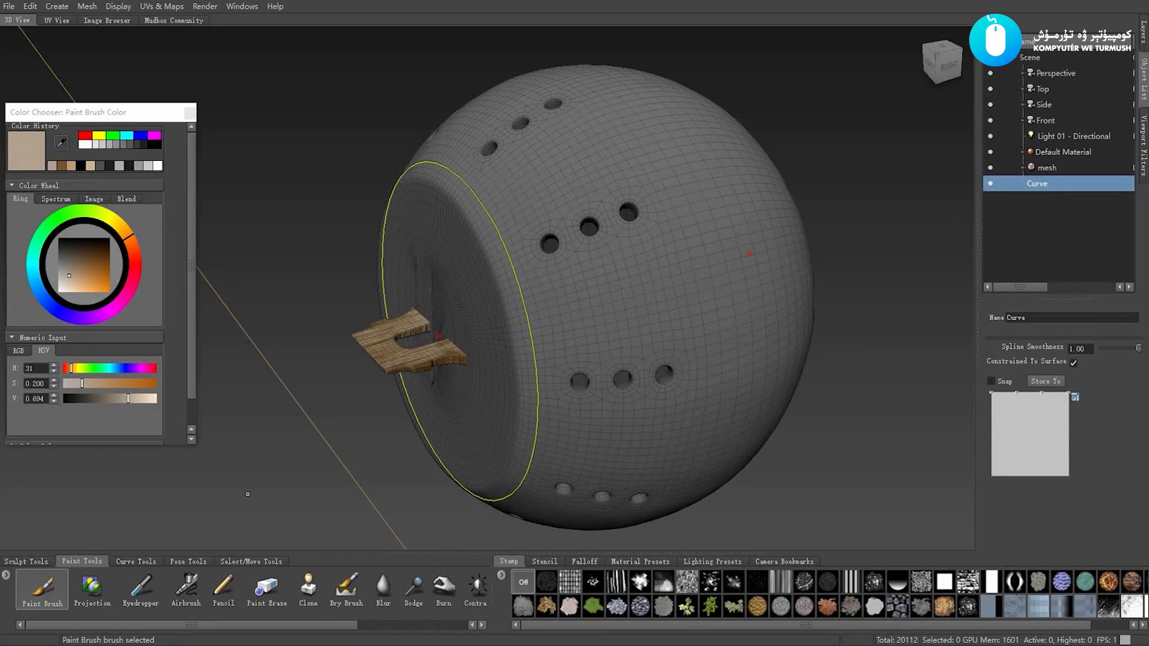
Return to the Paint Brush and enable its Snap to Curve option
click(189, 562)
click(250, 562)
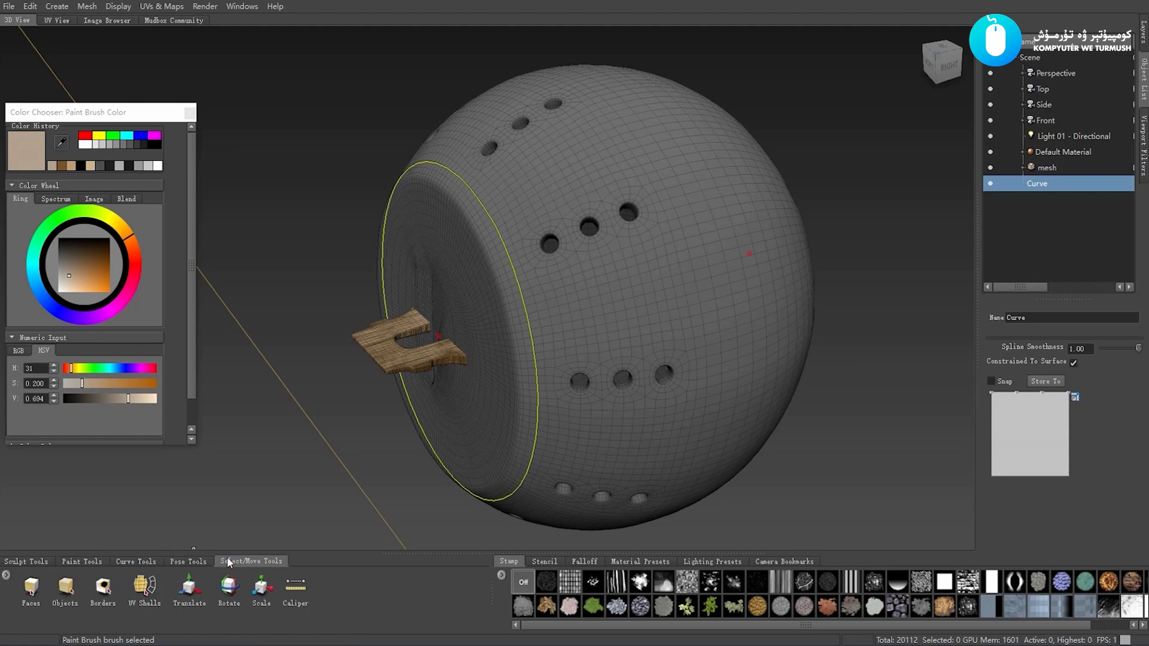
click(149, 561)
click(253, 586)
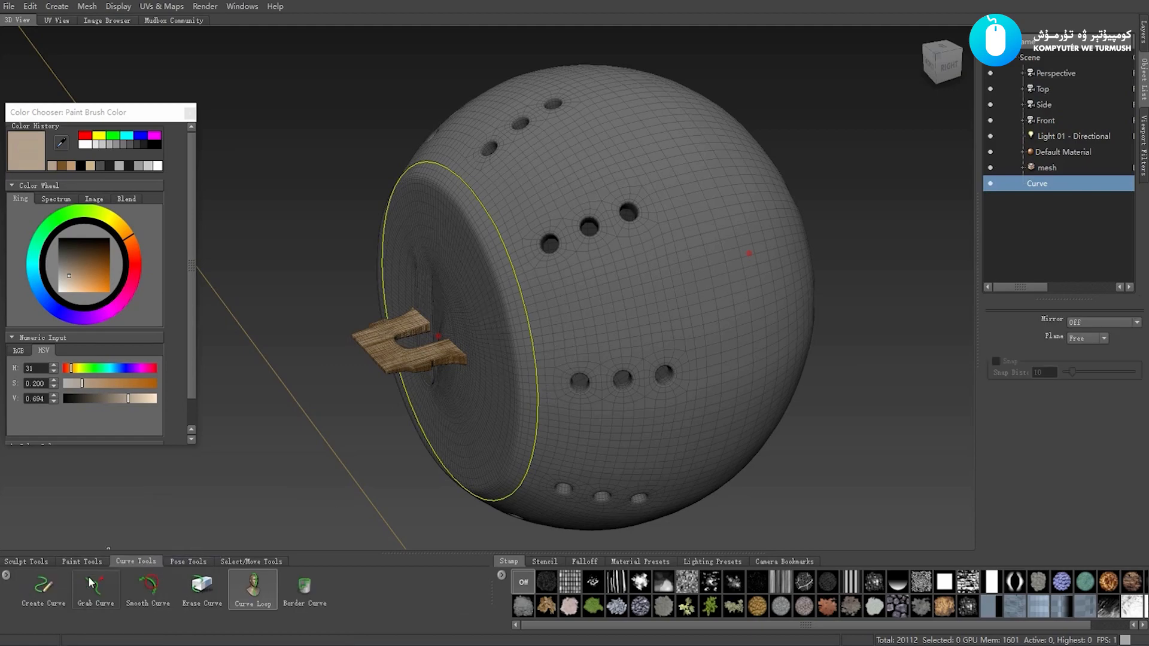
click(77, 563)
click(42, 587)
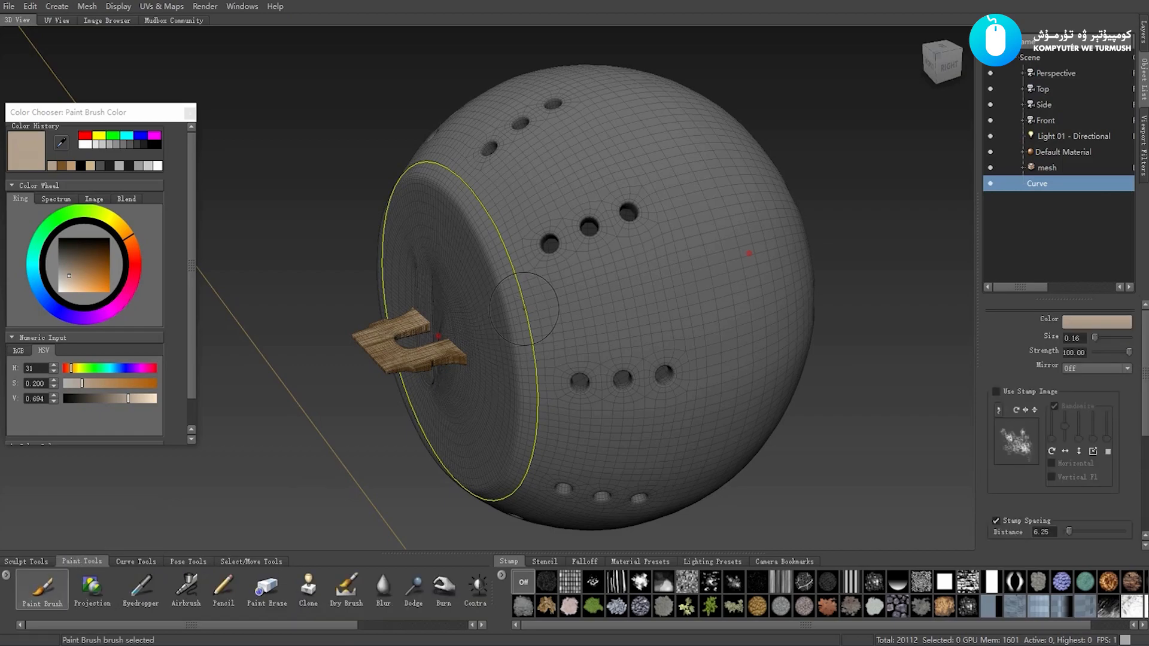
scroll(1027, 427, down, 3)
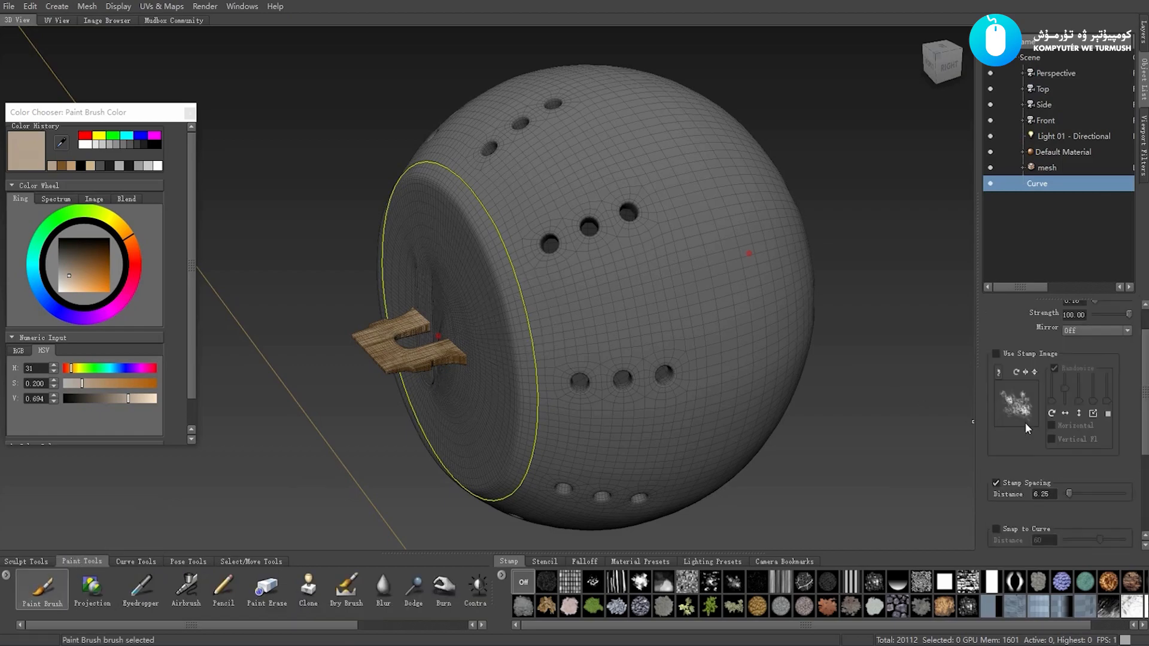
click(1013, 456)
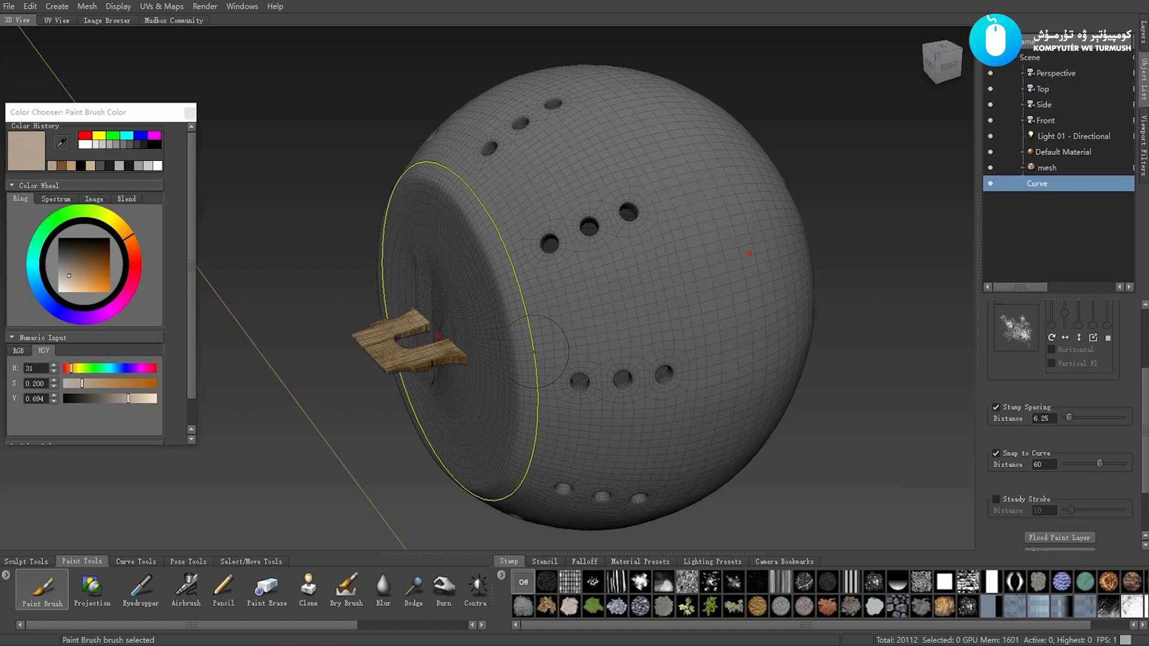
scroll(532, 287, down, 1)
Try a beige stroke snapped to the bowl's rim curve and undo it
mouse_move(521, 287)
mouse_down()
mouse_move(542, 383)
mouse_move(502, 249)
mouse_up()
key(ctrl+z)
scroll(501, 248, up, 2)
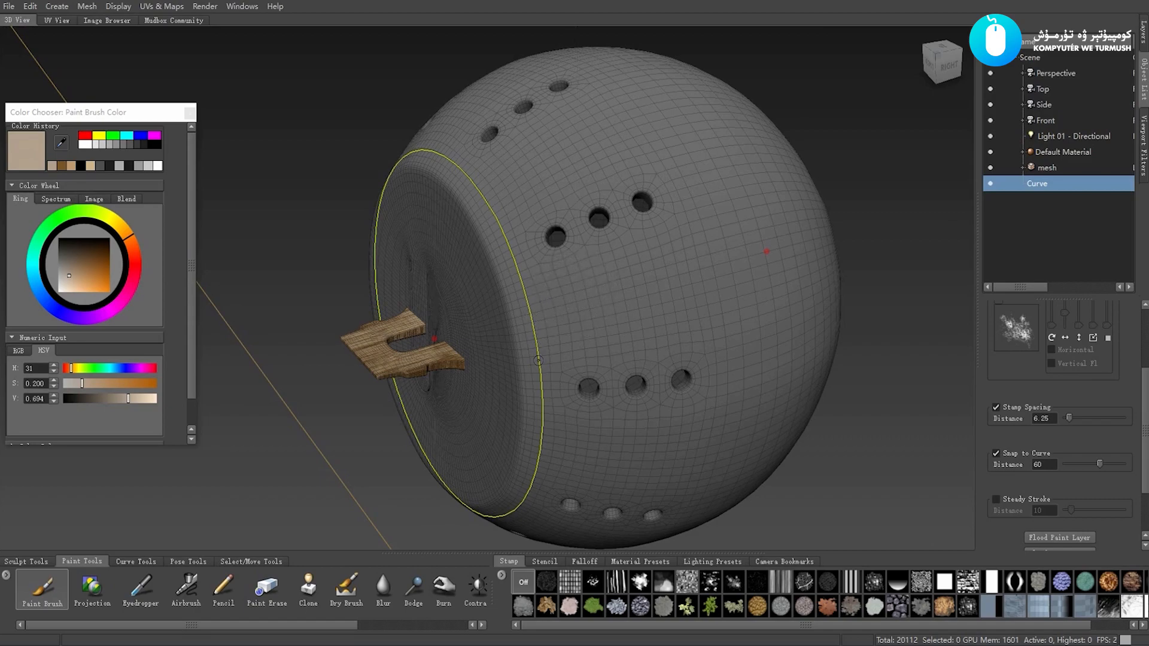
Paint a thin beige line around the bowl's rim with the brush snapped to the curve, working from several sides
mouse_move(538, 361)
alt+mouse_down()
mouse_move(489, 333)
mouse_move(575, 314)
mouse_move(638, 272)
alt+mouse_up()
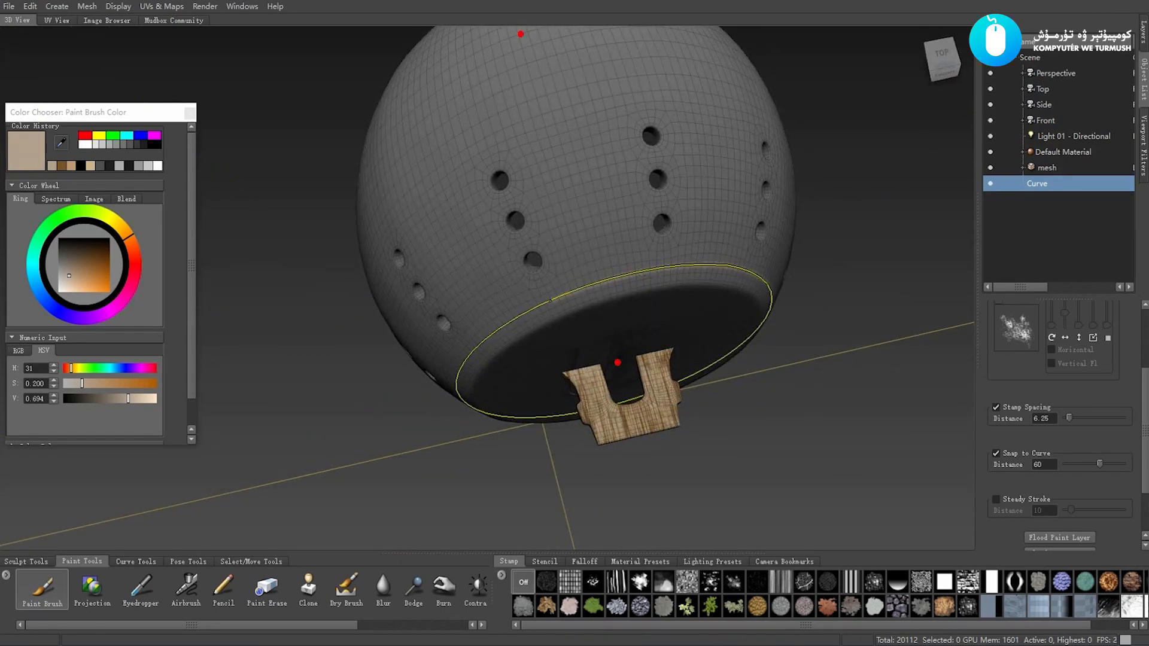
alt+drag(509, 322, 619, 325)
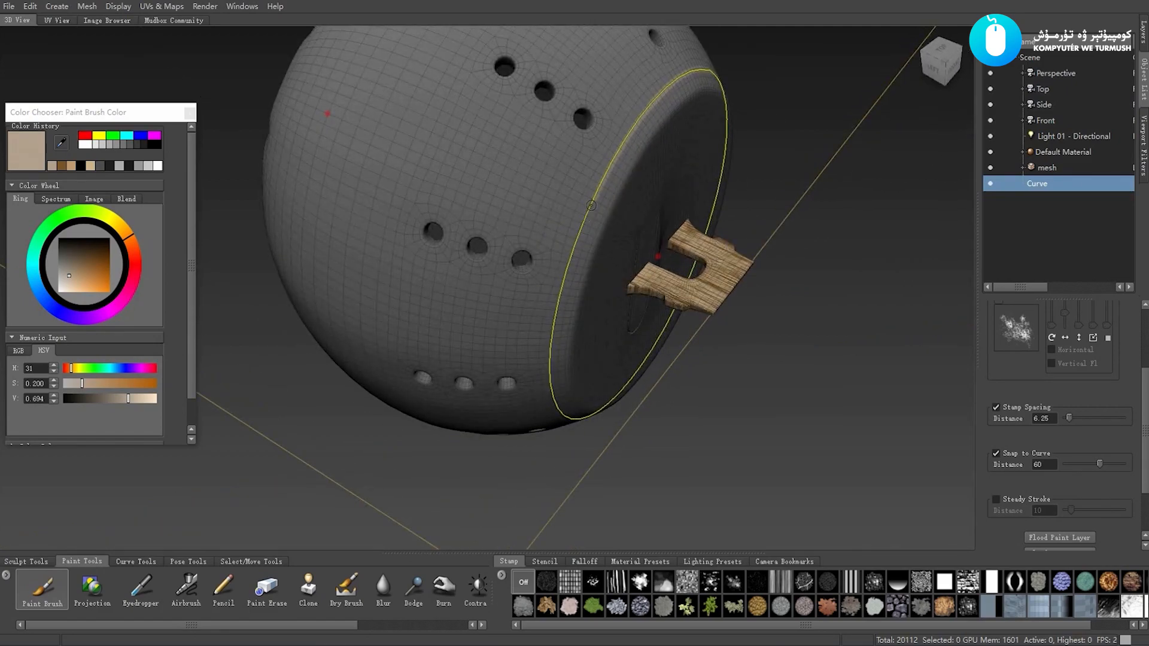
mouse_move(571, 263)
alt+mouse_down()
mouse_move(602, 261)
mouse_move(587, 254)
mouse_move(596, 270)
mouse_move(581, 243)
mouse_move(524, 230)
mouse_move(688, 273)
mouse_move(576, 310)
mouse_move(565, 270)
mouse_move(603, 238)
mouse_move(598, 229)
mouse_move(586, 265)
mouse_move(591, 347)
mouse_move(565, 340)
mouse_move(572, 349)
alt+mouse_up()
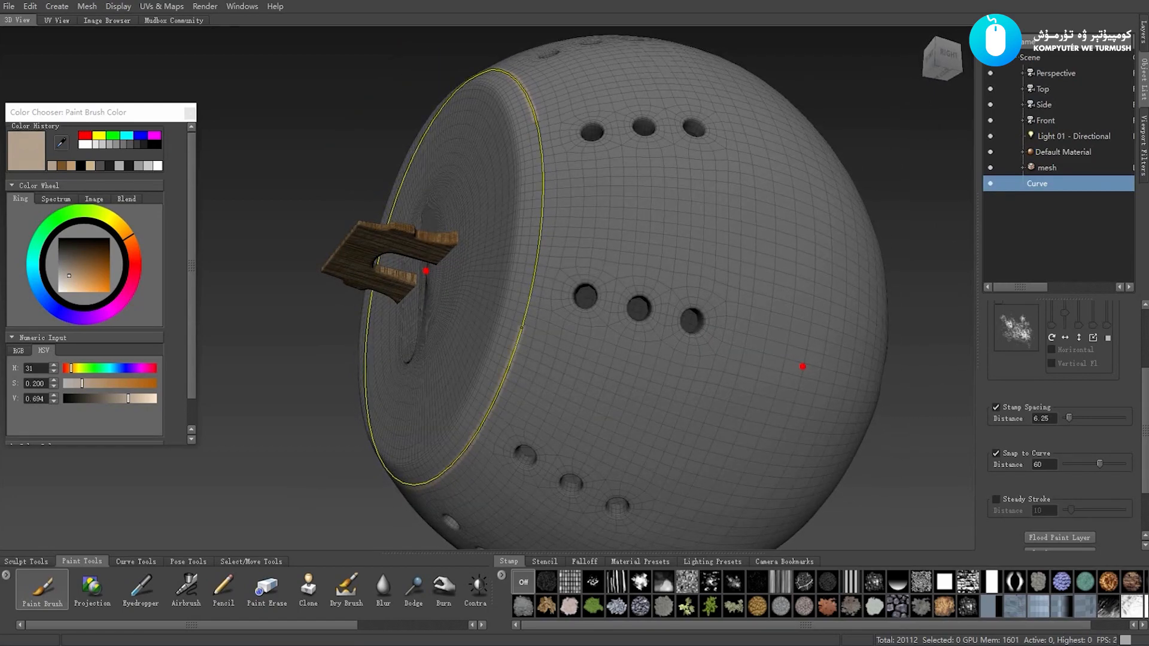
mouse_move(534, 246)
alt+mouse_down()
mouse_move(497, 306)
mouse_move(517, 284)
alt+mouse_up()
mouse_move(476, 411)
mouse_down()
mouse_move(478, 264)
mouse_move(530, 307)
mouse_move(722, 316)
mouse_up()
mouse_move(580, 311)
alt+mouse_down()
mouse_move(616, 292)
mouse_move(467, 296)
alt+mouse_up()
scroll(594, 291, down, 1)
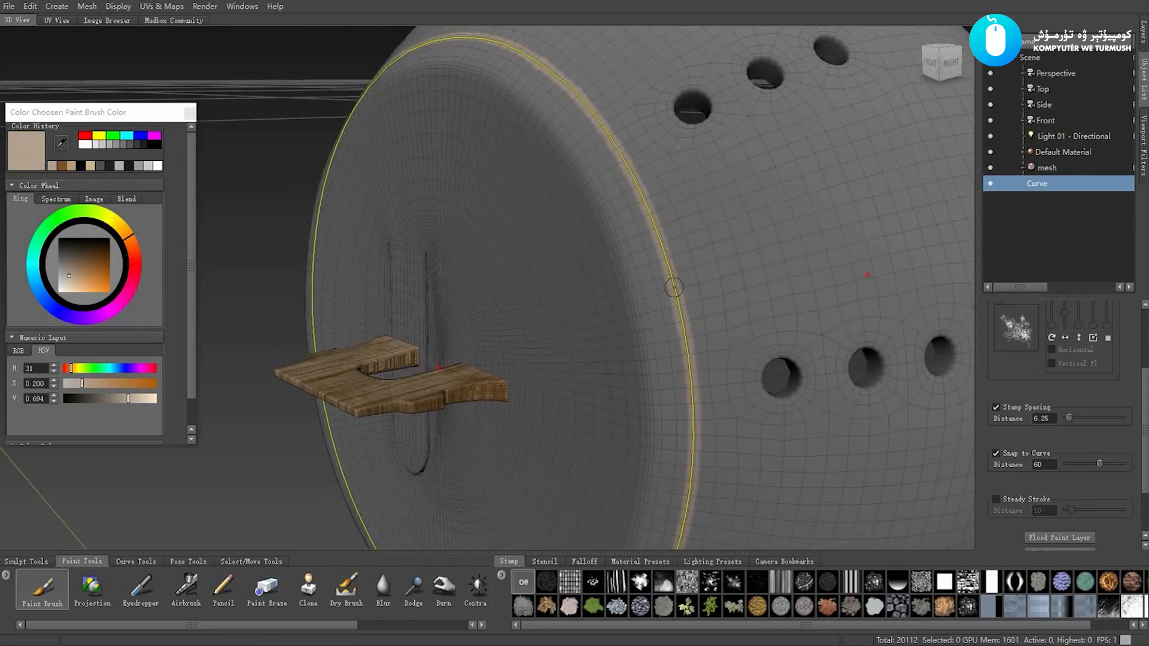
alt+drag(711, 250, 748, 244)
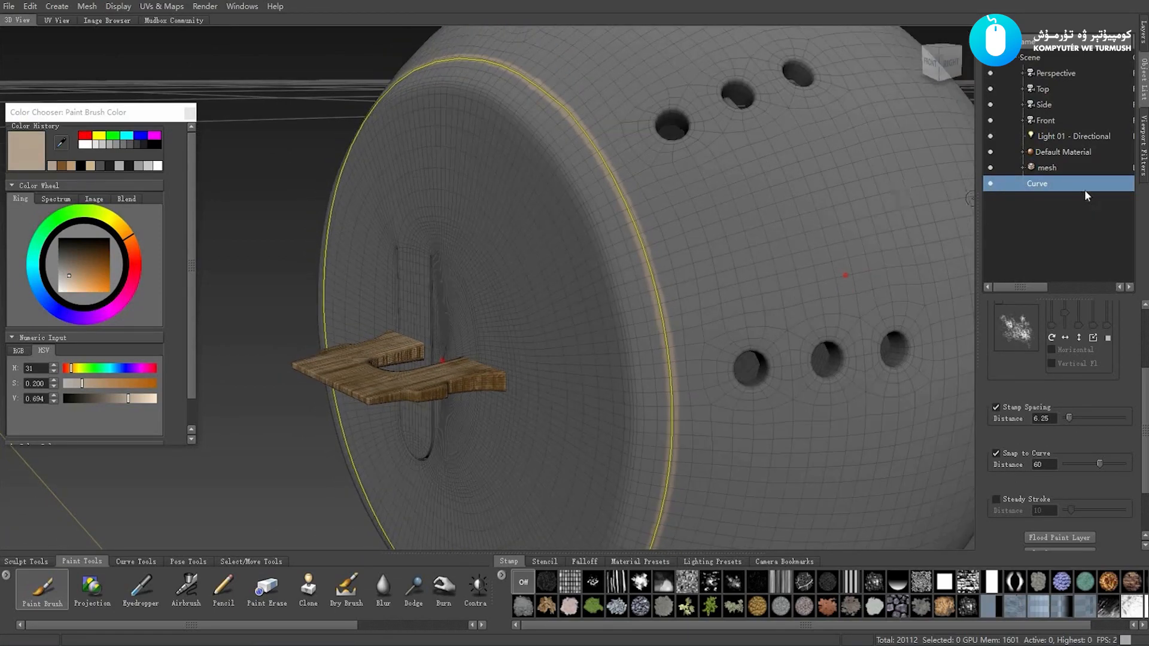
Delete the rim curve from the scene and return to the paint layers to inspect the beige line
key(Delete)
alt+drag(663, 336, 641, 359)
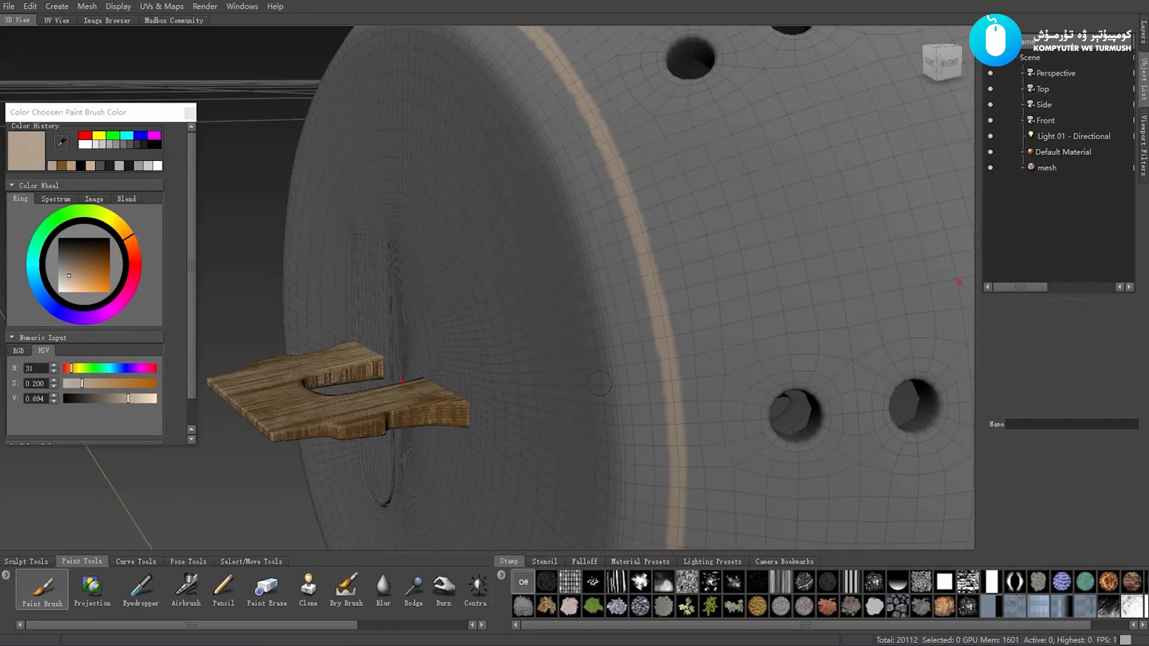
click(1144, 40)
alt+drag(632, 291, 599, 247)
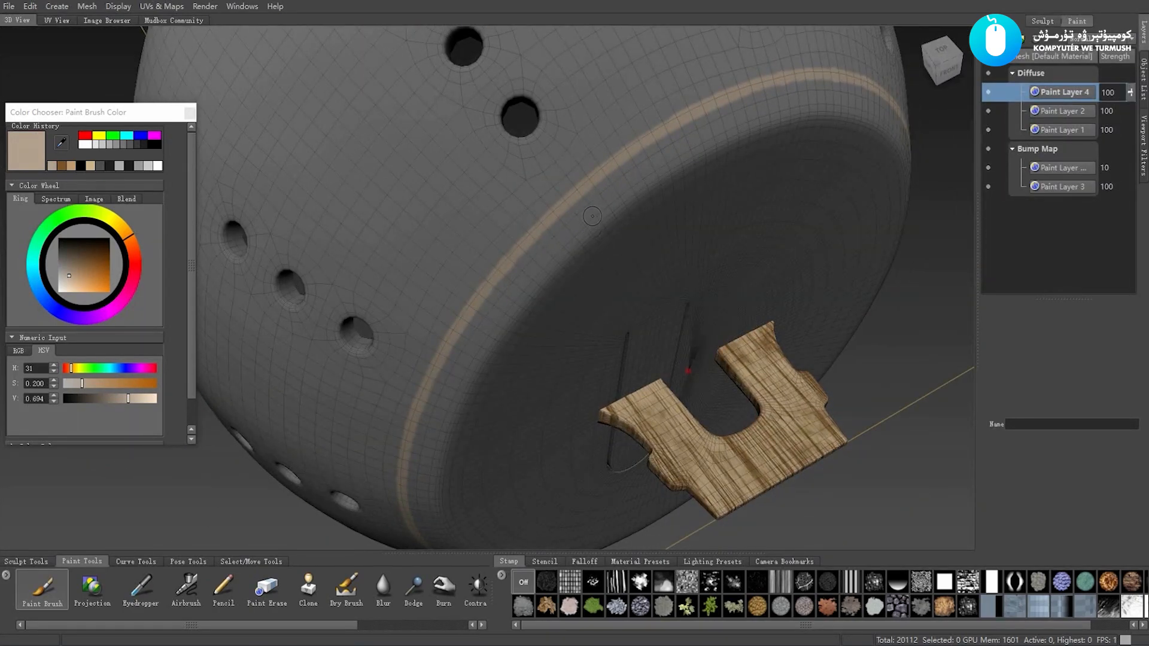
Try widening the beige rim line with freehand strokes on Paint Layer 4, and undo back to the unpainted rim with its curve
drag(577, 210, 603, 186)
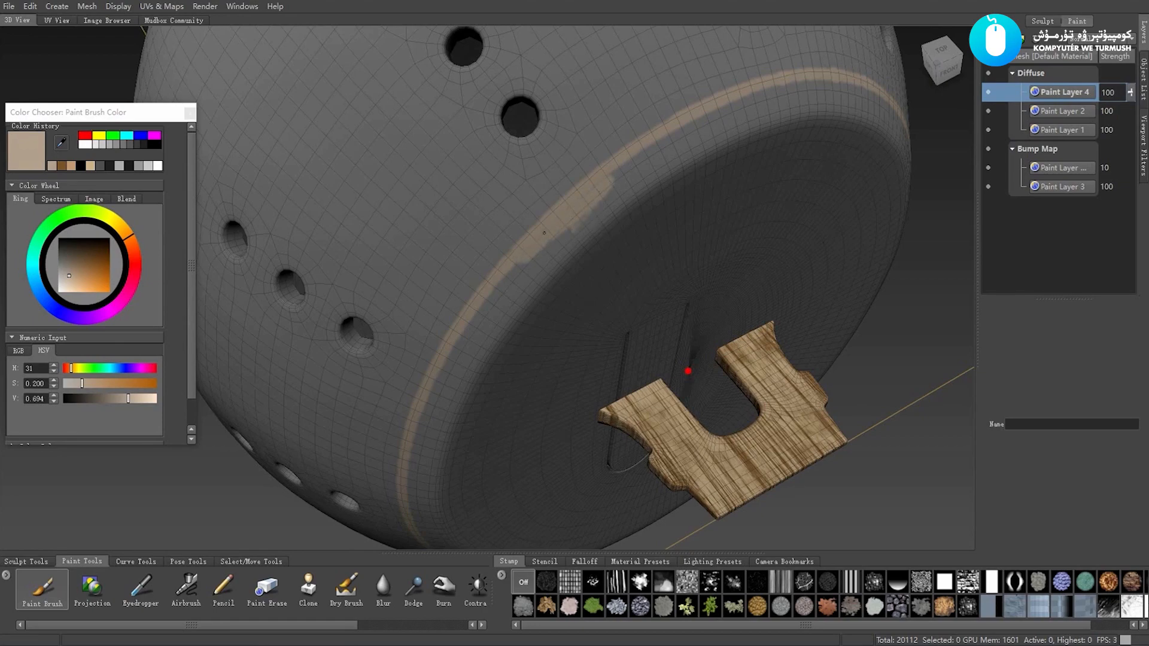
drag(627, 164, 634, 157)
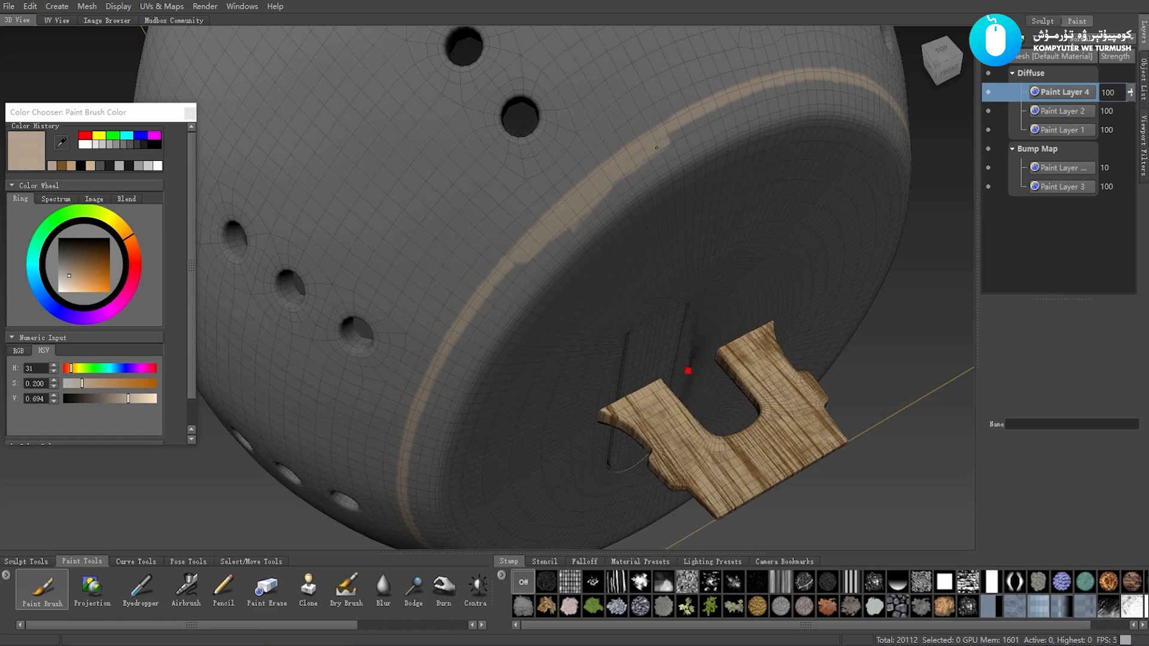
mouse_move(689, 127)
mouse_down()
mouse_move(663, 142)
mouse_move(752, 130)
mouse_up()
key(shift+w)
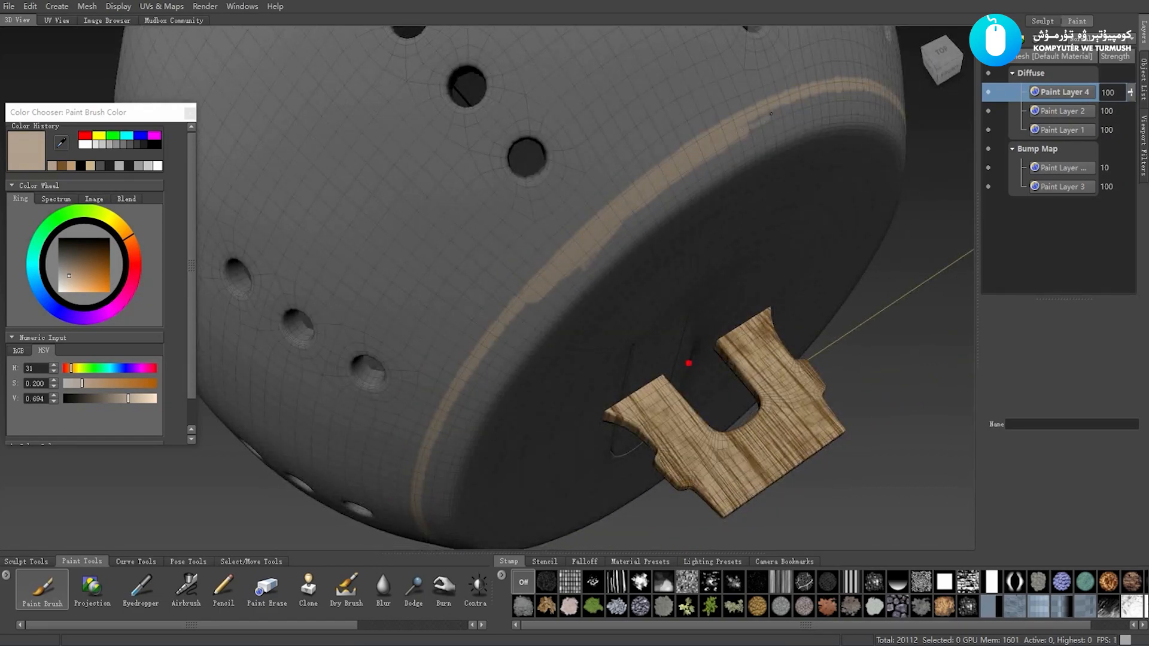
alt+drag(803, 102, 646, 168)
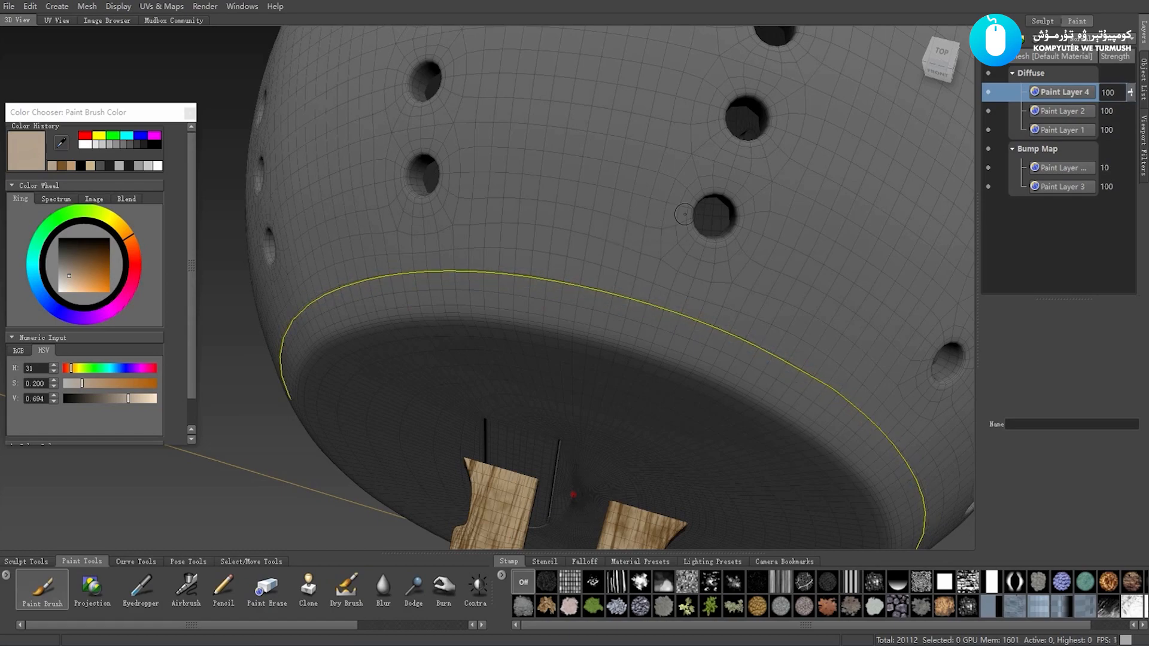
mouse_move(851, 310)
alt+mouse_down()
mouse_move(778, 281)
mouse_move(646, 311)
mouse_move(478, 316)
alt+mouse_up()
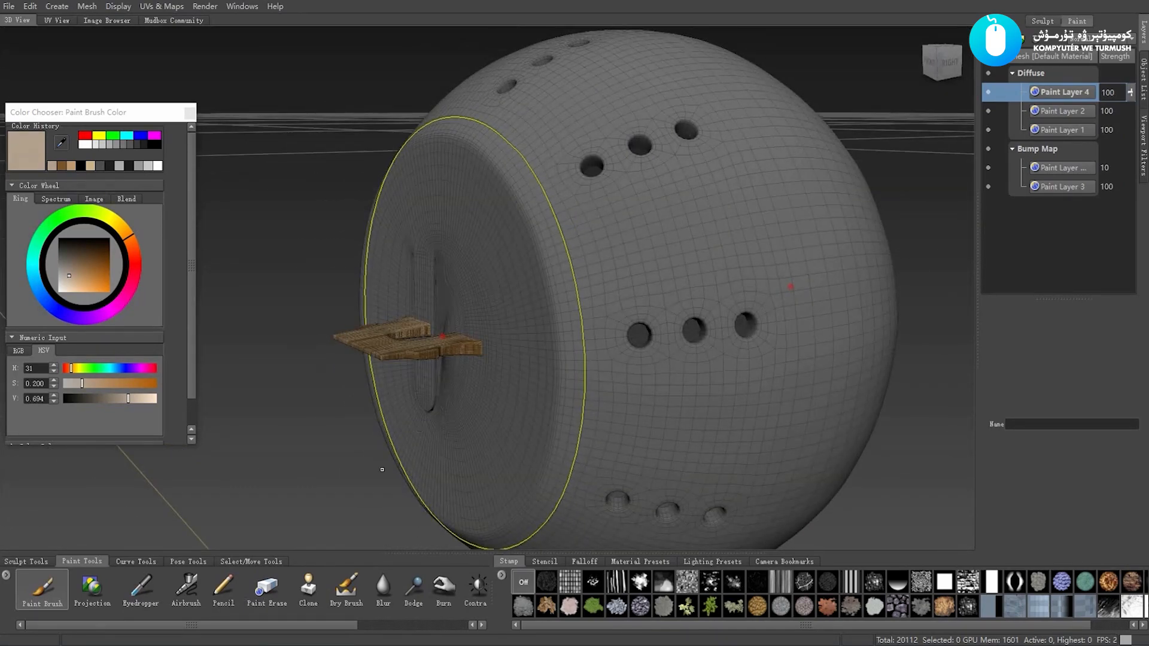
Switch to the Pencil tool, check its Snap to Curve setting and reselect the bowl's rim curve
click(232, 588)
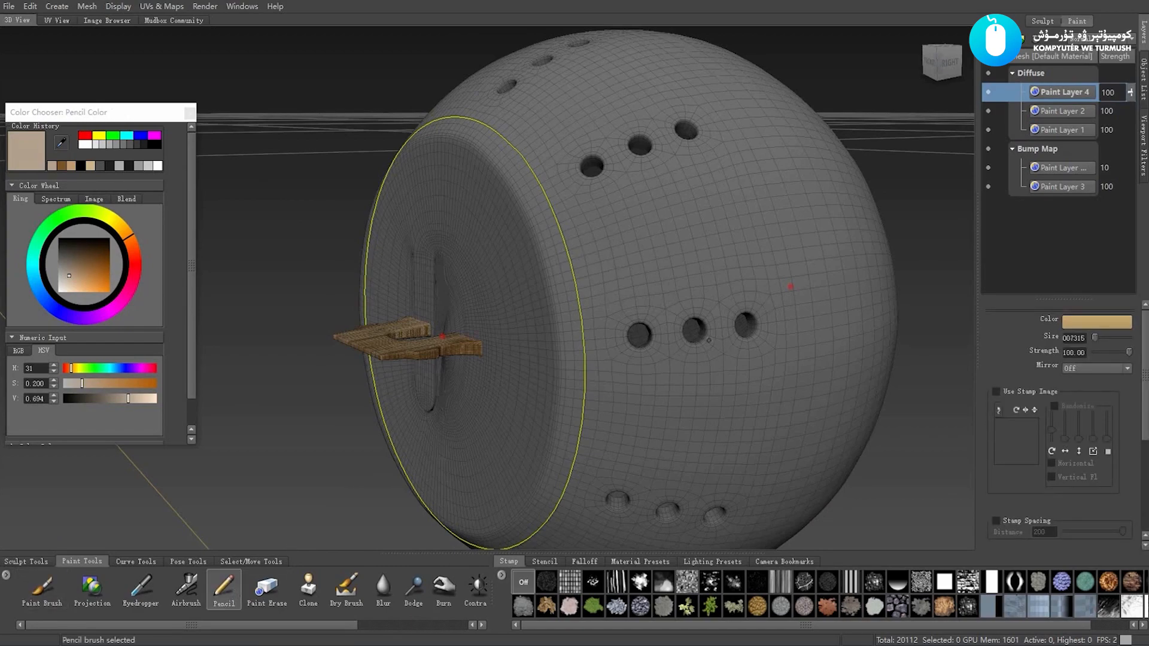
scroll(1017, 443, down, 3)
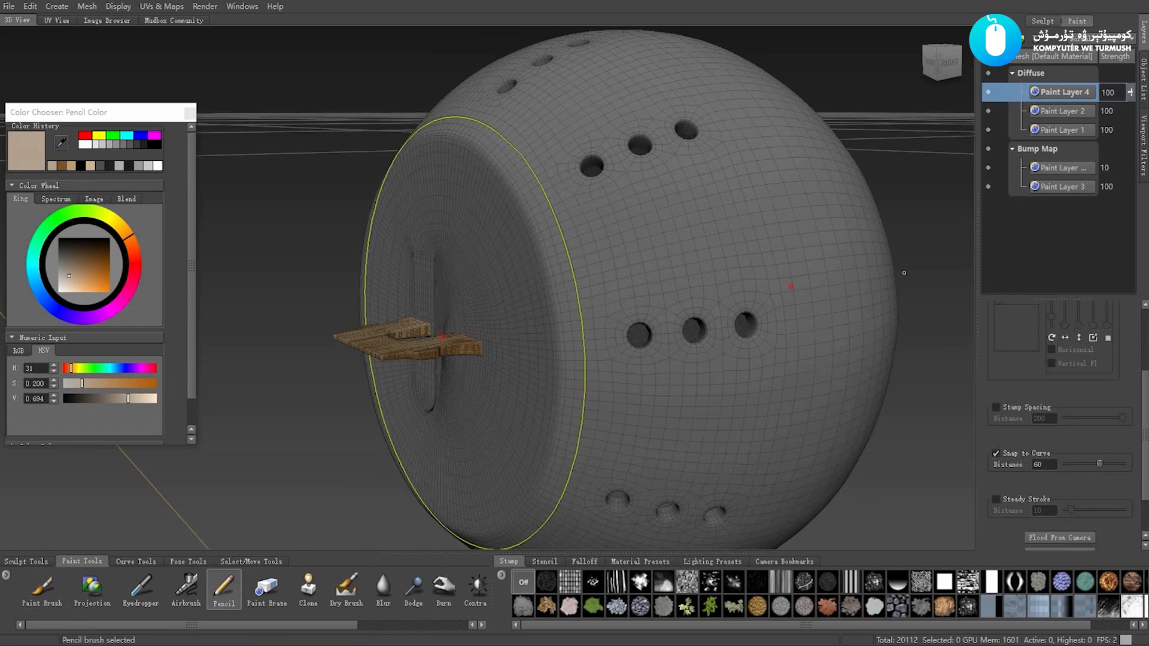
click(1143, 78)
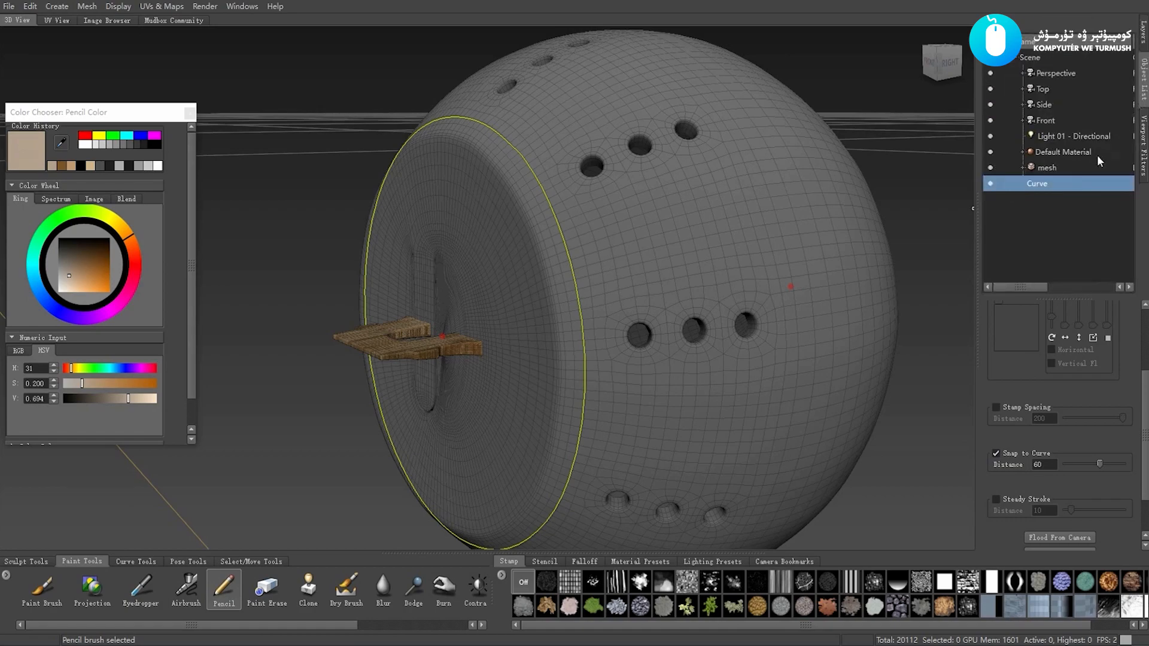
click(1044, 185)
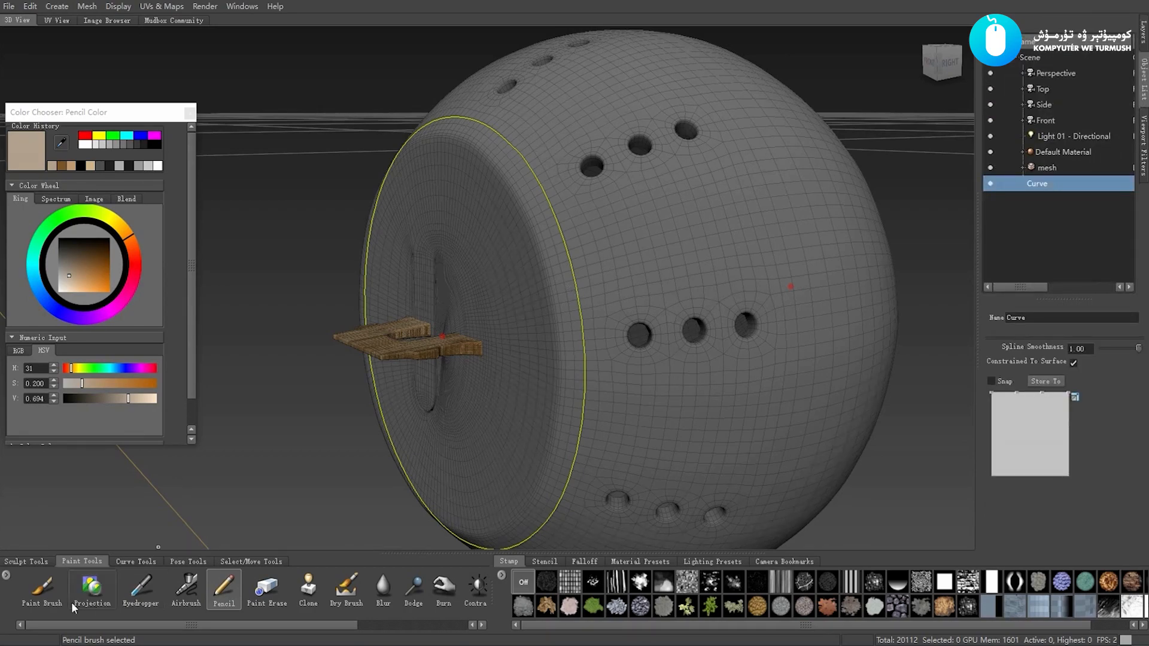
Try a Pencil stroke along the existing curve, undo it, and set the Snap to Curve distance to 61
click(42, 587)
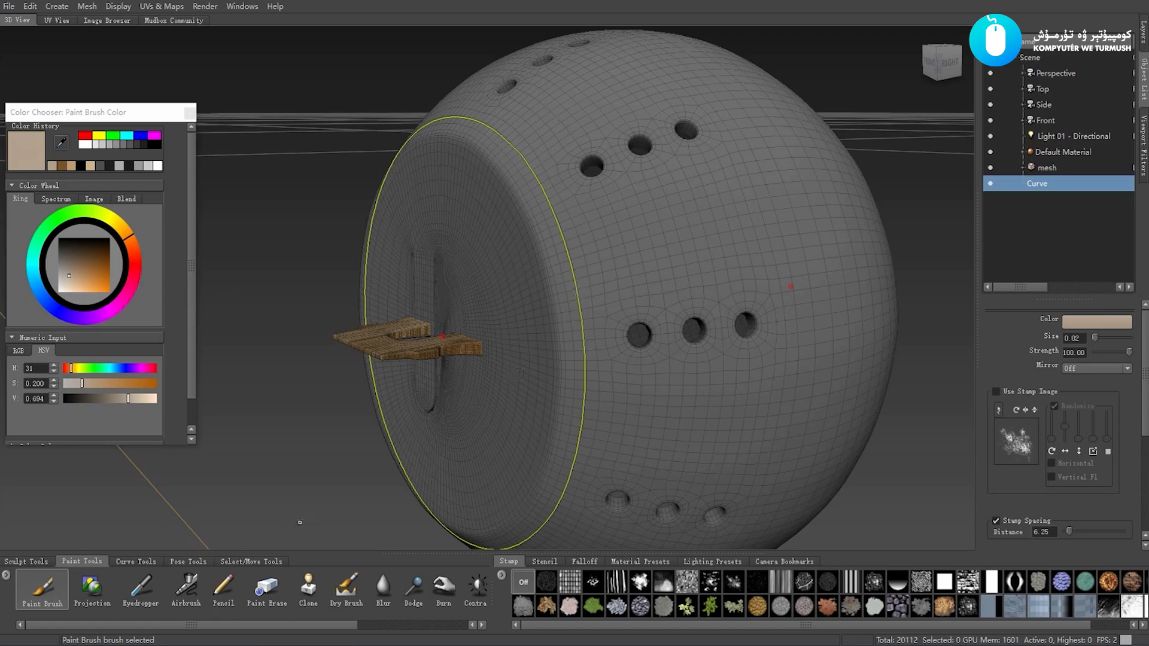
click(221, 589)
scroll(1021, 426, down, 5)
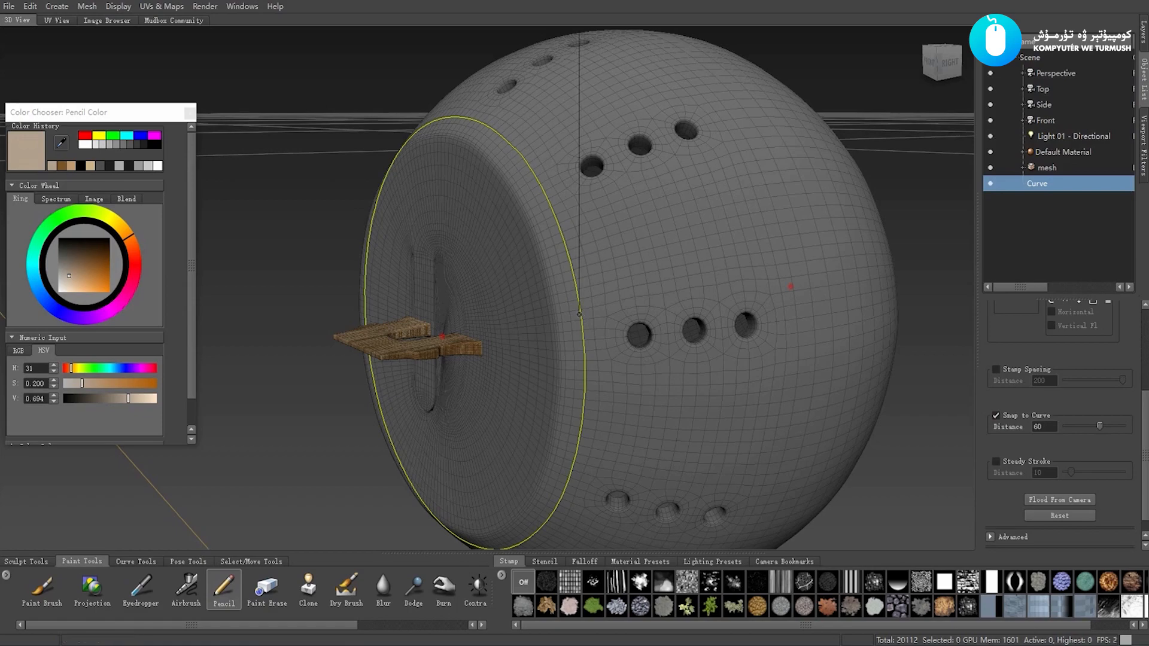
mouse_move(646, 266)
mouse_down()
mouse_move(541, 397)
mouse_move(605, 366)
mouse_up()
key(ctrl+z)
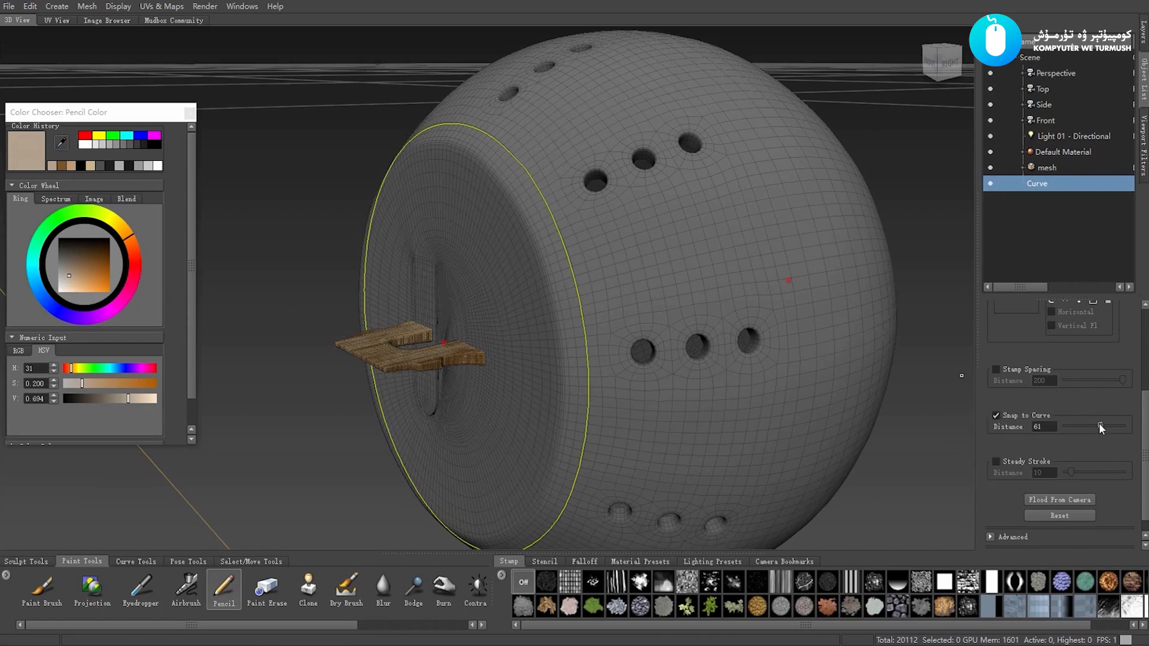
Turn on Stamp Spacing for the Pencil tool, checking it against the Paint Brush settings
scroll(1017, 407, up, 3)
scroll(1015, 393, down, 1)
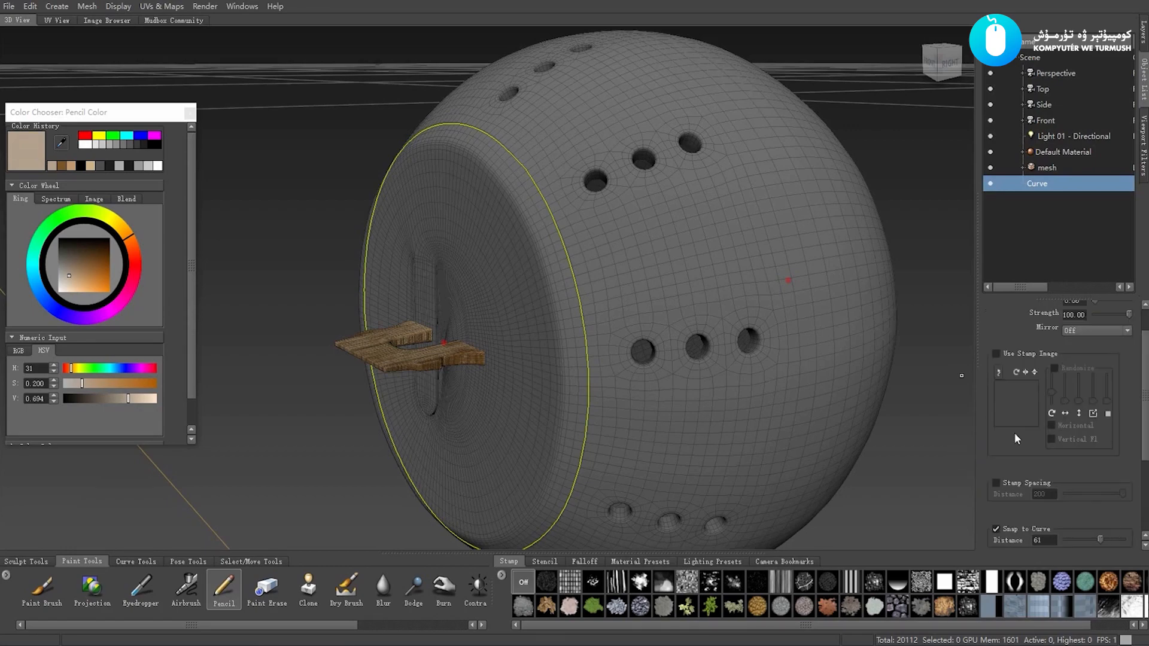
click(1009, 479)
click(33, 589)
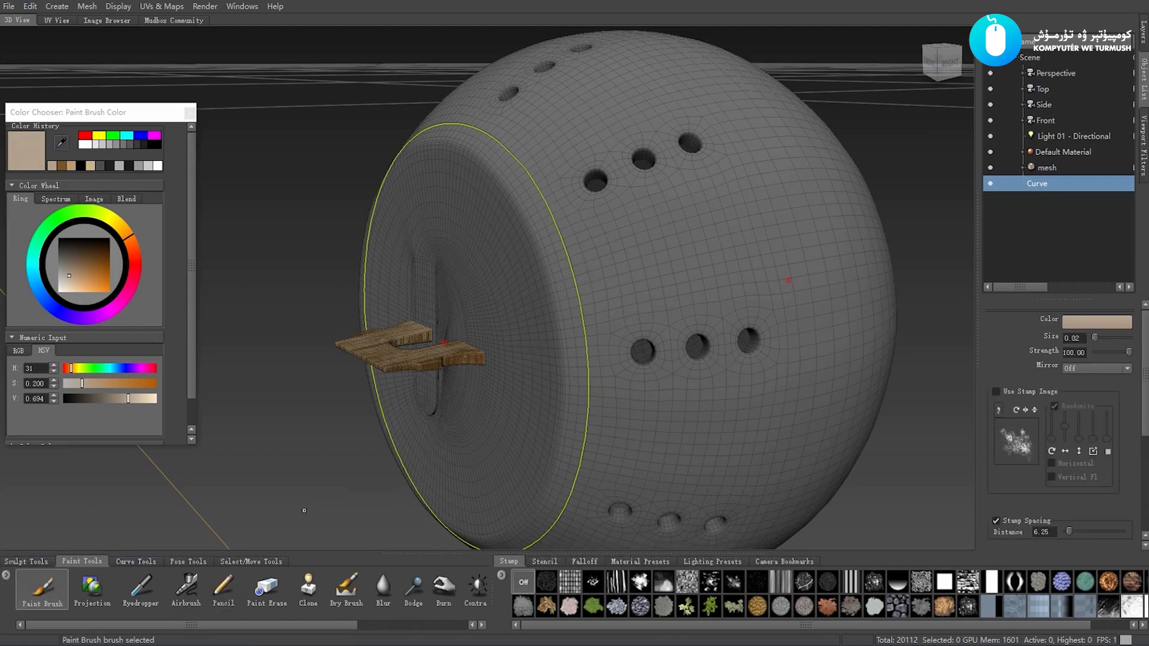
click(227, 585)
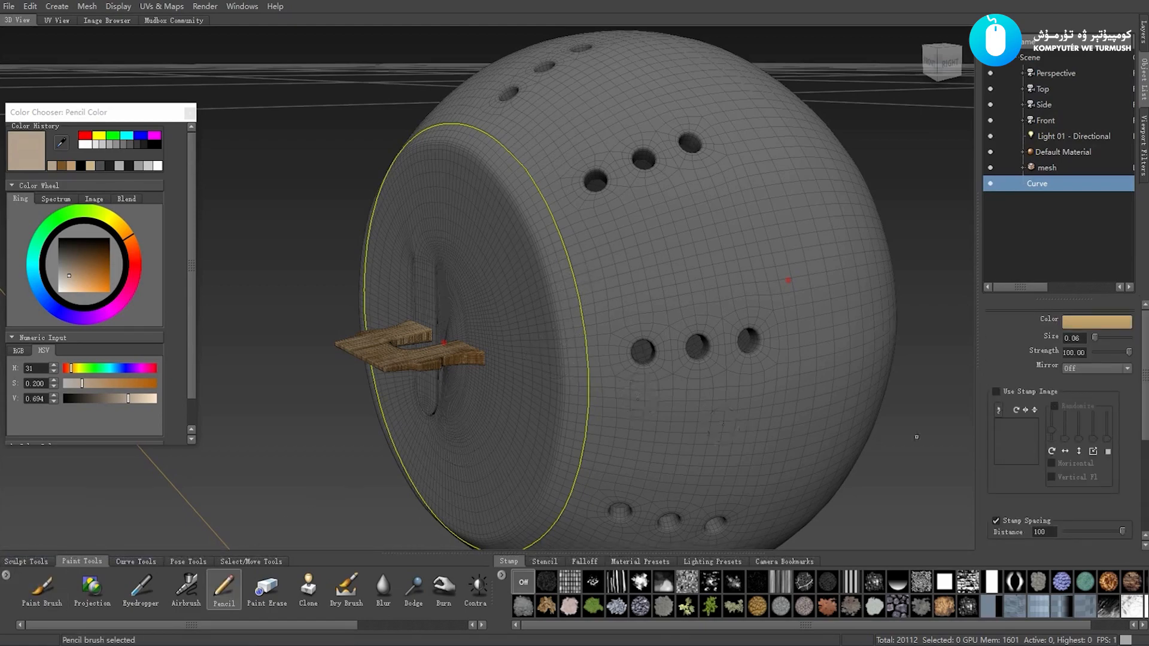
Try to draw a new Curve Loop along the rim of the flat face in the perspective view
click(1045, 190)
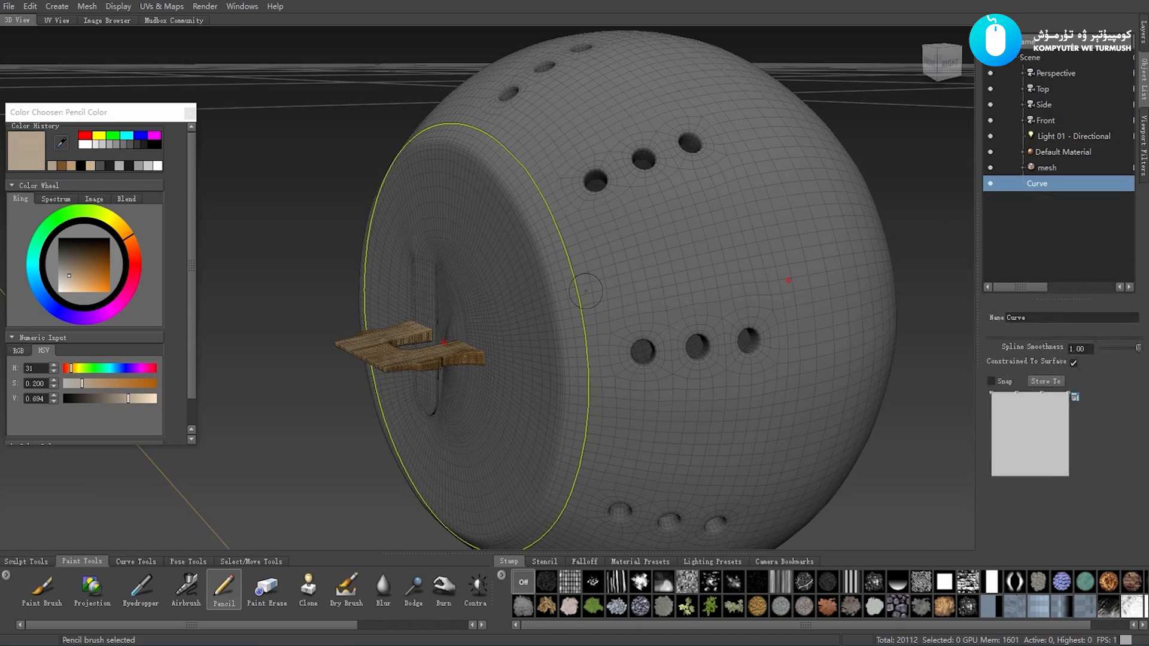
alt+drag(579, 270, 573, 283)
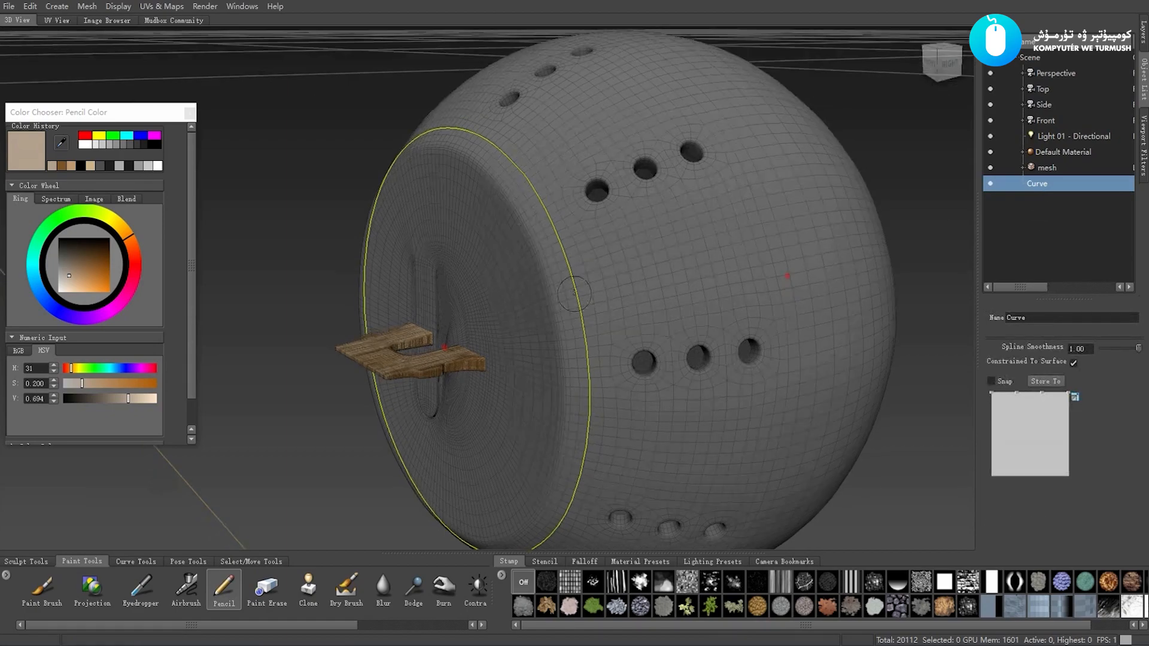
click(201, 562)
click(231, 562)
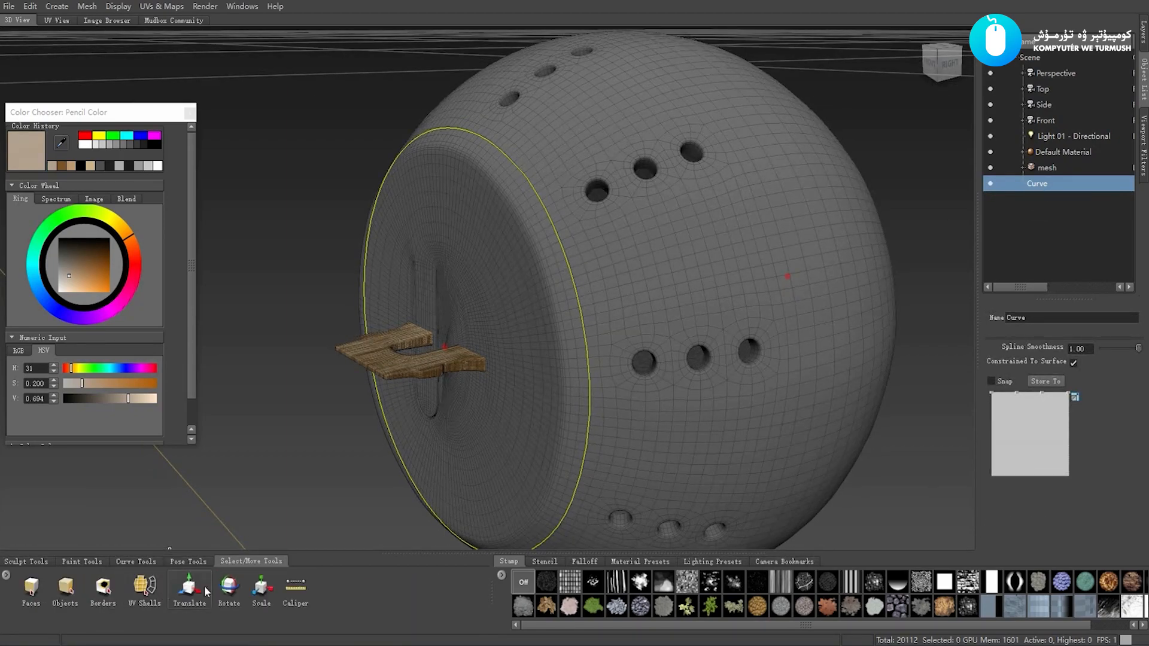
click(141, 562)
click(234, 588)
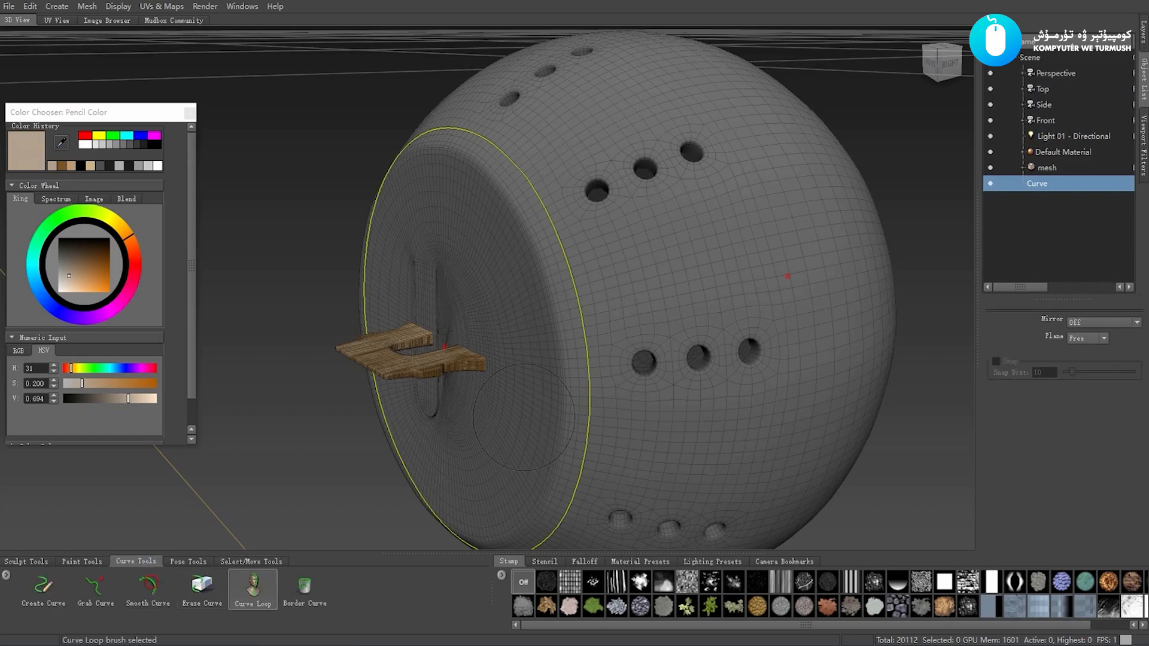
click(1051, 181)
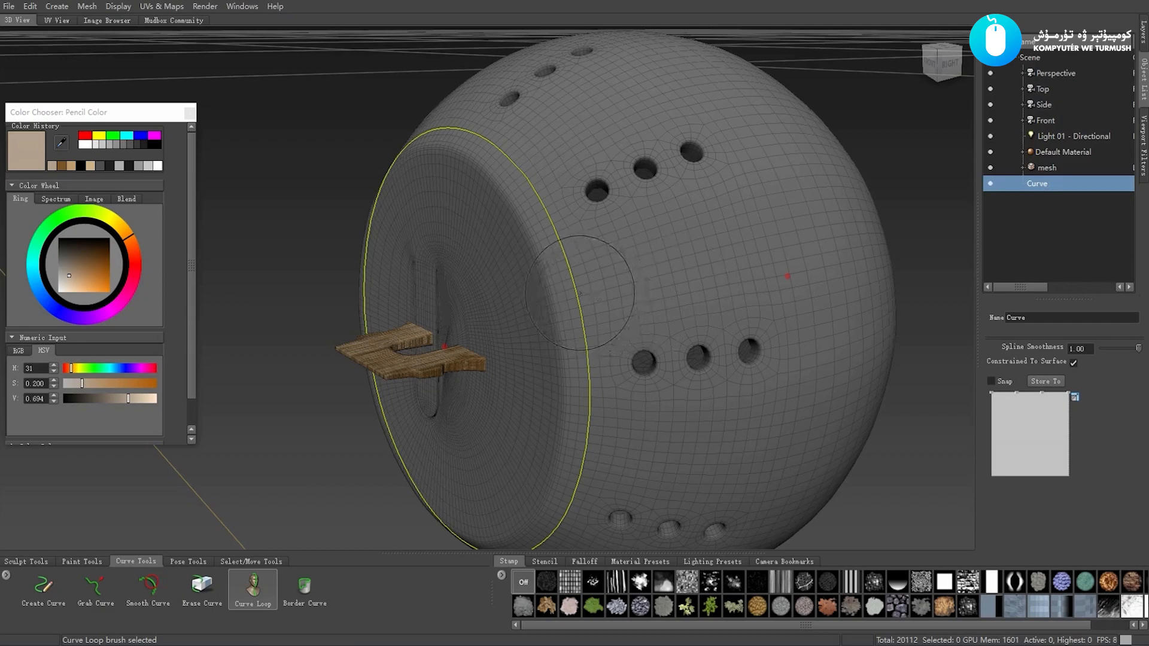
drag(581, 291, 568, 371)
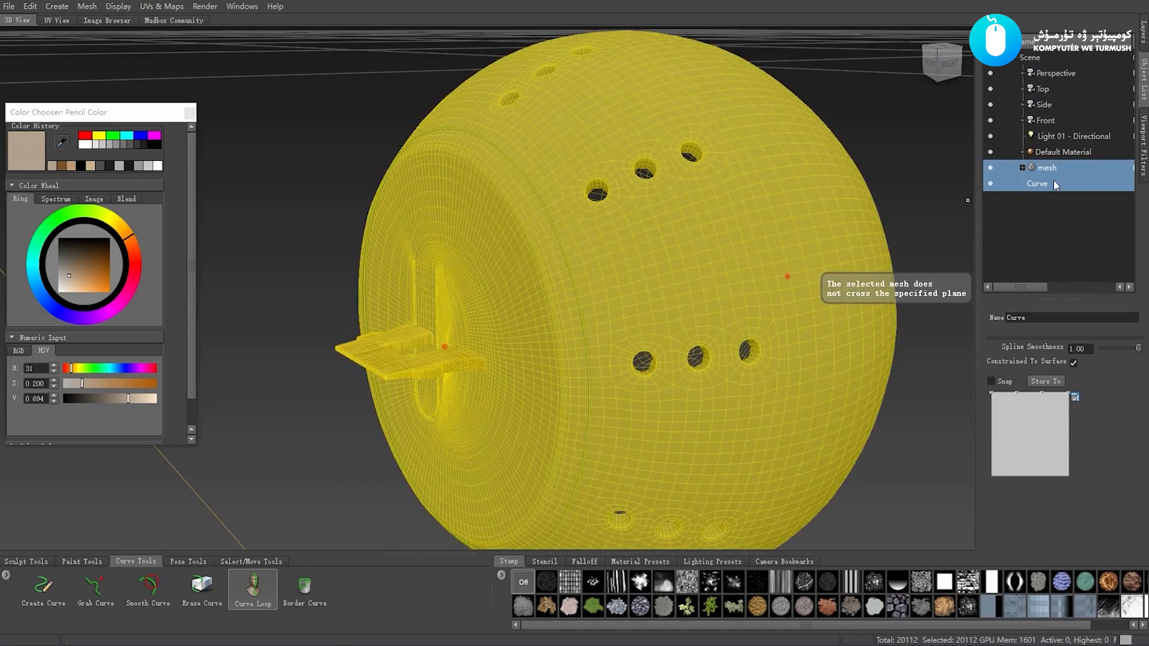
Delete the existing curve around the sphere's flat face
click(1054, 182)
key(Delete)
key(space)
drag(522, 293, 612, 286)
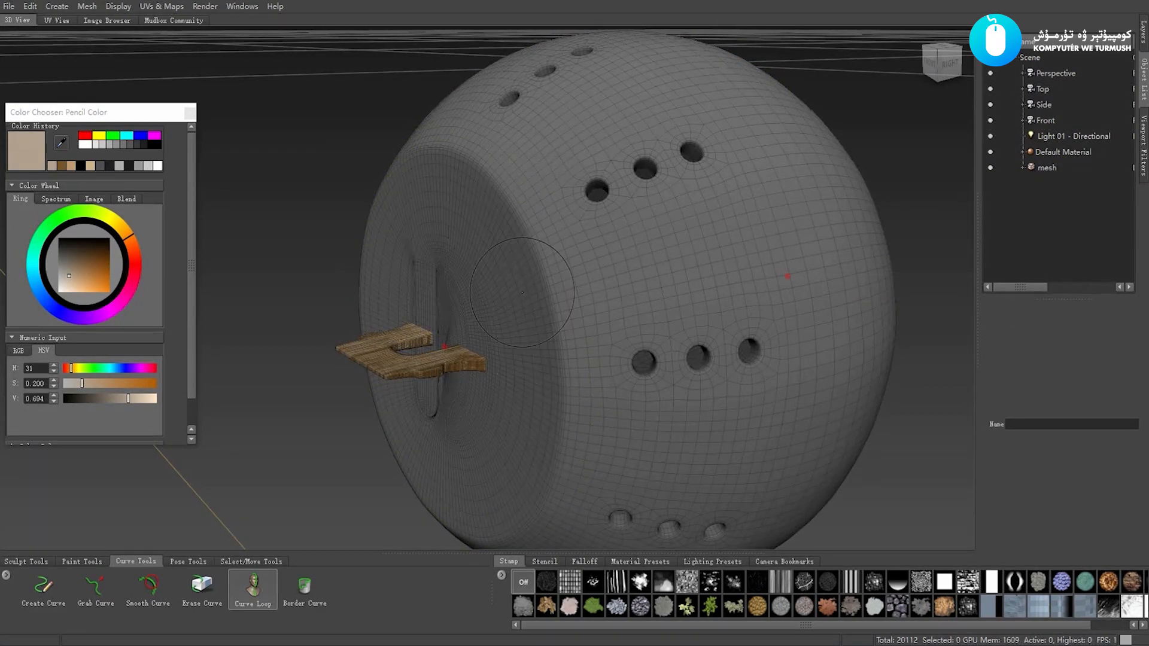
Draw a straight vertical Curve Loop just inside the flat face's edge in the side view, then return to perspective
right_click(881, 149)
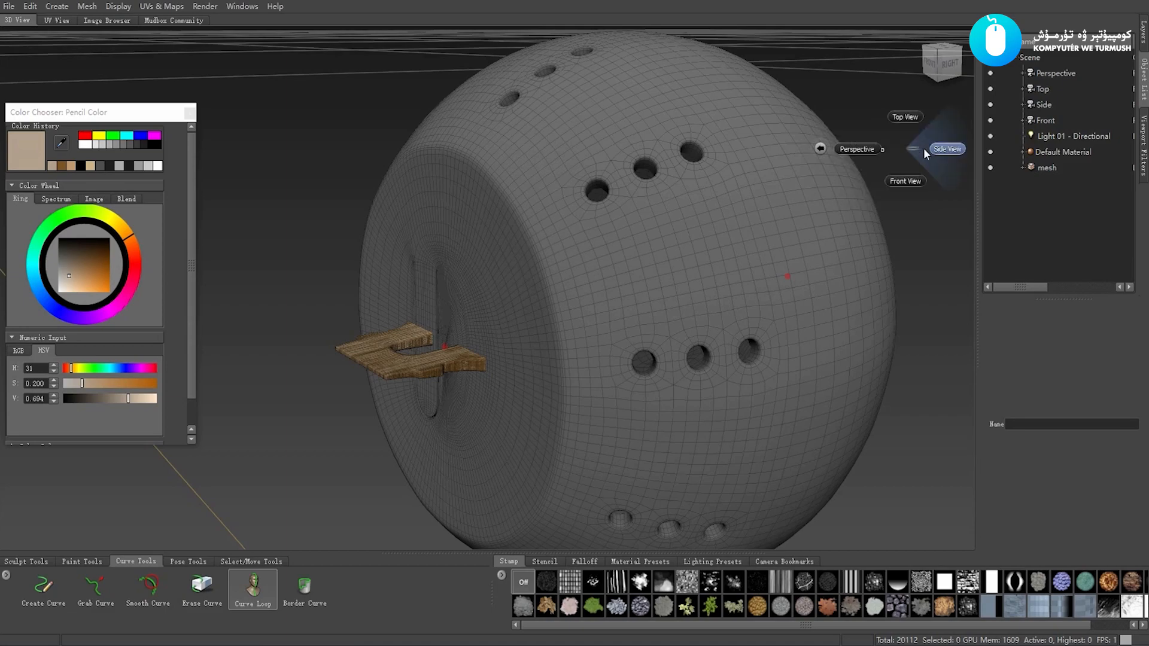
click(925, 147)
scroll(487, 271, up, 4)
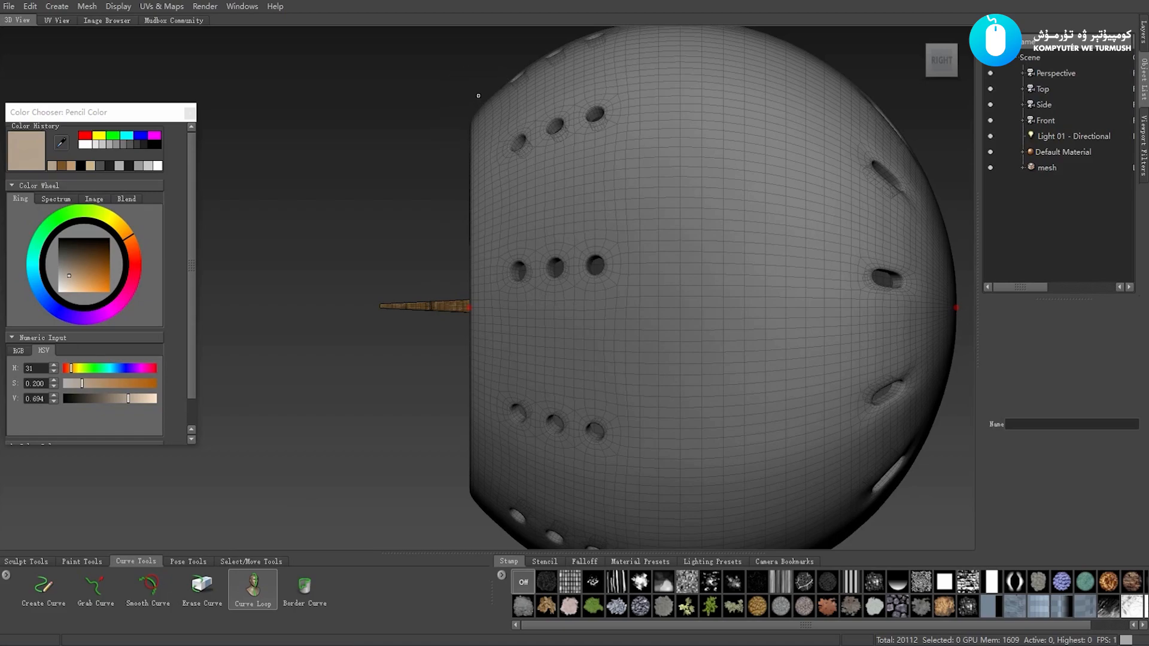
drag(477, 96, 477, 533)
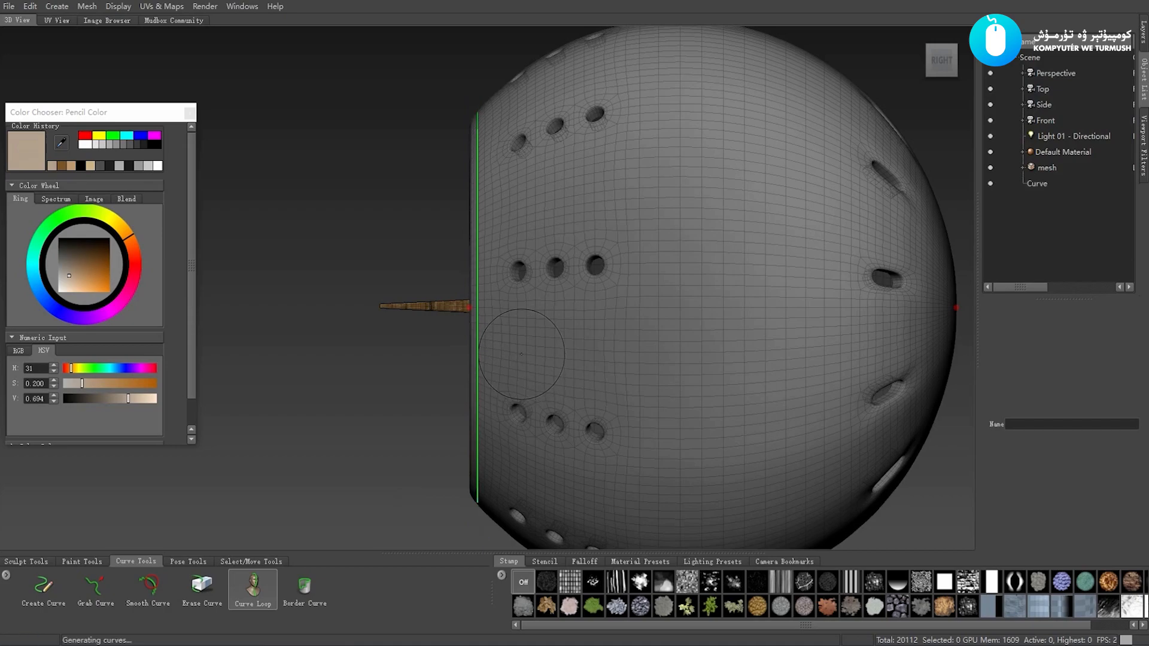
right_drag(421, 392, 383, 397)
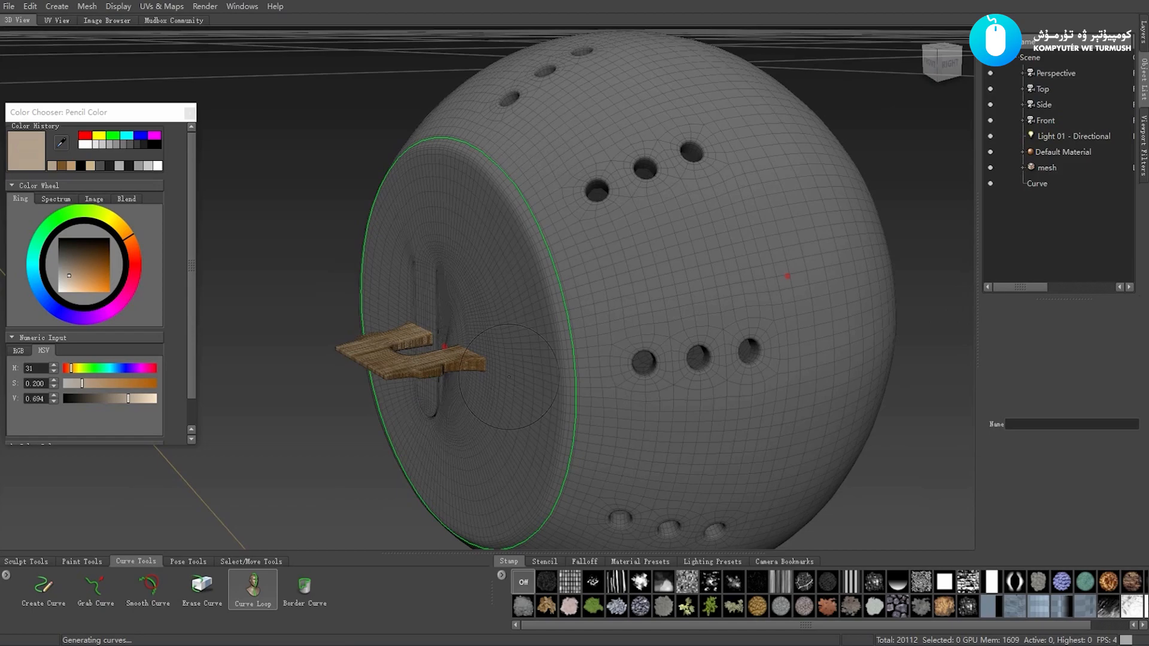
Select the new curve, activate the Pencil and try a stroke along the rim, then undo it
click(1039, 183)
click(83, 560)
click(223, 587)
drag(569, 267, 586, 347)
key(ctrl+z)
Set the Pencil's Stamp Spacing distance to 0
scroll(1043, 444, down, 2)
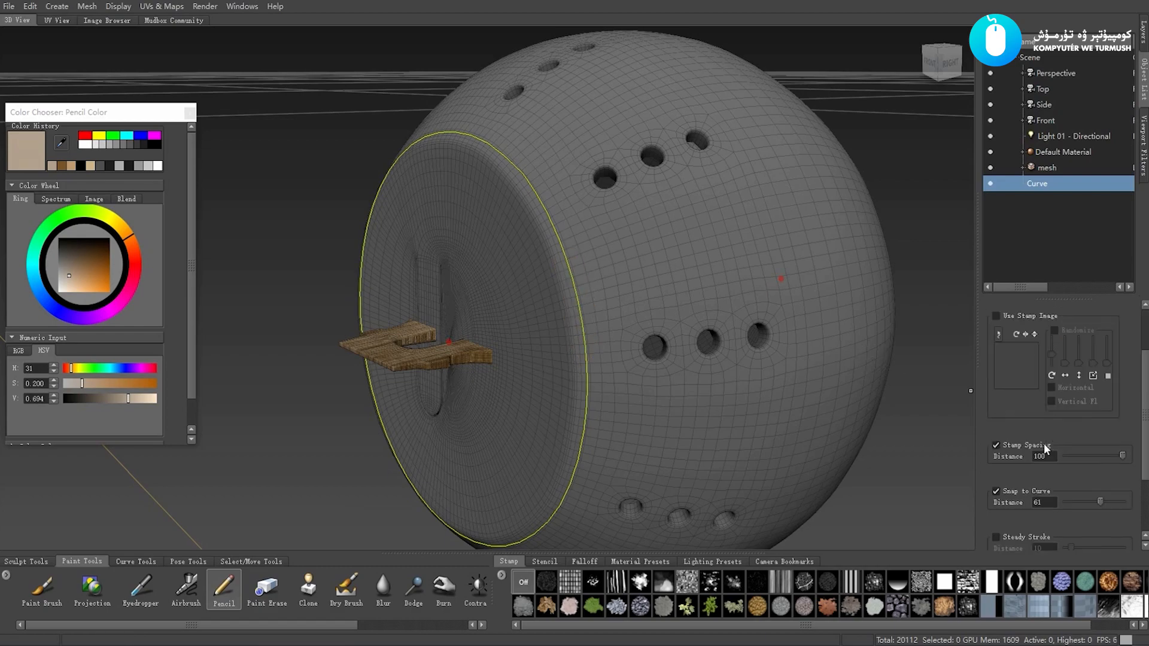
scroll(1053, 451, down, 1)
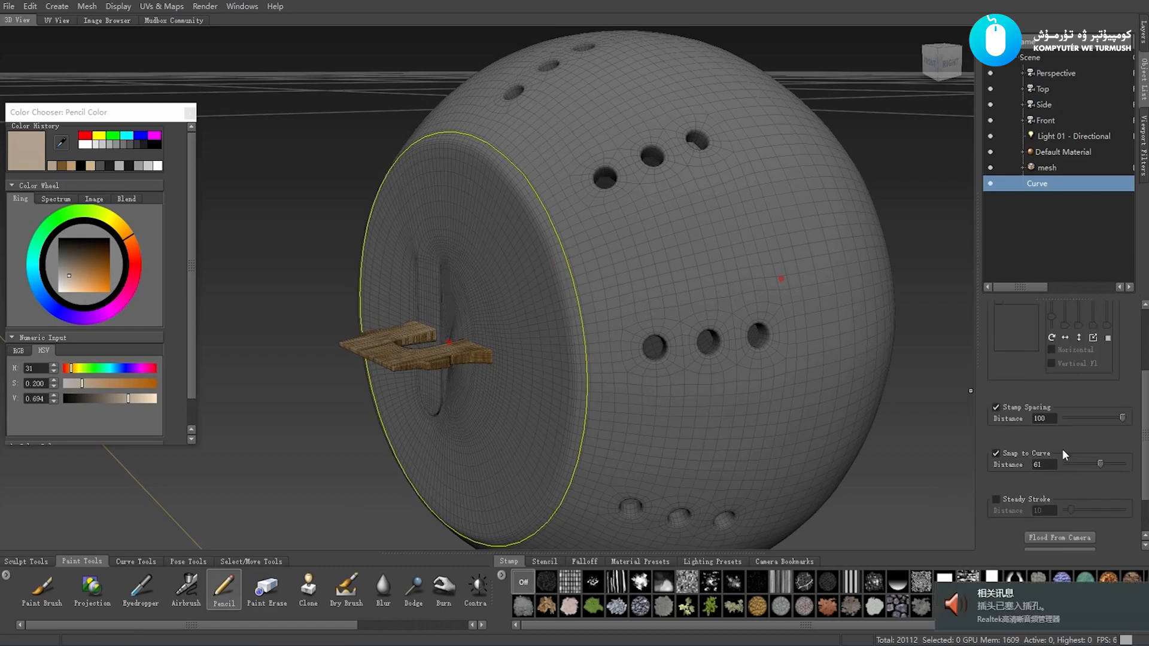
scroll(1086, 438, down, 1)
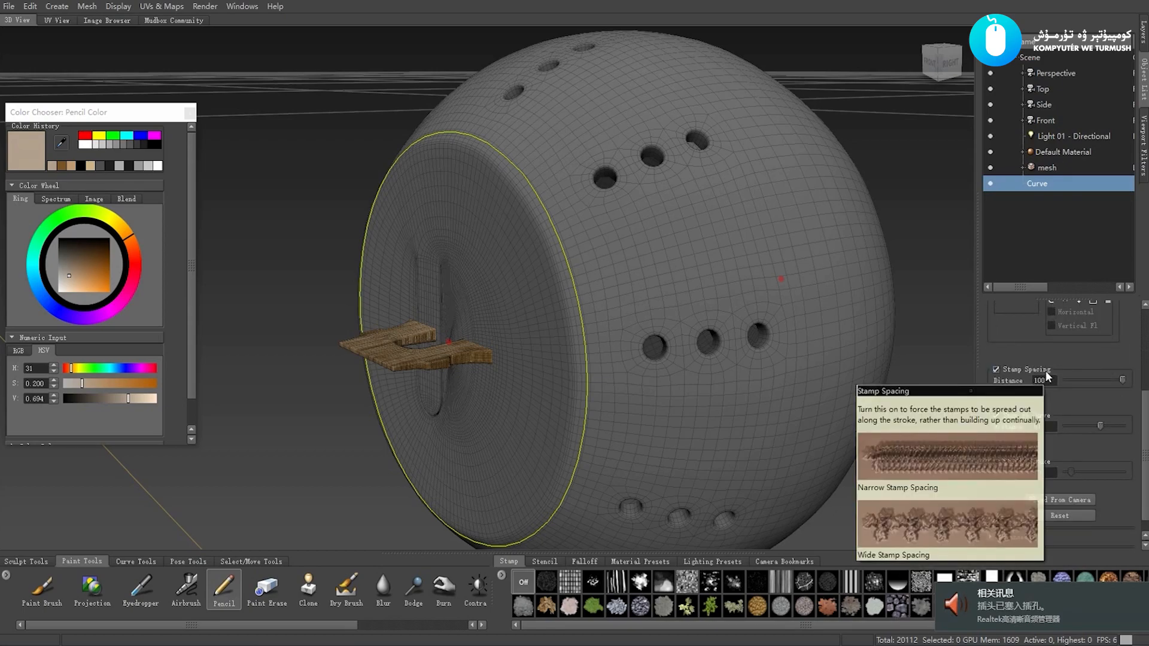
click(1112, 379)
drag(1111, 379, 1106, 378)
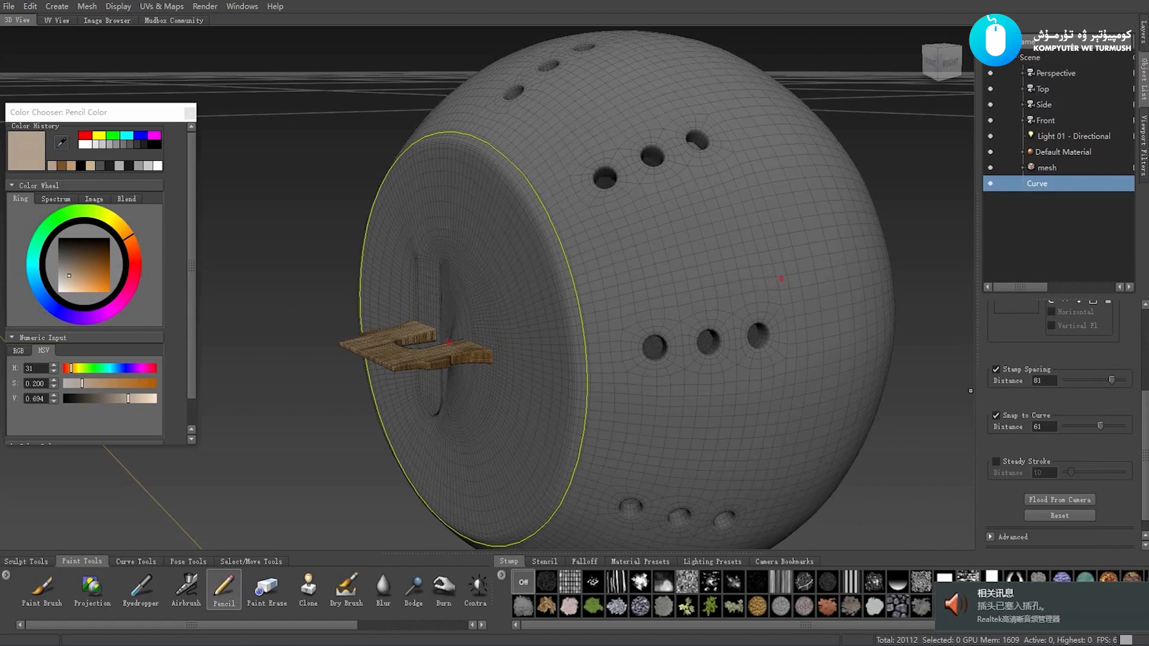
Try Pencil strokes on the sphere's surface and along the rim curve, undoing each one
drag(695, 251, 672, 290)
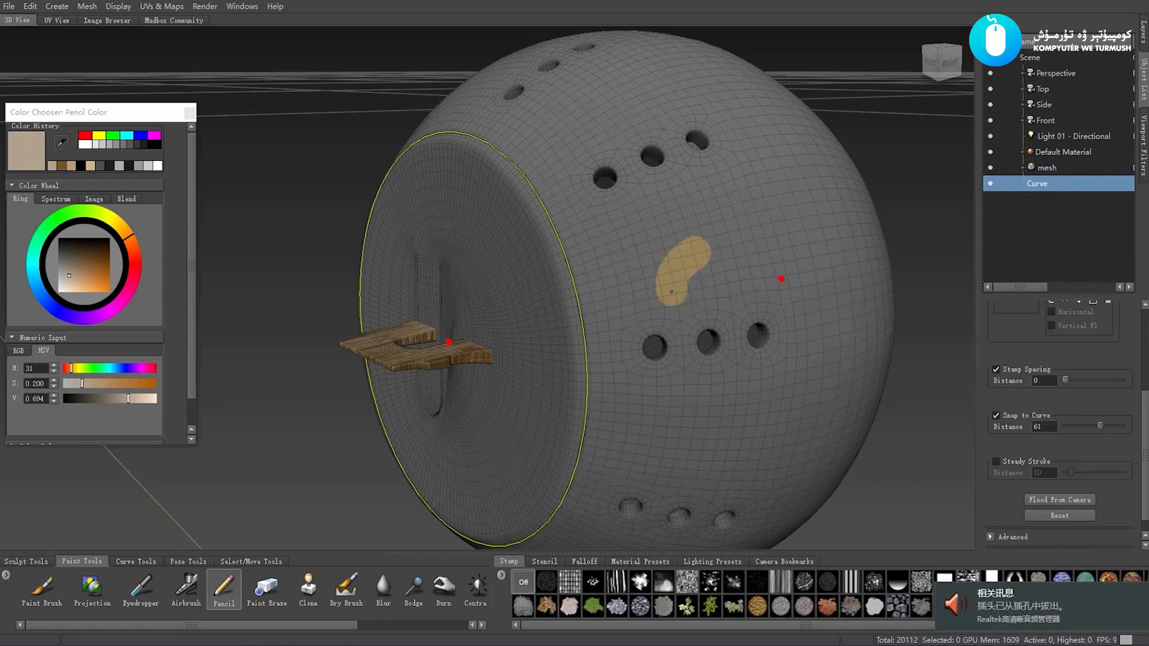
key(ctrl+z)
drag(614, 262, 608, 261)
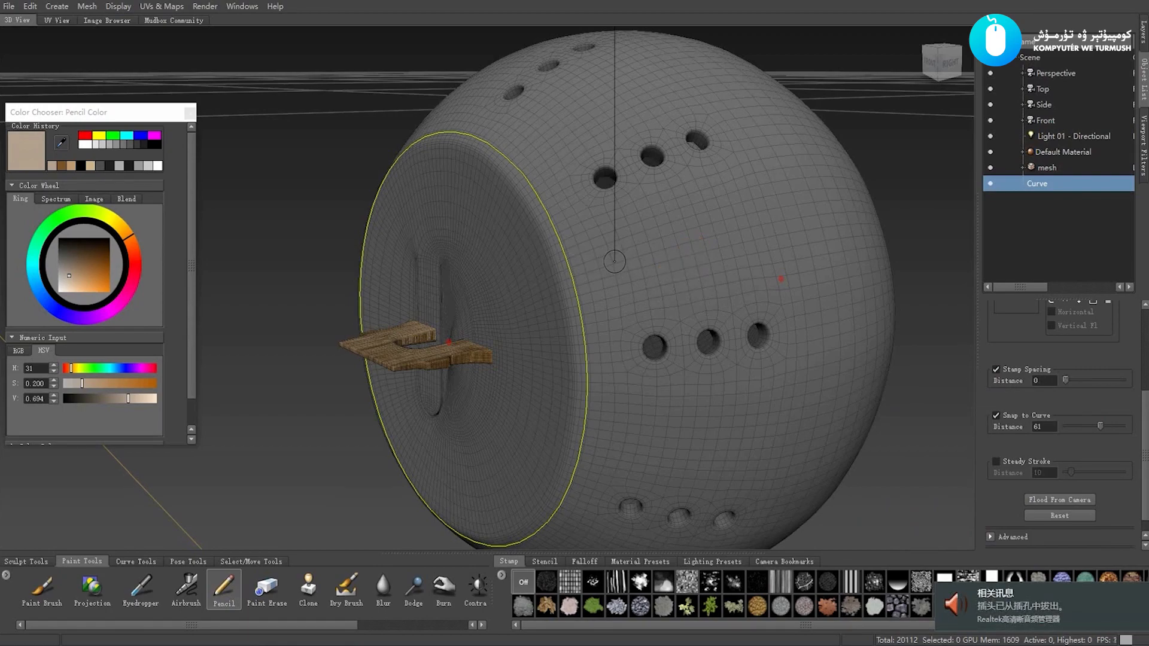
mouse_move(550, 217)
mouse_down()
mouse_move(586, 339)
mouse_move(584, 323)
mouse_move(565, 345)
mouse_move(597, 369)
mouse_up()
scroll(565, 345, up, 5)
scroll(564, 345, down, 8)
scroll(601, 368, up, 5)
key(ctrl+z)
key(m)
mouse_move(549, 318)
mouse_down()
mouse_move(517, 249)
mouse_move(547, 447)
mouse_move(551, 321)
mouse_up()
key(ctrl+z)
scroll(616, 343, down, 4)
Paint a tan Pencil band snapped to the curve around the rim of the sphere's flat face
drag(559, 262, 547, 328)
mouse_move(547, 328)
alt+right_down()
mouse_move(650, 417)
mouse_move(593, 386)
alt+right_up()
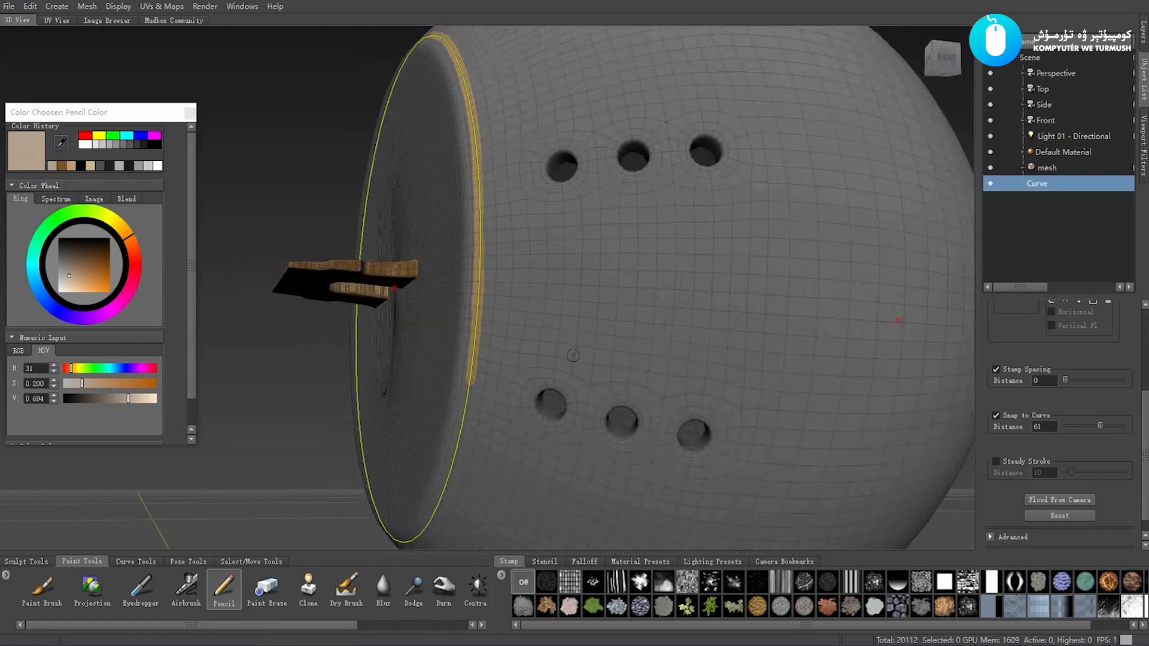
alt+drag(564, 332, 554, 298)
mouse_move(441, 152)
mouse_down()
mouse_move(476, 346)
mouse_move(474, 545)
mouse_up()
mouse_move(514, 437)
alt+mouse_down()
mouse_move(522, 449)
mouse_move(501, 227)
alt+mouse_up()
mouse_move(510, 169)
mouse_down()
mouse_move(459, 373)
mouse_move(419, 456)
mouse_up()
mouse_move(436, 426)
alt+mouse_down()
mouse_move(524, 416)
mouse_move(655, 375)
alt+mouse_up()
mouse_move(693, 326)
mouse_down()
mouse_move(511, 342)
mouse_move(383, 291)
mouse_move(443, 335)
mouse_move(527, 347)
mouse_up()
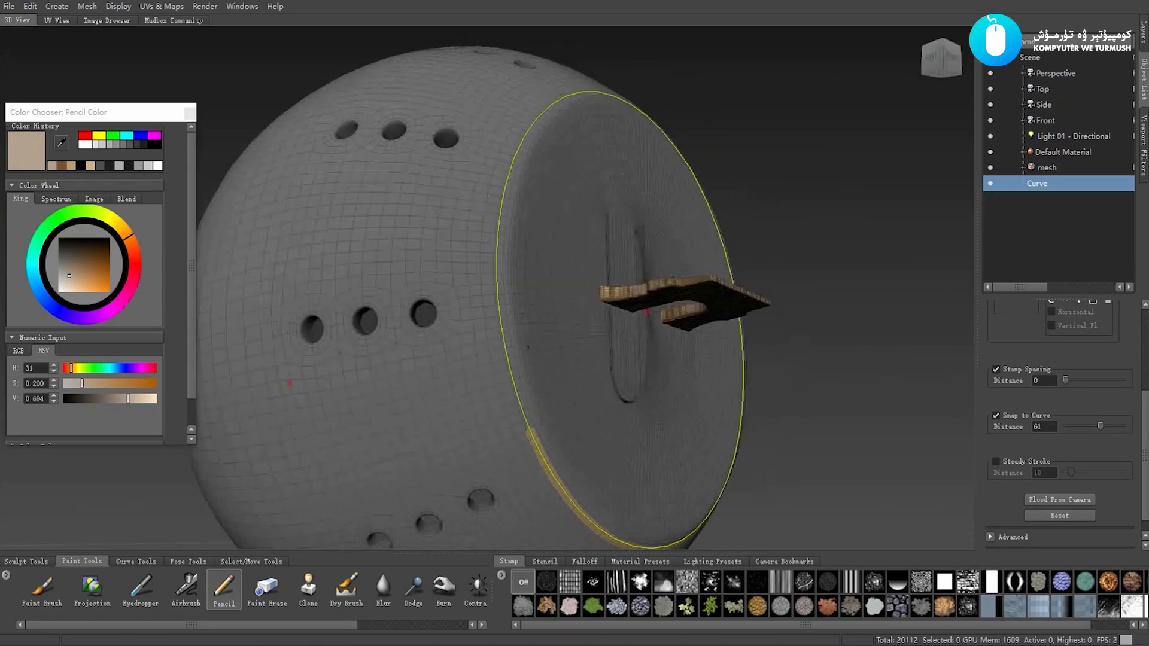
mouse_move(537, 446)
mouse_down()
mouse_move(499, 302)
mouse_move(516, 157)
mouse_move(446, 353)
mouse_move(509, 271)
mouse_move(590, 205)
mouse_move(721, 159)
mouse_move(786, 175)
mouse_move(628, 240)
mouse_move(606, 272)
mouse_up()
mouse_move(683, 361)
mouse_down()
mouse_move(586, 255)
mouse_move(465, 191)
mouse_move(581, 261)
mouse_up()
mouse_move(646, 273)
mouse_down()
mouse_move(545, 258)
mouse_move(413, 277)
mouse_up()
alt+right_drag(418, 281, 526, 306)
mouse_move(779, 278)
mouse_down()
mouse_move(625, 245)
mouse_move(473, 246)
mouse_move(527, 240)
mouse_move(562, 257)
mouse_up()
alt+right_drag(562, 257, 592, 267)
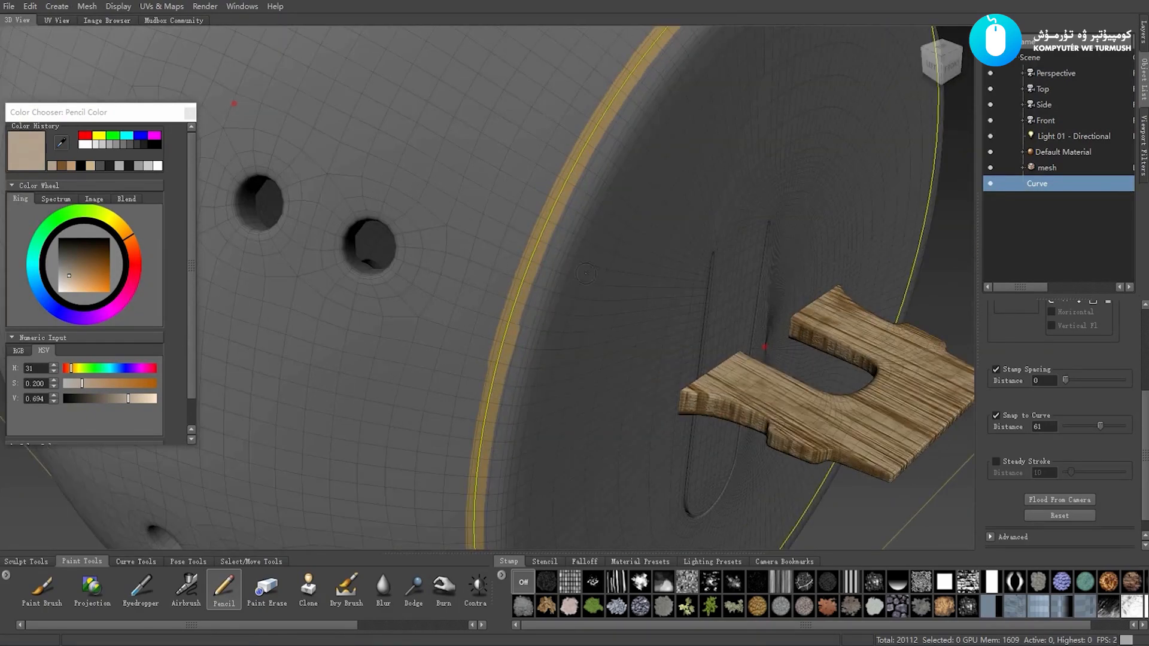
Continue the tan Pencil band snapped to the curve down the left part of the flat face's rim
alt+drag(593, 267, 601, 292)
mouse_move(547, 235)
mouse_down()
mouse_move(511, 399)
mouse_move(554, 368)
mouse_move(572, 376)
mouse_up()
drag(657, 191, 652, 382)
drag(652, 290, 672, 34)
mouse_move(673, 42)
alt+mouse_down()
mouse_move(694, 96)
mouse_move(635, 159)
mouse_move(629, 285)
alt+mouse_up()
drag(604, 372, 617, 320)
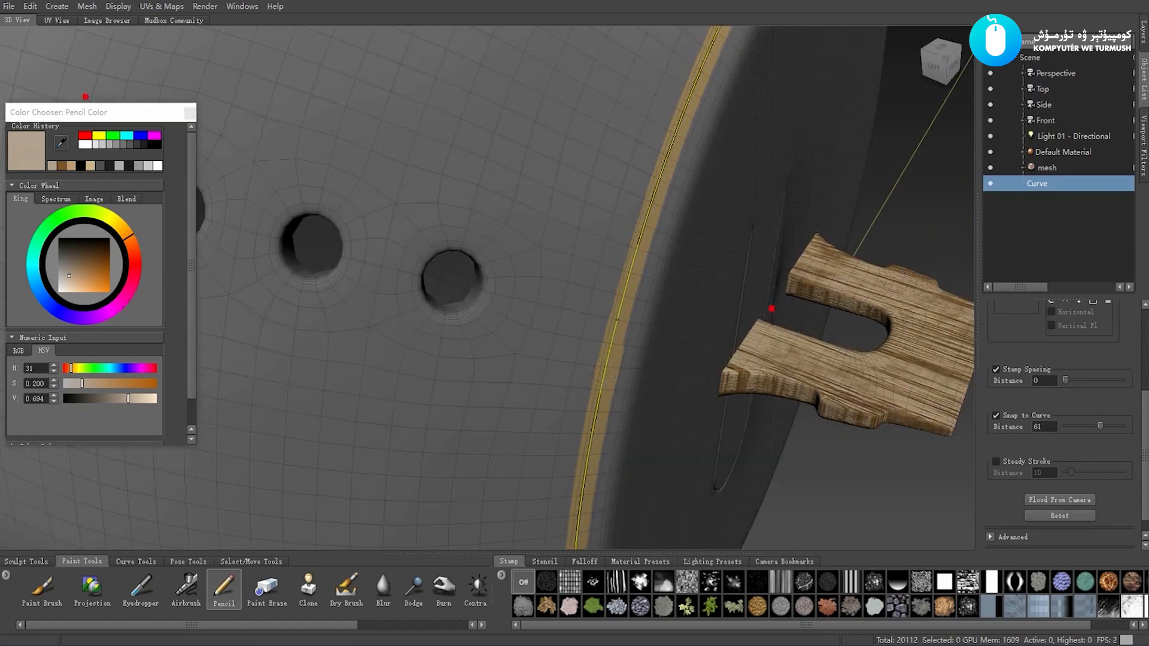
alt+drag(681, 118, 643, 365)
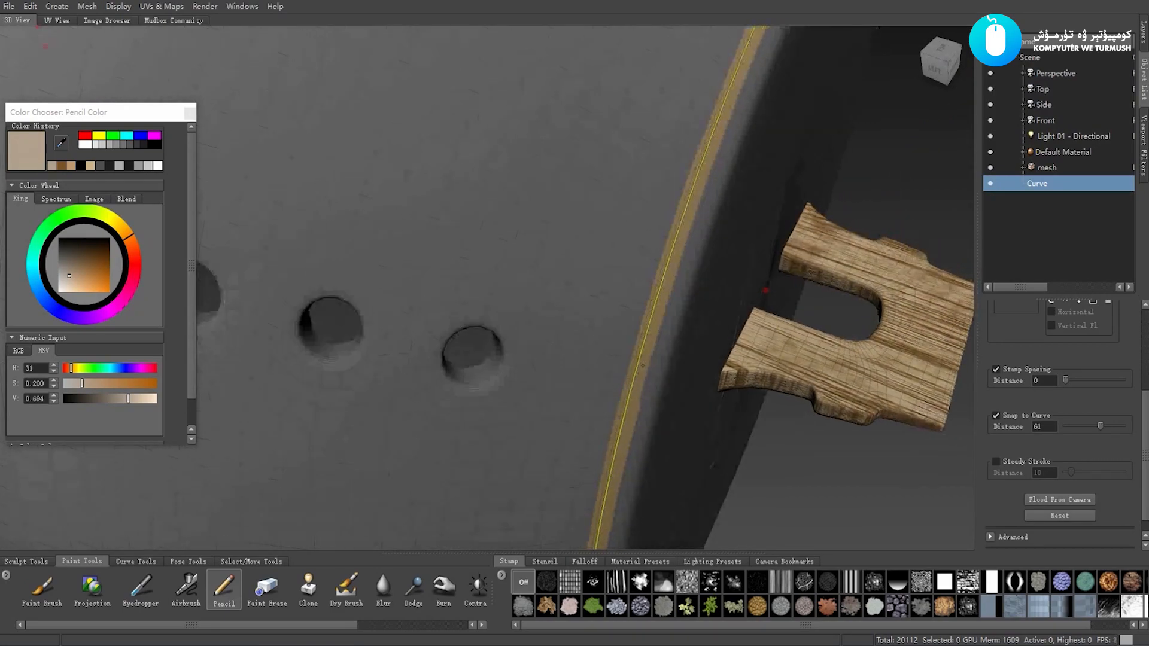
mouse_move(625, 413)
alt+mouse_down()
mouse_move(653, 263)
mouse_move(639, 215)
mouse_move(650, 334)
alt+mouse_up()
alt+drag(664, 458, 649, 382)
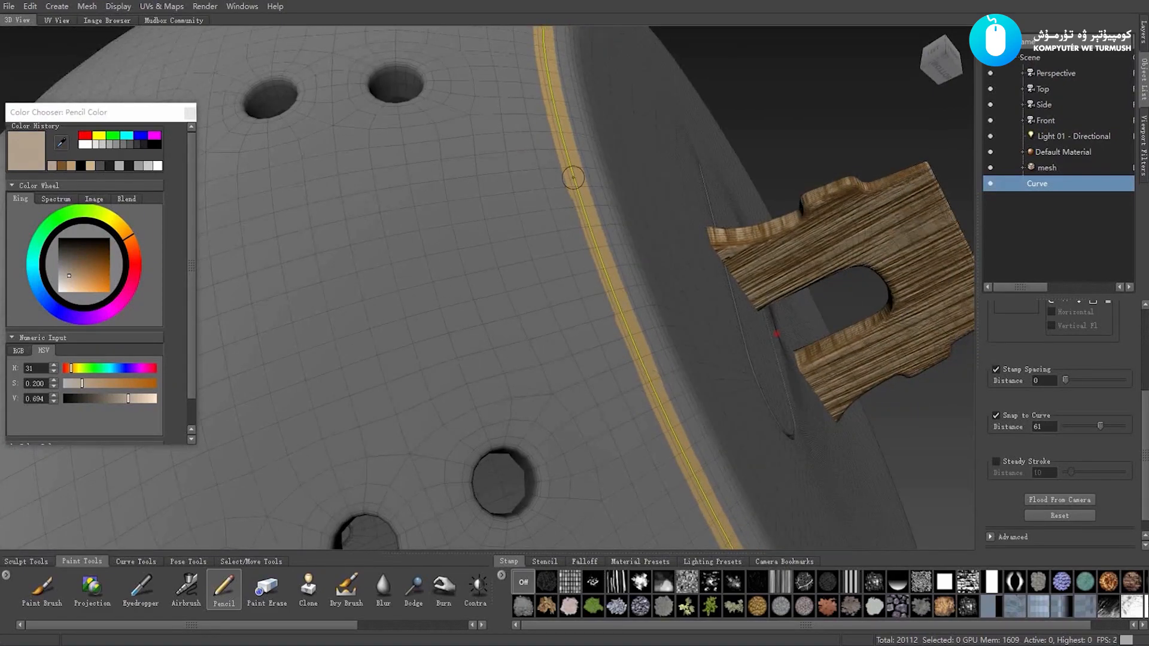
mouse_move(567, 158)
mouse_down()
mouse_move(622, 335)
mouse_move(581, 370)
mouse_up()
drag(545, 244, 572, 280)
Paint the curve-snapped tan band along the underside and lower right part of the flat face's rim
mouse_move(669, 394)
alt+mouse_down()
mouse_move(599, 273)
mouse_move(501, 294)
alt+mouse_up()
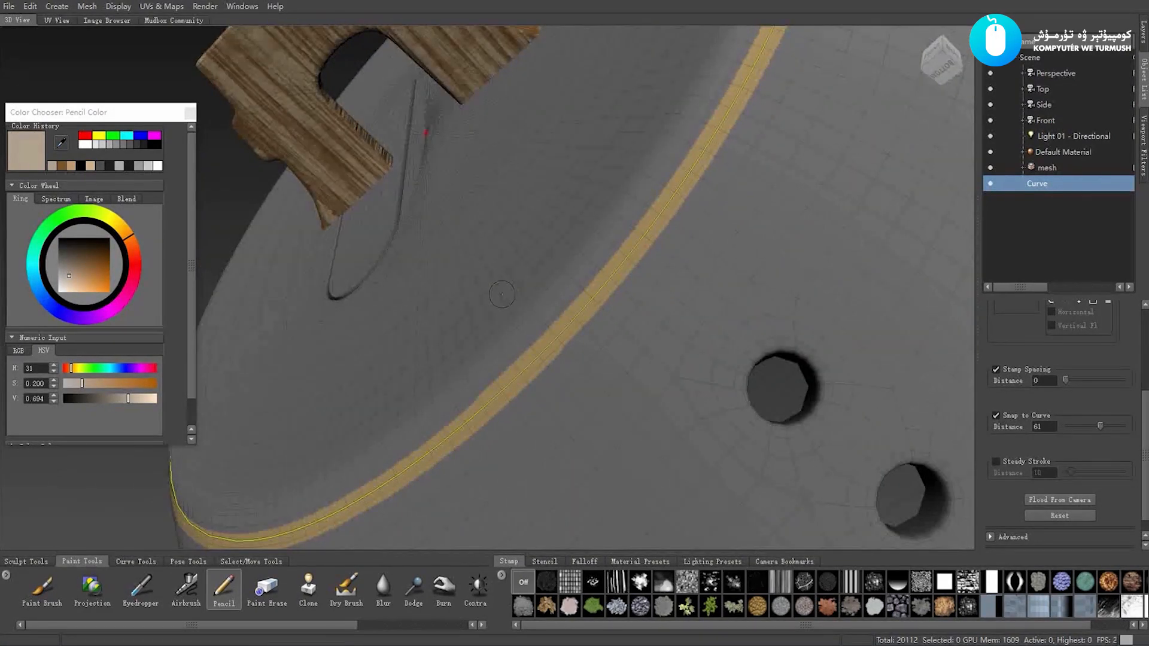
drag(521, 372, 541, 353)
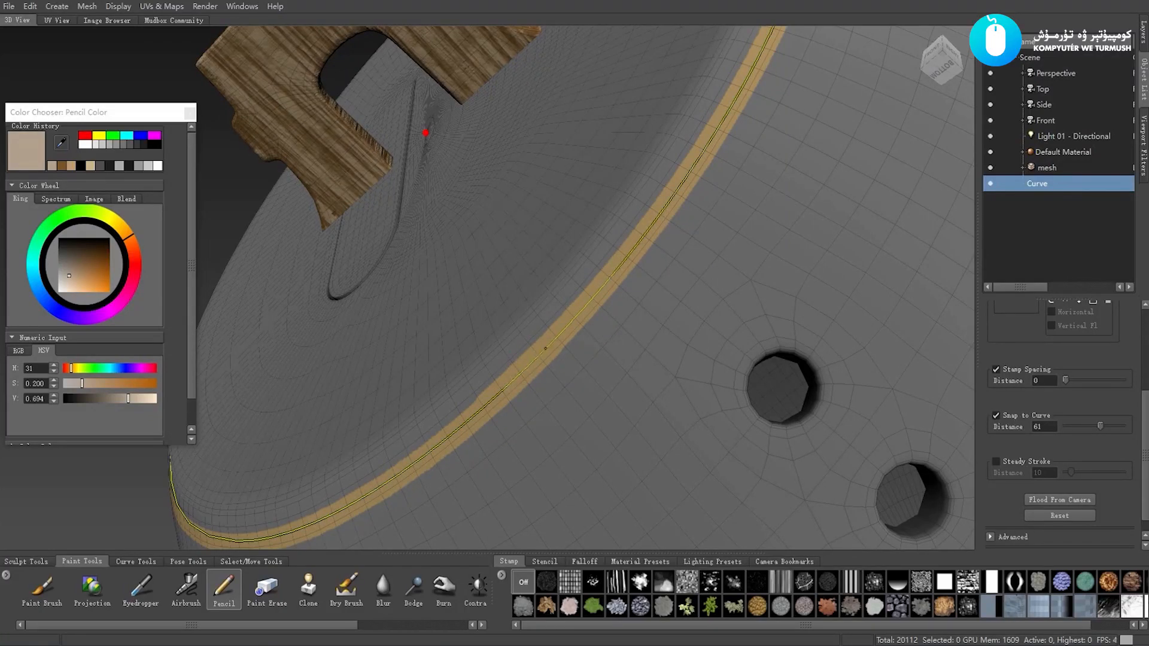
mouse_move(601, 284)
alt+mouse_down()
mouse_move(610, 225)
mouse_move(595, 226)
mouse_move(494, 334)
mouse_move(502, 305)
mouse_move(480, 301)
alt+mouse_up()
drag(474, 369, 478, 322)
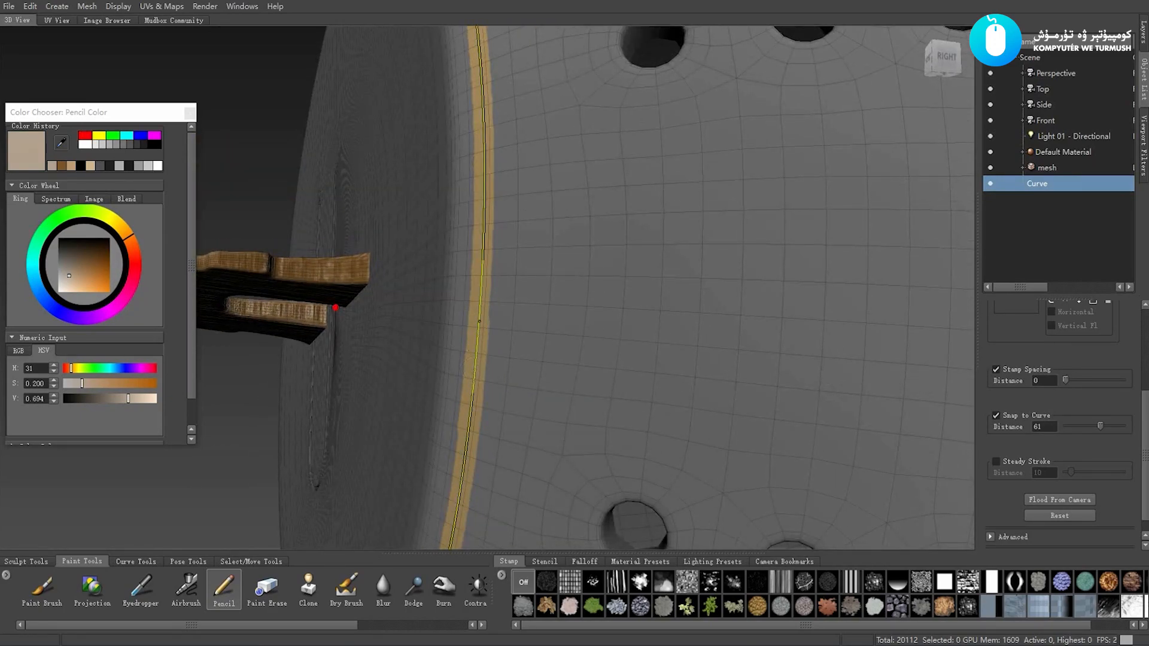
alt+drag(484, 233, 471, 411)
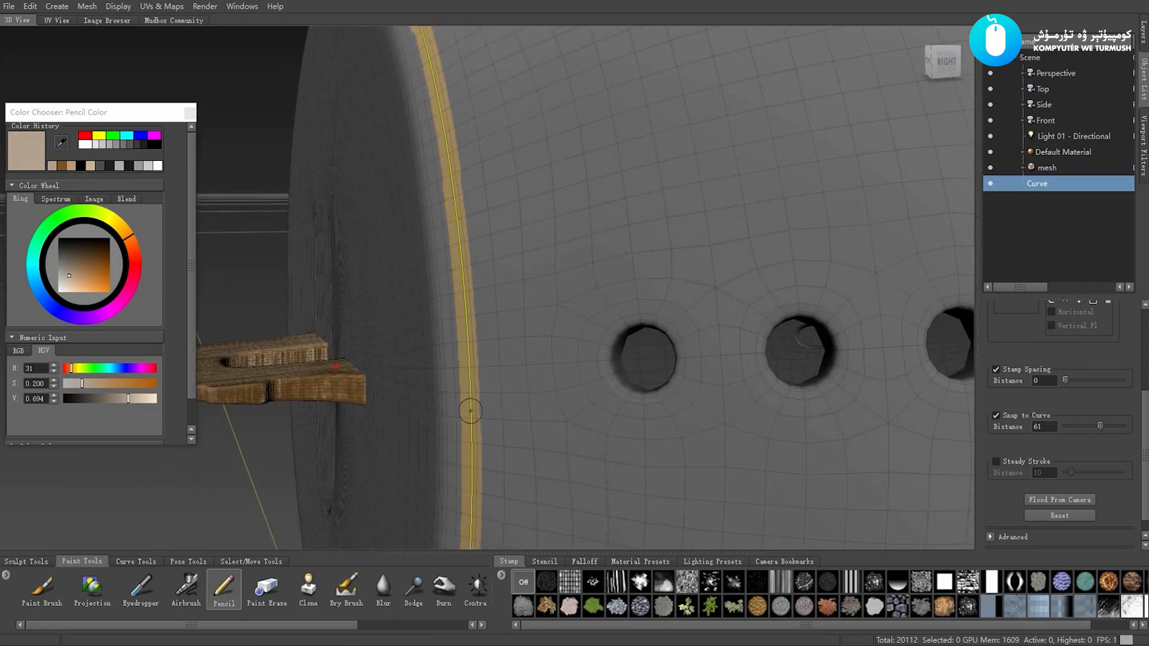
drag(471, 469, 470, 404)
alt+drag(459, 225, 492, 417)
drag(497, 460, 484, 368)
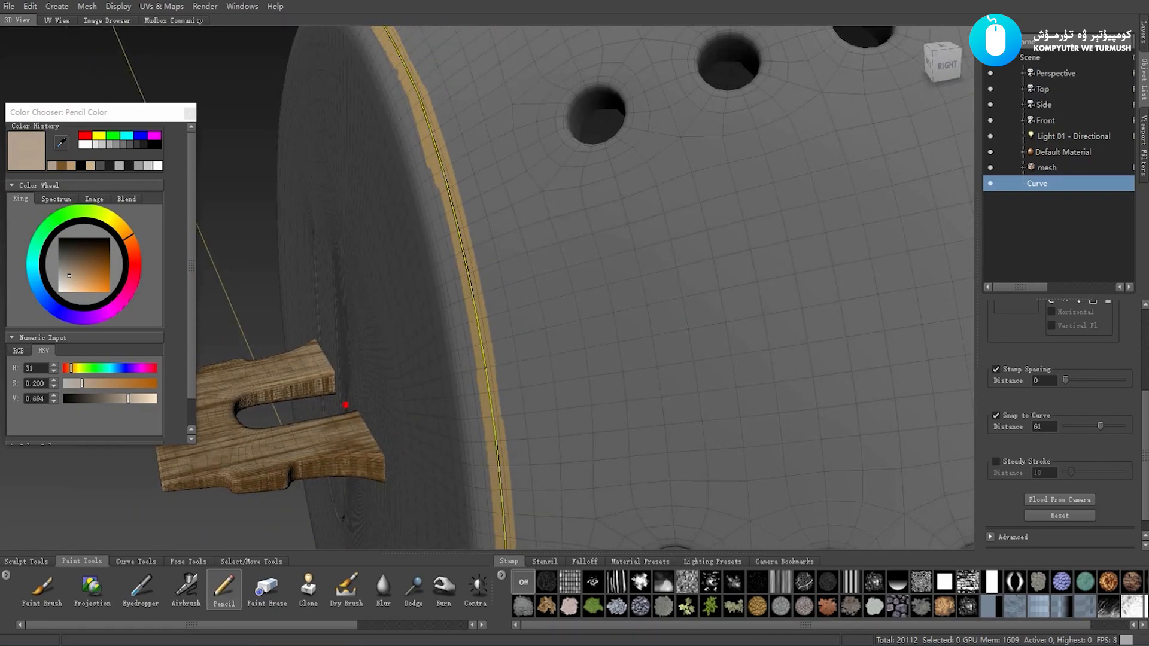
Paint the tan band along the upper right rim, undoing the stroke that bulges off the curve and repainting that stretch
alt+drag(345, 404, 372, 455)
drag(443, 259, 478, 337)
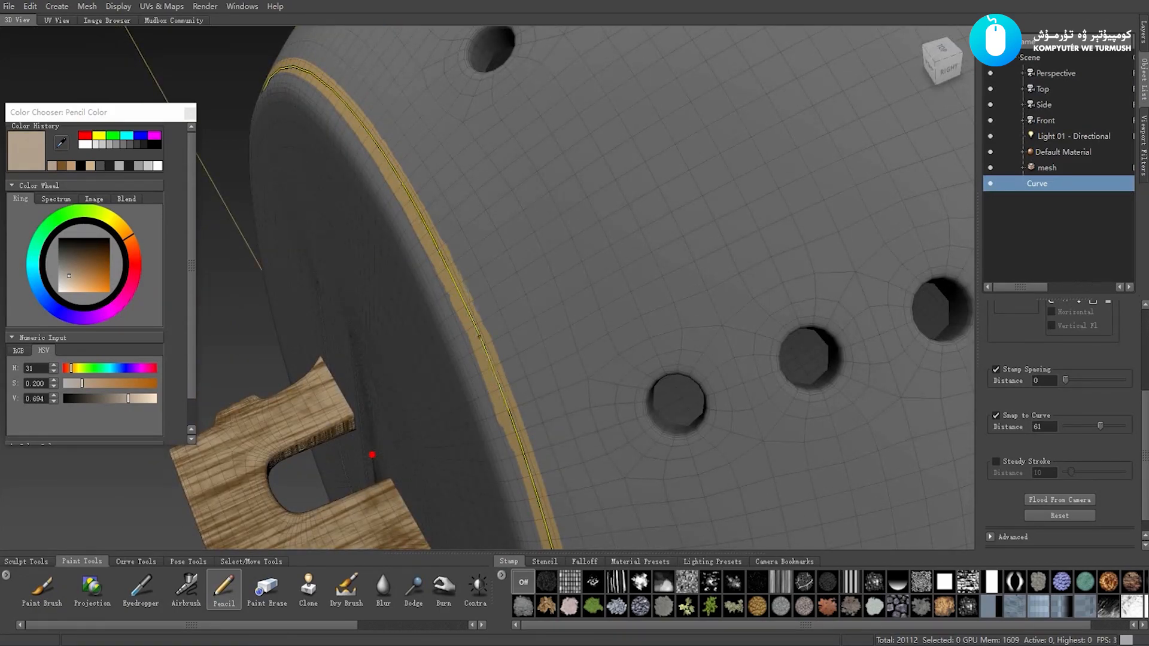
drag(496, 380, 443, 260)
alt+drag(372, 455, 491, 345)
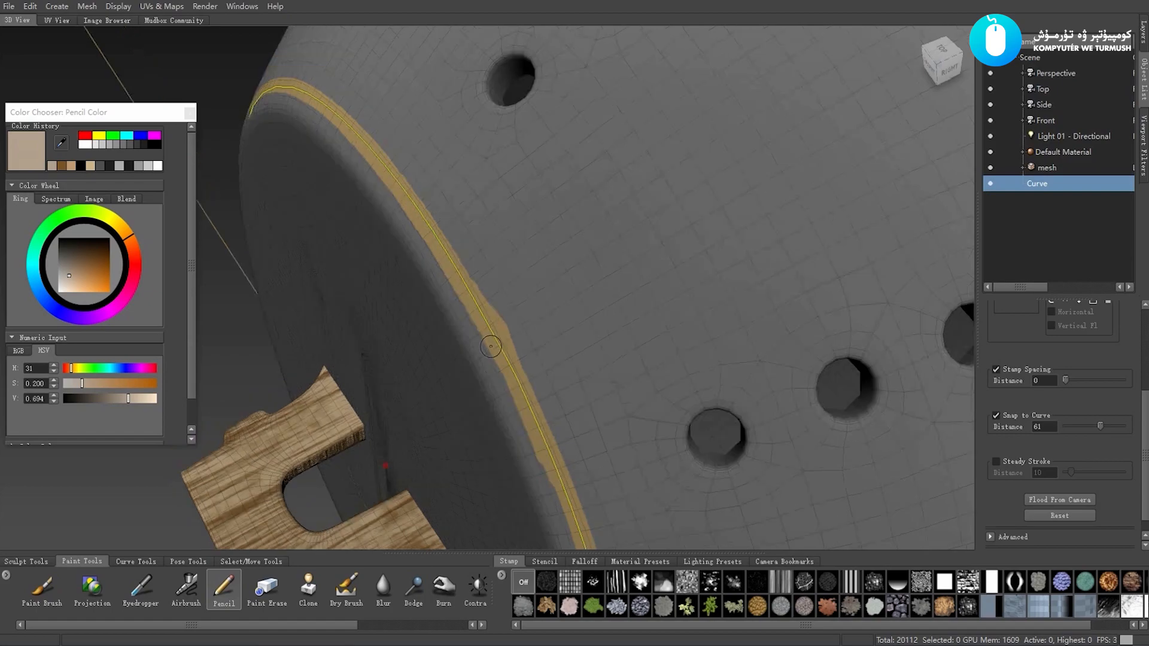
key(ctrl+z)
mouse_move(538, 427)
mouse_down()
mouse_move(473, 297)
mouse_move(470, 384)
mouse_up()
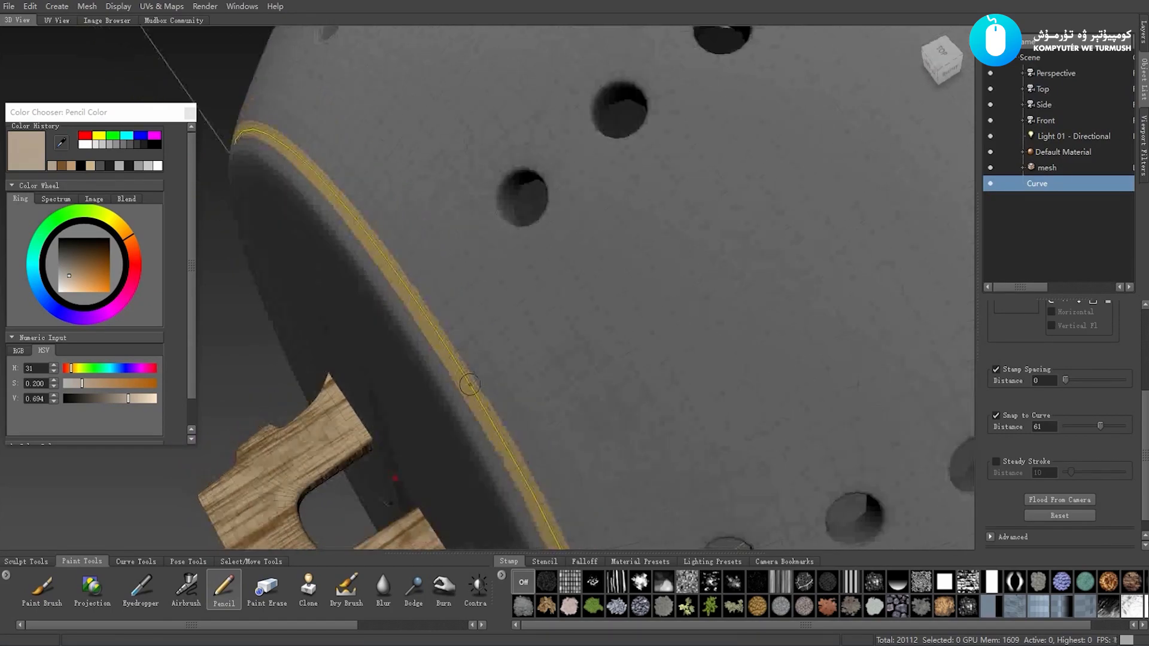
drag(490, 420, 476, 396)
Delete the guide curve from the scene
alt+drag(440, 336, 430, 376)
mouse_move(399, 334)
alt+mouse_down()
mouse_move(572, 412)
mouse_move(561, 334)
alt+mouse_up()
alt+drag(473, 406, 568, 359)
alt+drag(610, 402, 409, 303)
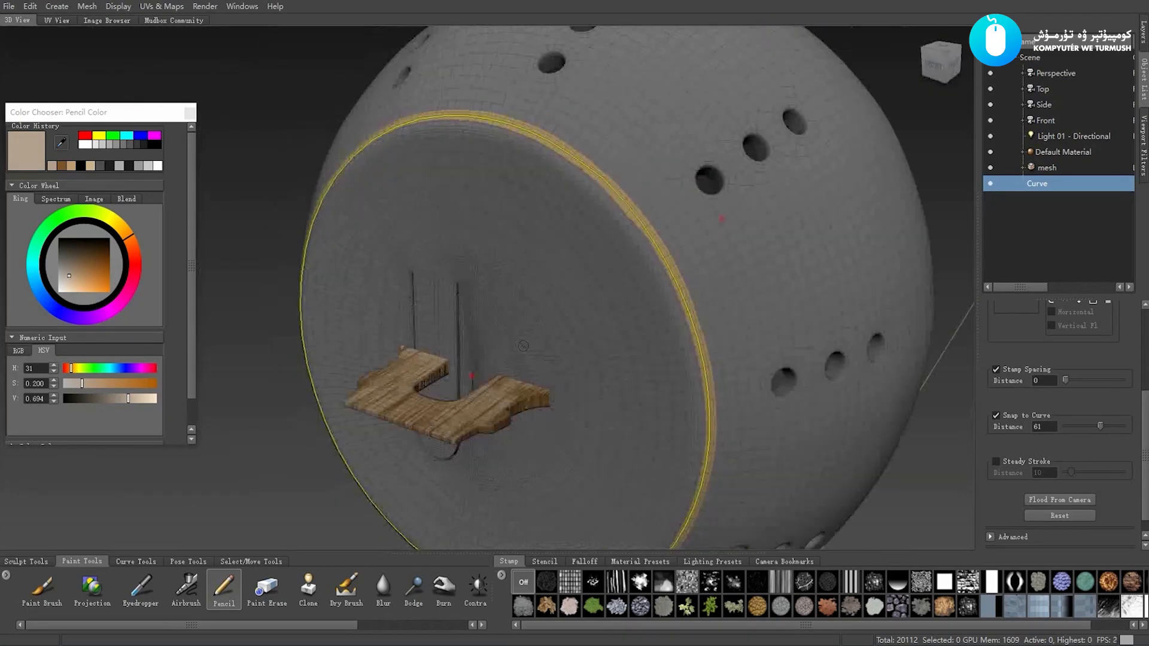
key(Delete)
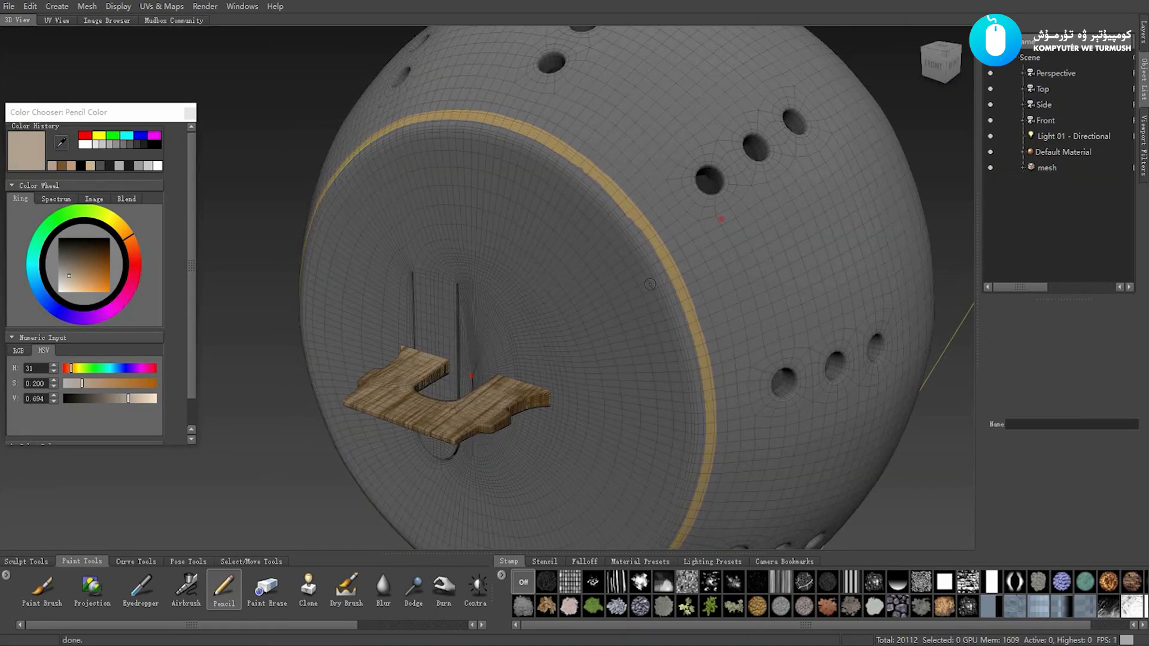
Widen the tan band inward with freehand Pencil strokes over the bevel on the left side of the flat face
alt+drag(628, 286, 615, 271)
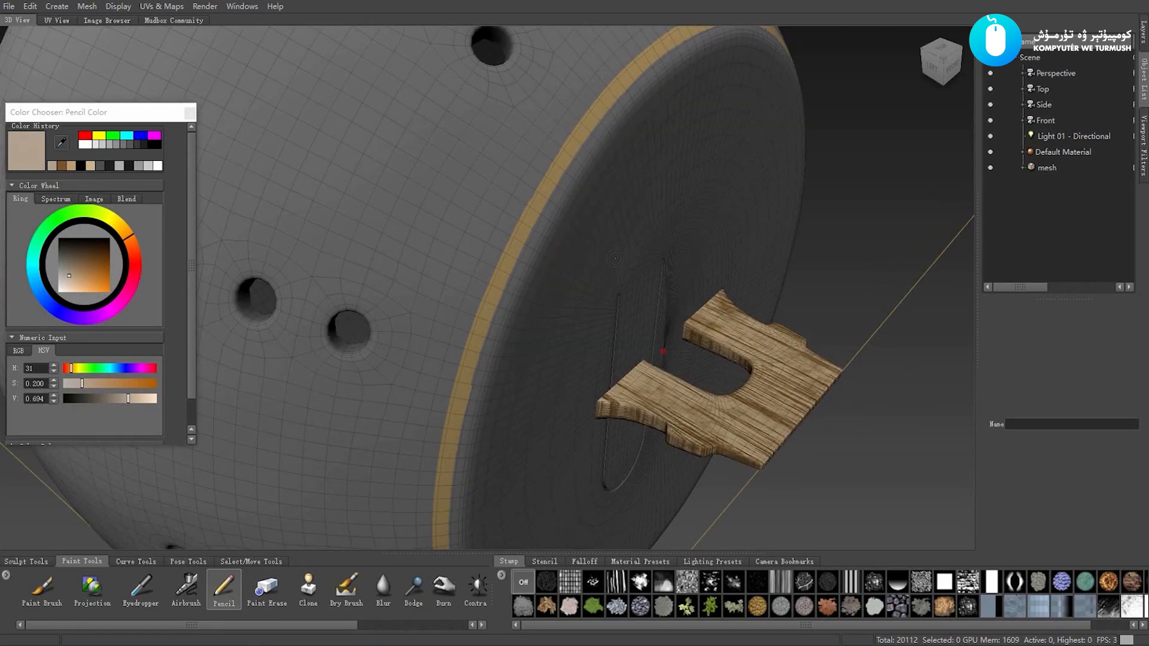
alt+drag(544, 221, 517, 242)
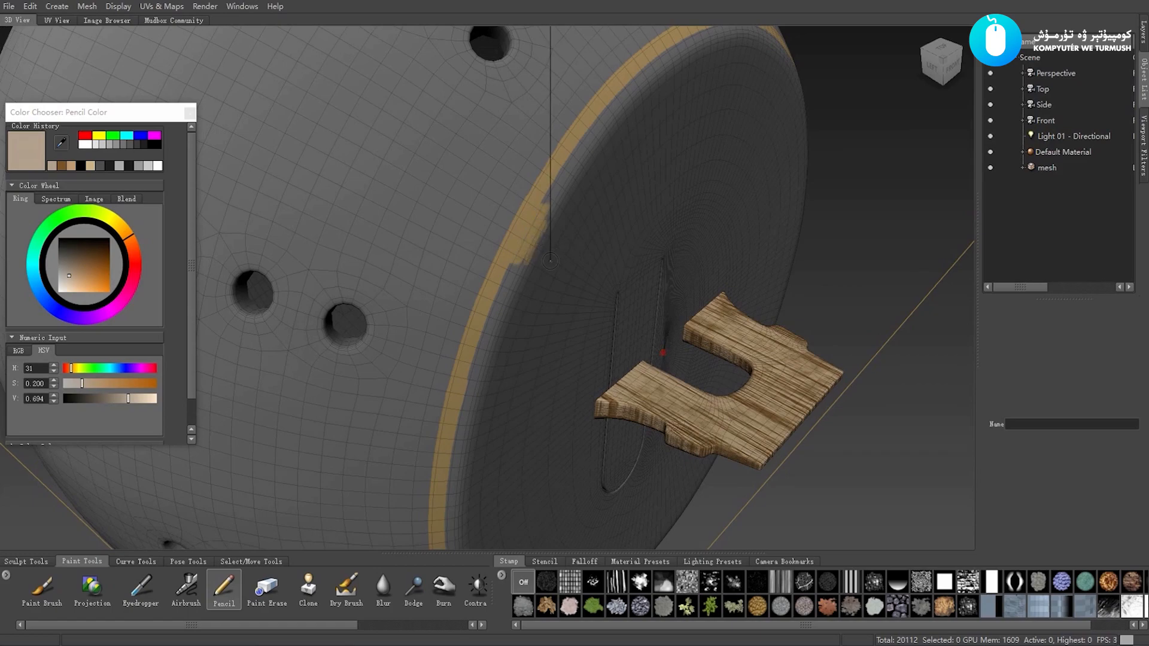
mouse_move(530, 287)
mouse_down()
mouse_move(509, 300)
mouse_move(526, 247)
mouse_up()
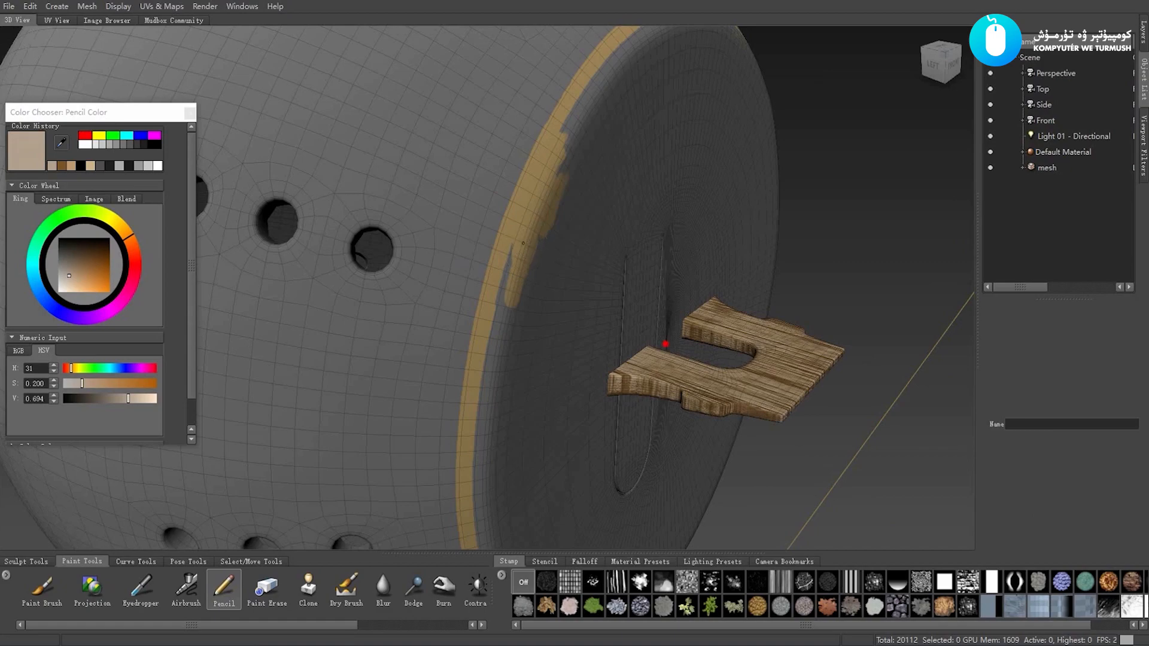
alt+drag(508, 302, 537, 220)
drag(531, 151, 521, 166)
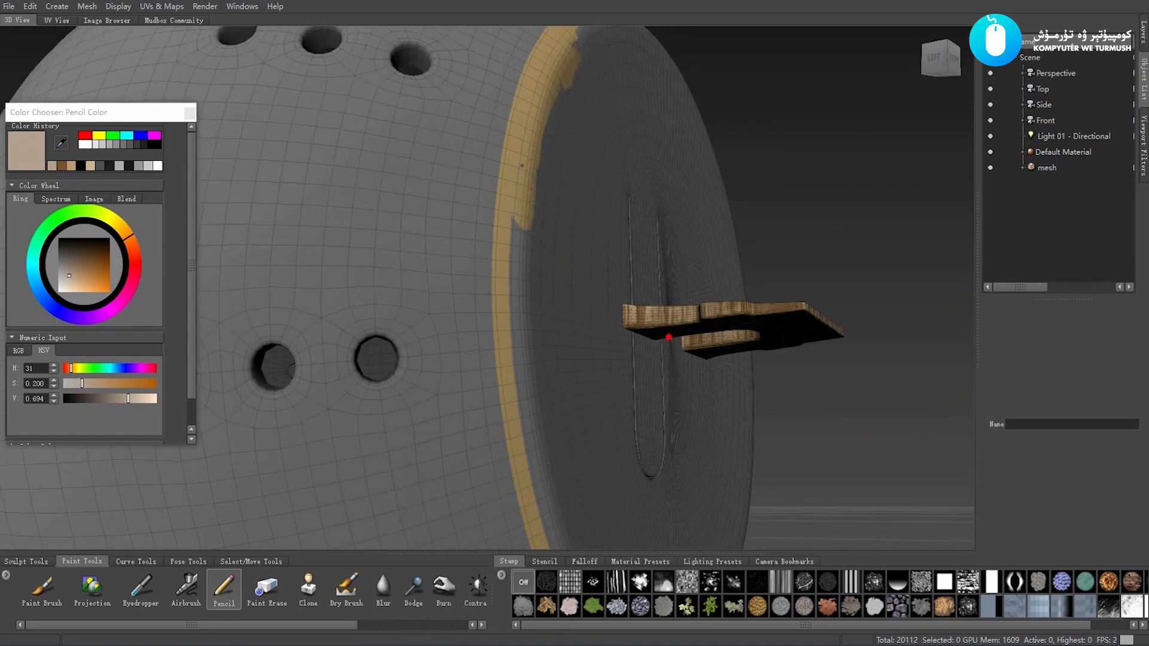
alt+drag(529, 228, 504, 179)
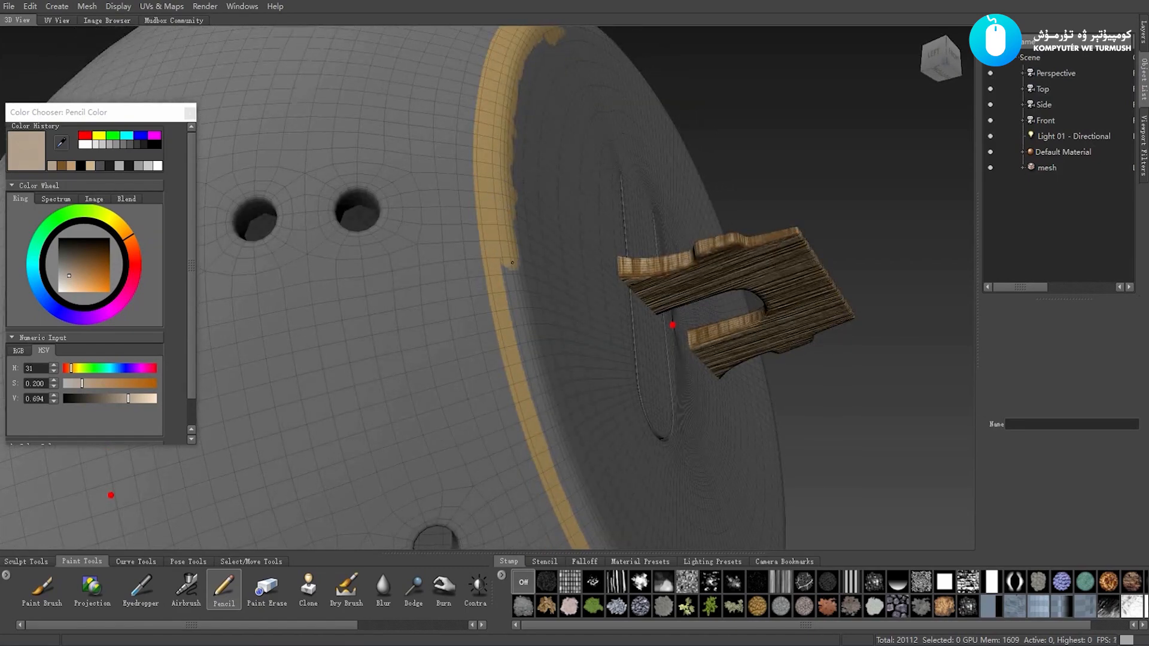
mouse_move(525, 261)
alt+mouse_down()
mouse_move(493, 237)
mouse_move(490, 218)
alt+mouse_up()
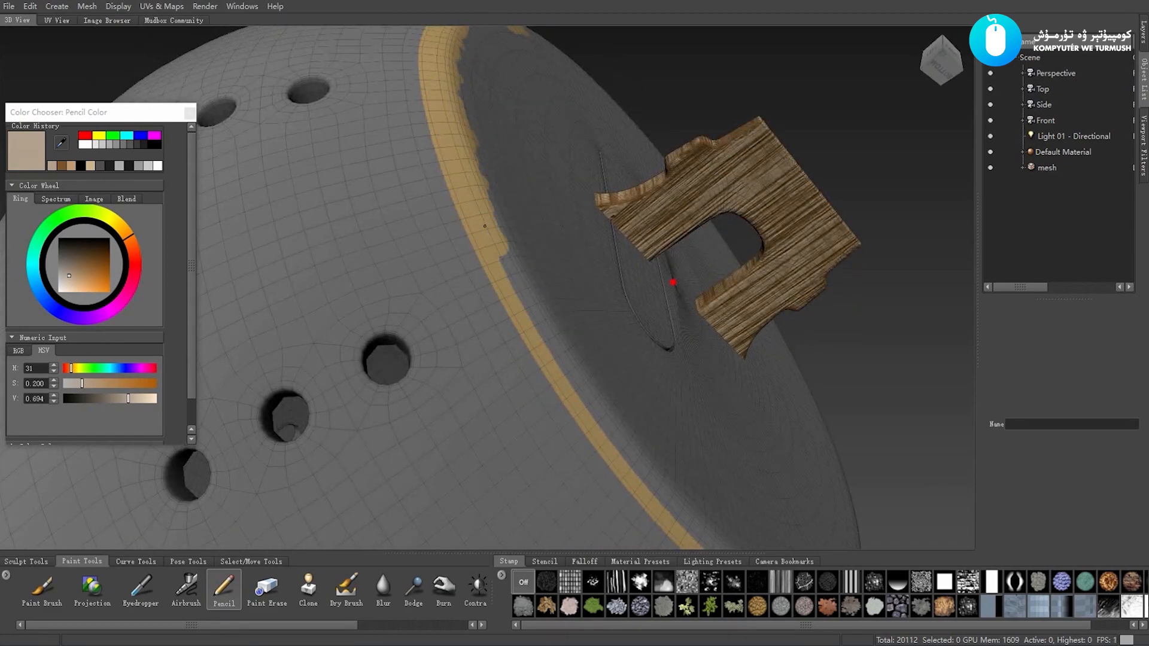
alt+drag(509, 264, 479, 282)
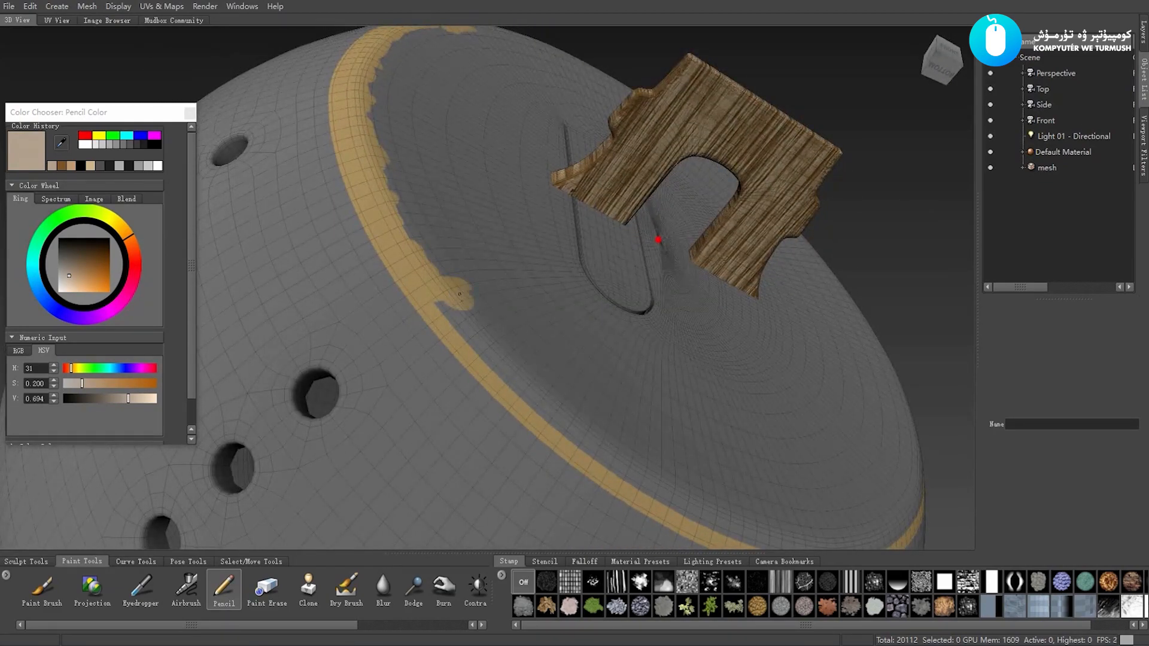
Extend the widened tan band freehand along the underside and lower right bevel of the flat face
mouse_move(524, 382)
alt+mouse_down()
mouse_move(422, 379)
mouse_move(627, 384)
mouse_move(708, 369)
mouse_move(777, 334)
mouse_move(617, 410)
alt+mouse_up()
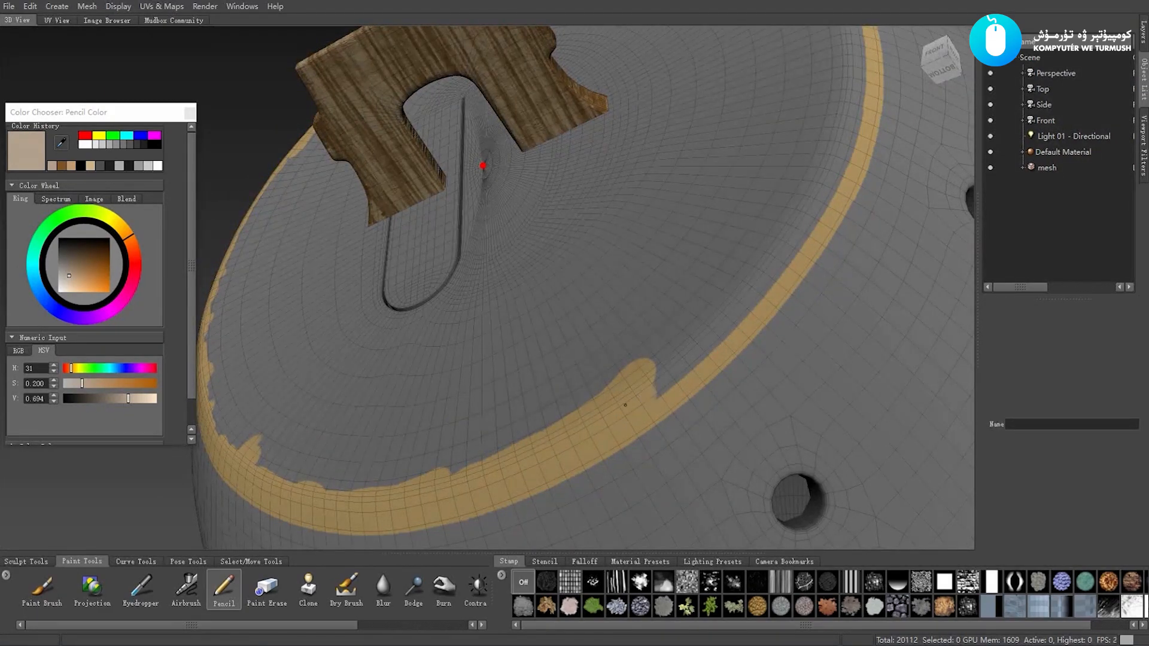
alt+drag(721, 318, 670, 351)
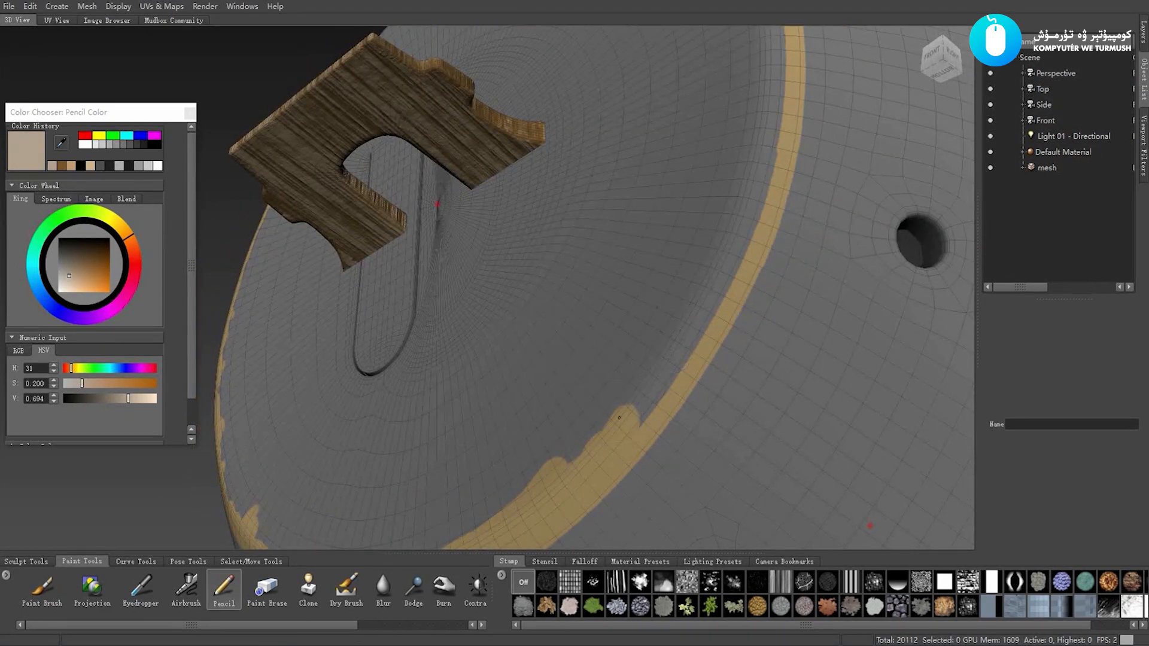
drag(619, 417, 640, 393)
alt+drag(682, 335, 664, 357)
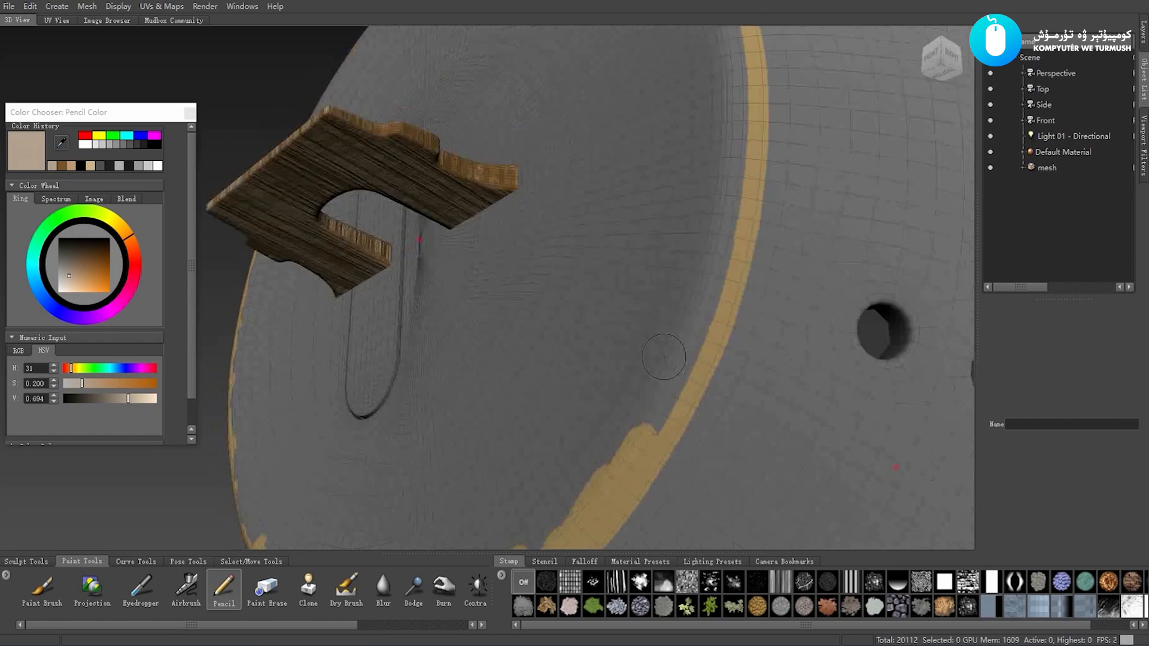
drag(637, 429, 640, 425)
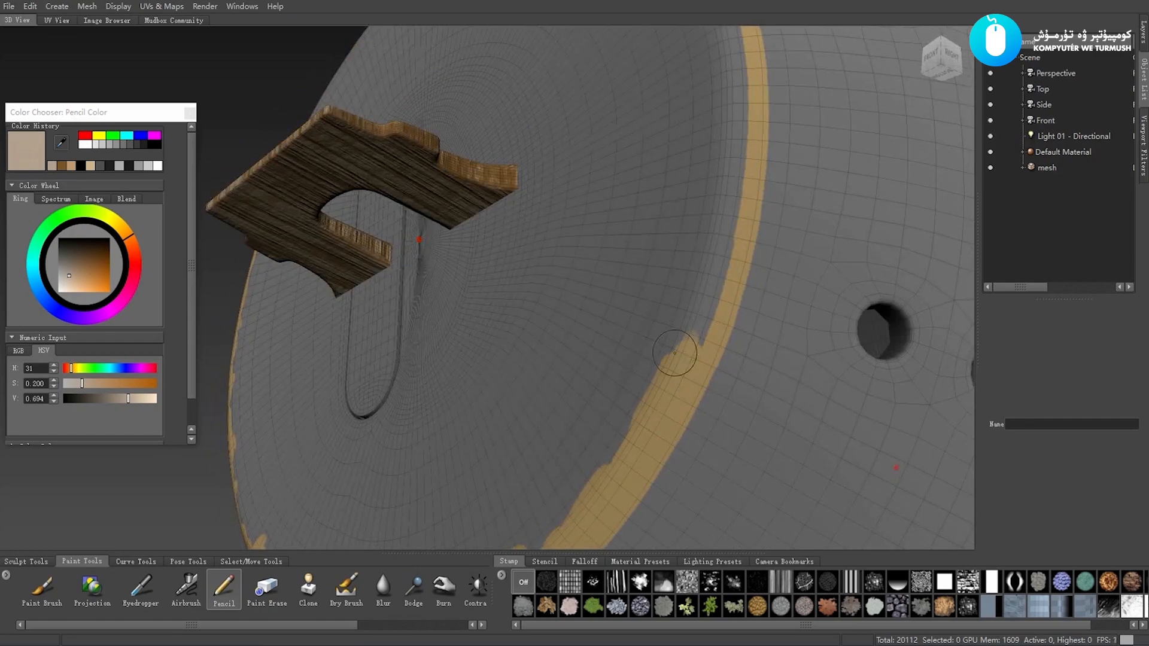
alt+drag(674, 353, 668, 371)
Paint the right and upper bevel tan with a larger Pencil, and cover a broad area inside the face's upper left edge
mouse_move(648, 435)
mouse_down()
mouse_move(673, 372)
mouse_move(685, 274)
mouse_move(649, 462)
mouse_move(652, 275)
mouse_up()
alt+drag(652, 275, 677, 400)
mouse_move(694, 472)
mouse_down()
mouse_move(645, 276)
mouse_move(693, 378)
mouse_up()
mouse_move(715, 428)
mouse_down()
mouse_move(606, 259)
mouse_move(742, 296)
mouse_move(711, 270)
mouse_move(726, 267)
mouse_move(635, 220)
mouse_move(656, 191)
mouse_move(510, 242)
mouse_up()
mouse_move(511, 242)
alt+mouse_down()
mouse_move(548, 205)
mouse_move(474, 255)
alt+mouse_up()
mouse_move(443, 307)
alt+mouse_down()
mouse_move(473, 239)
mouse_move(447, 215)
mouse_move(405, 296)
alt+mouse_up()
alt+drag(402, 222, 417, 263)
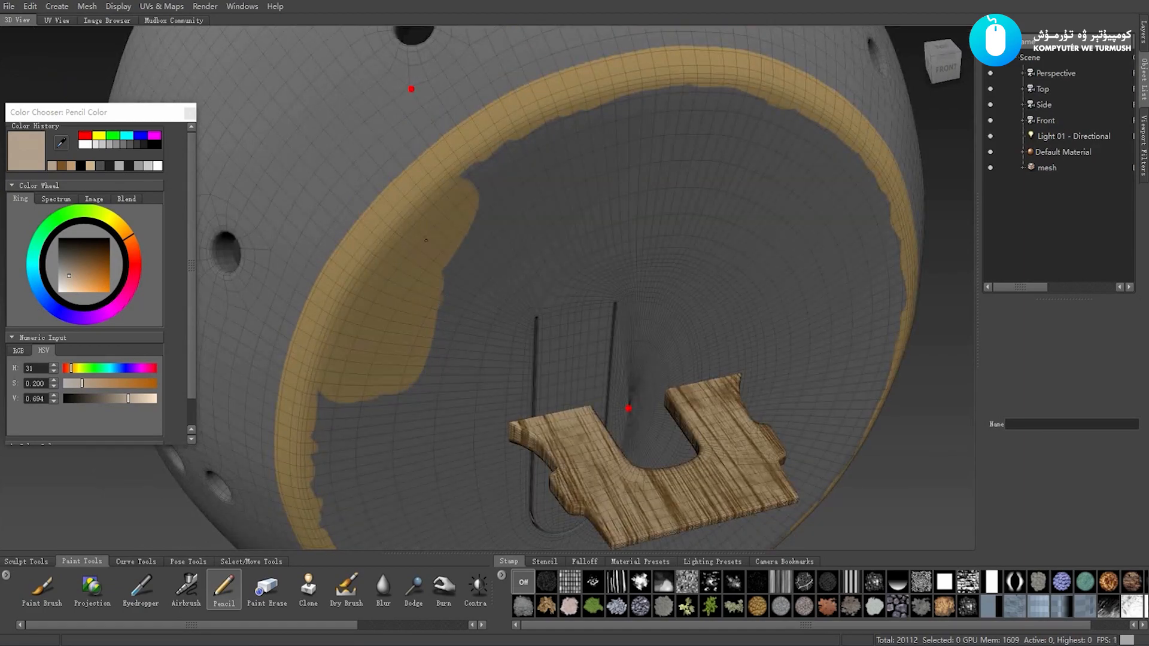
Paint broad tan Pencil strokes inward from the rim along the right side of the flat face
mouse_move(529, 156)
alt+mouse_down()
mouse_move(542, 180)
mouse_move(711, 203)
alt+mouse_up()
mouse_move(711, 203)
alt+mouse_down()
mouse_move(643, 190)
mouse_move(733, 260)
mouse_move(670, 222)
mouse_move(708, 295)
alt+mouse_up()
alt+drag(712, 341, 688, 281)
mouse_move(662, 213)
mouse_down()
mouse_move(688, 300)
mouse_move(658, 335)
mouse_up()
alt+drag(662, 410, 688, 175)
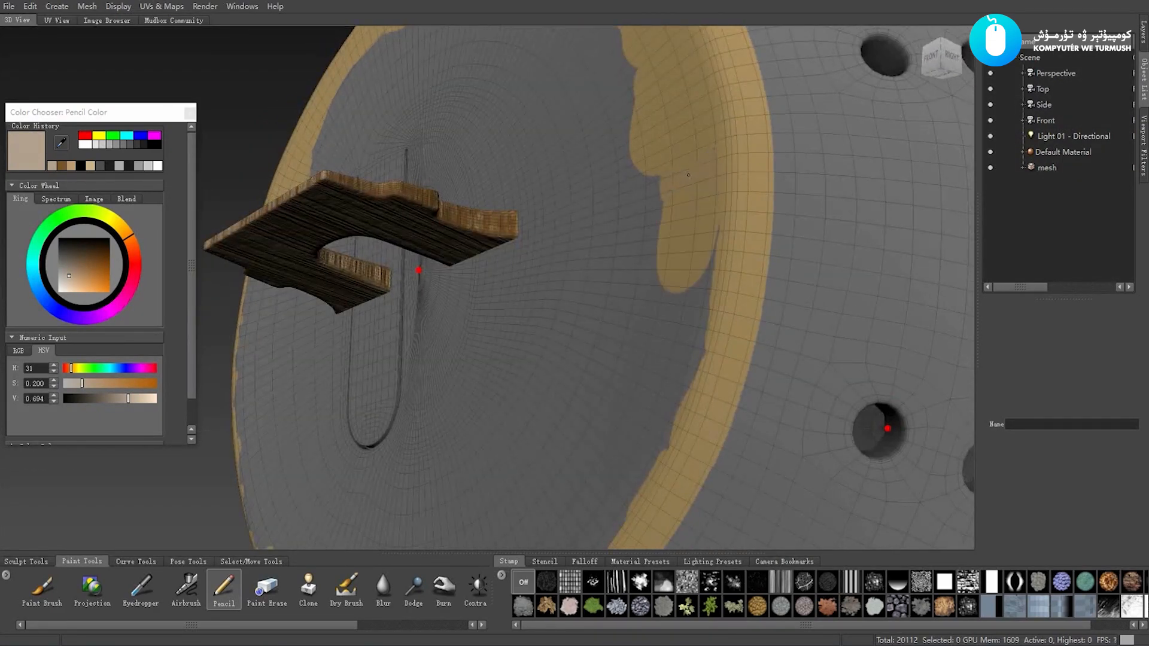
mouse_move(715, 231)
mouse_down()
mouse_move(679, 293)
mouse_move(661, 413)
mouse_move(795, 277)
mouse_up()
mouse_move(765, 329)
mouse_down()
mouse_move(681, 395)
mouse_move(574, 454)
mouse_move(680, 418)
mouse_move(616, 429)
mouse_move(527, 419)
mouse_move(423, 387)
mouse_move(344, 339)
mouse_move(426, 400)
mouse_move(435, 421)
mouse_up()
Undo the last stroke on the face's left edge and repaint that edge with broad tan strokes
mouse_move(493, 486)
mouse_down()
mouse_move(461, 445)
mouse_move(417, 332)
mouse_up()
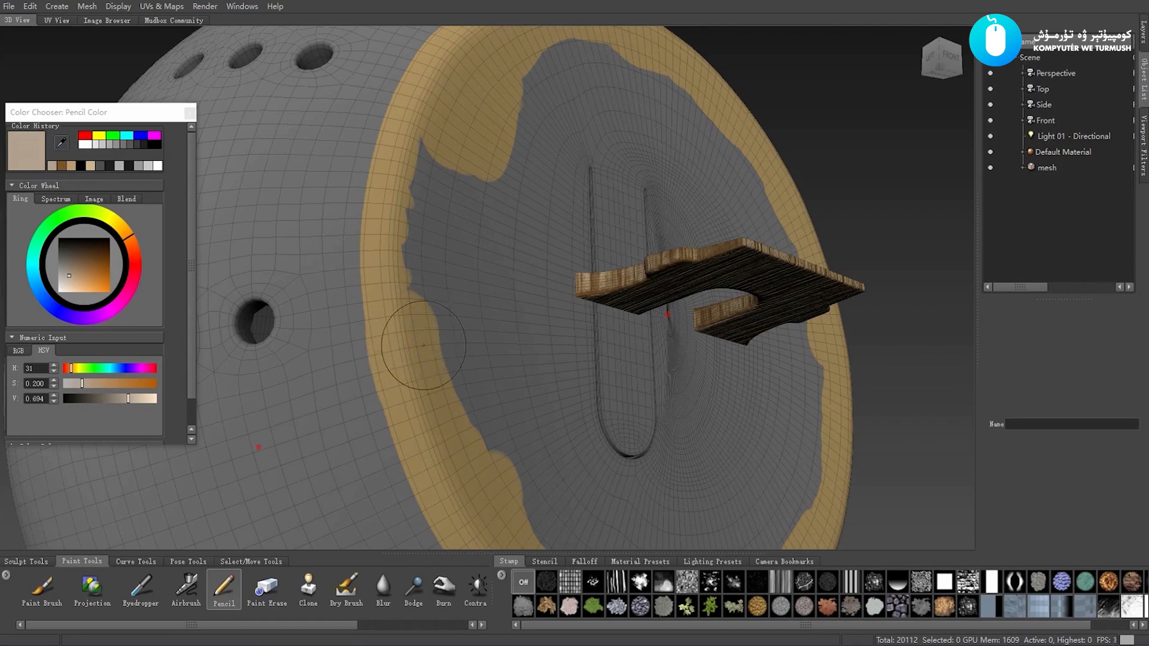
key(ctrl+z)
mouse_move(497, 467)
mouse_down()
mouse_move(448, 425)
mouse_move(427, 327)
mouse_move(420, 170)
mouse_up()
alt+drag(525, 217, 419, 203)
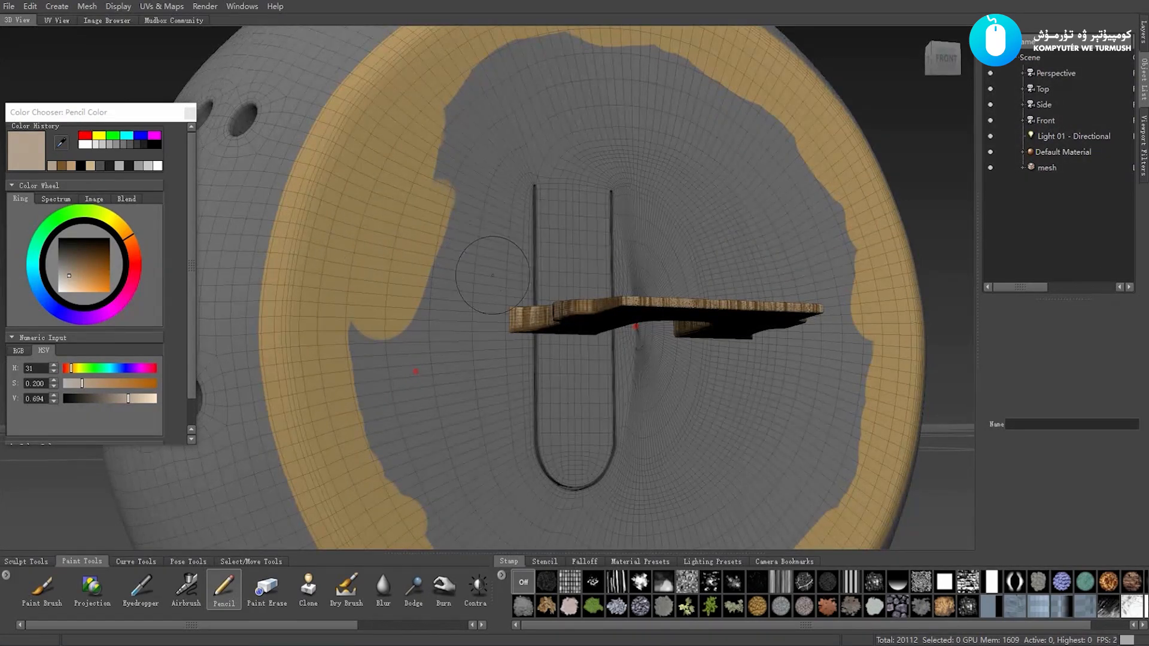
Fill the remaining grey centre of the flat face with tan using large Pencil strokes
scroll(464, 254, down, 5)
alt+drag(457, 272, 469, 258)
mouse_move(433, 329)
mouse_down()
mouse_move(435, 310)
mouse_move(497, 432)
mouse_move(544, 471)
mouse_move(661, 437)
mouse_move(674, 410)
mouse_move(644, 418)
mouse_move(673, 416)
mouse_move(698, 307)
mouse_move(679, 380)
mouse_up()
mouse_move(676, 383)
mouse_down()
mouse_move(616, 262)
mouse_move(538, 215)
mouse_move(473, 207)
mouse_move(410, 258)
mouse_move(415, 281)
mouse_move(454, 290)
mouse_move(507, 278)
mouse_move(481, 328)
mouse_move(516, 332)
mouse_move(532, 256)
mouse_move(618, 297)
mouse_move(628, 353)
mouse_move(607, 443)
mouse_move(649, 388)
mouse_move(584, 425)
mouse_move(534, 431)
mouse_move(486, 416)
mouse_move(412, 305)
mouse_up()
mouse_move(413, 305)
alt+mouse_down()
mouse_move(433, 346)
mouse_move(460, 295)
mouse_move(449, 267)
mouse_move(482, 281)
mouse_move(502, 311)
alt+mouse_up()
mouse_move(475, 348)
mouse_down()
mouse_move(496, 370)
mouse_move(431, 297)
mouse_move(462, 362)
mouse_move(526, 365)
mouse_move(580, 341)
mouse_move(622, 281)
mouse_move(648, 294)
mouse_move(597, 317)
mouse_up()
alt+drag(534, 328, 526, 283)
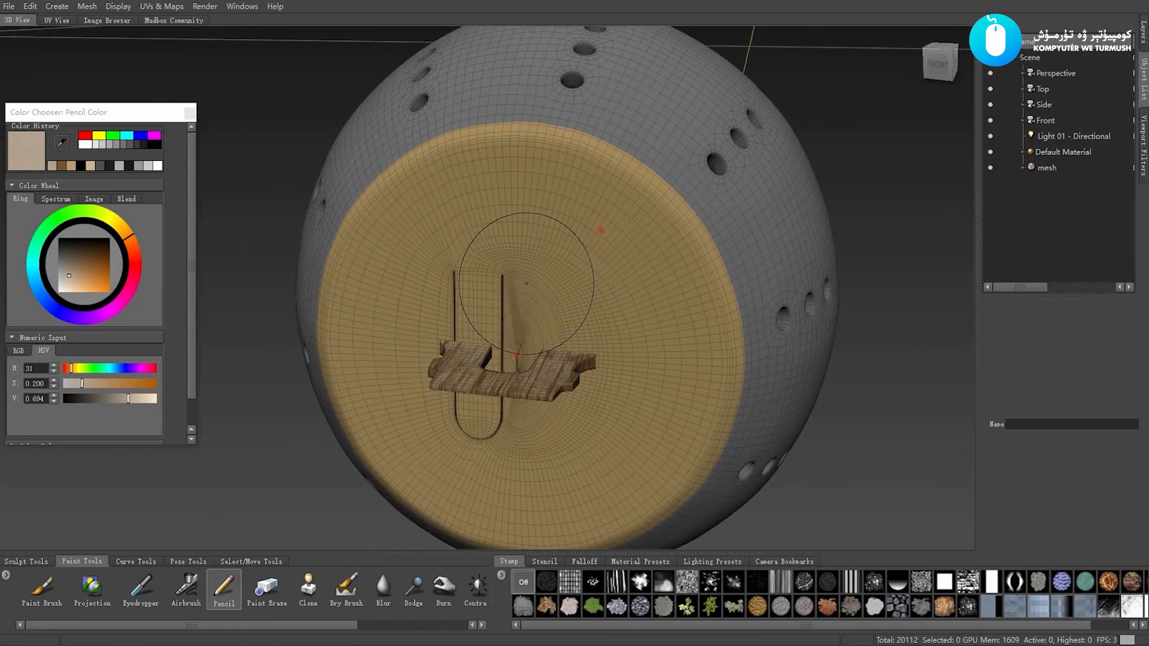
Erase the stray tan patches on the back of the sphere using Paint Erase at size 0.22 with the stamp image off
alt+drag(585, 269, 579, 197)
alt+drag(503, 237, 469, 346)
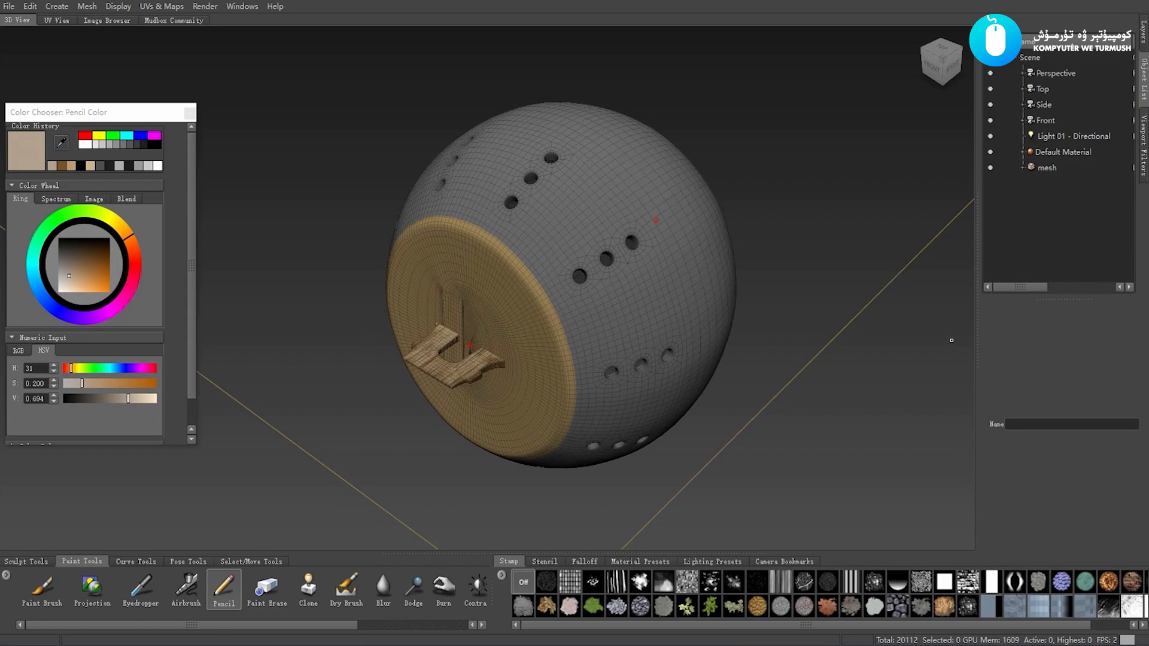
mouse_move(469, 346)
alt+mouse_down()
mouse_move(333, 249)
mouse_move(462, 295)
mouse_move(322, 225)
mouse_move(419, 239)
mouse_move(538, 206)
mouse_move(598, 245)
mouse_move(597, 257)
alt+mouse_up()
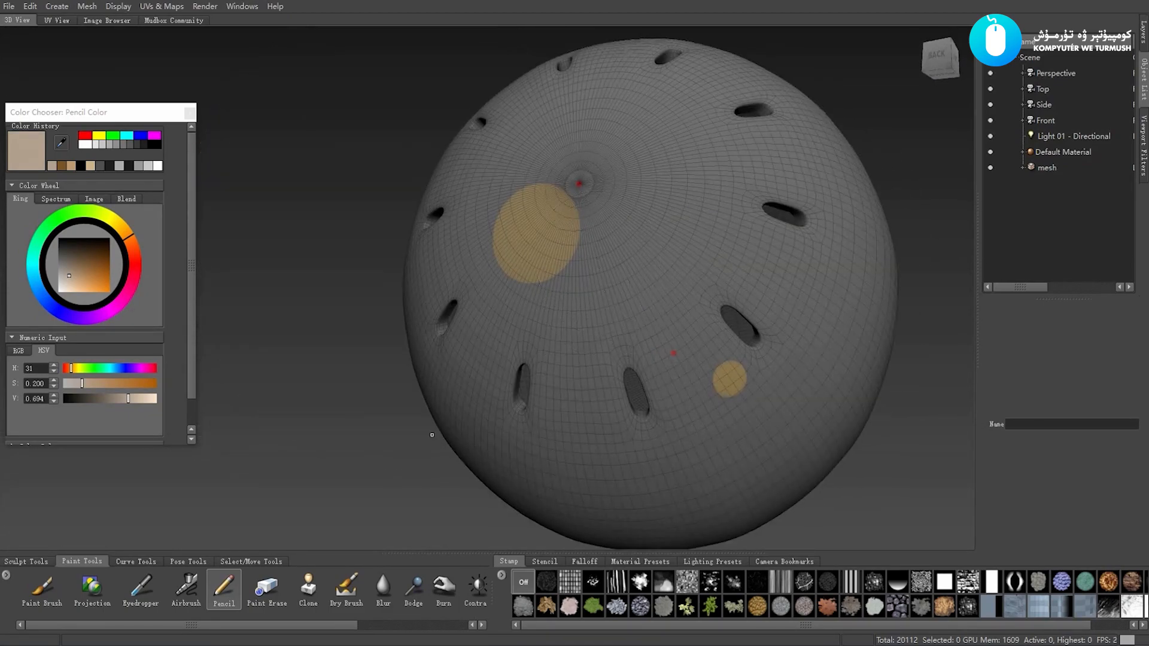
click(267, 588)
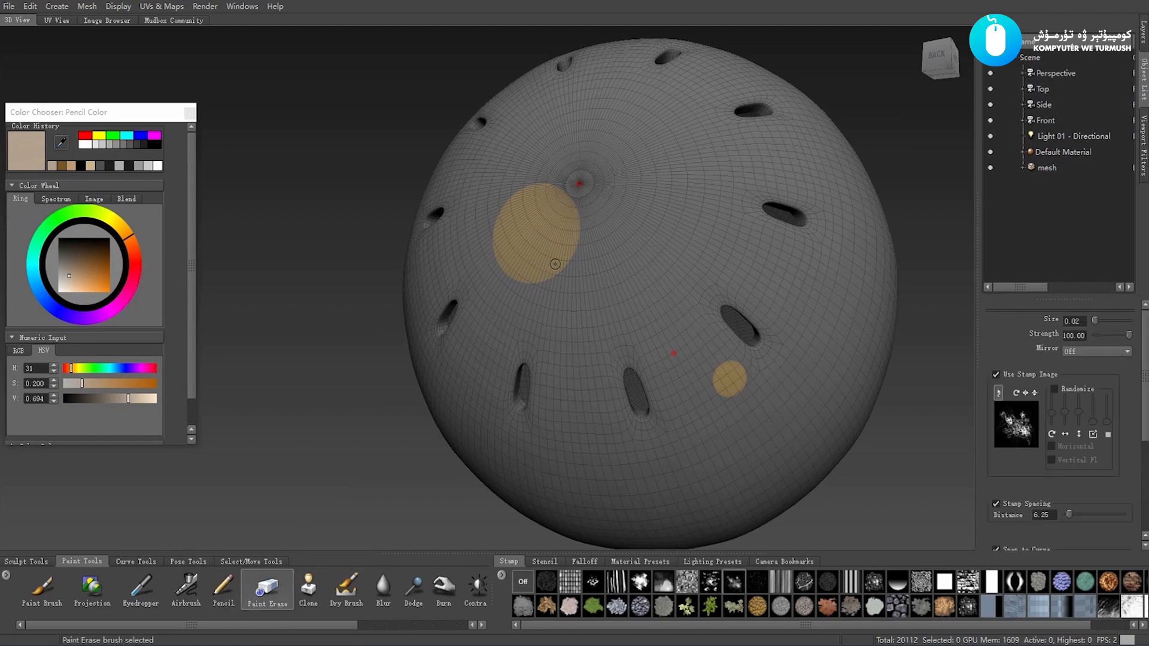
drag(555, 264, 589, 371)
drag(562, 228, 531, 261)
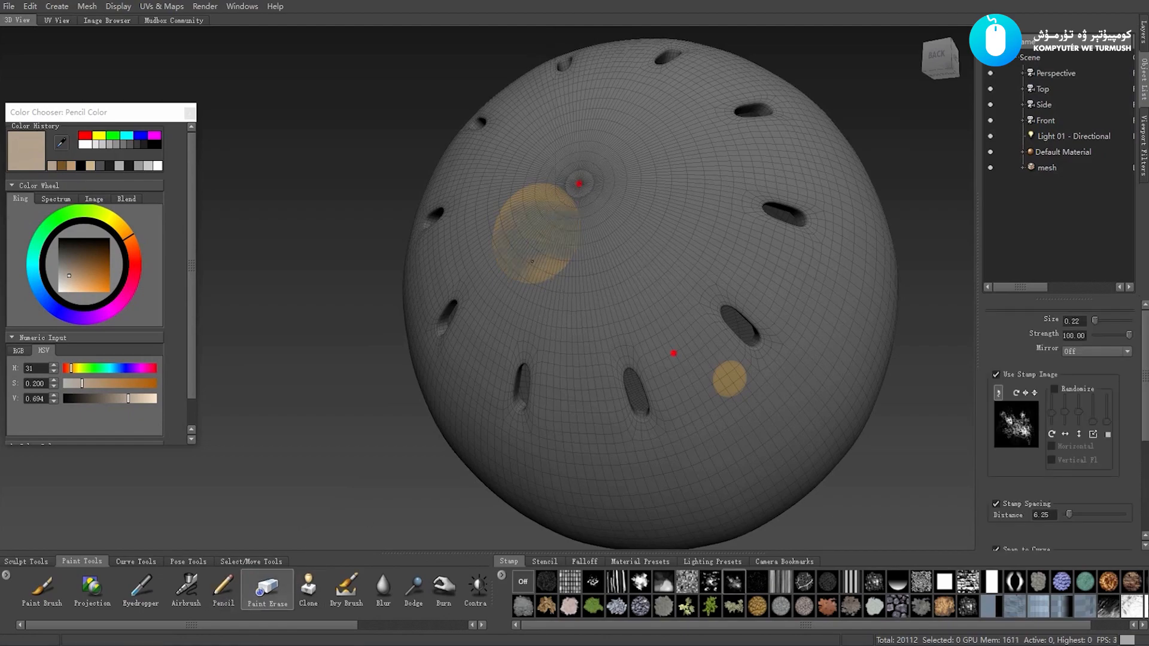
click(521, 583)
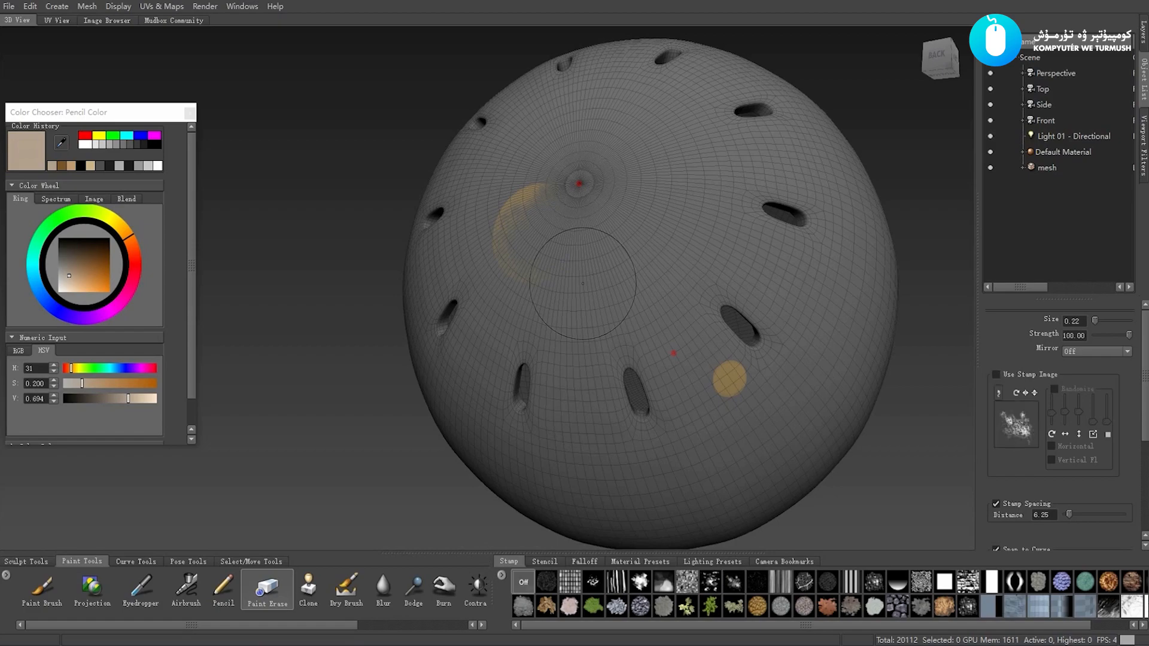
mouse_move(673, 357)
alt+mouse_down()
mouse_move(770, 384)
mouse_move(719, 365)
mouse_move(658, 234)
mouse_move(693, 242)
mouse_move(761, 290)
mouse_move(439, 275)
mouse_move(728, 299)
mouse_move(720, 336)
mouse_move(565, 293)
alt+mouse_up()
scroll(703, 243, up, 5)
scroll(703, 243, down, 6)
alt+middle_drag(564, 293, 588, 304)
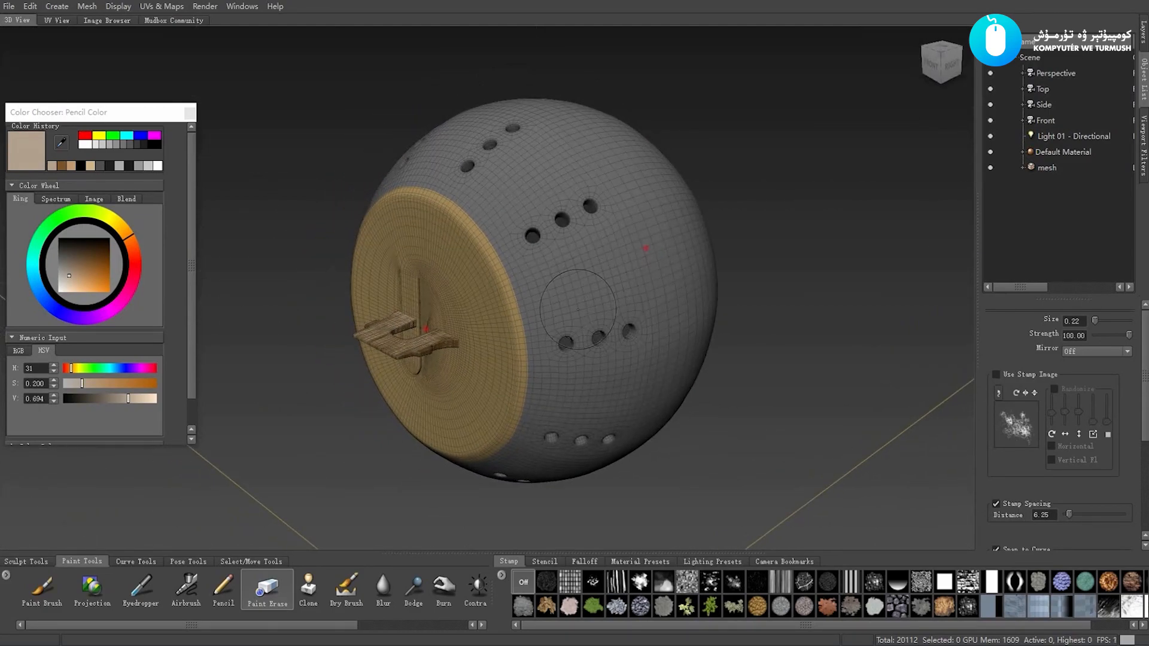
Flatten the mesh into its UV layout to inspect the painted islands, and undo the flattening
alt+drag(572, 325, 546, 293)
mouse_move(599, 335)
alt+right_down()
mouse_move(628, 383)
mouse_move(628, 359)
mouse_move(539, 332)
alt+right_up()
alt+drag(538, 332, 537, 223)
alt+drag(422, 237, 610, 295)
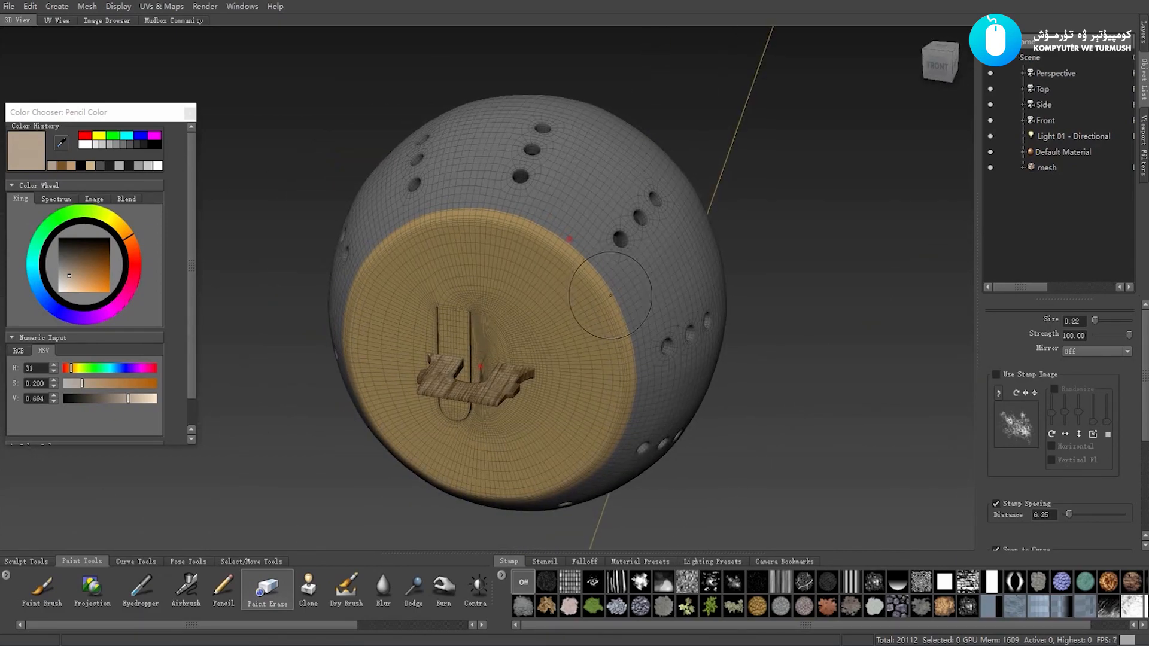
key(alt+t)
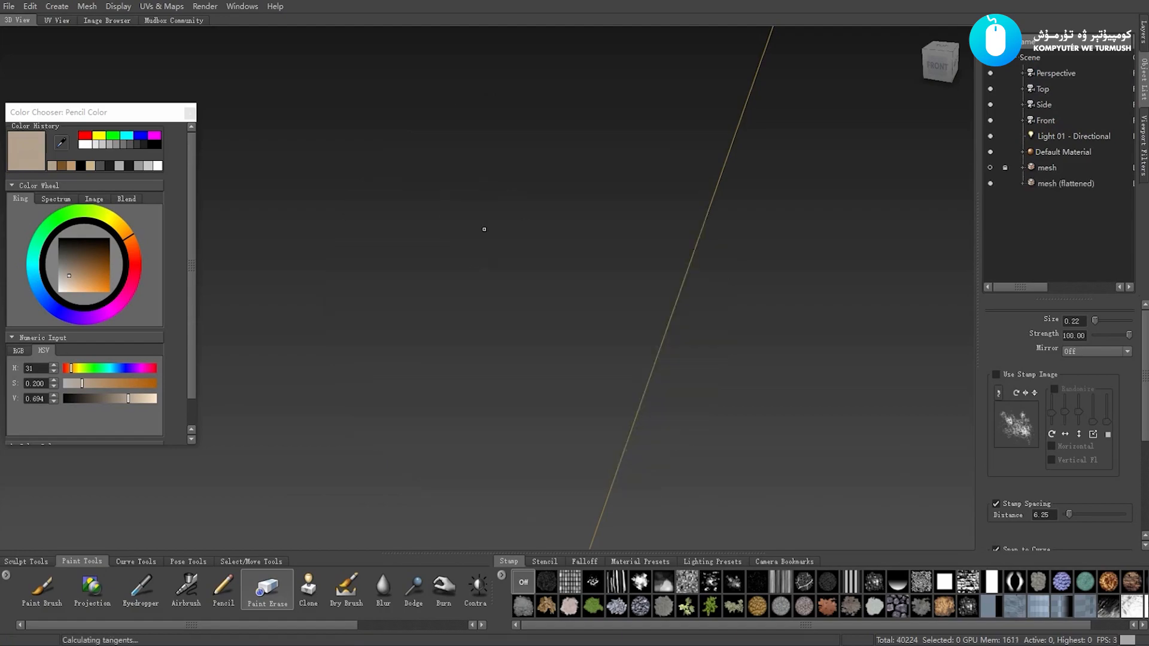
alt+drag(460, 286, 475, 257)
alt+right_drag(476, 257, 515, 287)
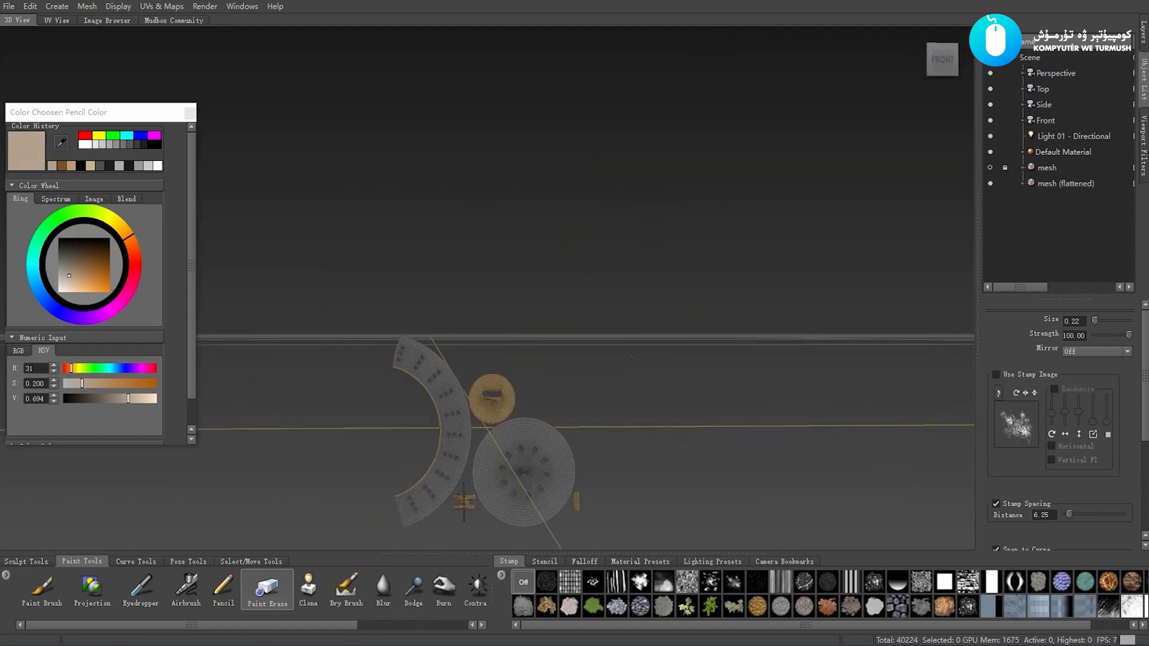
alt+middle_drag(515, 287, 616, 174)
alt+right_drag(616, 174, 662, 203)
alt+middle_drag(662, 203, 534, 243)
alt+right_drag(535, 243, 555, 221)
alt+middle_drag(555, 220, 557, 305)
mouse_move(558, 305)
alt+right_down()
mouse_move(571, 290)
mouse_move(592, 307)
mouse_move(539, 313)
alt+right_up()
alt+middle_drag(539, 313, 533, 233)
alt+right_drag(533, 234, 580, 231)
alt+middle_drag(579, 231, 581, 301)
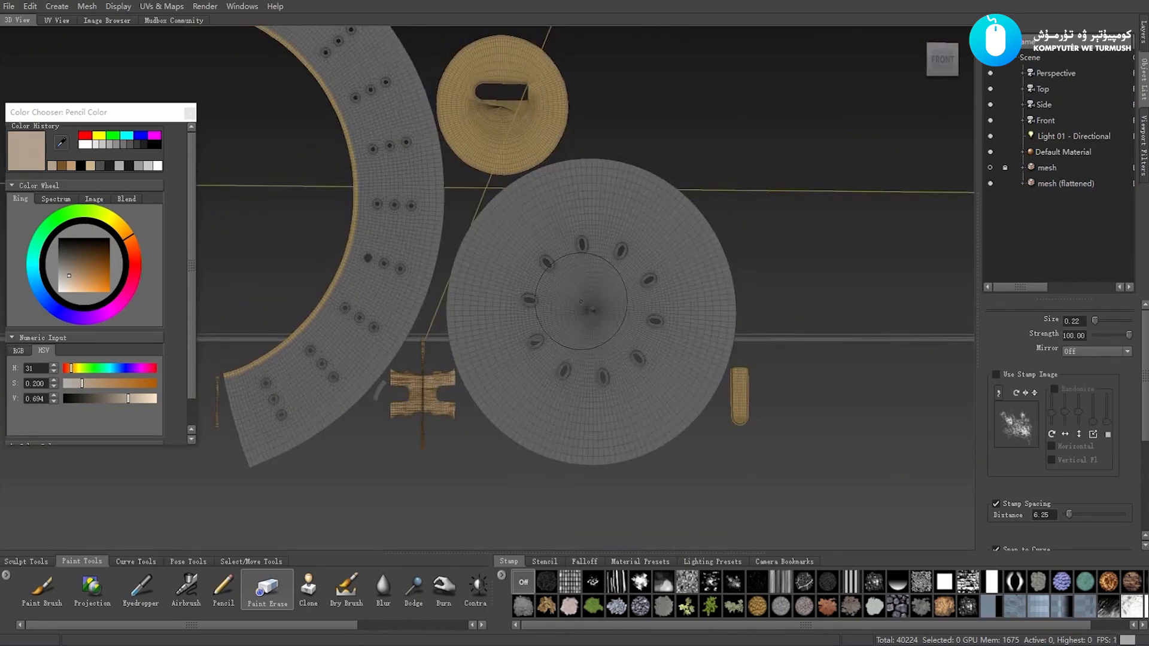
key(ctrl+z)
Create a new paint layer in the Diffuse channel above Paint Layer 4
alt+right_drag(583, 299, 532, 294)
alt+drag(532, 263, 531, 299)
alt+right_drag(532, 299, 458, 257)
alt+drag(457, 240, 383, 226)
alt+middle_drag(444, 119, 456, 218)
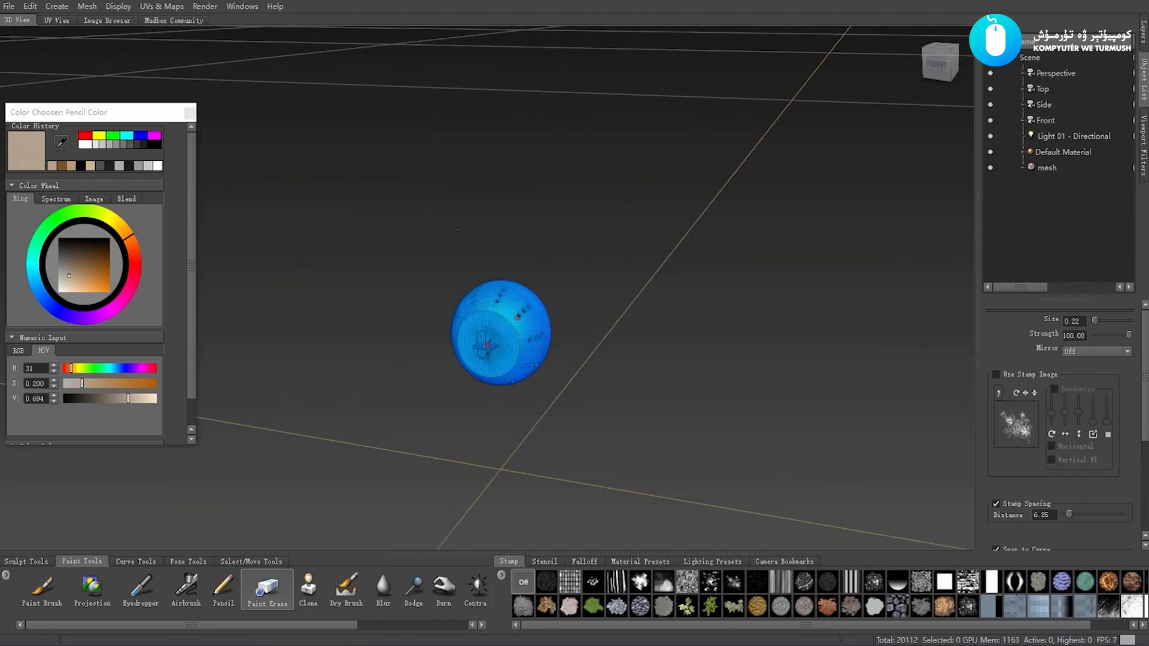
alt+right_drag(456, 218, 584, 316)
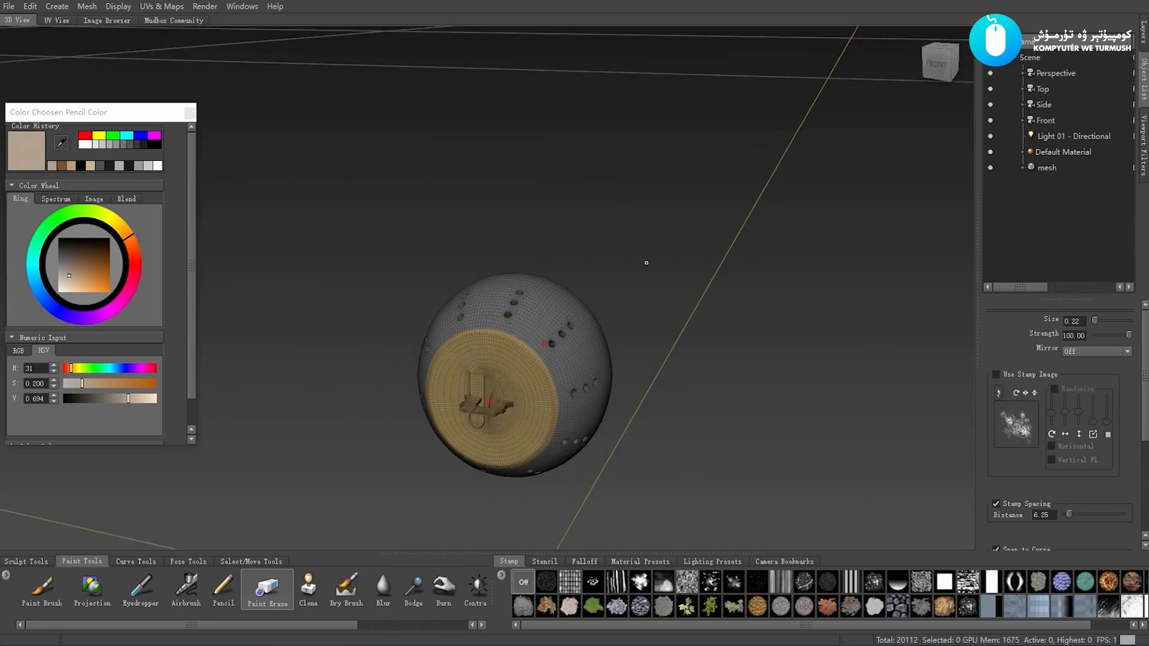
alt+drag(635, 253, 623, 287)
alt+middle_drag(622, 287, 649, 175)
alt+right_drag(649, 175, 756, 206)
alt+drag(757, 206, 727, 207)
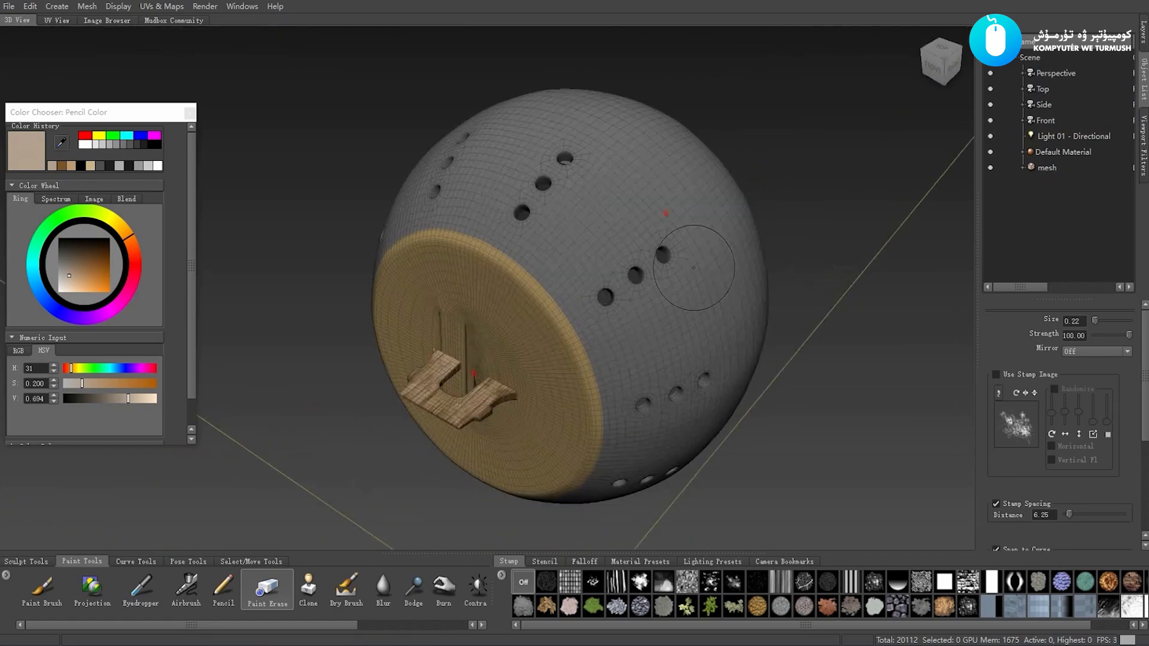
alt+middle_drag(727, 206, 683, 255)
click(1143, 40)
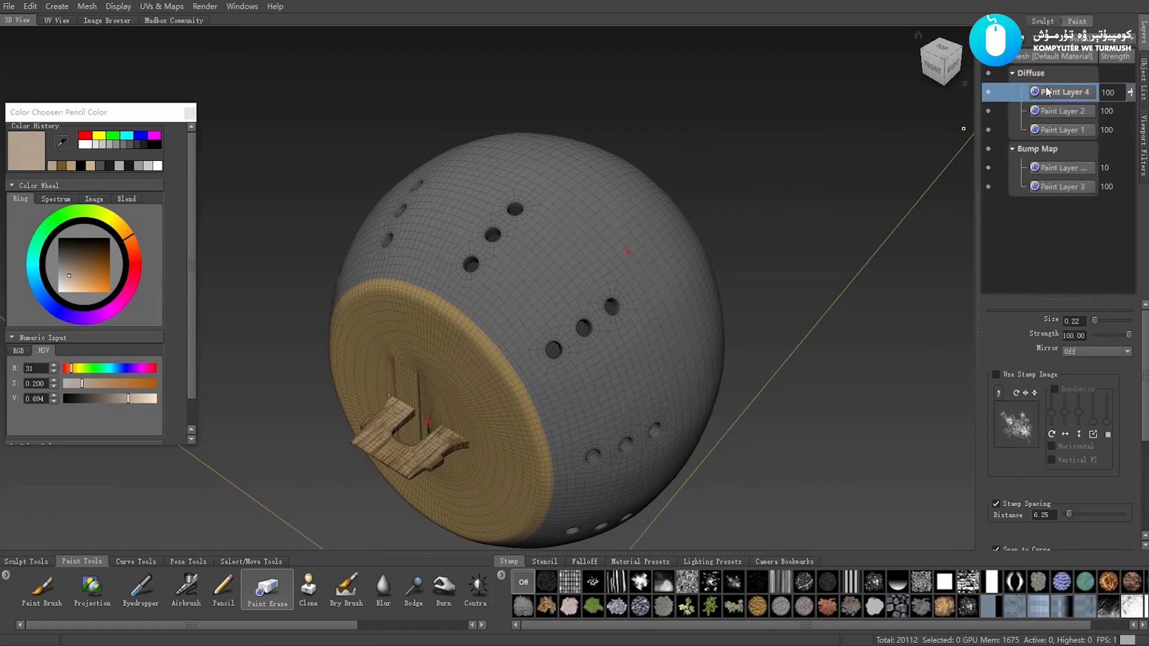
click(1005, 40)
click(593, 357)
Select the Pencil tool and adjust its brush size for thin lines on the sphere's side
alt+drag(573, 279, 599, 280)
mouse_move(598, 280)
alt+right_down()
mouse_move(625, 279)
mouse_move(526, 299)
mouse_move(834, 356)
alt+right_up()
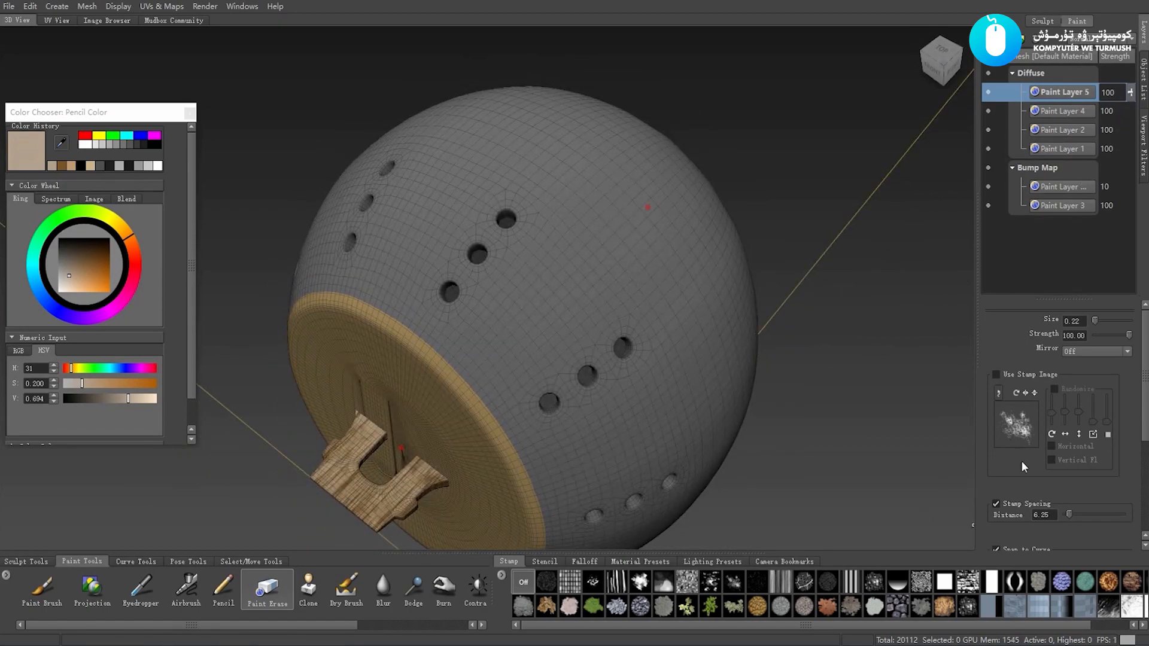
scroll(1021, 459, down, 3)
scroll(1021, 461, up, 3)
alt+drag(718, 380, 666, 378)
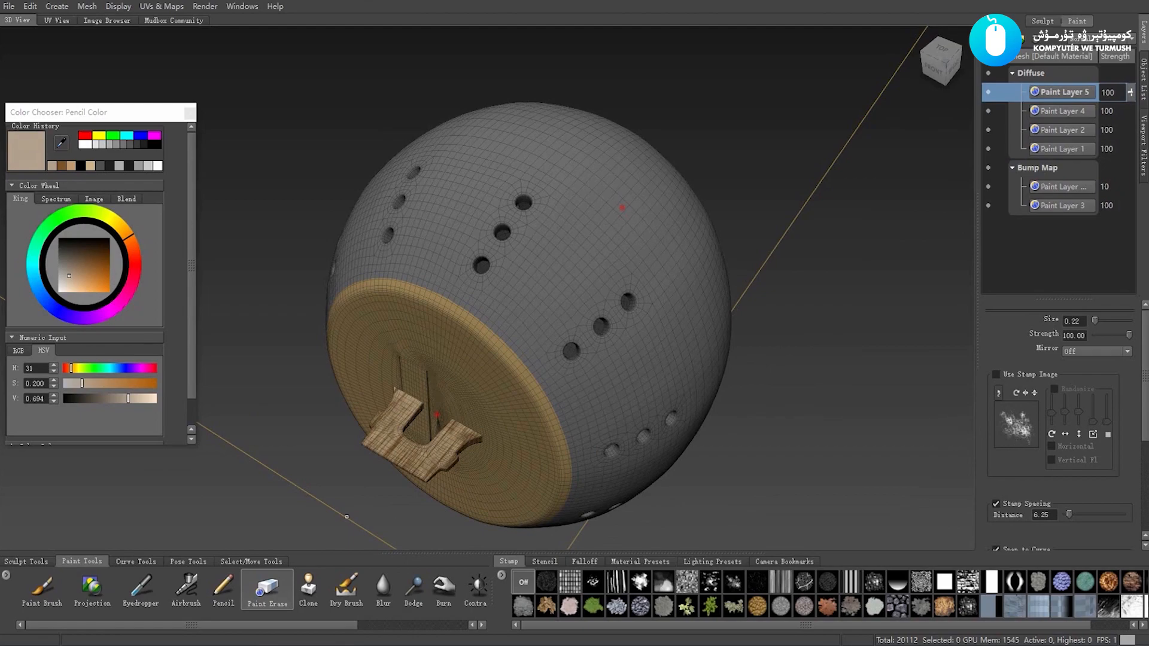
click(42, 590)
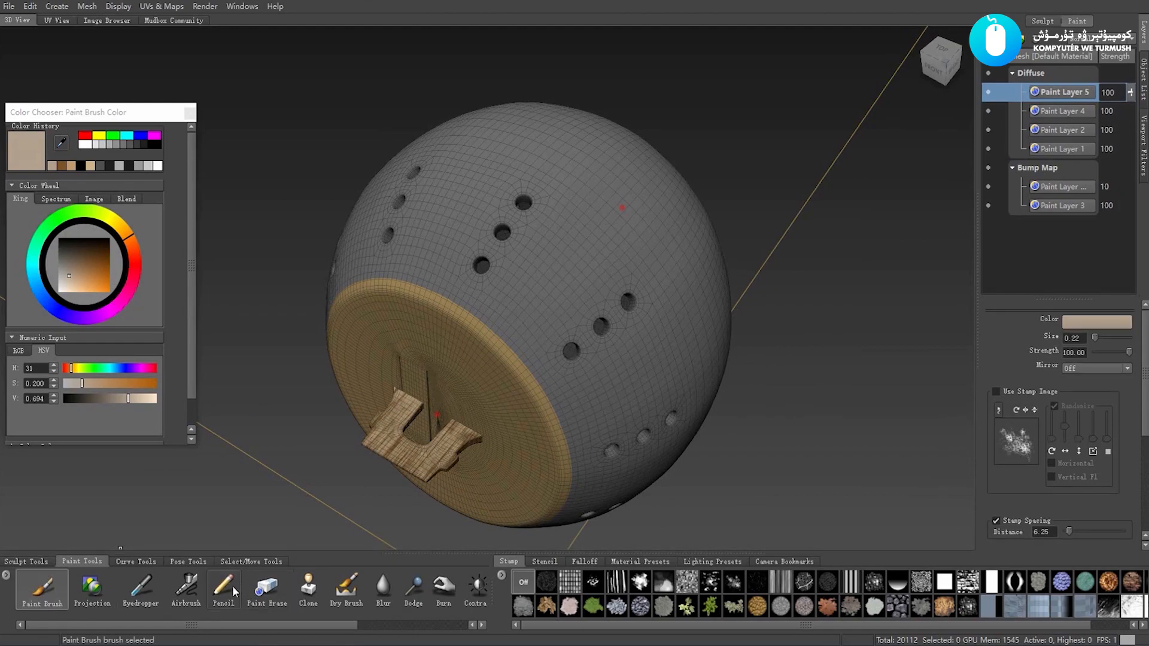
click(233, 591)
scroll(607, 299, down, 2)
key(b)
drag(573, 270, 535, 271)
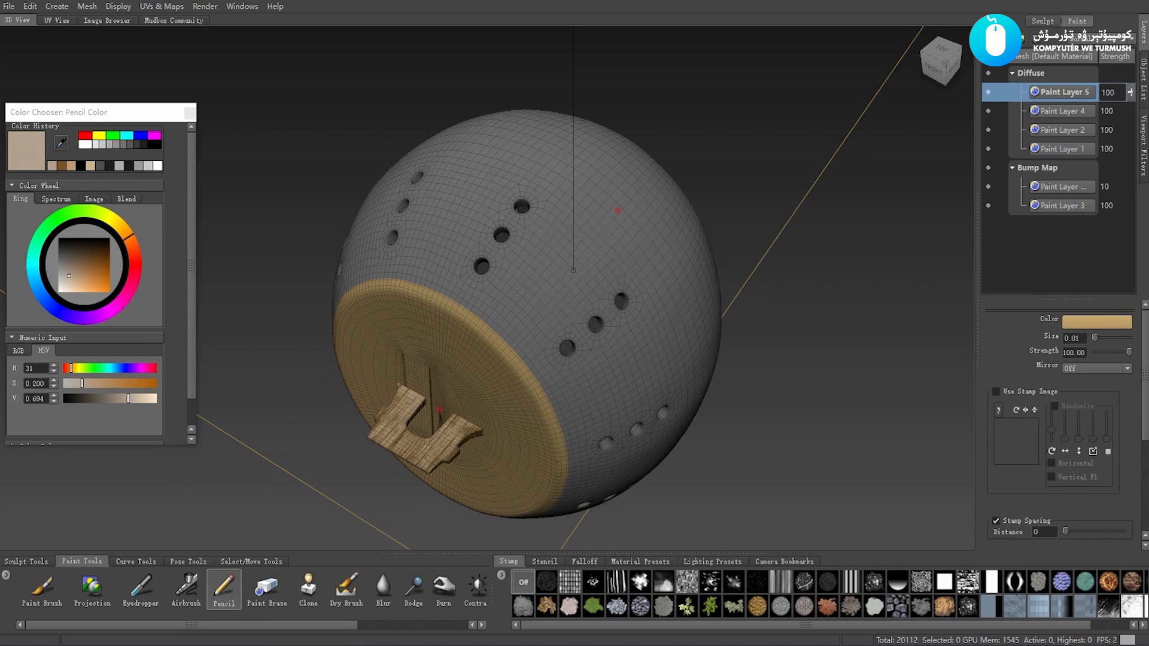
scroll(532, 314, up, 3)
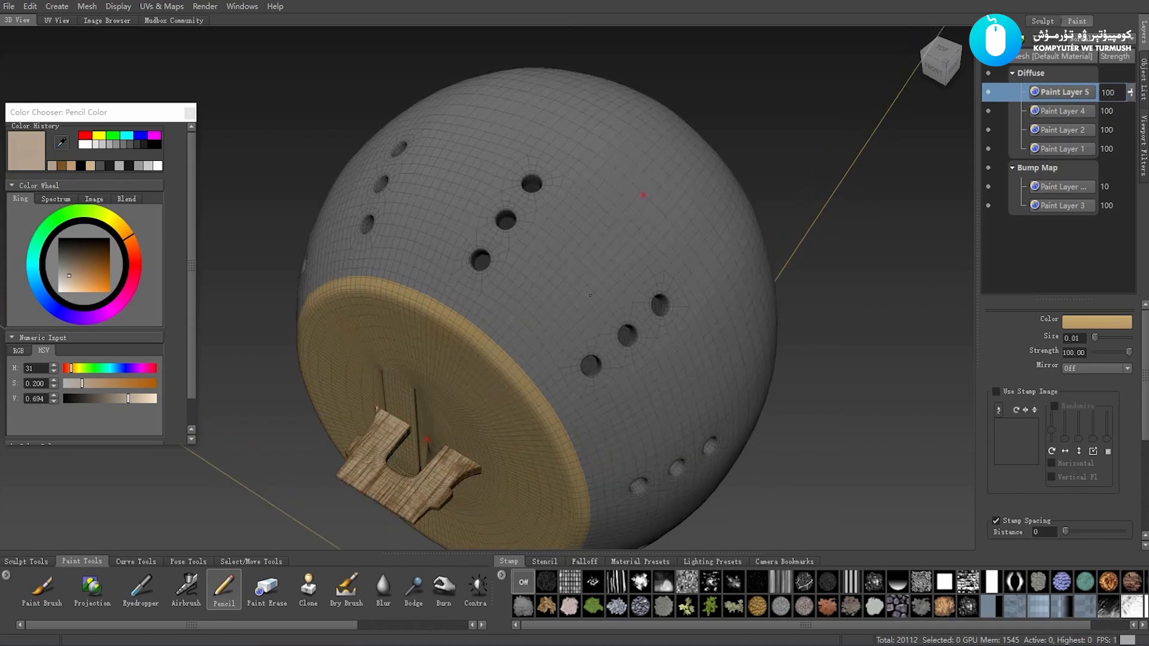
Undo a trial Pencil stroke on the sphere and turn on Steady Stroke
drag(632, 236, 573, 320)
key(ctrl+z)
scroll(915, 339, down, 1)
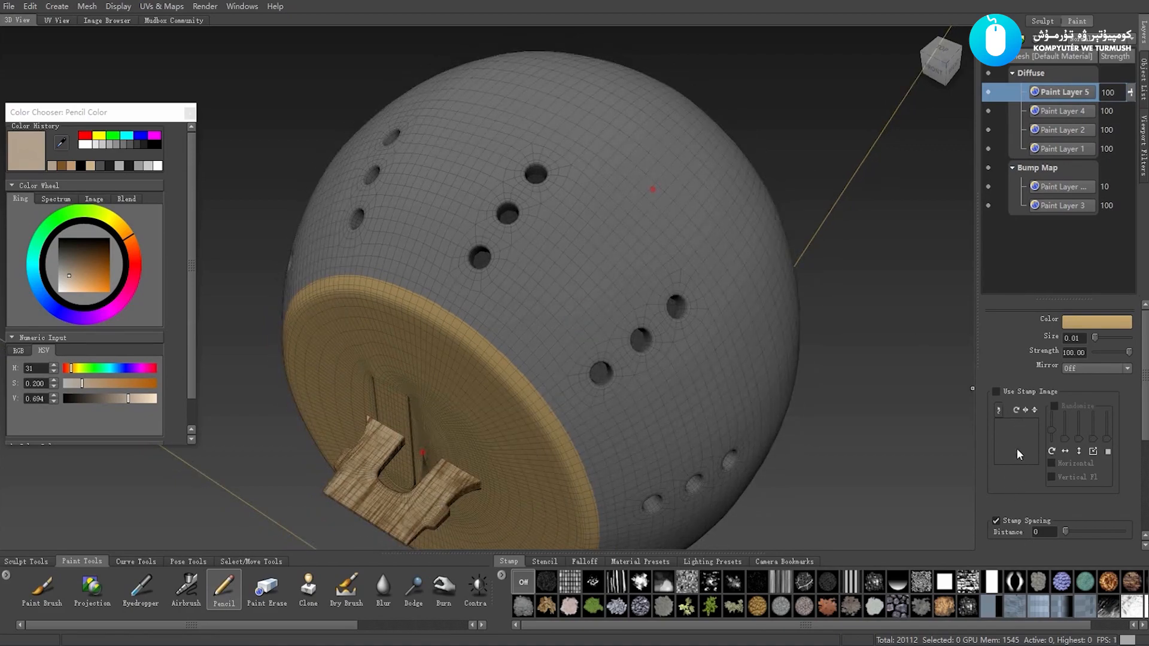
scroll(1011, 419, down, 3)
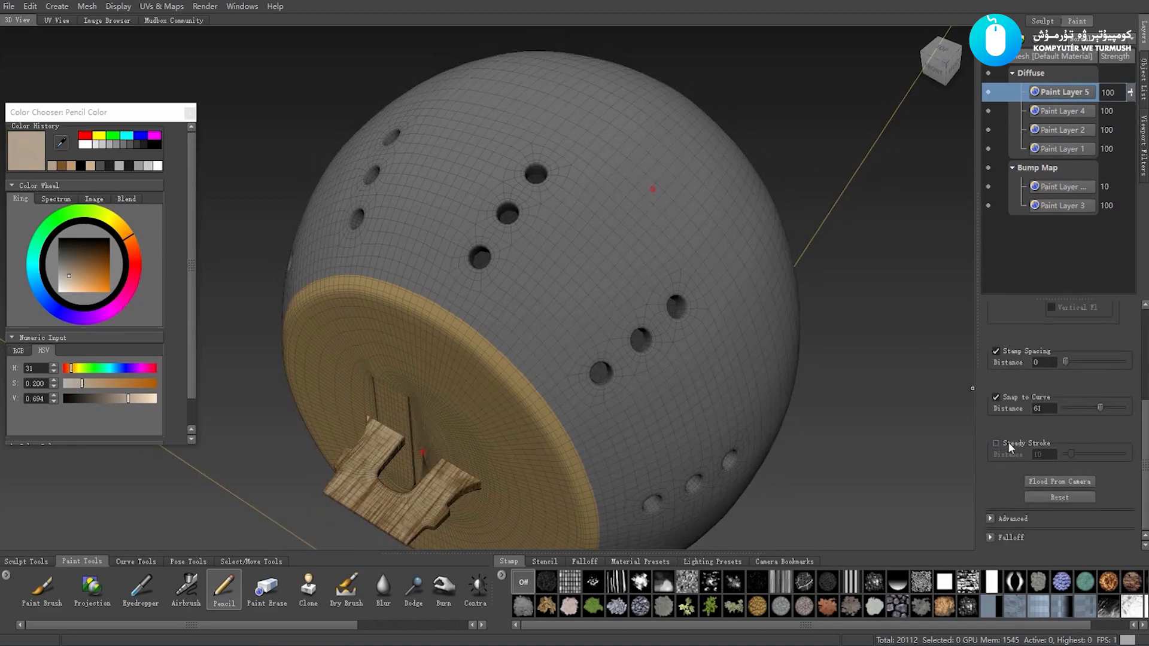
click(1007, 442)
Try steadied Pencil lines on the grey surface between two rows of holes, and undo them
alt+drag(550, 260, 499, 358)
alt+right_drag(499, 358, 500, 378)
drag(497, 374, 616, 263)
alt+drag(550, 363, 598, 345)
scroll(539, 320, up, 5)
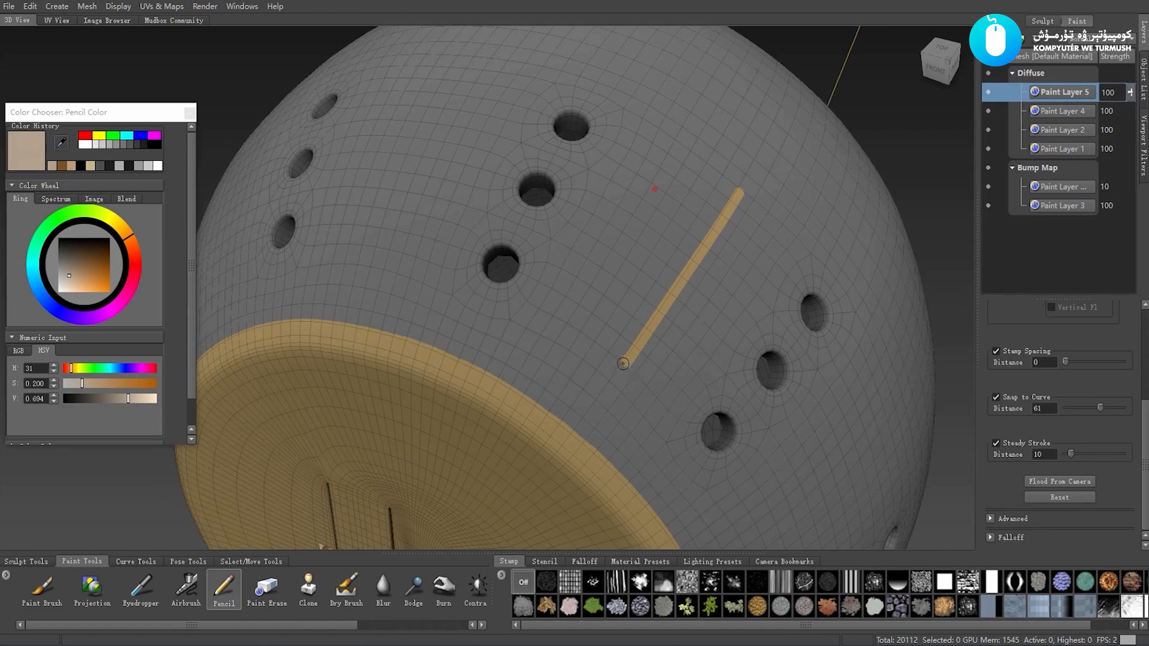
key(ctrl+z)
mouse_move(610, 363)
mouse_down()
mouse_move(727, 199)
mouse_move(771, 106)
mouse_move(690, 214)
mouse_move(628, 254)
mouse_up()
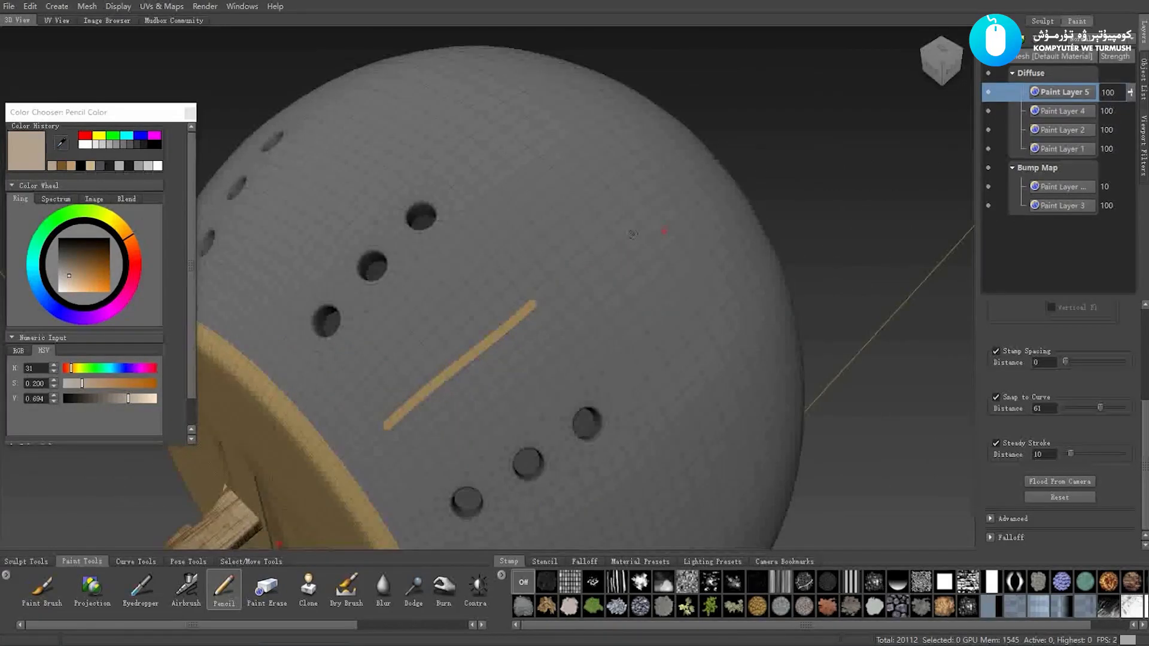
scroll(571, 309, up, 1)
key(ctrl+z)
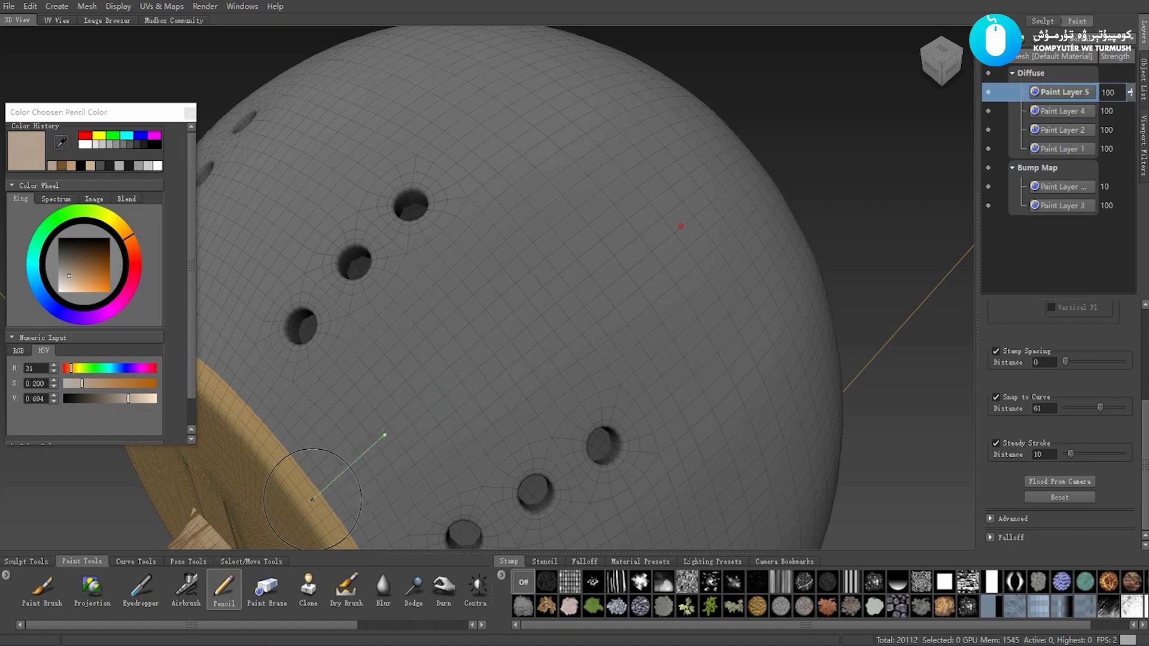
Paint a thin tan line from the rim between two rows of holes and on toward the slots at the back
drag(386, 434, 580, 270)
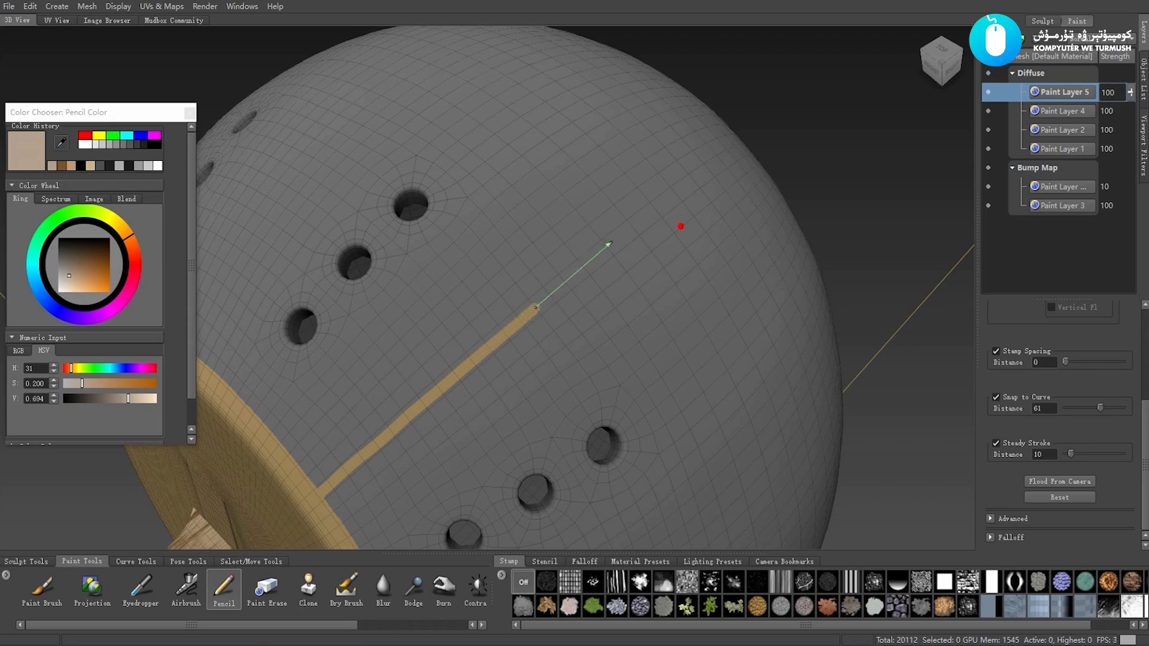
drag(621, 234, 729, 149)
mouse_move(688, 203)
alt+mouse_down()
mouse_move(496, 258)
mouse_move(383, 269)
alt+mouse_up()
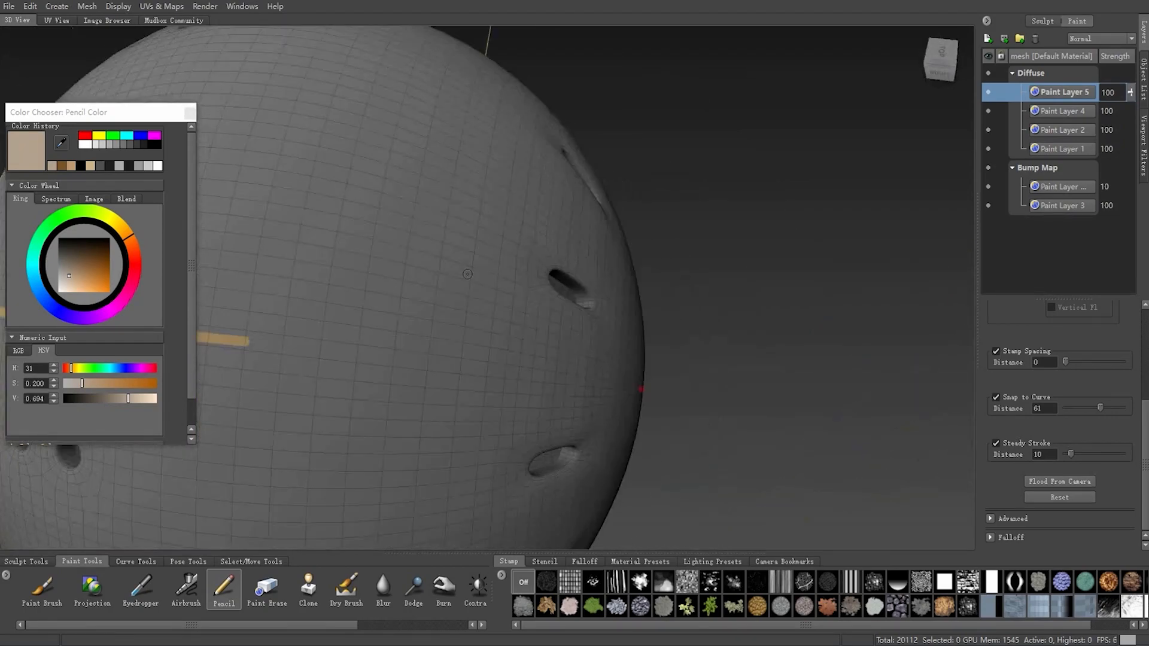
alt+middle_drag(317, 287, 538, 305)
mouse_move(538, 305)
alt+mouse_down()
mouse_move(610, 276)
mouse_move(598, 287)
mouse_move(607, 250)
mouse_move(550, 266)
mouse_move(498, 218)
alt+mouse_up()
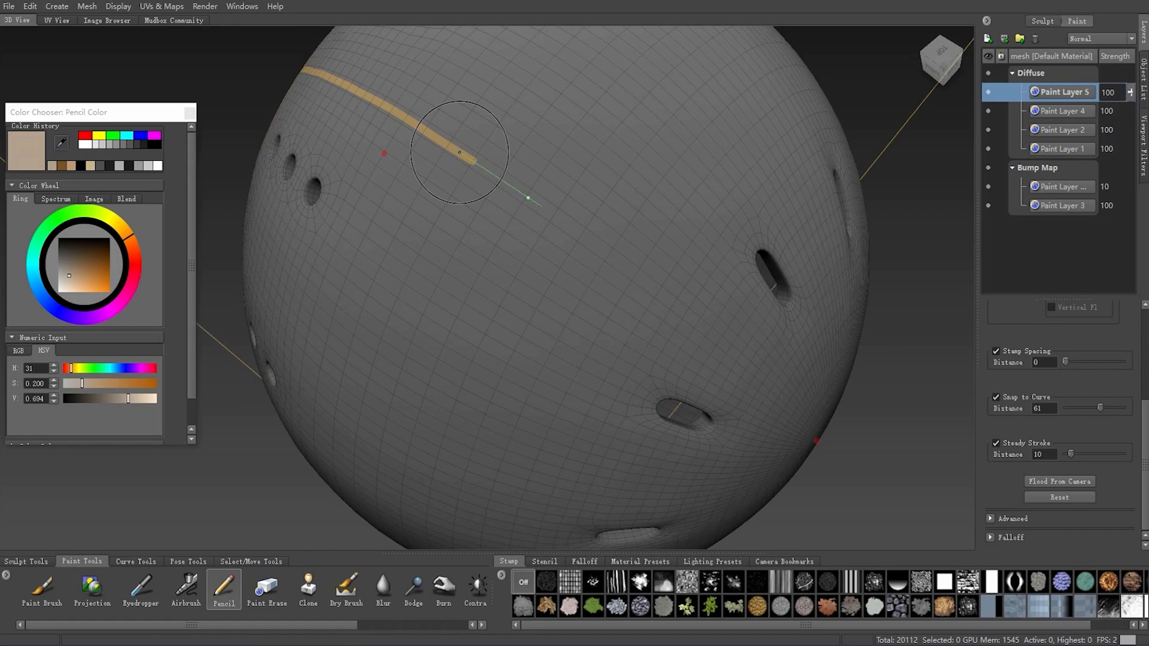
drag(581, 231, 610, 254)
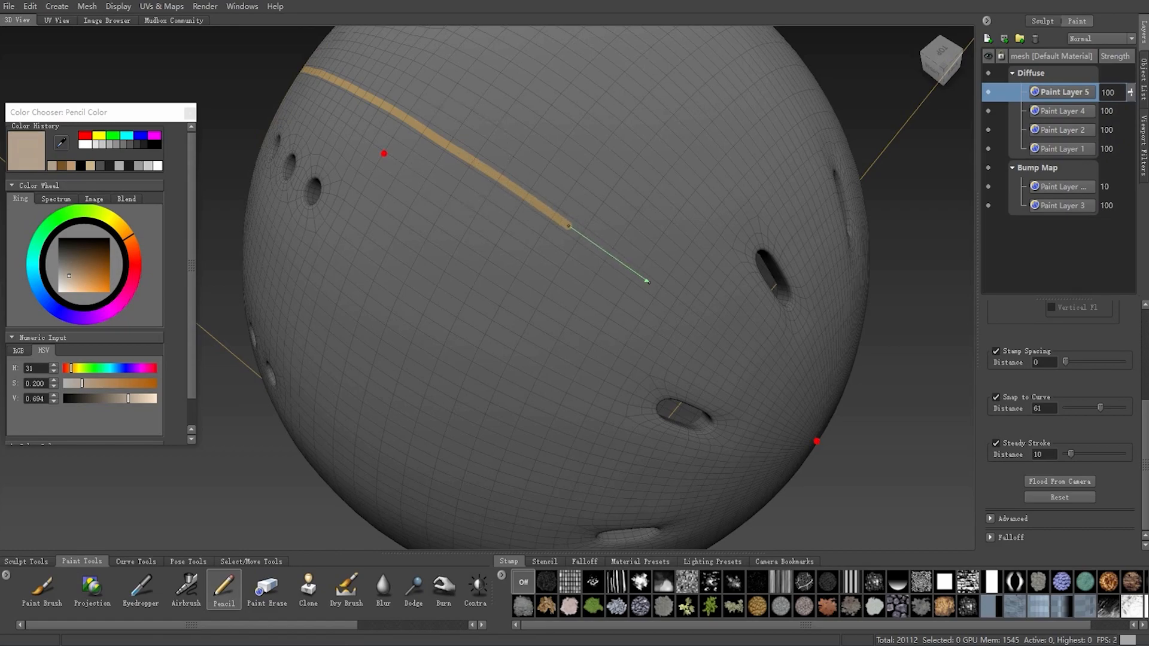
mouse_move(661, 293)
mouse_down()
mouse_move(747, 353)
mouse_move(804, 417)
mouse_up()
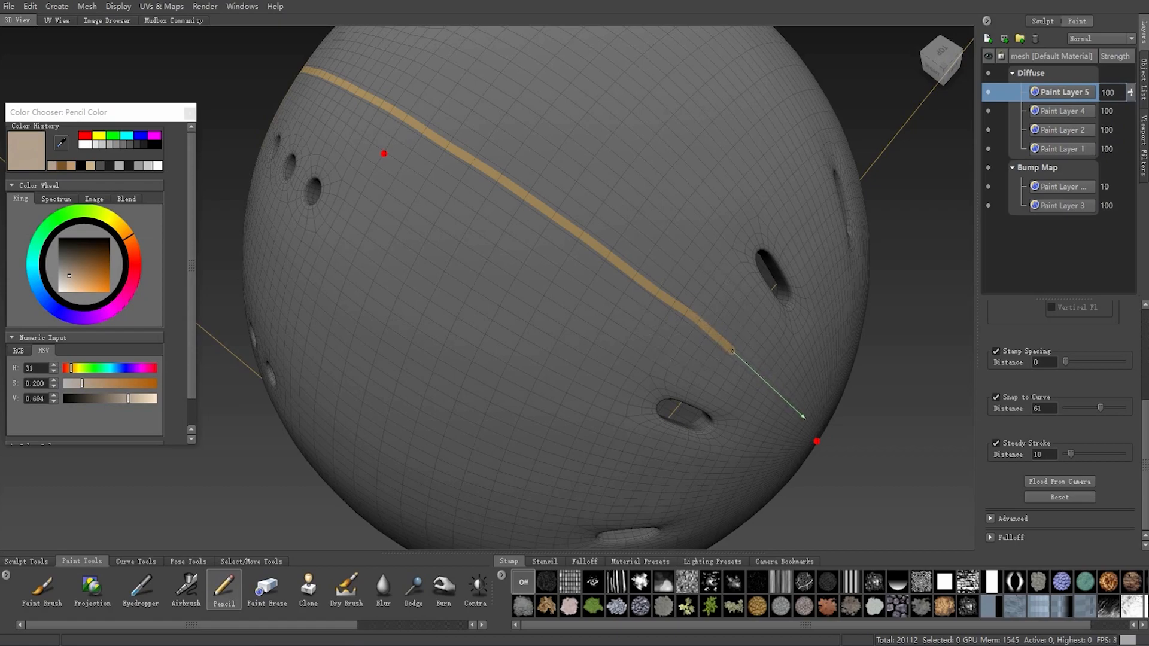
Paint a second thin tan line from the rim down the sphere, between the next two rows of holes
alt+right_drag(744, 396, 736, 394)
alt+drag(531, 310, 479, 383)
alt+drag(540, 223, 598, 299)
alt+right_drag(599, 300, 608, 317)
mouse_move(608, 317)
alt+mouse_down()
mouse_move(536, 277)
mouse_move(481, 264)
mouse_move(504, 276)
alt+mouse_up()
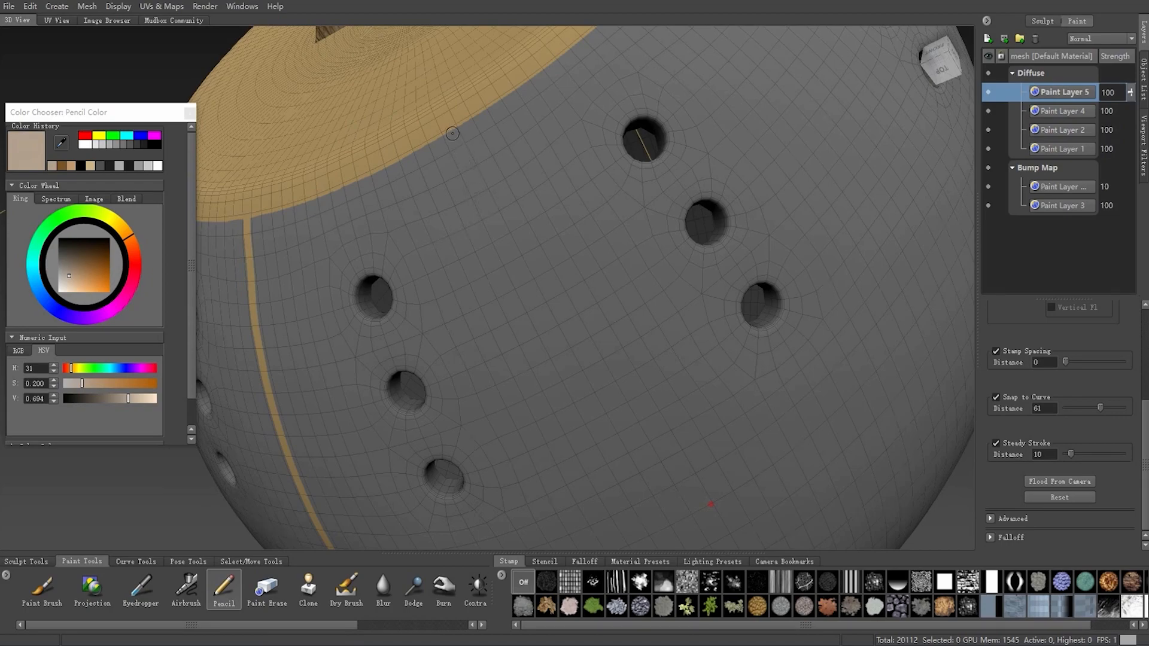
mouse_move(451, 129)
mouse_down()
mouse_move(643, 508)
mouse_move(702, 411)
mouse_move(561, 279)
mouse_move(712, 550)
mouse_up()
scroll(666, 389, down, 1)
alt+drag(666, 387, 598, 310)
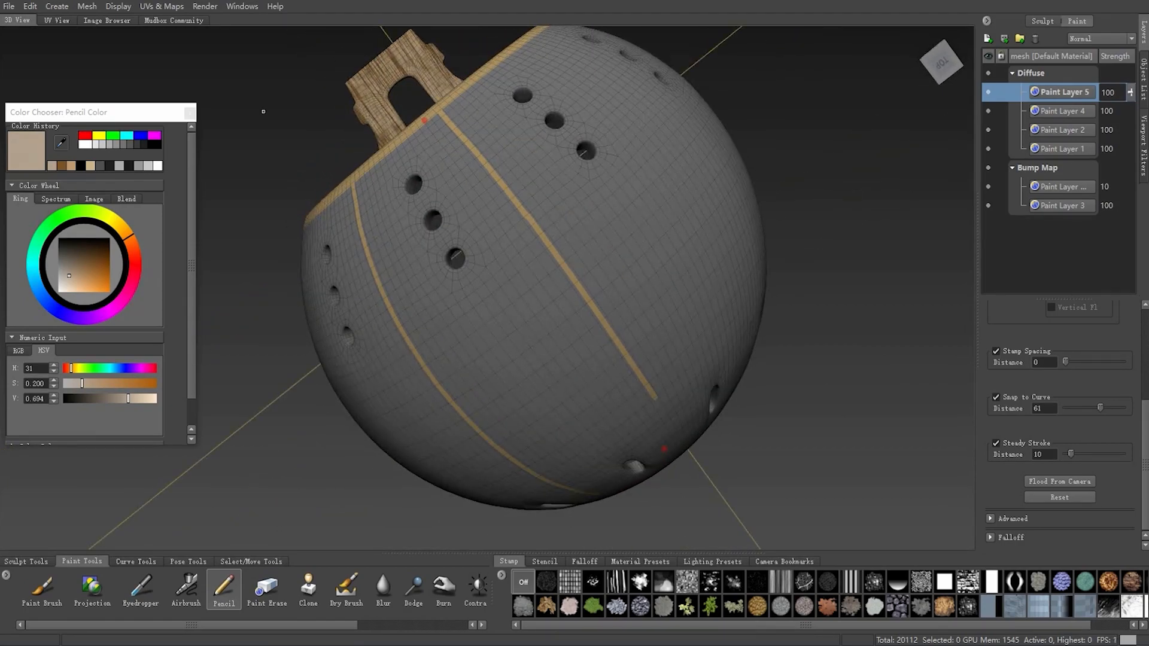
Examine how the two painted lines fall across the UV islands in the UV View, and return to the 3D View
click(56, 20)
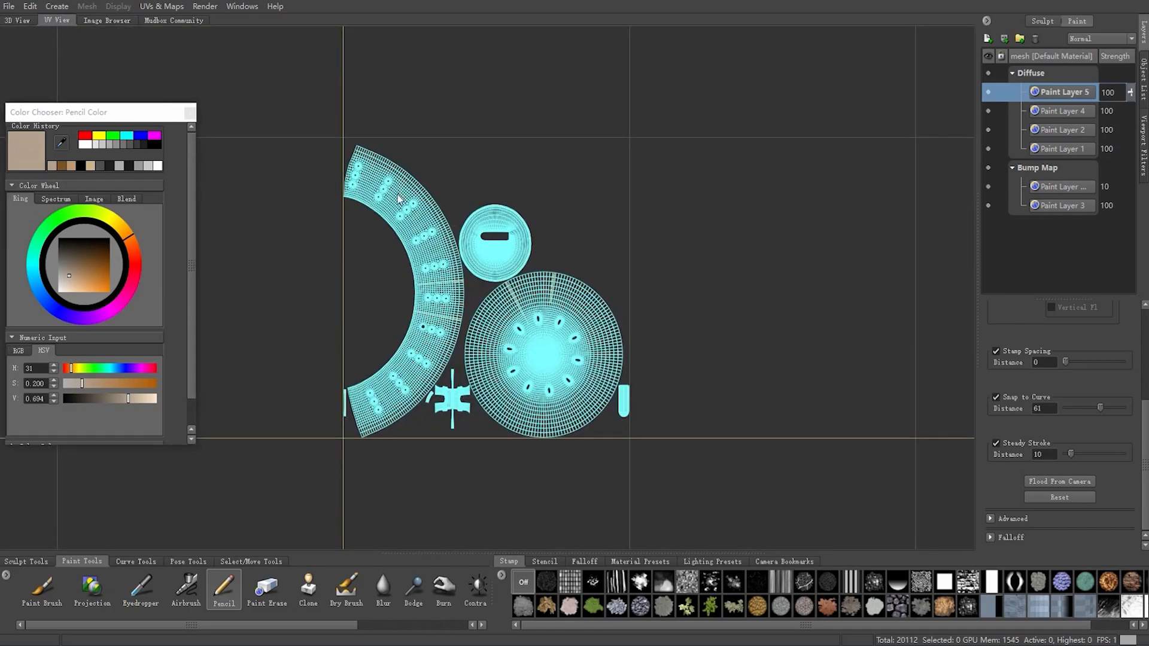
alt+right_drag(443, 294, 413, 359)
alt+middle_drag(412, 359, 405, 286)
alt+right_drag(405, 285, 398, 279)
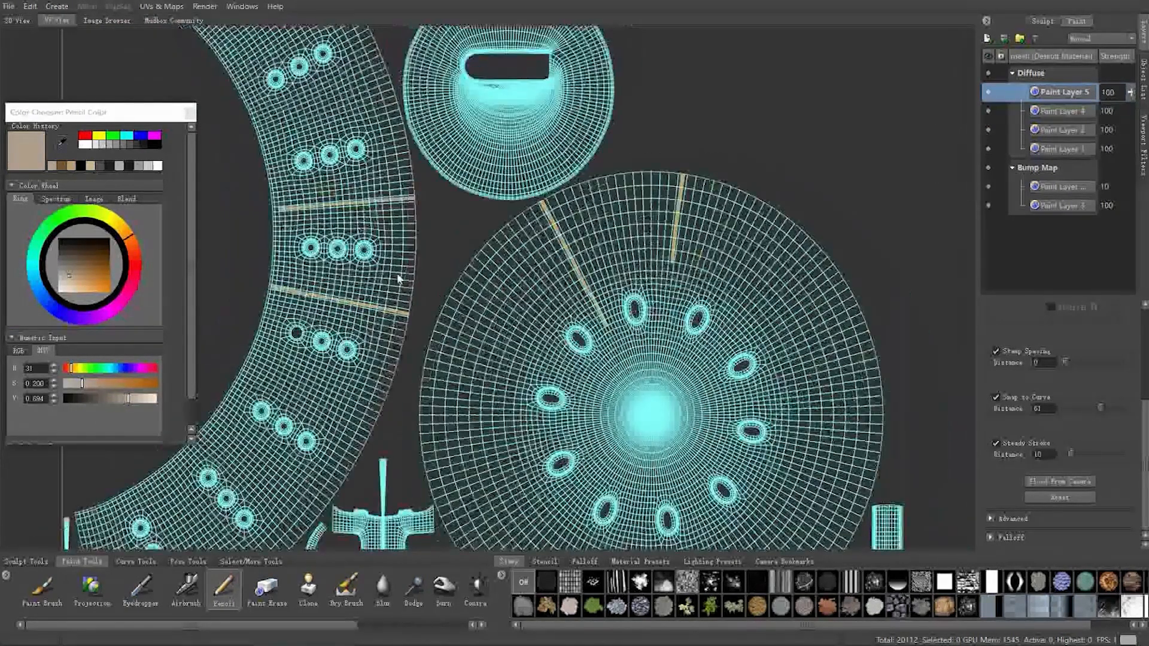
alt+right_drag(689, 254, 430, 192)
alt+middle_drag(551, 269, 645, 277)
alt+right_drag(644, 277, 615, 268)
alt+middle_drag(615, 268, 496, 231)
alt+right_drag(496, 231, 582, 277)
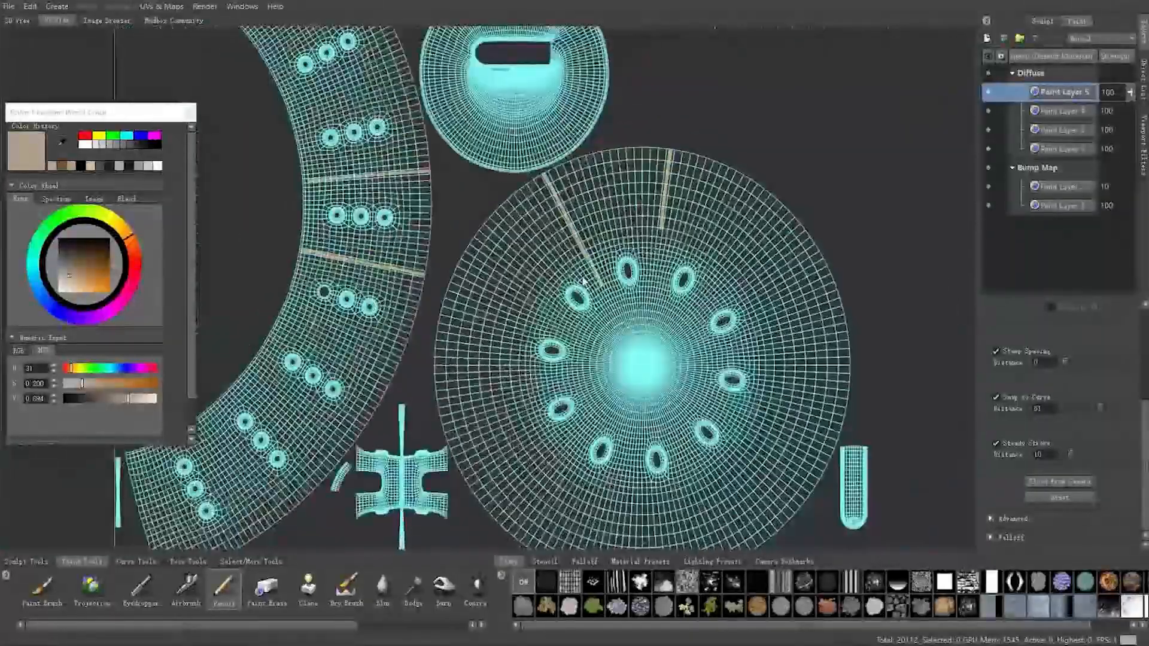
alt+right_drag(521, 243, 492, 226)
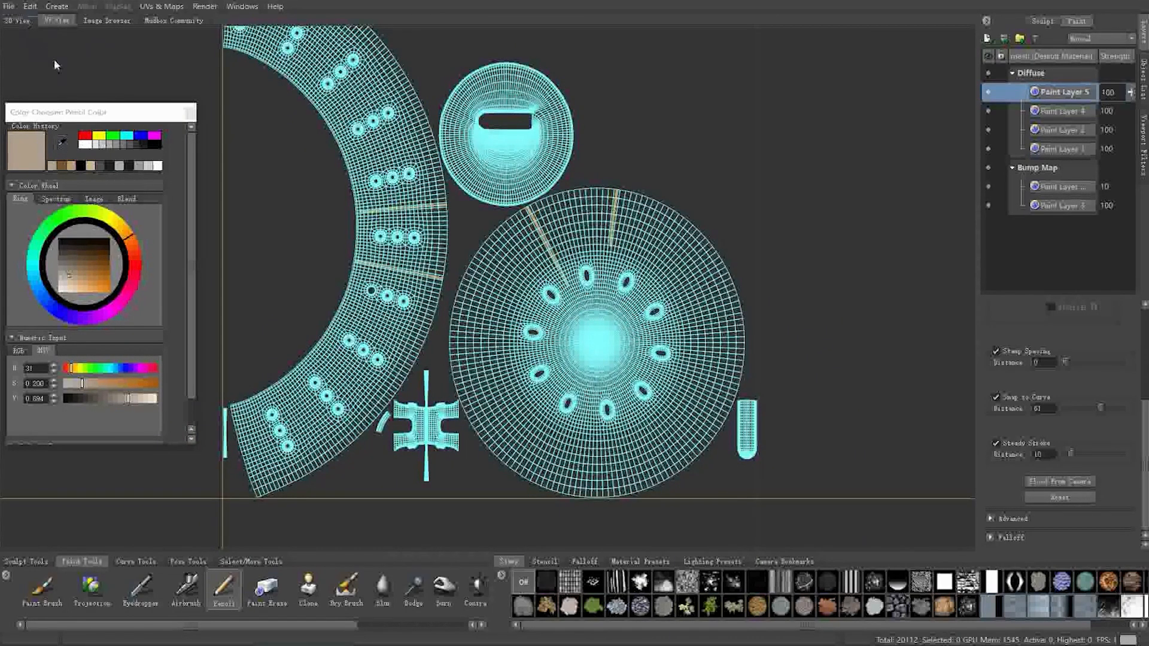
alt+middle_drag(367, 193, 510, 299)
alt+right_drag(511, 299, 483, 252)
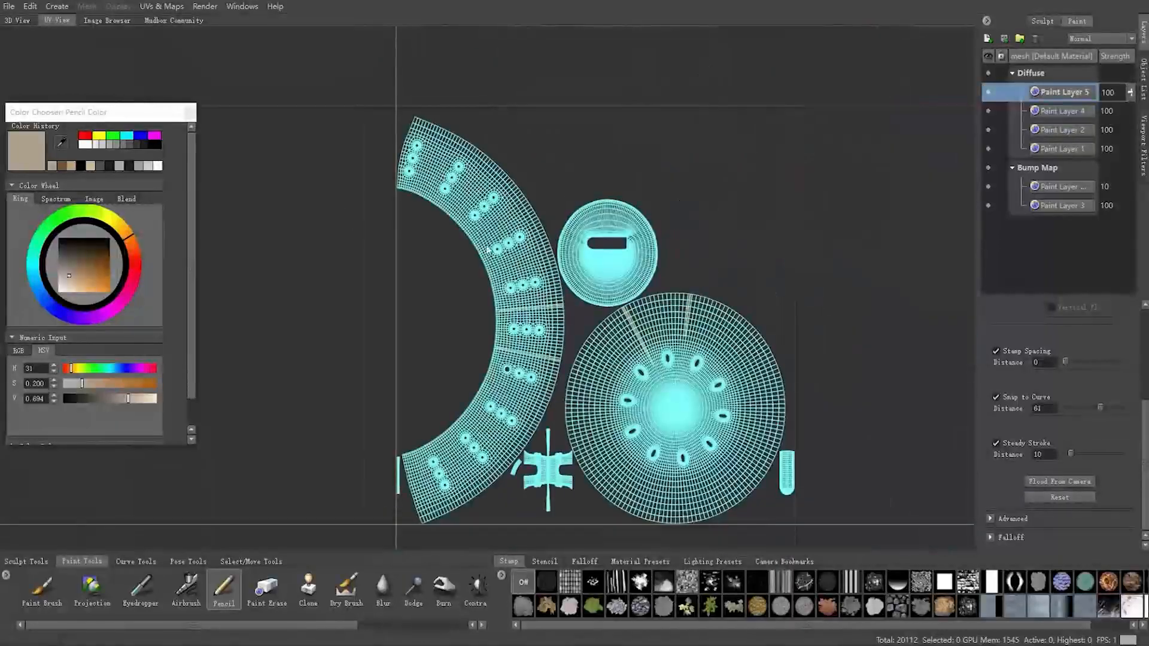
click(23, 21)
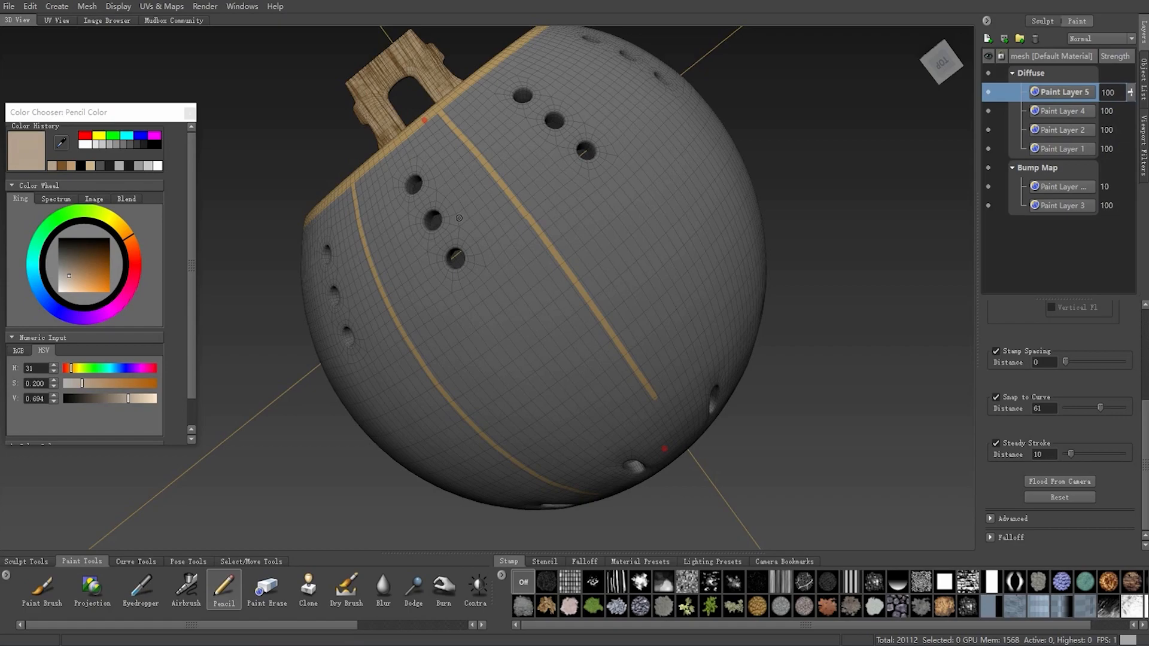
Flatten the mesh into its UV layout and frame the curved strip between two rows of holes
alt+drag(458, 218, 510, 232)
key(shift+d)
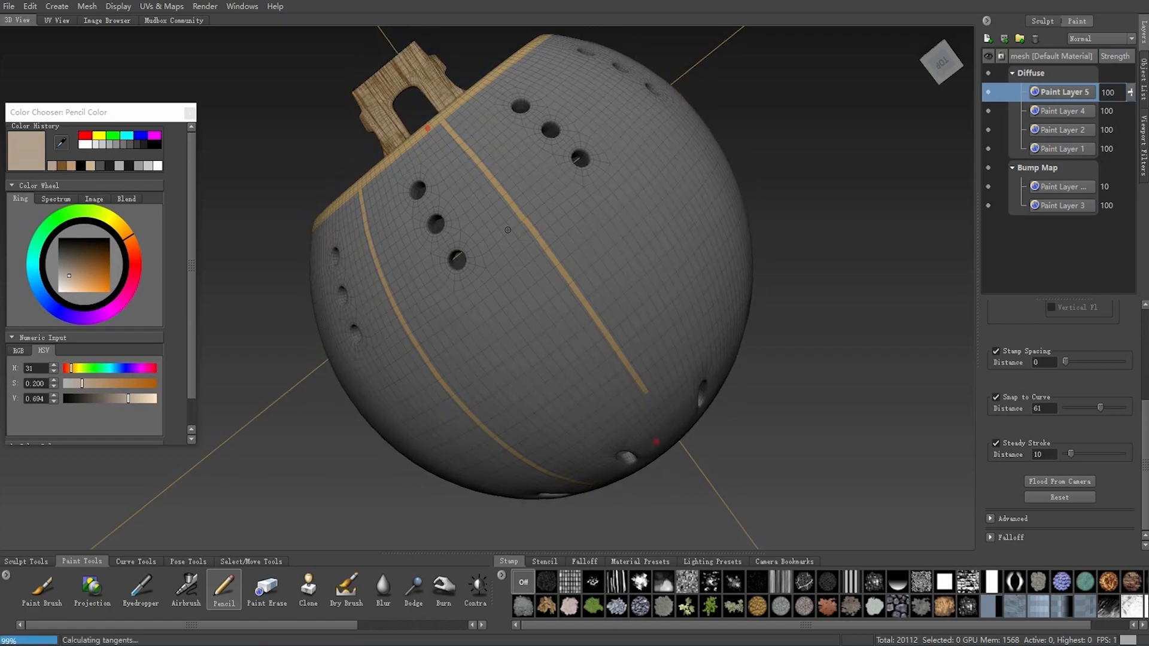
alt+drag(503, 264, 474, 177)
alt+right_drag(474, 177, 633, 282)
alt+drag(633, 283, 643, 193)
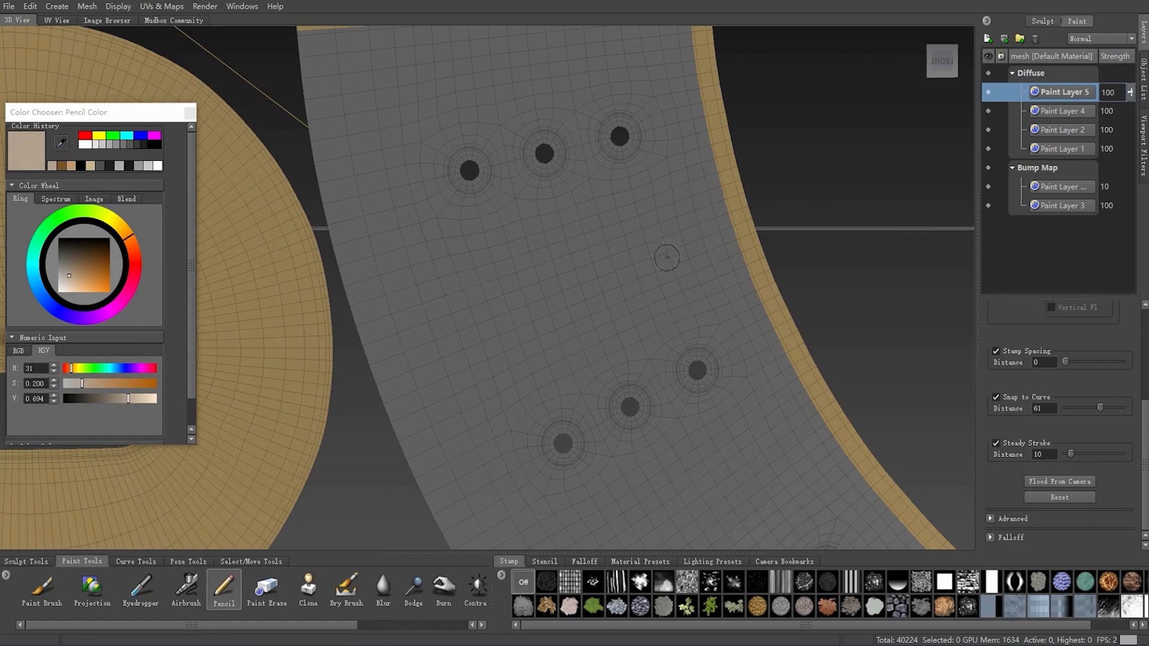
Undo a trial Pencil stroke on the flattened strip and reduce the brush size
drag(666, 259, 771, 220)
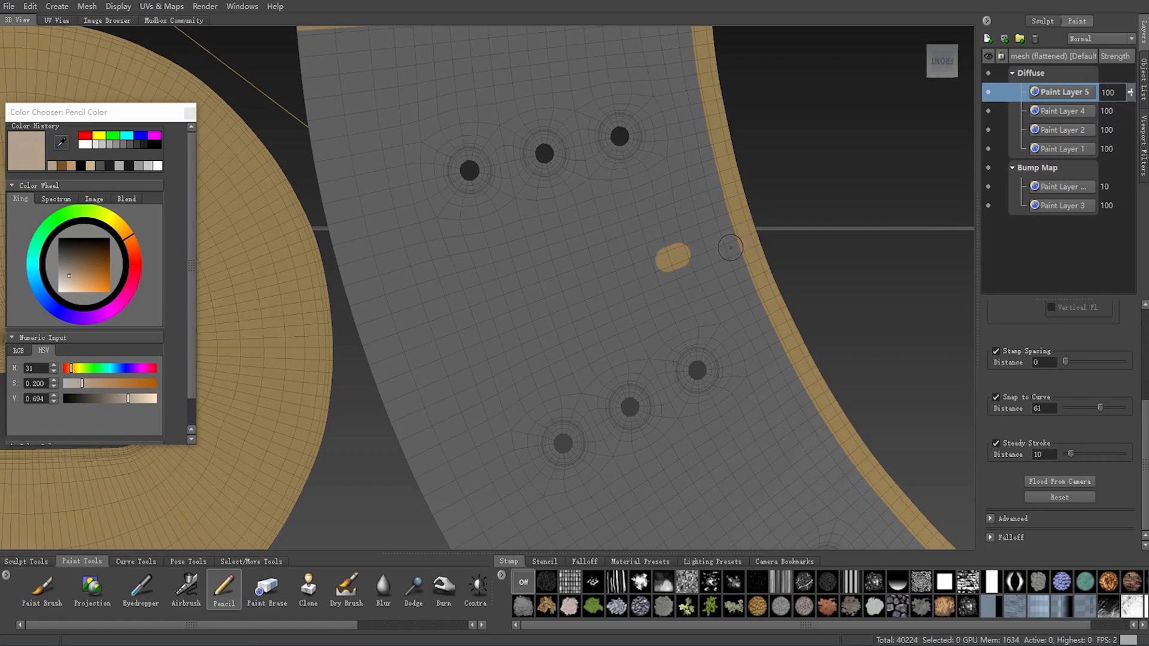
key(ctrl+z)
drag(680, 252, 671, 252)
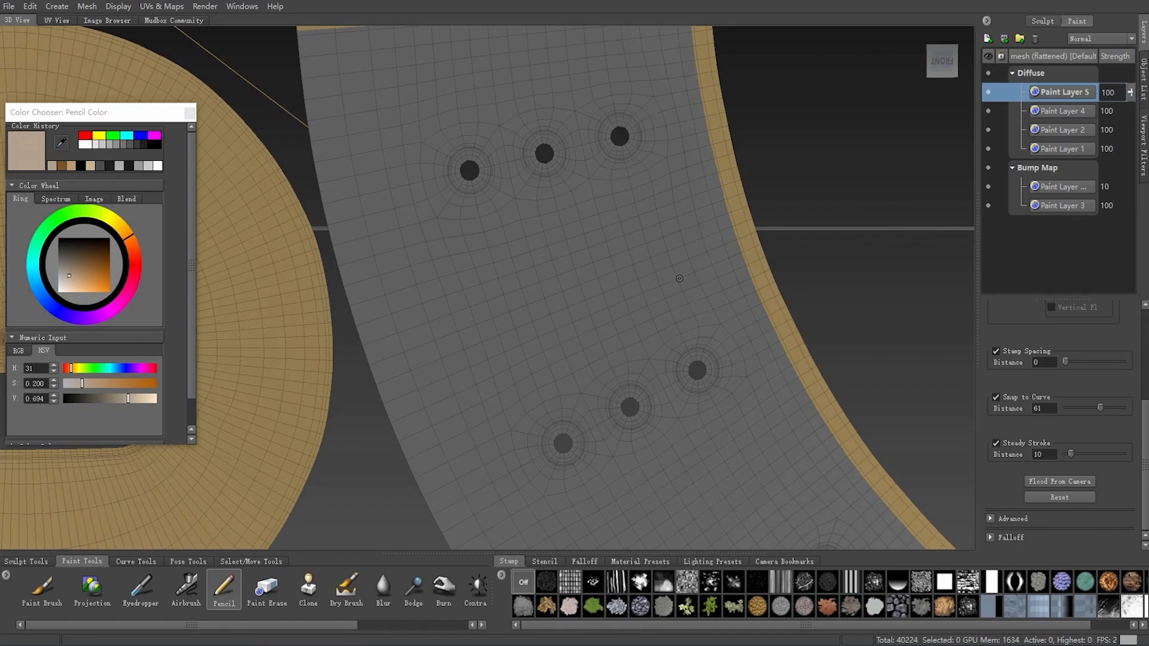
Paint a thin tan line with the Pencil across the flattened strip, between the next two rows of holes
drag(667, 252, 278, 398)
scroll(459, 383, down, 5)
alt+middle_drag(549, 308, 564, 441)
scroll(564, 440, up, 3)
alt+middle_drag(566, 276, 575, 323)
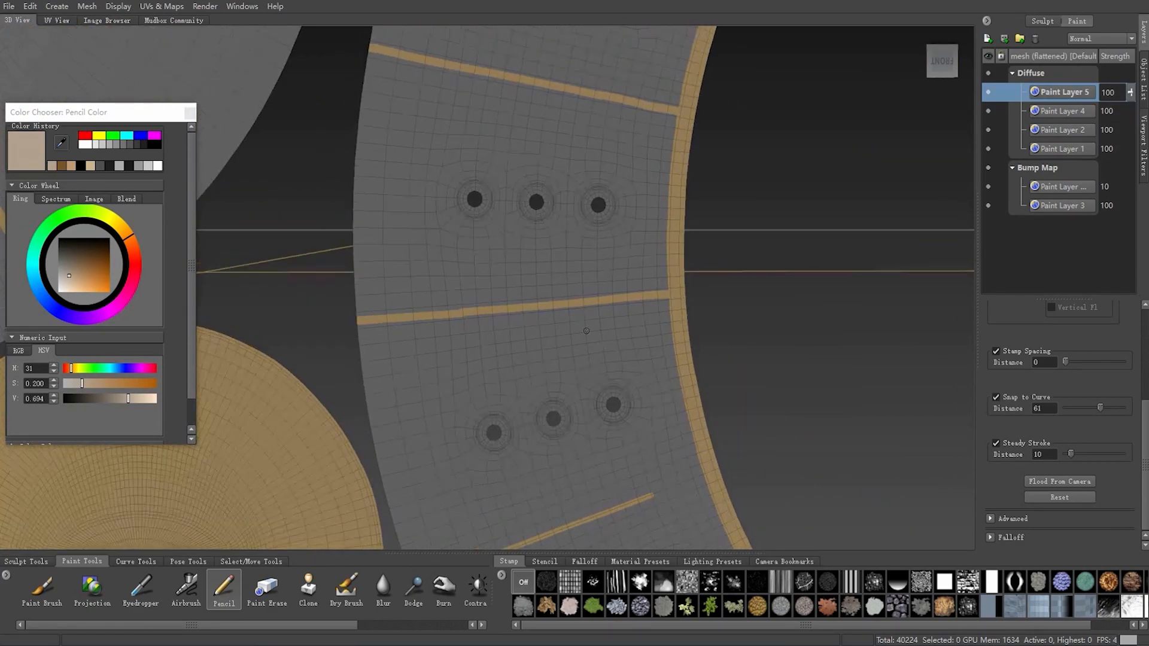
scroll(575, 322, up, 1)
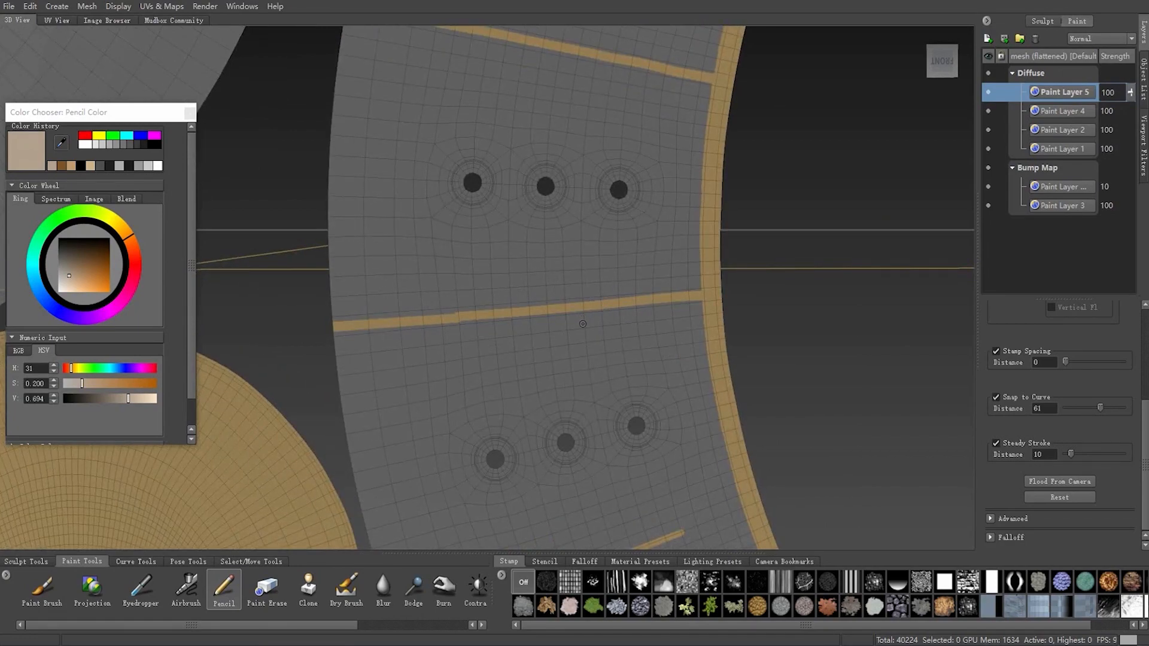
Examine how the painted lines run across the curved strip and the large disc of the flattened layout
scroll(582, 323, down, 6)
scroll(533, 290, up, 2)
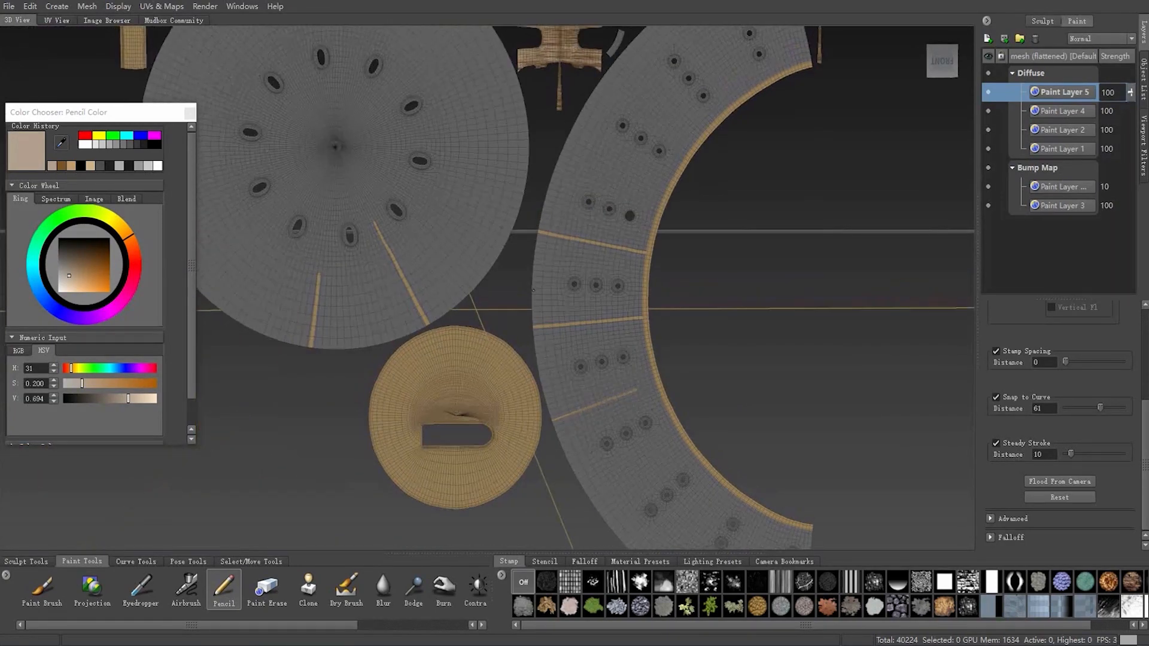
scroll(533, 290, down, 1)
alt+middle_drag(550, 285, 576, 292)
scroll(568, 484, up, 5)
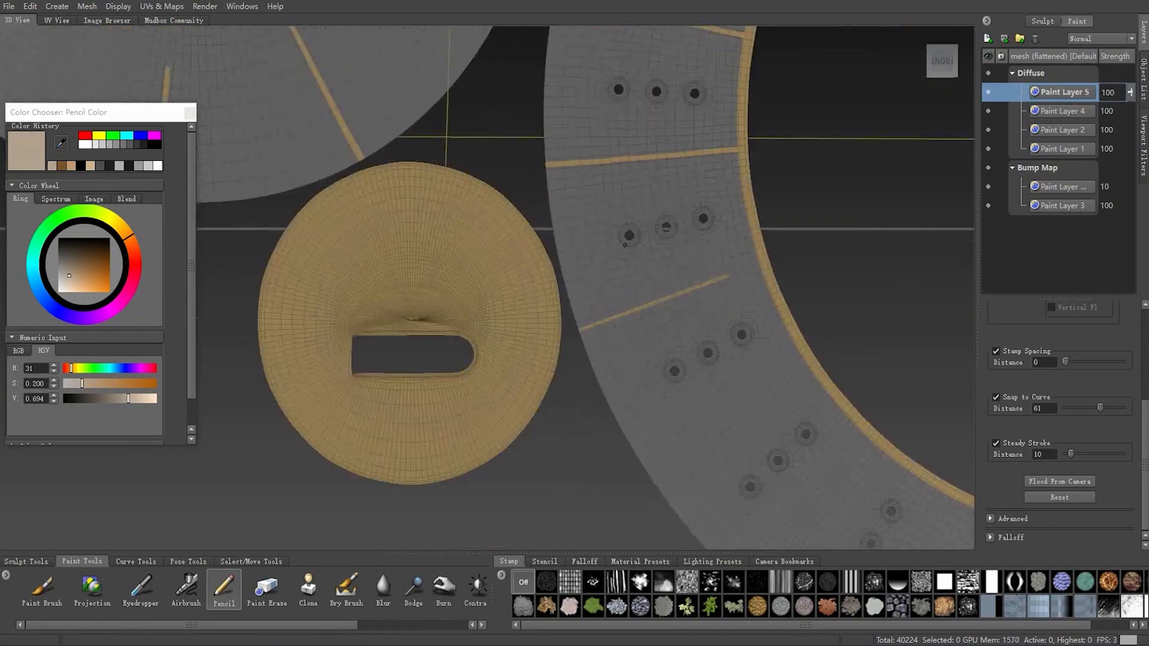
scroll(624, 244, down, 3)
scroll(617, 240, up, 2)
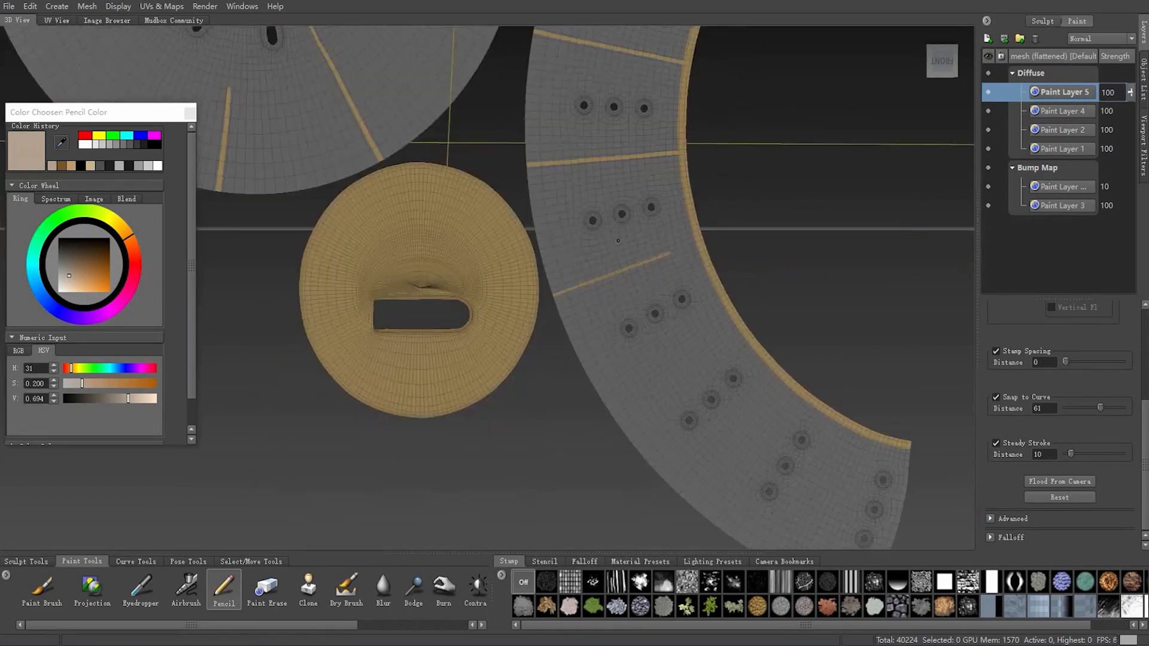
scroll(618, 240, up, 2)
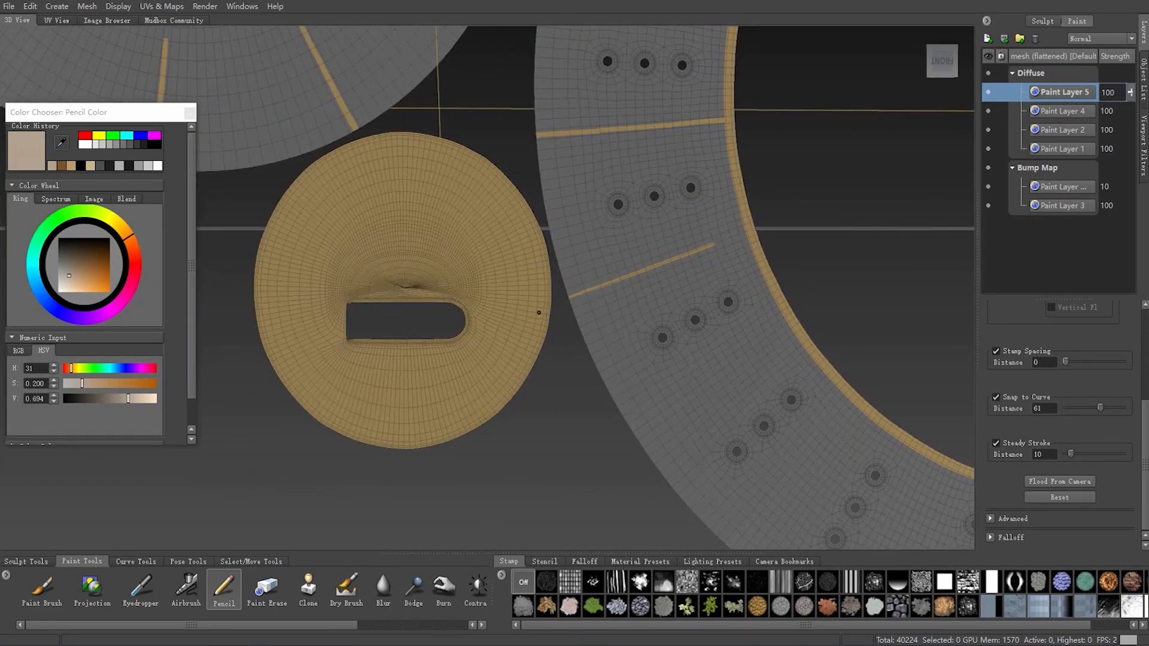
scroll(545, 314, down, 5)
scroll(540, 271, up, 1)
scroll(541, 271, up, 3)
scroll(540, 262, down, 1)
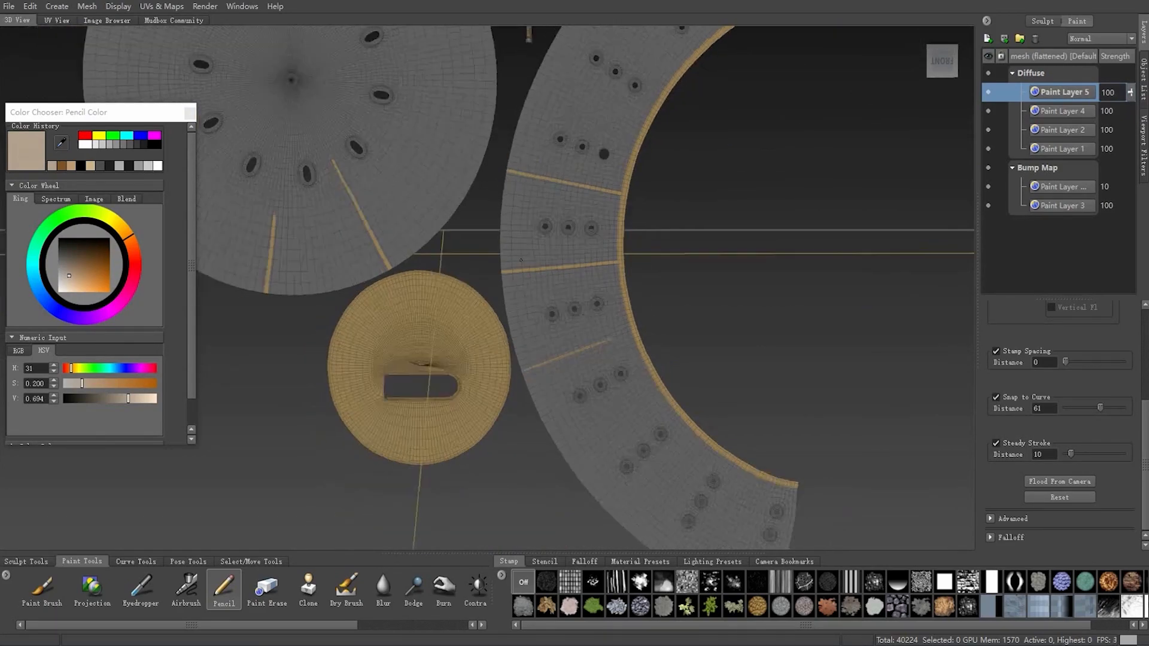
Return the flattened mesh to its 3D shape and inspect the painted lines on the sphere
key(alt+t)
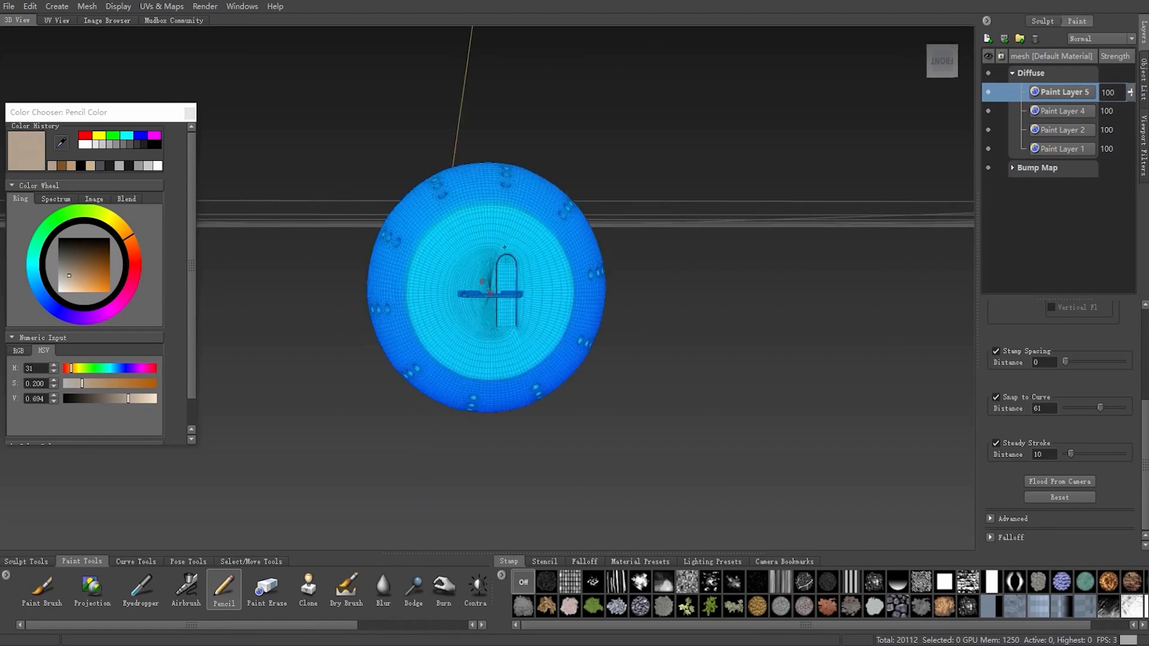
mouse_move(595, 223)
alt+mouse_down()
mouse_move(542, 143)
mouse_move(568, 135)
mouse_move(604, 180)
alt+mouse_up()
alt+right_drag(604, 287, 671, 326)
alt+drag(672, 325, 557, 305)
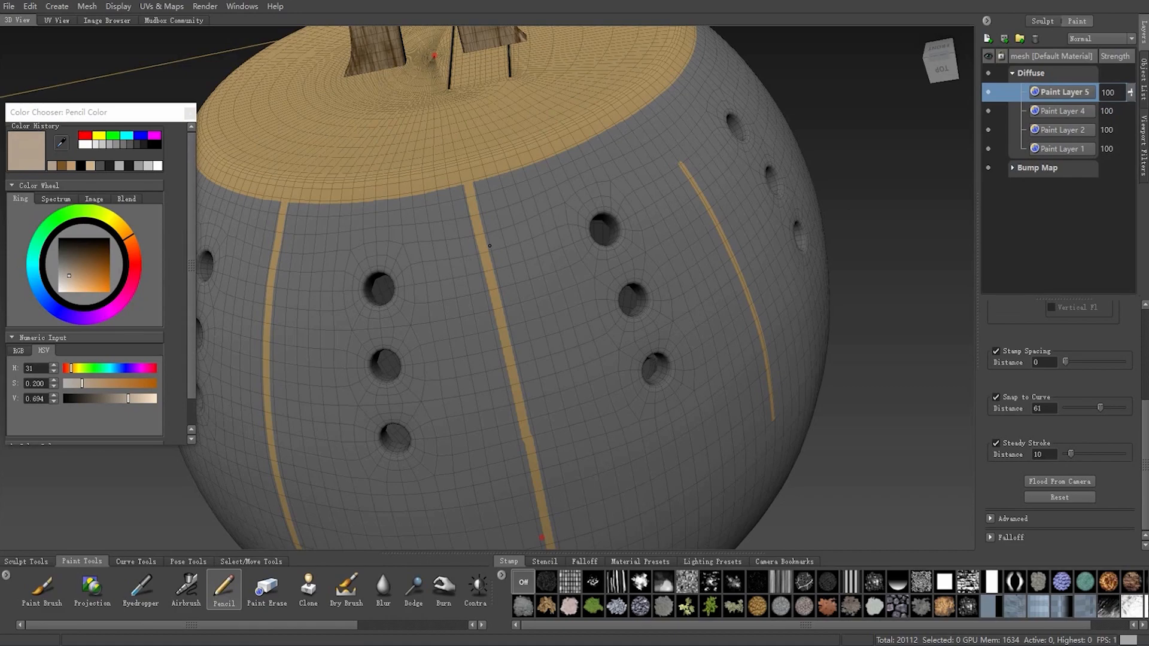
alt+right_drag(497, 272, 469, 272)
alt+drag(469, 273, 470, 262)
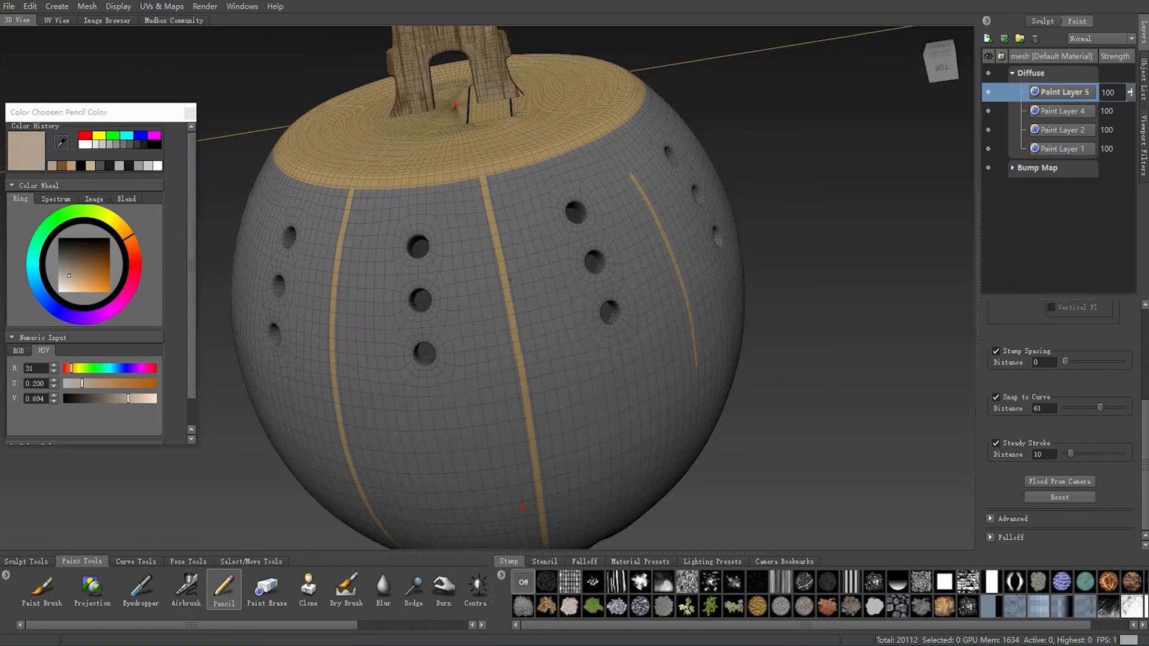
alt+right_drag(510, 279, 494, 279)
Delete the selected Paint Layer 5 with its uneven lines and create a new Diffuse paint layer in its place
right_click(1067, 94)
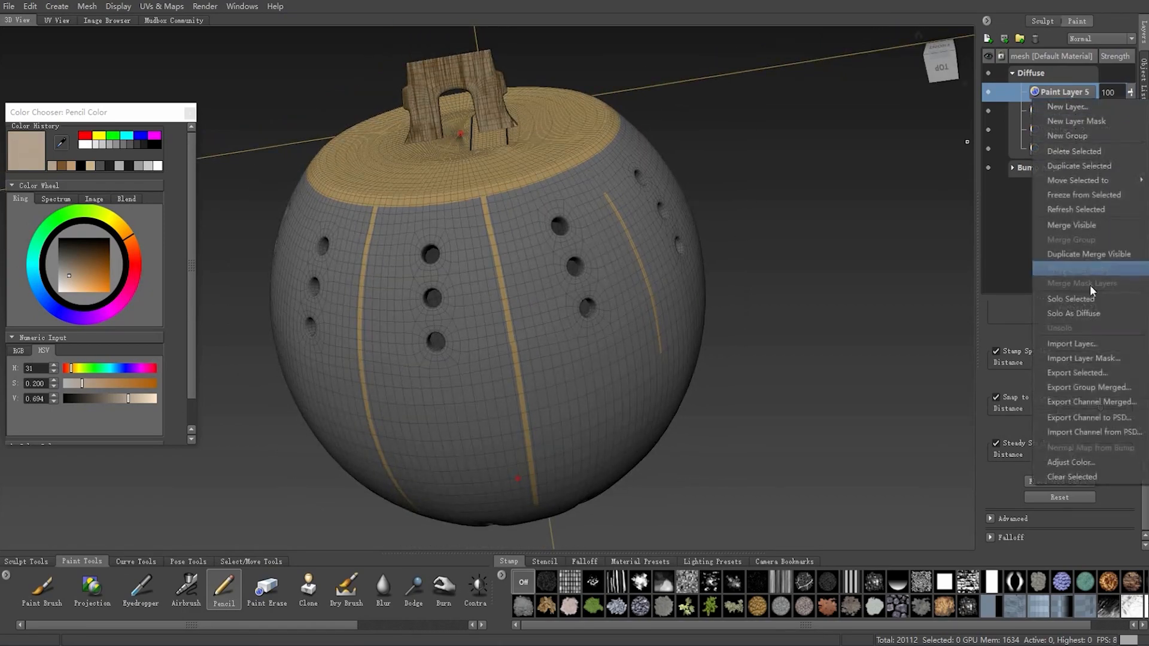
click(1074, 151)
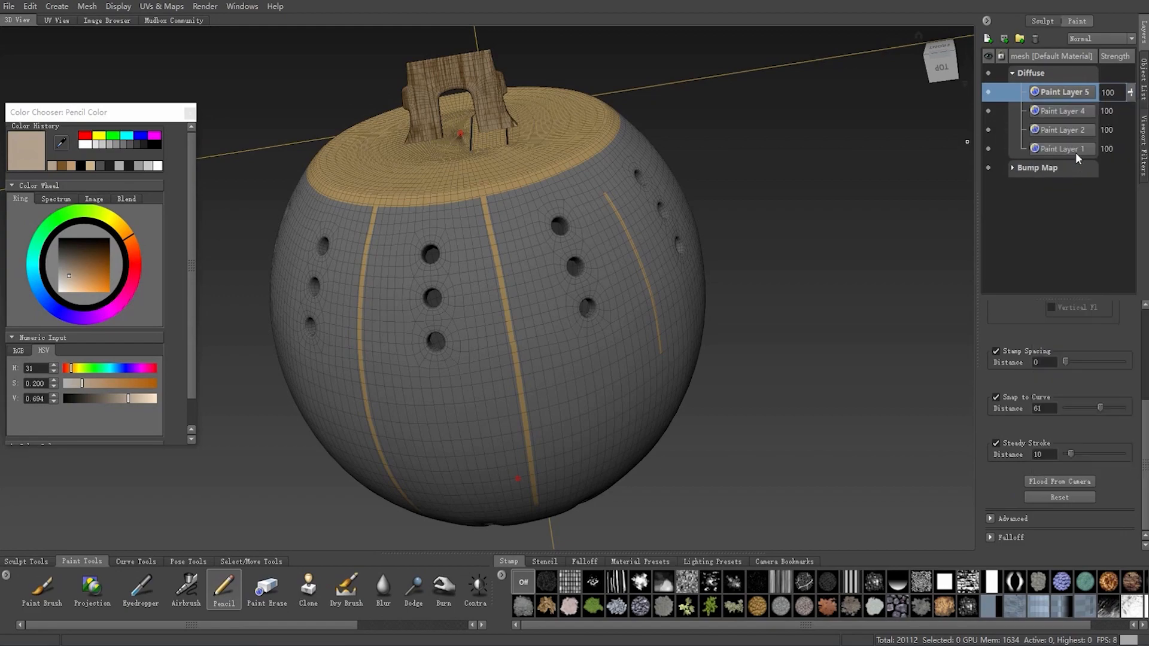
click(987, 39)
click(604, 356)
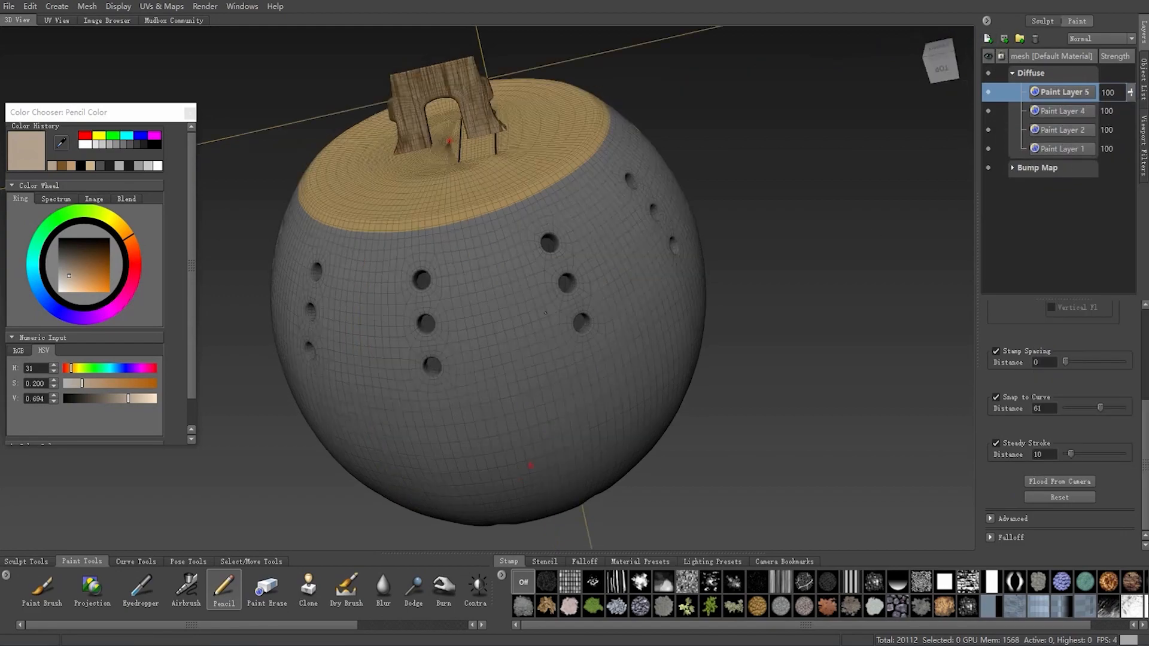
Paint a fine tan line with the Pencil from the flat face's rim to the back, between two rows of holes
alt+drag(560, 313, 523, 232)
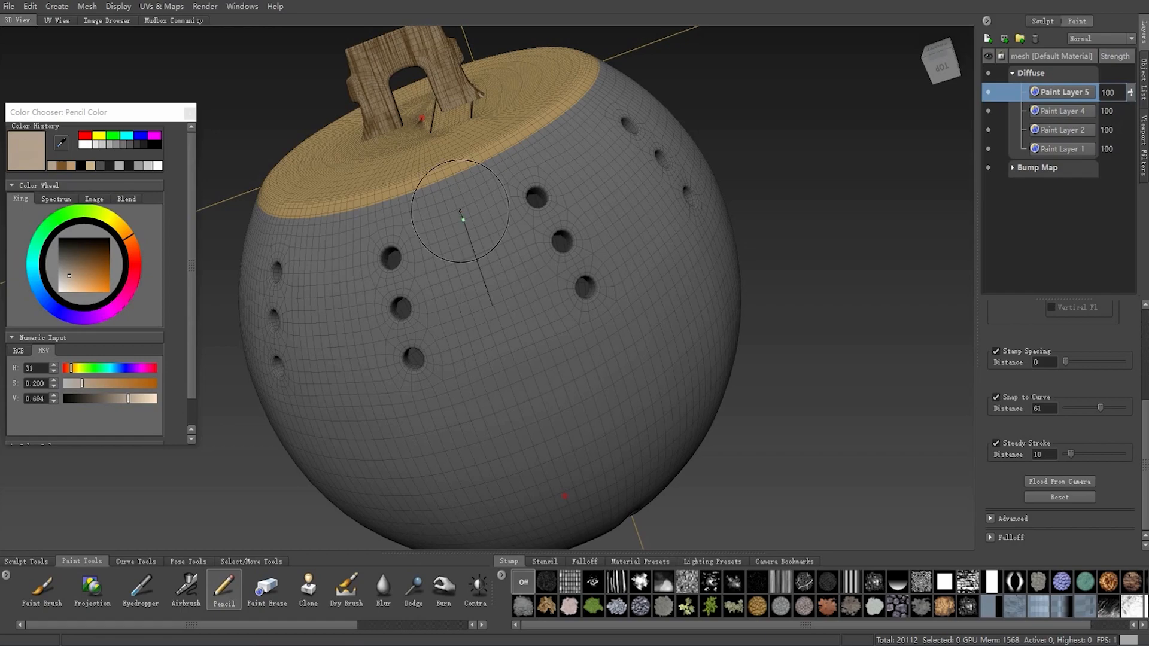
drag(445, 176, 479, 269)
drag(527, 394, 587, 549)
Paint fine tan lines from the rim to the back in the next three gaps between hole rows
mouse_move(598, 455)
alt+mouse_down()
mouse_move(596, 347)
mouse_move(575, 402)
mouse_move(547, 408)
mouse_move(521, 368)
alt+mouse_up()
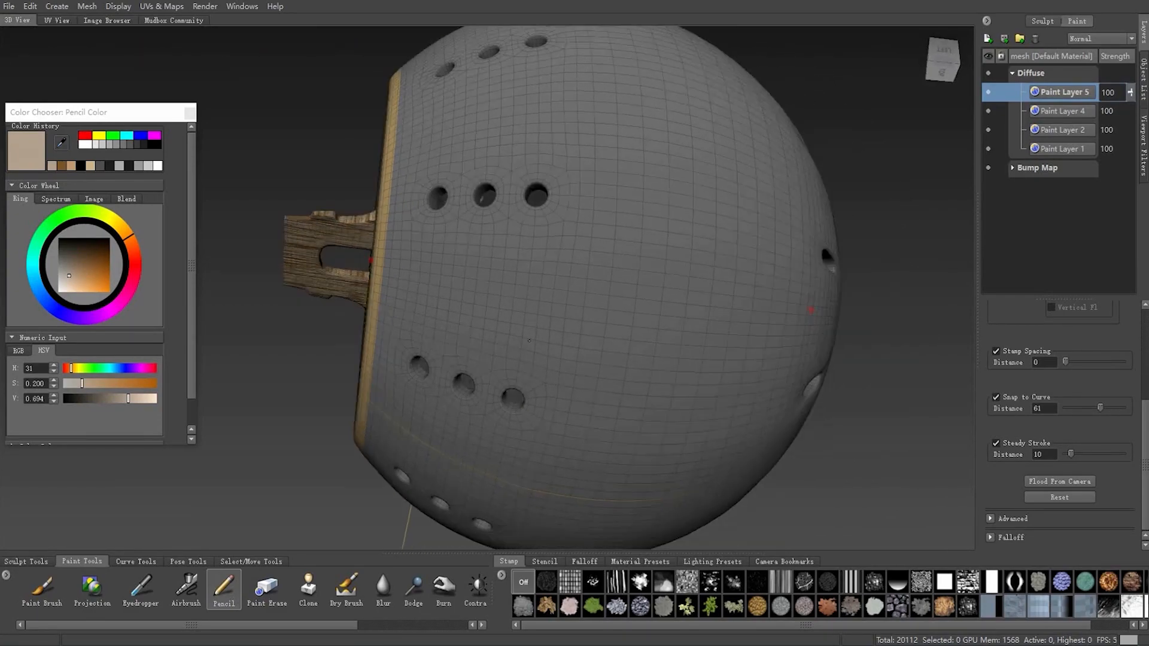
alt+right_drag(520, 368, 512, 348)
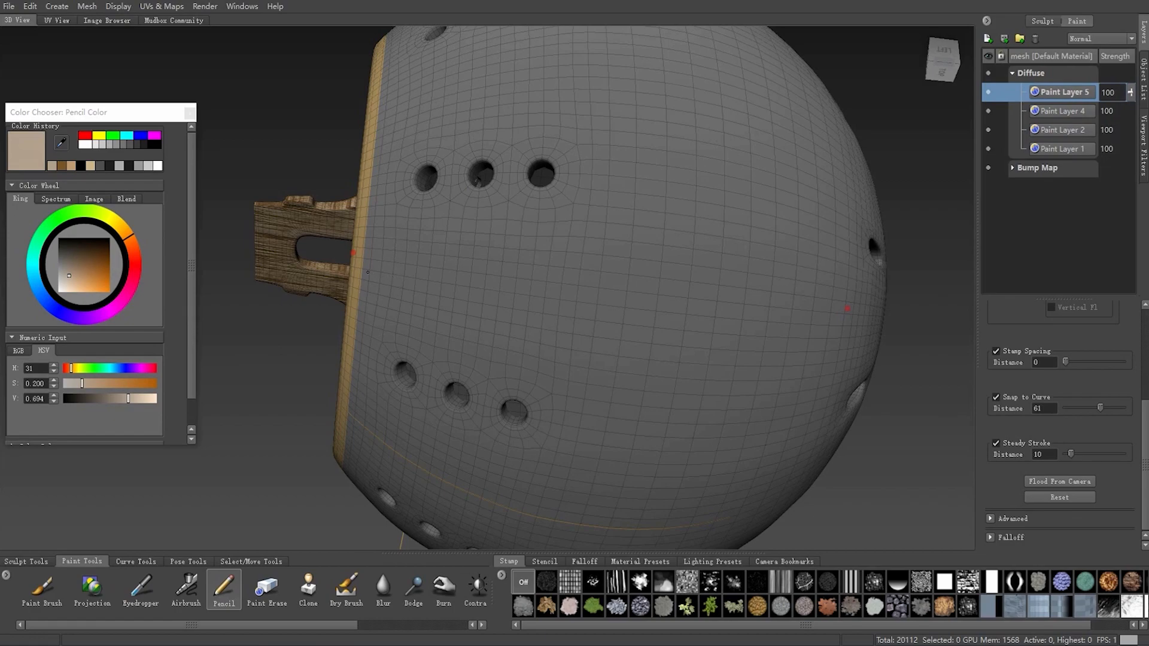
mouse_move(361, 269)
mouse_down()
mouse_move(882, 332)
mouse_move(605, 303)
mouse_move(521, 269)
mouse_up()
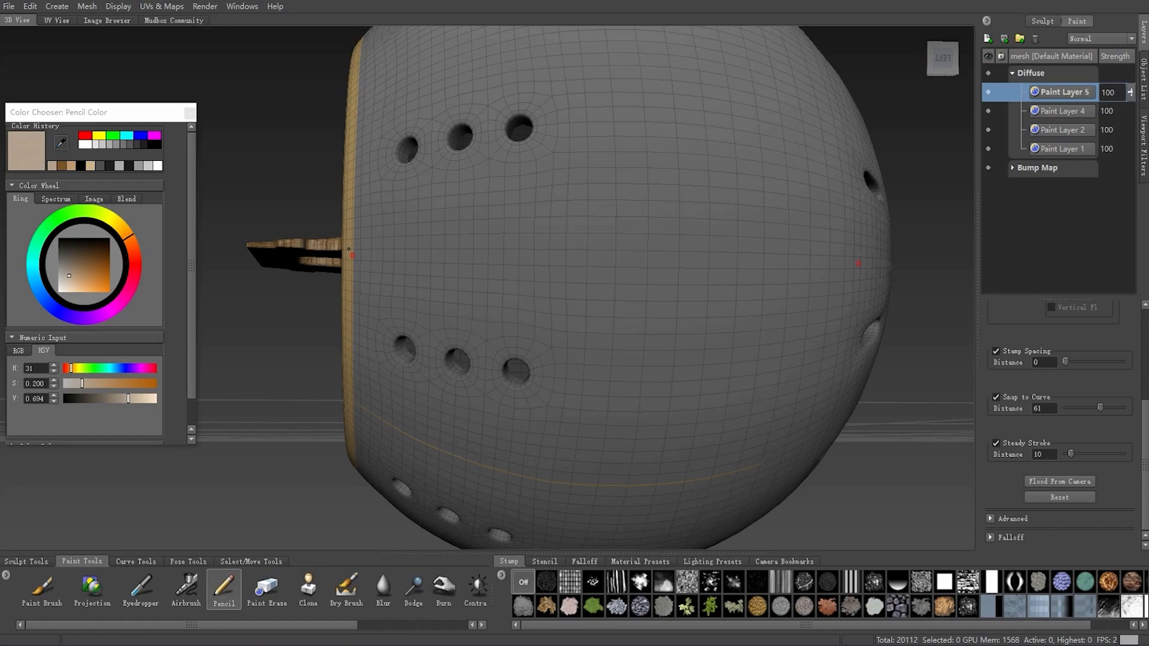
drag(348, 250, 897, 257)
alt+drag(445, 194, 465, 244)
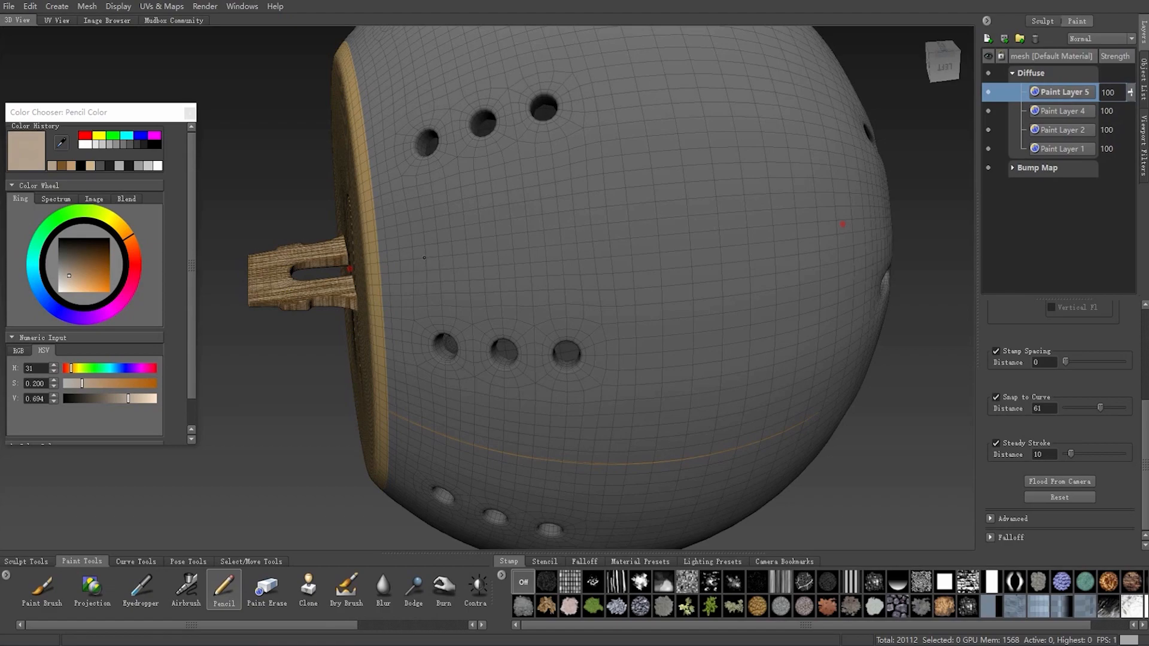
drag(374, 252, 917, 195)
Continue around the sphere with three more fine tan lines, each from rim to back between neighbouring hole rows
mouse_move(693, 186)
alt+mouse_down()
mouse_move(641, 271)
mouse_move(554, 287)
alt+mouse_up()
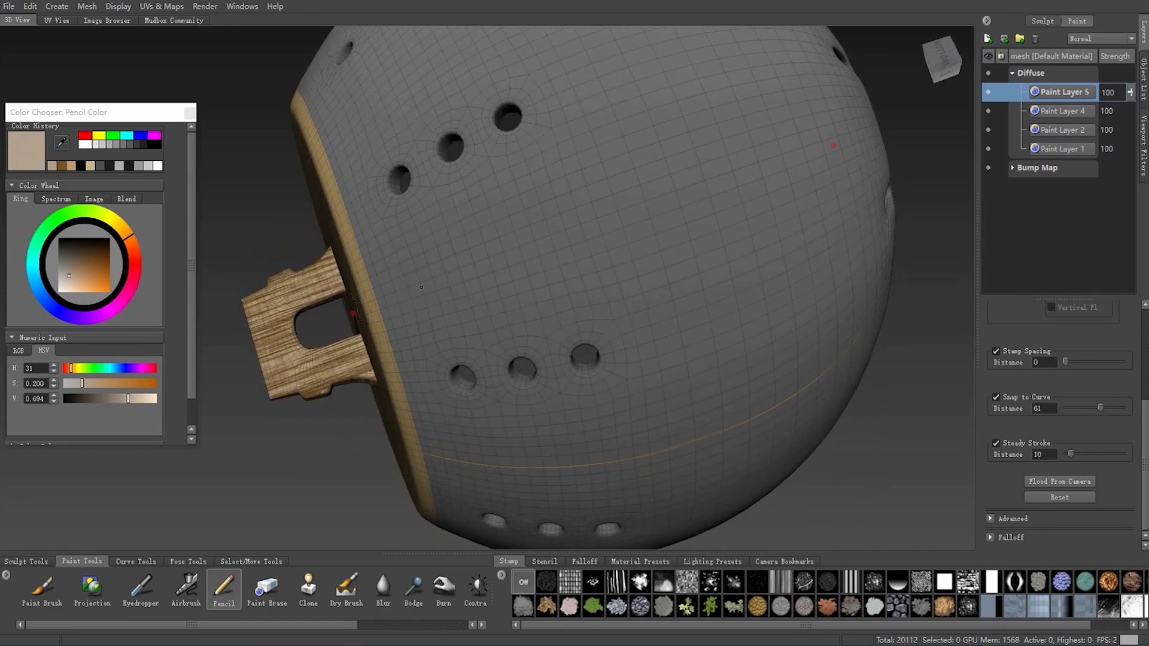
drag(373, 300, 899, 113)
alt+drag(657, 187, 544, 280)
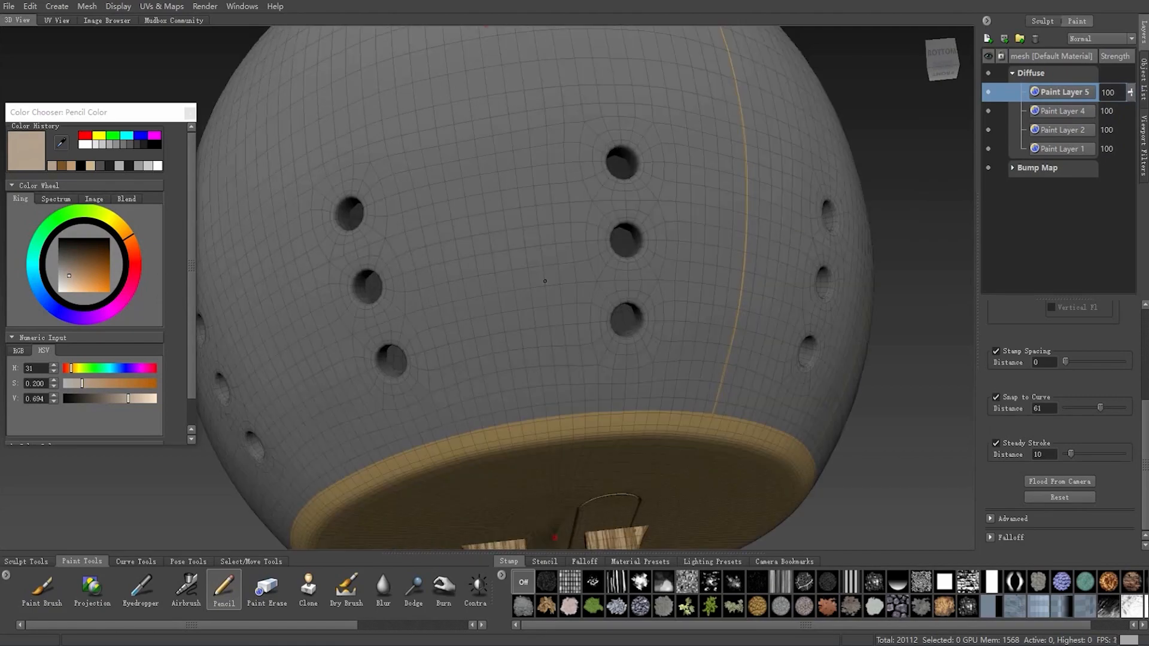
alt+right_drag(567, 336, 507, 301)
alt+drag(517, 286, 564, 307)
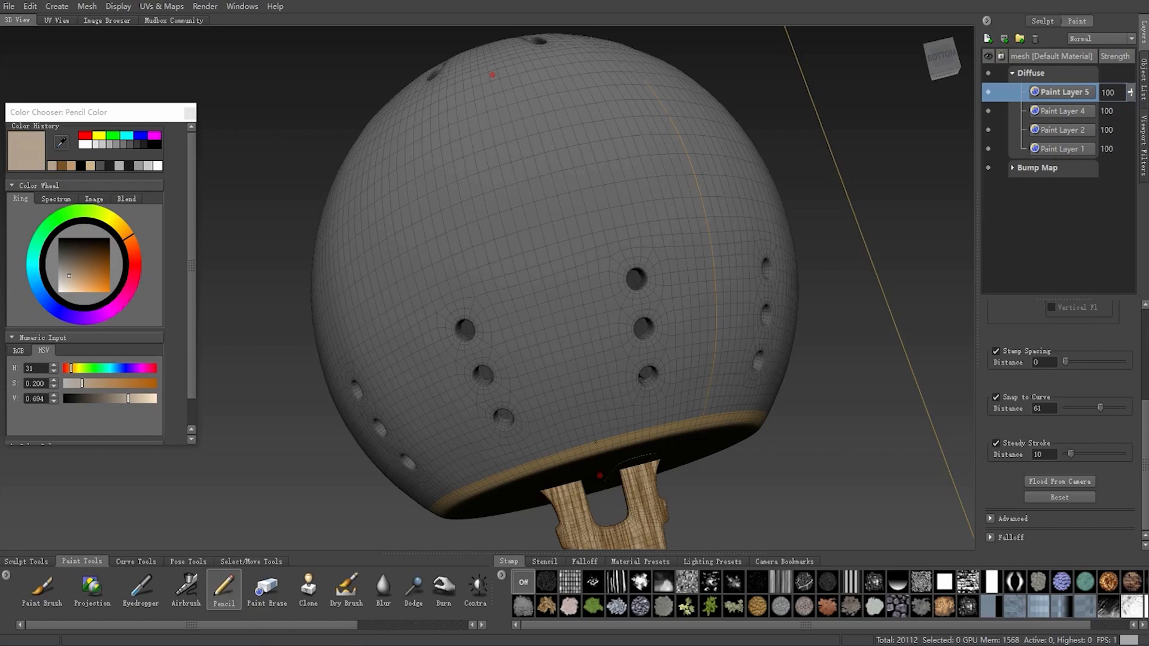
drag(597, 445, 483, 24)
mouse_move(517, 311)
alt+mouse_down()
mouse_move(529, 257)
mouse_move(596, 246)
mouse_move(611, 272)
alt+mouse_up()
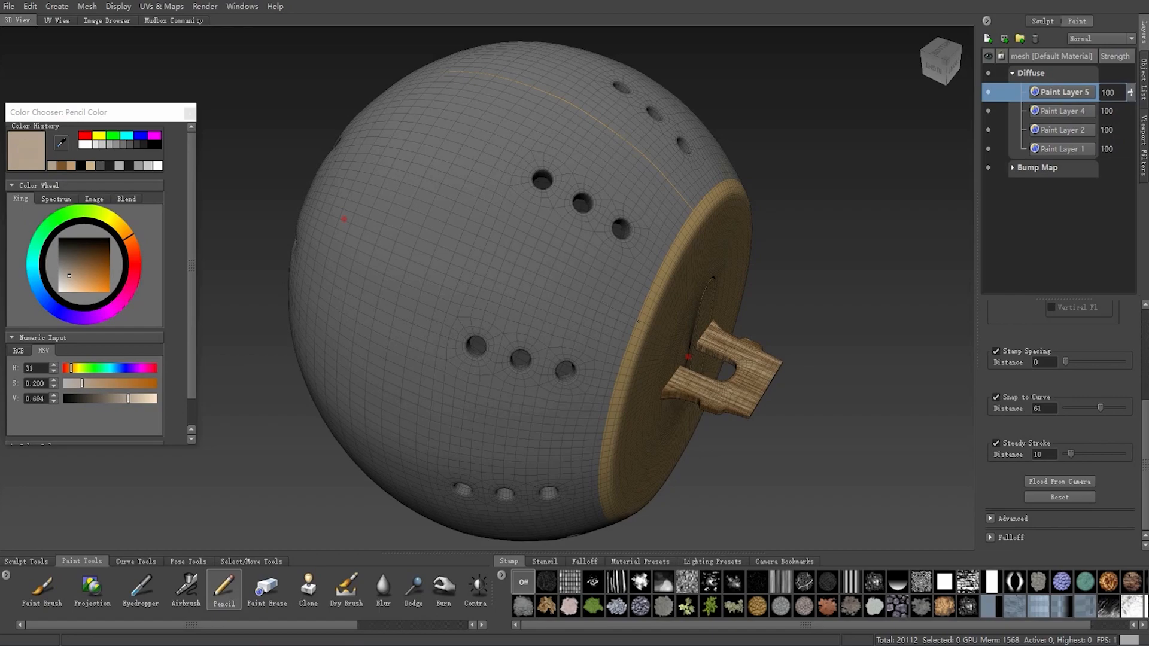
drag(639, 321, 230, 158)
Paint the last three fine tan dividing lines from rim to back, closing the ring around the sphere
mouse_move(366, 317)
alt+mouse_down()
mouse_move(386, 236)
mouse_move(335, 207)
mouse_move(454, 341)
mouse_move(653, 311)
alt+mouse_up()
scroll(335, 209, down, 3)
scroll(454, 341, up, 3)
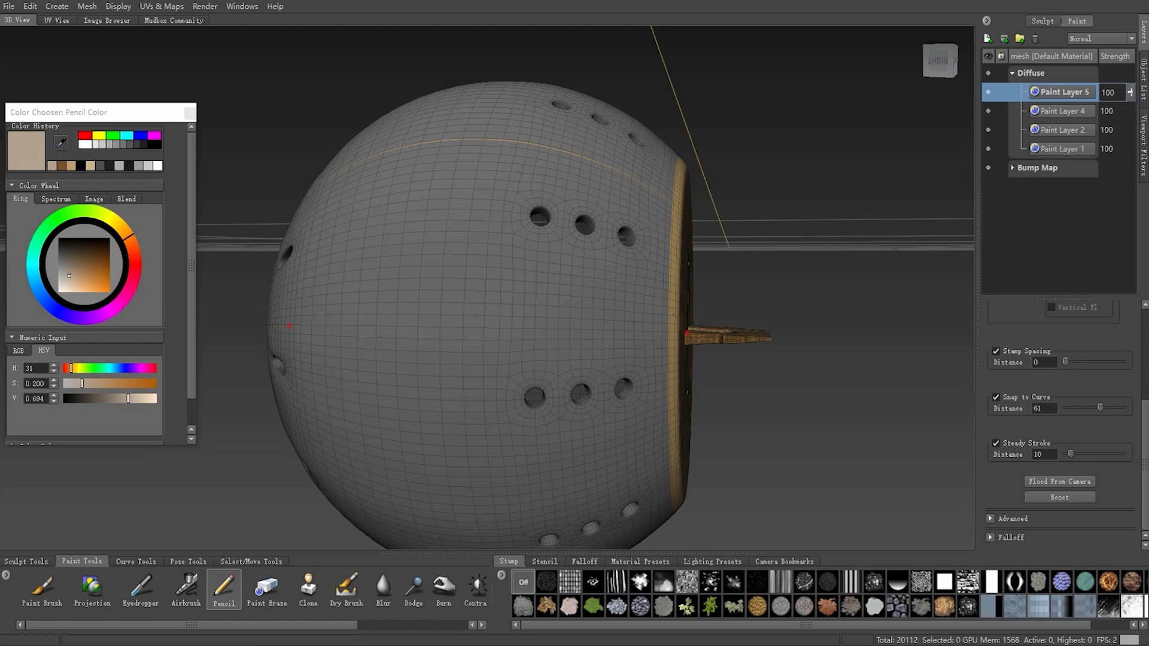
mouse_move(673, 315)
mouse_down()
mouse_move(470, 301)
mouse_move(183, 314)
mouse_up()
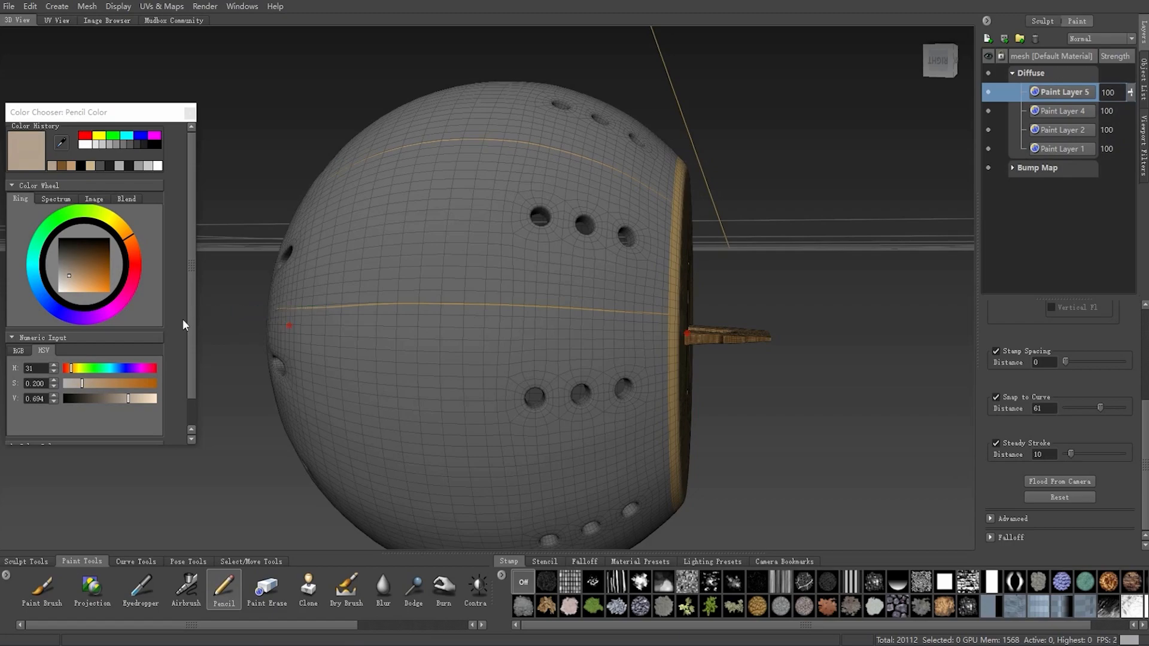
alt+drag(385, 379, 614, 339)
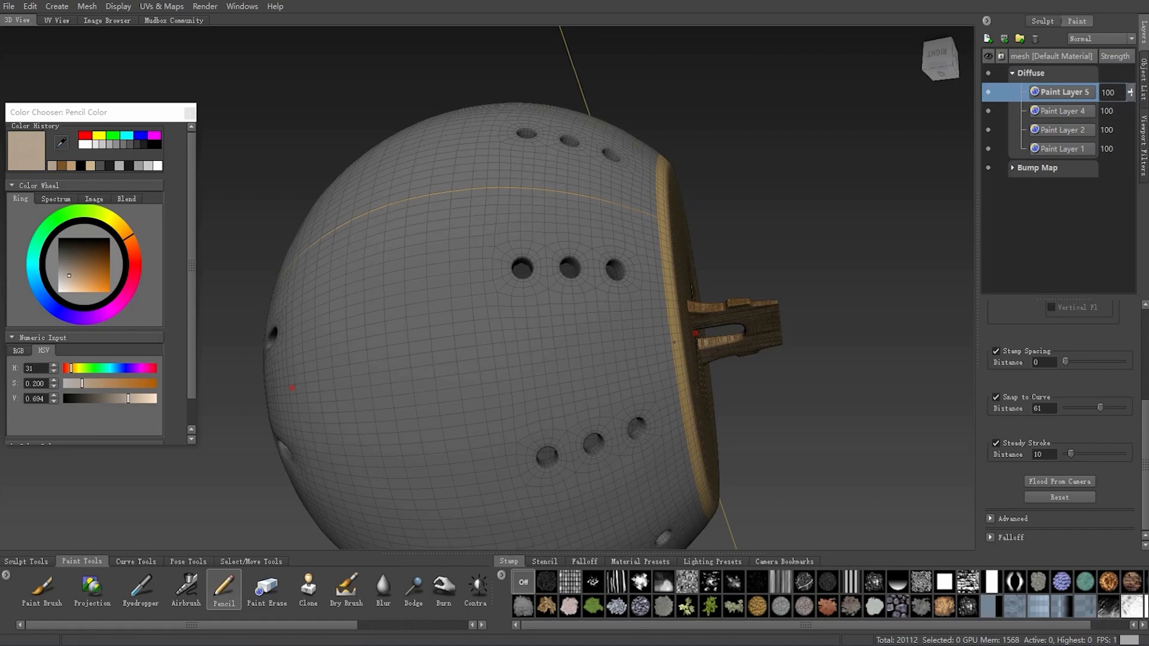
drag(673, 342, 191, 407)
alt+drag(508, 473, 552, 338)
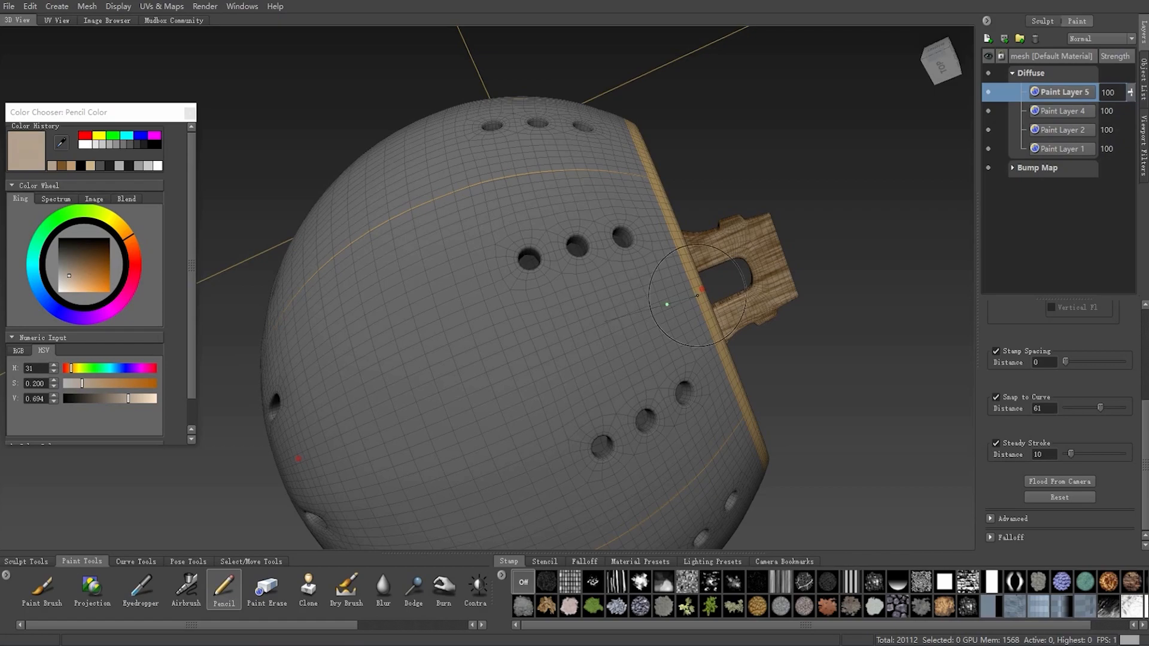
drag(697, 295, 219, 496)
Inspect the finished dividing lines from all sides of the sphere
scroll(359, 389, down, 4)
mouse_move(454, 335)
alt+mouse_down()
mouse_move(479, 323)
mouse_move(394, 320)
mouse_move(221, 269)
alt+mouse_up()
alt+middle_drag(622, 240, 658, 311)
scroll(548, 314, up, 3)
alt+drag(658, 311, 554, 326)
scroll(501, 321, down, 2)
alt+drag(490, 309, 563, 366)
alt+drag(510, 305, 573, 271)
Examine the new lines over the UV islands in the UV View, and return to the 3D View
click(55, 22)
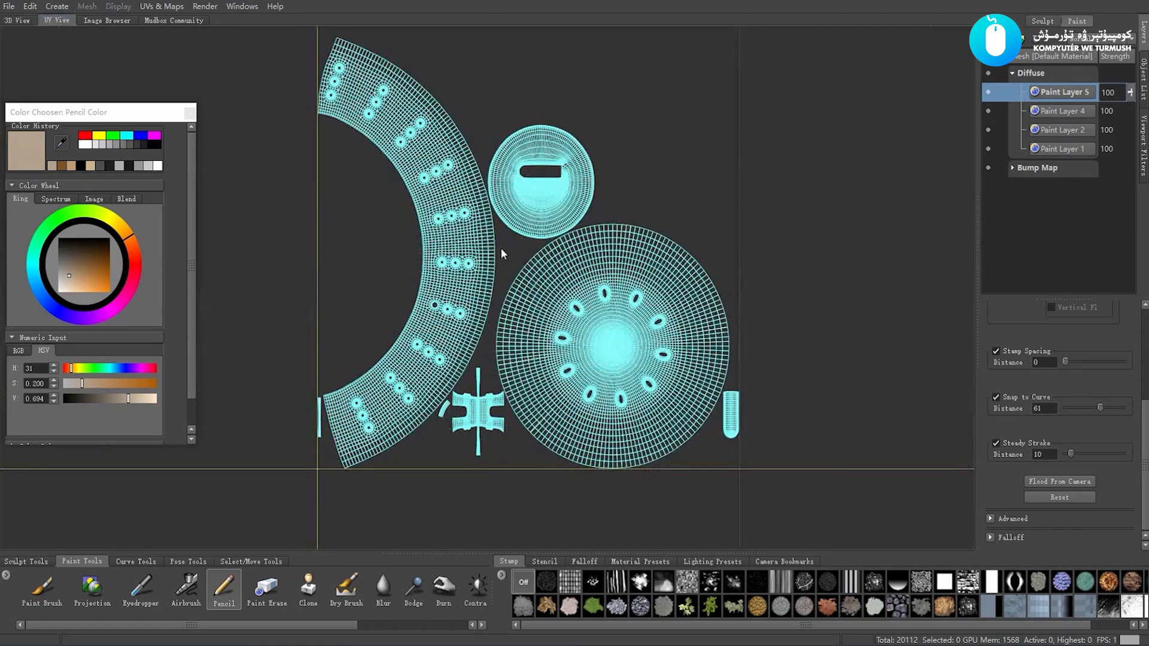
scroll(501, 254, up, 5)
alt+middle_drag(679, 347, 599, 311)
scroll(546, 303, down, 3)
scroll(601, 263, up, 2)
scroll(601, 263, up, 2)
scroll(663, 331, down, 5)
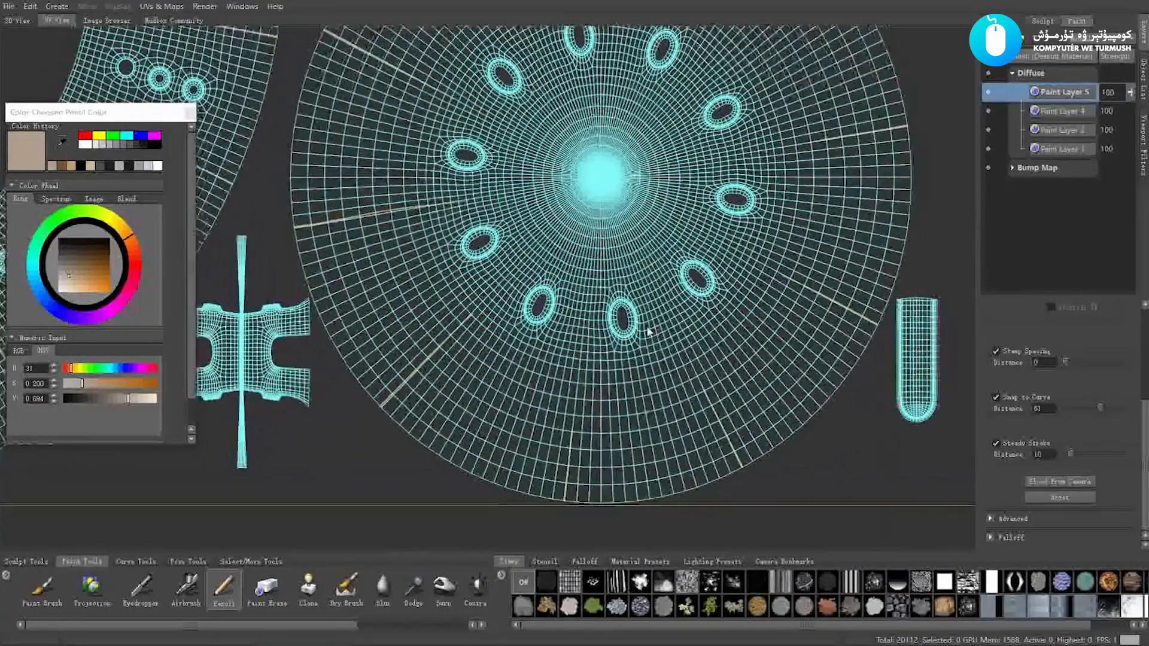
scroll(602, 297, down, 4)
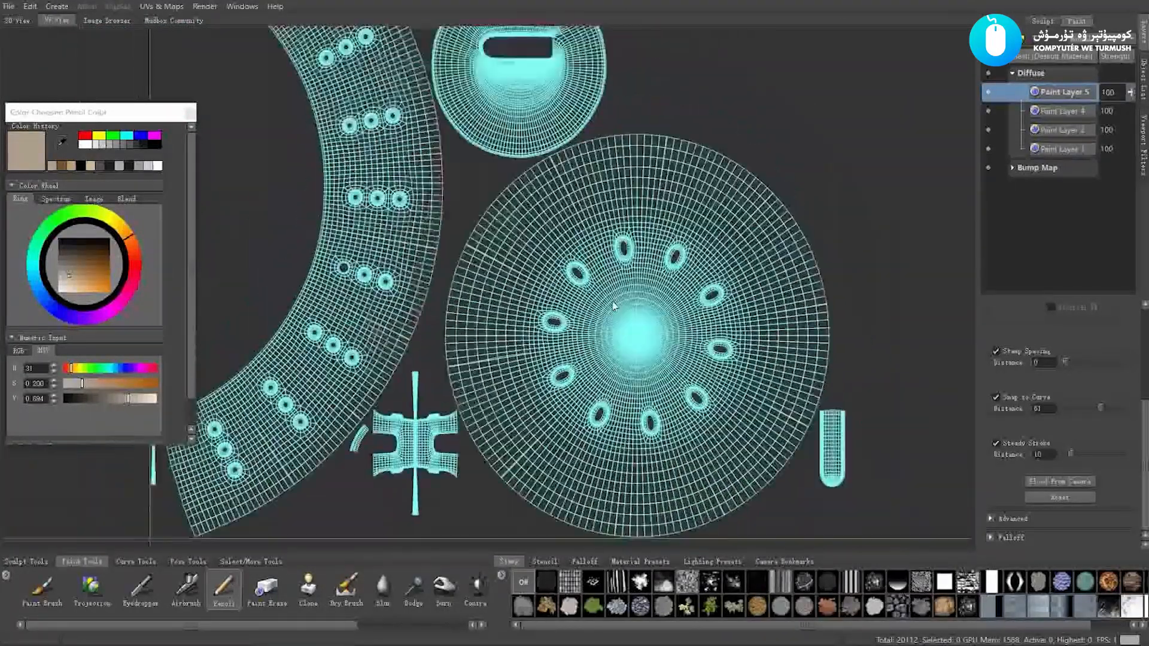
scroll(546, 292, up, 3)
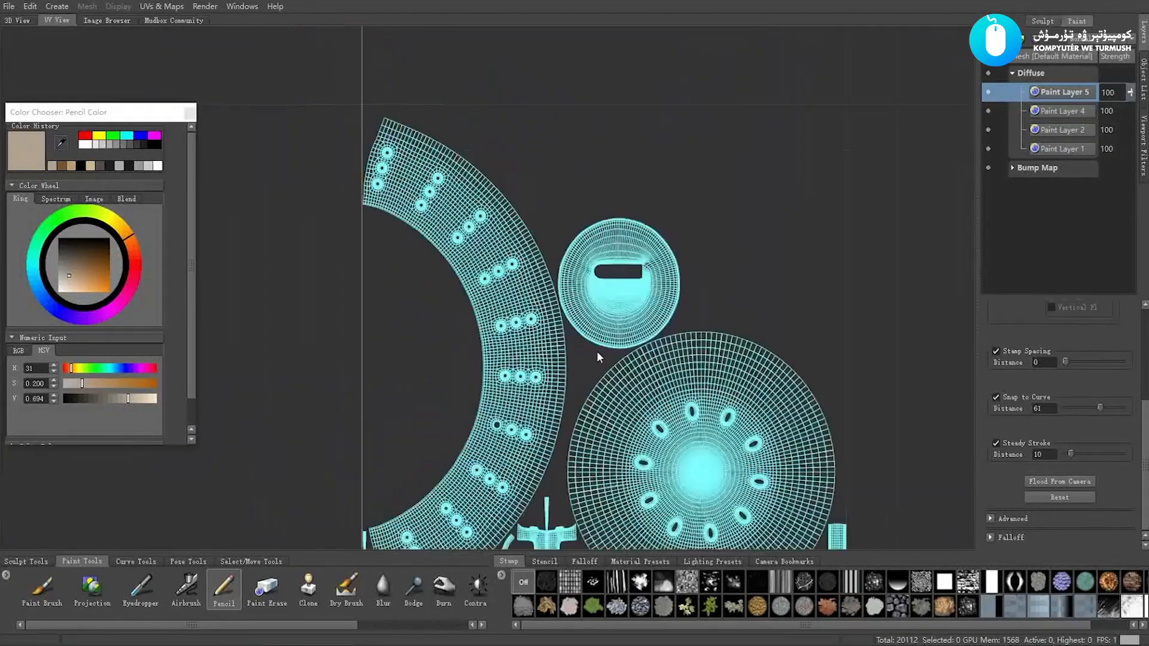
scroll(469, 326, down, 4)
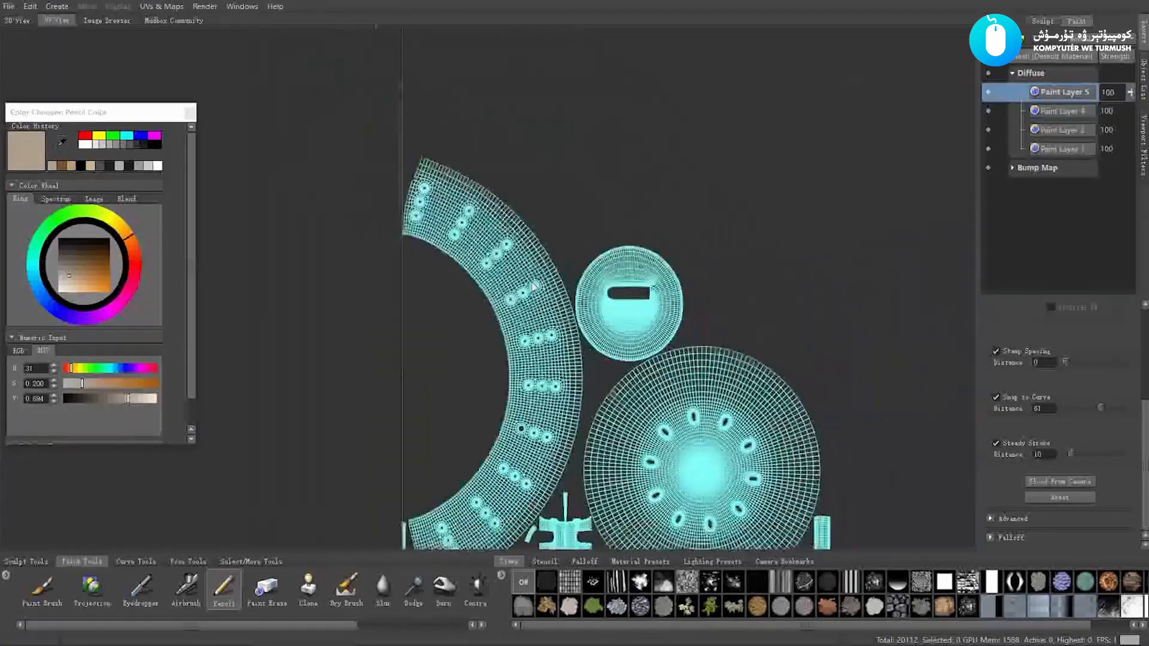
click(17, 21)
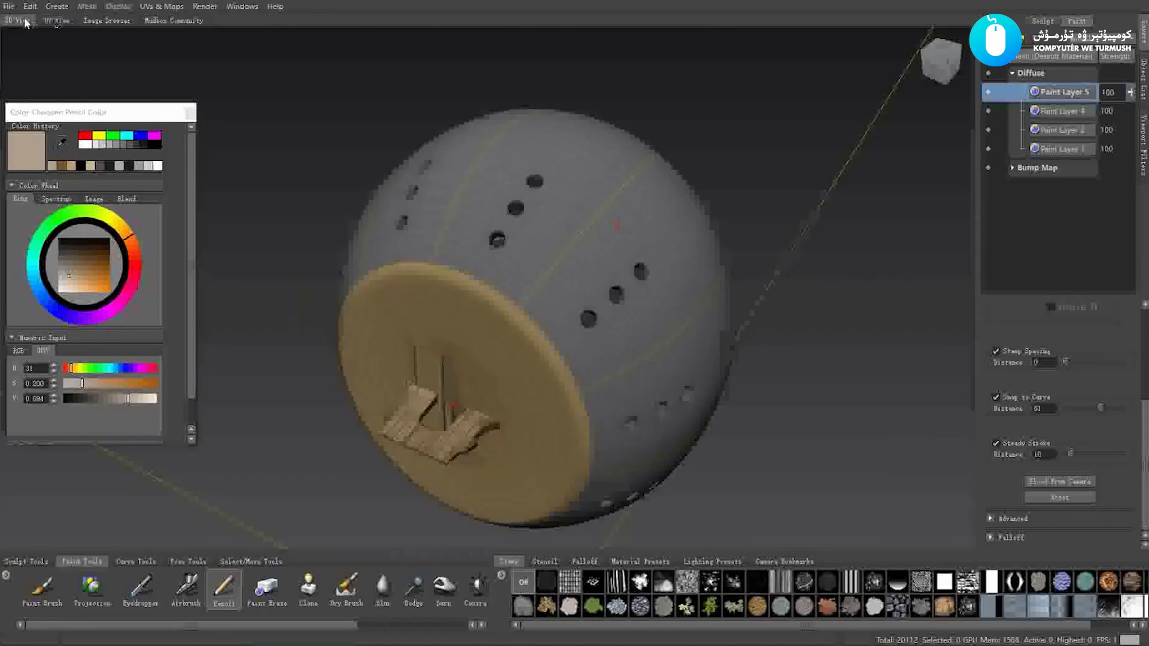
Check the dividing lines on the sphere by hiding Paint Layer 5 and showing it again
alt+drag(787, 275, 772, 312)
alt+drag(646, 283, 622, 311)
alt+drag(361, 292, 568, 280)
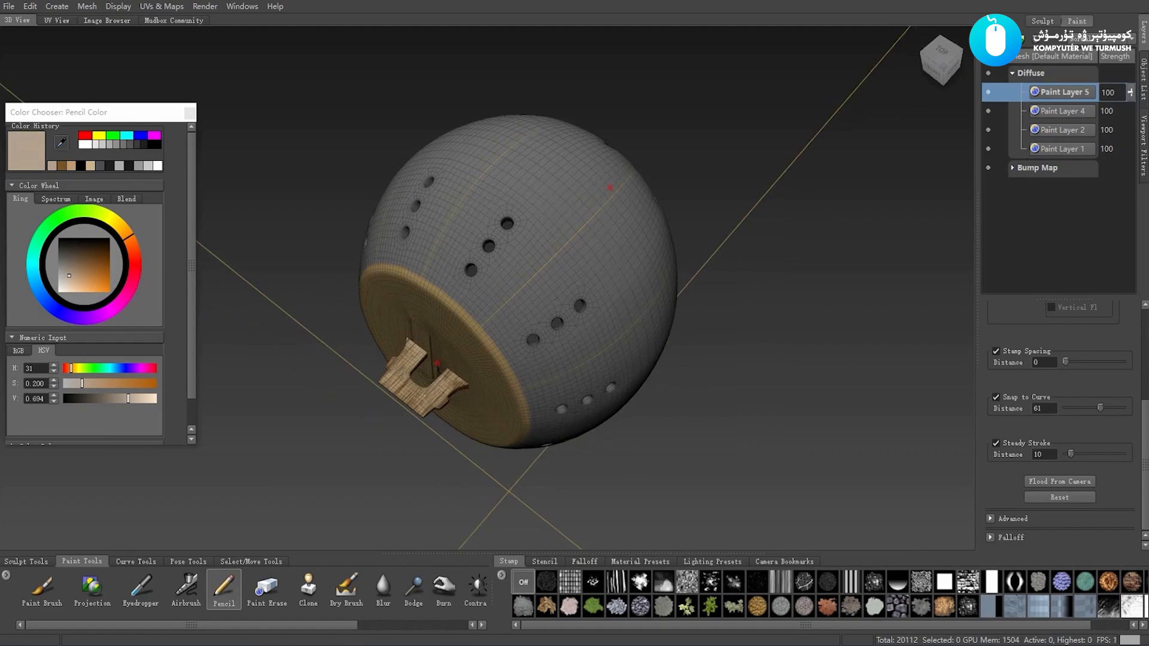
click(988, 93)
click(987, 93)
Export Paint Layer 5 as an 8-bit RGBA PNG named qosaq_yol.png in the Tex folder
right_click(1059, 96)
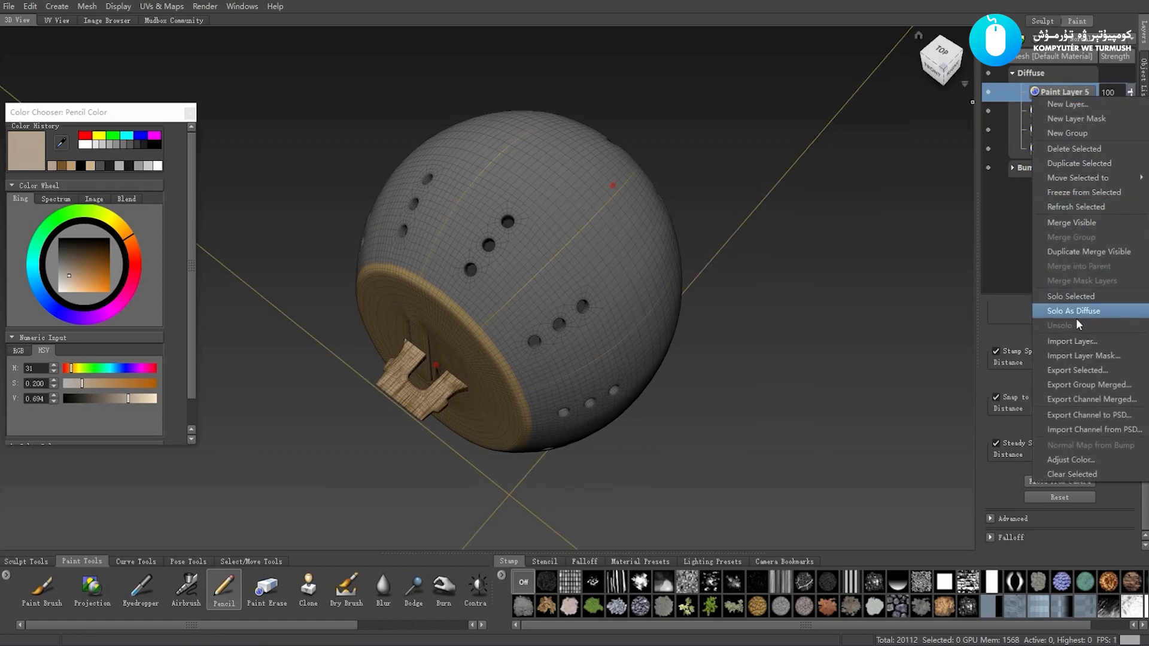
click(1087, 371)
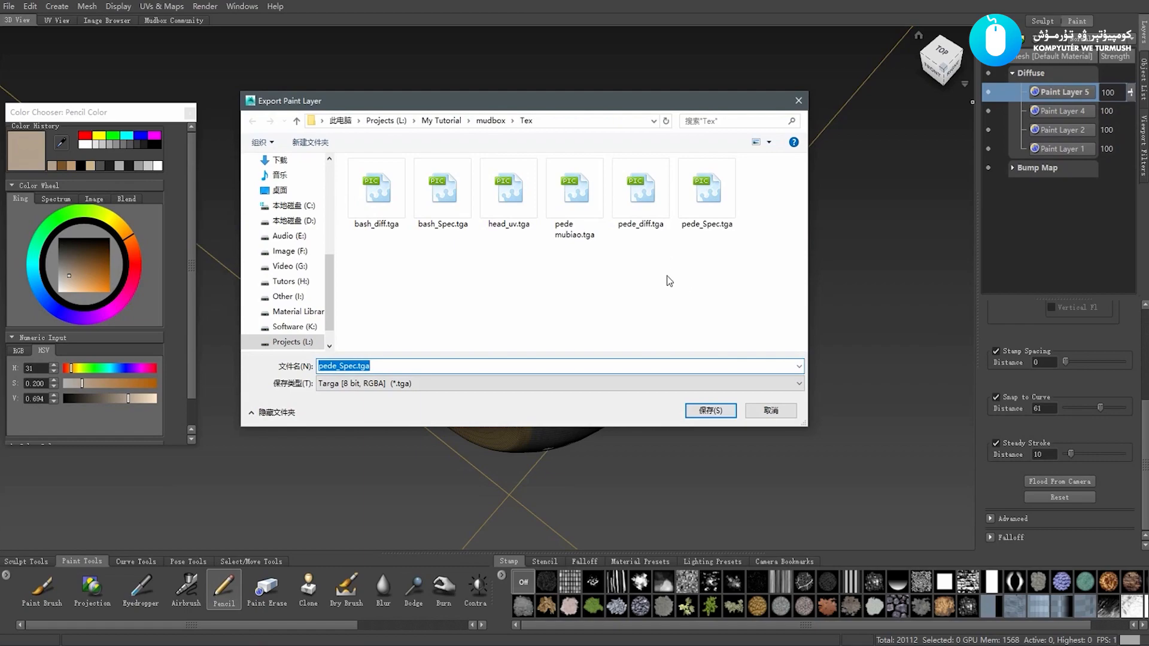
click(448, 383)
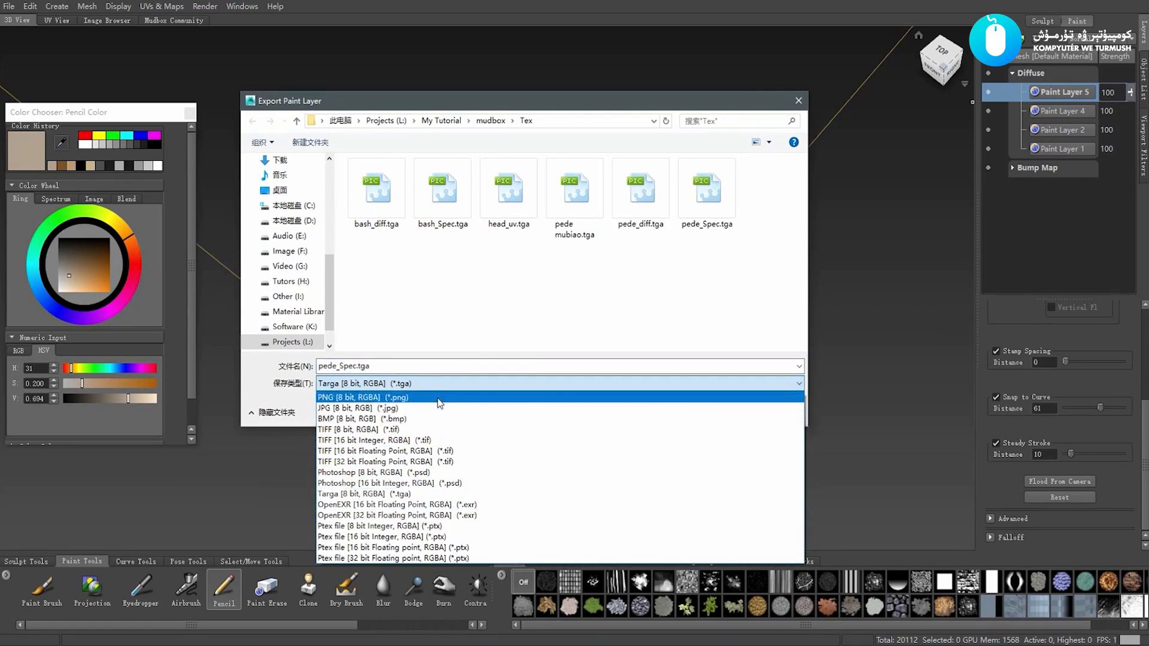
click(442, 397)
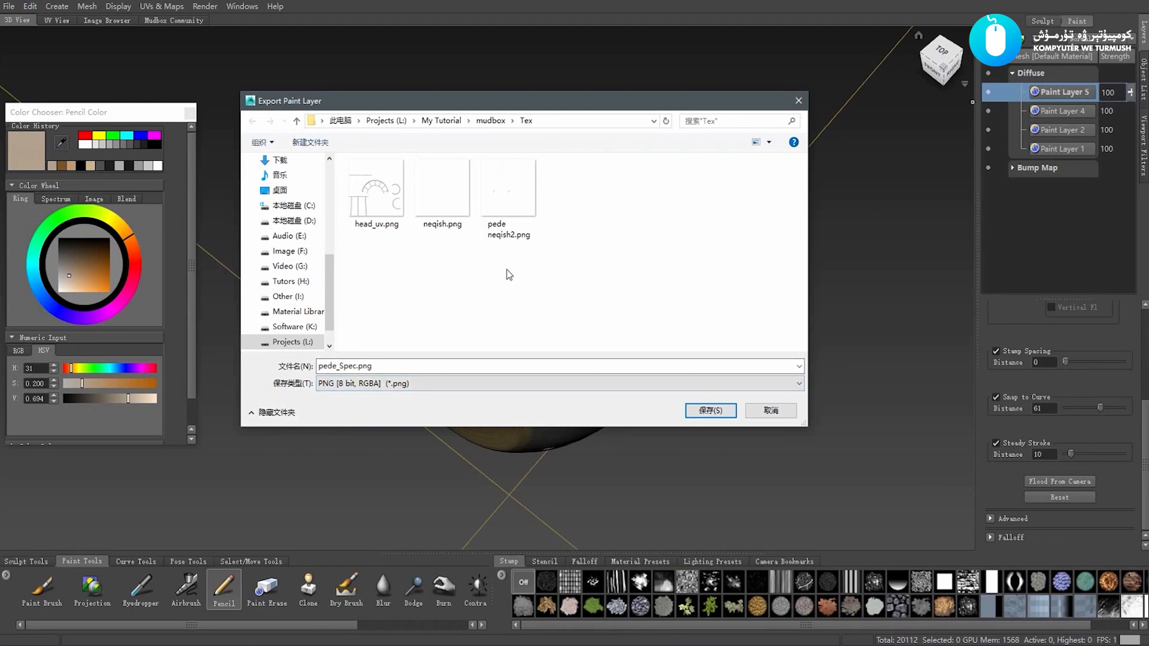
click(373, 366)
drag(336, 366, 318, 366)
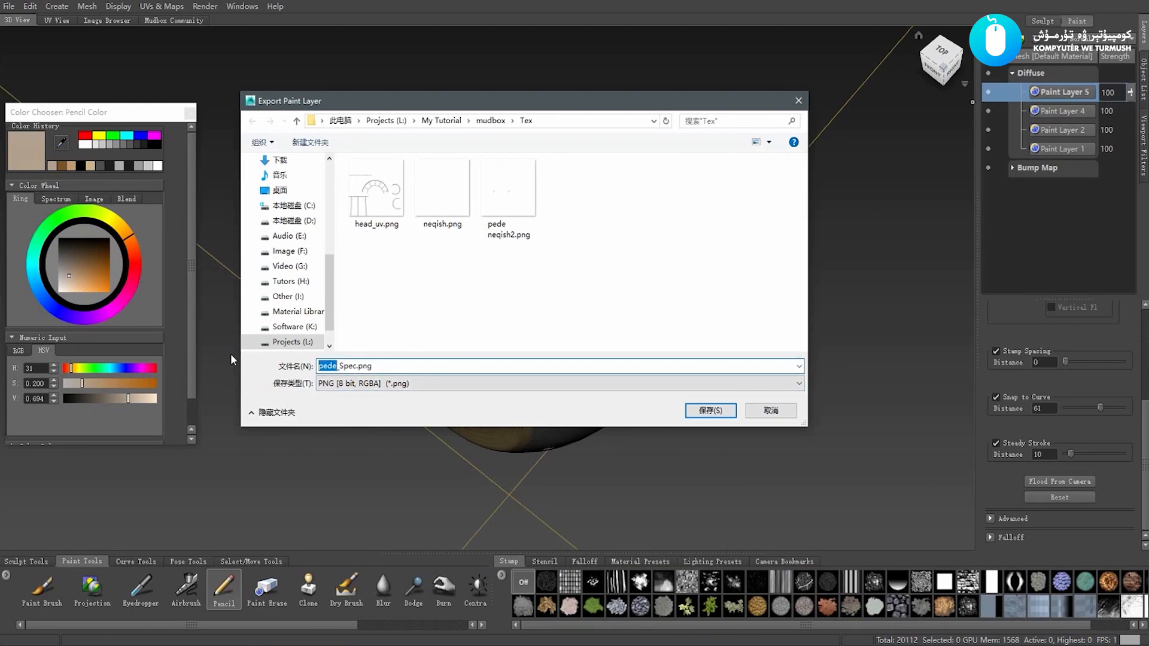
text(qosaq)
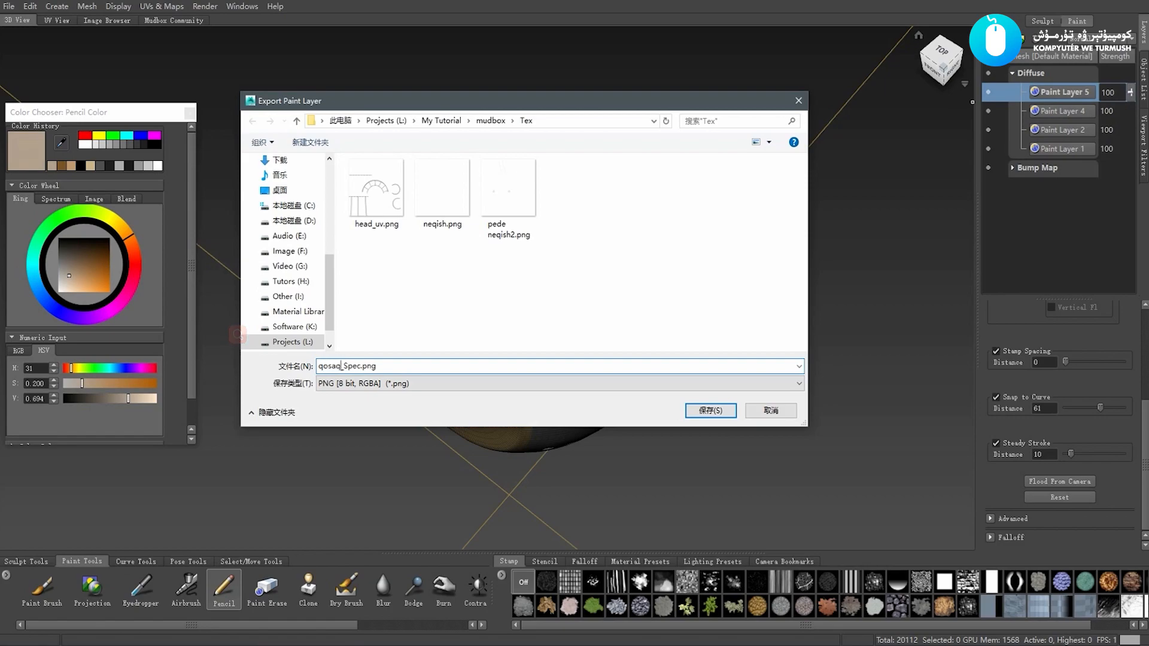
key(Delete)
key(Delete)
key(Return)
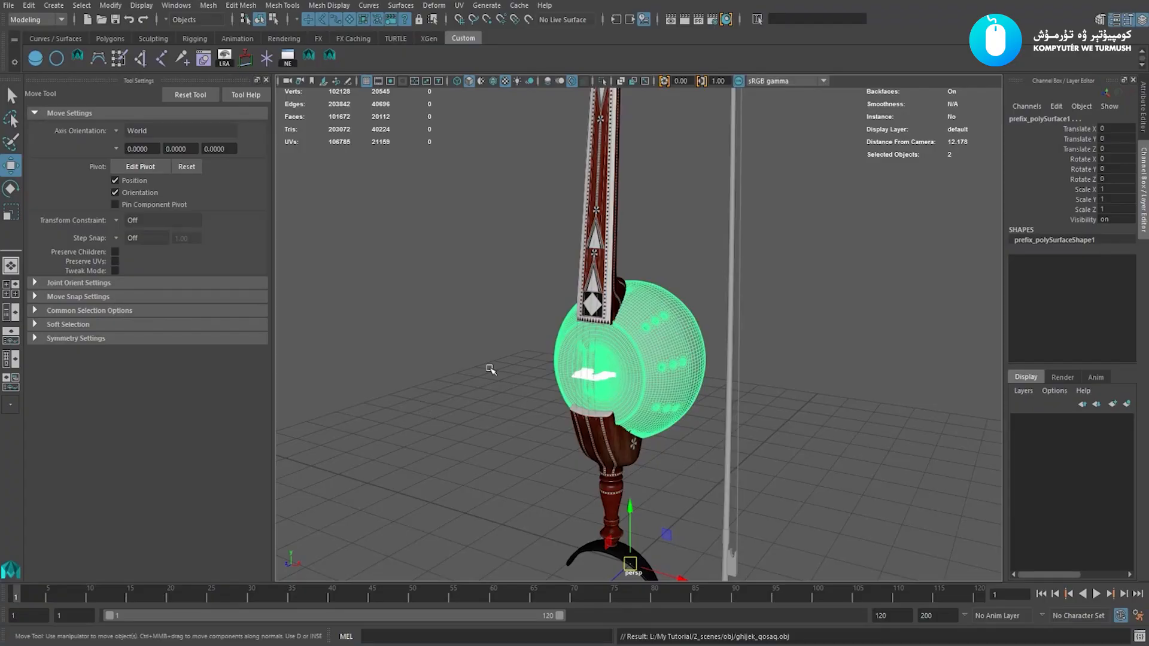
Switch to Maya and select the instrument's round body together with the small bridge piece on its front
alt+drag(487, 366, 495, 326)
click(485, 373)
alt+right_drag(495, 325, 580, 380)
click(603, 367)
alt+drag(604, 366, 587, 335)
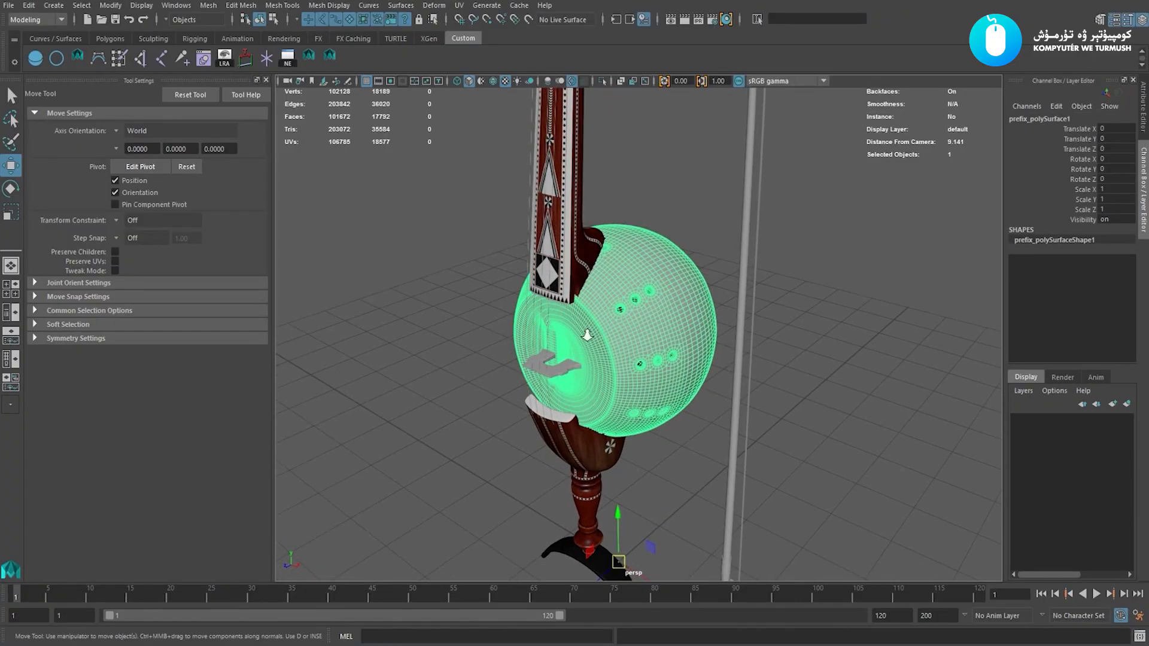
alt+right_drag(587, 335, 599, 382)
shift+click(557, 376)
alt+drag(561, 374, 521, 303)
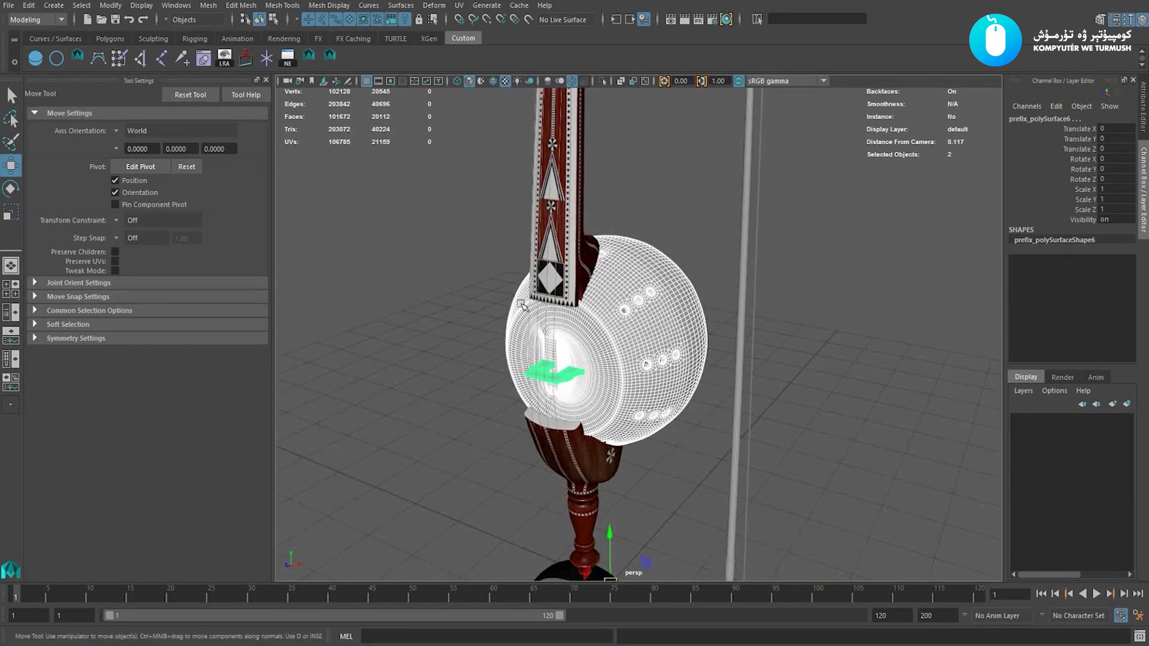
Open the UV Editor for the body and bridge and select all of their UVs
click(458, 6)
click(482, 36)
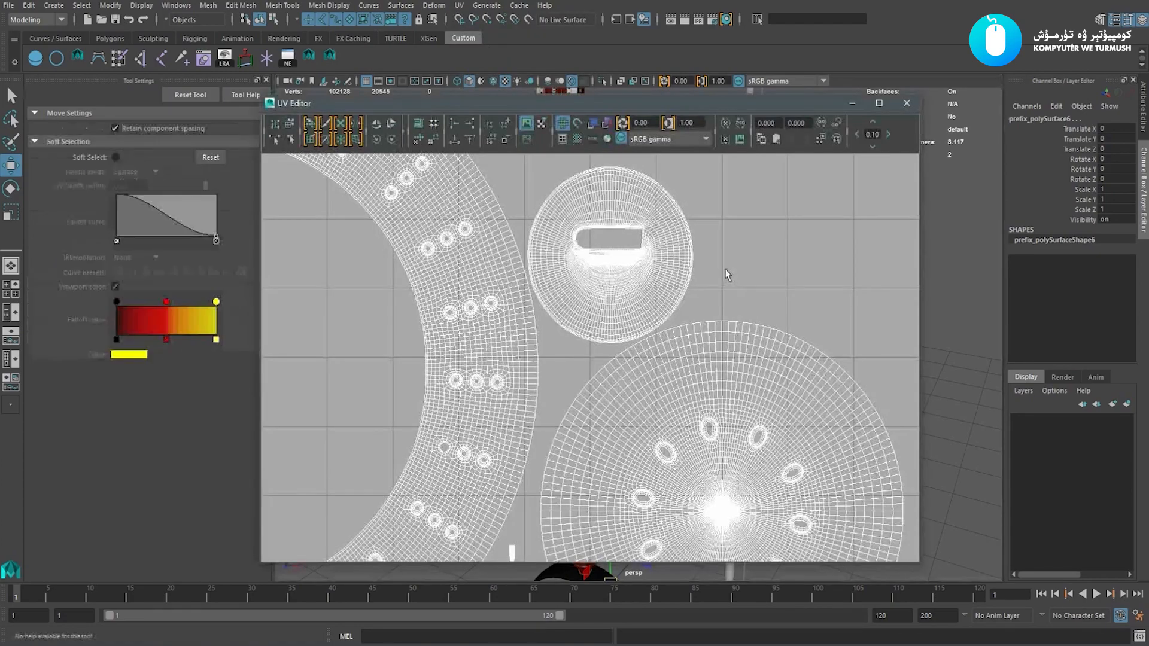
scroll(599, 332, down, 5)
drag(427, 218, 739, 502)
scroll(687, 347, up, 2)
scroll(687, 347, up, 1)
drag(438, 160, 792, 473)
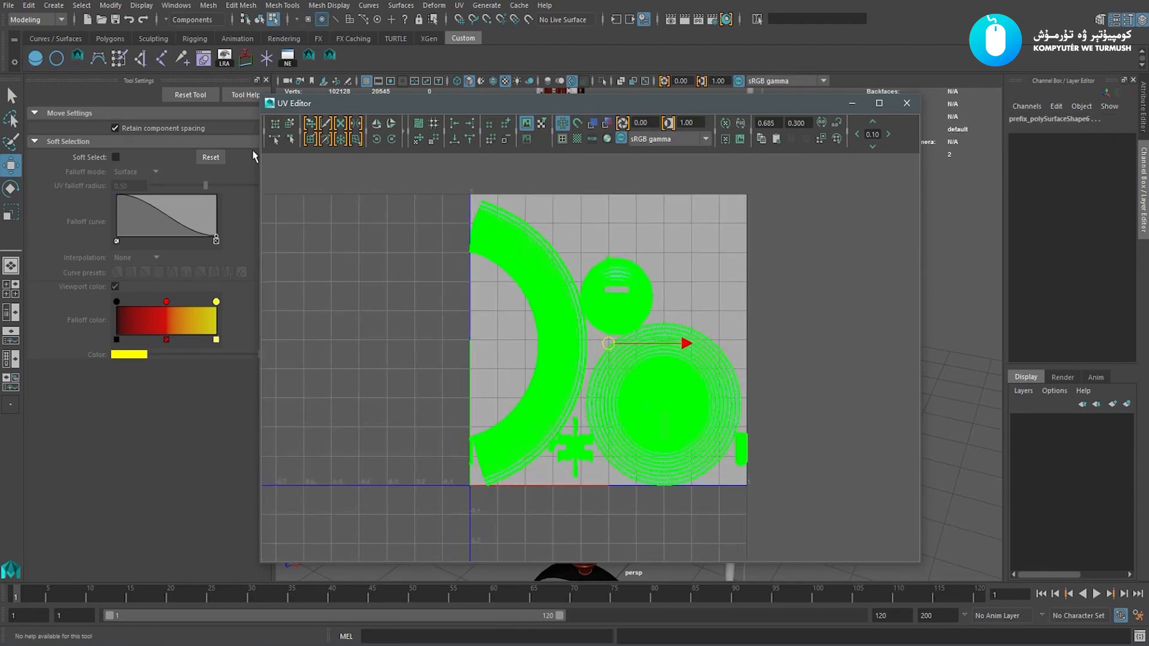
Start a UV snapshot of the selected UVs and choose L:\My Tutorial as its save folder
right_click(384, 258)
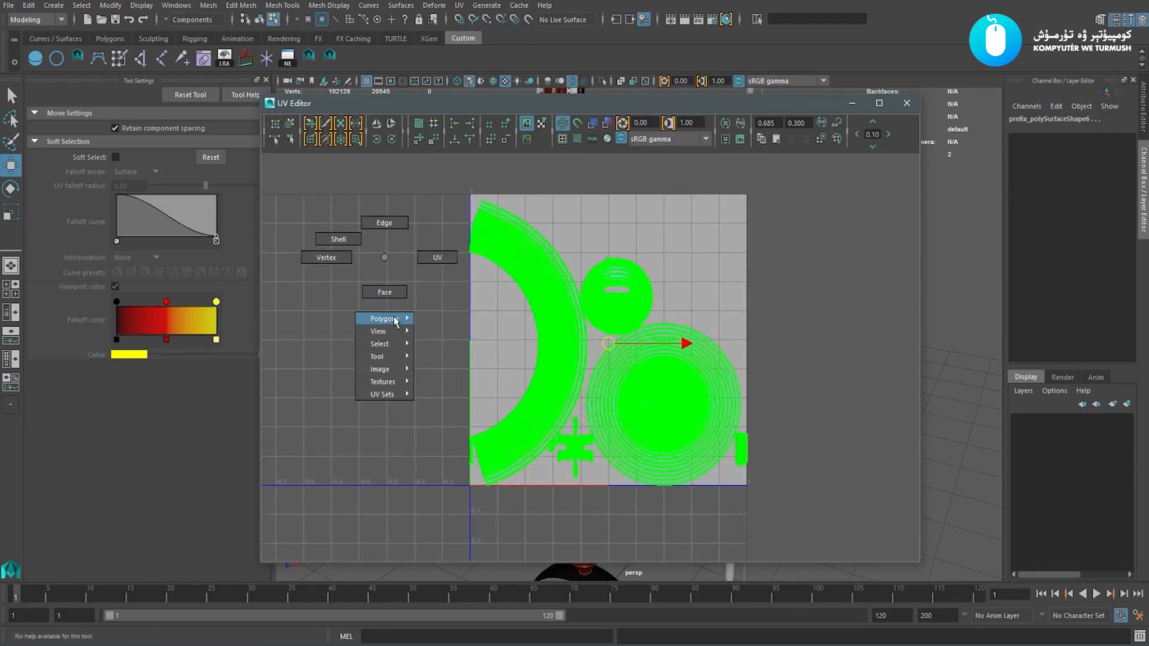
mouse_move(389, 319)
click(440, 645)
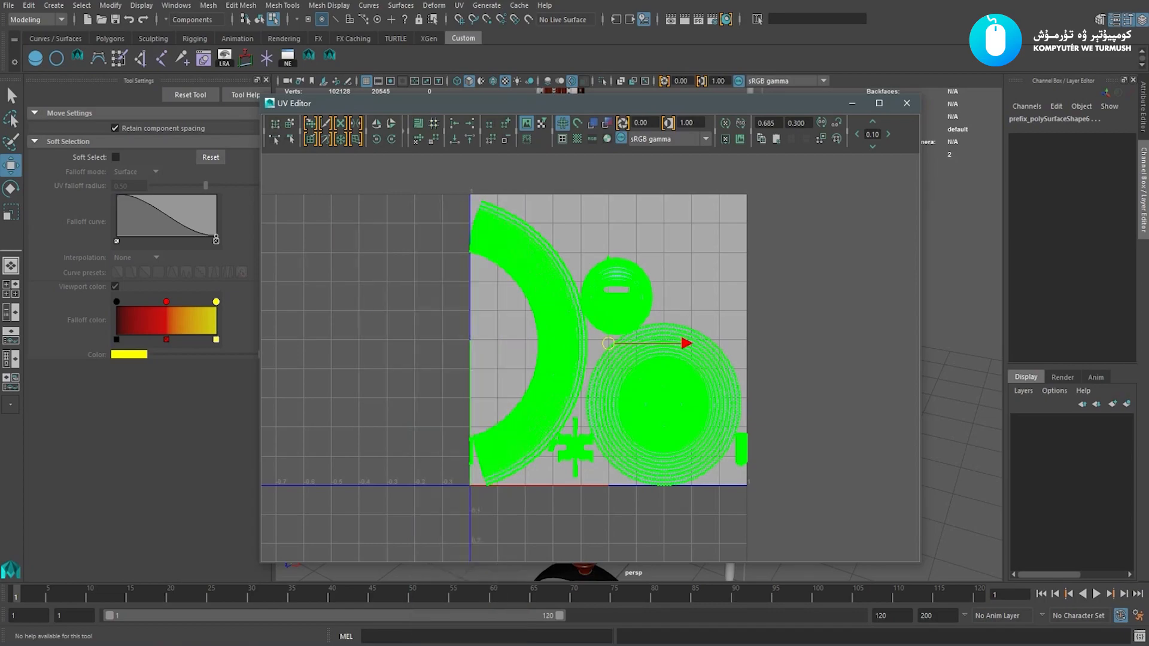
click(530, 189)
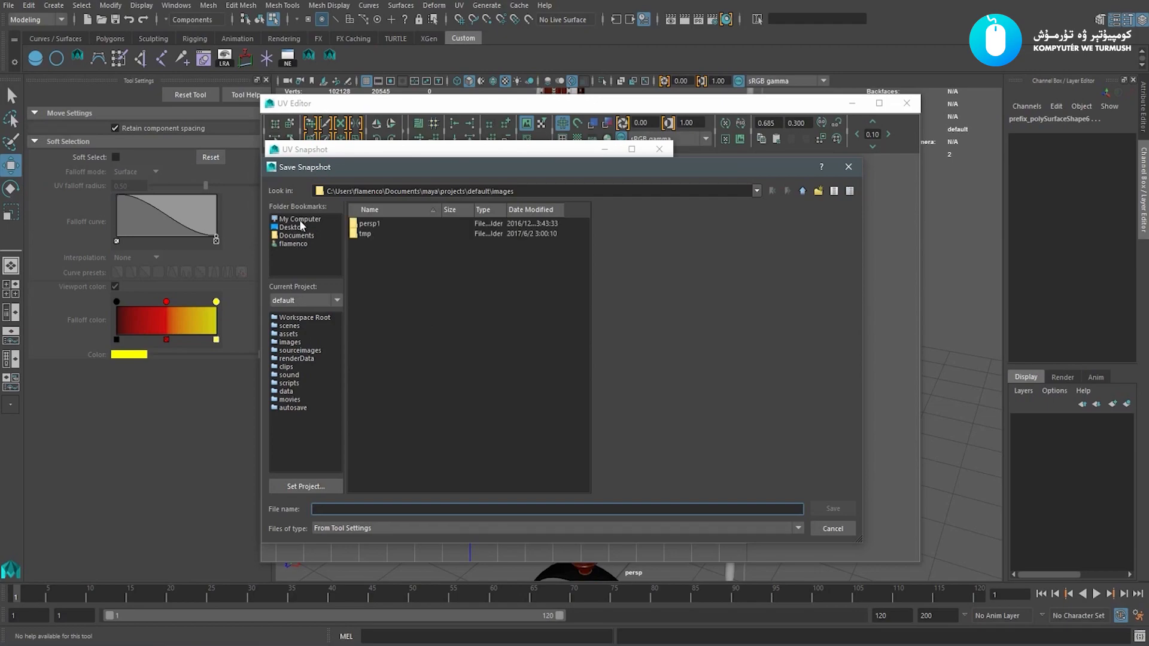
click(299, 219)
double_click(373, 315)
double_click(364, 225)
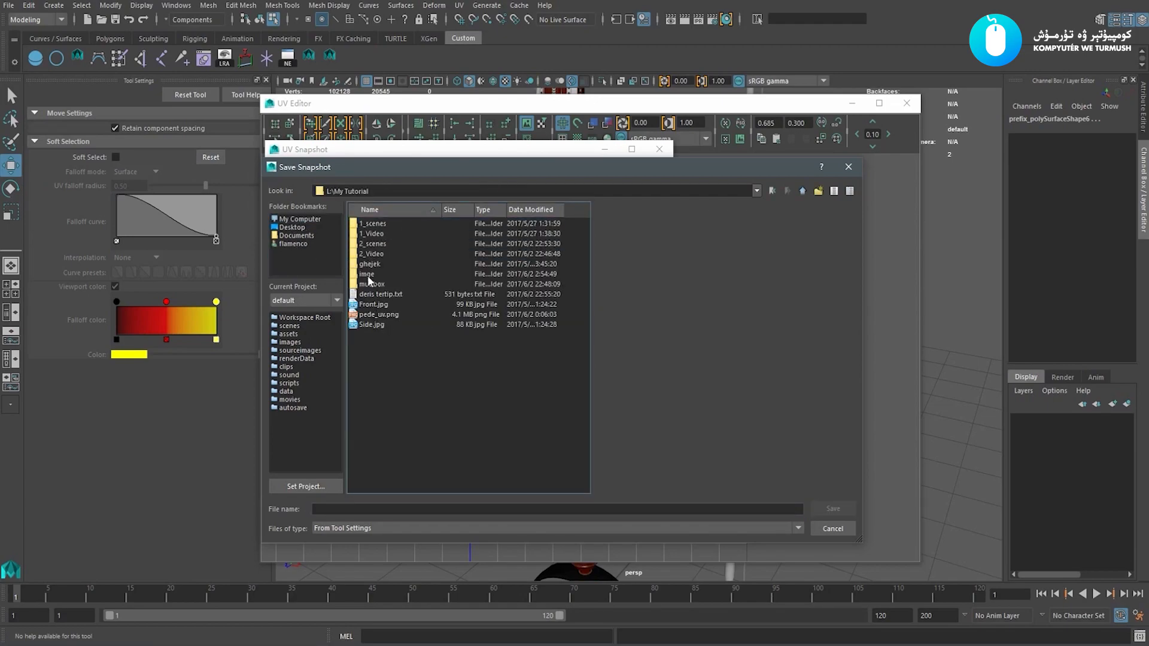
click(368, 275)
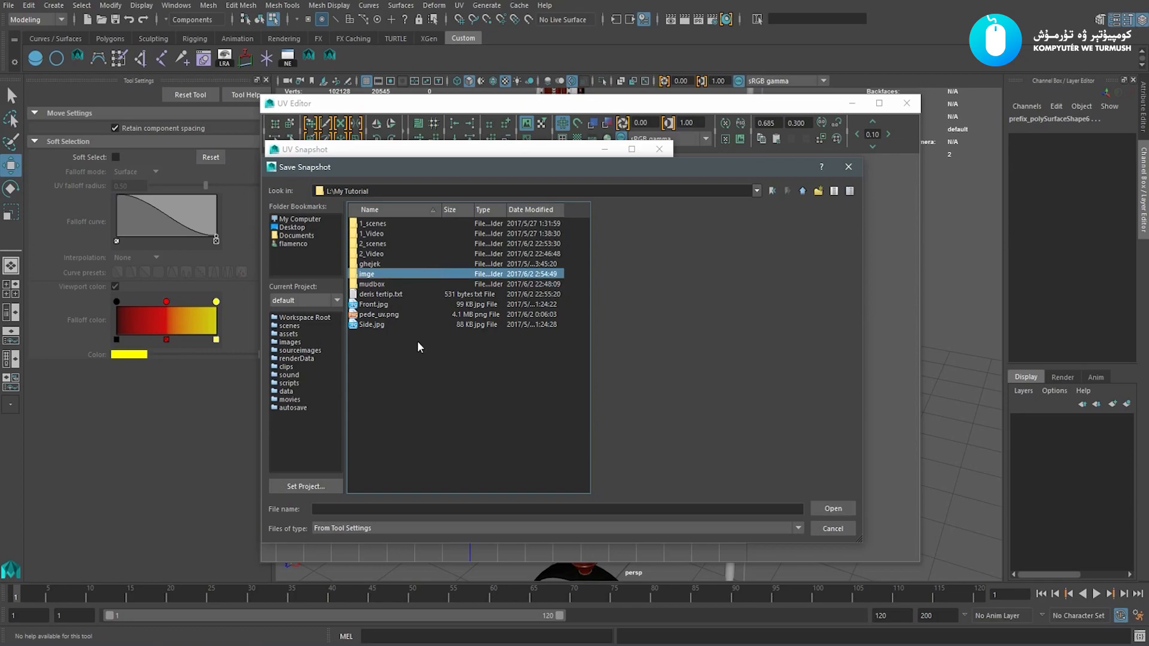
key(Return)
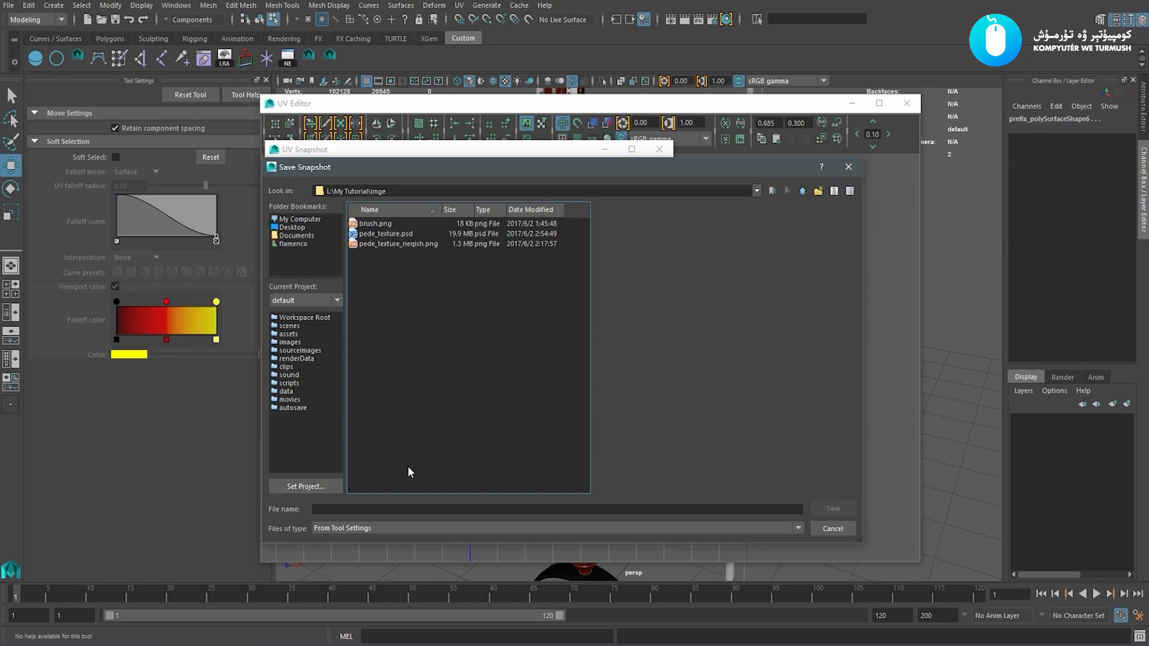
key(BackSpace)
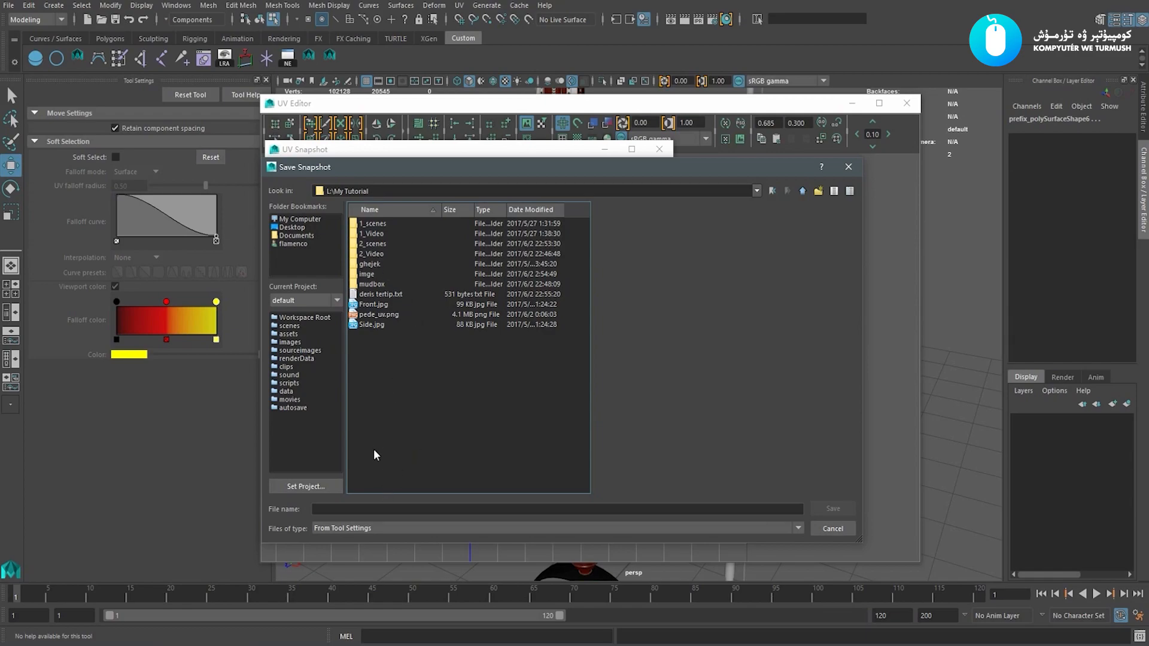
Save the UV snapshot as qosaq_uv and close the UV Editor
click(361, 509)
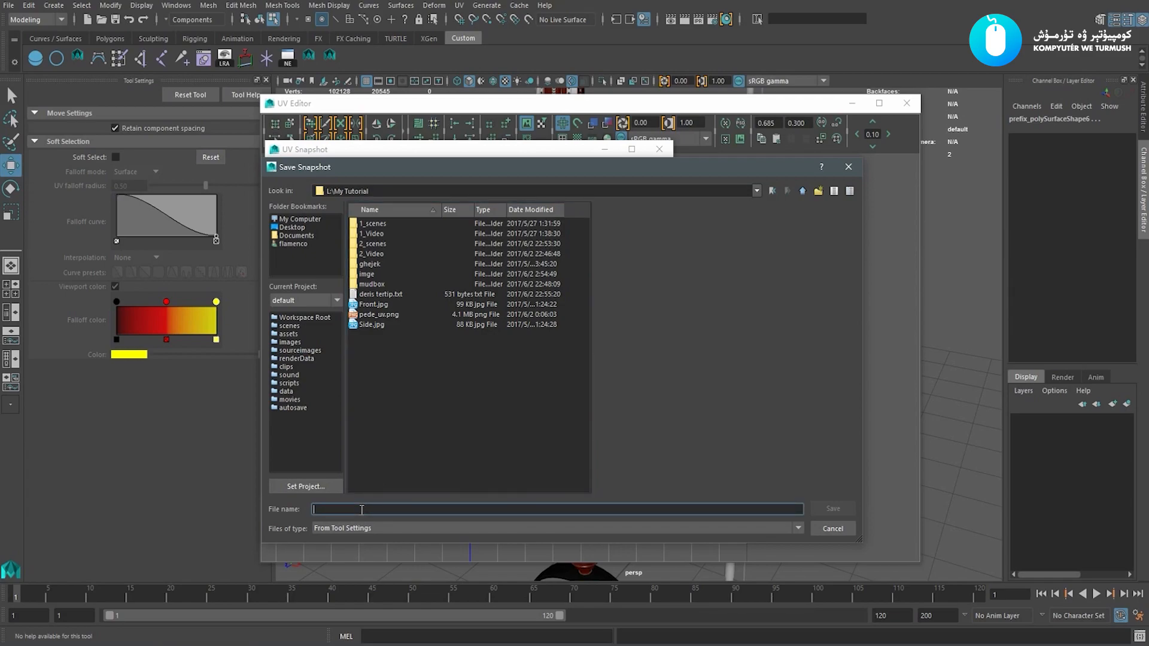
text(qosaq_uv)
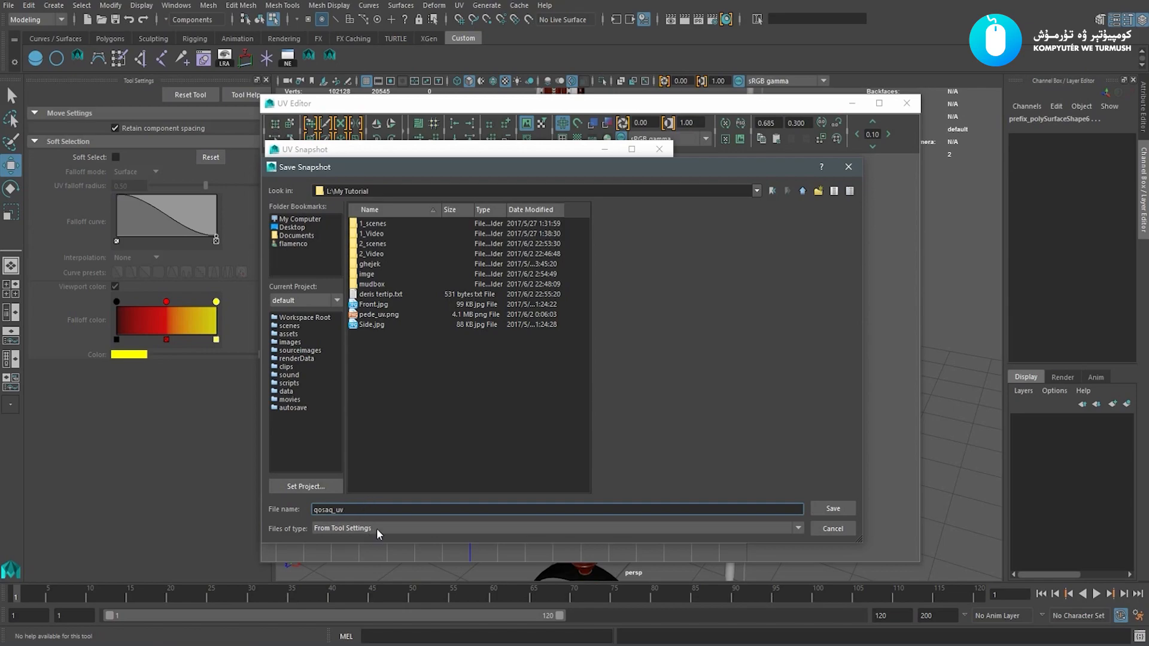
key(Return)
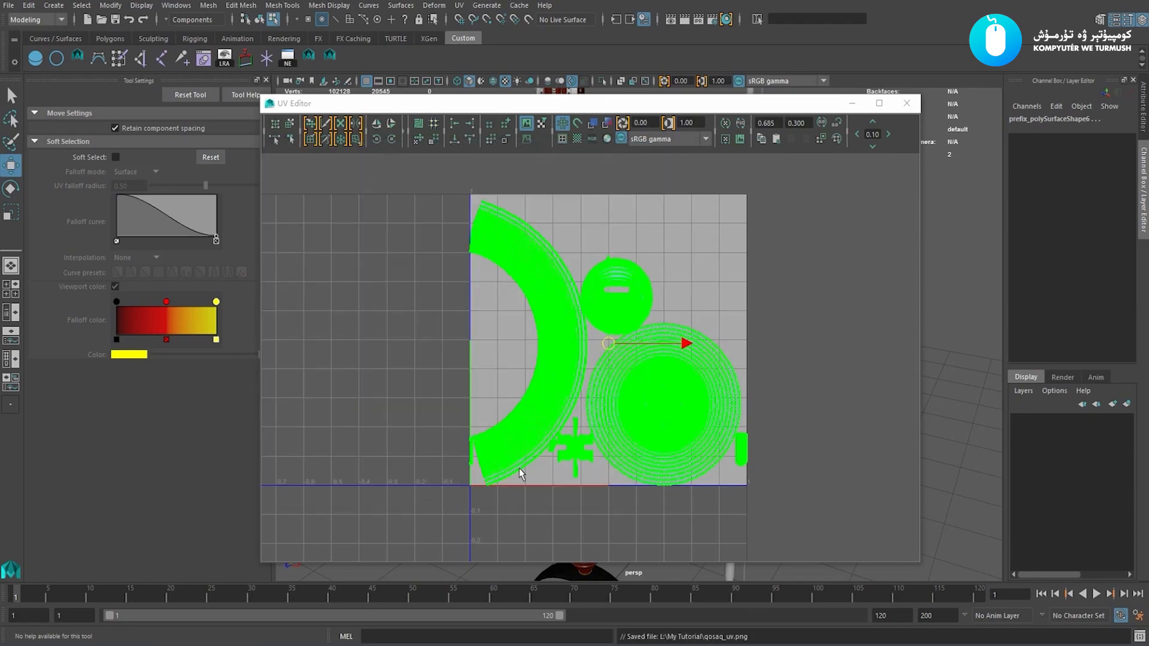
click(905, 105)
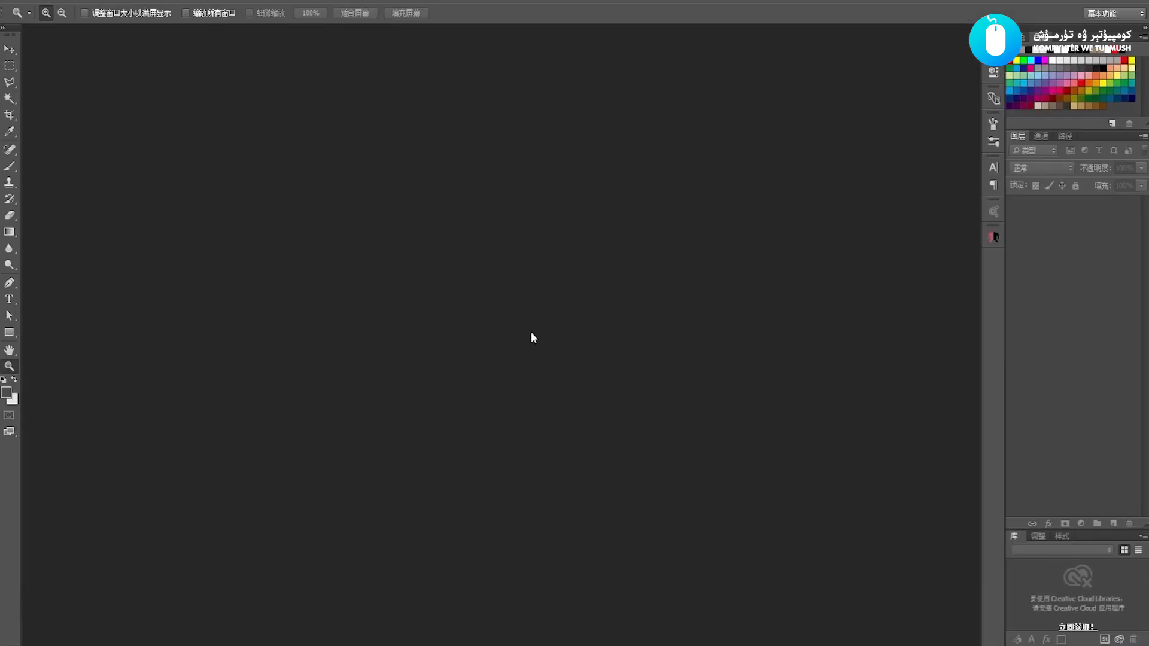
Switch to Photoshop and open qosaq_yol.png from the mudbox Tex folder
double_click(530, 332)
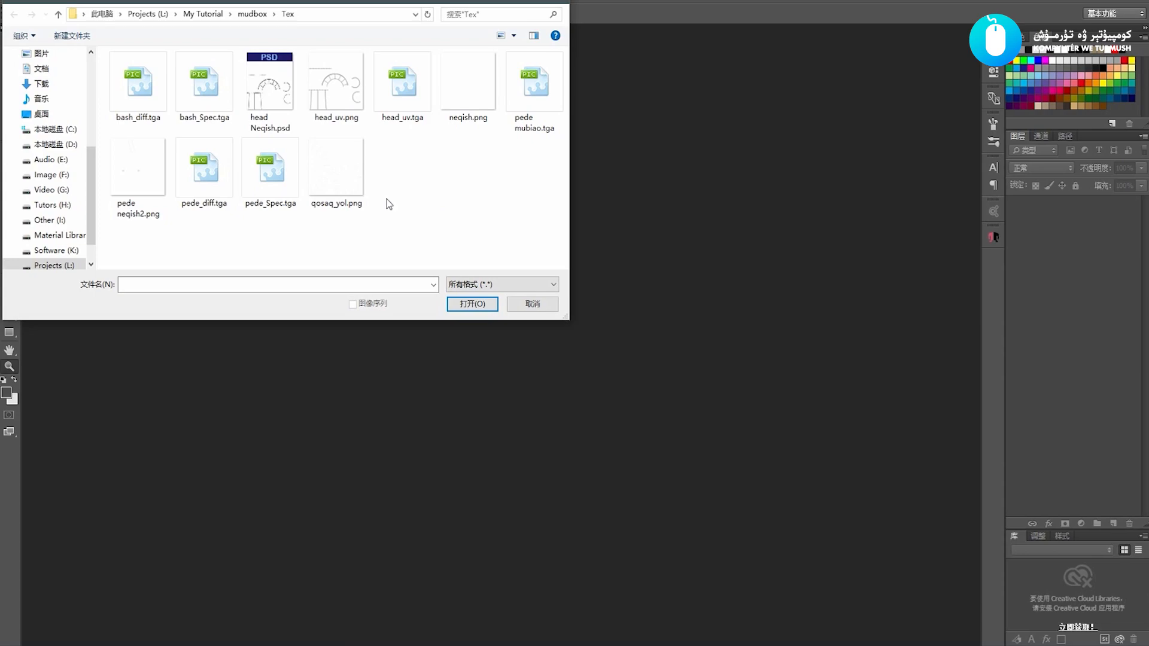
click(328, 180)
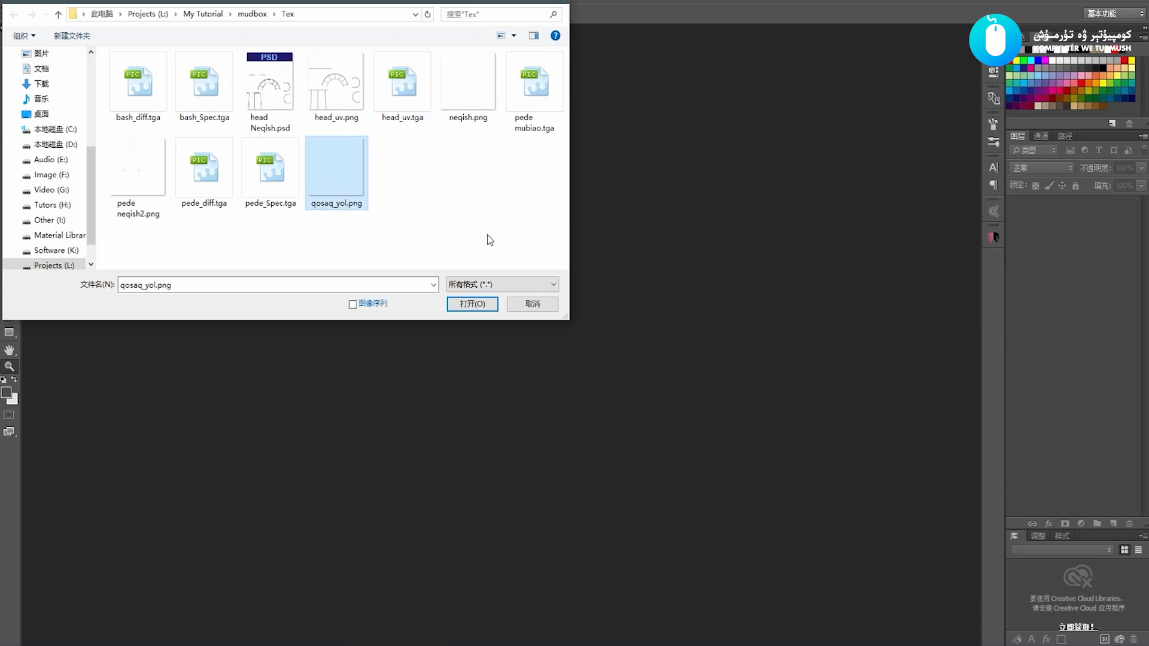
key(Return)
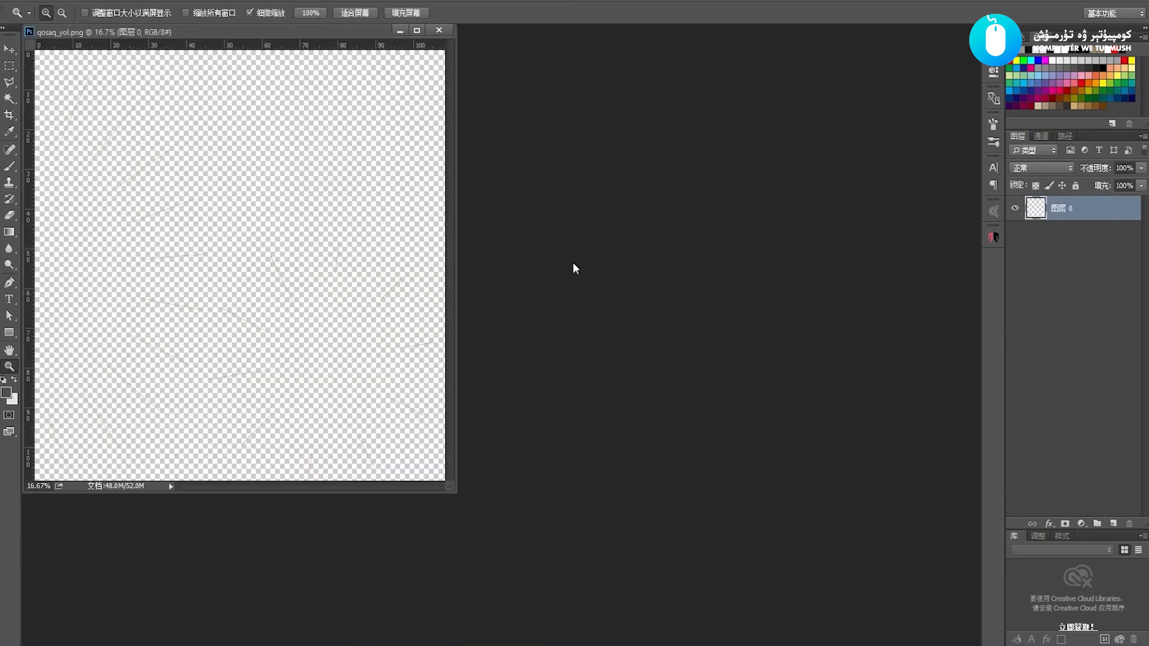
Open qosaq_uv.png from the My Tutorial folder and place its window beside qosaq_yol.png
key(ctrl+o)
key(BackSpace)
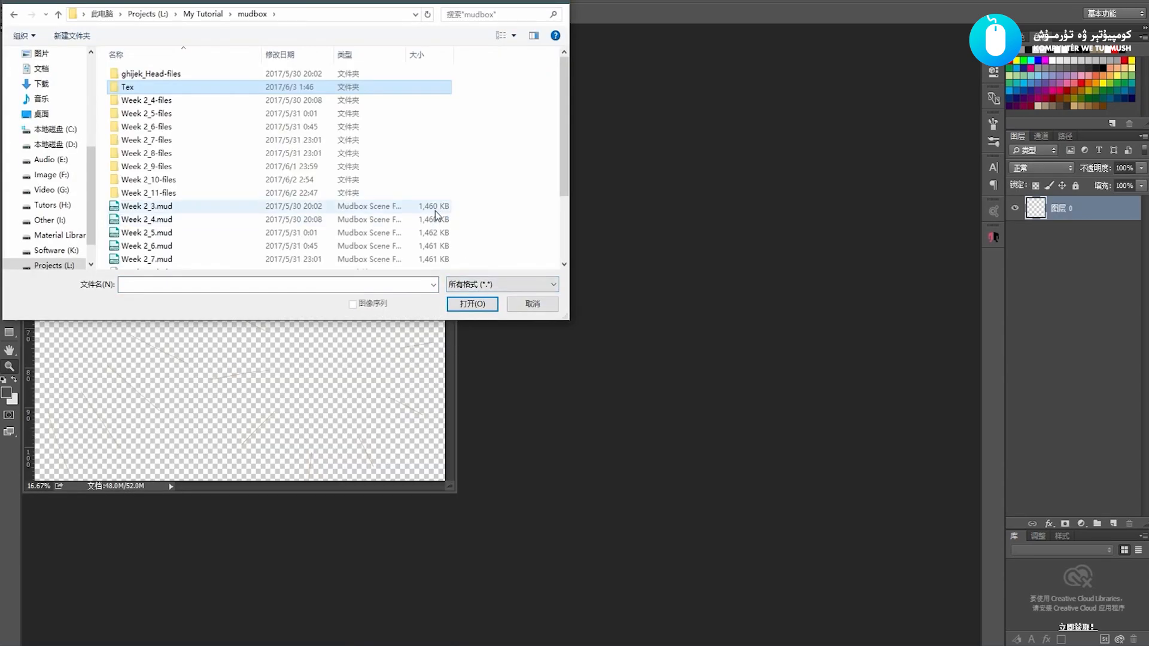
key(BackSpace)
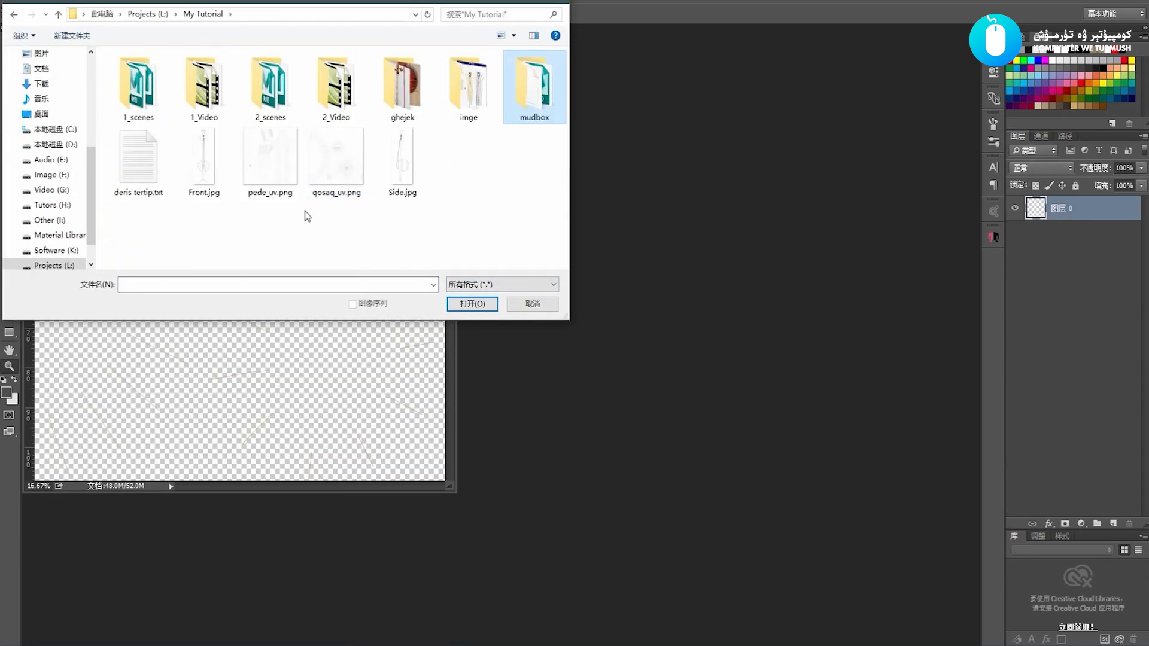
double_click(336, 157)
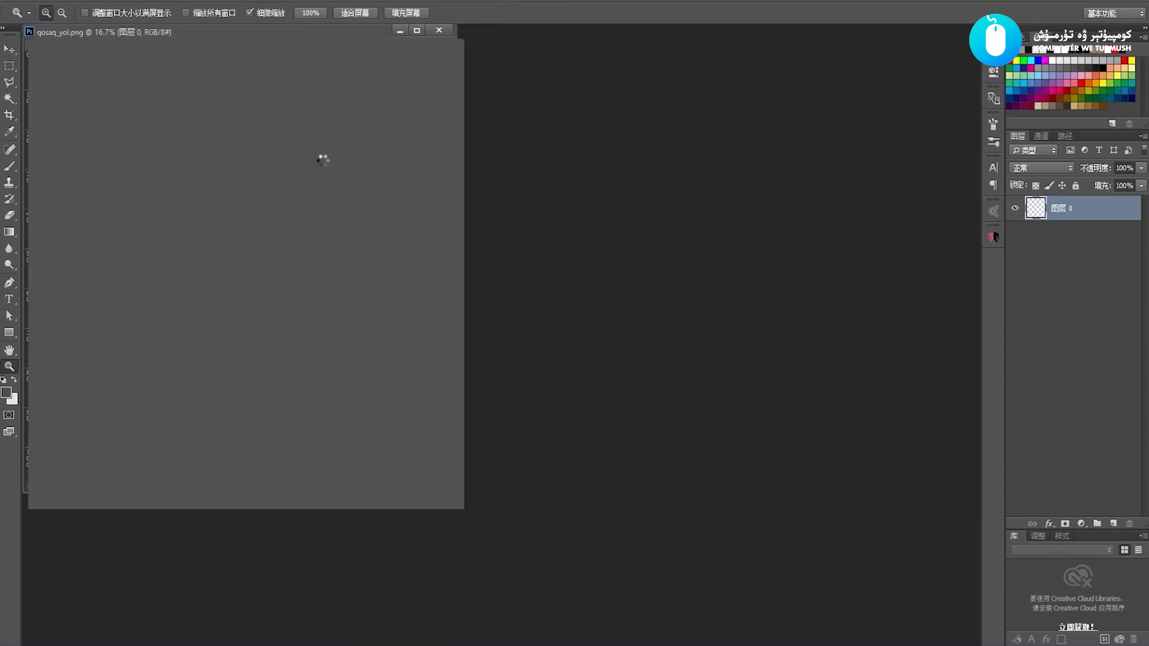
drag(297, 51, 728, 103)
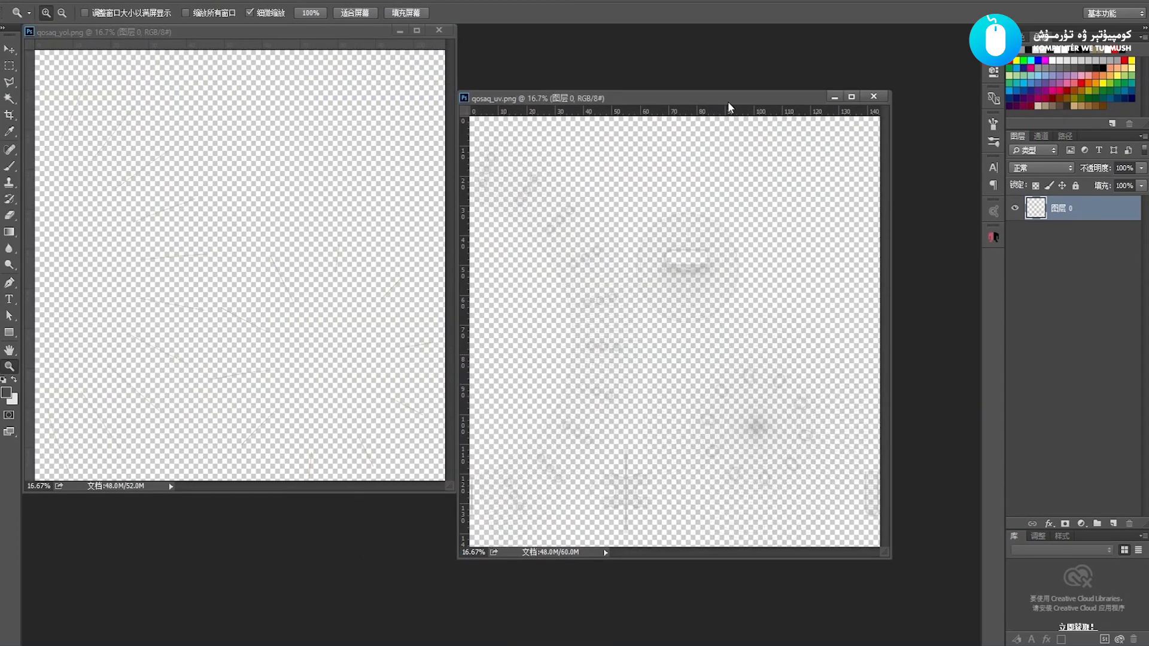
drag(689, 329, 672, 315)
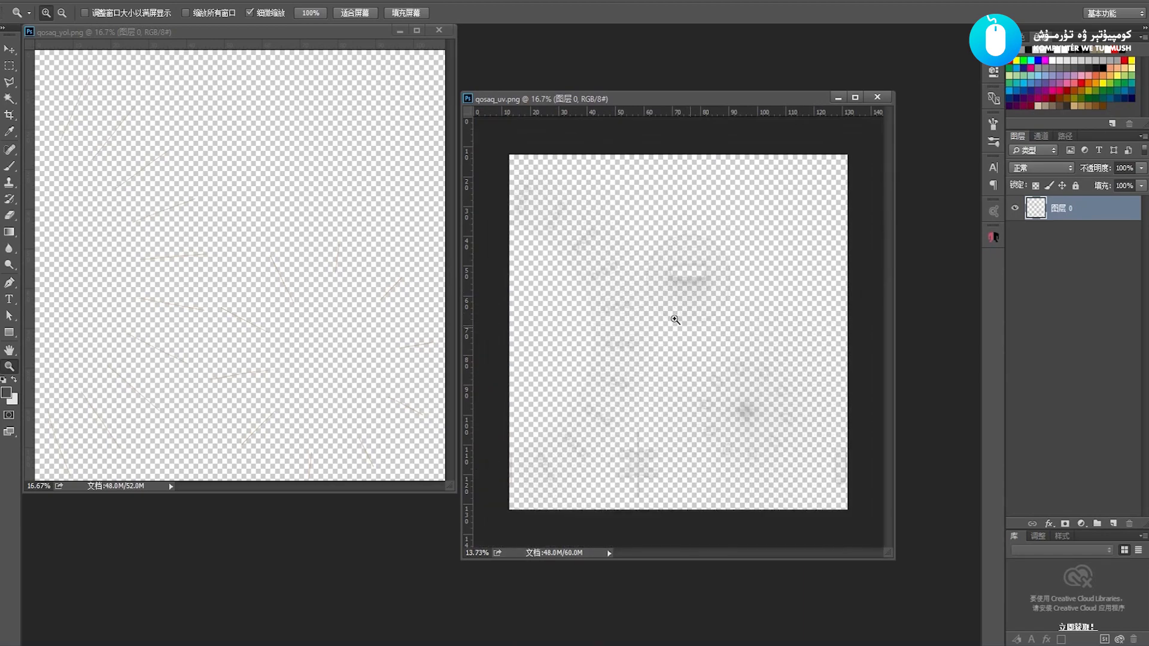
Add a new layer beneath the UV wireframe layer in qosaq_uv.png and fill it with black
key(v)
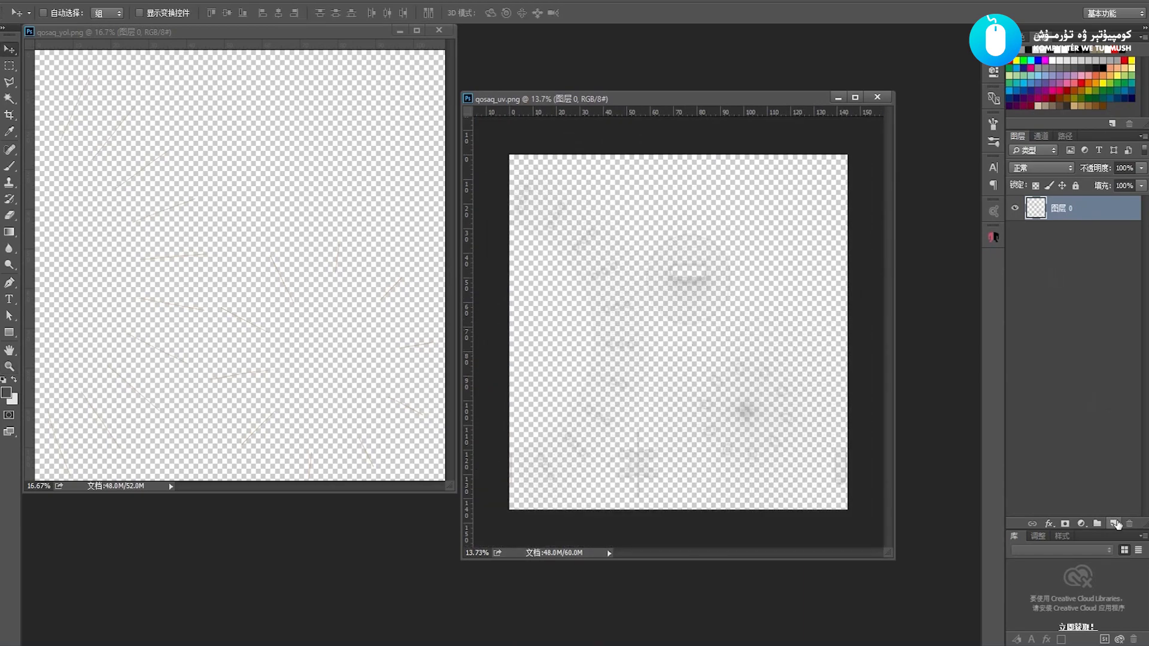
click(1114, 524)
drag(1090, 208, 1088, 250)
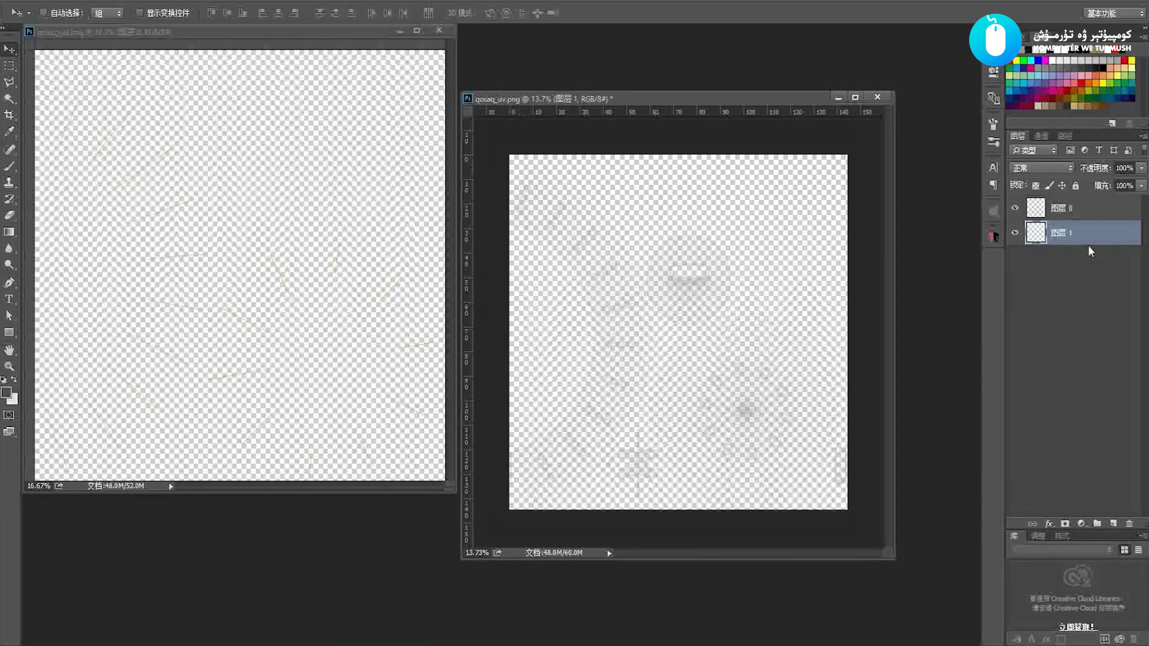
click(5, 380)
key(alt+BackSpace)
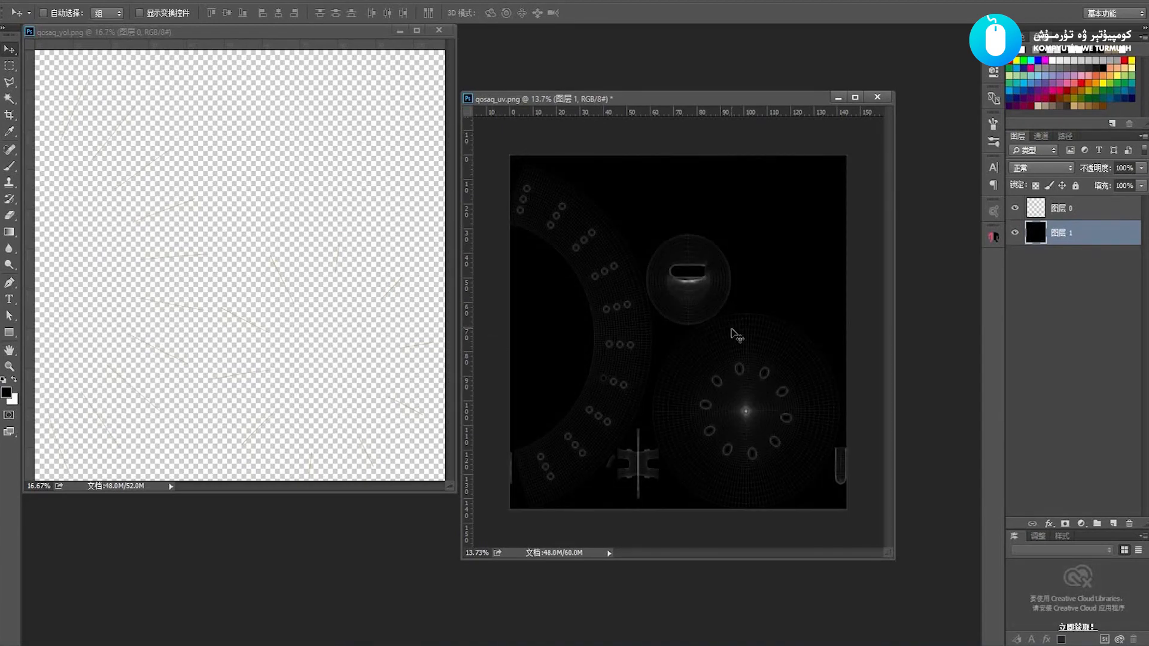
Copy the dividing-line layer from qosaq_yol.png into qosaq_uv.png, placing it above the black layer
key(z)
right_click(681, 311)
click(702, 333)
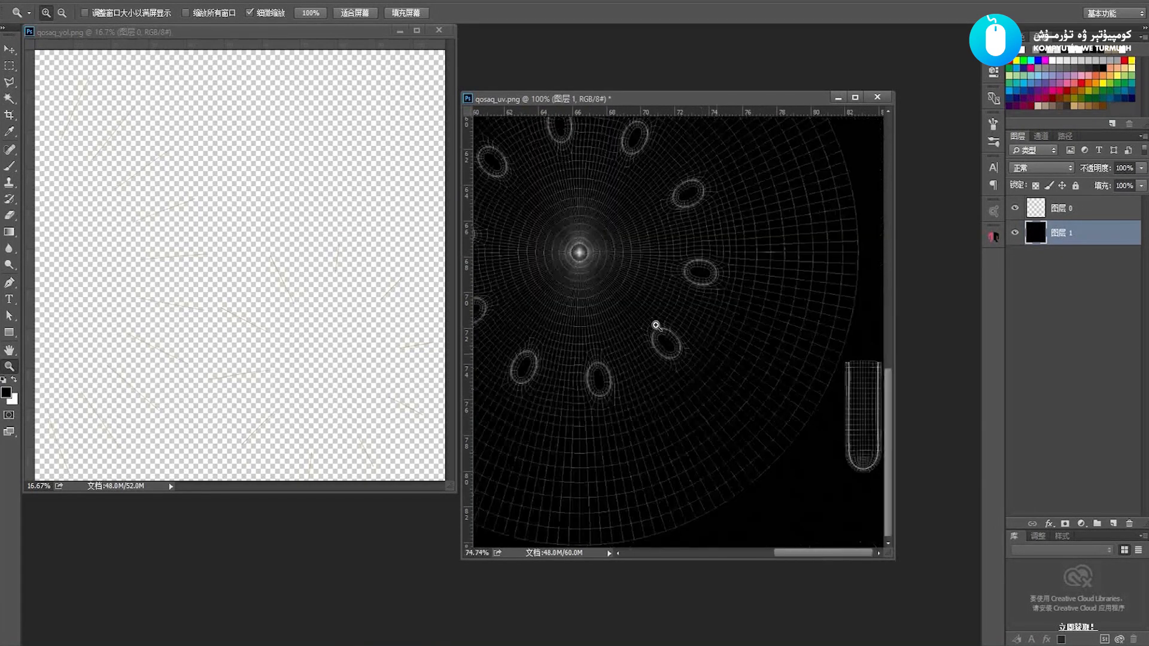
drag(721, 360, 653, 329)
key(v)
drag(388, 305, 651, 264)
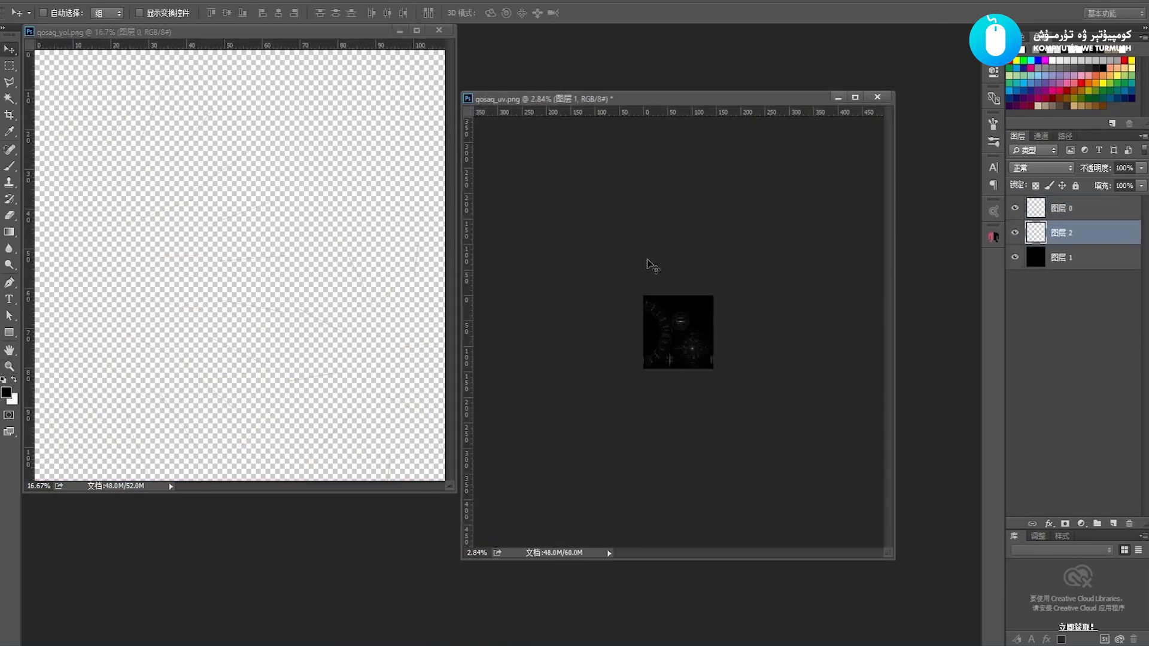
Copy the dividing-line layer from qosaq_yol.png into qosaq_uv.png a second time and merge it into the first copy
key(z)
click(700, 340)
drag(701, 340, 684, 359)
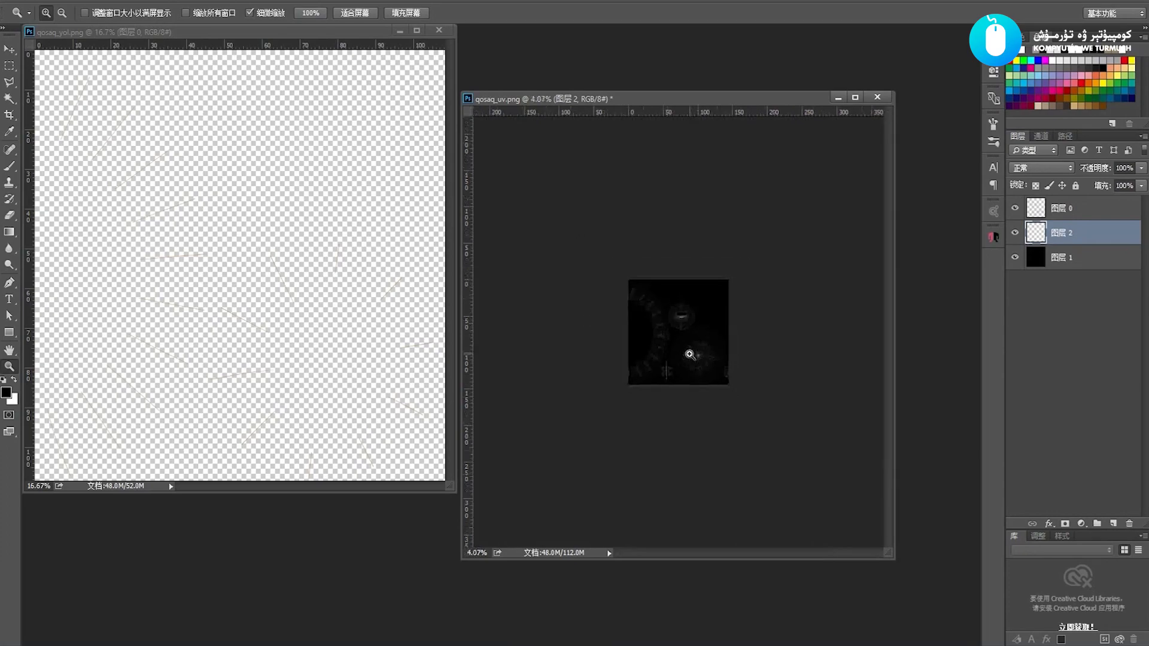
key(v)
drag(235, 281, 632, 244)
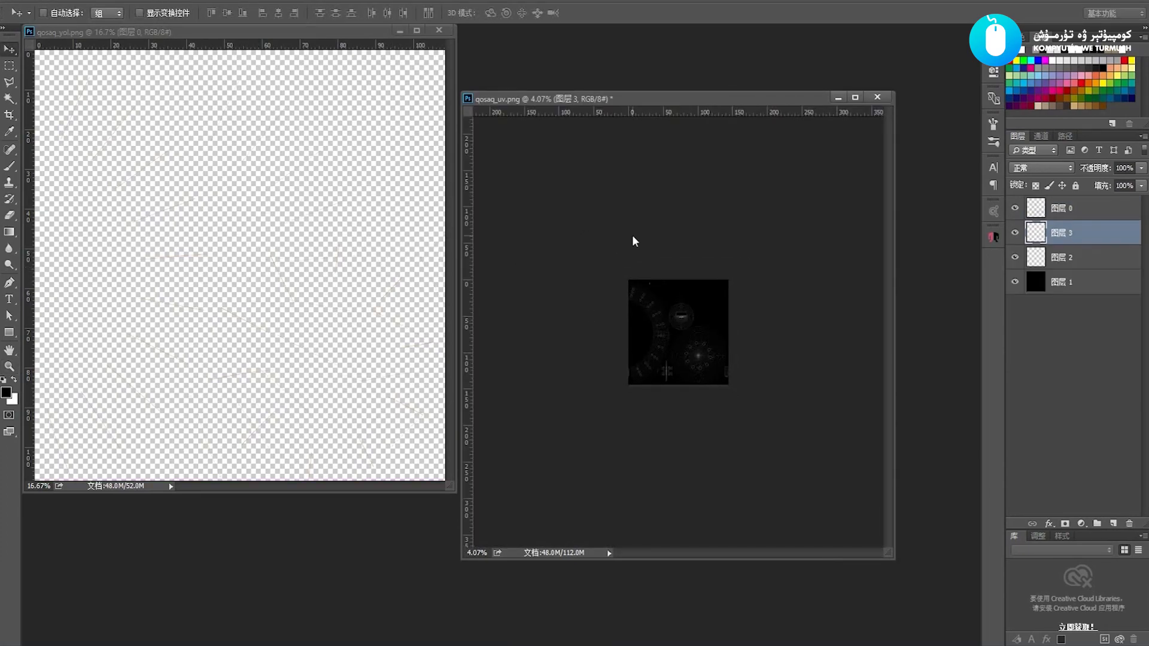
key(z)
drag(688, 330, 652, 325)
key(ctrl+e)
Add one more copy of the qosaq_yol.png line layer to qosaq_uv.png, directly beneath the UV wireframe layer
key(v)
click(352, 175)
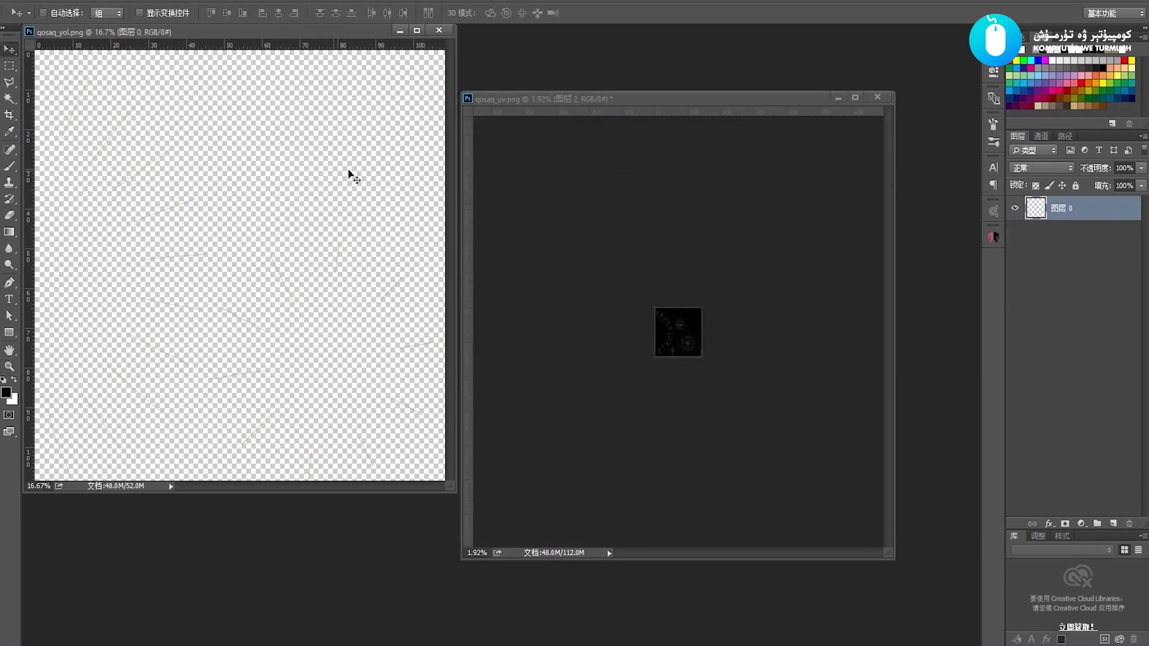
drag(361, 160, 500, 147)
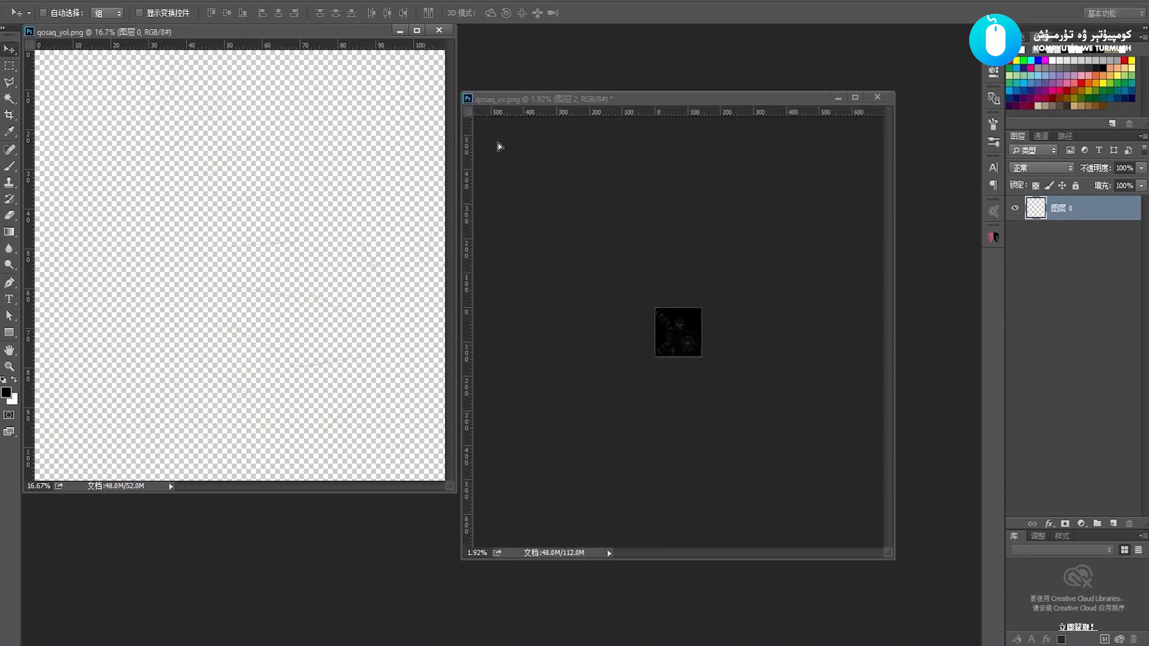
key(z)
drag(664, 335, 715, 350)
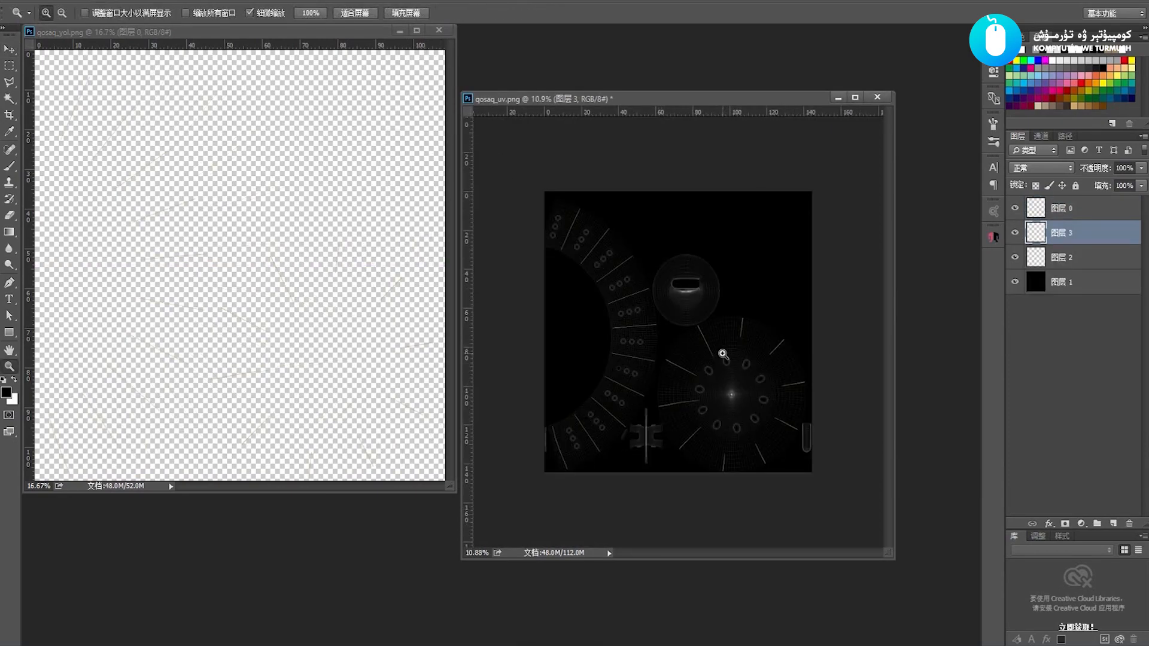
View qosaq_uv.png in full-screen mode and examine how the dividing lines sit on the UV wireframe
key(f)
drag(551, 364, 612, 412)
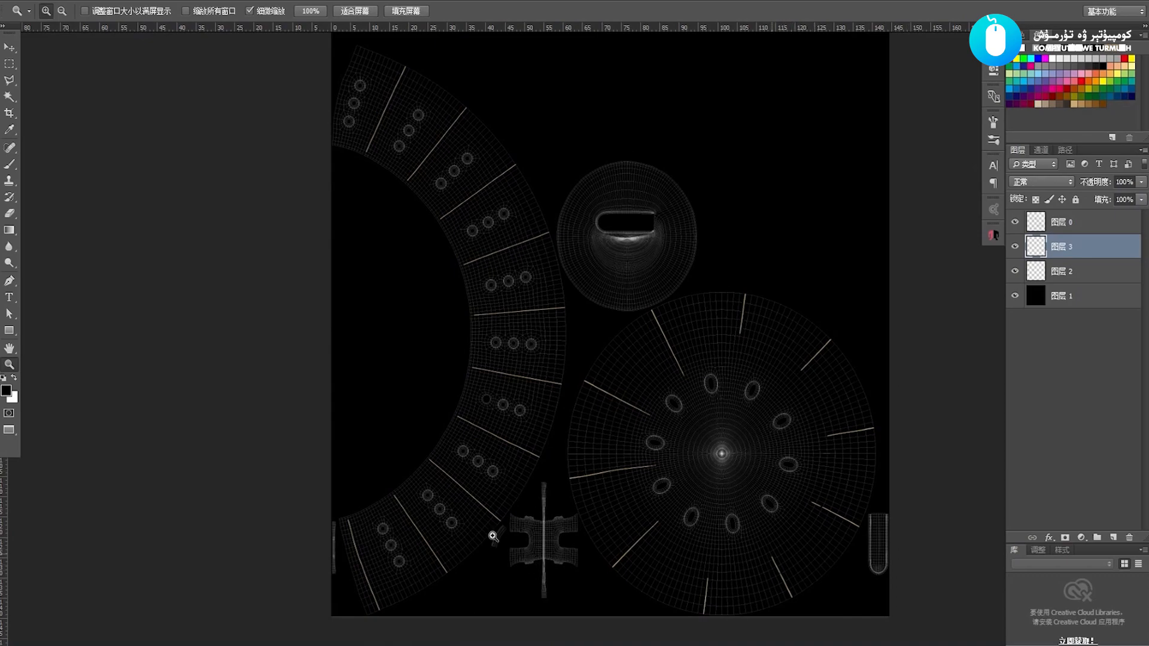
drag(539, 403, 549, 366)
drag(530, 372, 530, 374)
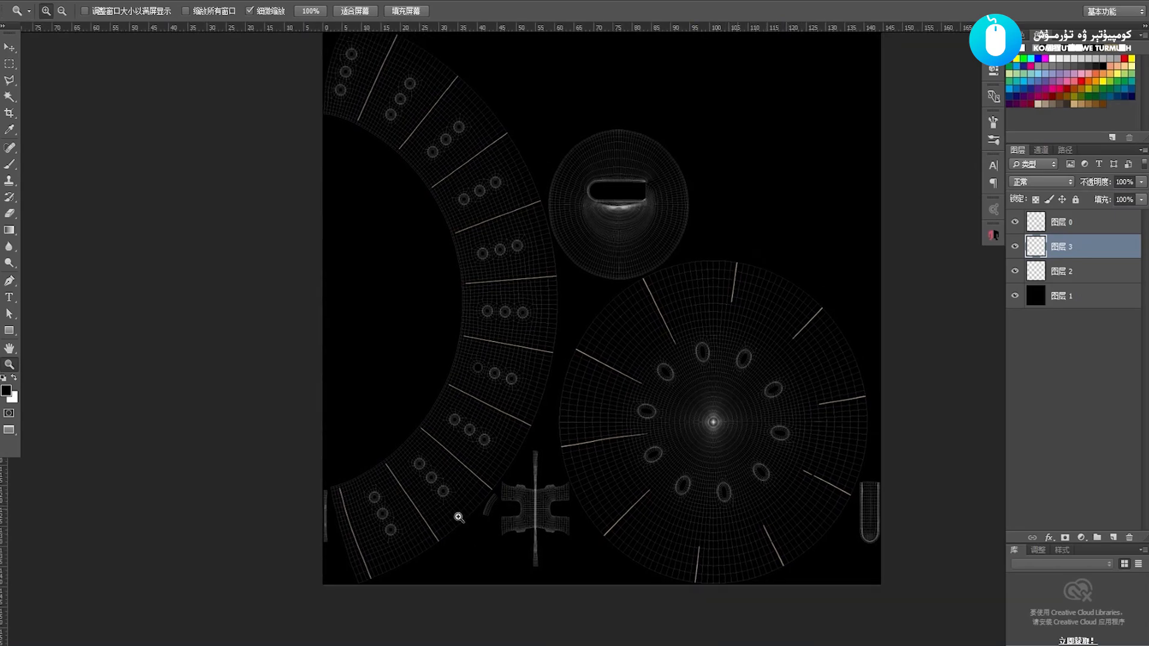
drag(619, 405, 606, 429)
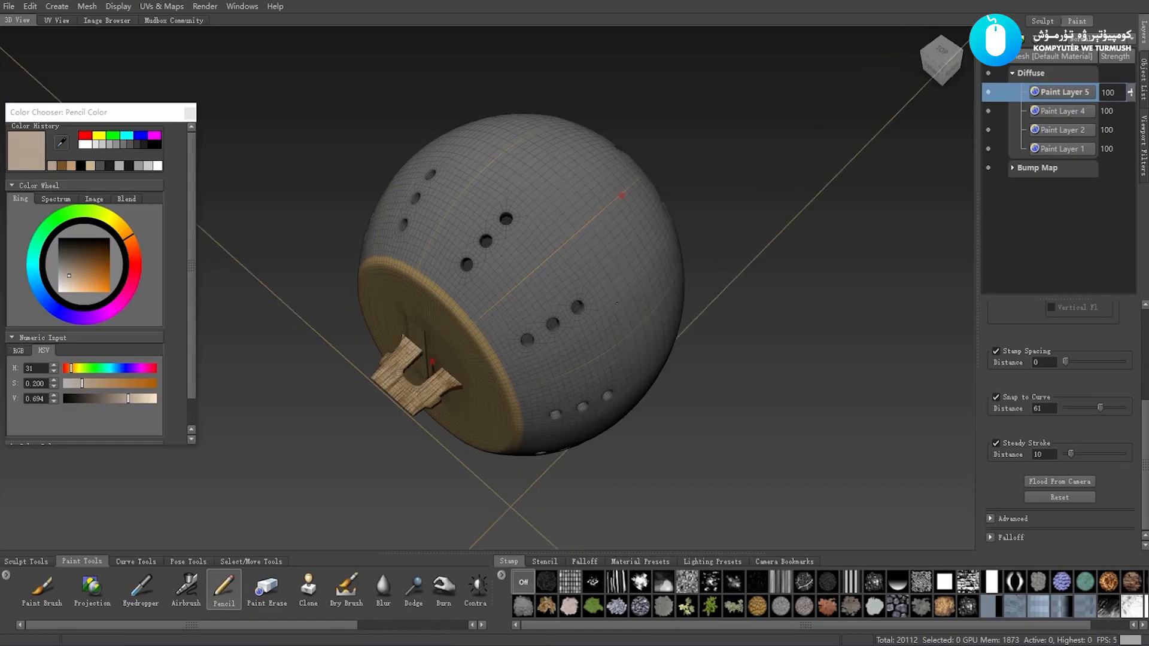
Switch to Mudbox and paint a short straight line between two dividing lines, in line with a row of three holes
mouse_move(538, 277)
mouse_down()
mouse_move(738, 313)
mouse_move(721, 316)
mouse_up()
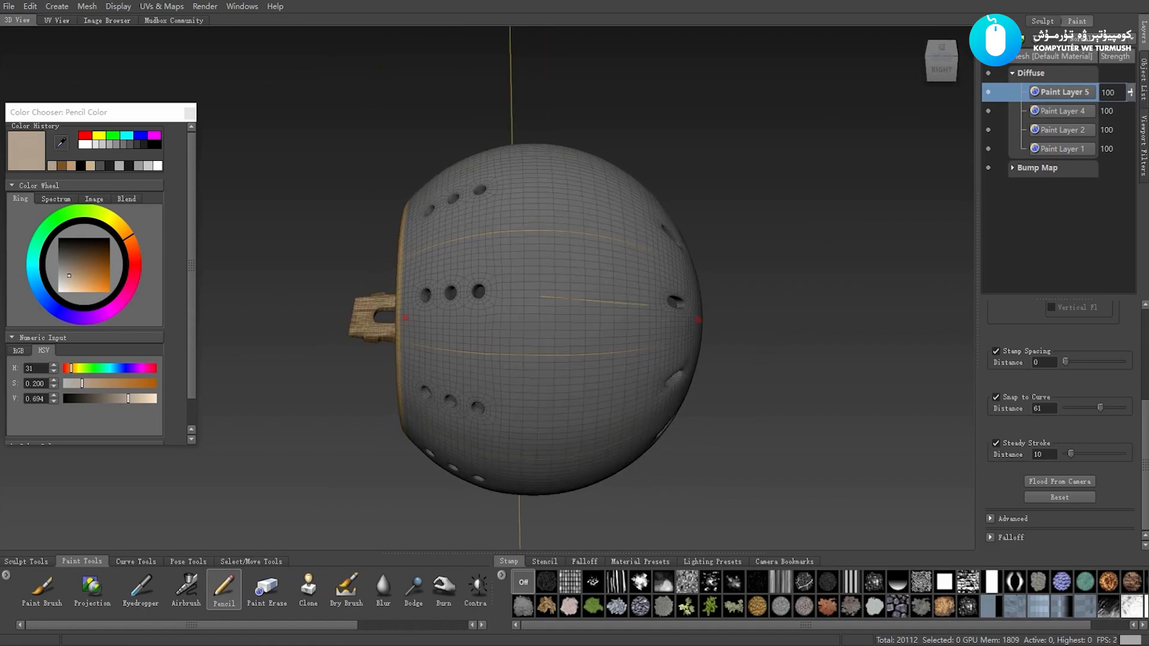
mouse_move(503, 307)
mouse_down()
mouse_move(678, 307)
mouse_move(669, 347)
mouse_up()
click(931, 63)
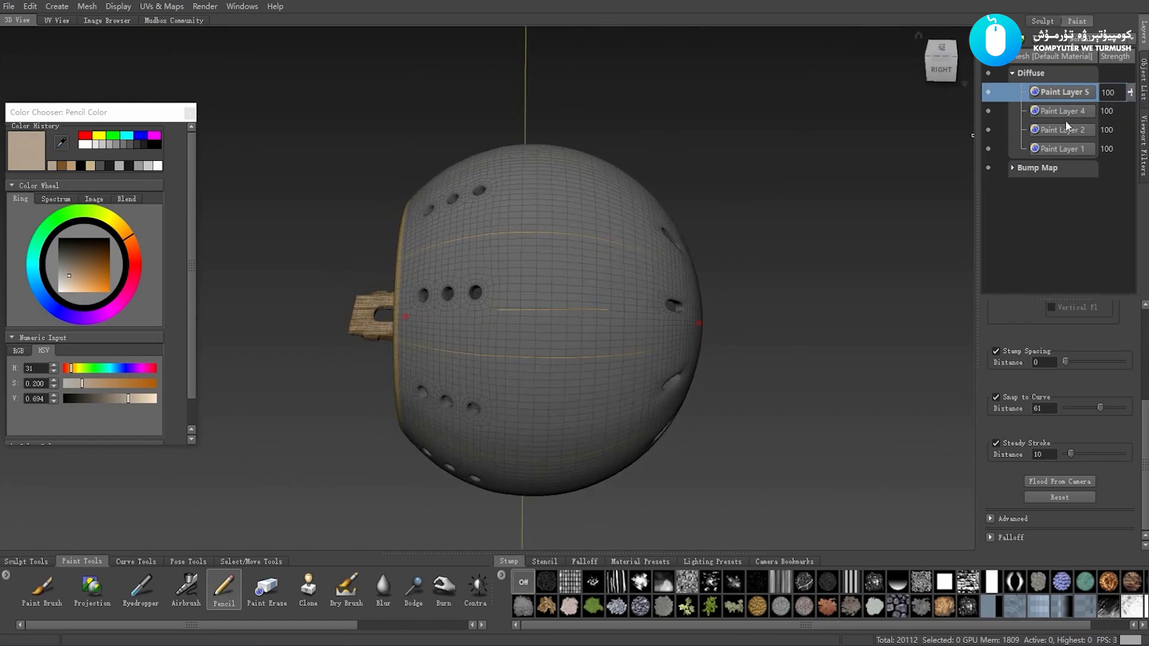
Export Paint Layer 5 to the mudbox Tex folder, overwriting qosaq_yol.png
right_click(1062, 100)
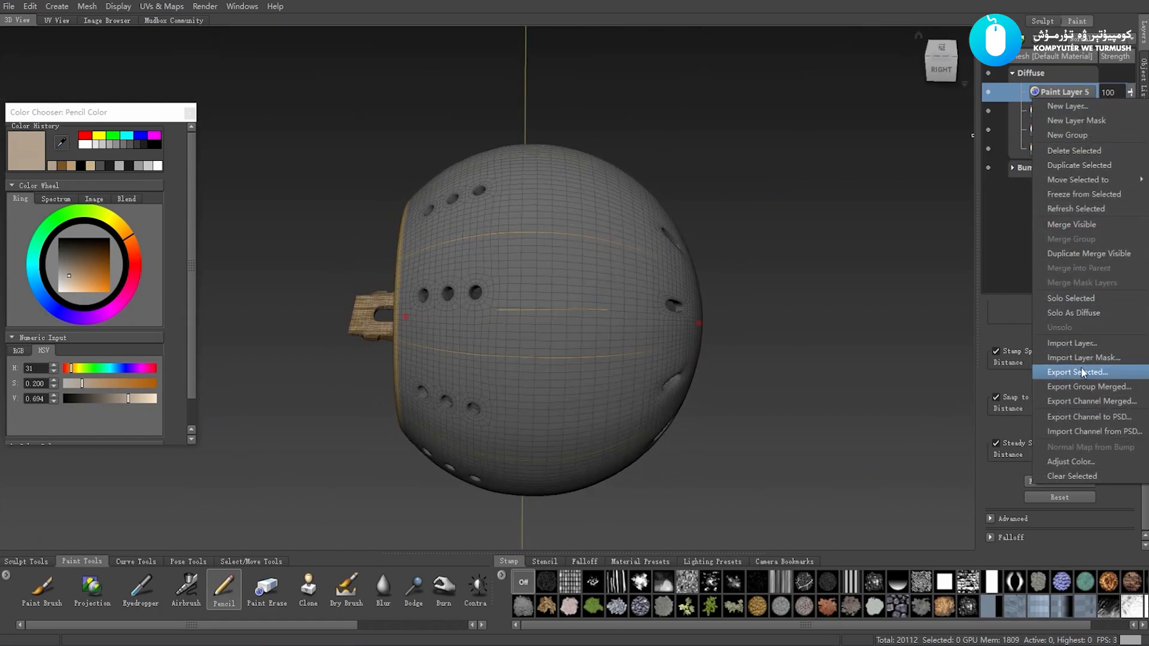
click(1044, 369)
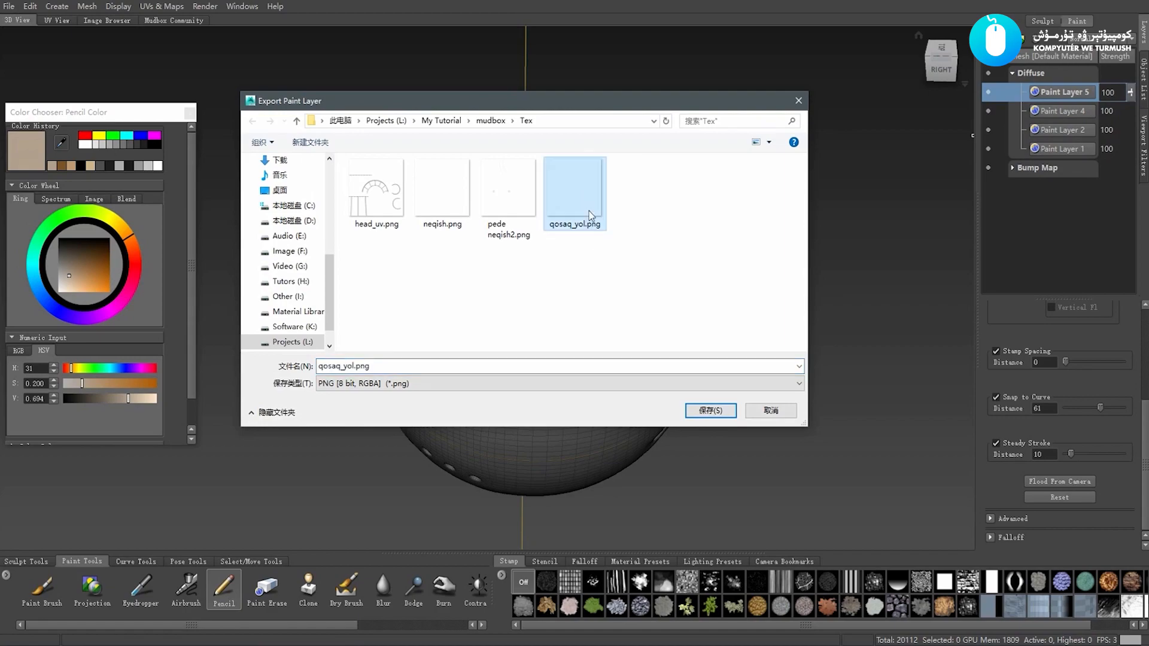
double_click(574, 190)
click(603, 323)
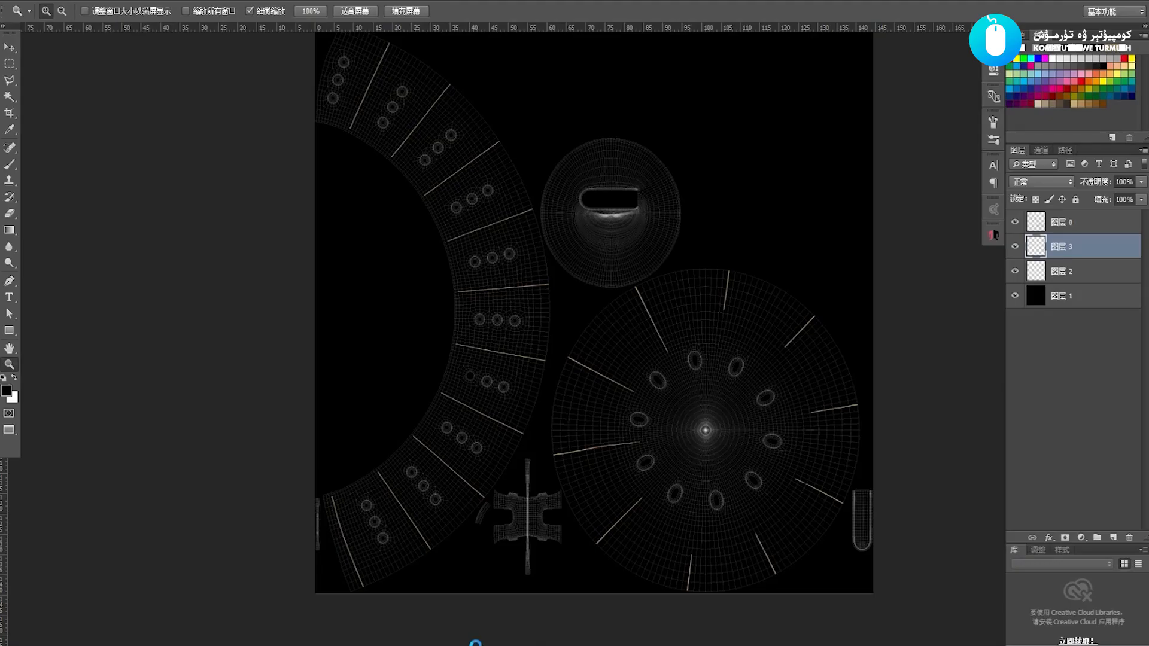
Switch to Photoshop, leave full-screen mode and close the outdated qosaq_yol.png
click(472, 640)
drag(559, 323, 533, 303)
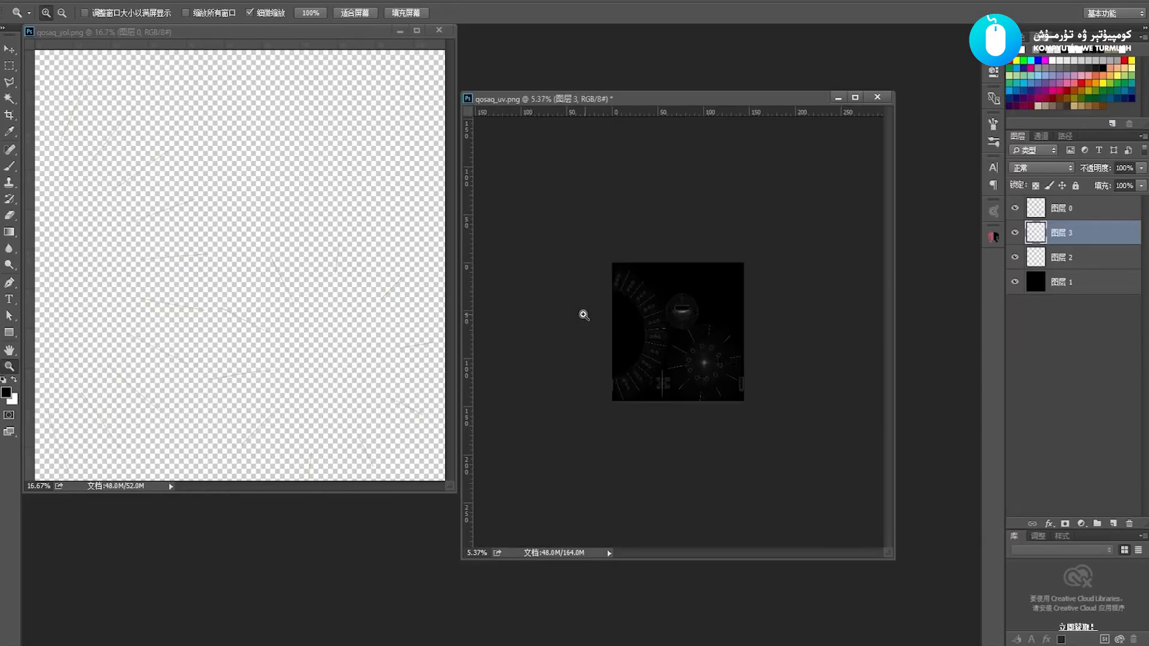
click(438, 30)
Open the re-exported qosaq_yol.png from the mudbox Tex folder
key(ctrl+o)
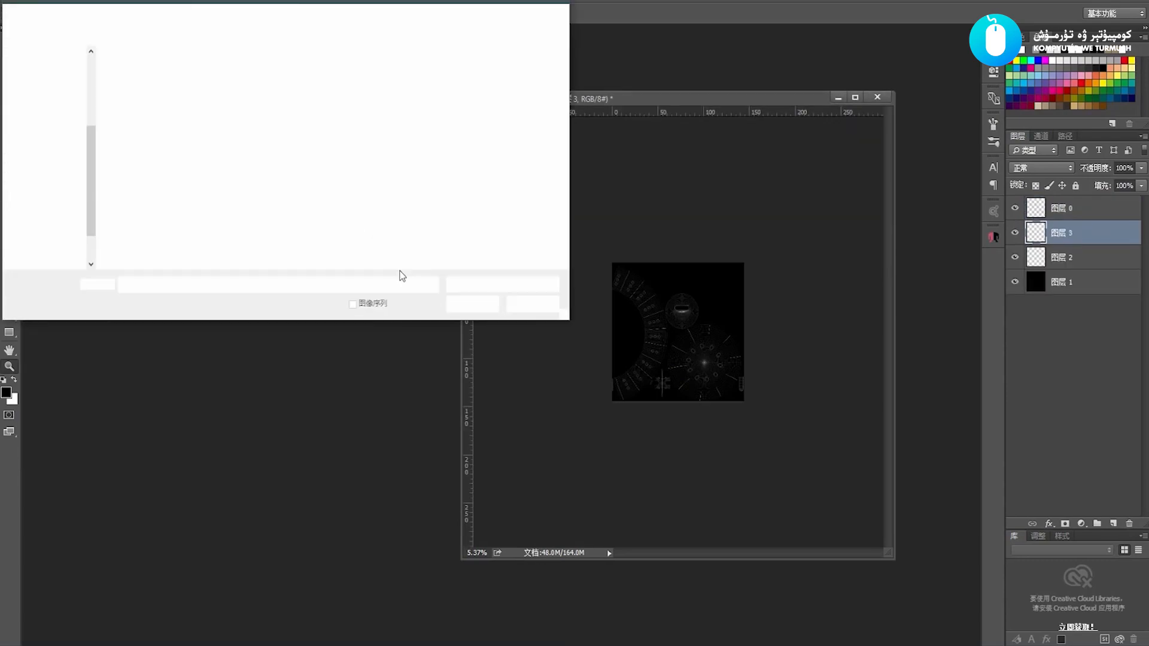
click(350, 179)
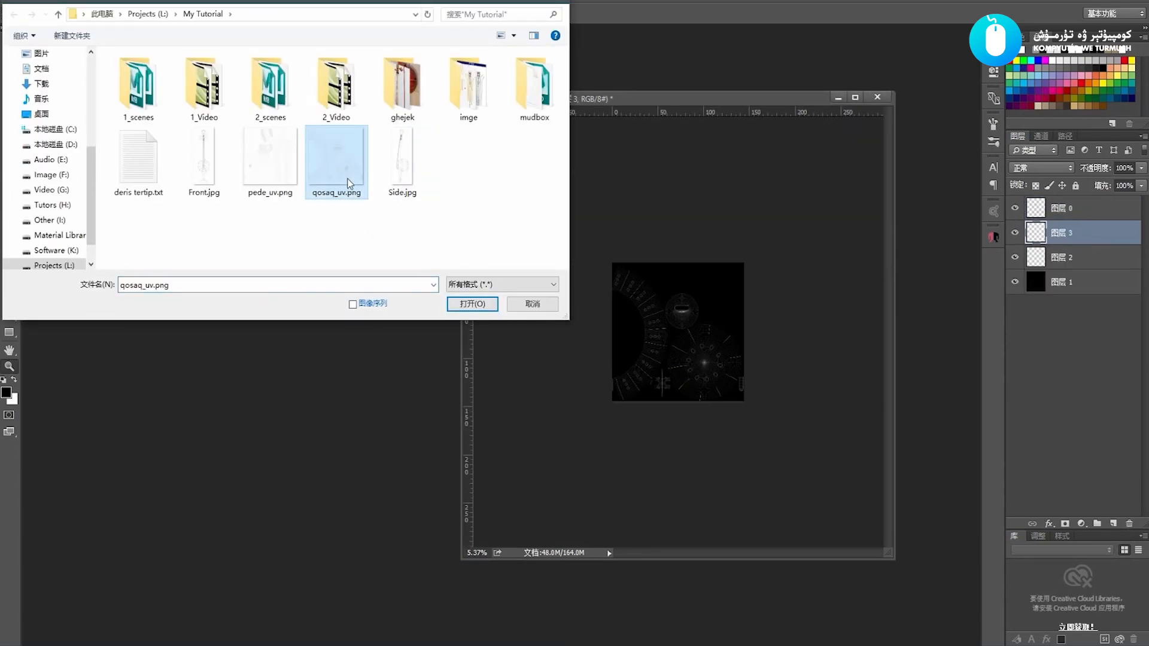
click(281, 167)
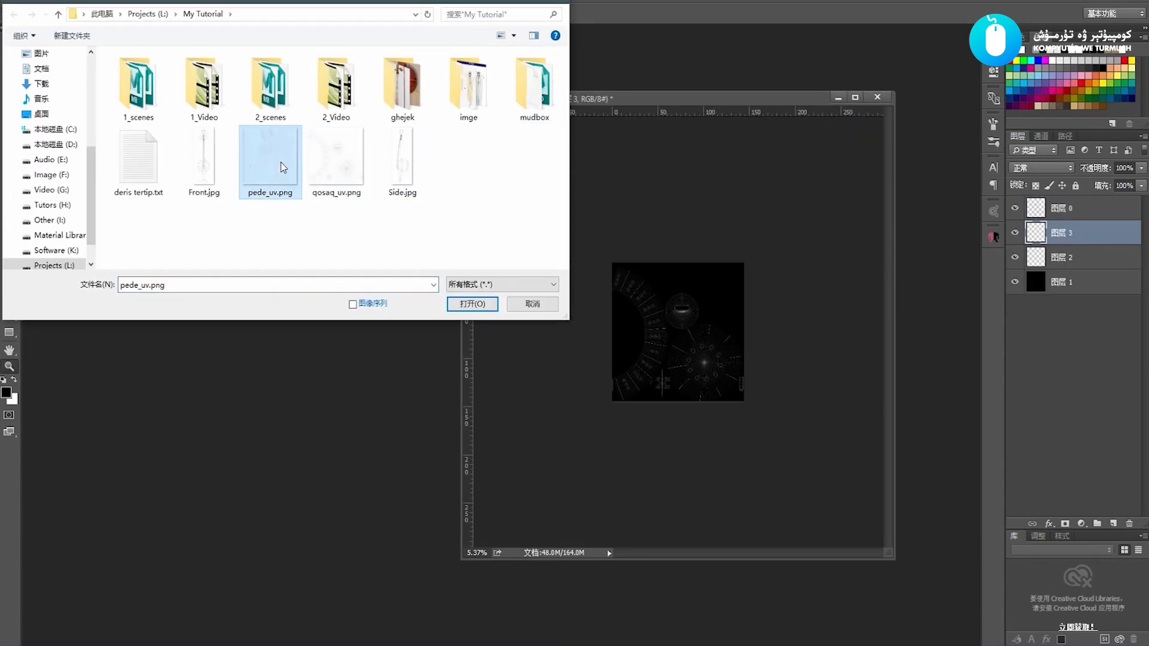
double_click(520, 100)
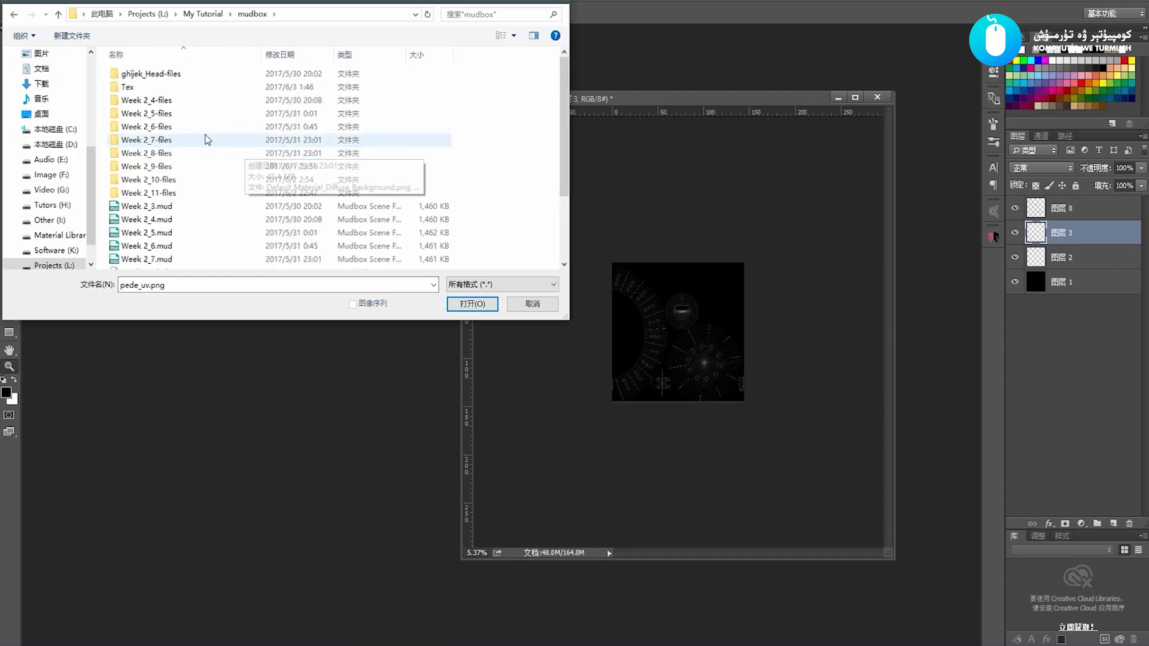
double_click(180, 87)
click(333, 174)
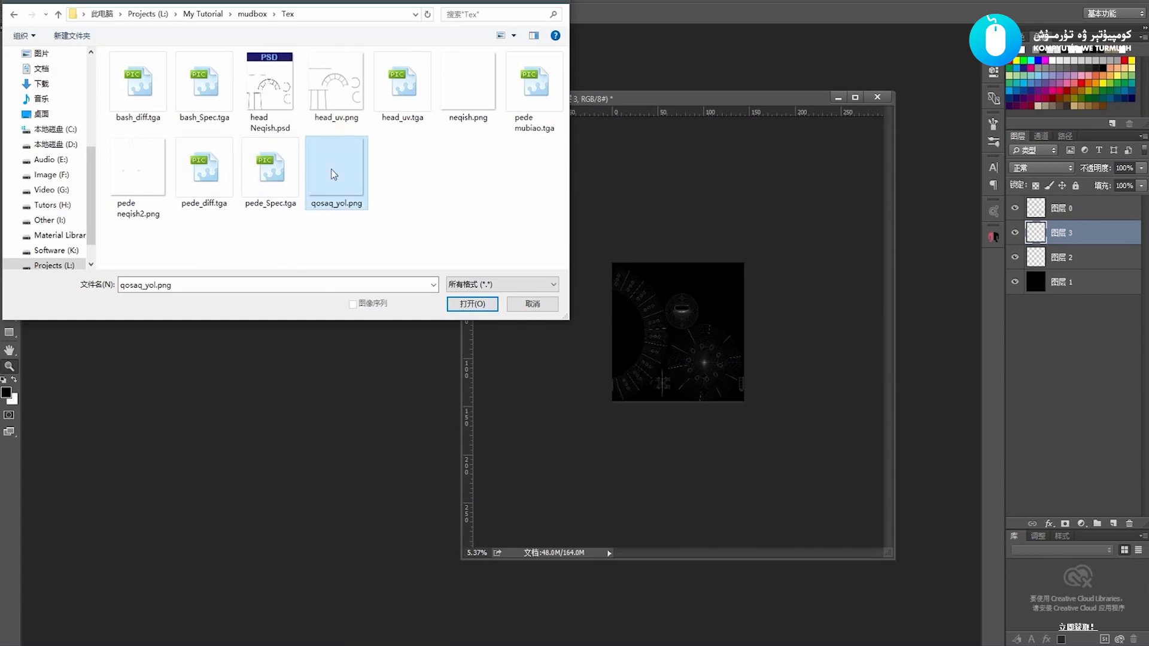
double_click(334, 174)
Copy the updated line layer from qosaq_yol.png into qosaq_uv.png in place of the previous upper line layer
click(666, 337)
drag(675, 331, 529, 171)
key(v)
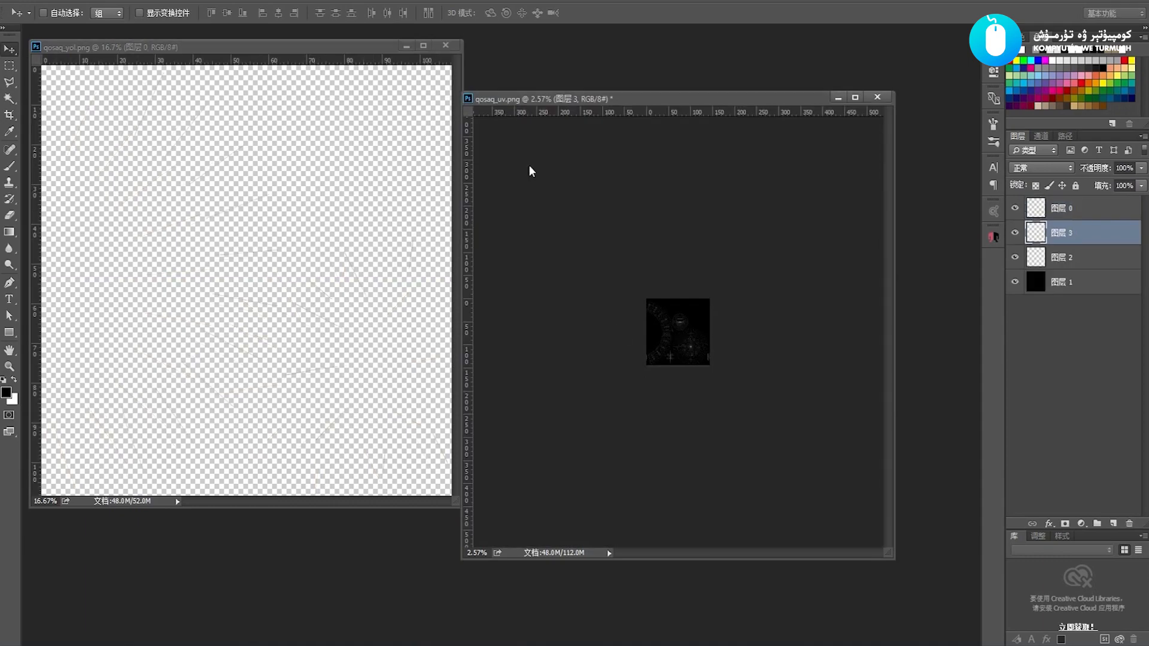
key(z)
drag(707, 362, 706, 362)
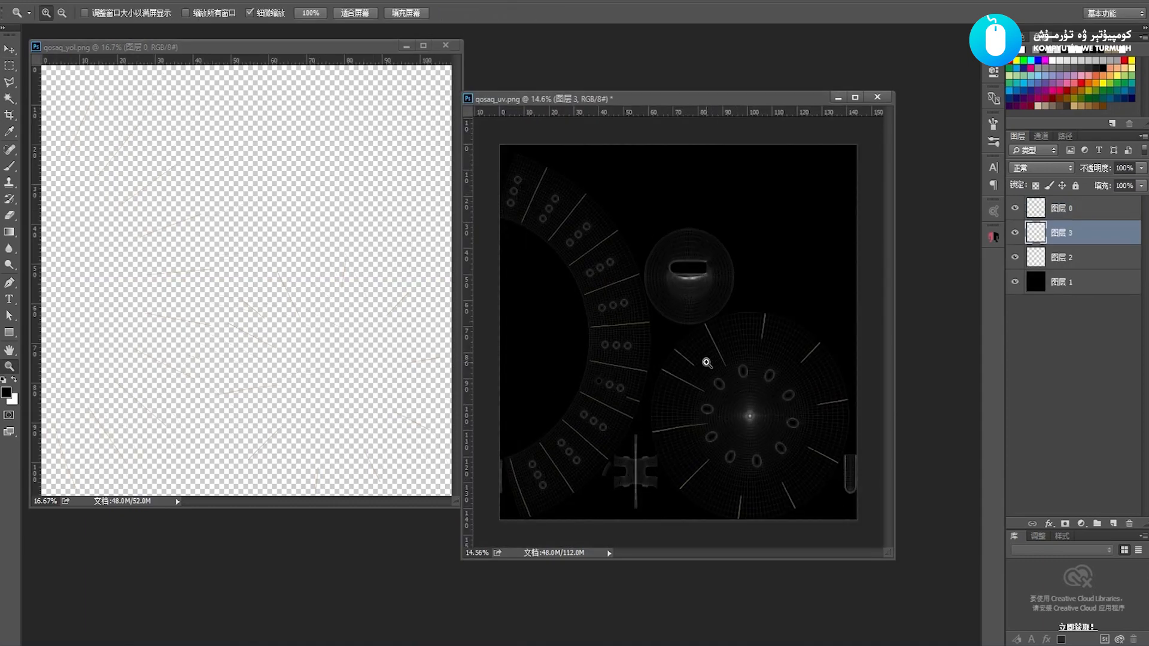
Close qosaq_yol.png and display qosaq_uv.png in full-screen mode
click(379, 275)
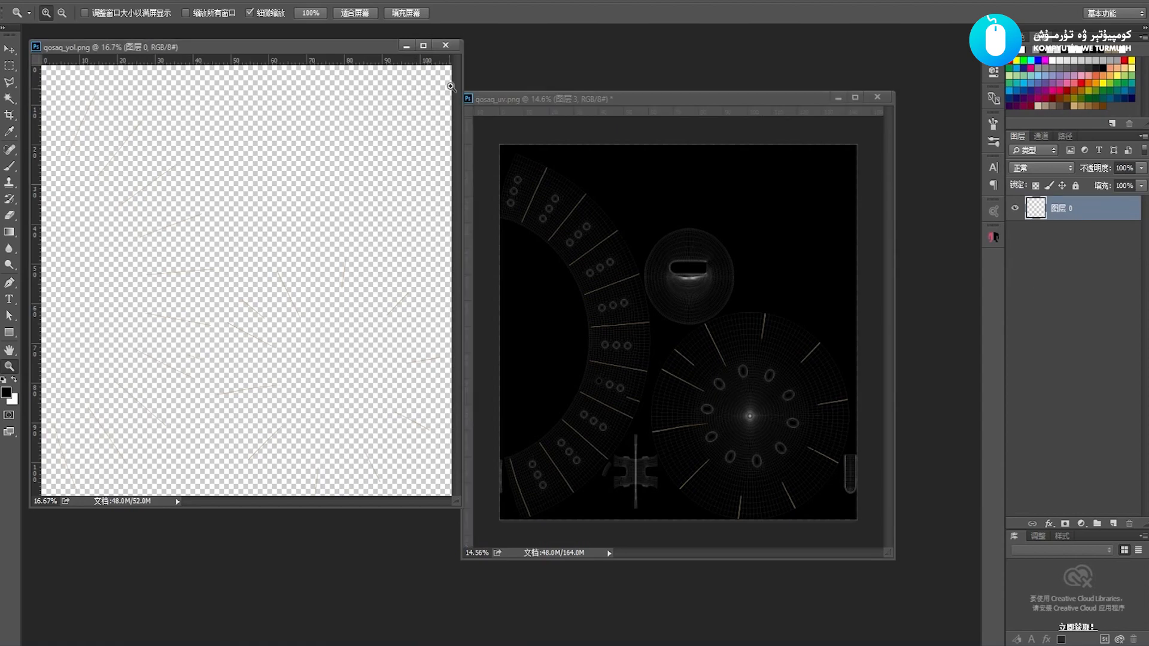
click(445, 45)
click(658, 351)
key(f)
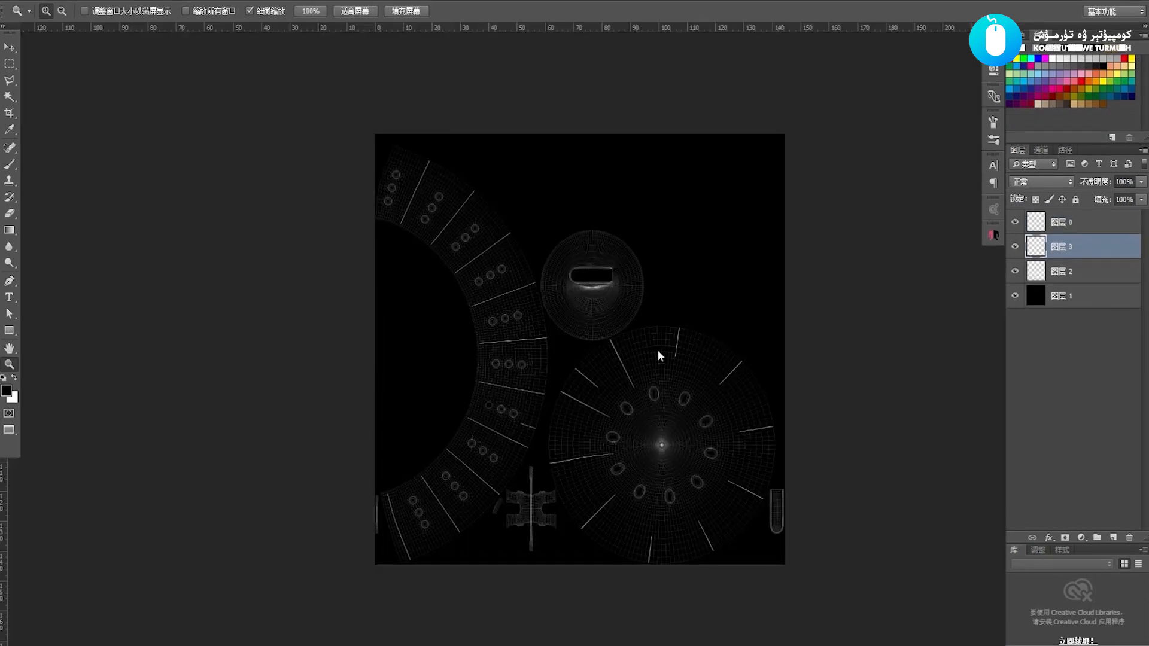
Choose the Pen tool and add a new layer above the line layers, with the curved strip's lower end in view
click(585, 370)
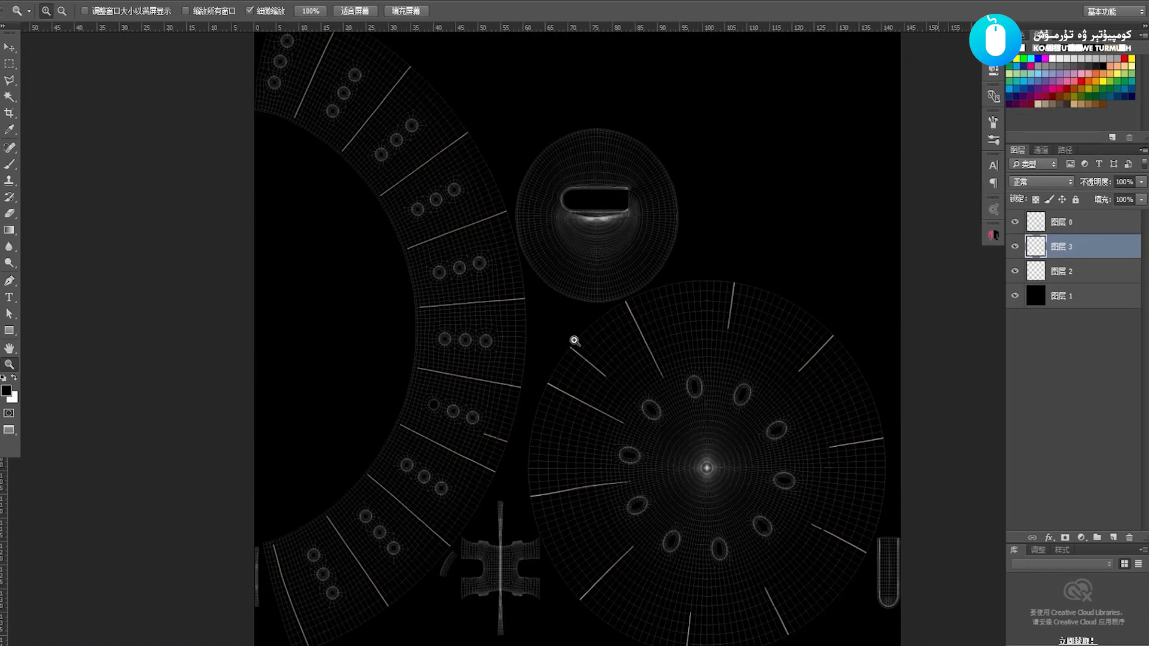
scroll(538, 395, down, 1)
drag(582, 430, 600, 331)
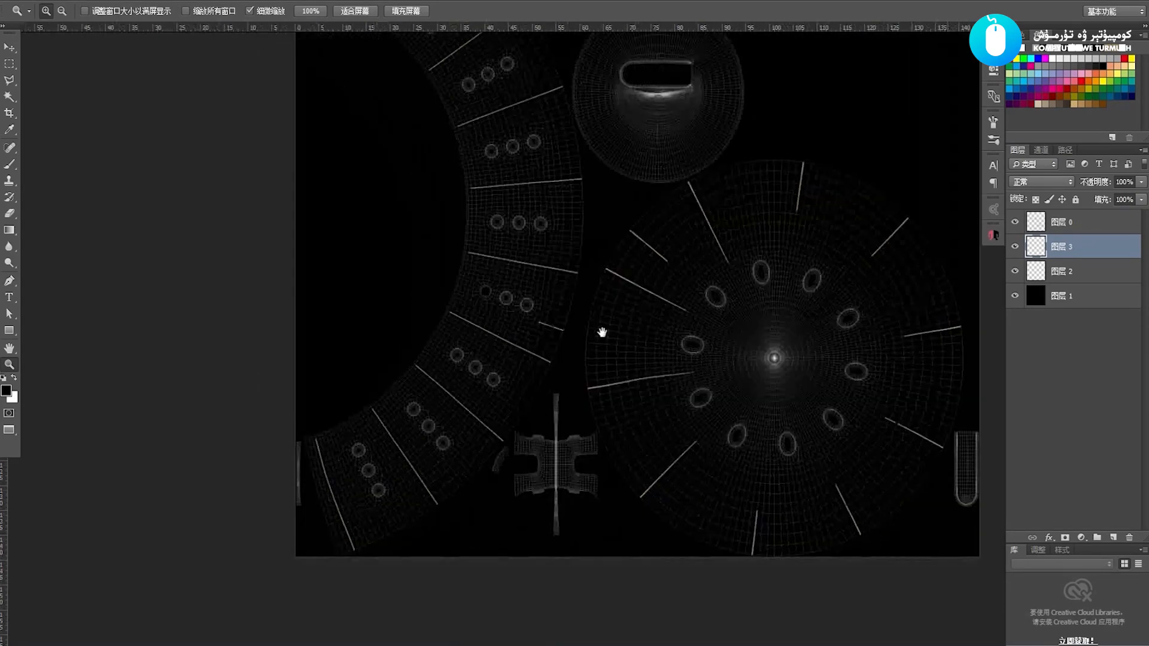
drag(455, 402, 501, 365)
key(p)
drag(435, 205, 370, 188)
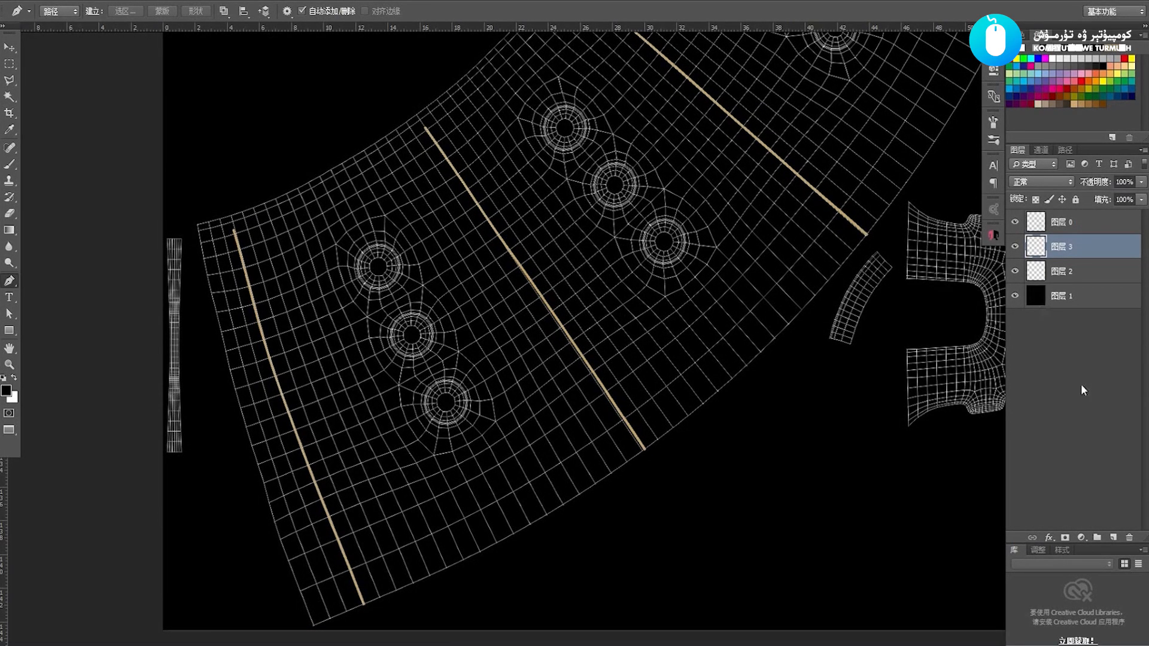
click(1111, 536)
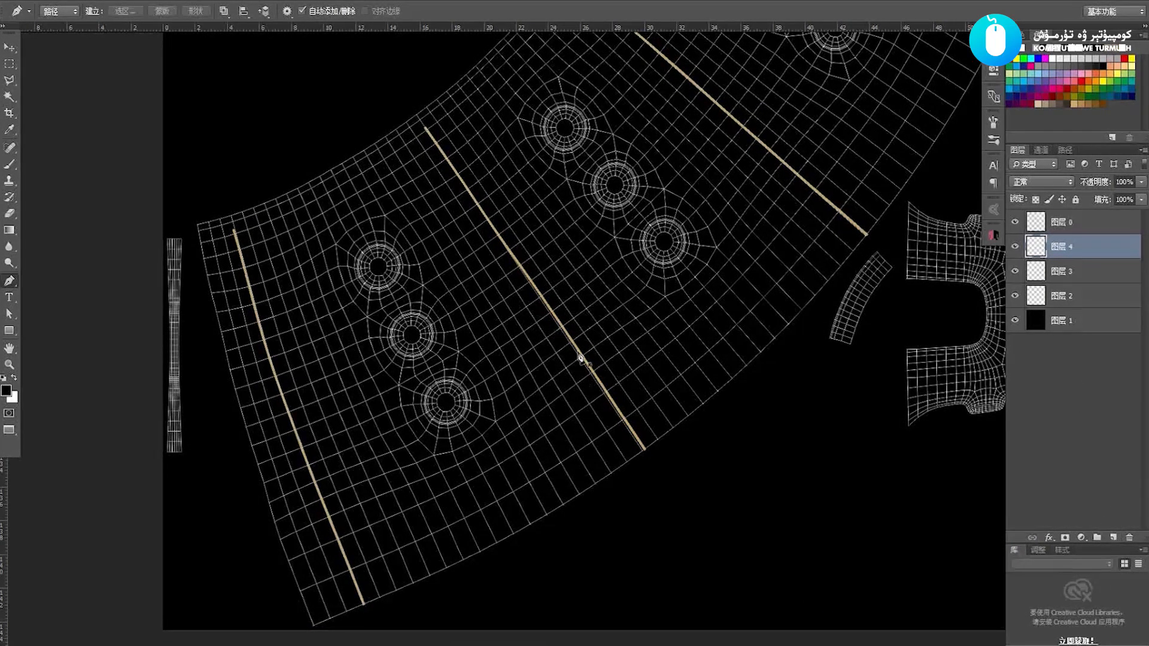
Start a pen path along the strip's second-lowest dividing line and around outside the outer edge to the lowest dividing line
click(414, 112)
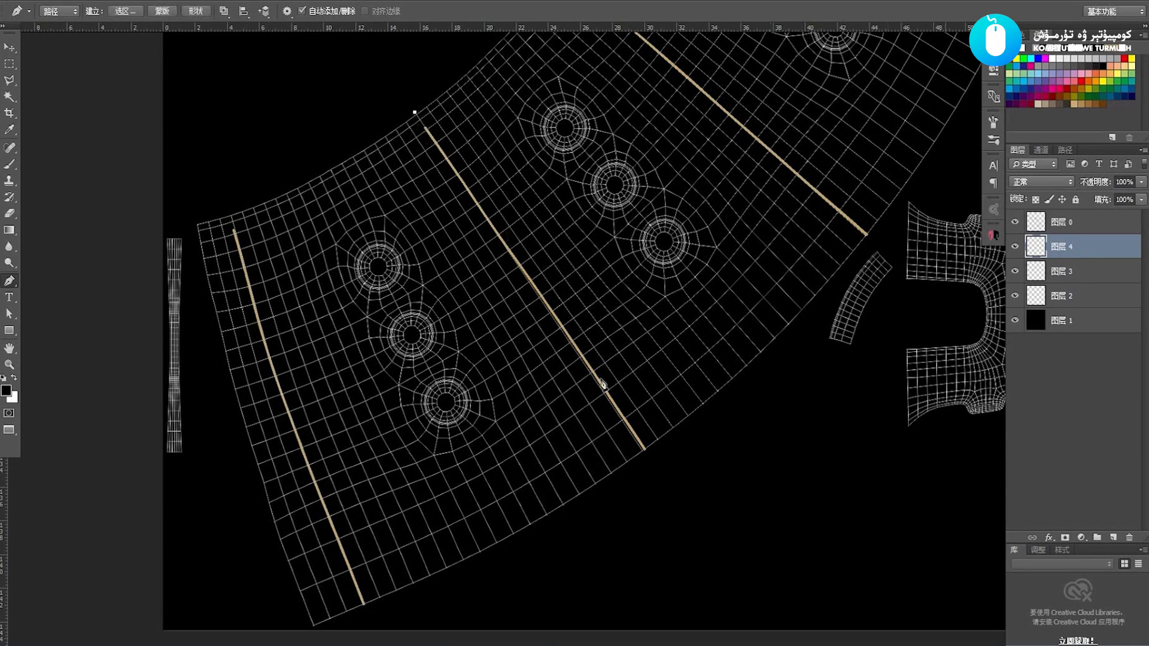
click(648, 455)
click(604, 533)
click(483, 576)
drag(448, 530, 471, 483)
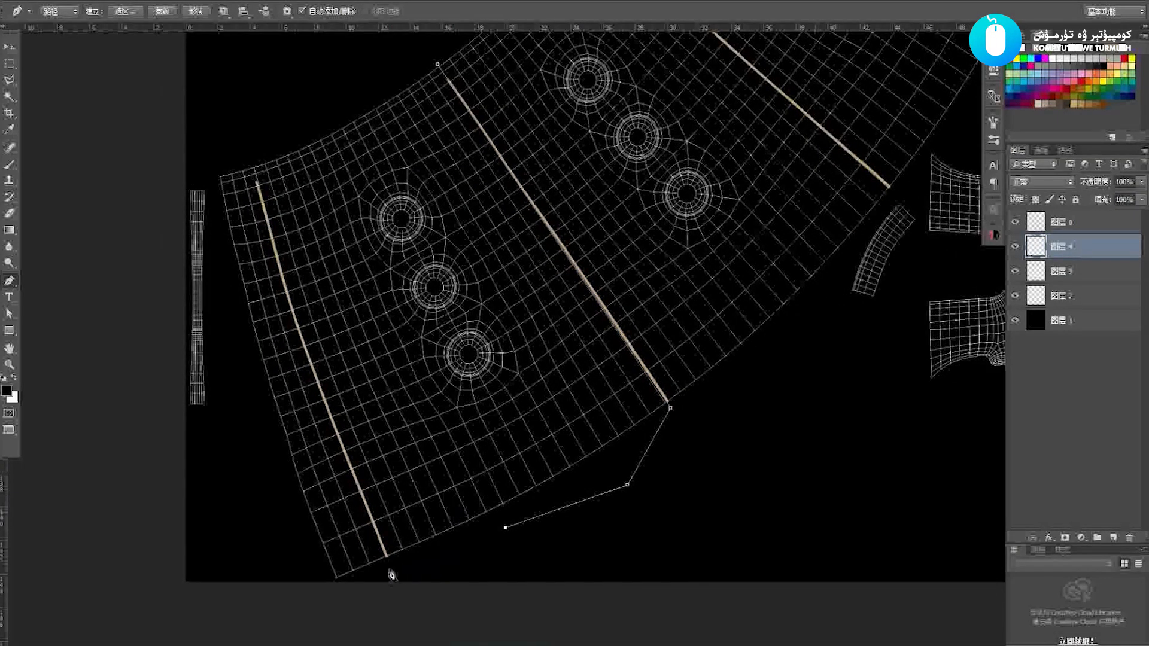
click(390, 567)
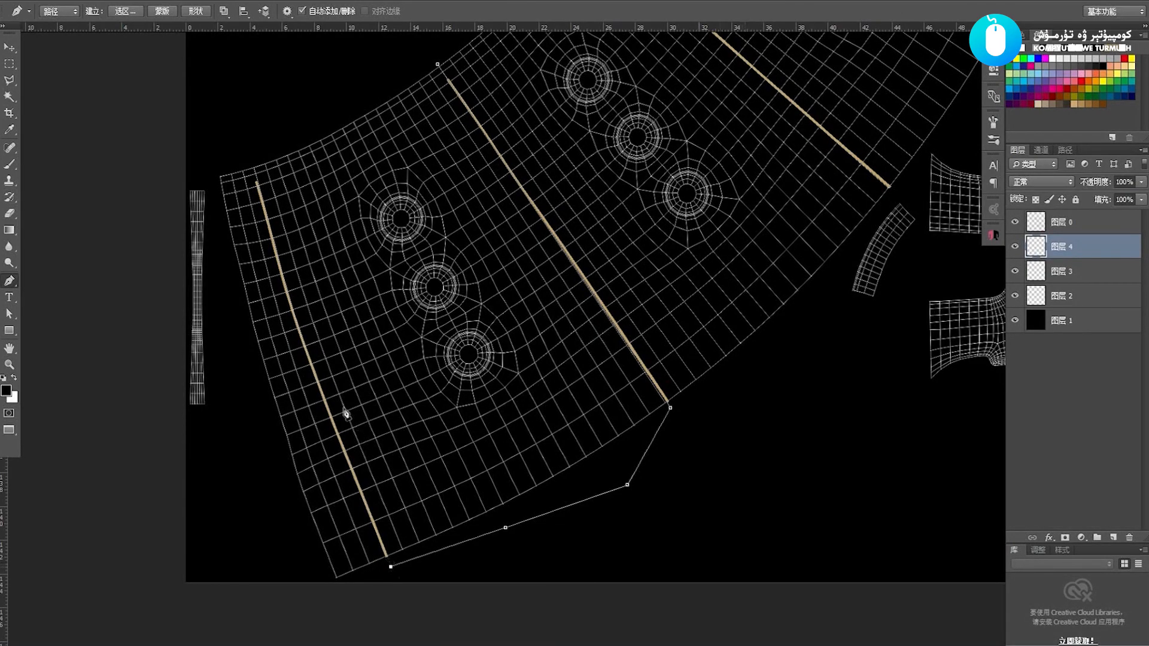
Continue the pen path up the lowest dividing line and close it with a curve outside the strip's inner edge
drag(263, 208, 278, 219)
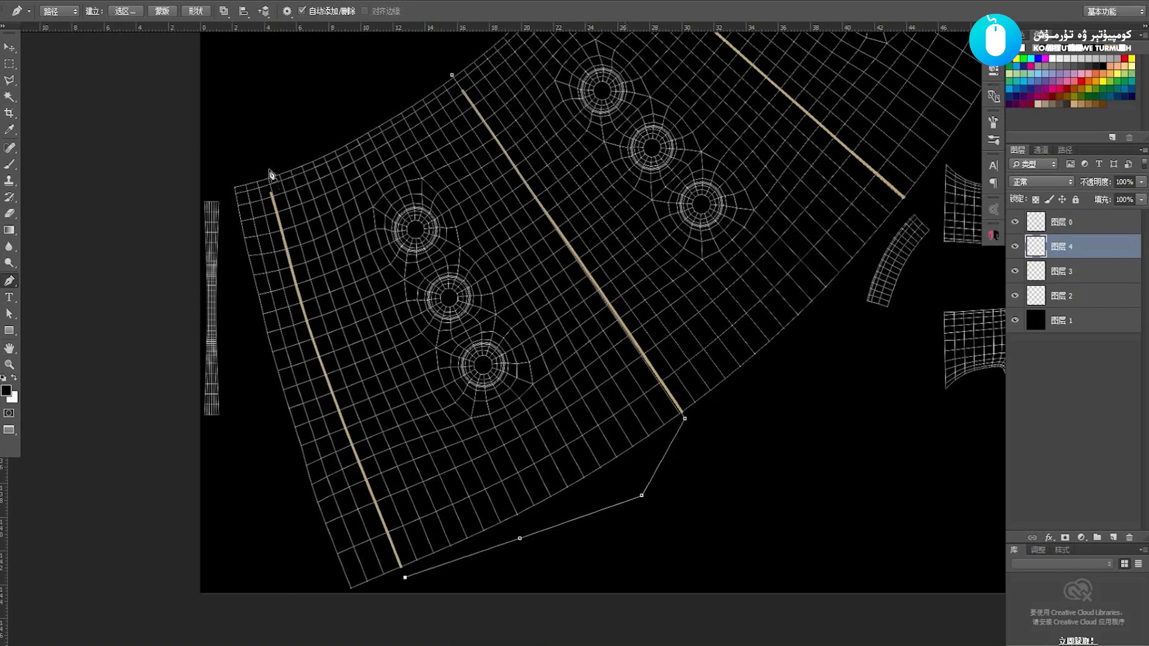
drag(266, 170, 254, 58)
drag(387, 294, 381, 299)
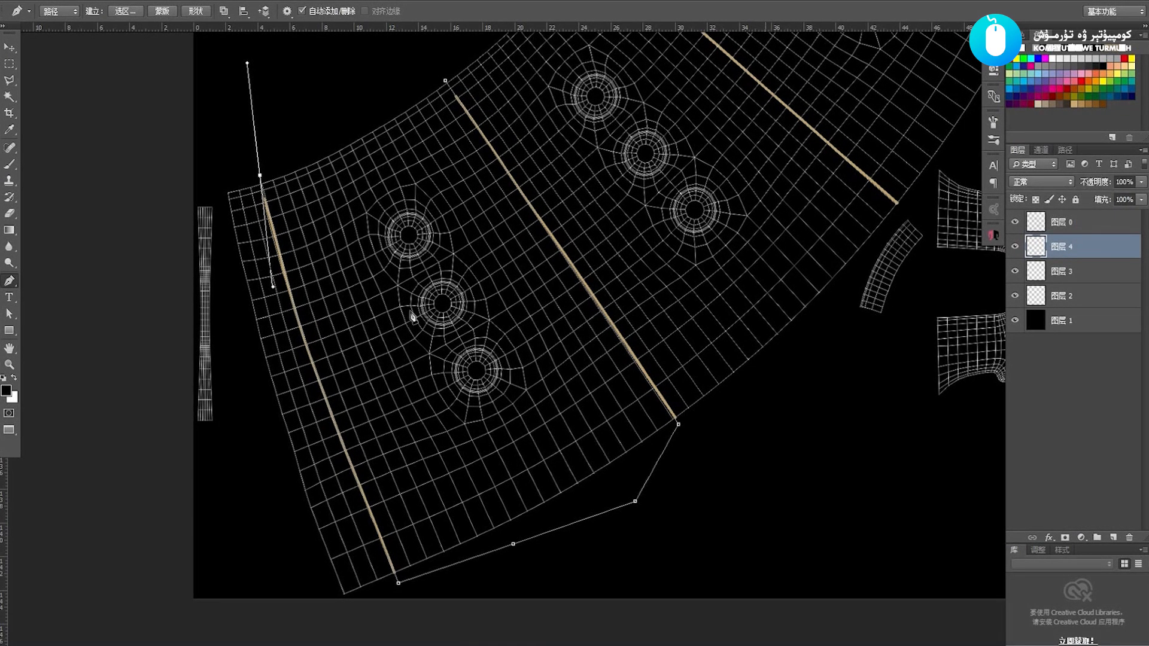
drag(429, 277, 428, 261)
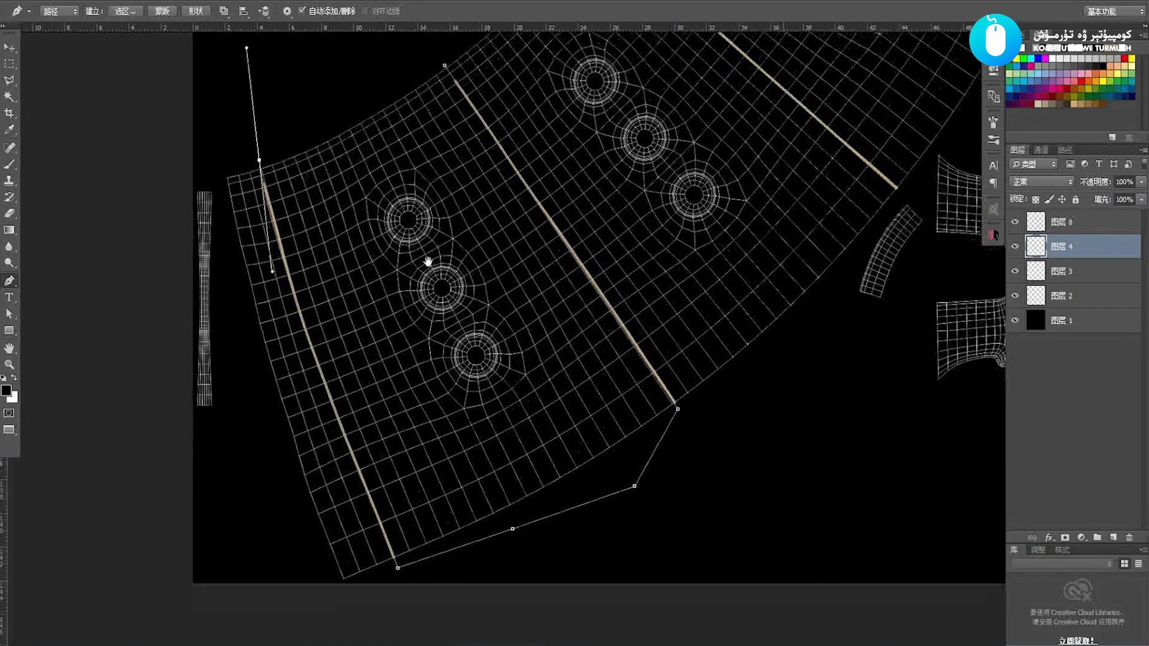
drag(343, 242, 349, 264)
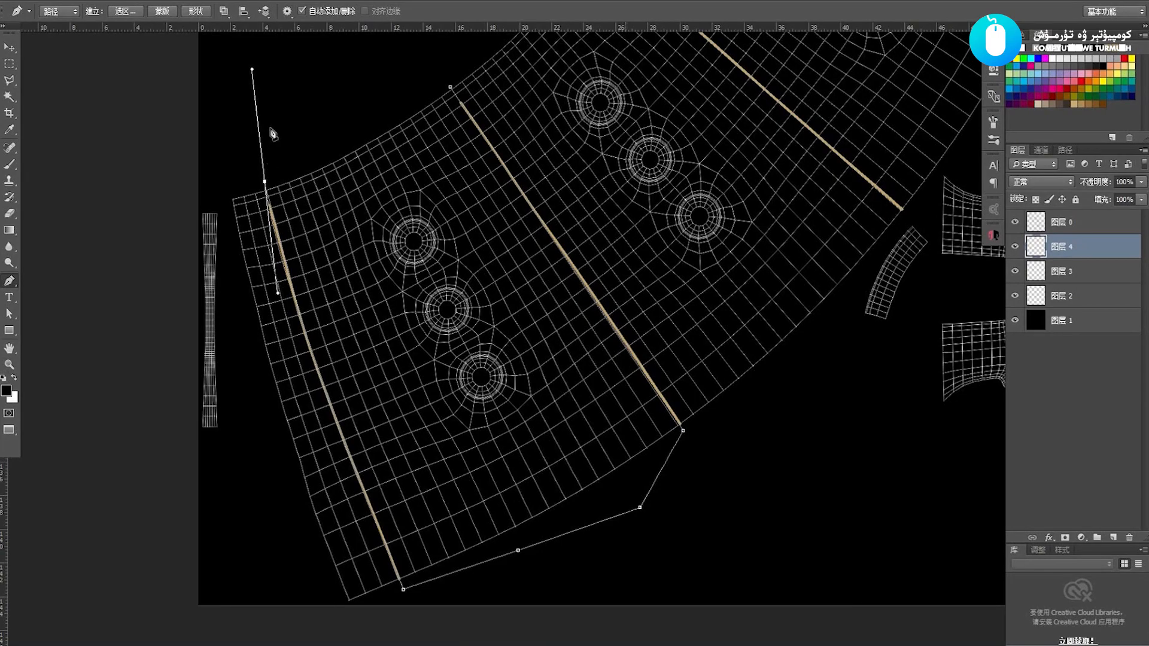
drag(283, 117, 301, 142)
key(ctrl+z)
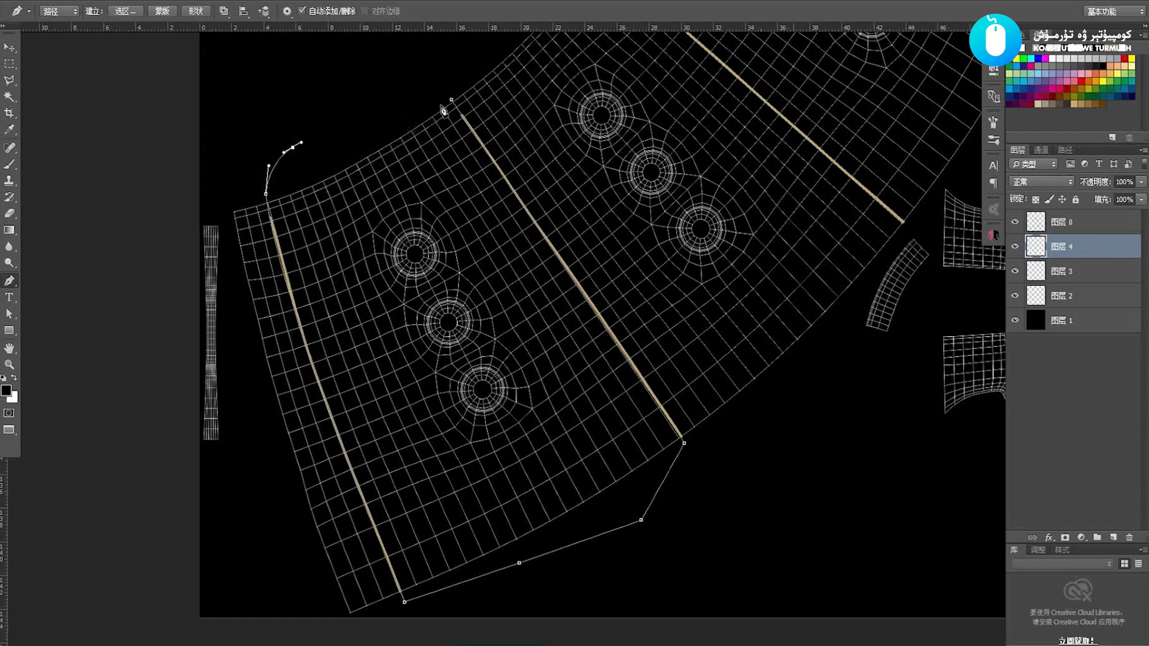
drag(452, 99, 479, 137)
drag(571, 189, 551, 178)
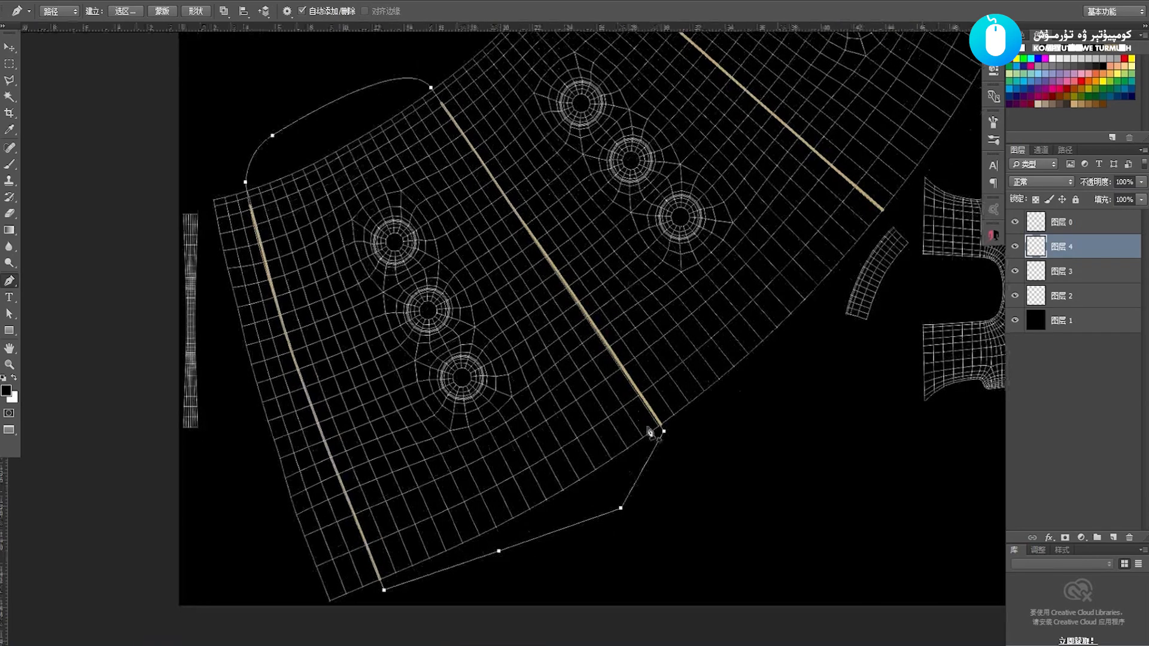
Move the path's outer anchor points farther outside the strip's outer edge using Direct Selection
key(a)
drag(610, 495, 683, 508)
drag(537, 497, 428, 574)
drag(600, 376, 585, 461)
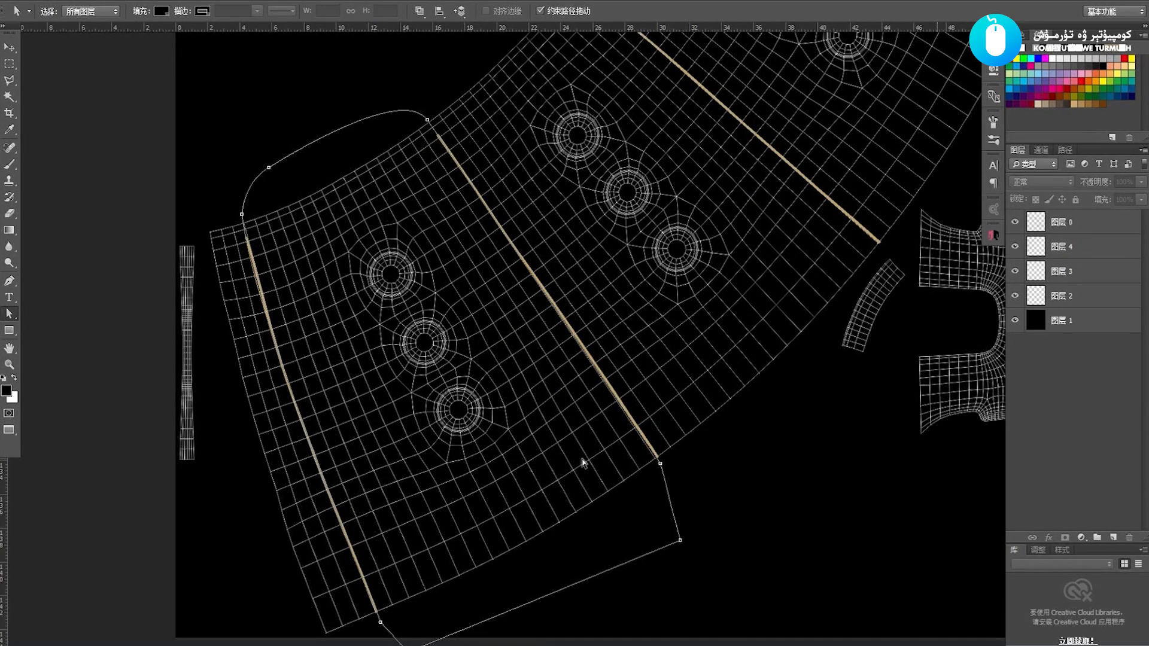
Convert the closed panel path to a selection with the whole UV layout in view, and deselect it
key(m)
key(z)
drag(757, 365, 725, 340)
drag(624, 350, 460, 431)
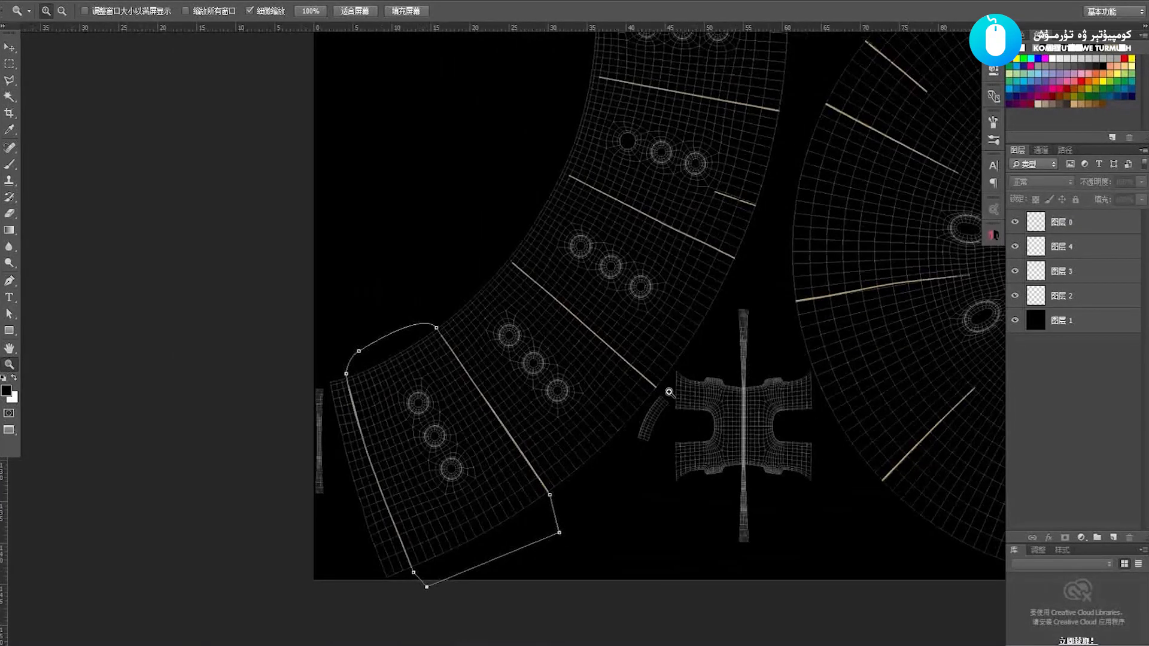
drag(671, 393, 632, 377)
drag(683, 342, 543, 397)
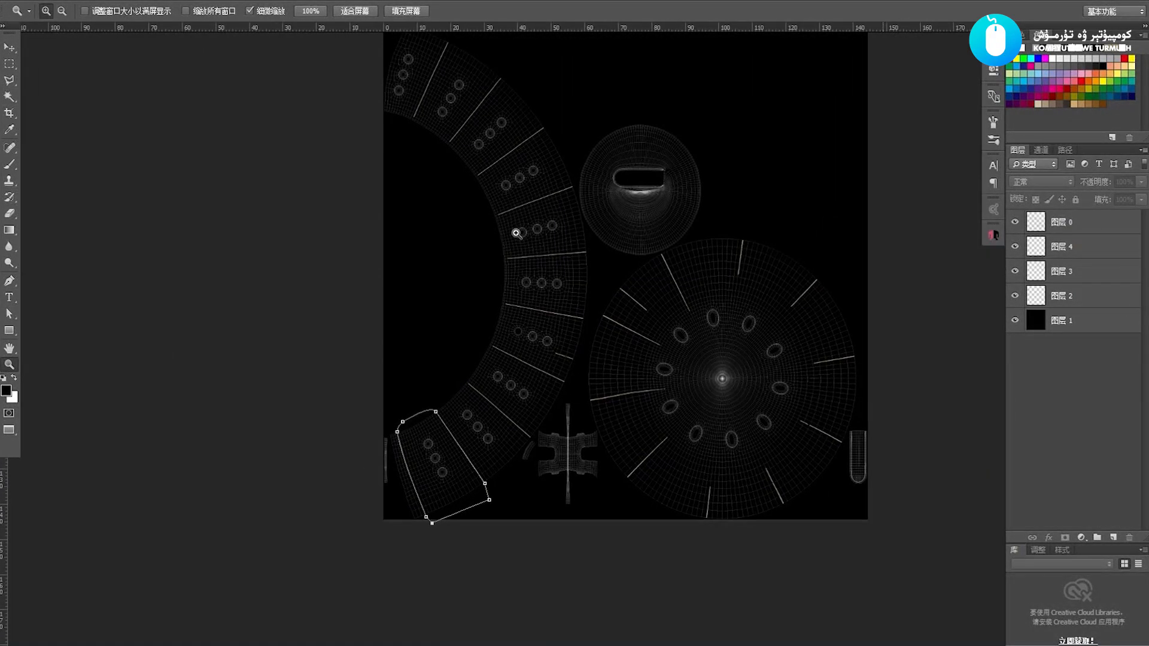
scroll(610, 352, down, 1)
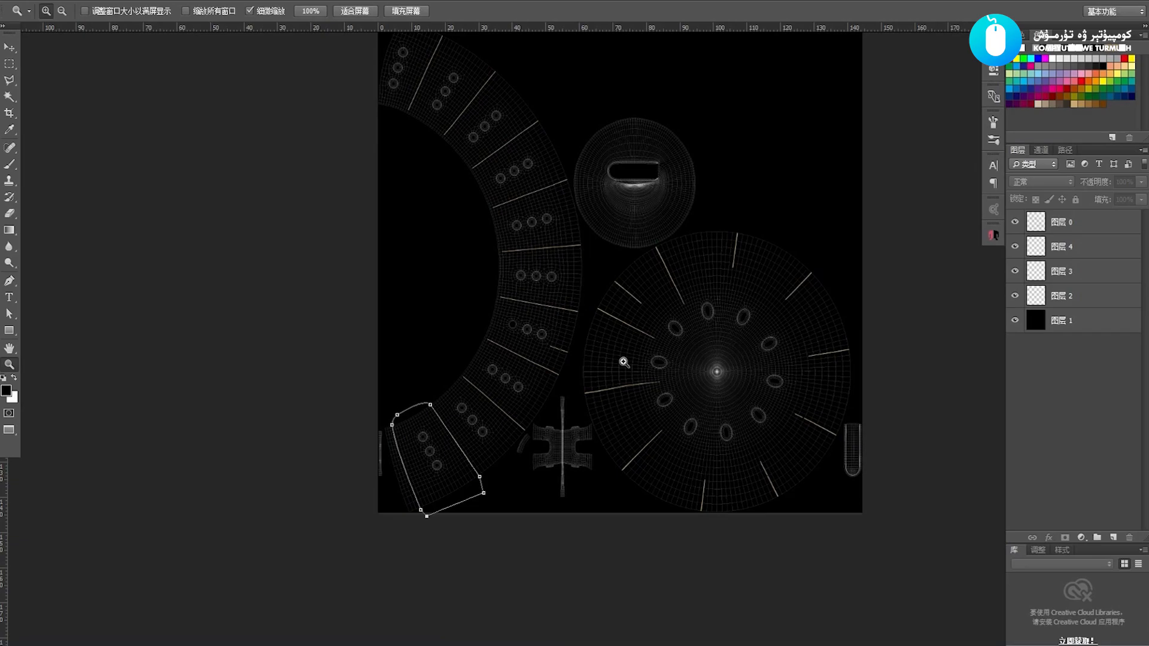
key(ctrl+Return)
key(v)
key(ctrl+d)
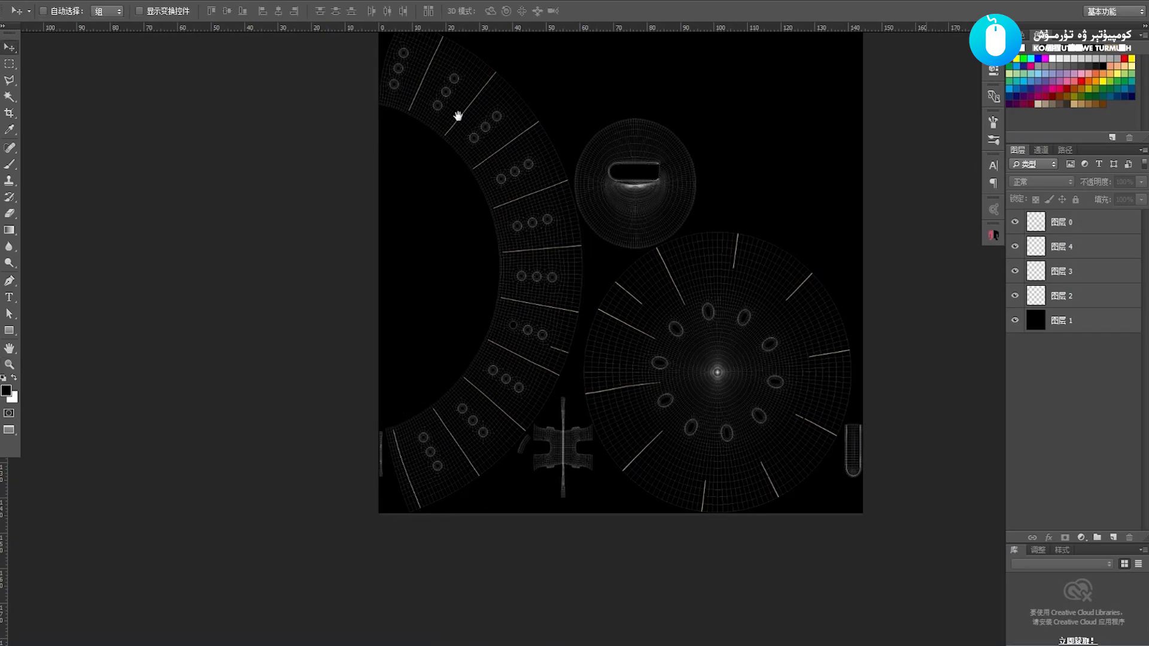
drag(572, 293, 562, 303)
drag(634, 327, 636, 320)
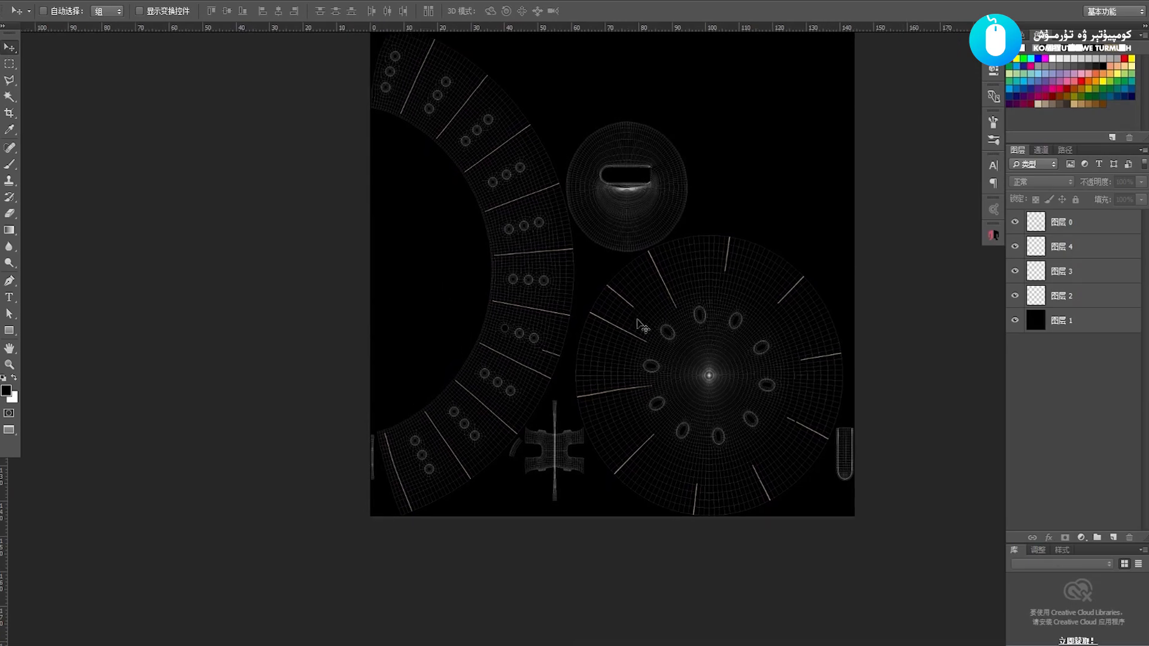
click(8, 392)
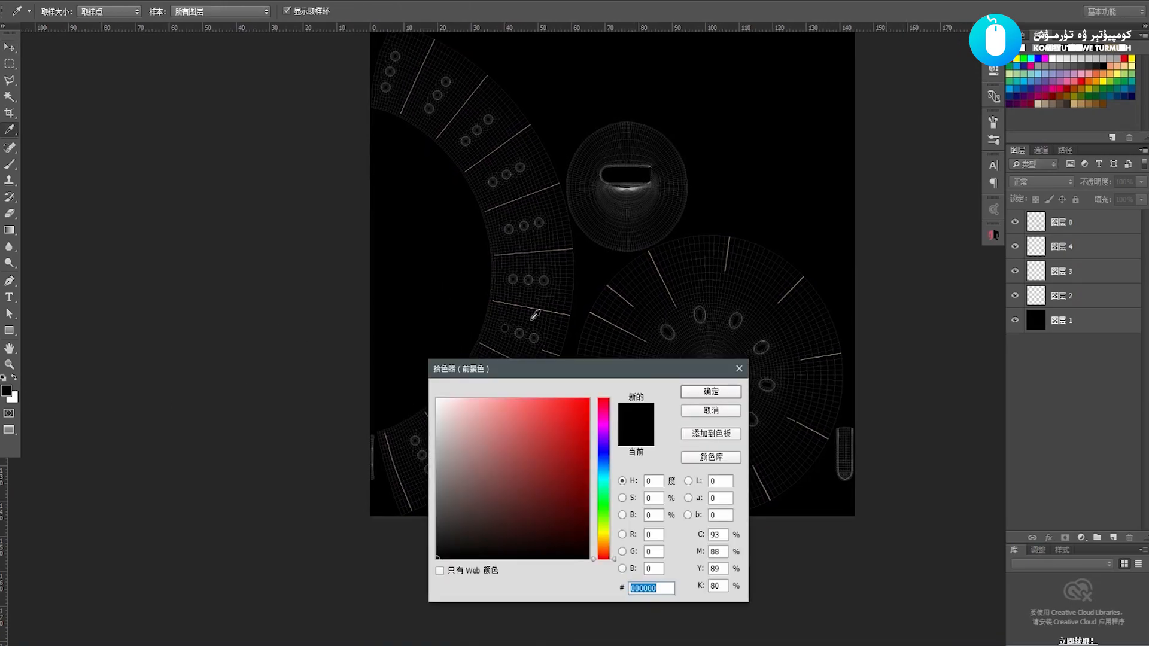
click(604, 537)
drag(605, 541, 605, 543)
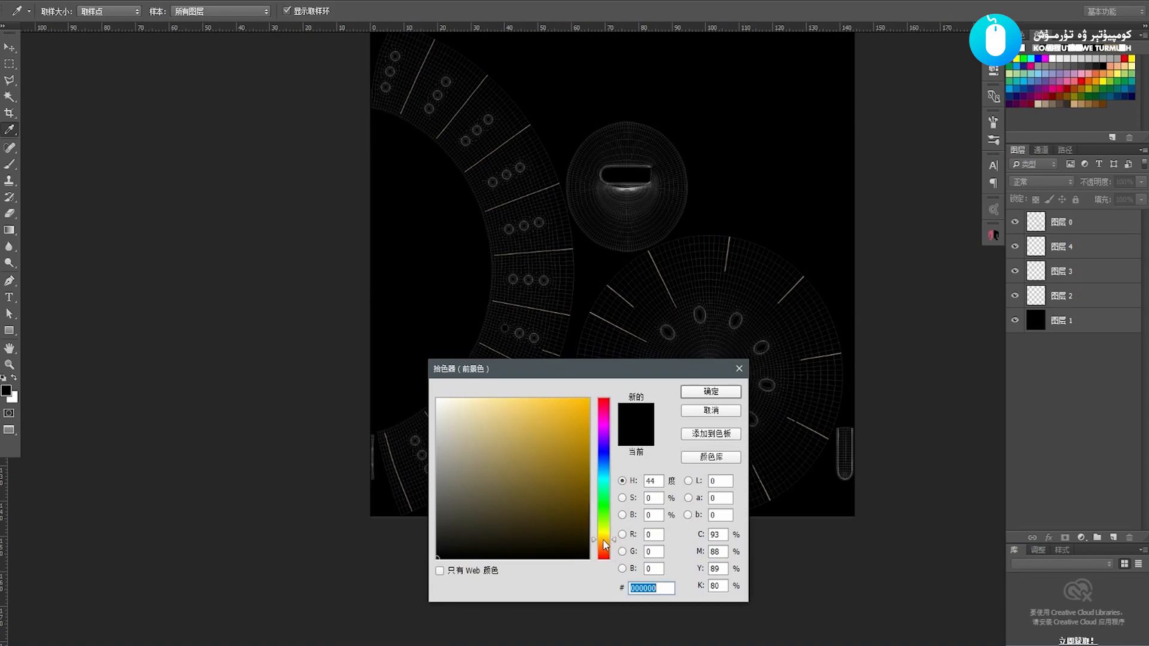
click(711, 413)
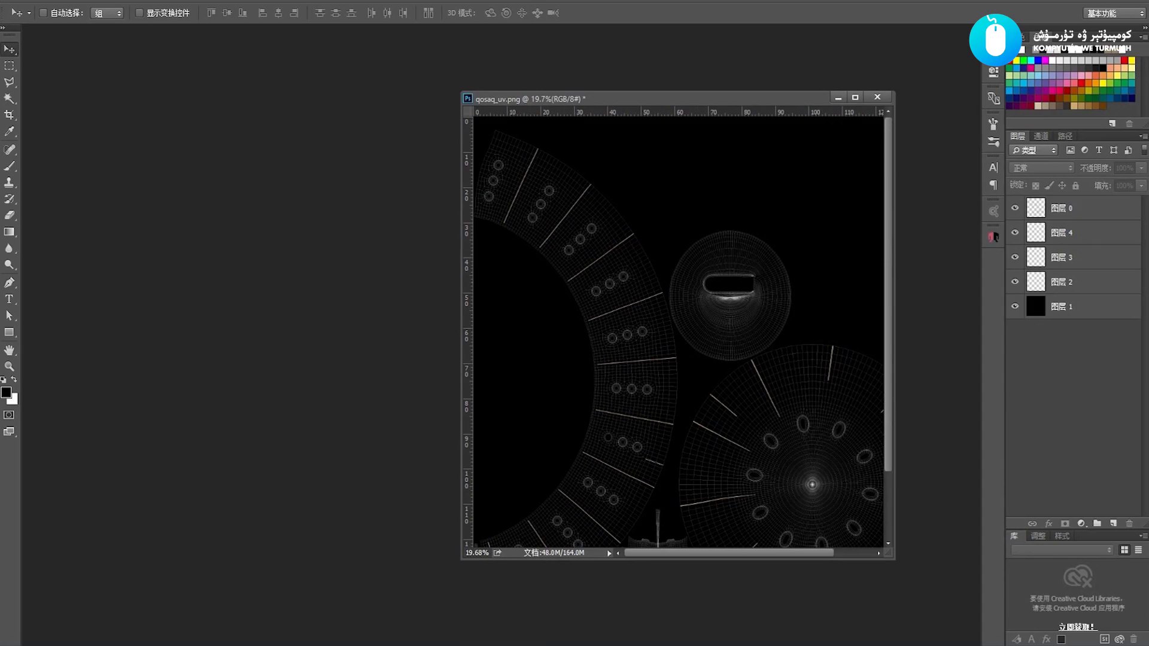
Bring up the reference photo IMG_9756_0.jpg and sample its yellow wood panel as the foreground colour
drag(441, 336, 324, 376)
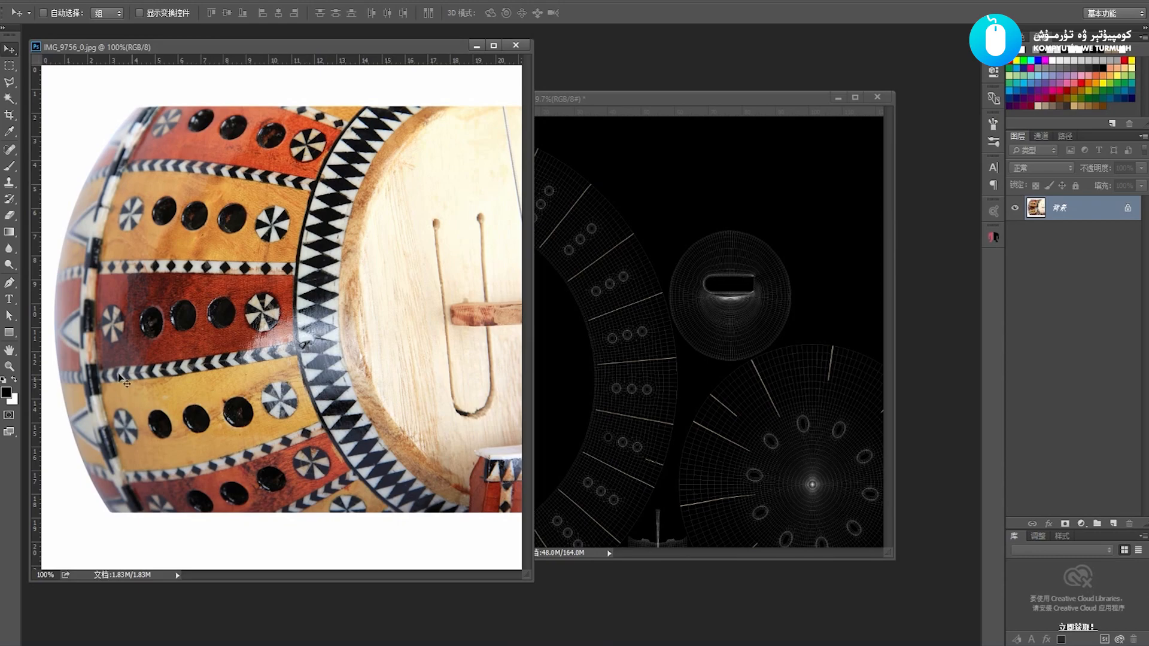
click(6, 392)
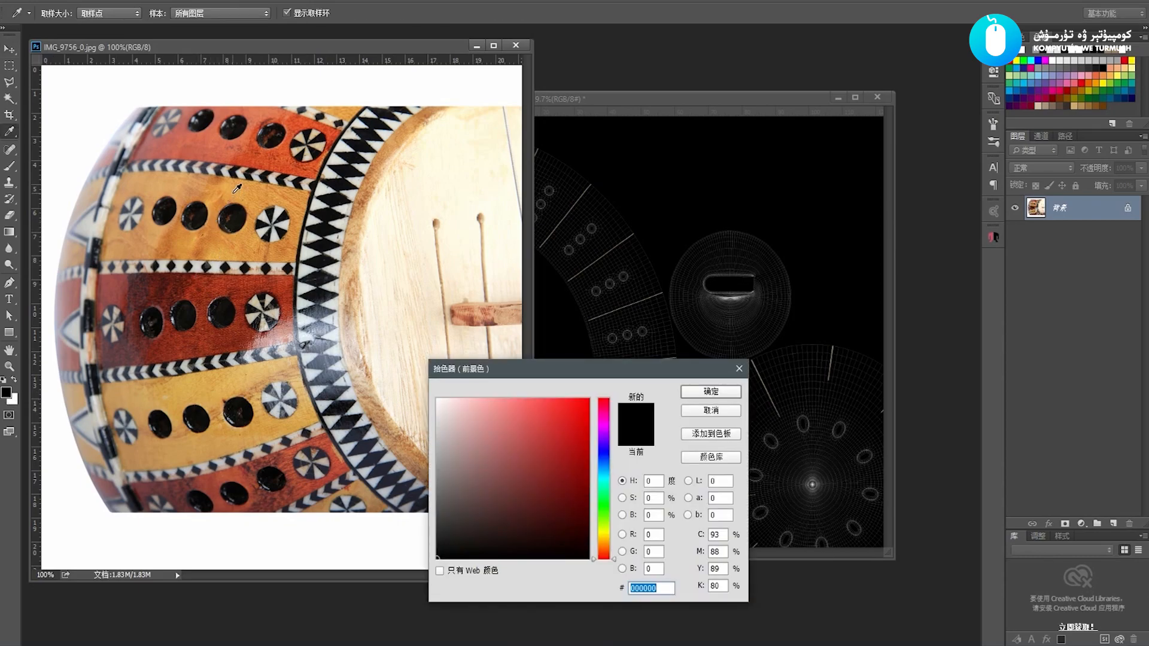
click(258, 244)
key(Return)
key(v)
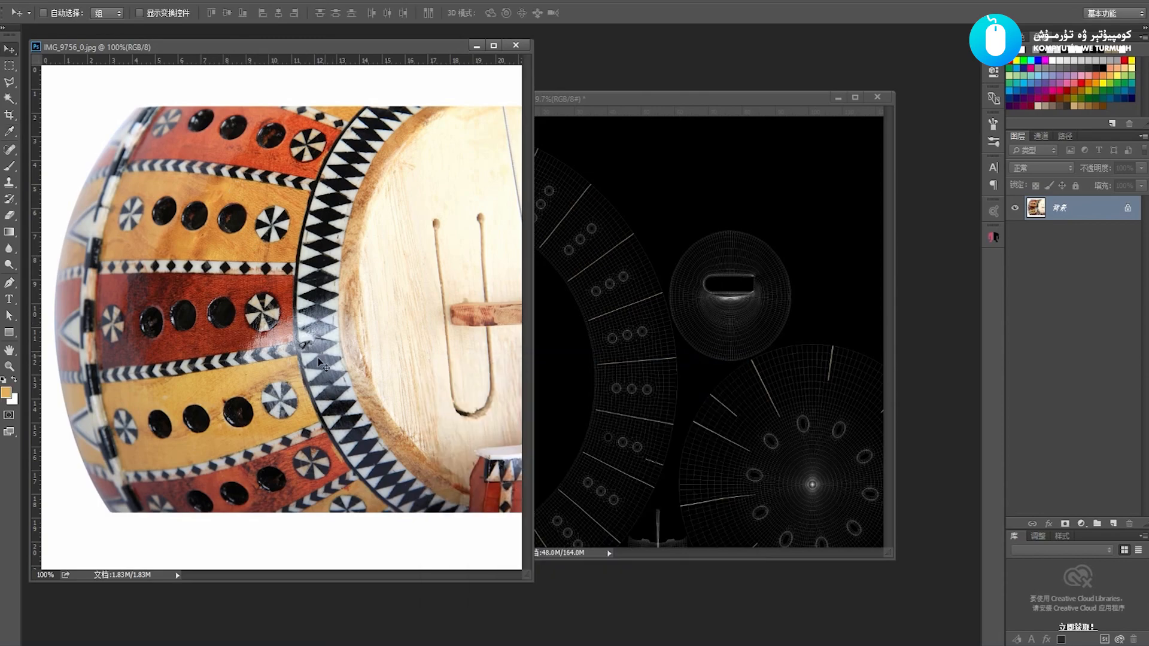
Sample the photo's dark red panel (932d17) as the background colour, close the photo and show qosaq_uv.png in full-screen mode
click(13, 400)
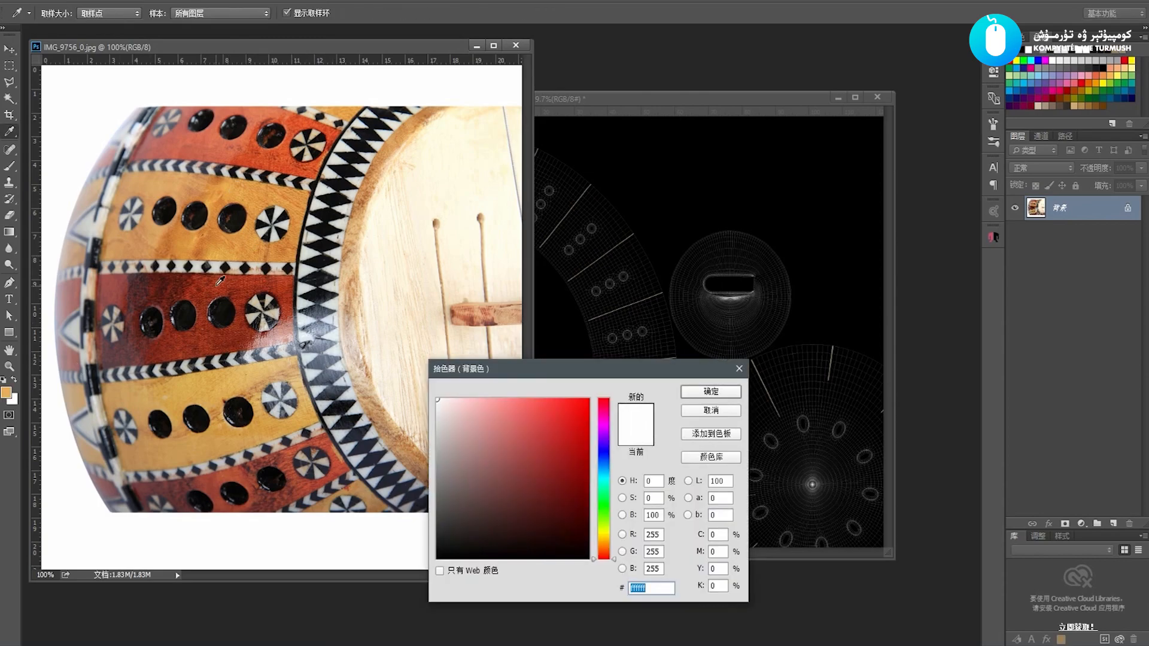
click(213, 286)
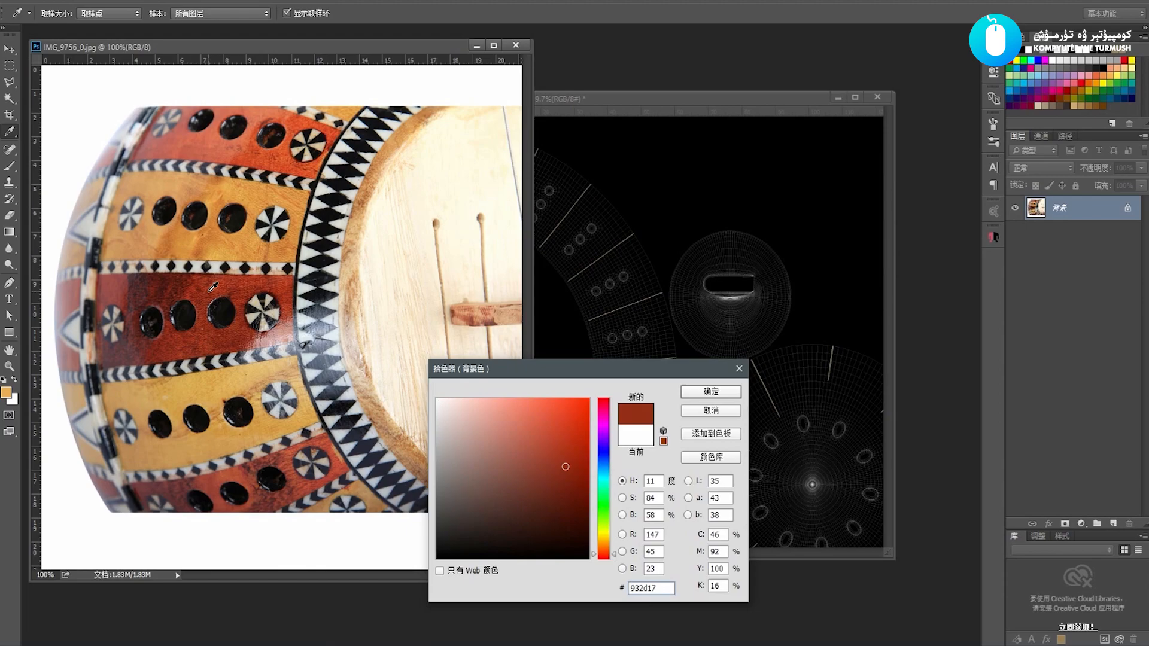
key(Return)
click(516, 45)
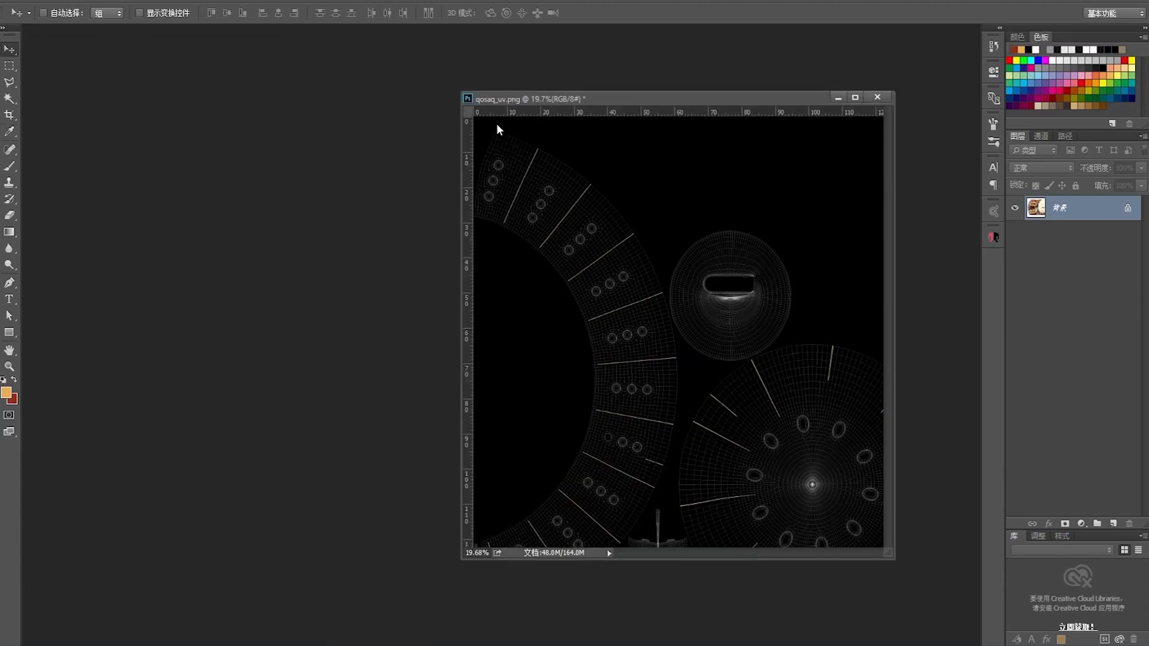
key(f)
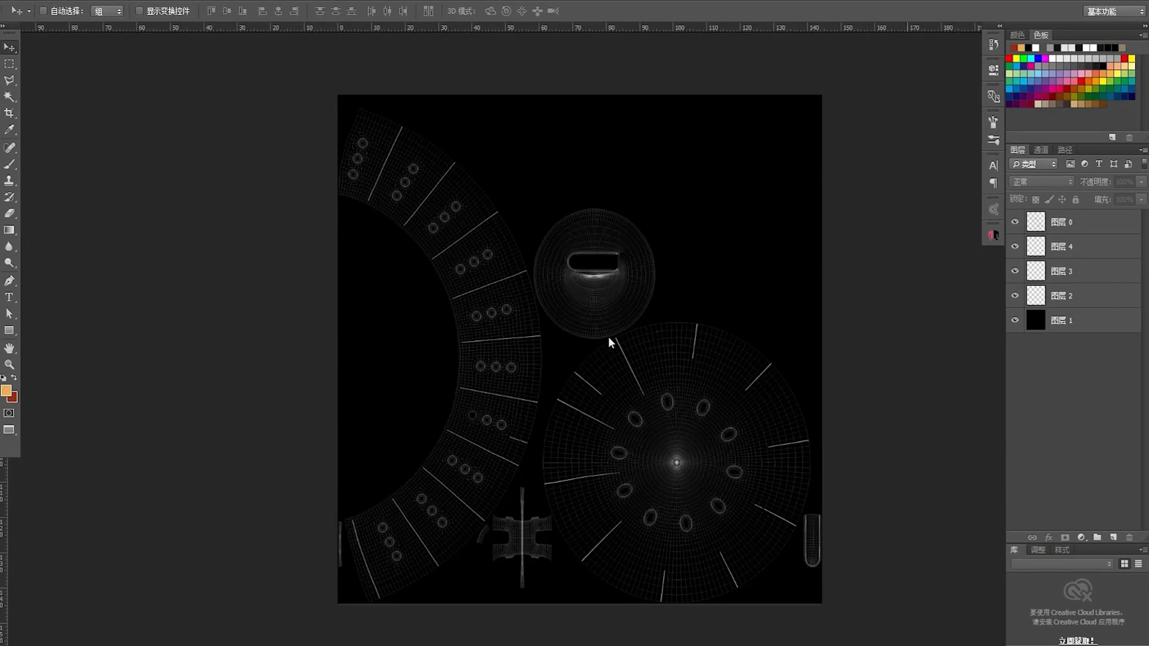
Draw a 1046 px circle with no fill and a 3 pt stroke around the round UV piece with the Ellipse tool
key(z)
drag(618, 346, 629, 375)
drag(610, 349, 623, 278)
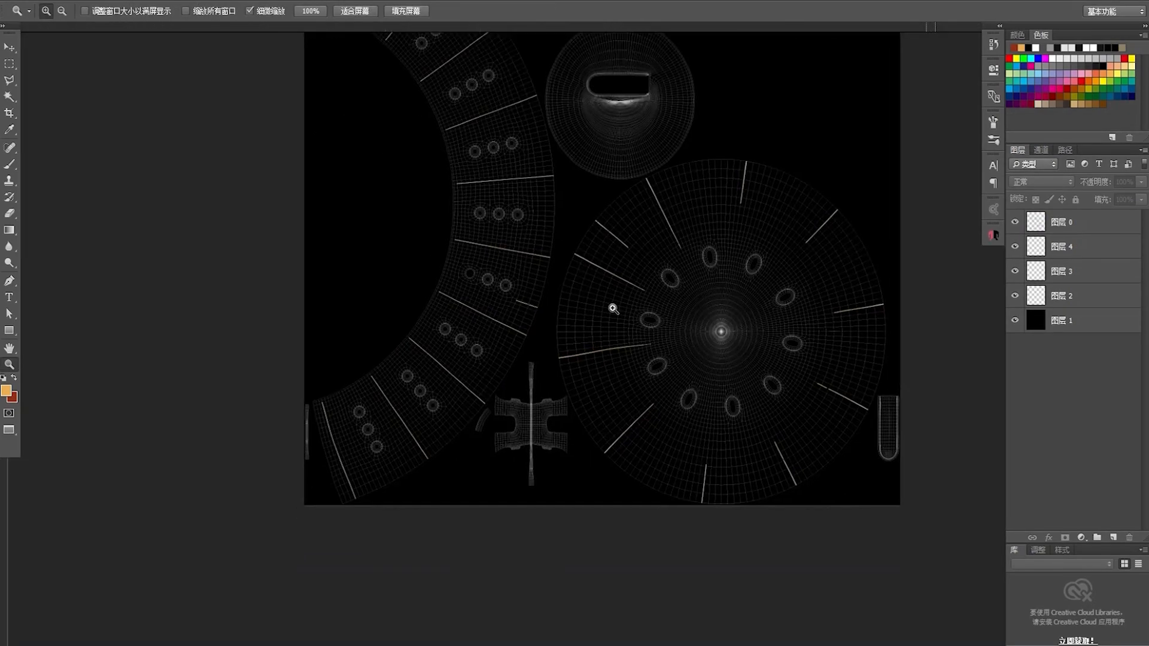
drag(617, 354, 605, 499)
drag(635, 190, 667, 215)
drag(616, 311, 615, 309)
drag(598, 359, 619, 370)
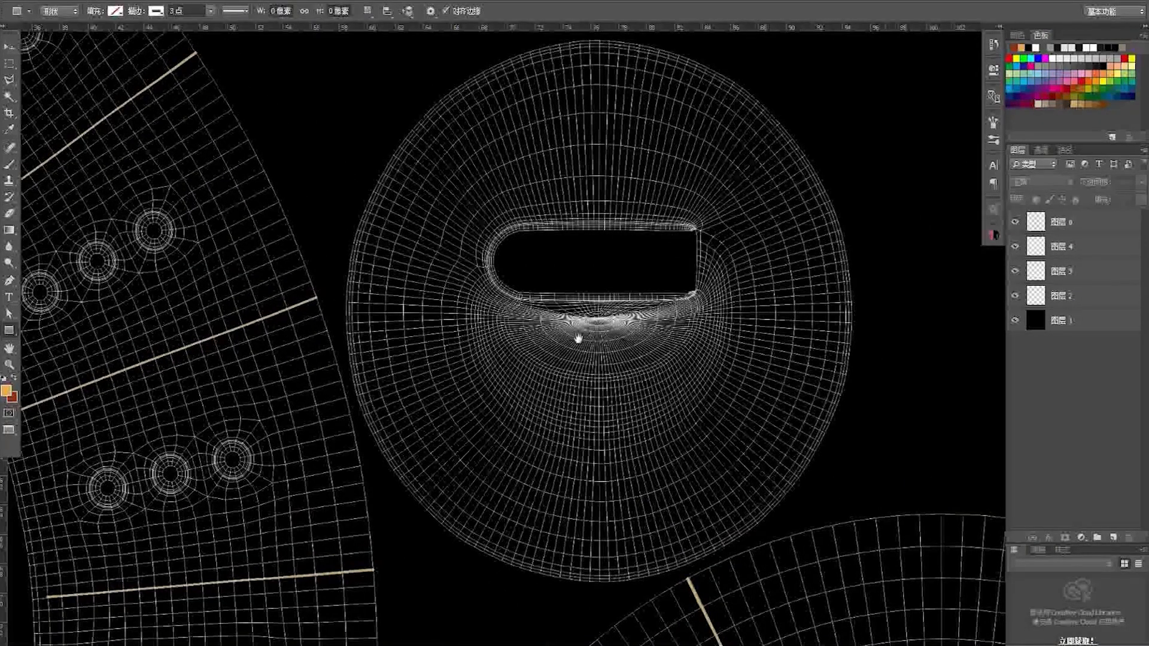
drag(577, 337, 581, 329)
right_click(8, 333)
click(7, 332)
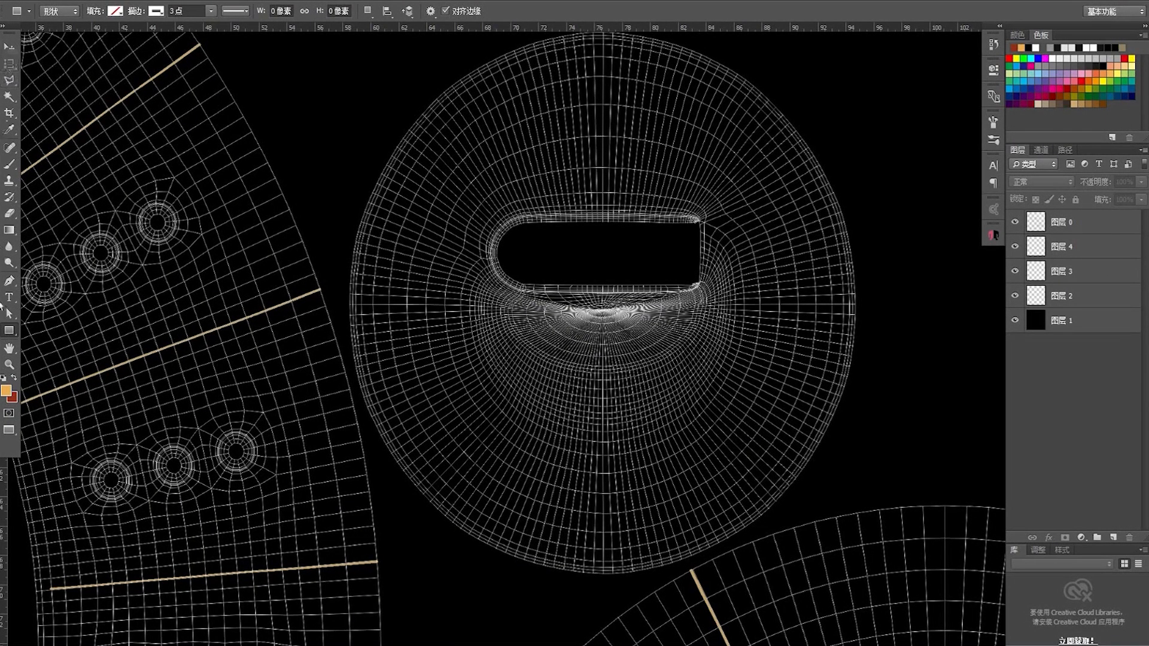
right_click(9, 330)
click(66, 356)
click(611, 319)
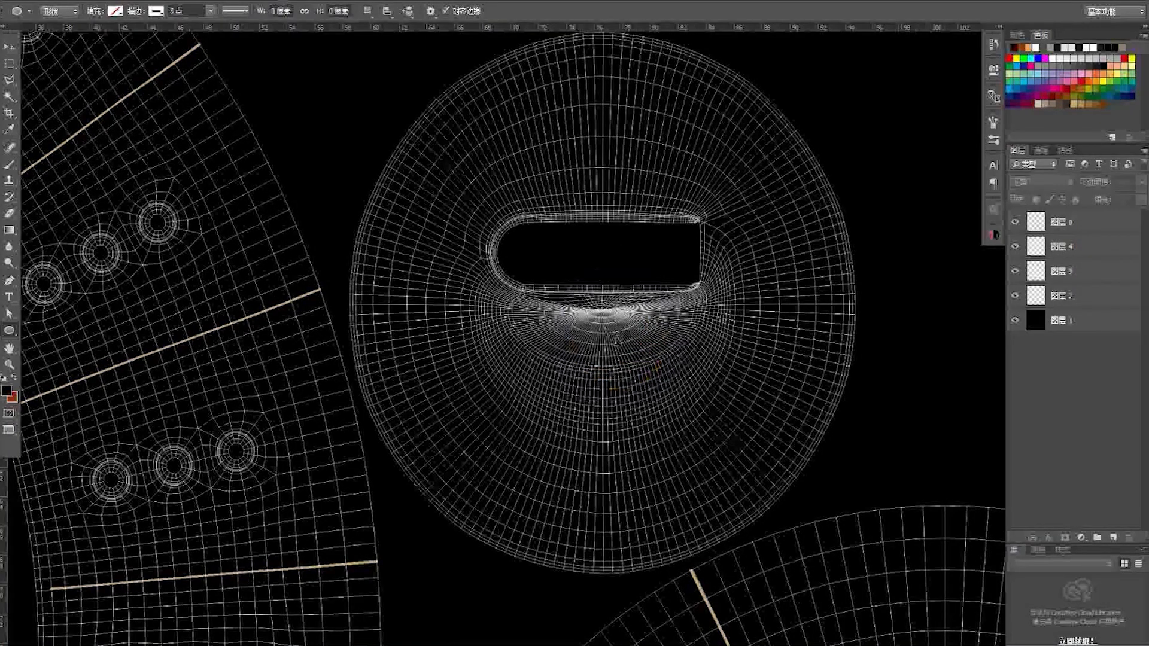
click(611, 319)
alt+drag(607, 323, 860, 604)
Move the circle up over the round UV piece to Y 921 px and turn off its stroke
key(a)
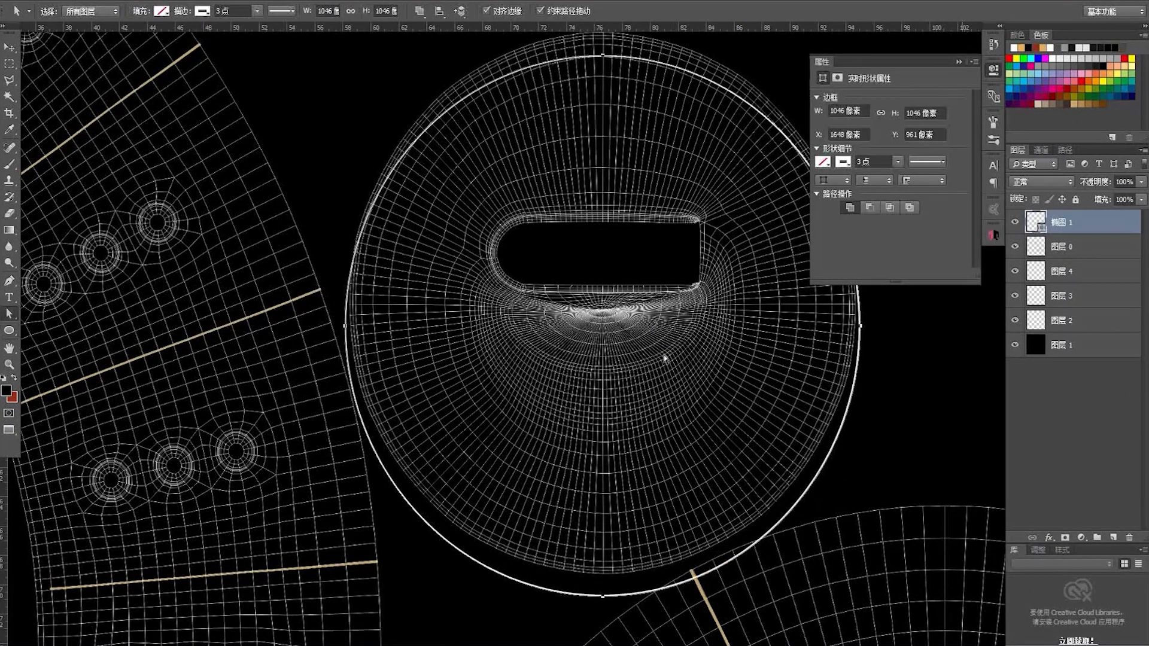
mouse_move(663, 358)
mouse_down()
mouse_move(658, 343)
mouse_move(661, 354)
mouse_up()
drag(625, 345, 554, 352)
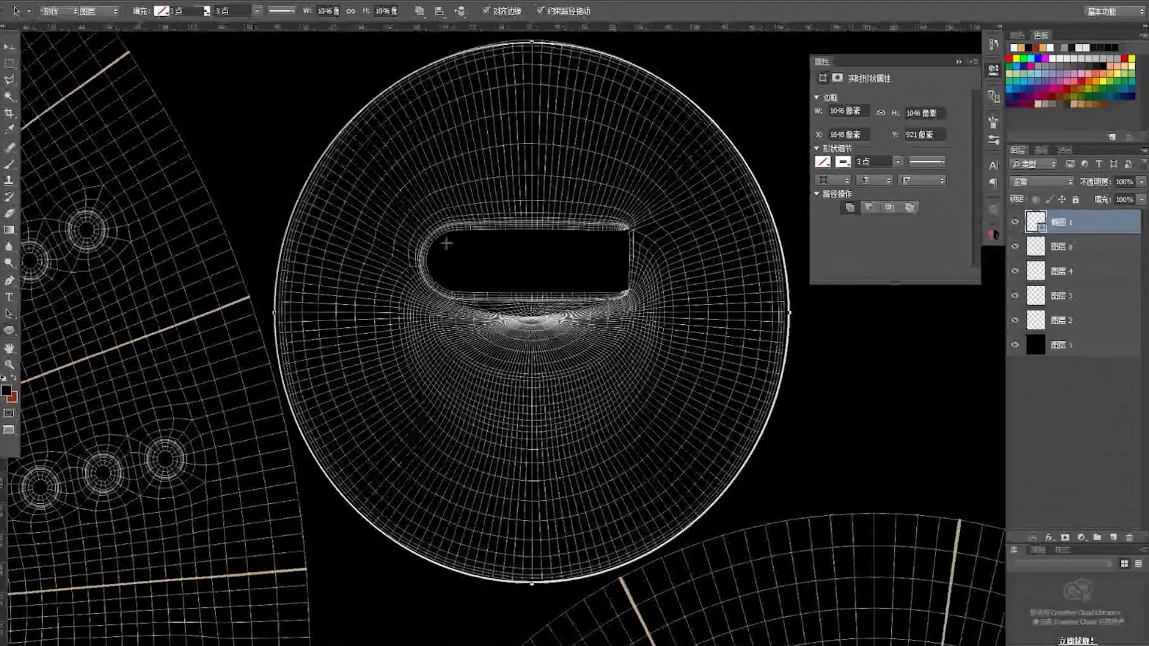
key(u)
click(115, 11)
click(128, 35)
drag(502, 240, 429, 263)
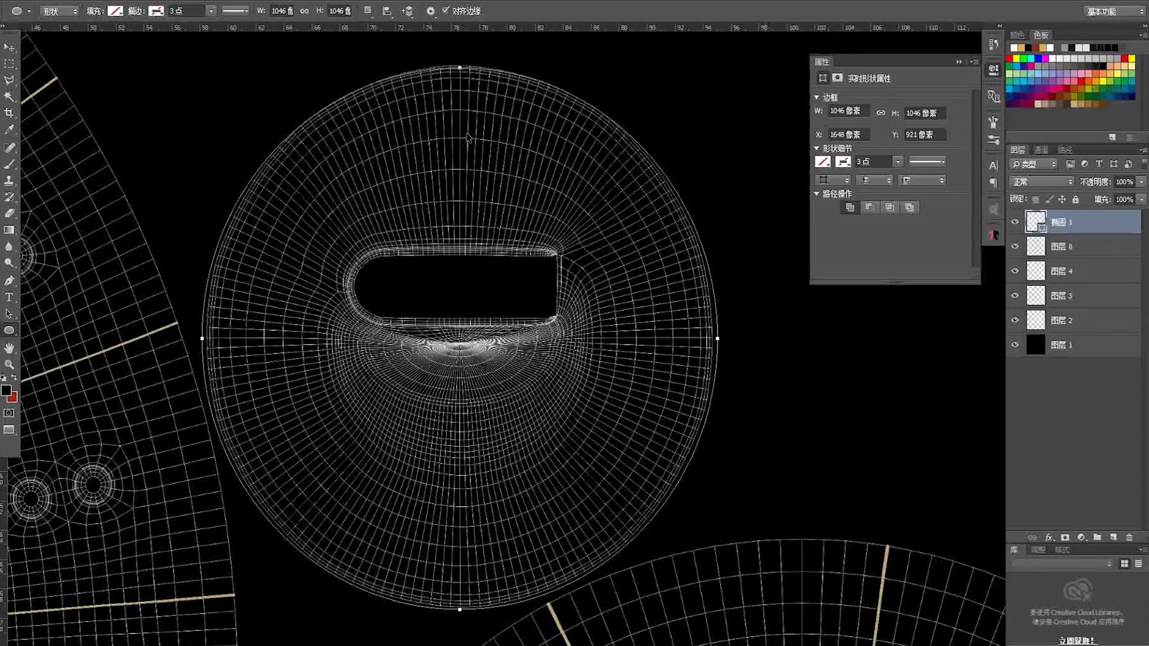
Stretch the circle vertically with Free Transform to 1046 × 1064 px so it encloses the round UV piece
key(ctrl+t)
drag(459, 63, 459, 57)
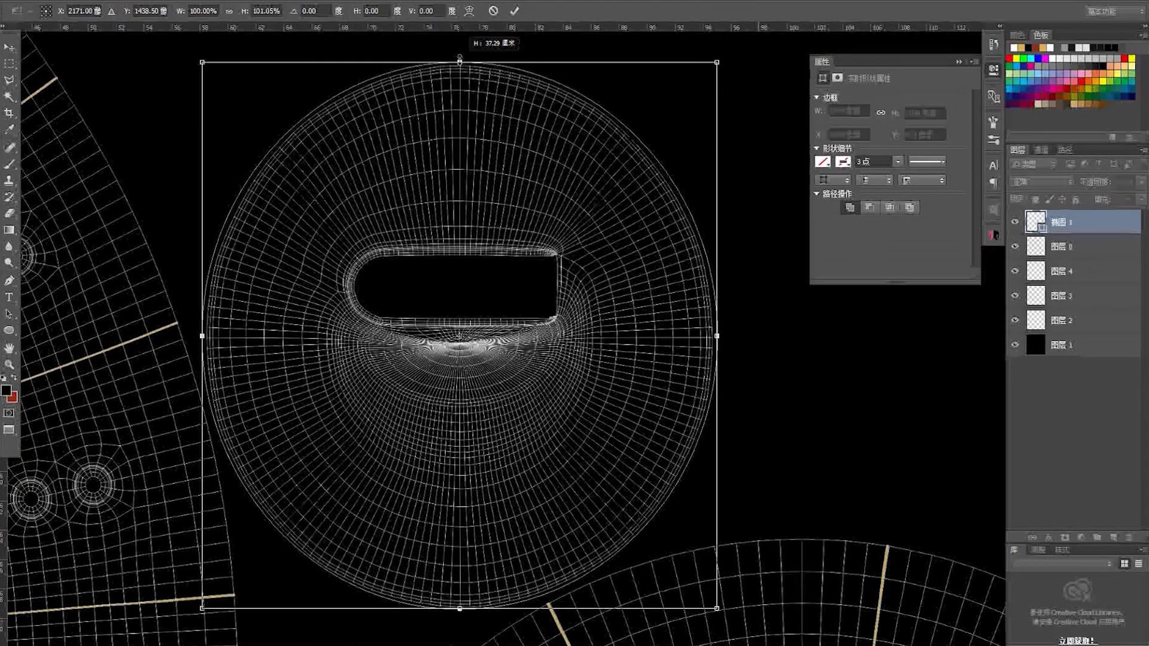
drag(501, 308, 508, 289)
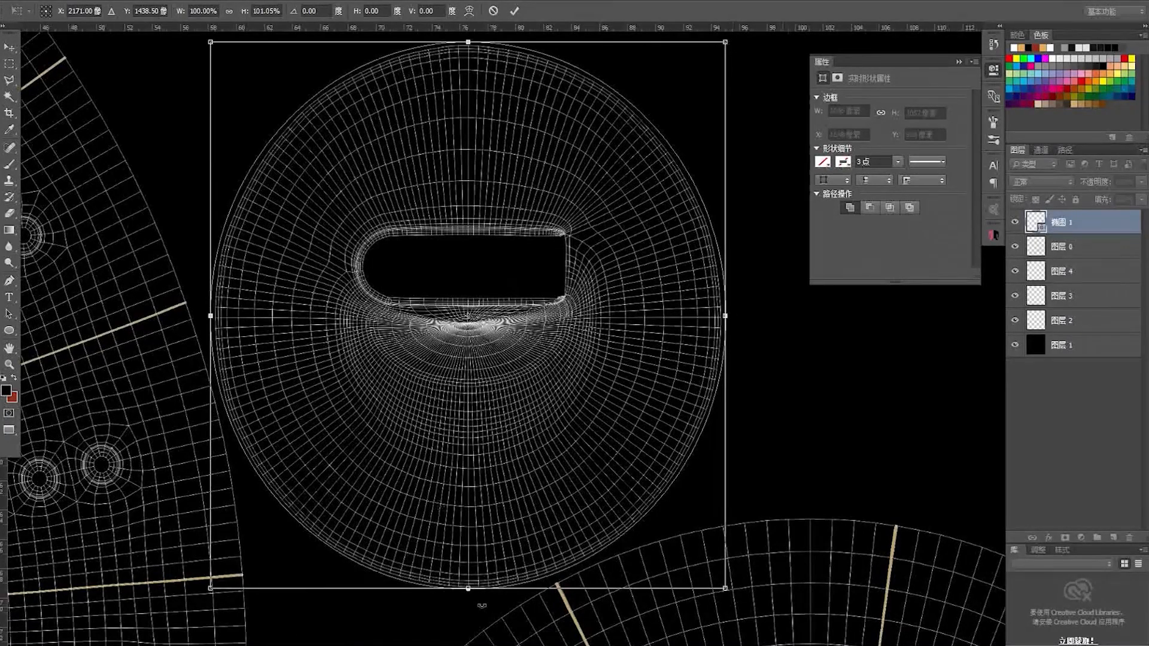
drag(467, 588, 468, 592)
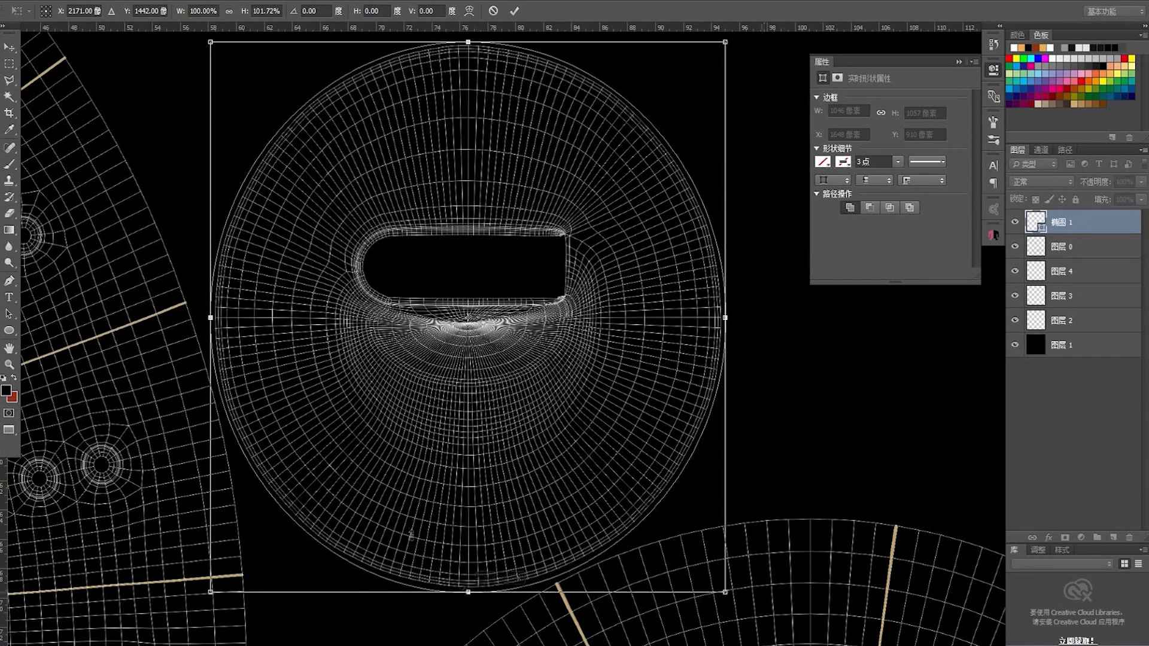
key(Return)
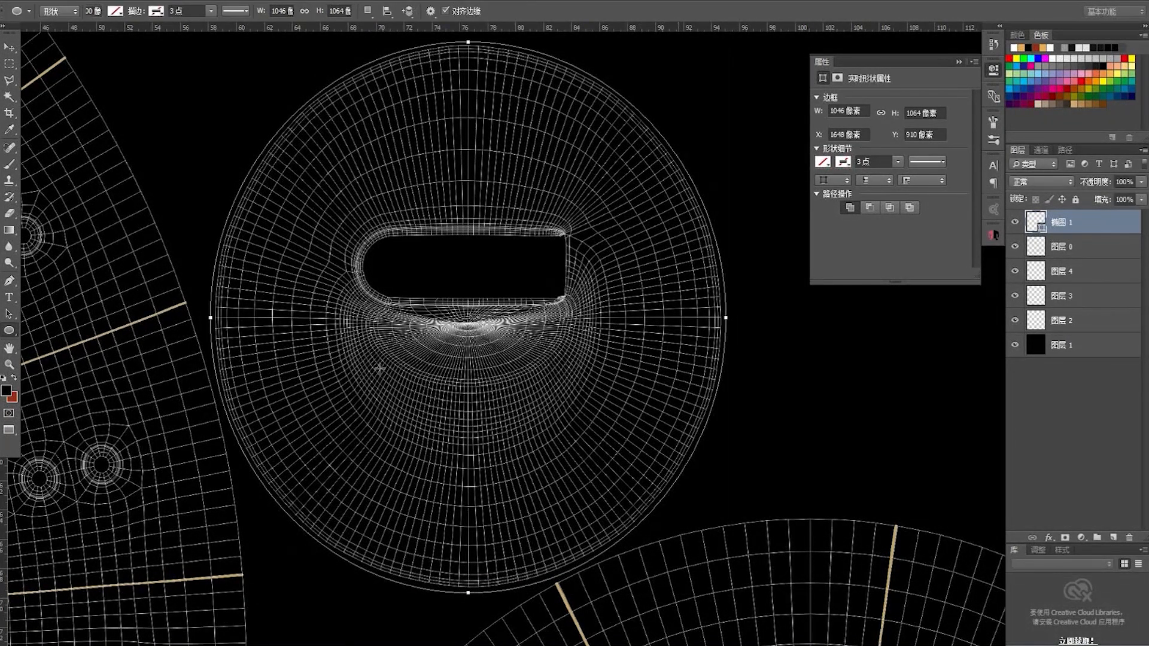
key(z)
alt+click(515, 424)
alt+click(516, 424)
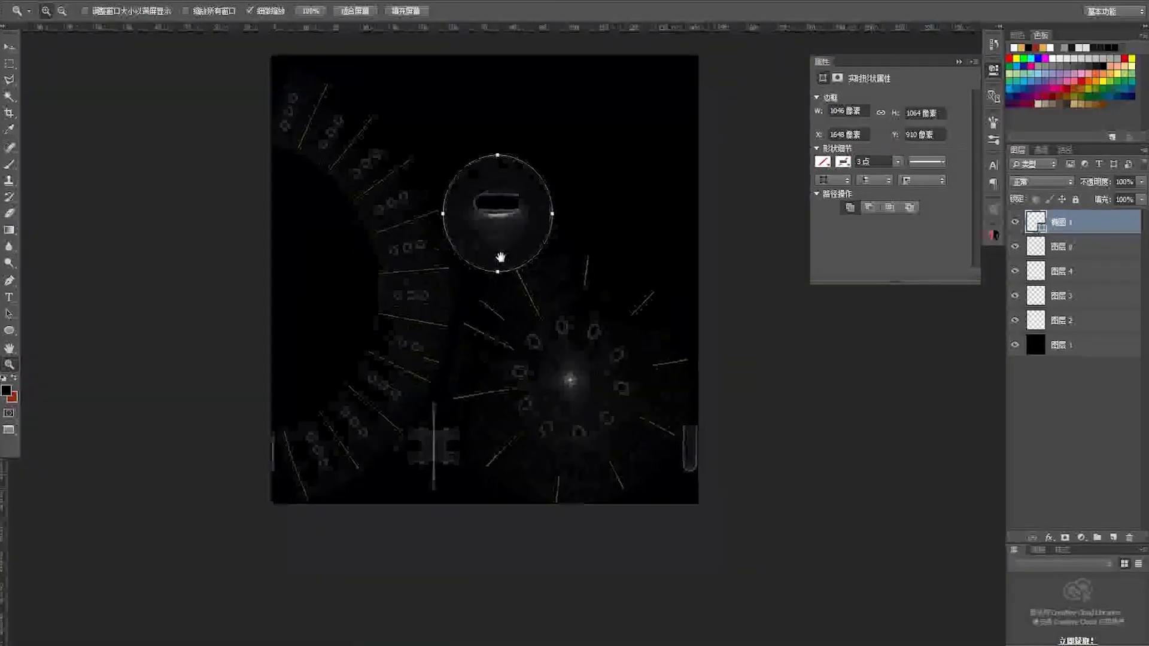
drag(552, 339, 539, 366)
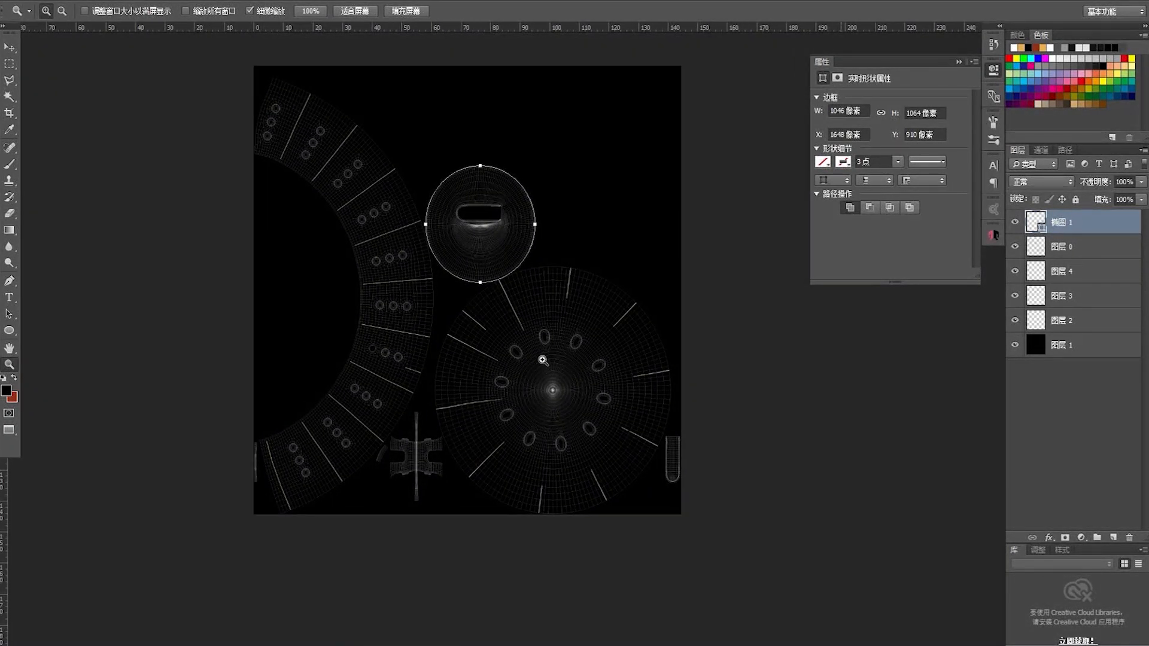
Draw a closed Pen path around the U-shaped UV piece at the canvas's right edge, extending slightly past the canvas
drag(657, 459, 687, 441)
key(p)
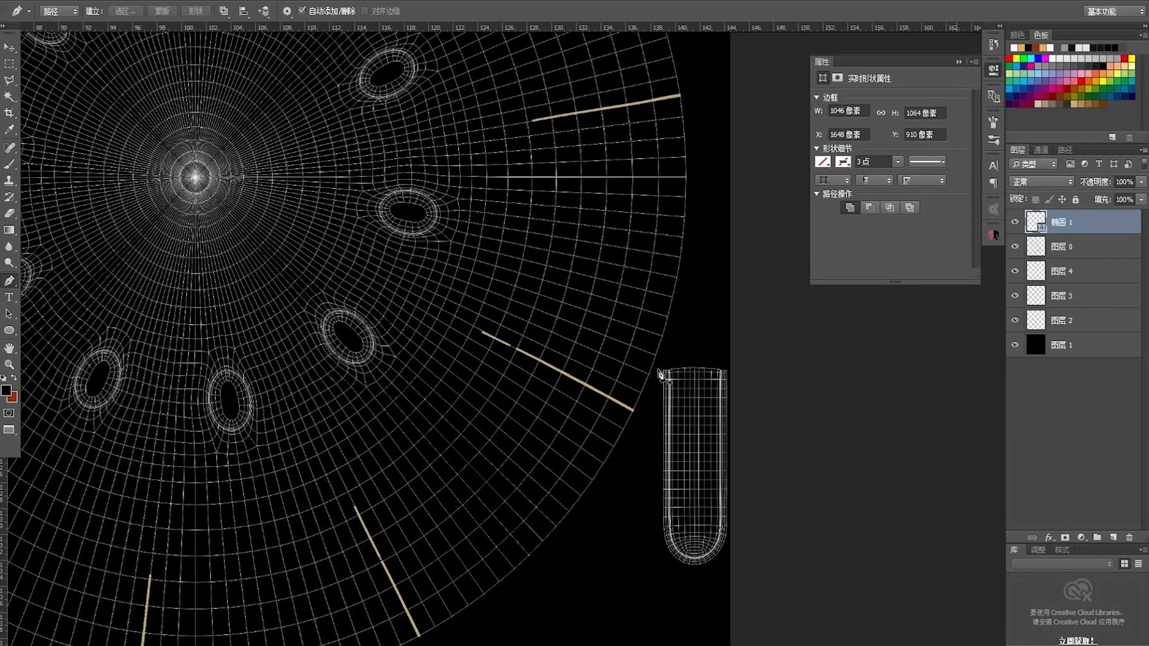
click(658, 370)
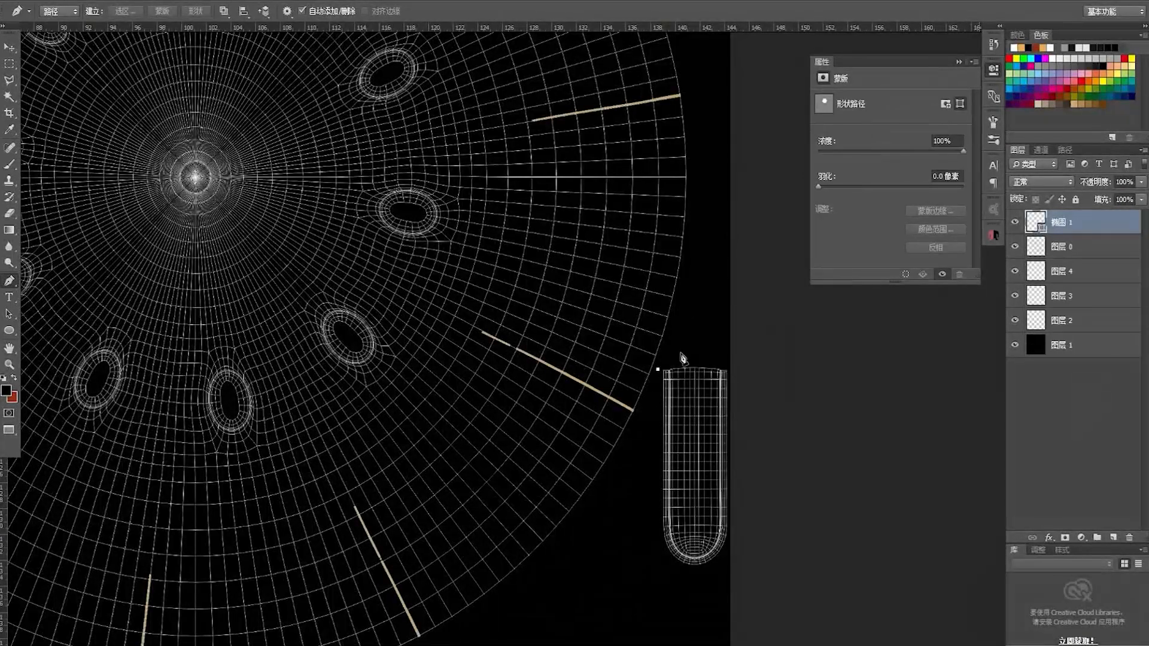
click(675, 351)
click(741, 351)
click(742, 549)
click(707, 585)
click(628, 585)
click(658, 370)
key(z)
key(ctrl+0)
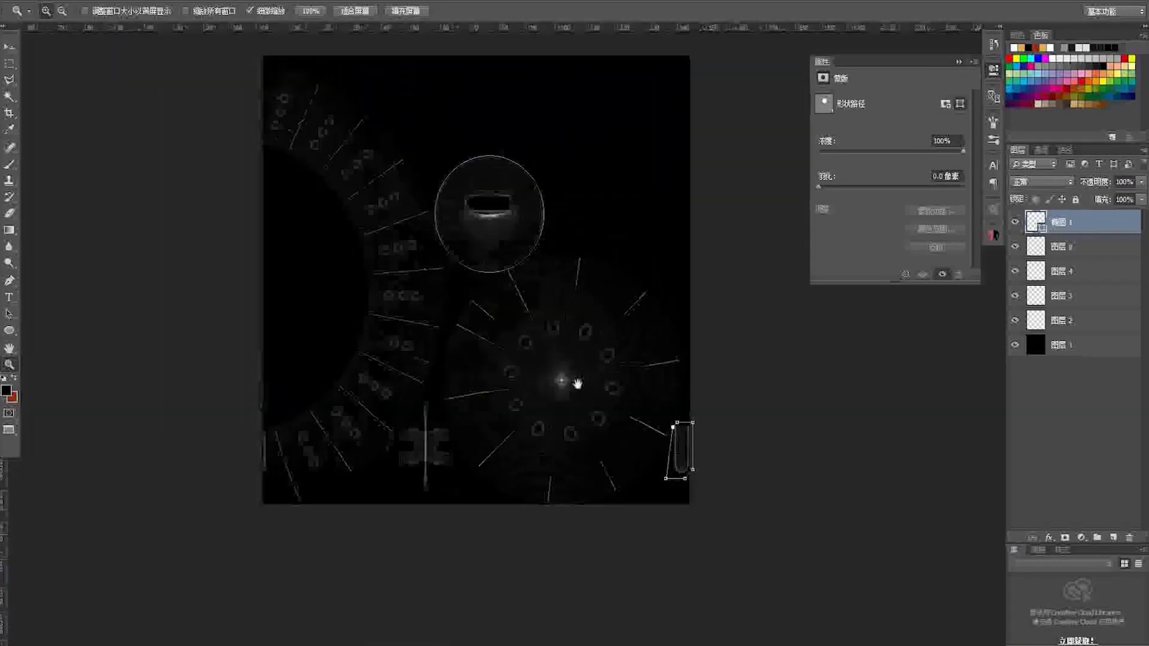
alt+scroll(576, 382, up, 5)
scroll(579, 386, down, 1)
key(p)
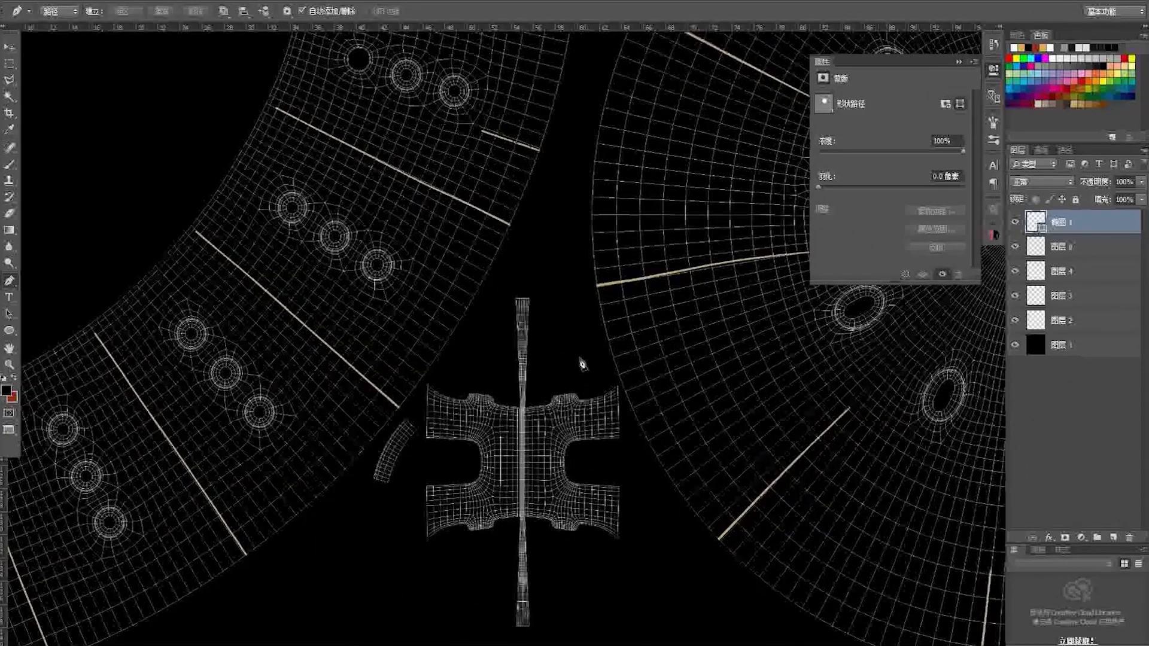
click(557, 285)
key(ctrl+z)
ctrl+scroll(623, 341, right, 10)
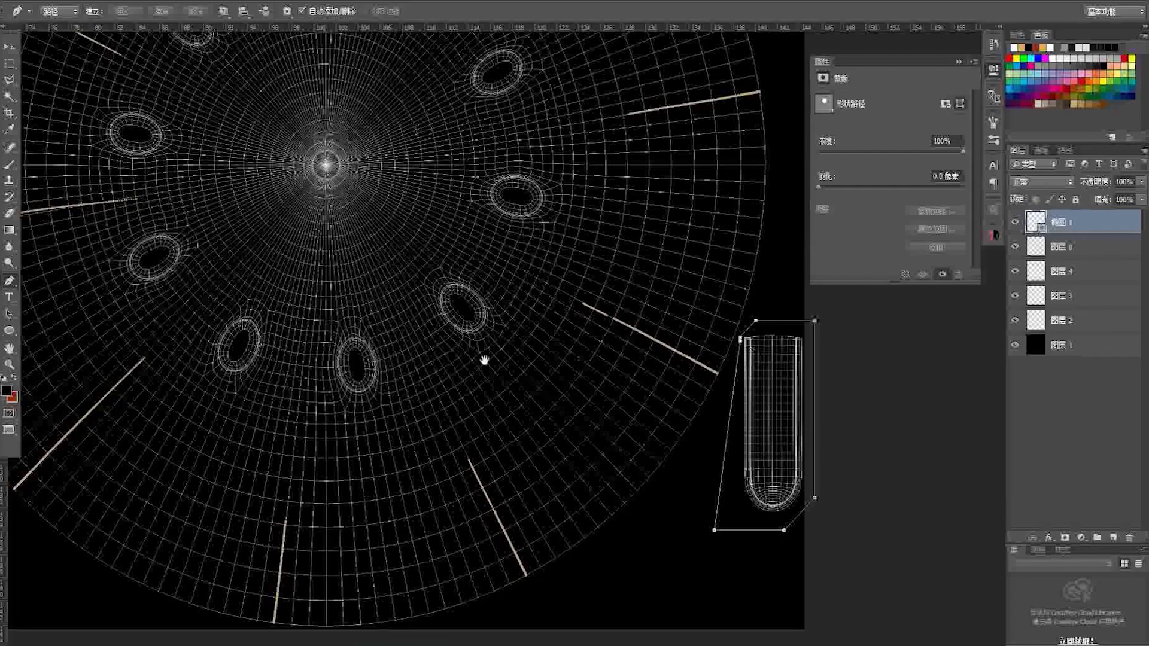
drag(482, 359, 531, 341)
ctrl+scroll(523, 410, left, 10)
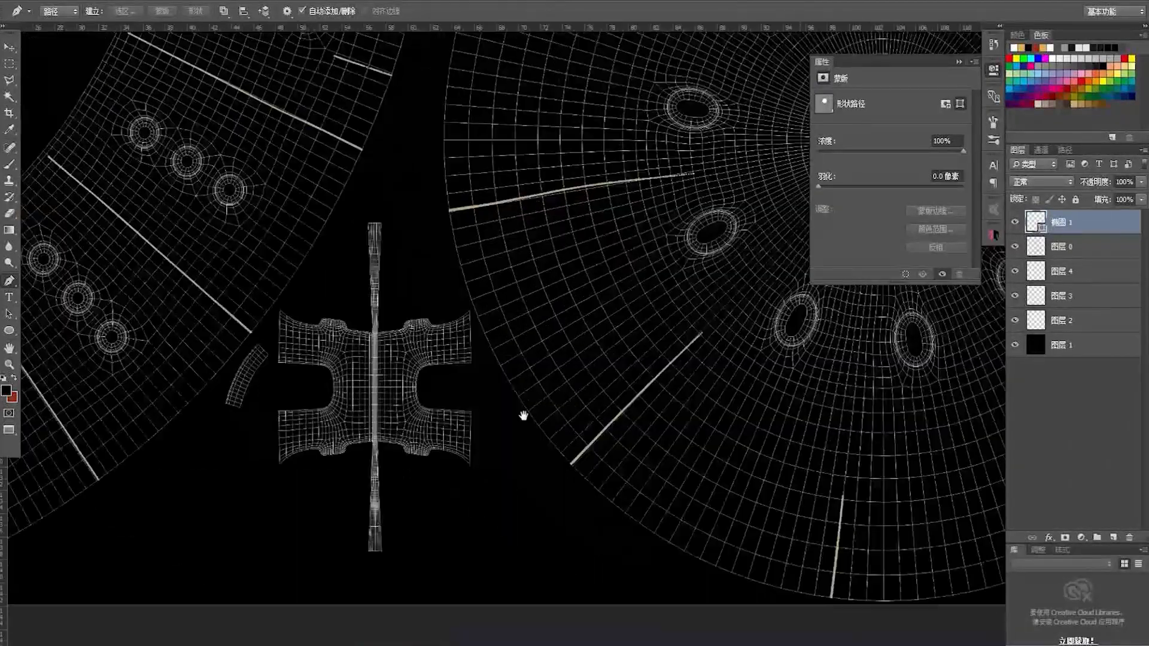
Draw a closed Pen path around the H-shaped UV piece and its long vertical strip, between the arc and the large disc
click(543, 229)
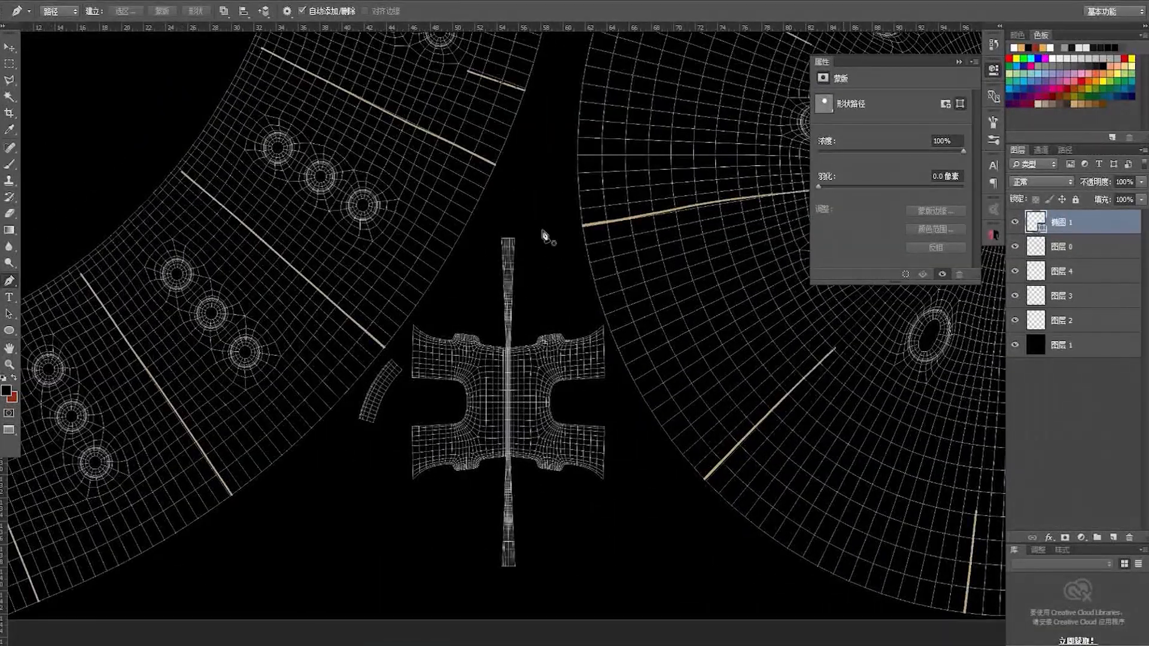
click(498, 225)
click(430, 315)
click(411, 323)
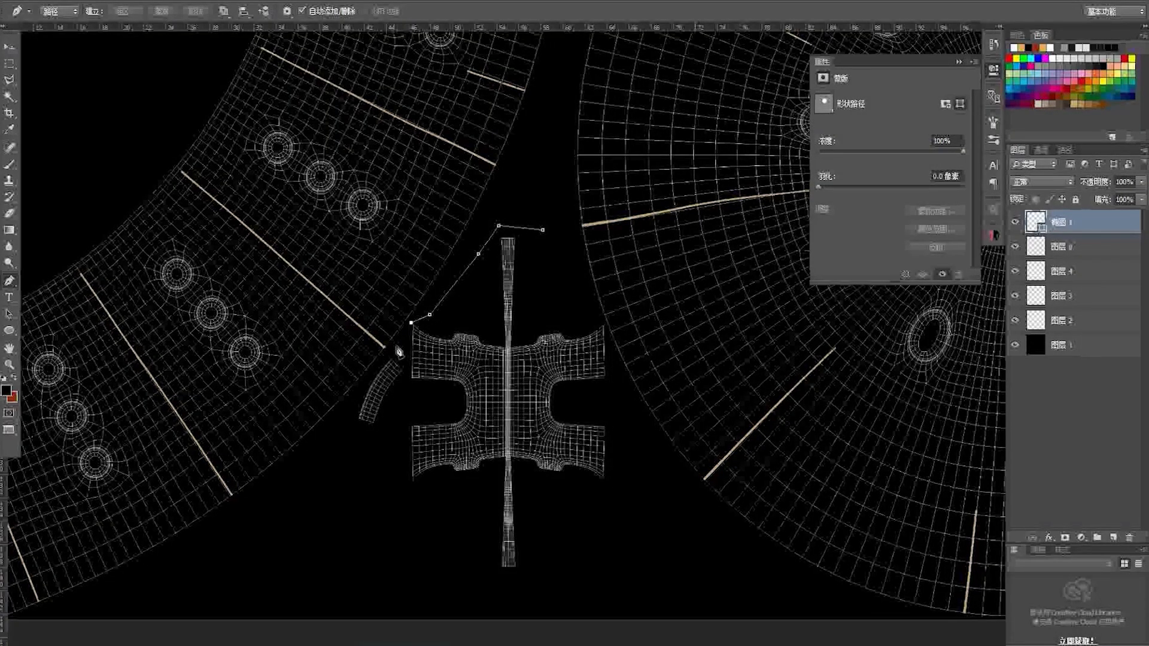
click(405, 376)
click(404, 490)
click(482, 580)
click(537, 589)
click(623, 494)
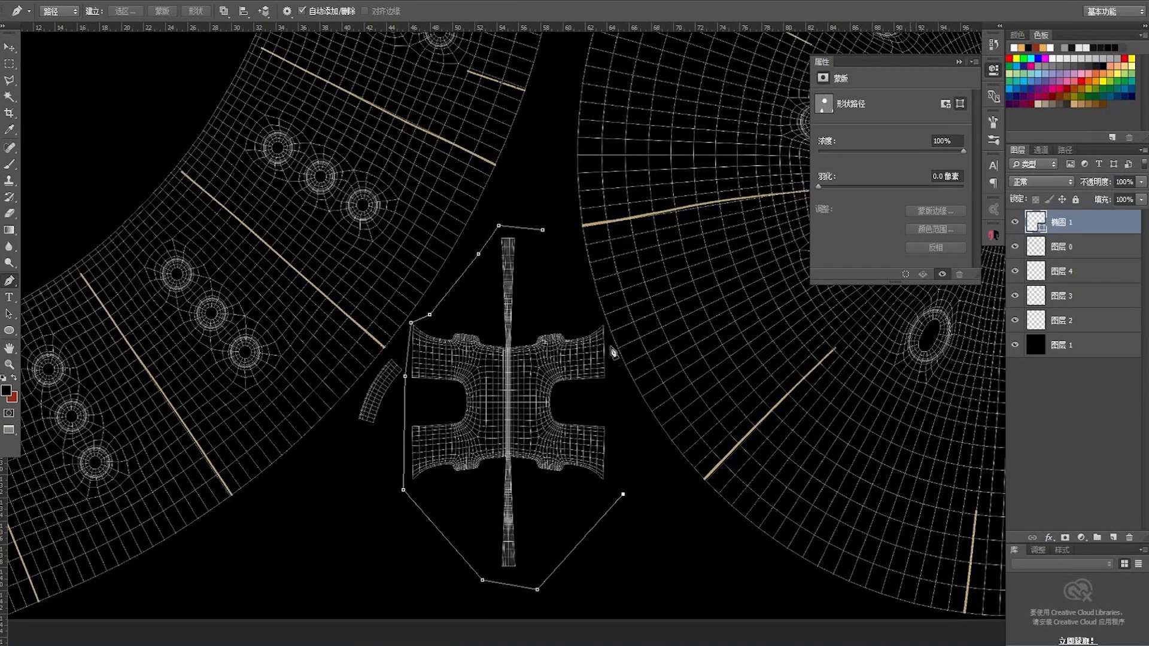
click(610, 339)
click(543, 232)
Draw a closed four-corner Pen path around the narrow vertical UV strip at the canvas's left edge
key(z)
drag(530, 384, 501, 379)
drag(418, 377, 496, 397)
drag(497, 397, 465, 332)
key(p)
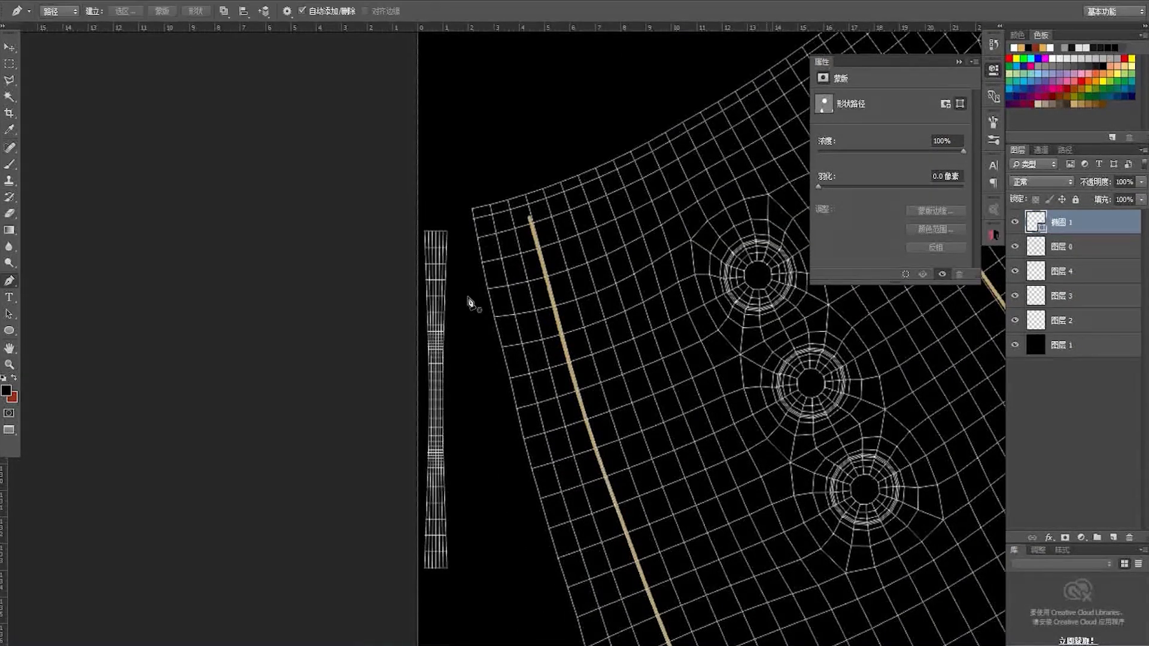
click(456, 214)
click(457, 594)
click(375, 594)
click(379, 188)
click(455, 214)
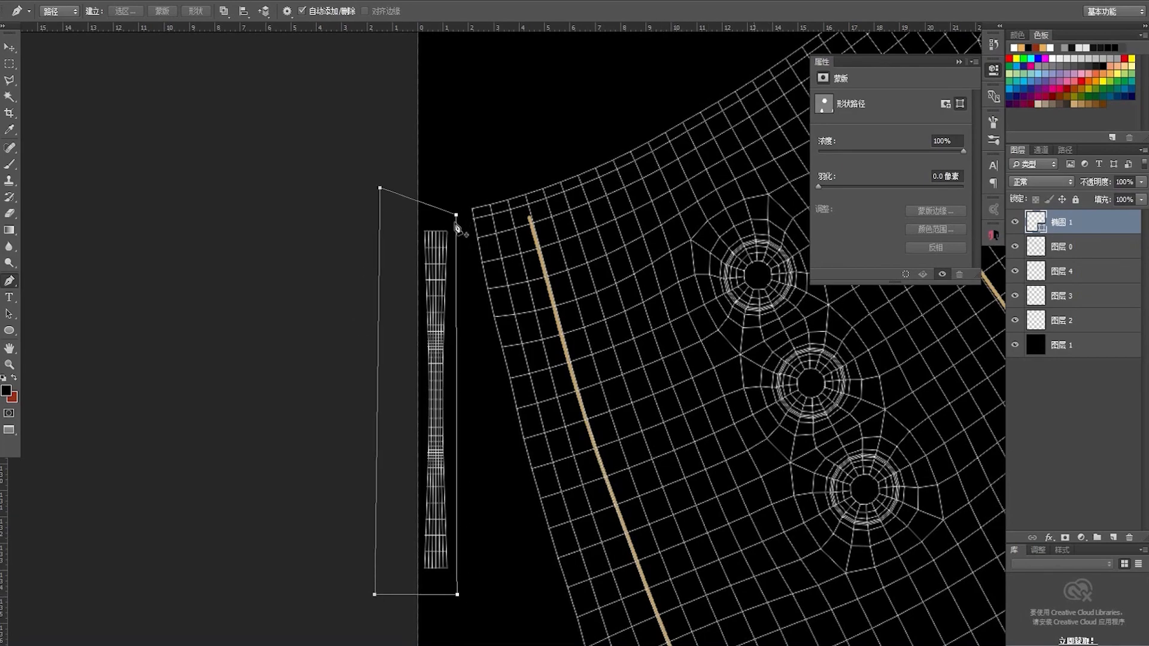
Convert the paths around the small UV pieces into a selection and invert it
key(ctrl+Return)
key(z)
drag(598, 357, 290, 384)
drag(497, 323, 533, 373)
key(ctrl+shift+i)
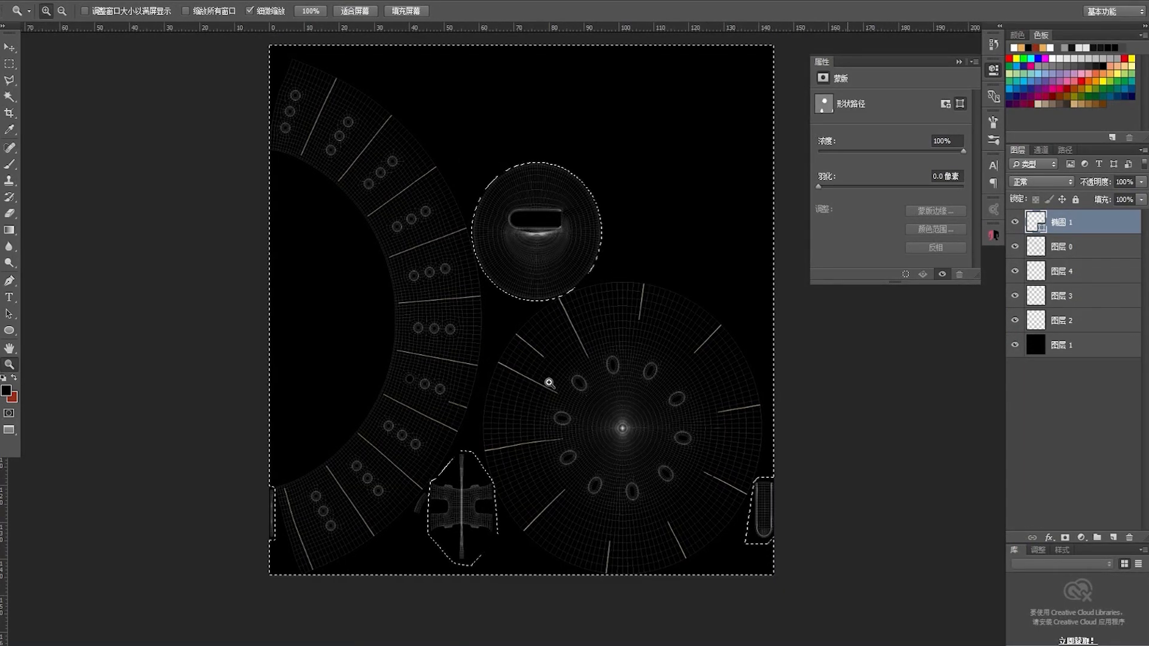
Fill the inverted selection on 图层 4 with the dark red background colour and deselect
click(1015, 247)
click(1016, 247)
click(1015, 271)
click(1015, 271)
click(1077, 271)
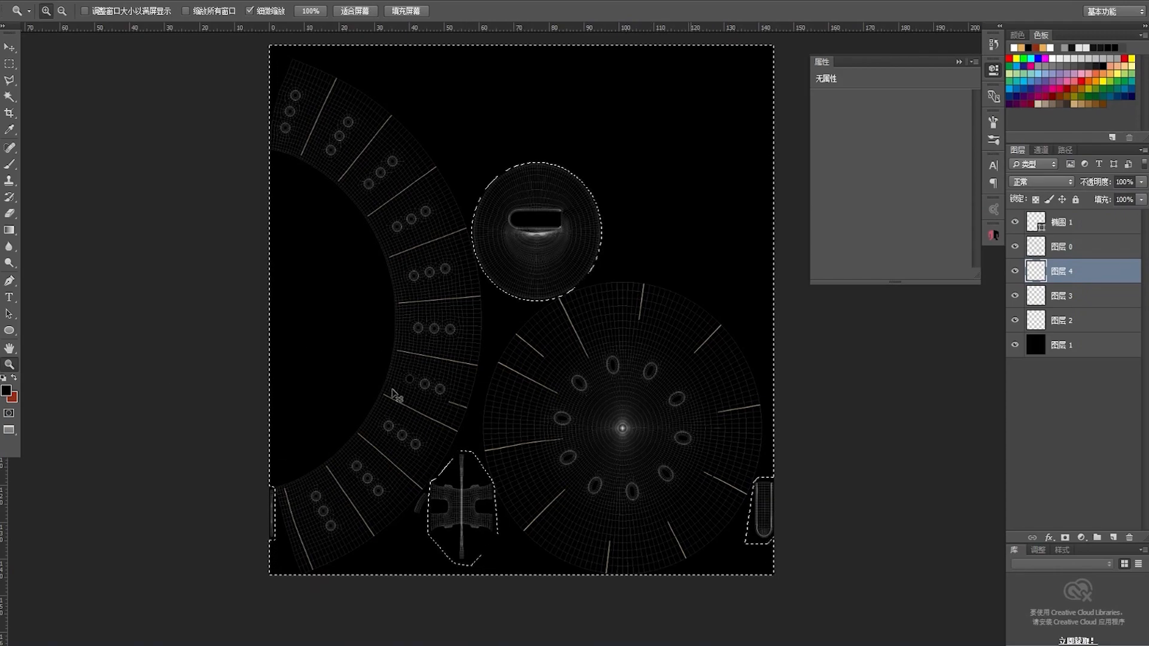
key(ctrl+BackSpace)
key(ctrl+d)
key(v)
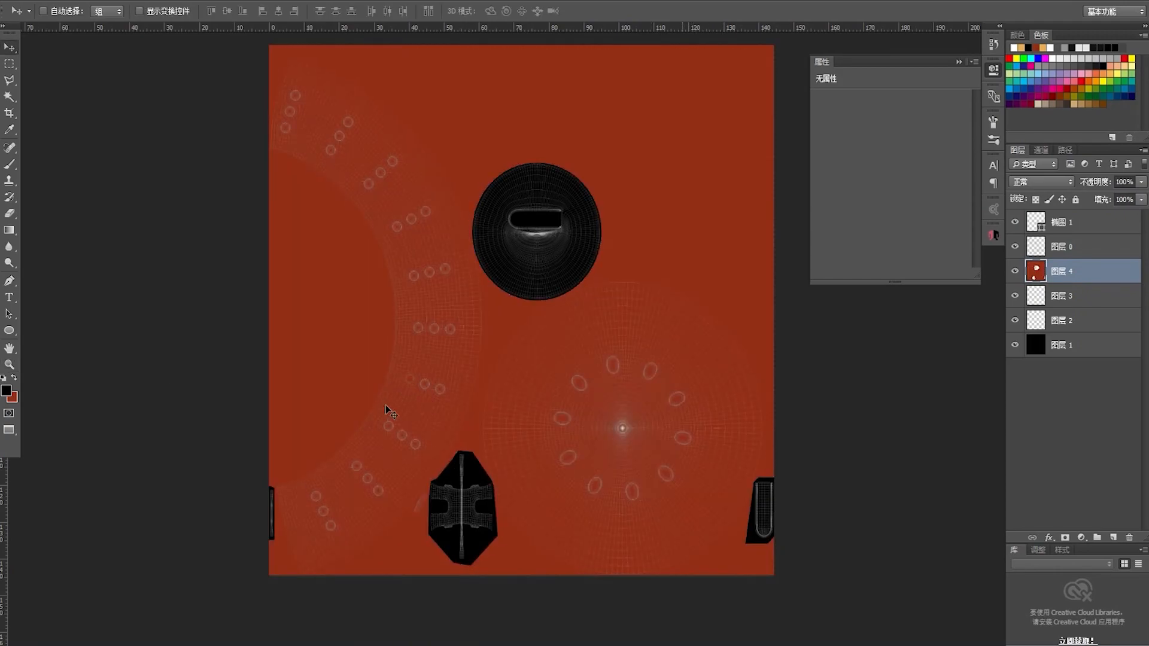
Open the reference photo IMG_9756_0.jpg and sample its orange panel (dc8e43) as the foreground colour
key(f)
key(f)
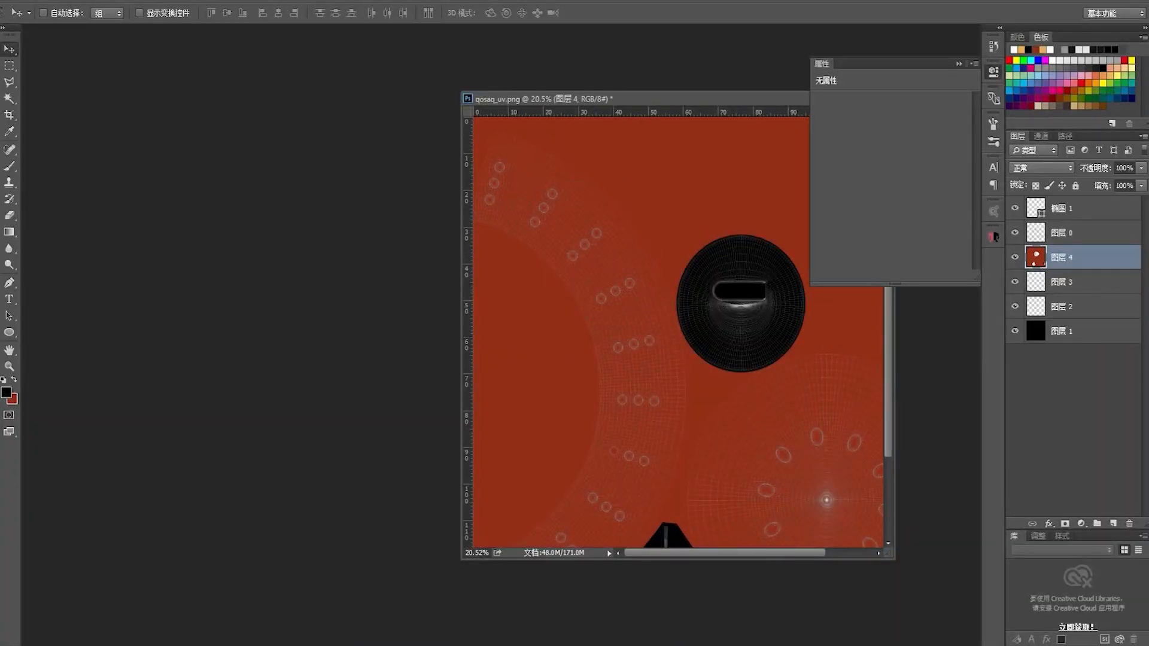
drag(277, 323, 164, 366)
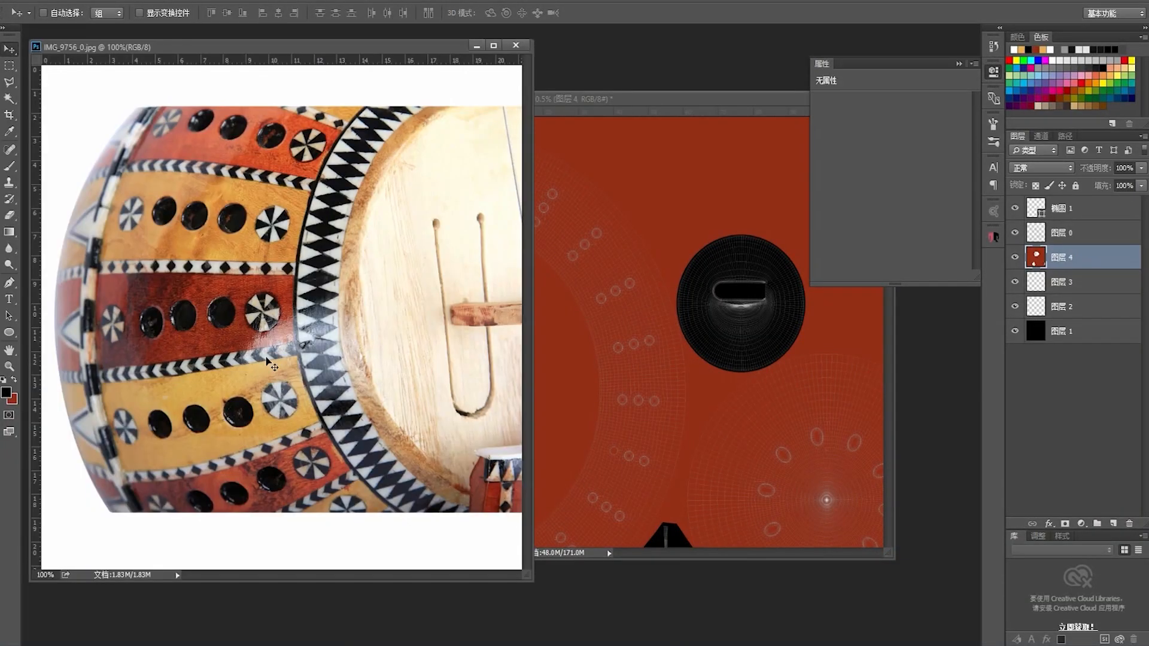
click(6, 392)
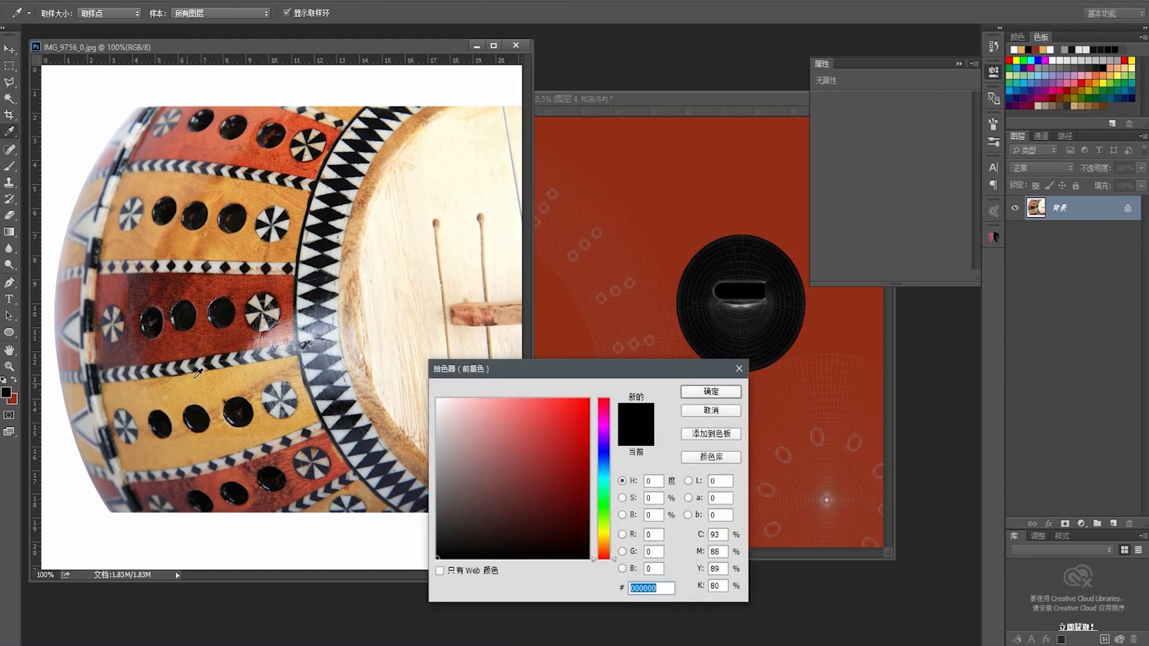
click(225, 241)
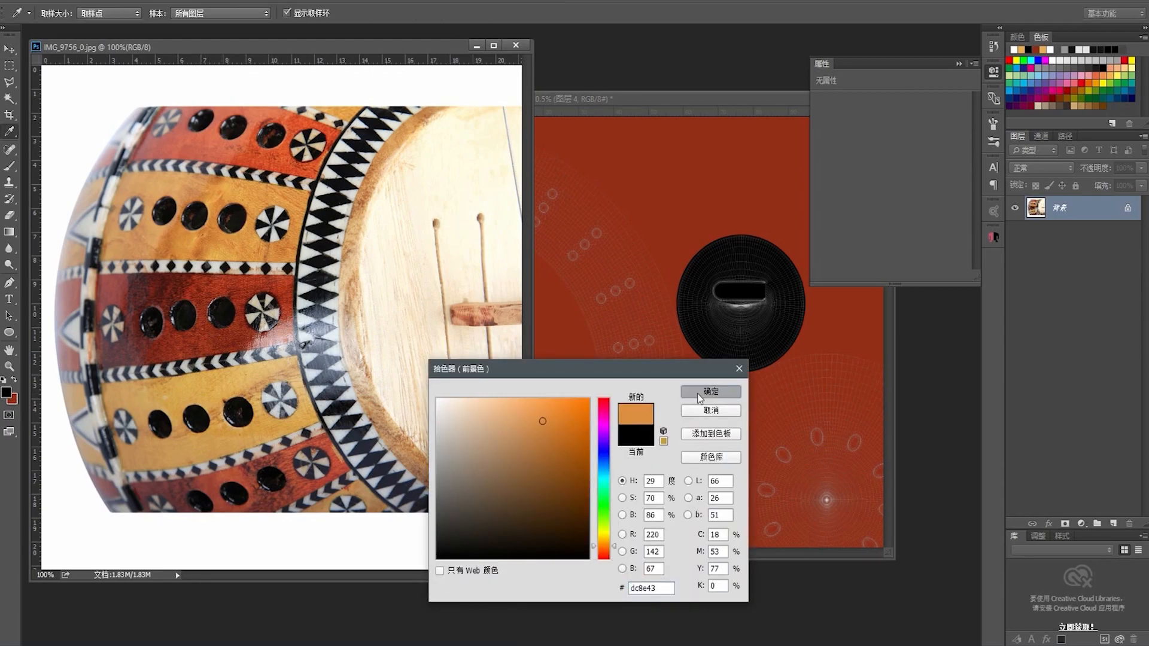
click(698, 394)
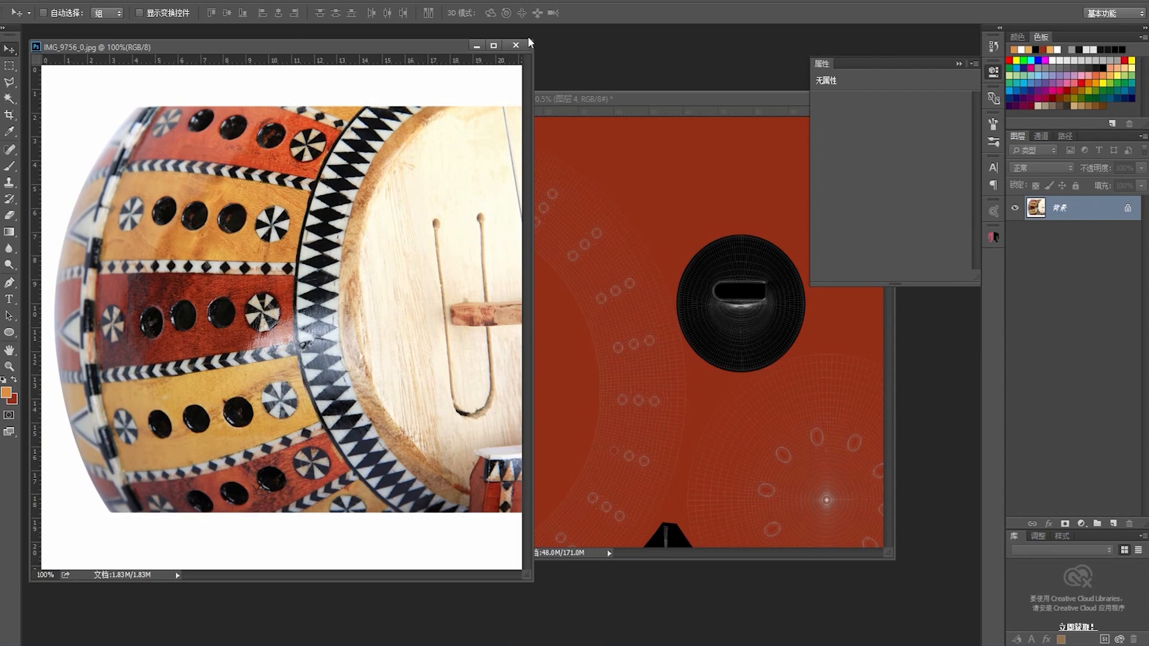
Close the reference photo, show qosaq_uv.png in full-screen mode and collapse the properties panel
click(515, 46)
drag(600, 102, 488, 106)
key(f)
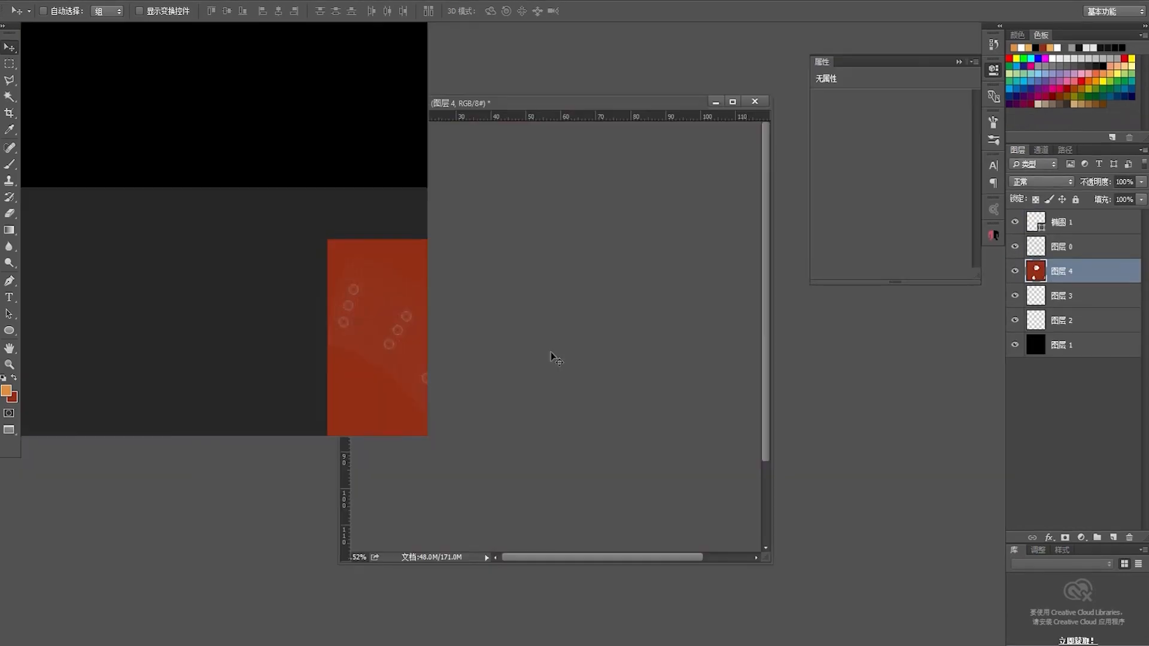
key(z)
drag(539, 385, 535, 344)
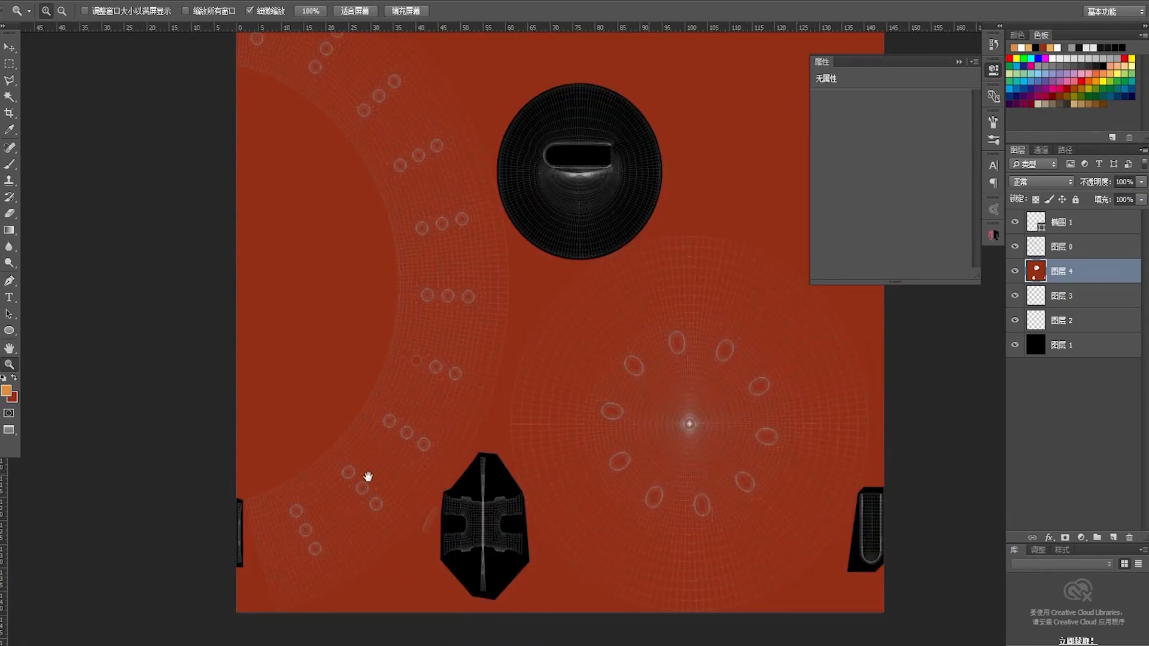
drag(368, 477, 433, 331)
drag(358, 375, 410, 402)
drag(542, 407, 441, 397)
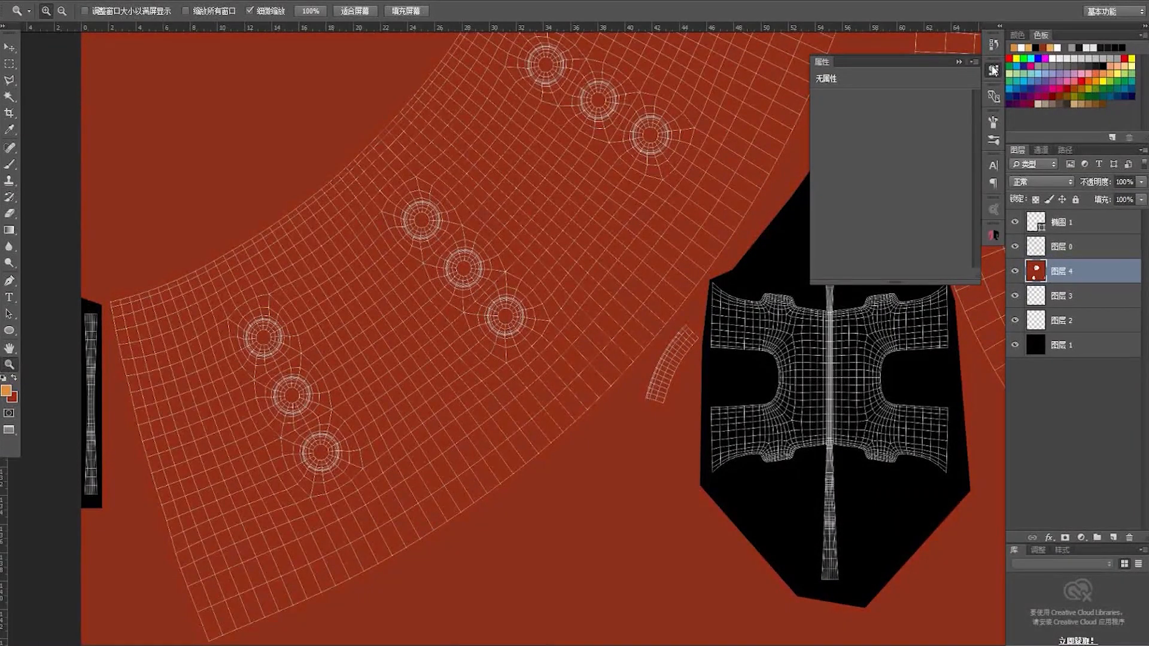
click(992, 71)
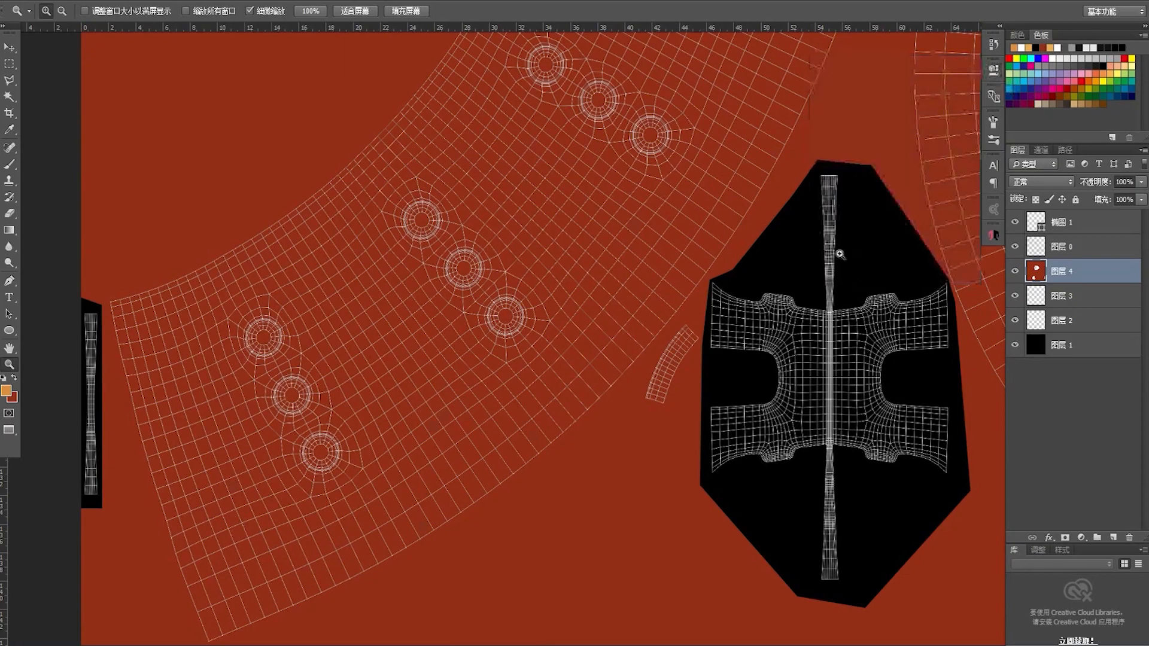
Show the work path (工作路径) that outlines the panel near the arc's lower end, keeping 图层 4 as the active layer
click(1015, 345)
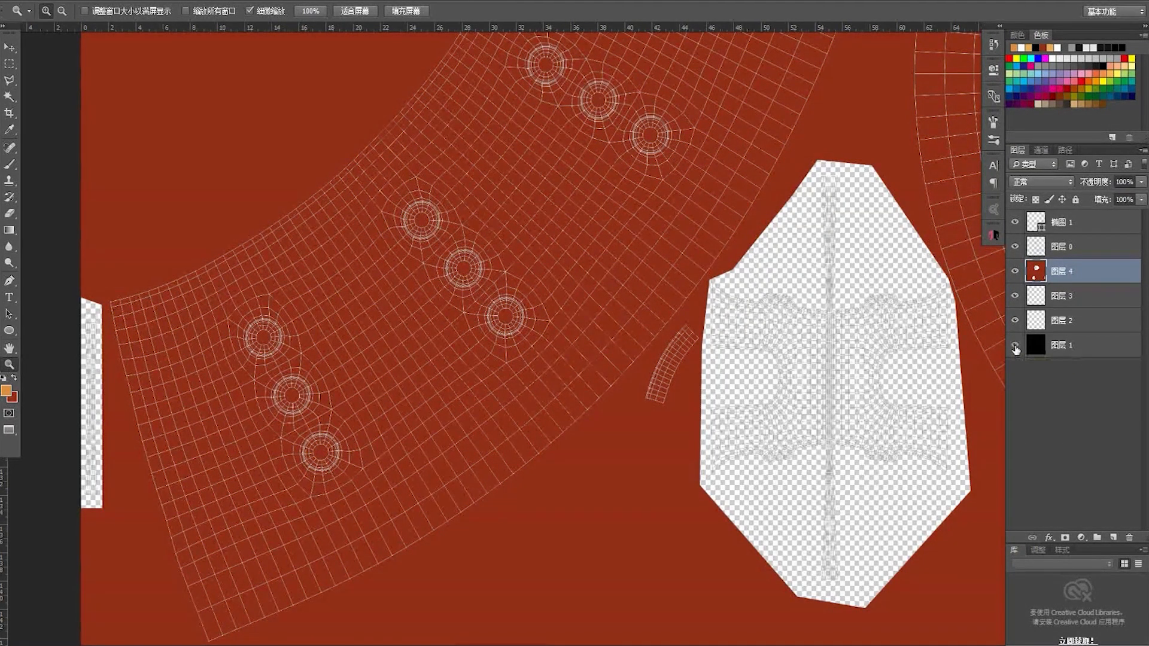
click(1015, 346)
click(1015, 272)
click(1015, 272)
click(1064, 149)
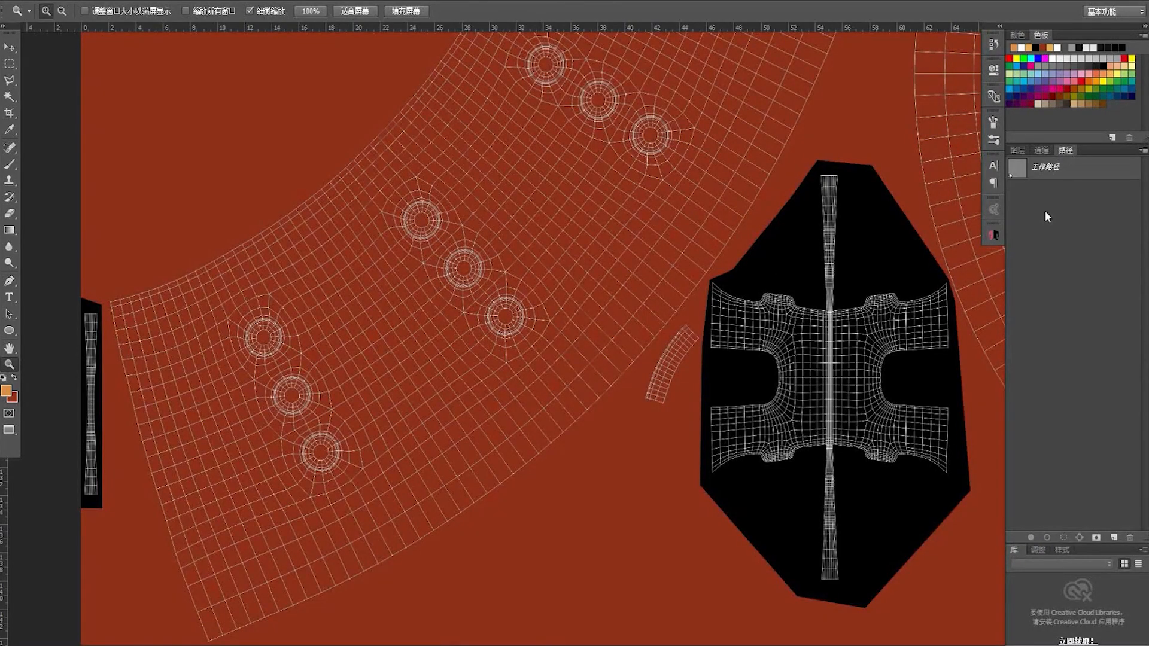
click(1013, 173)
drag(366, 339, 421, 302)
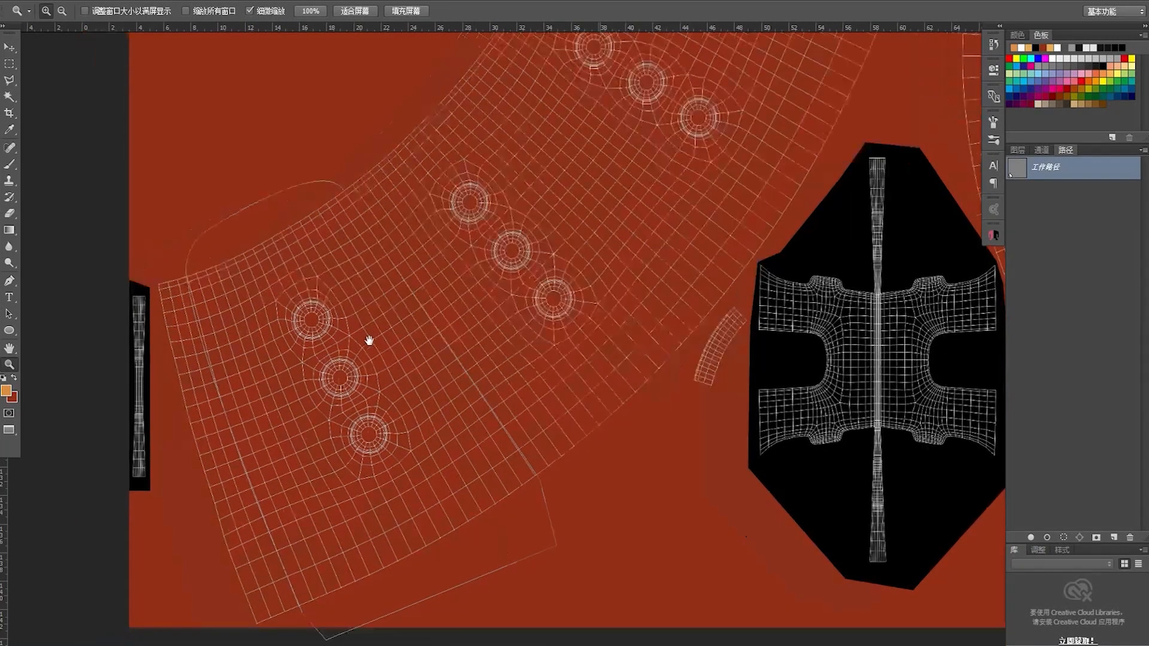
click(1013, 150)
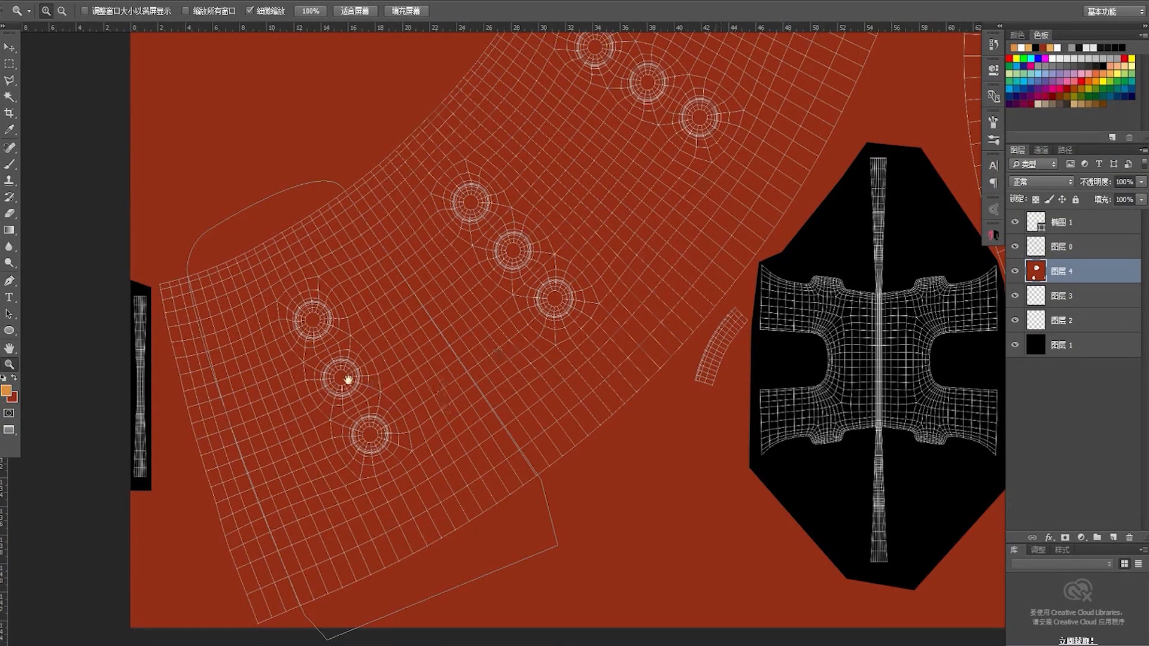
Convert the work path to a selection, fill it with the orange foreground colour on a new layer, and deselect
drag(375, 382, 458, 350)
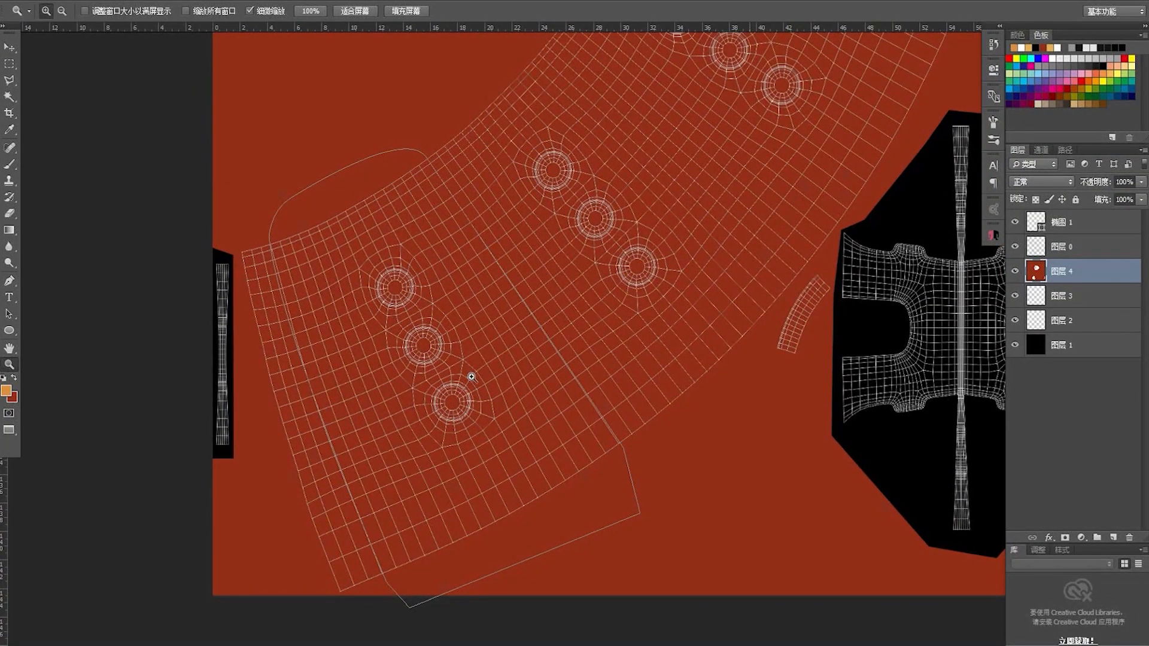
drag(469, 378, 469, 413)
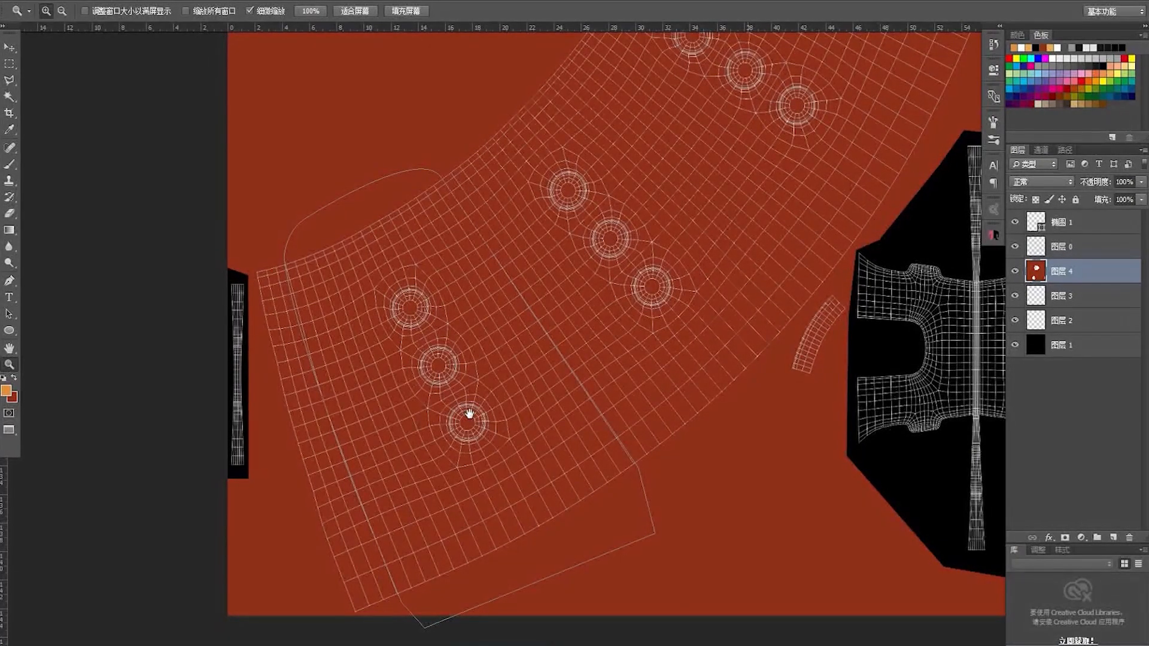
drag(474, 406, 443, 406)
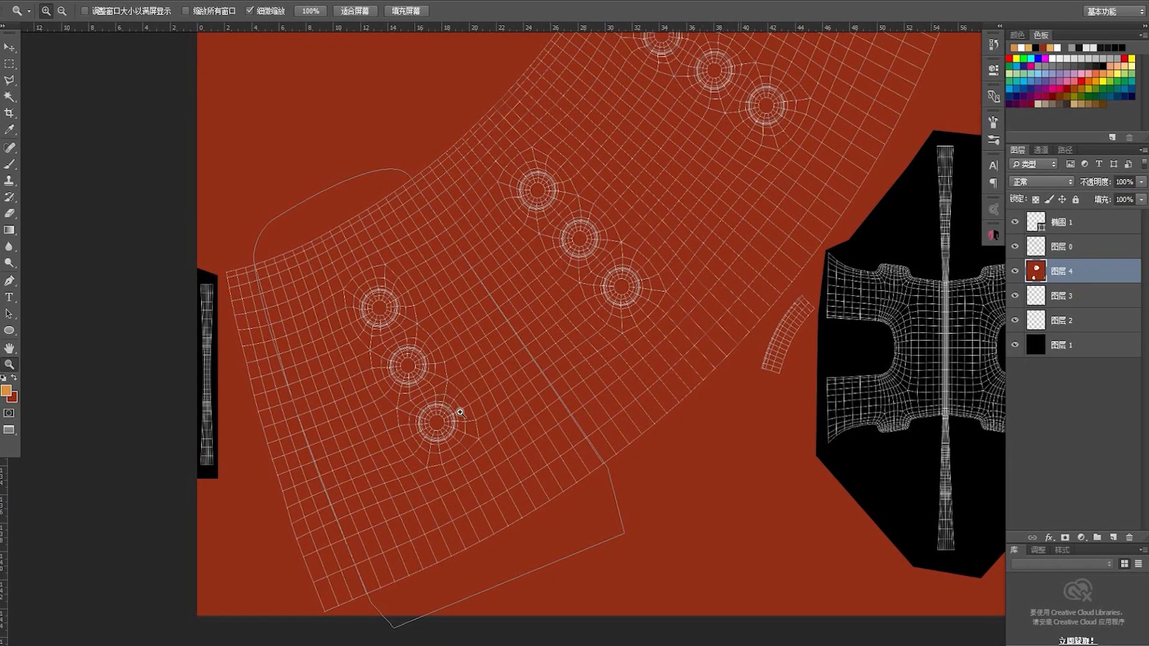
key(ctrl+Return)
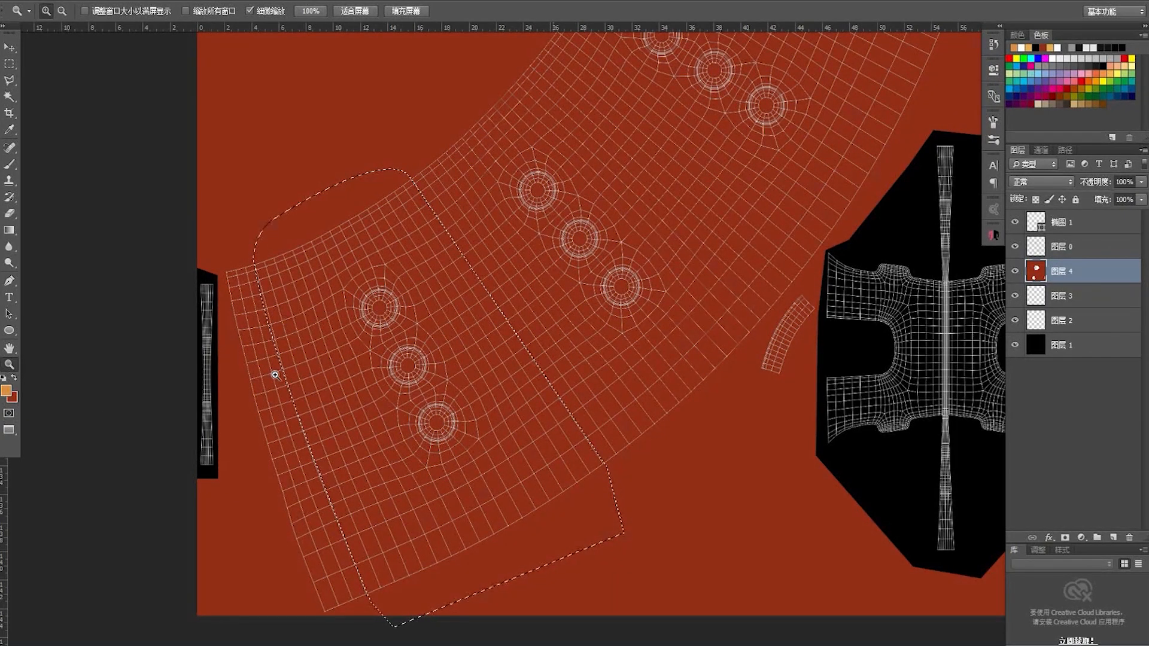
click(1112, 537)
key(alt+BackSpace)
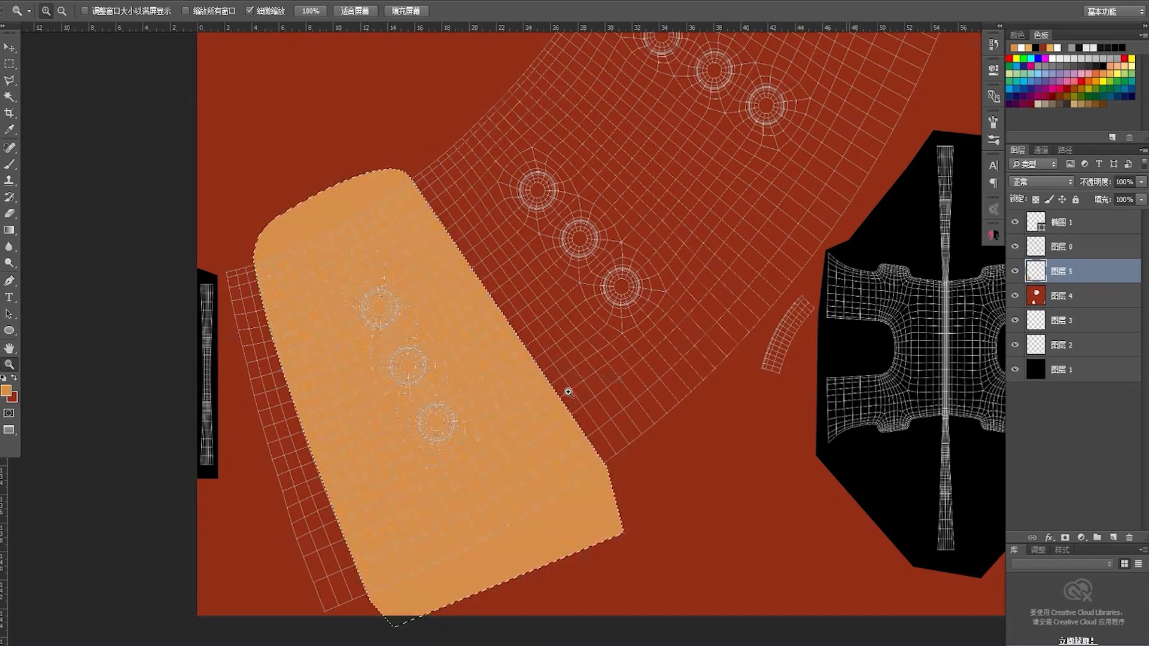
key(v)
Move 图层 3 with the panel divider lines above the orange fill layer 图层 5, keeping the red 图层 4 visible
drag(577, 349, 486, 457)
drag(595, 323, 560, 369)
click(1016, 248)
click(1016, 248)
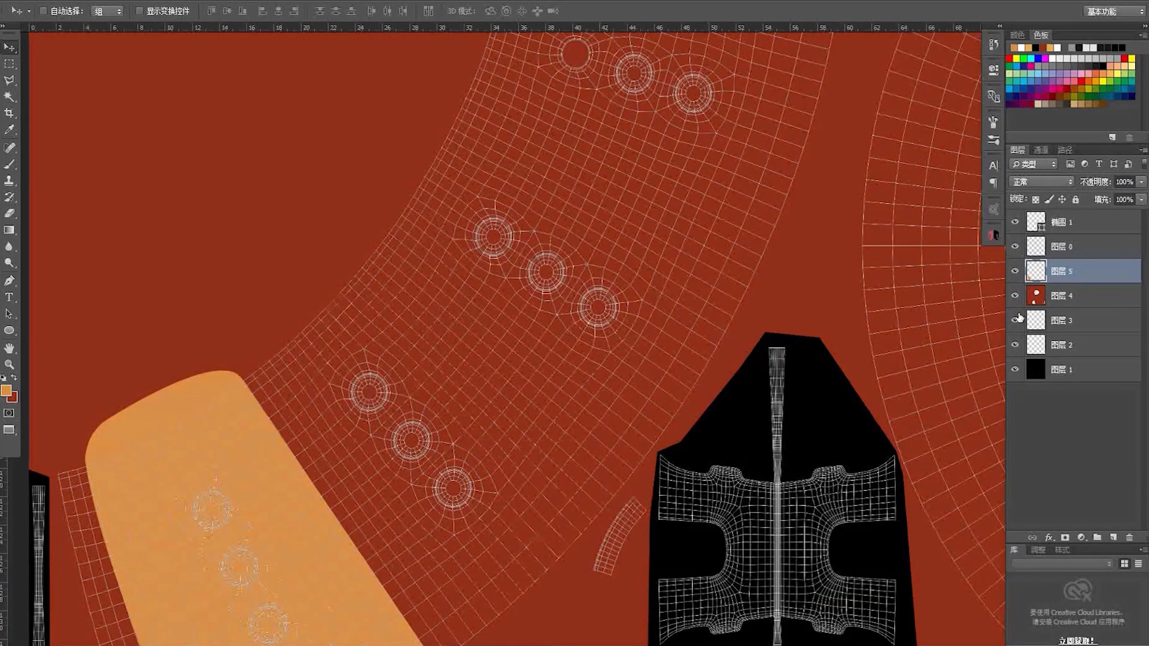
click(1016, 296)
drag(1067, 329, 1073, 267)
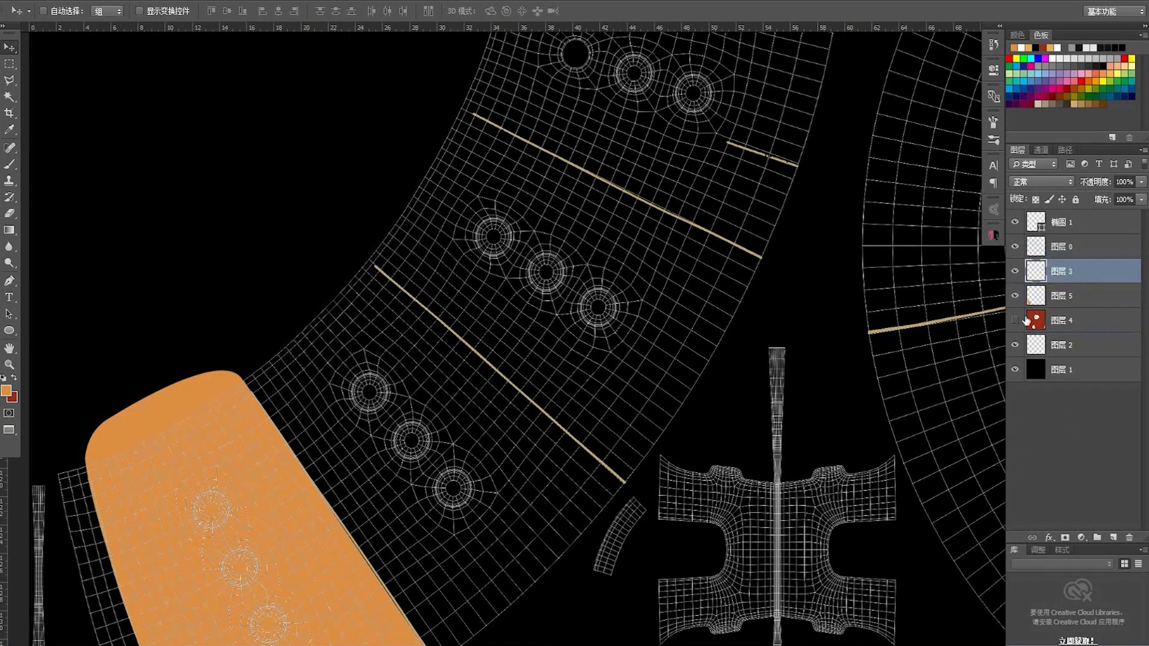
click(1015, 323)
drag(579, 264, 530, 317)
key(z)
drag(518, 356, 540, 378)
drag(536, 305, 543, 332)
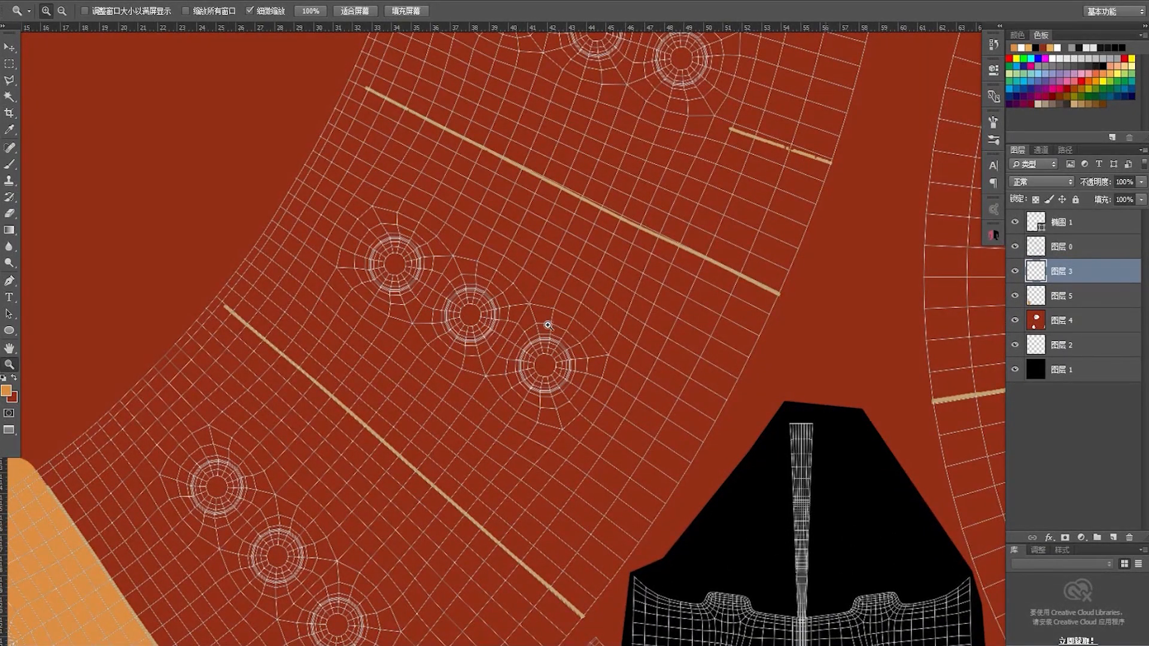
Start a Pen path along the panel's upper diagonal divider, down the outer edge beside the black UV piece, to the lower divider's end
key(Tab)
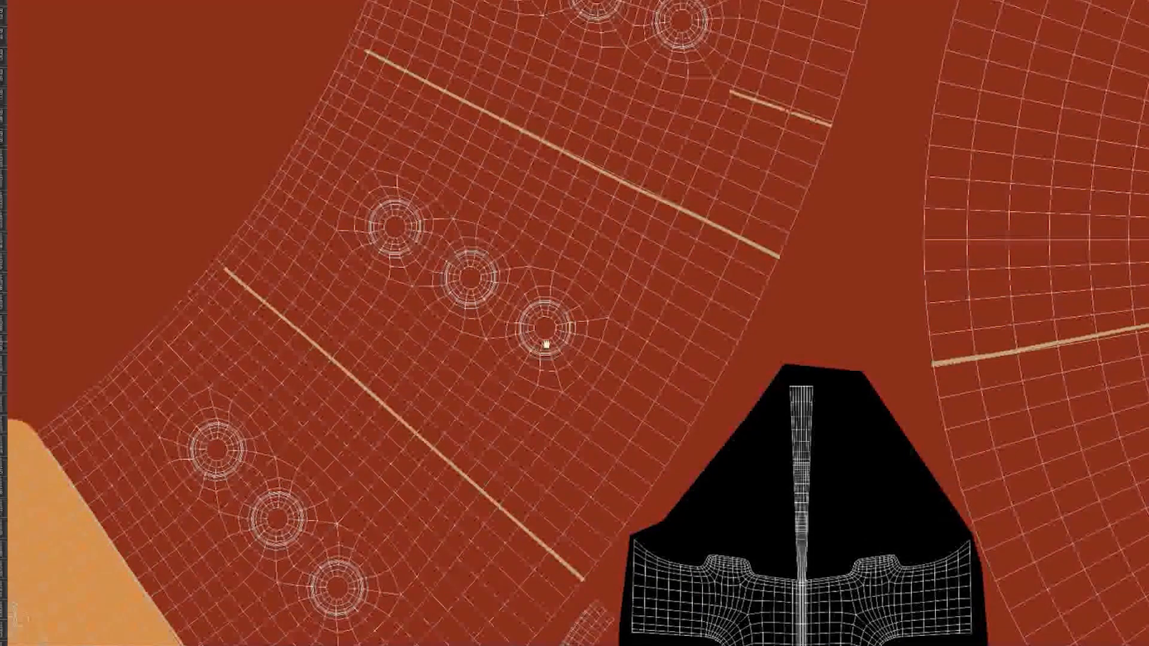
drag(546, 331, 558, 369)
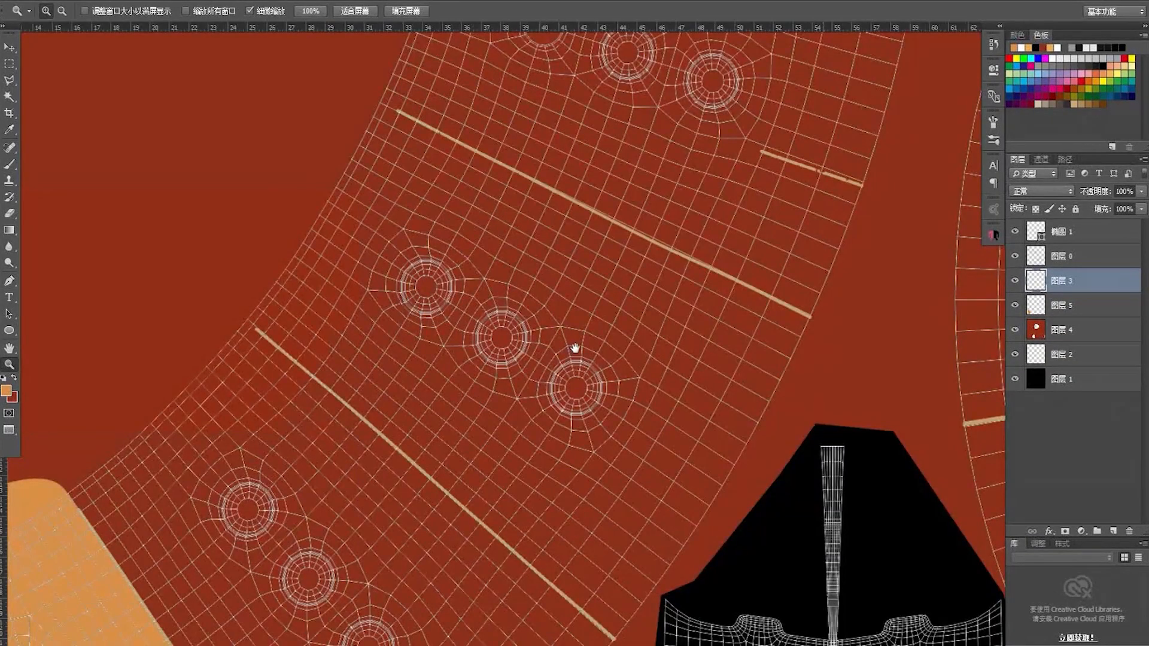
drag(575, 344, 559, 333)
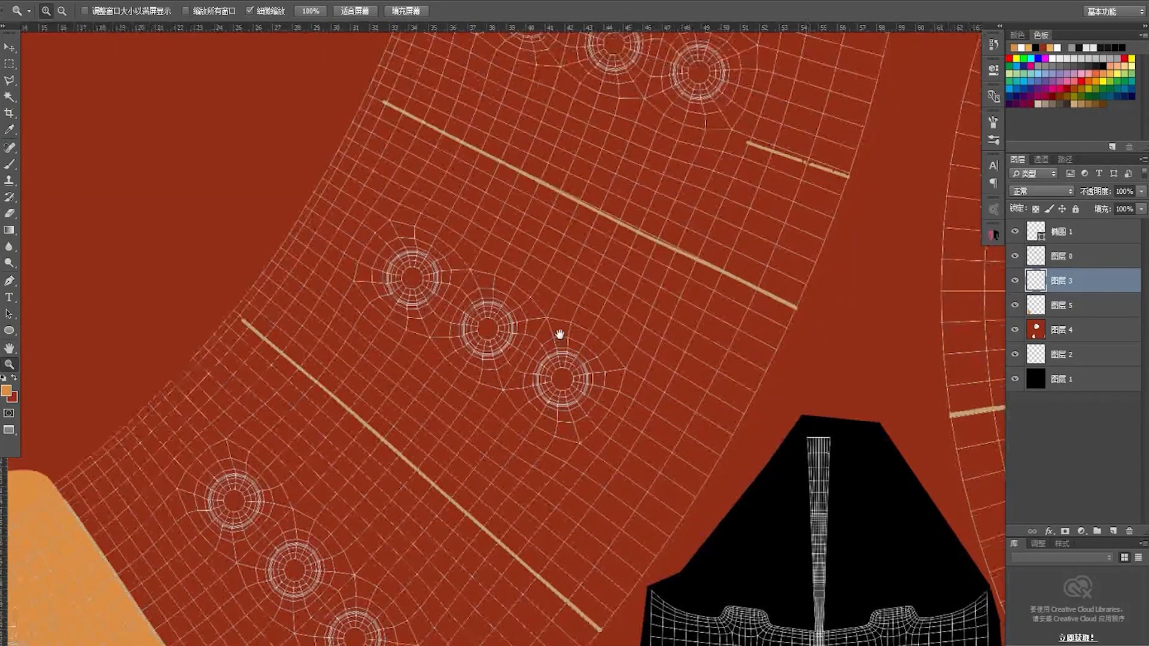
key(p)
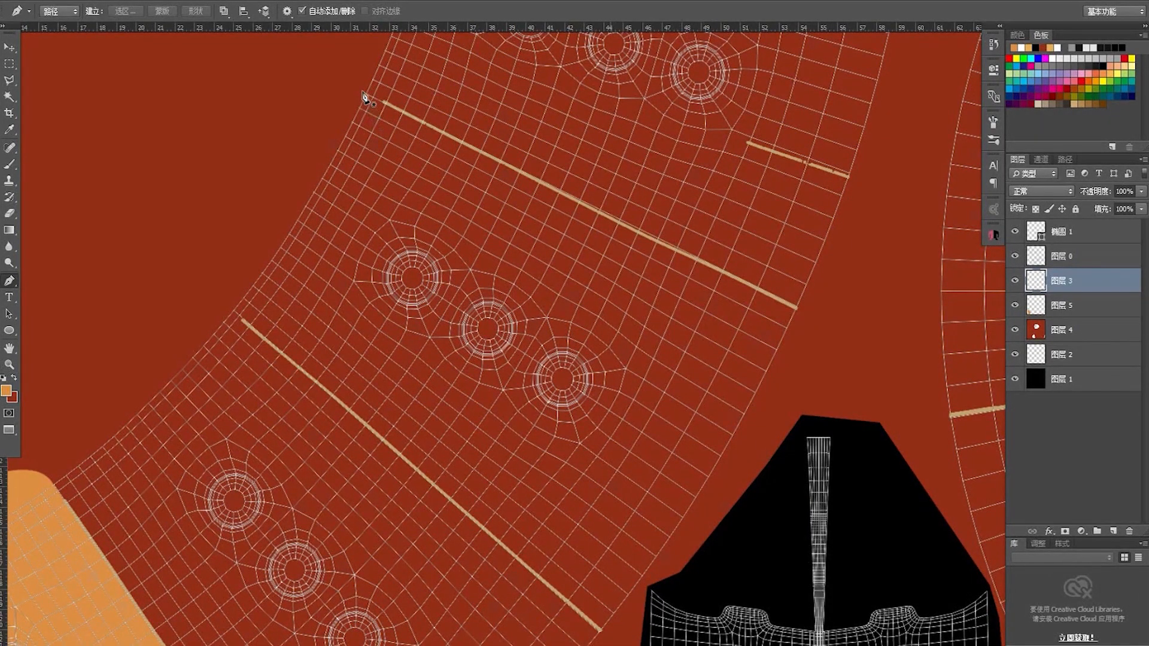
click(350, 86)
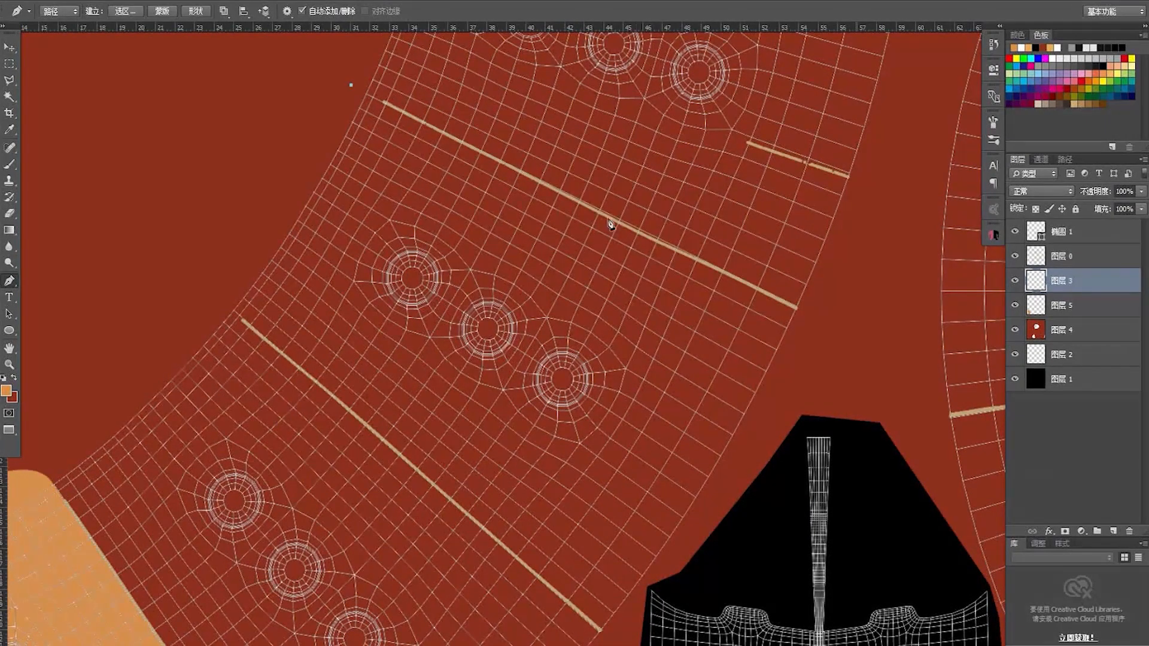
click(826, 325)
click(800, 407)
scroll(777, 401, down, 3)
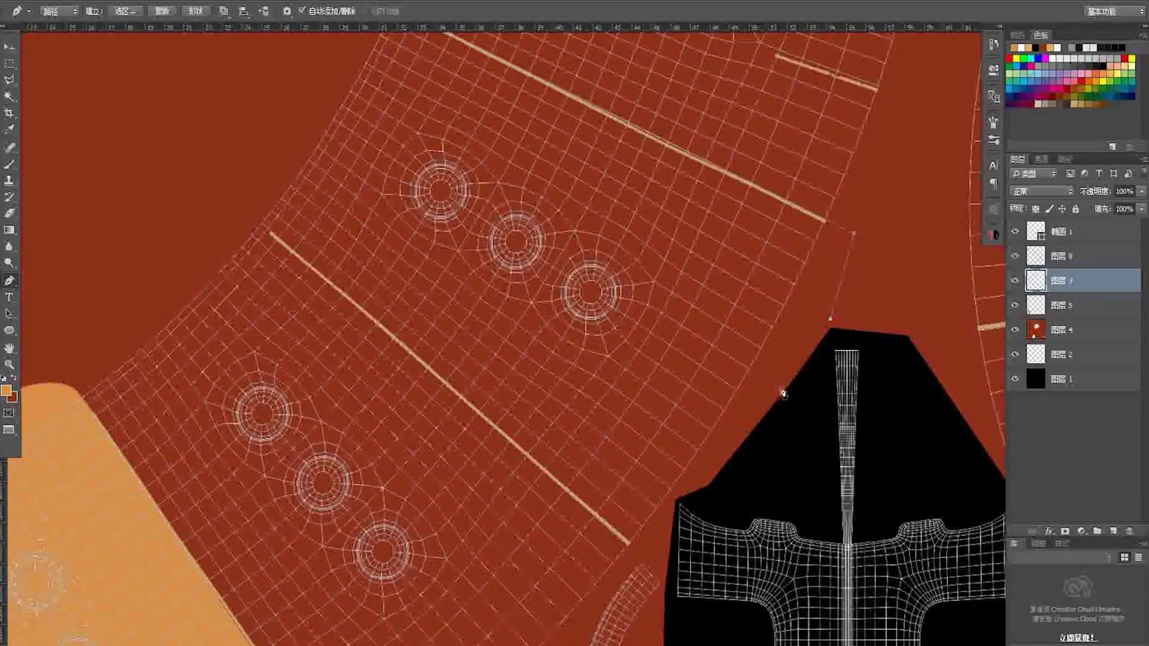
click(745, 431)
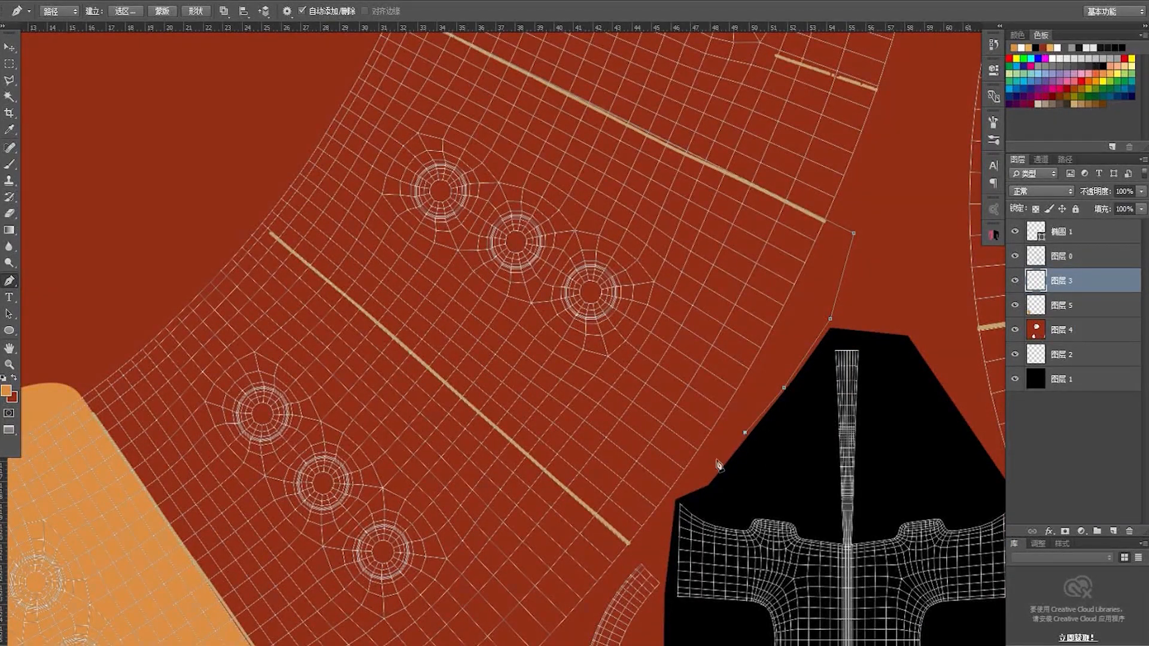
click(675, 501)
click(632, 549)
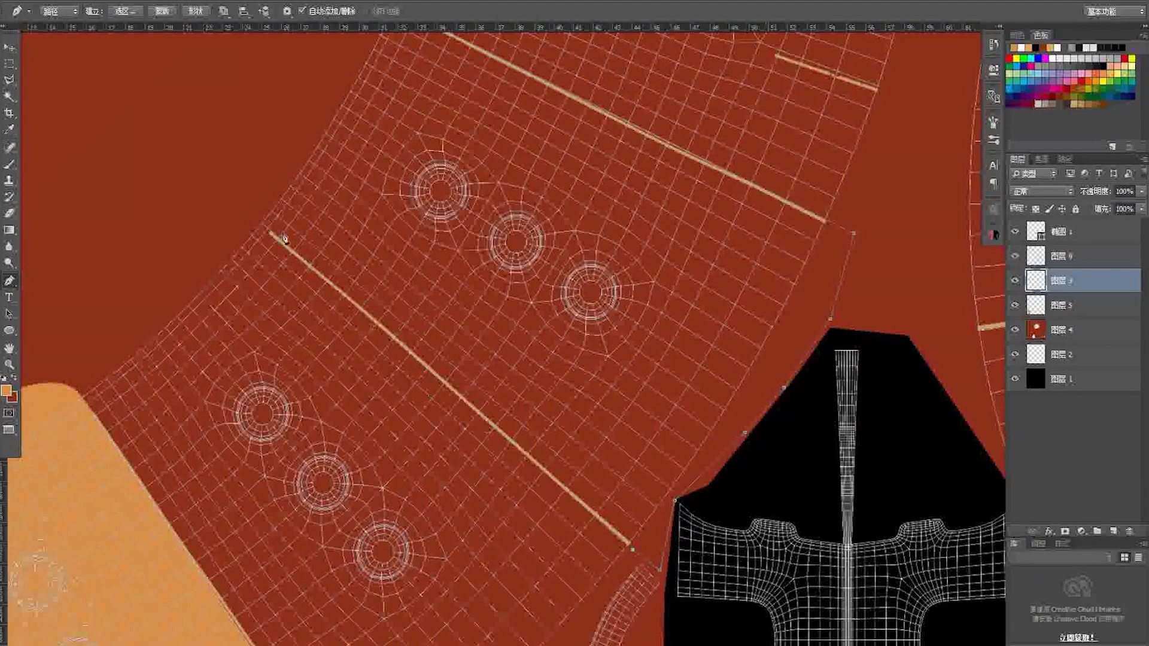
Run the path back along the lower divider, close it with a wide curve beyond the arc's inner edge, and convert it to a selection
click(246, 208)
drag(213, 227, 225, 235)
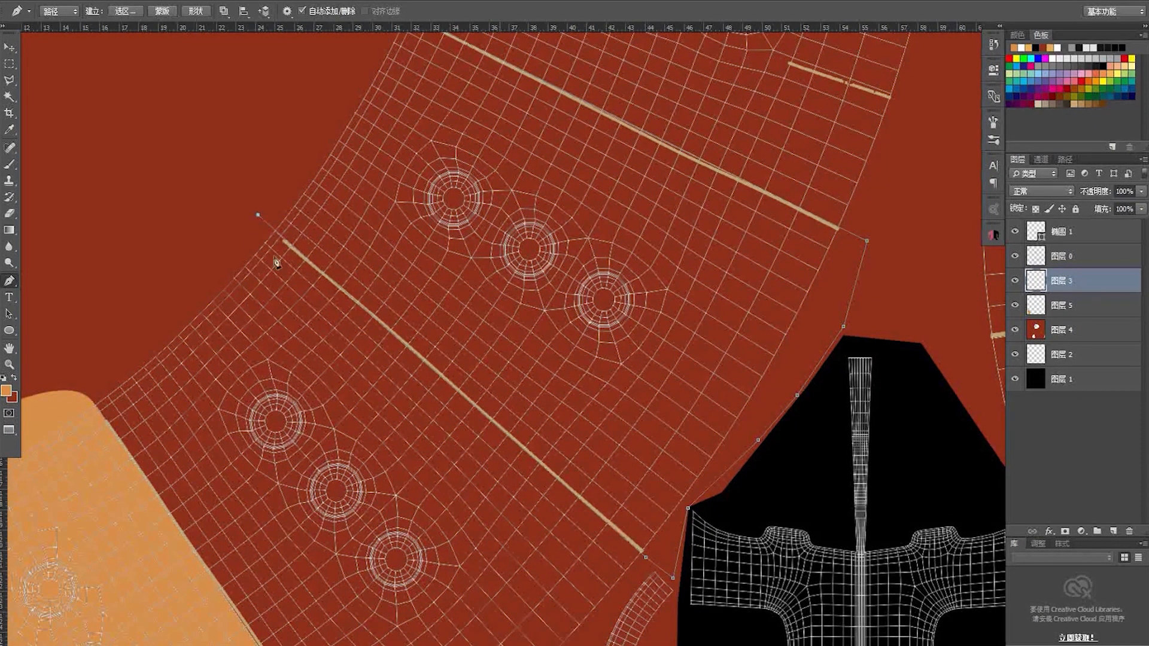
drag(317, 193, 349, 299)
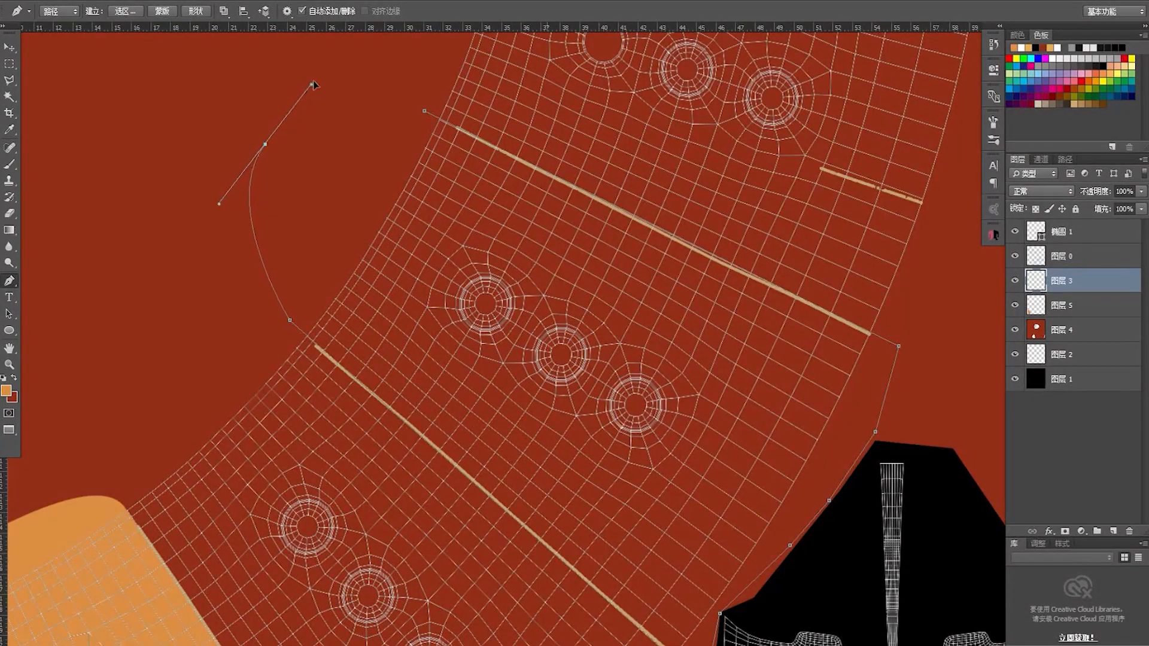
click(424, 112)
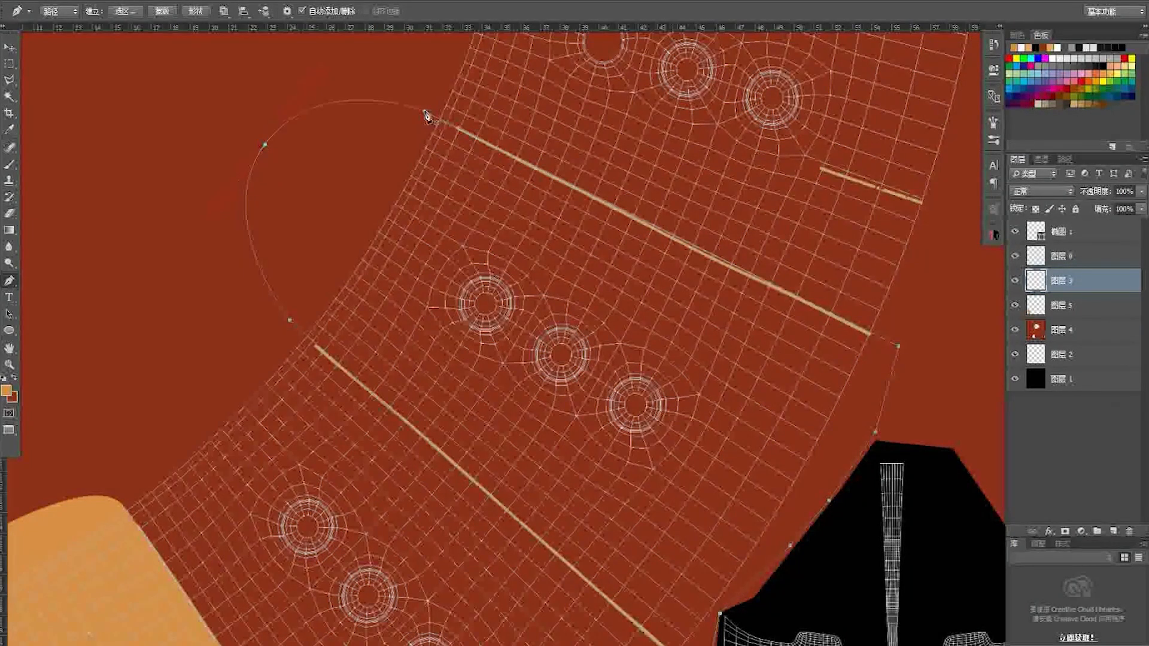
key(ctrl+Return)
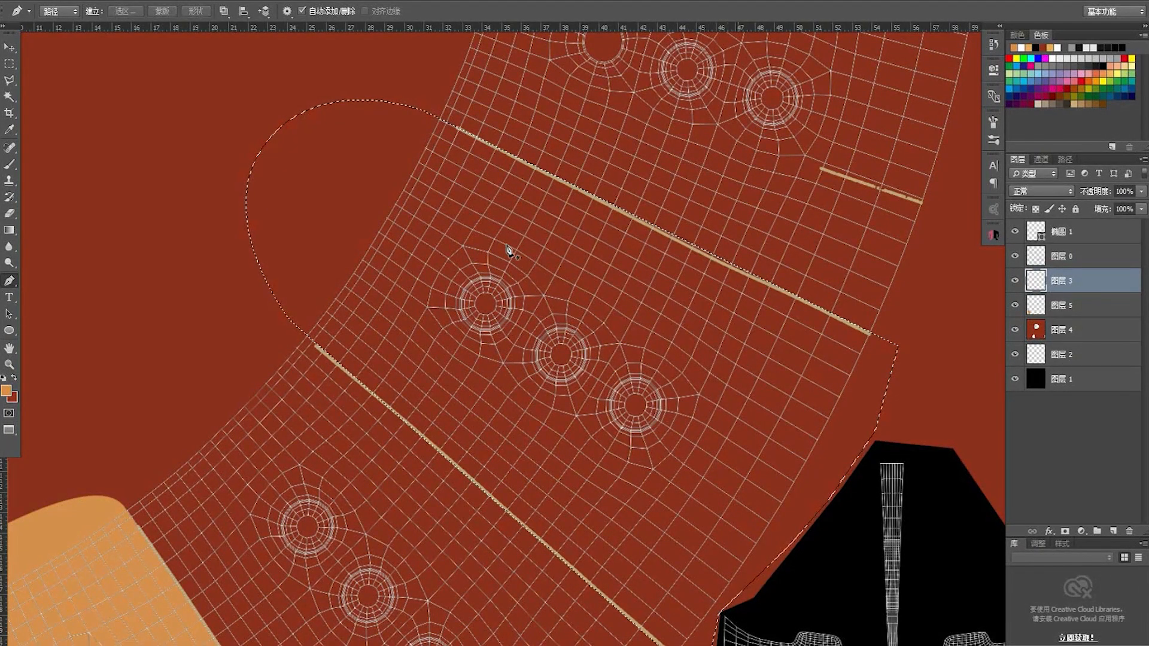
Fill the panel selection with the orange foreground colour on 图层 3 and deselect
key(alt+Delete)
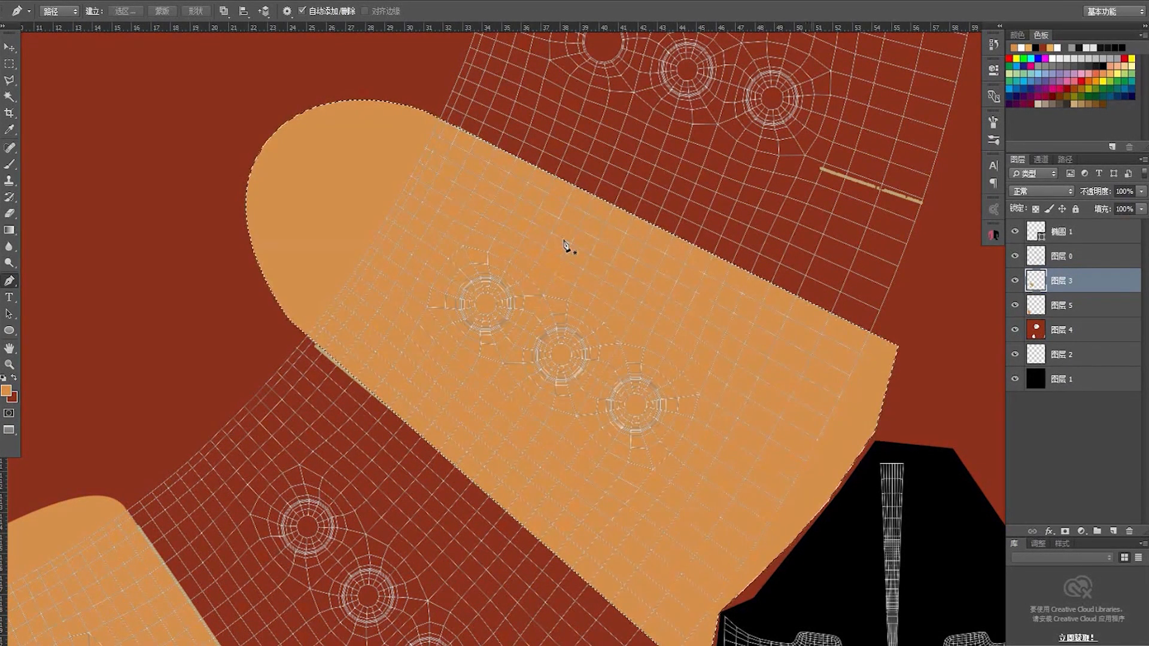
drag(657, 194, 520, 359)
drag(533, 210, 533, 343)
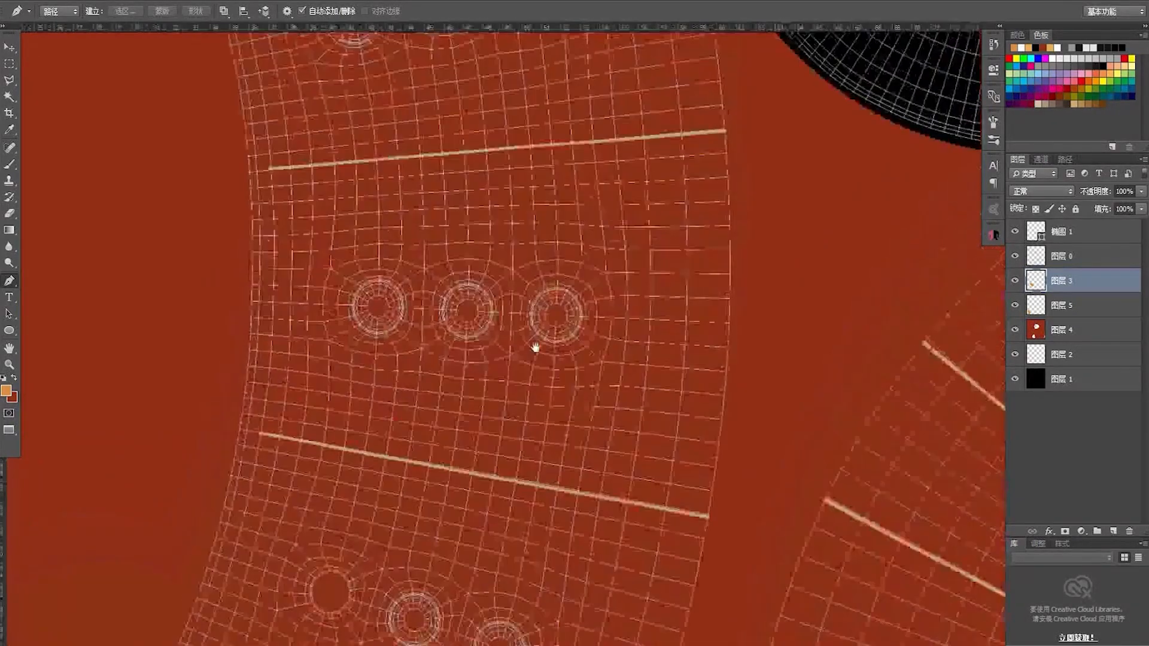
drag(523, 284, 583, 67)
Draw a closed Pen path around the next alternate panel up the arc, following its two divider lines and curving past the outer edge
key(z)
drag(539, 315, 578, 356)
mouse_move(562, 287)
mouse_down()
mouse_move(554, 335)
mouse_move(569, 329)
mouse_move(558, 334)
mouse_up()
key(p)
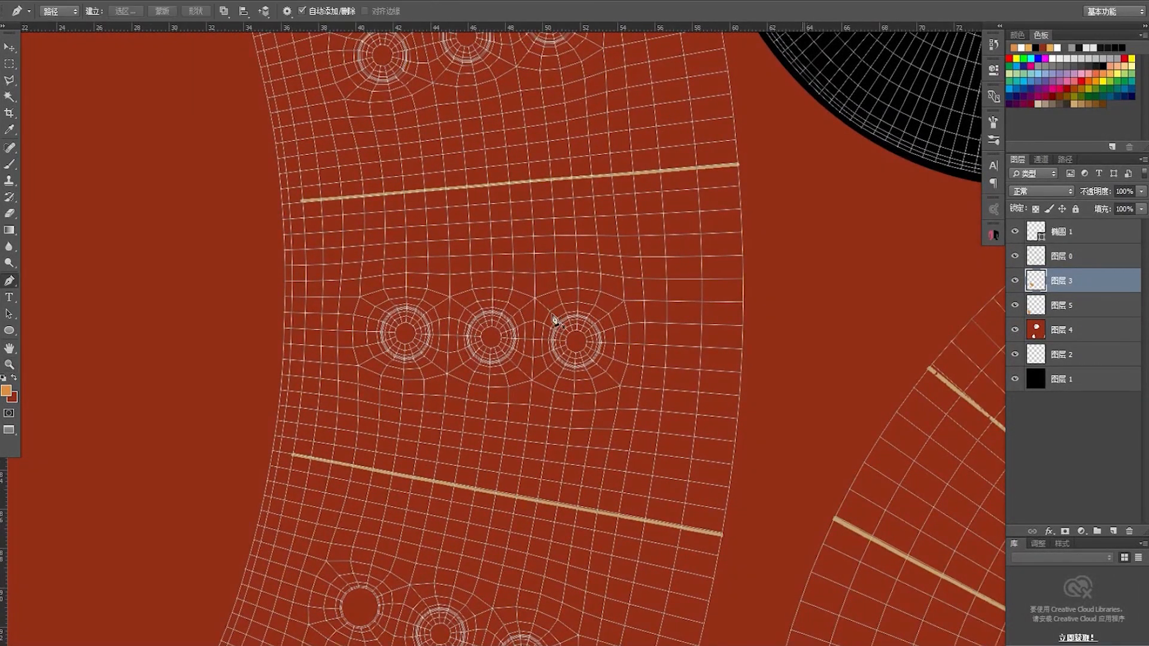
click(256, 208)
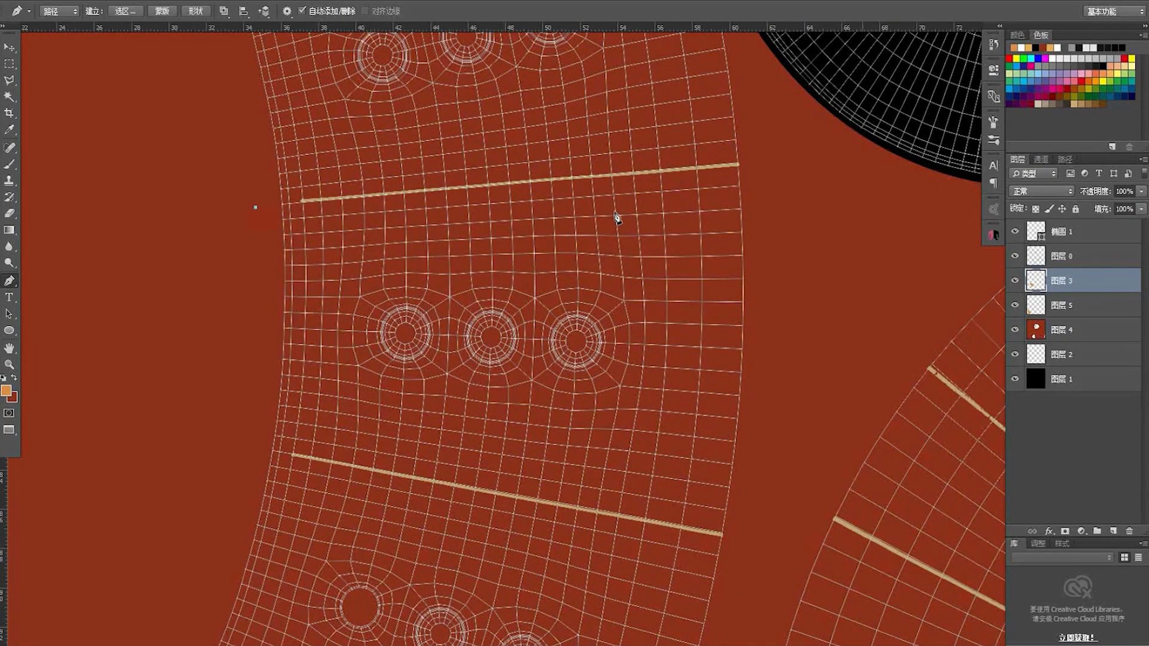
click(777, 163)
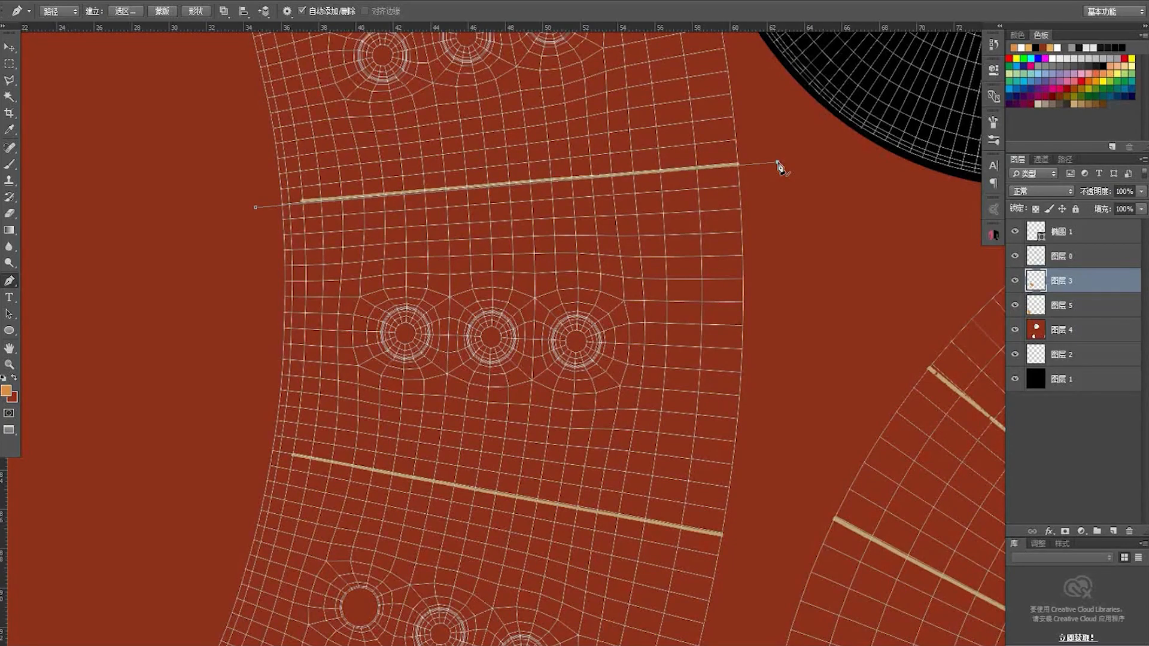
drag(835, 316, 826, 446)
click(237, 446)
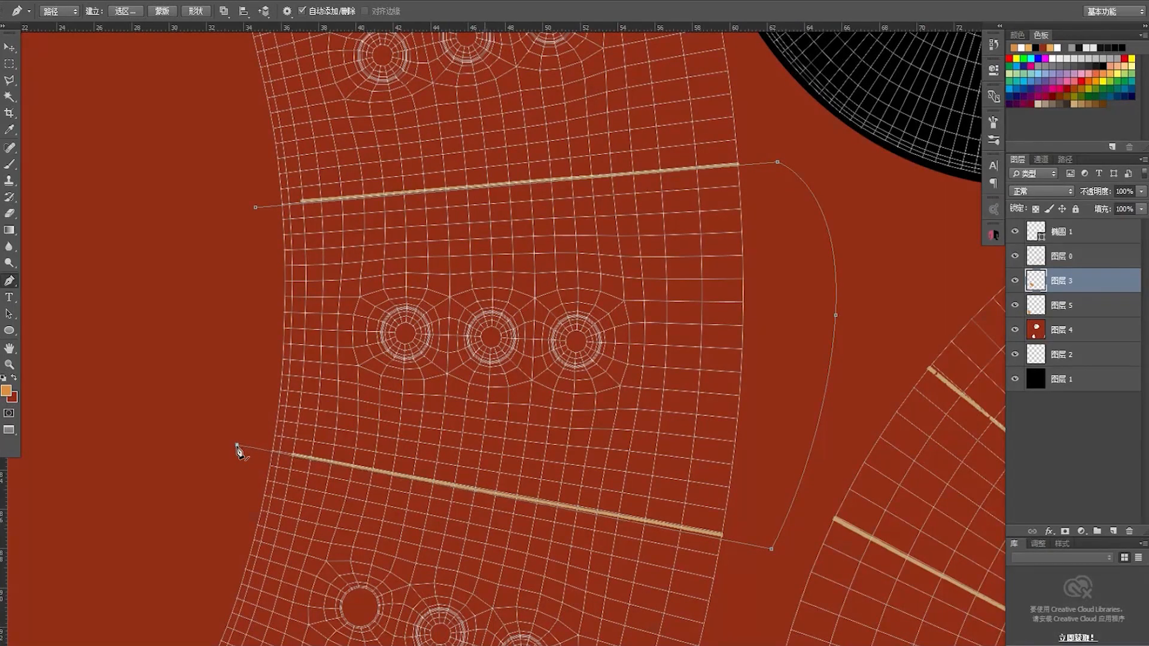
click(255, 207)
Adjust the path's lower outer anchor point to line up with the divider and convert the path to a selection
key(a)
click(786, 530)
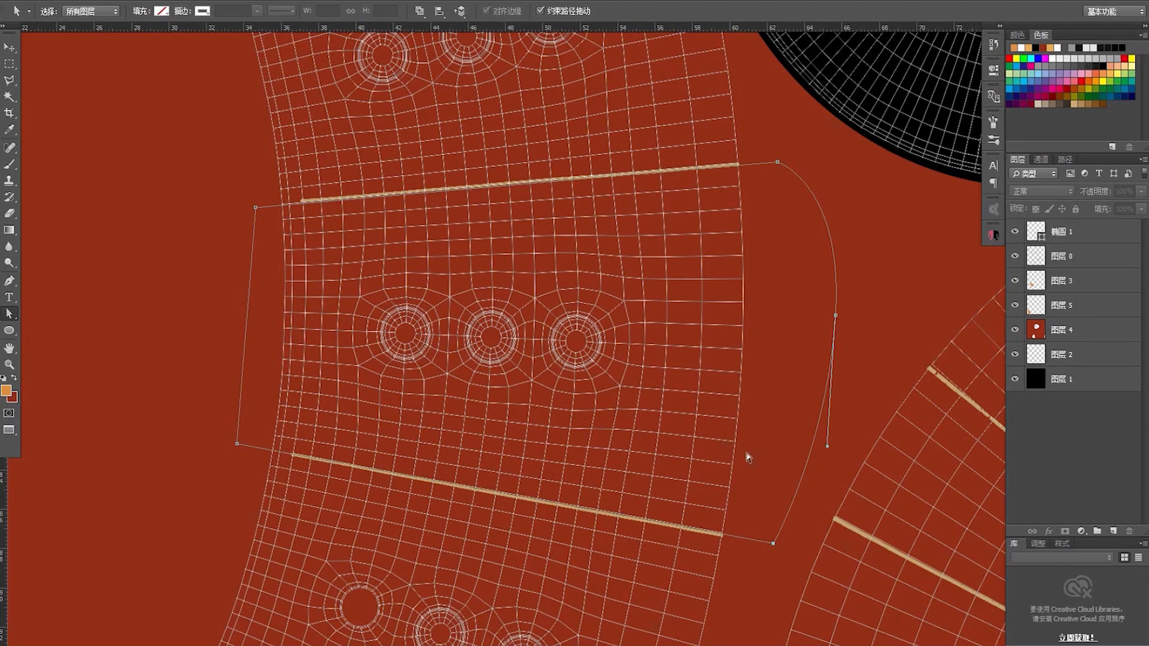
key(ctrl+Return)
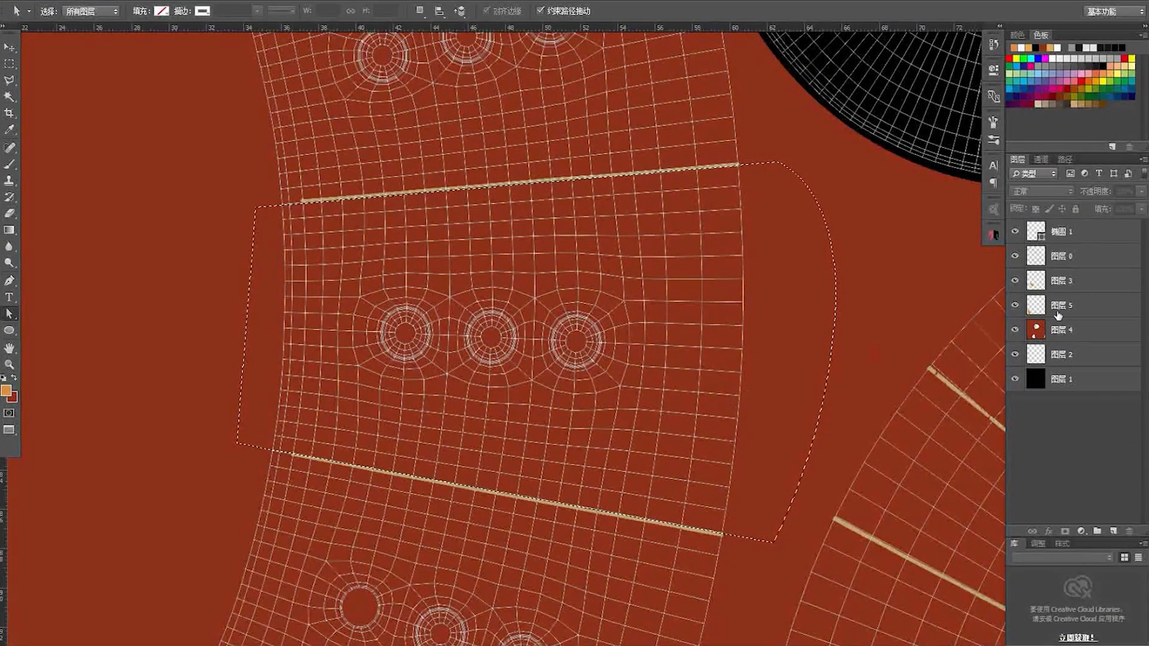
Toggle the visibility of 图层 3, 图层 5, 图层 4 and the layer above them to check which layer holds each orange fill
click(1079, 285)
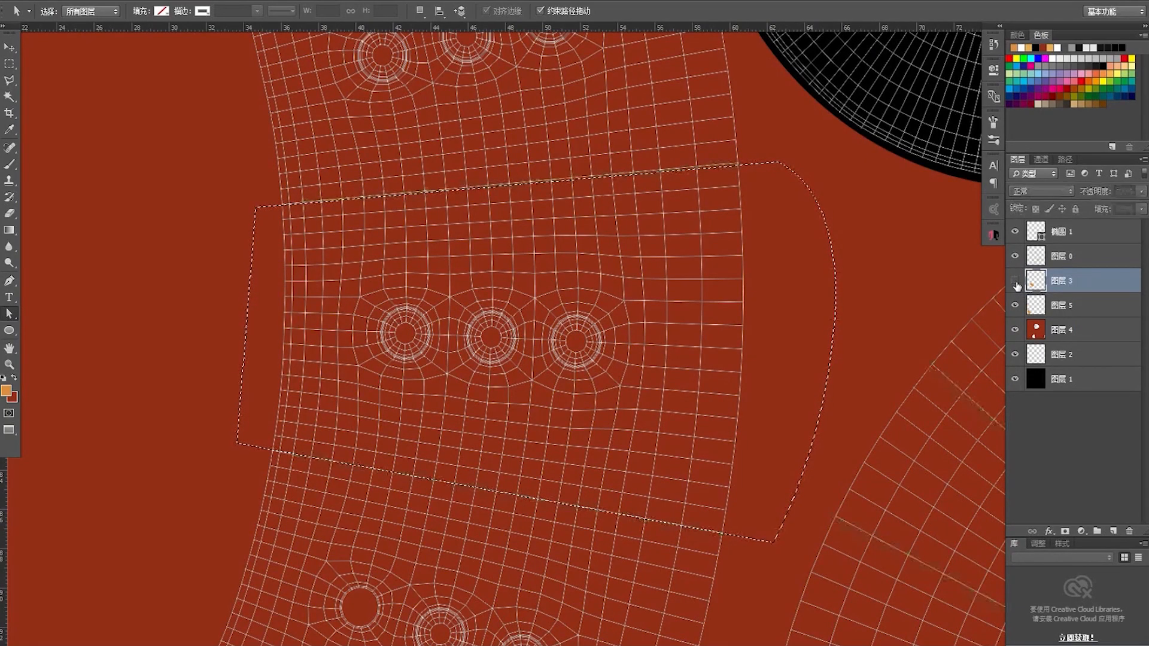
key(z)
drag(922, 299, 771, 310)
click(1014, 305)
click(1014, 305)
click(1014, 329)
click(1014, 330)
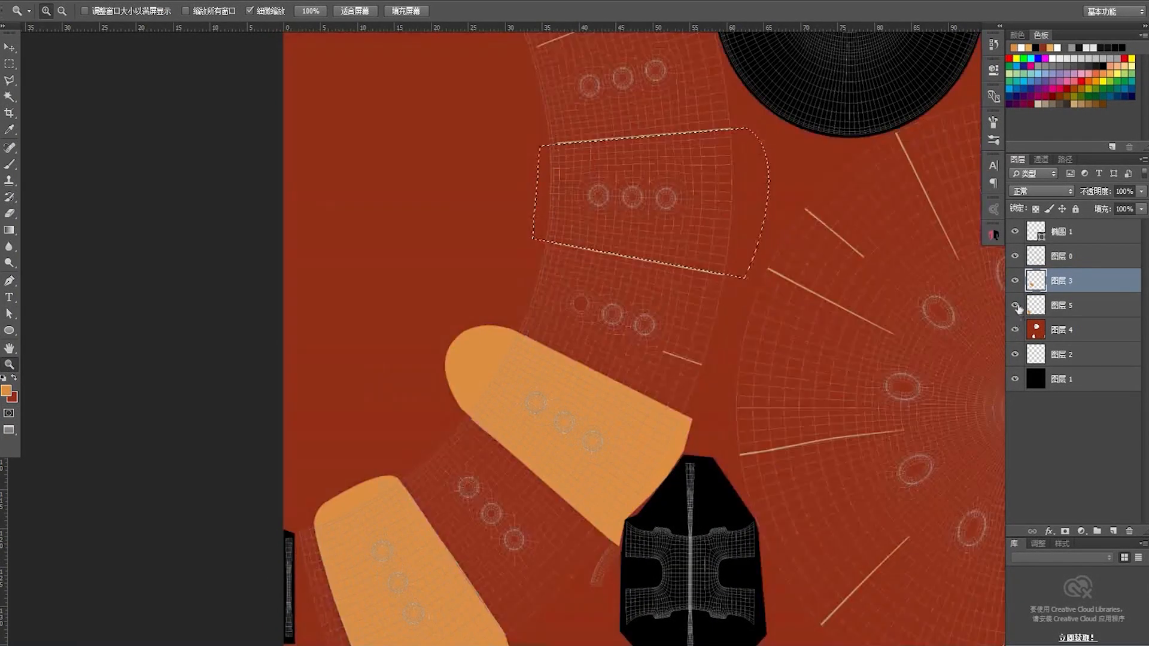
click(1015, 256)
click(1014, 256)
click(1014, 280)
click(1014, 281)
drag(698, 364, 683, 341)
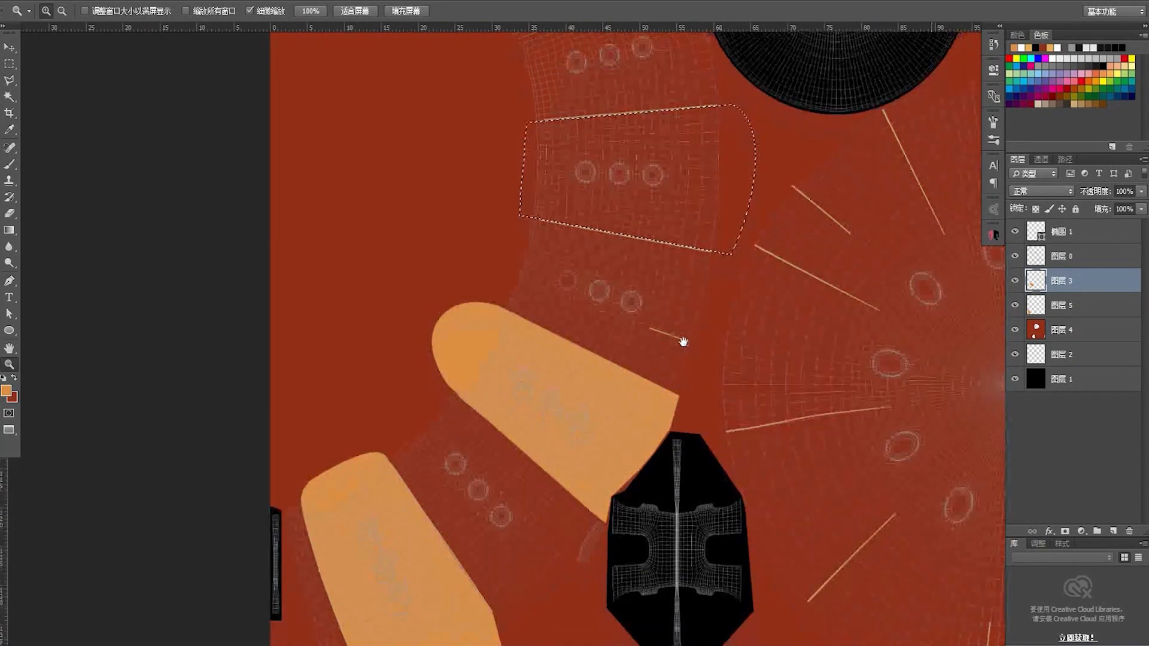
click(1015, 281)
click(1014, 281)
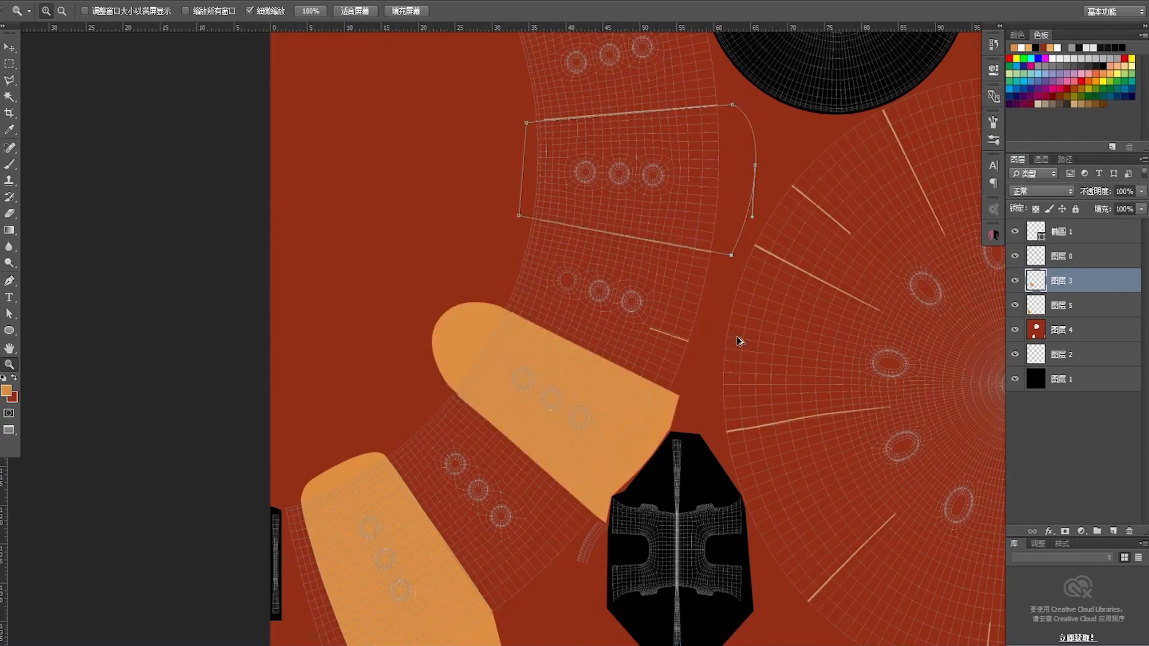
Undo back to the first panel's selection, then fill it with the orange foreground colour on 图层 5 and deselect
key(ctrl+alt+z)
key(ctrl+alt+z)
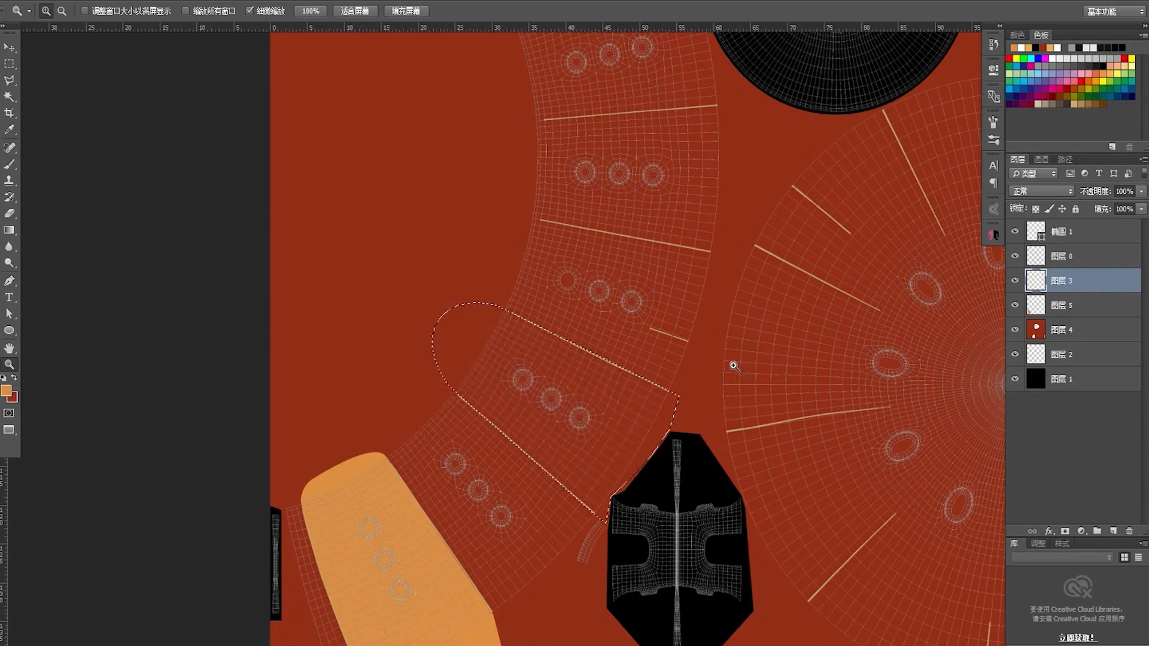
click(1042, 305)
click(1014, 305)
click(1015, 305)
scroll(644, 330, down, 1)
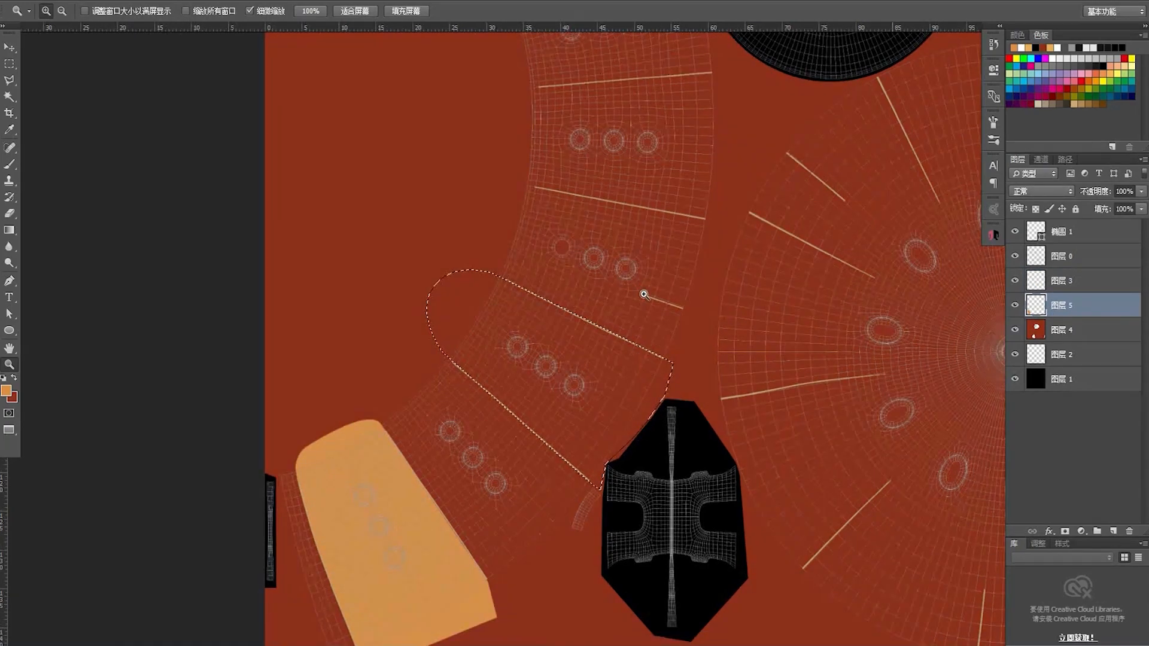
key(alt+Delete)
drag(640, 299, 637, 301)
key(ctrl+d)
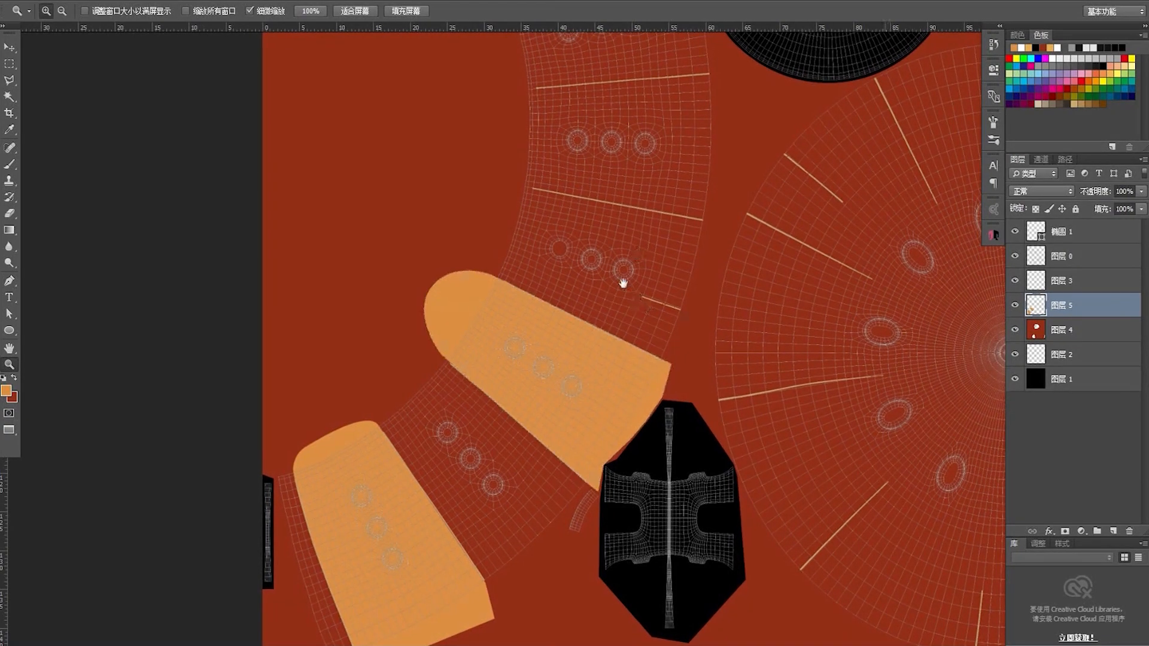
Draw a closed Pen path around the next alternate panel up the arc, following both dividers and bulging past both side edges
alt+scroll(623, 283, up, 8)
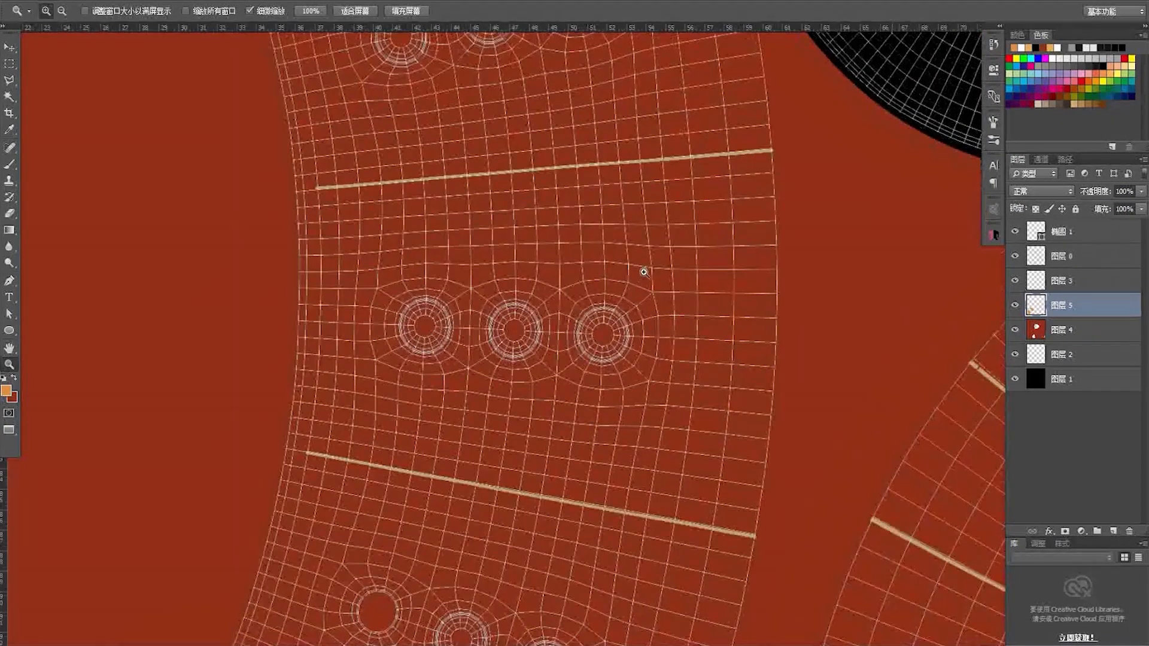
key(p)
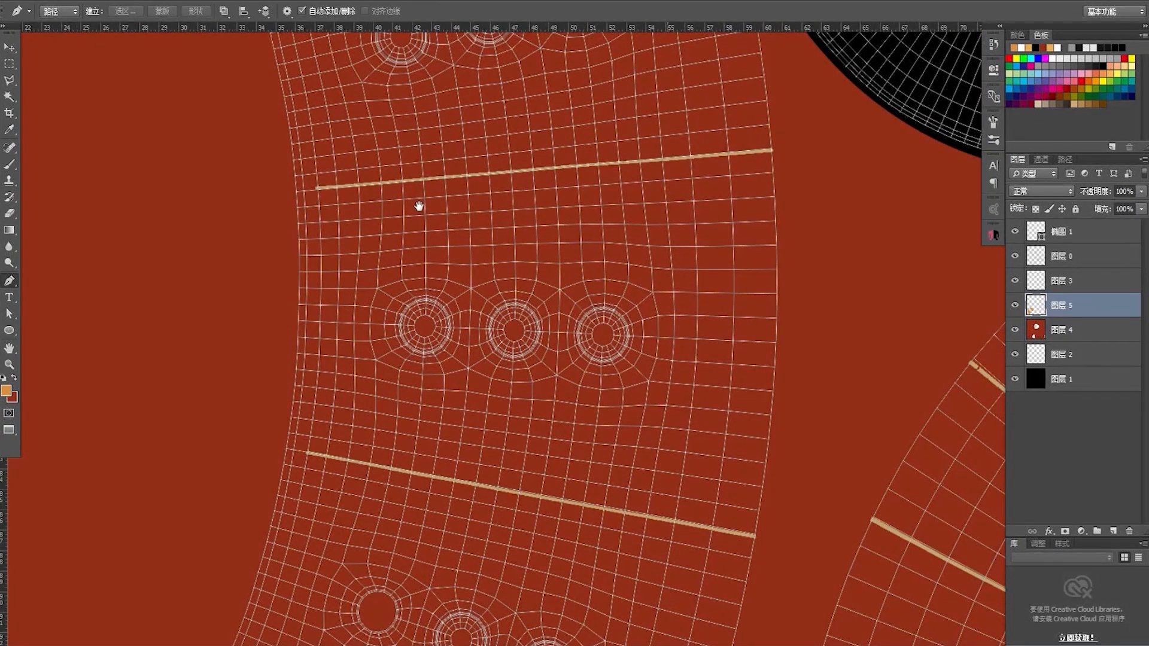
click(276, 193)
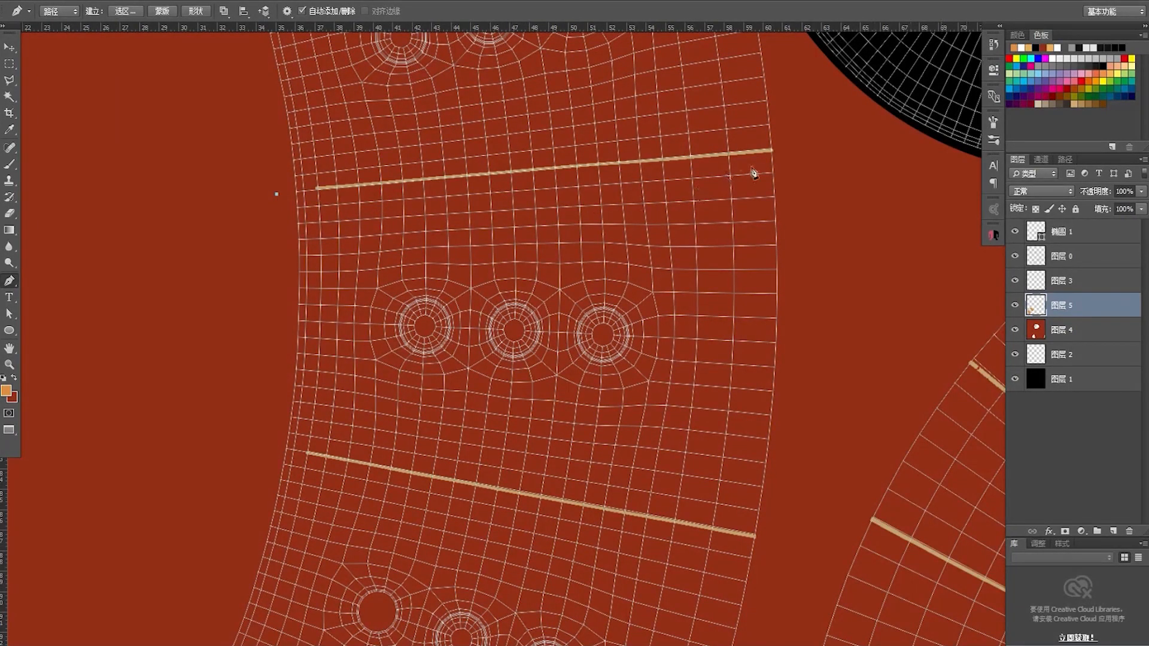
click(810, 150)
drag(882, 347, 877, 514)
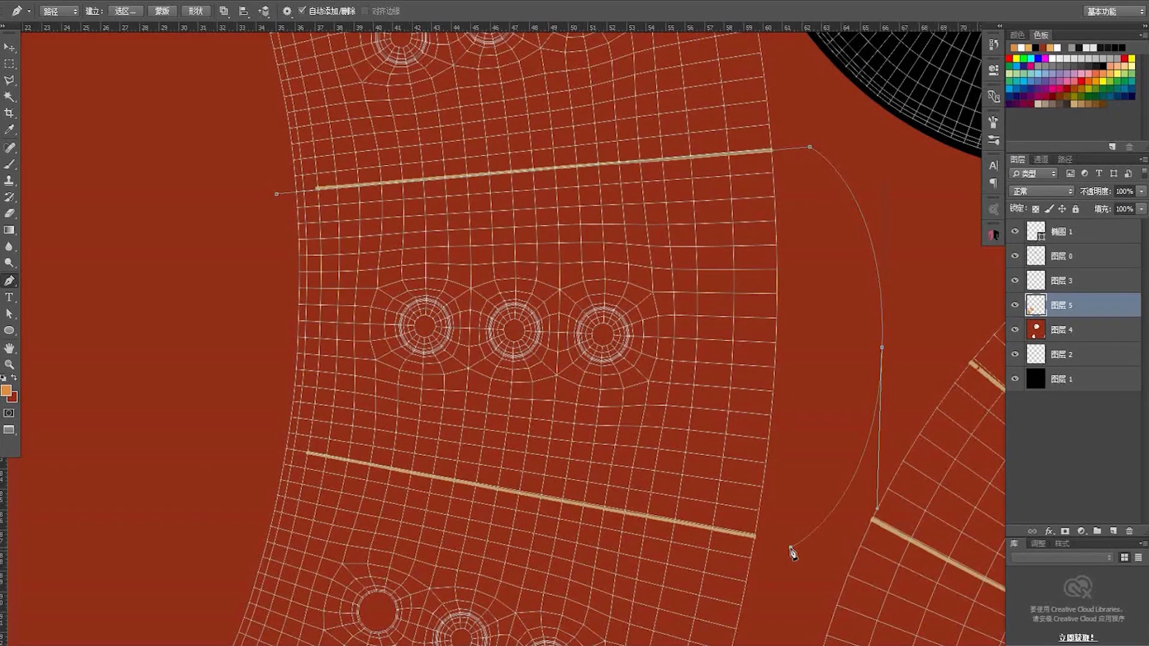
click(253, 442)
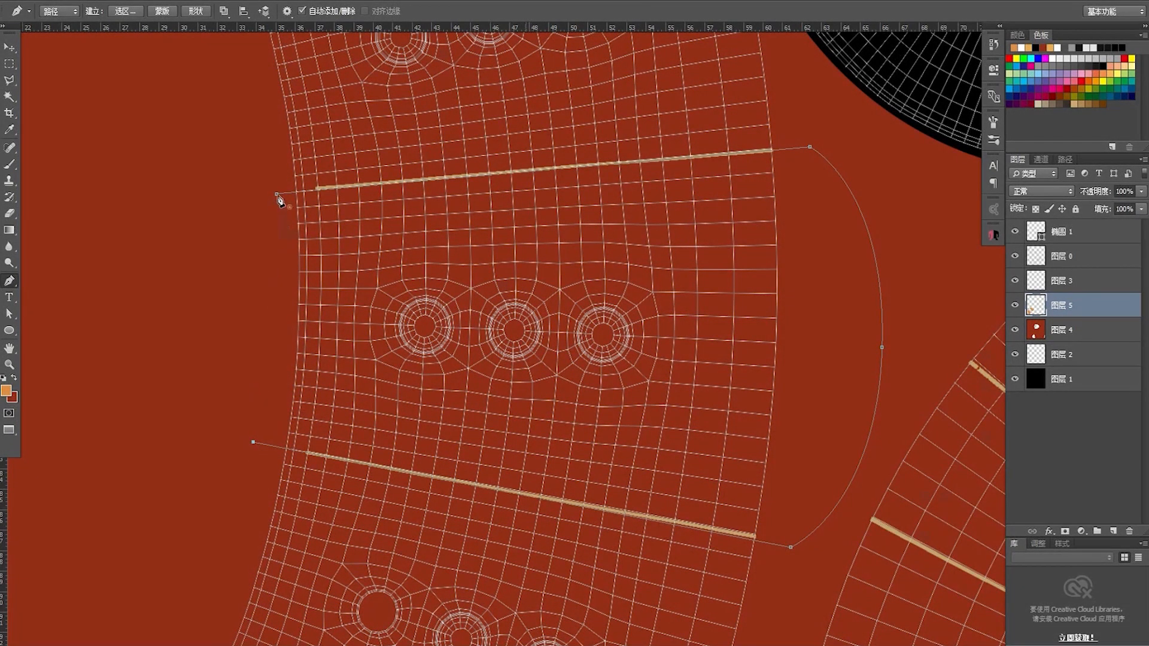
drag(277, 194, 320, 189)
Nudge the path's lower outer anchor point up and right to follow the divider, and convert the path to a selection
key(a)
drag(778, 590, 843, 506)
key(Up)
key(Right)
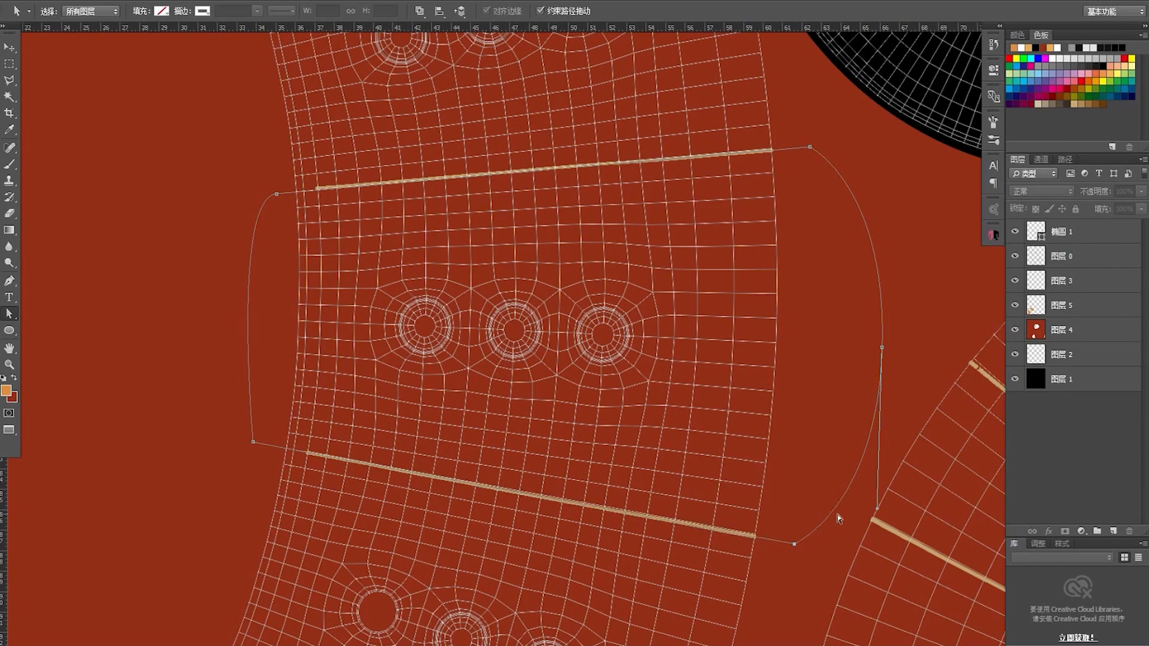
key(ctrl+Return)
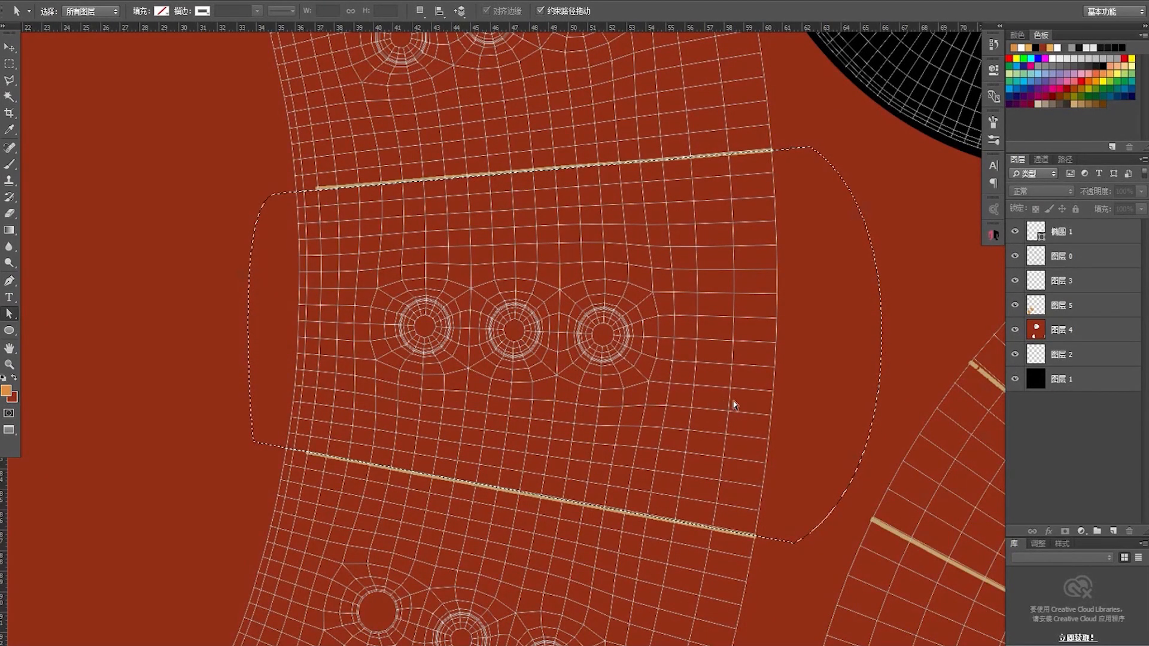
Fill the selected fan panel with the orange foreground colour on layer 图层 5 and clear the selection
click(1062, 305)
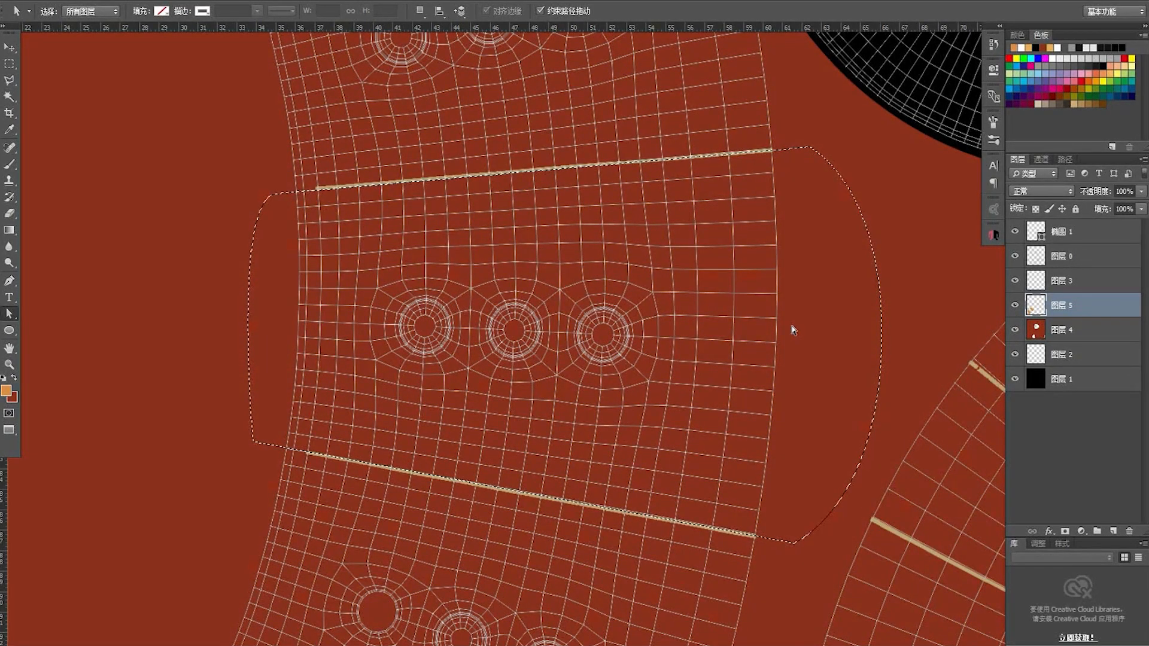
key(alt+Delete)
key(ctrl+d)
Trace a closed path around the unfilled fan panel beside the black disc, following both gold seam lines and bulging past its outer edge
key(z)
right_click(744, 333)
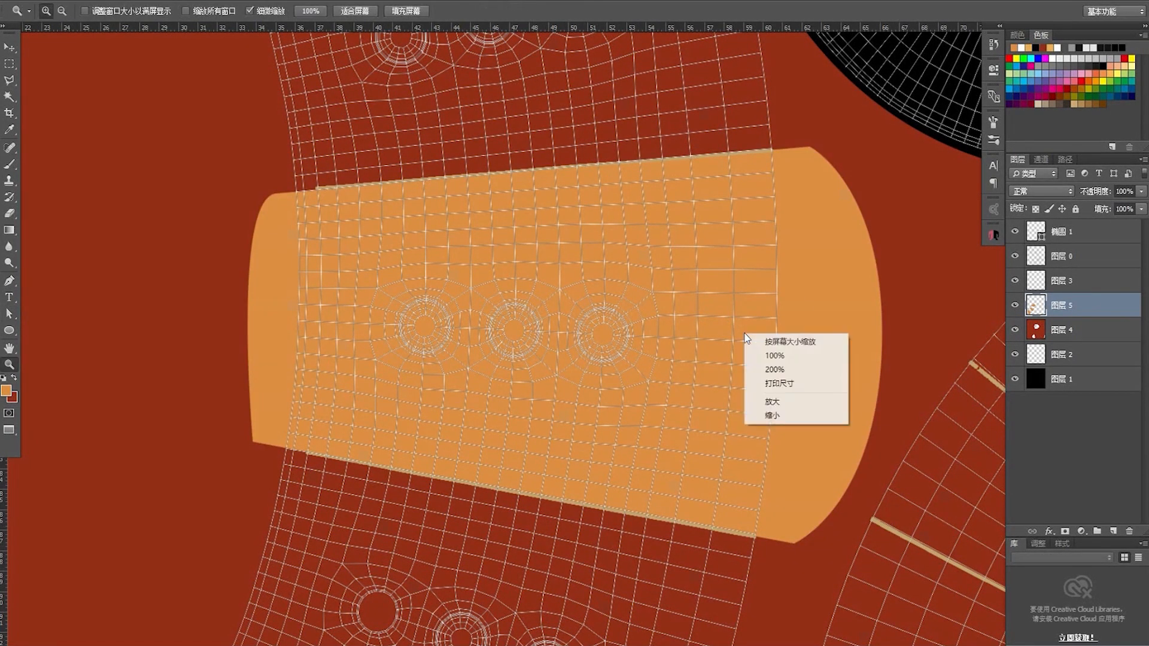
click(772, 356)
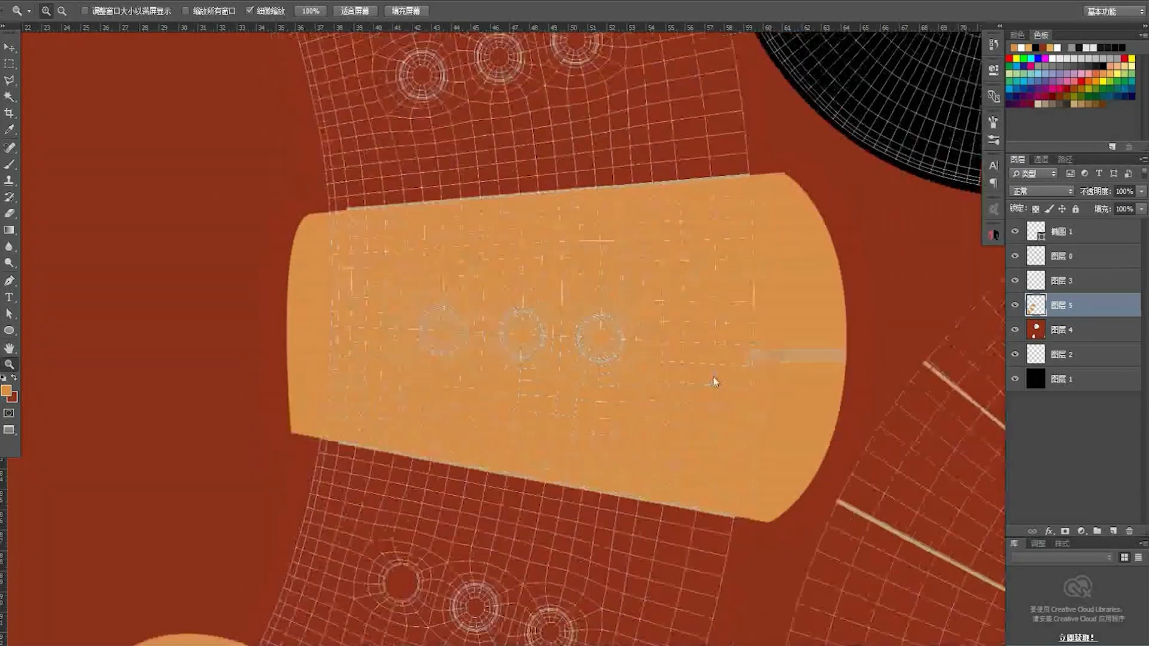
alt+click(721, 379)
mouse_move(661, 84)
mouse_down()
mouse_move(662, 372)
mouse_move(685, 114)
mouse_up()
mouse_move(632, 501)
mouse_down()
mouse_move(684, 211)
mouse_move(630, 403)
mouse_move(638, 512)
mouse_up()
drag(622, 315, 622, 314)
key(p)
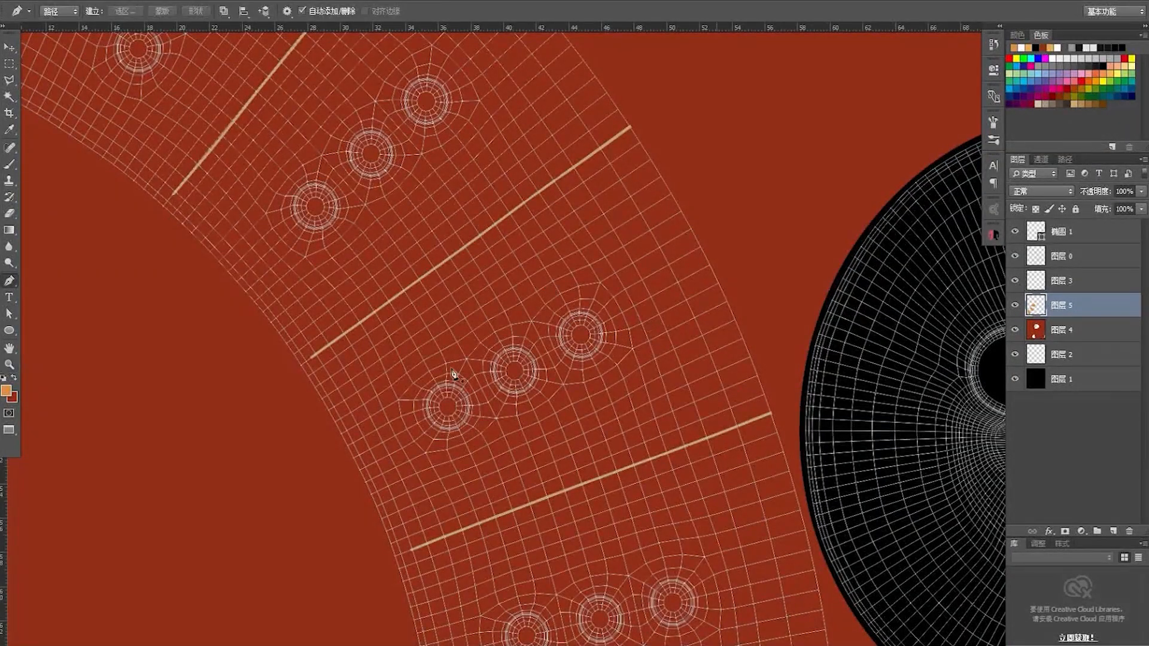
click(284, 379)
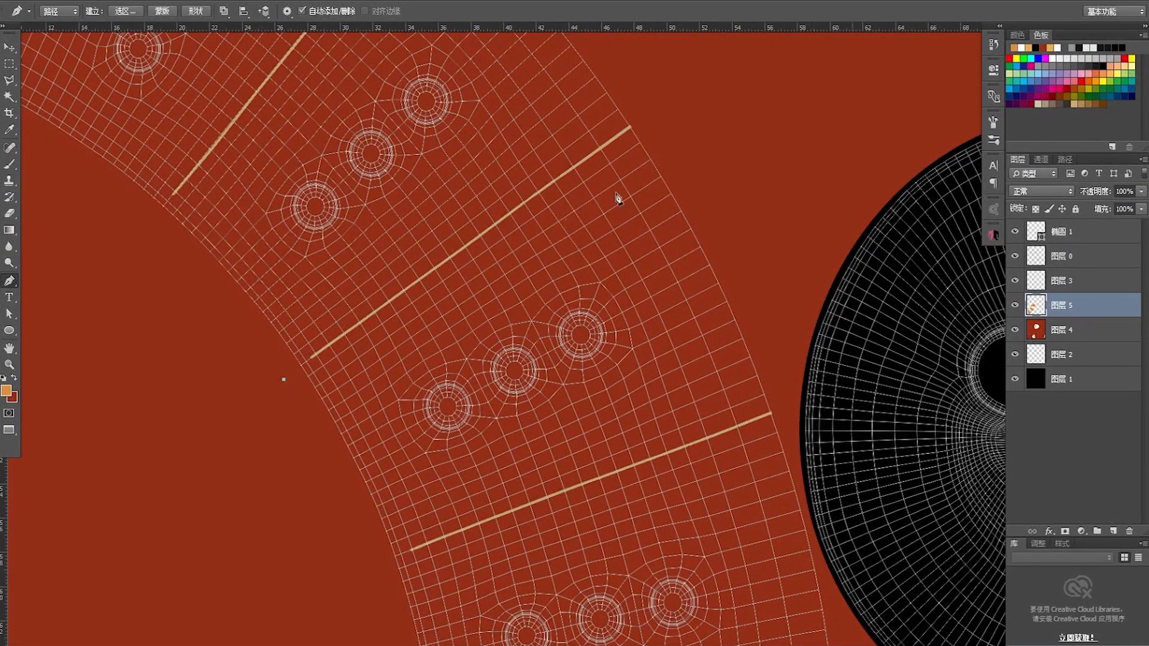
click(656, 109)
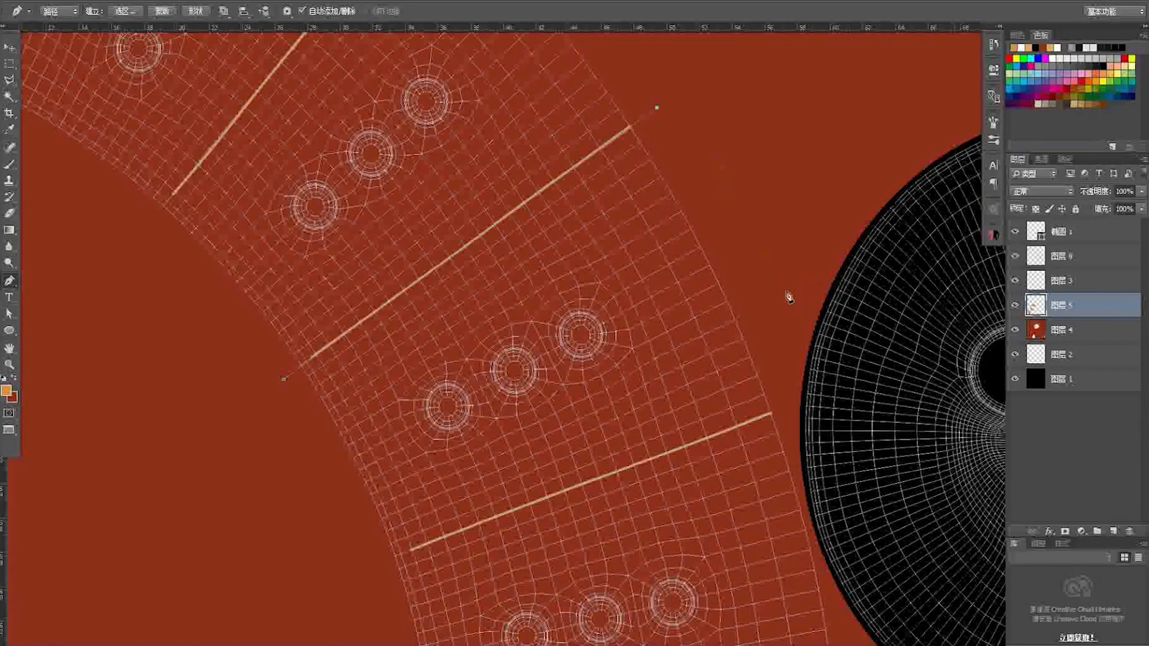
drag(775, 254, 770, 253)
drag(777, 190, 800, 272)
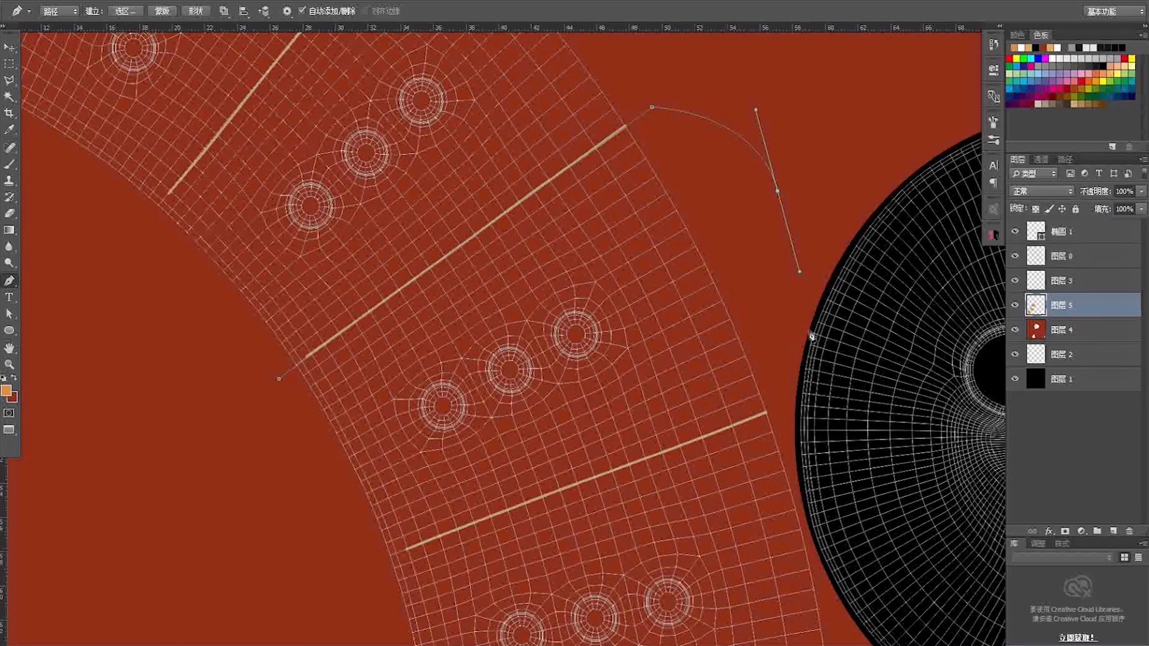
drag(791, 360, 784, 393)
click(777, 410)
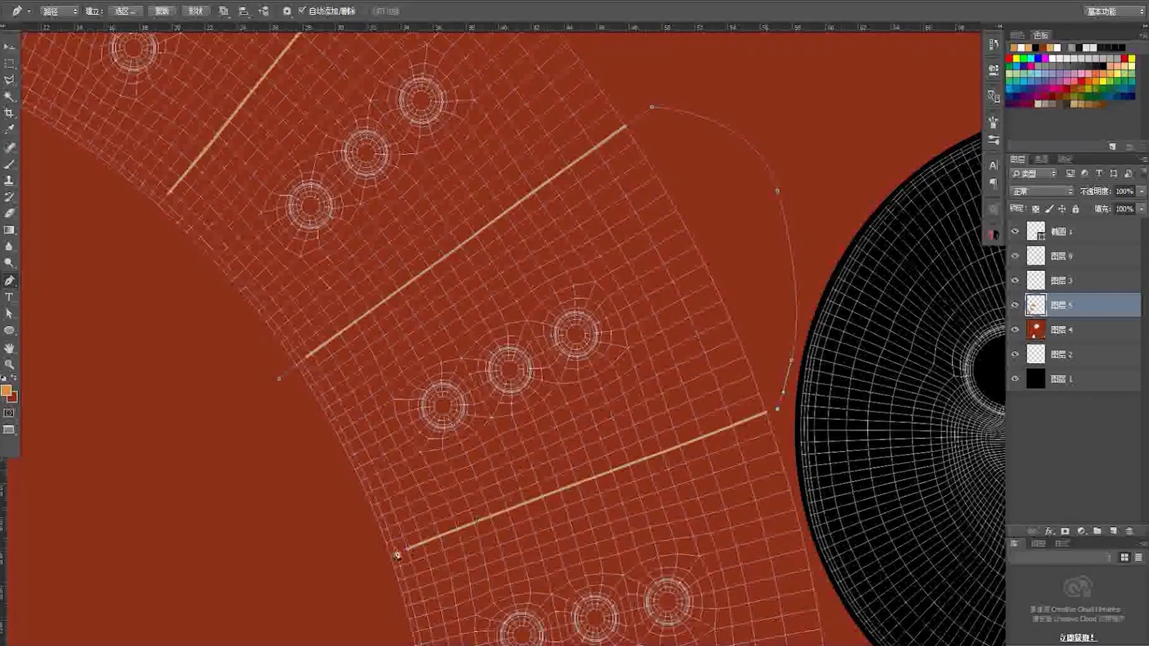
click(280, 380)
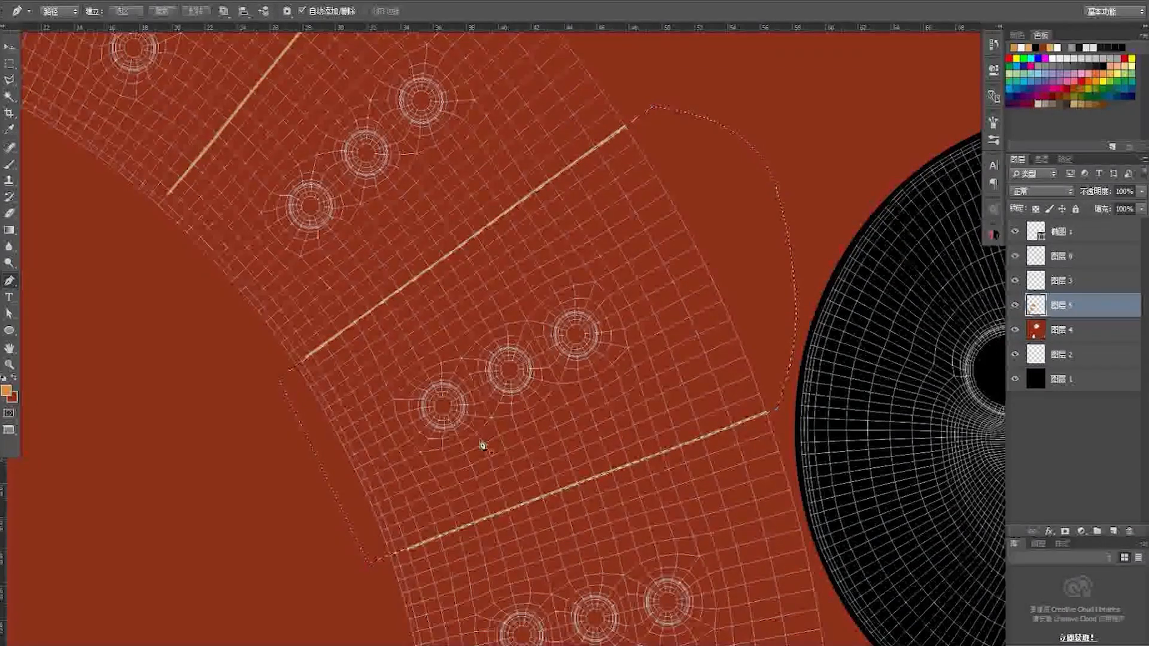
Turn the curved panel path into a selection, fill it with the orange foreground colour and deselect
key(ctrl+Return)
key(alt+Delete)
key(ctrl+d)
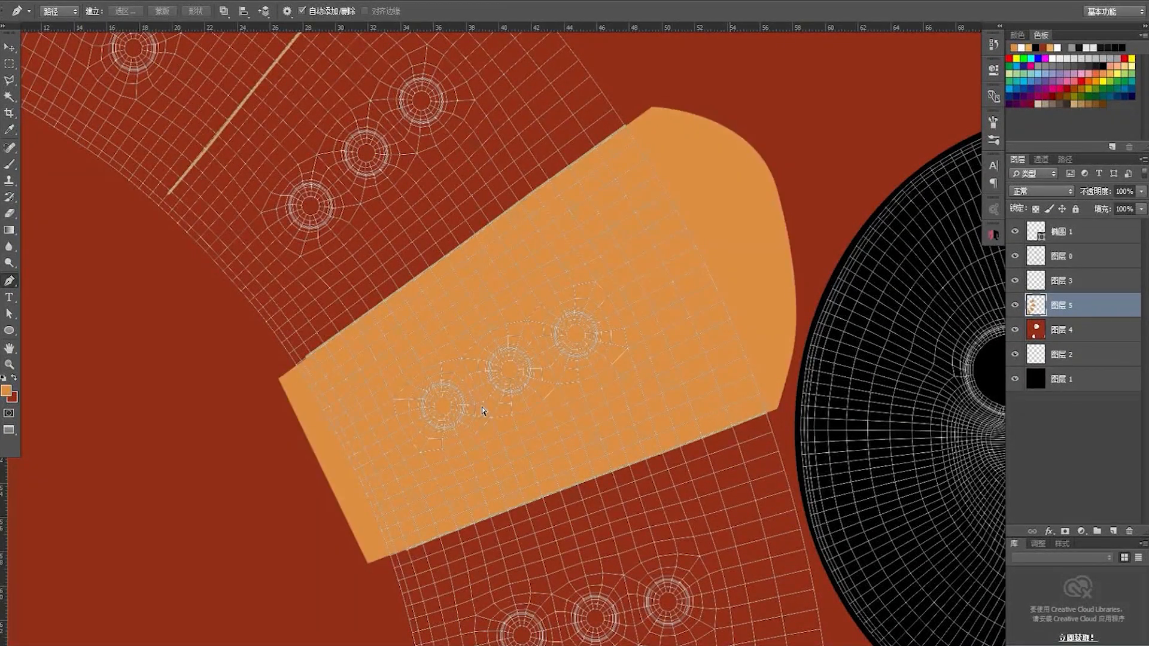
Start a path for the next alternate panel along its far gold seam line, extending past both mesh edges
key(z)
drag(470, 398, 555, 377)
key(p)
click(573, 69)
click(381, 494)
drag(498, 429, 497, 424)
key(Left)
key(Left)
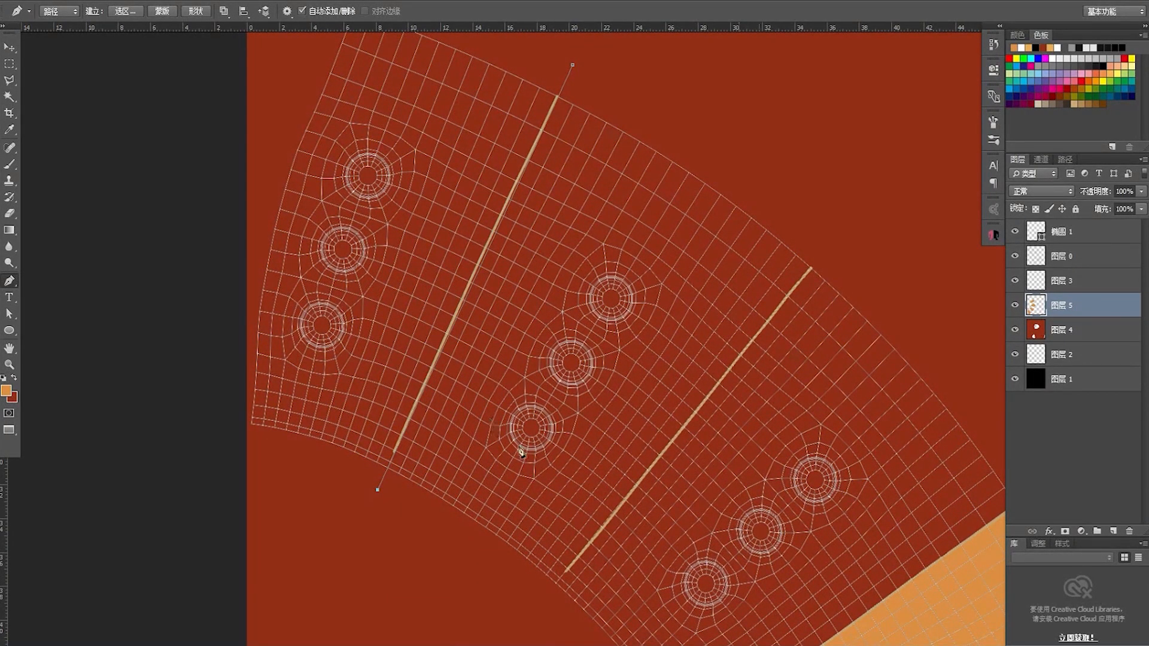
Close the panel path with straight edges along its second gold seam line and fine-tune the inner corner anchor
drag(539, 502, 549, 452)
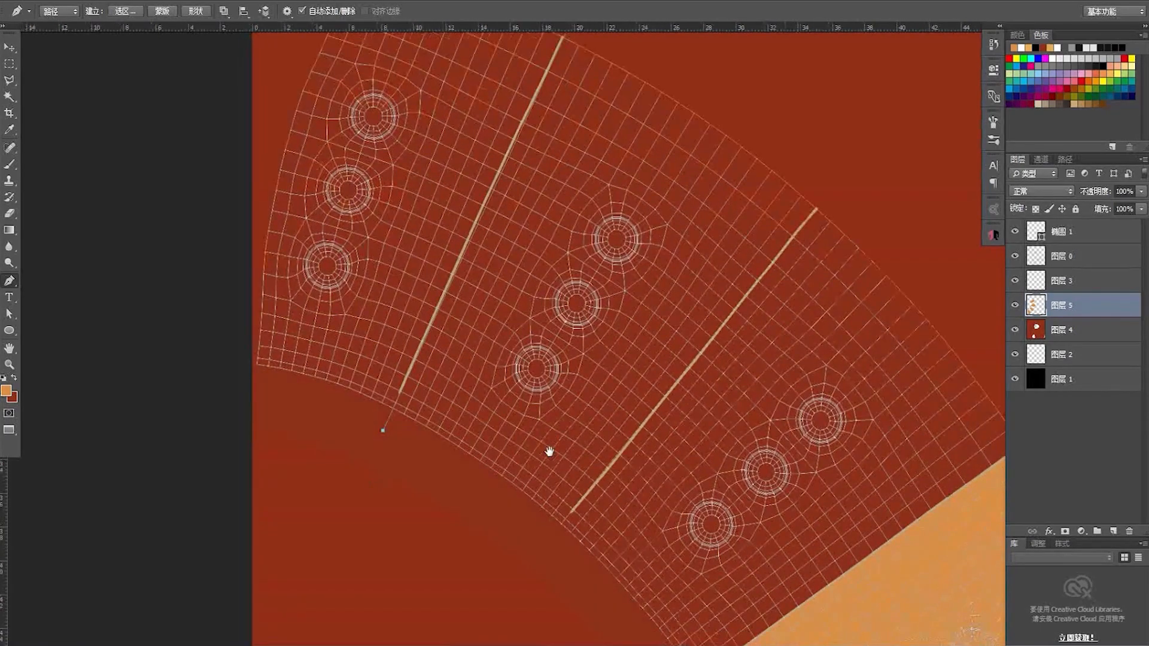
click(545, 549)
drag(626, 487, 603, 500)
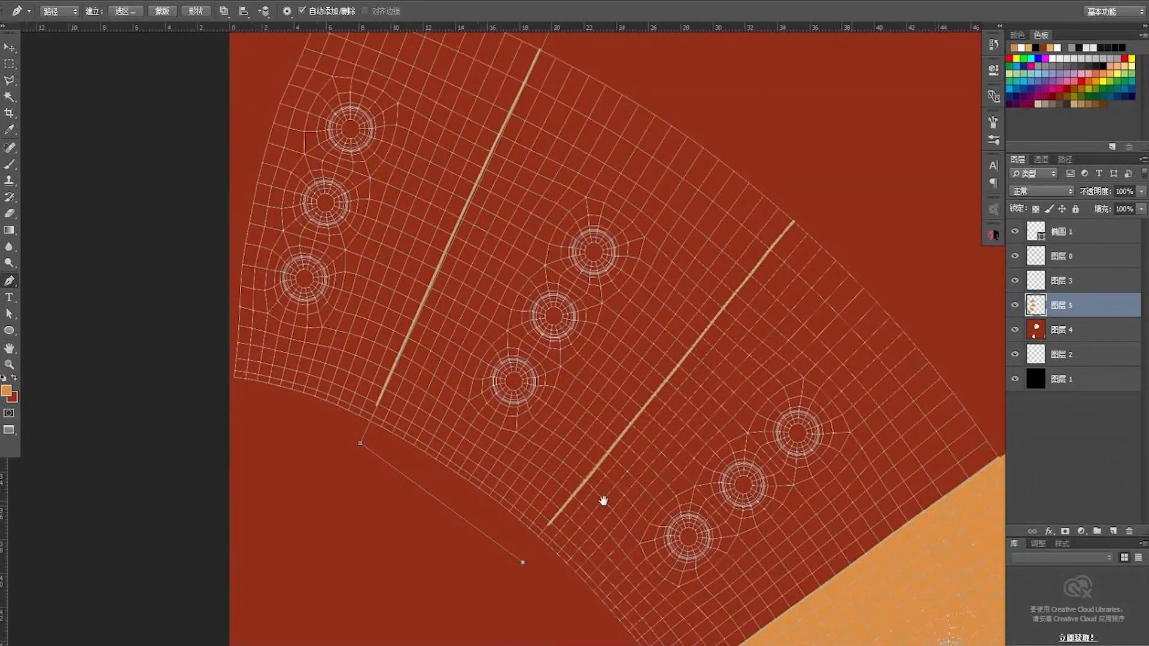
click(824, 186)
drag(649, 149, 608, 237)
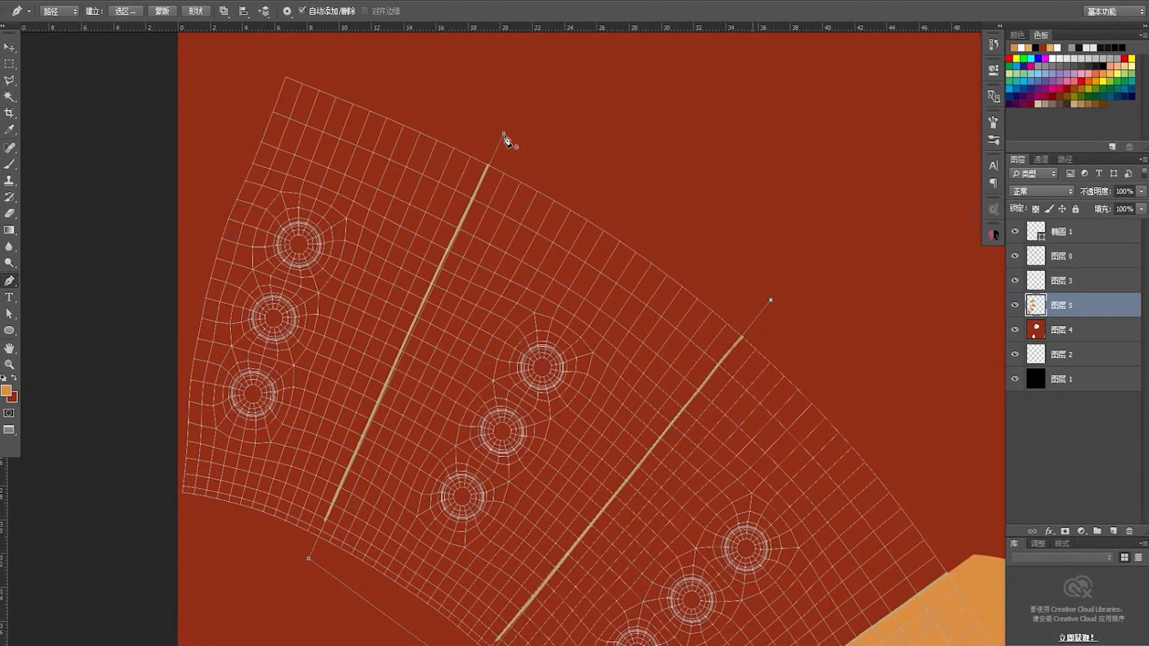
drag(513, 289, 528, 134)
drag(489, 332, 501, 320)
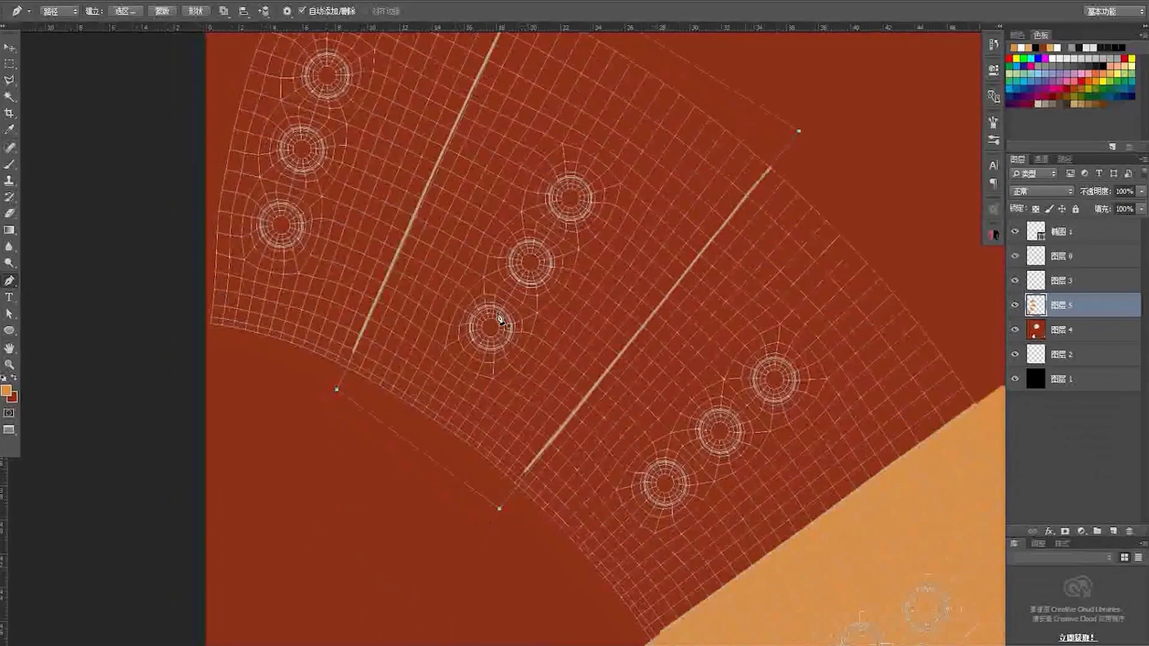
key(a)
click(527, 474)
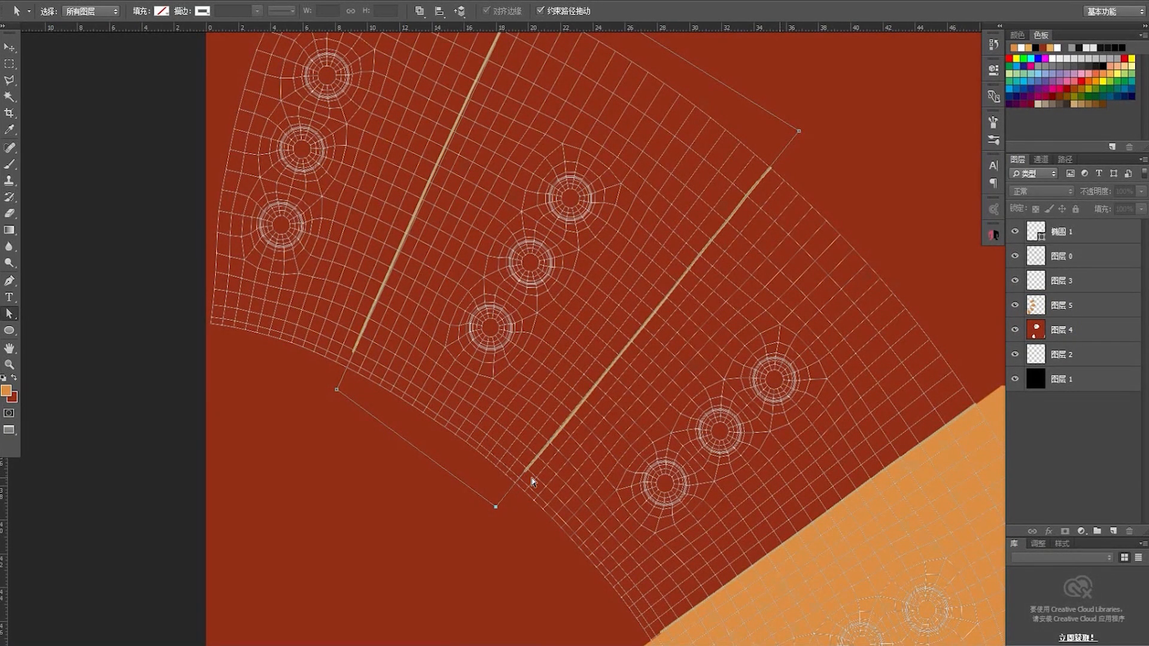
Convert the straight-edged panel path to a selection, fill it orange on layer 图层 5 and deselect
key(ctrl+Return)
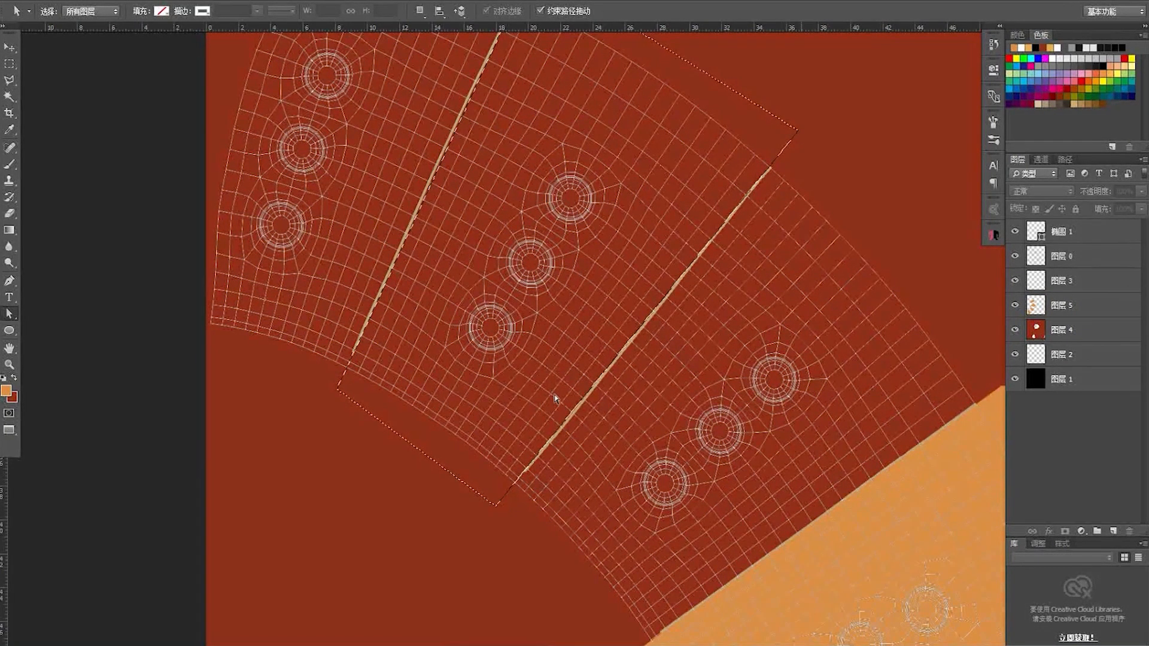
click(1058, 312)
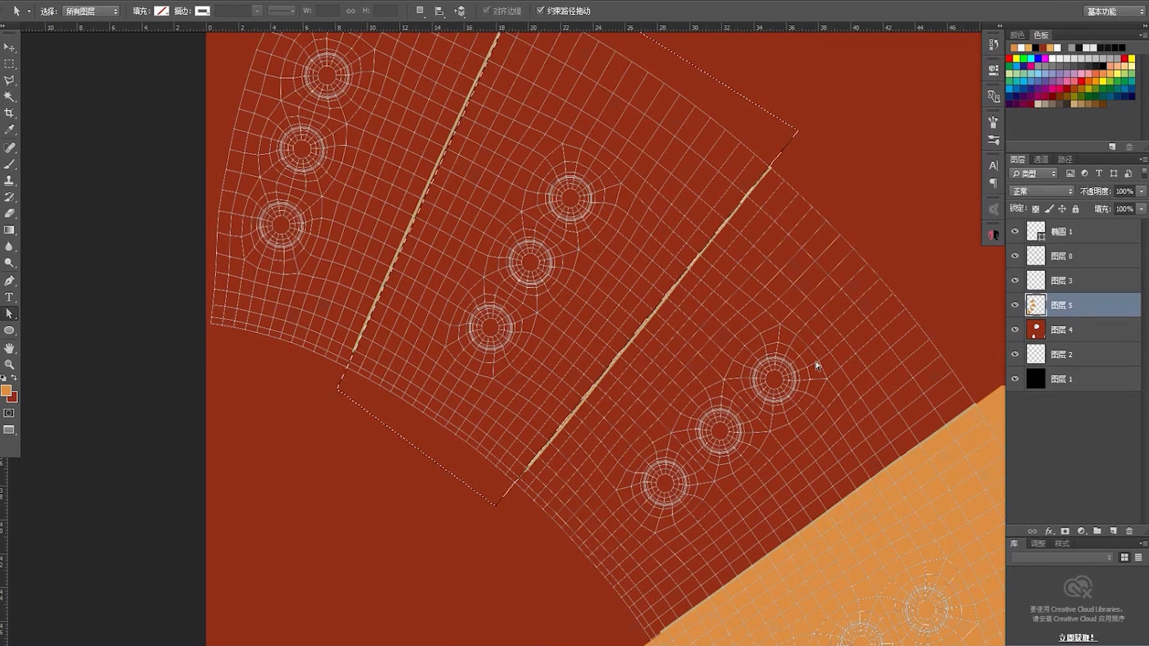
key(alt+Delete)
key(ctrl+d)
Add a new empty layer directly above layer 图层 5 for the large circular mesh
key(z)
right_click(613, 387)
click(659, 410)
drag(663, 434, 653, 390)
drag(619, 317, 616, 339)
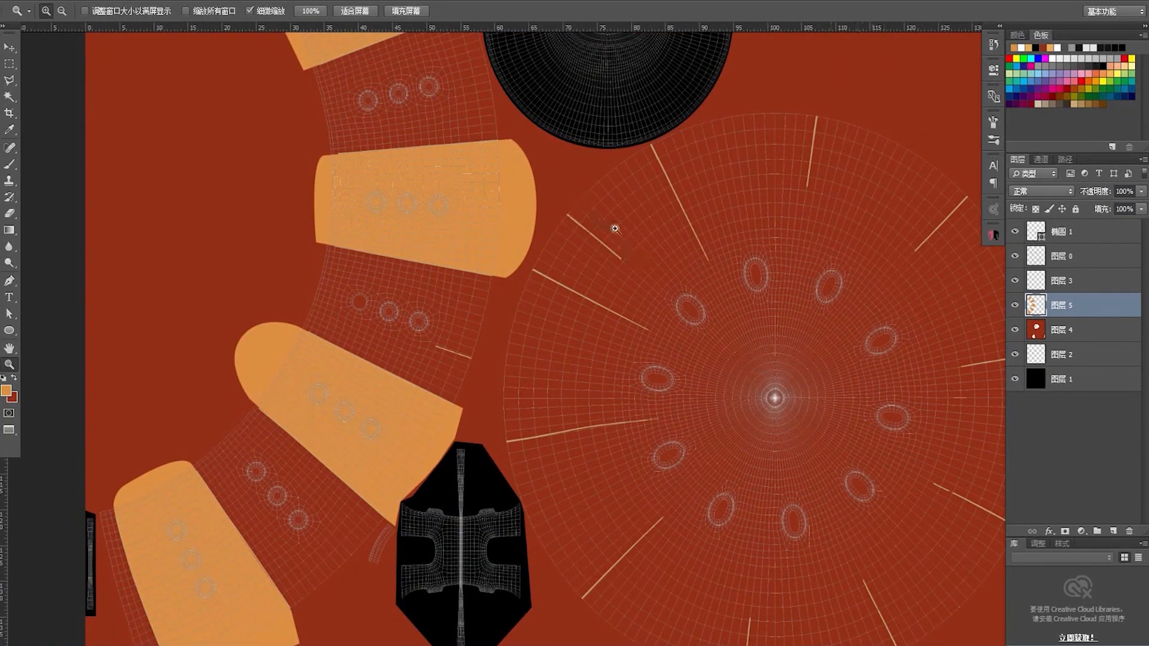
drag(638, 264, 611, 275)
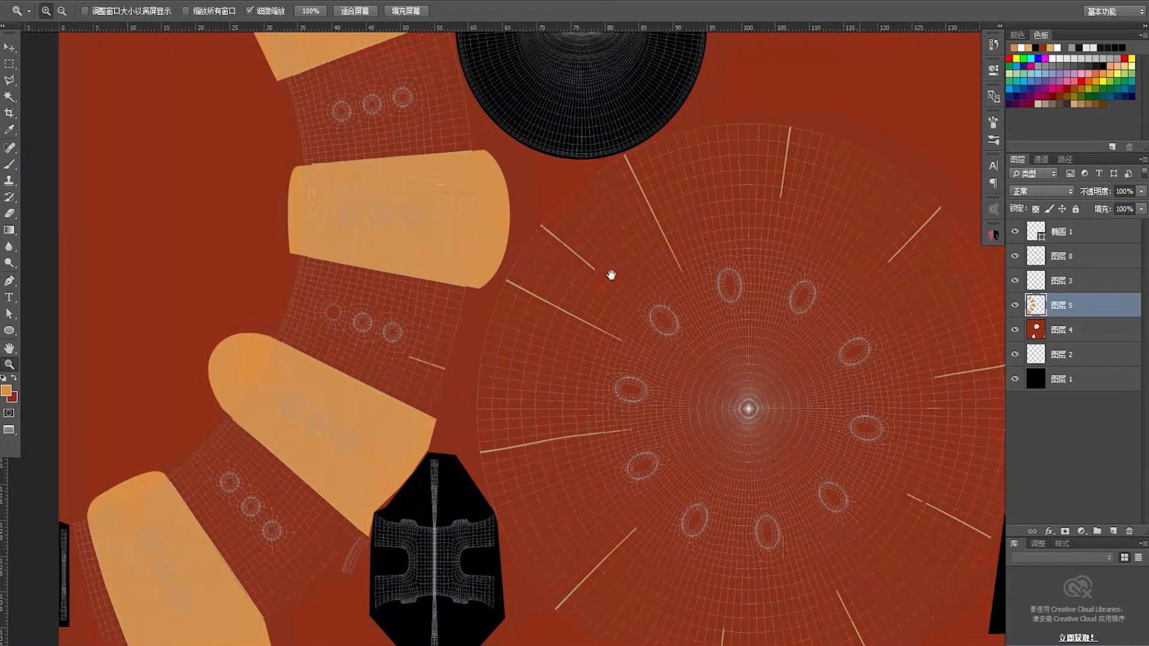
drag(559, 358, 519, 376)
drag(770, 387, 682, 372)
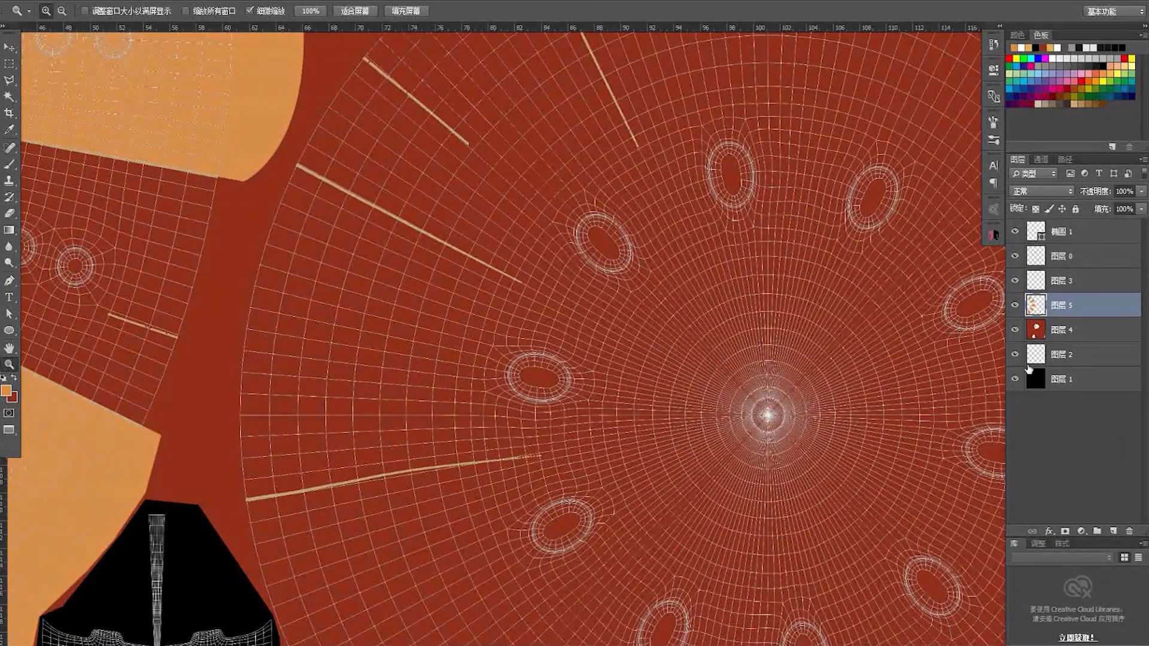
click(1112, 530)
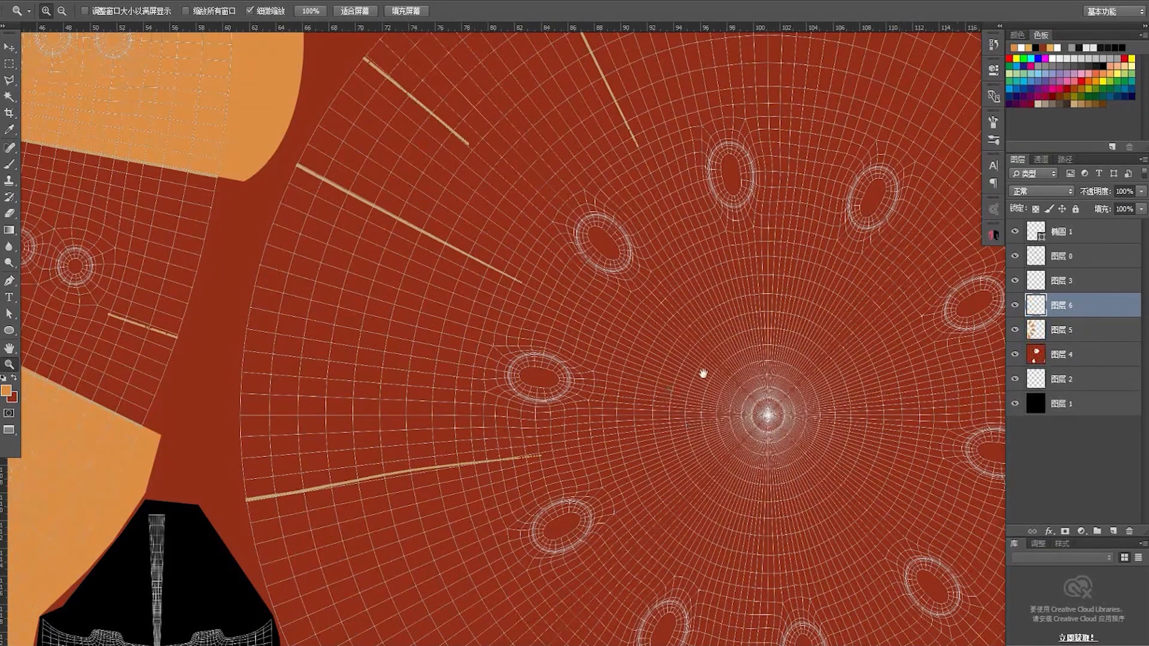
Draw a 498 px circle with the Ellipse tool, centred on the pole of the large circular mesh
drag(703, 374, 640, 349)
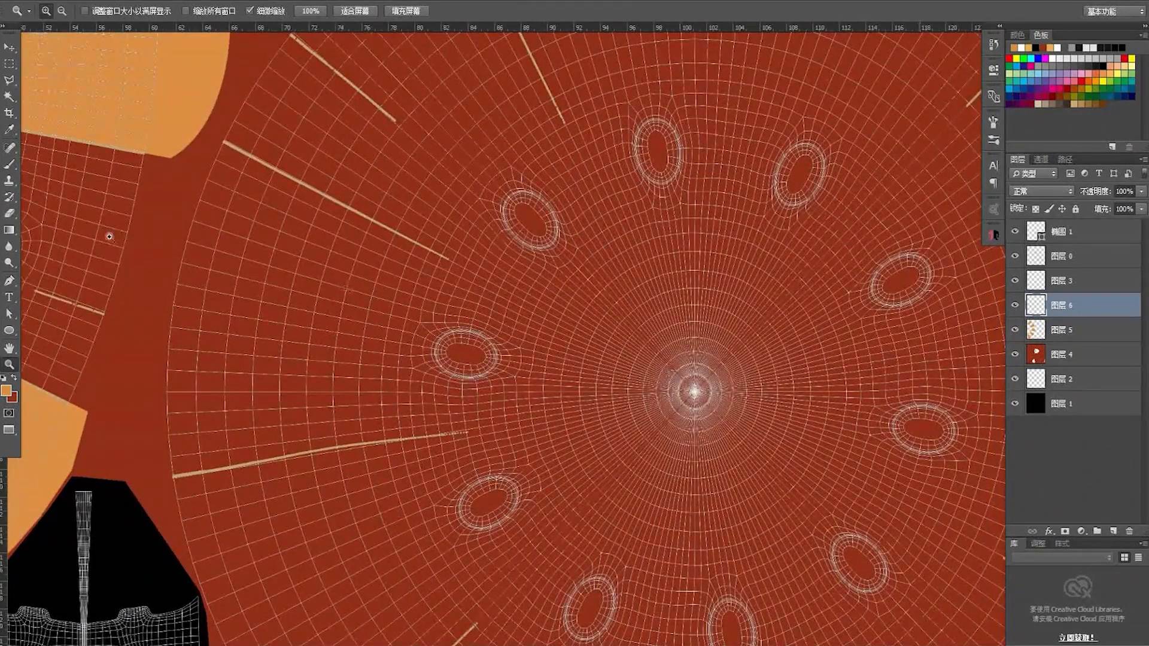
click(9, 330)
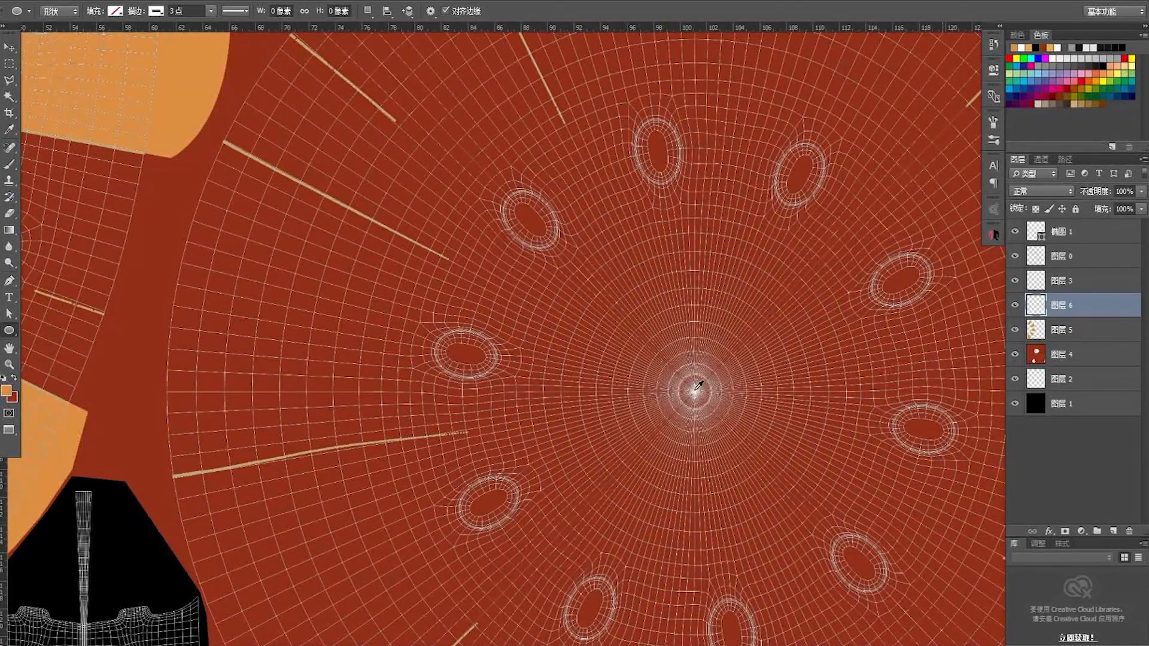
alt+shift+drag(694, 390, 810, 514)
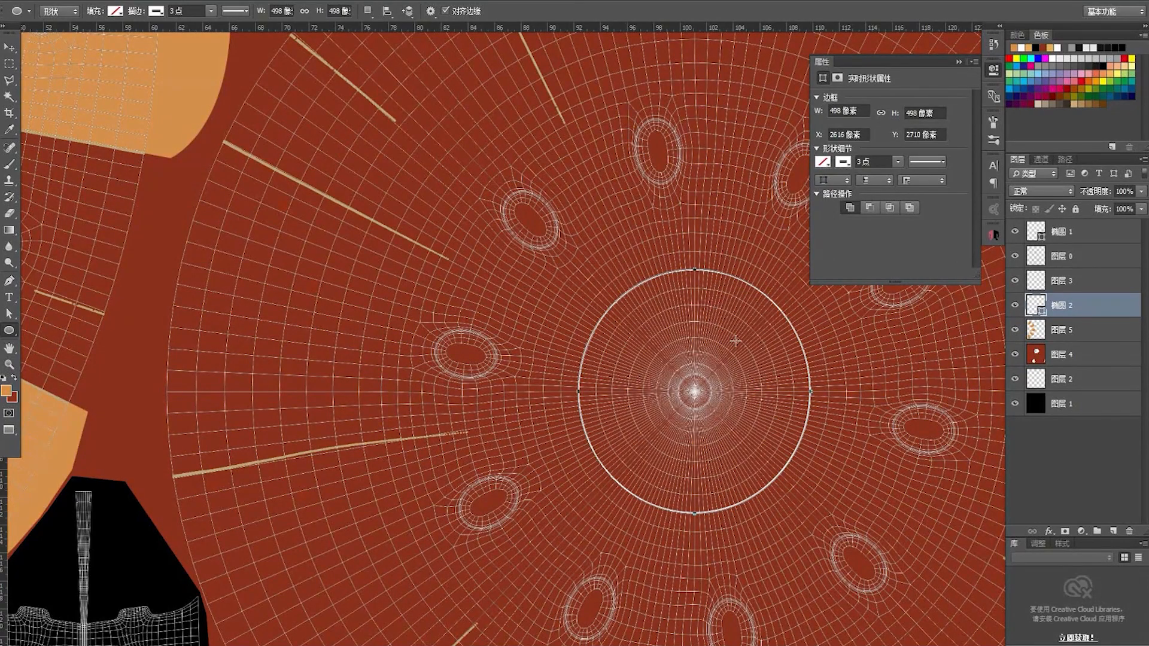
Nudge the circle up one pixel to Y 2709 px so it lines up with the mesh's centre
key(v)
key(Up)
key(Up)
key(Down)
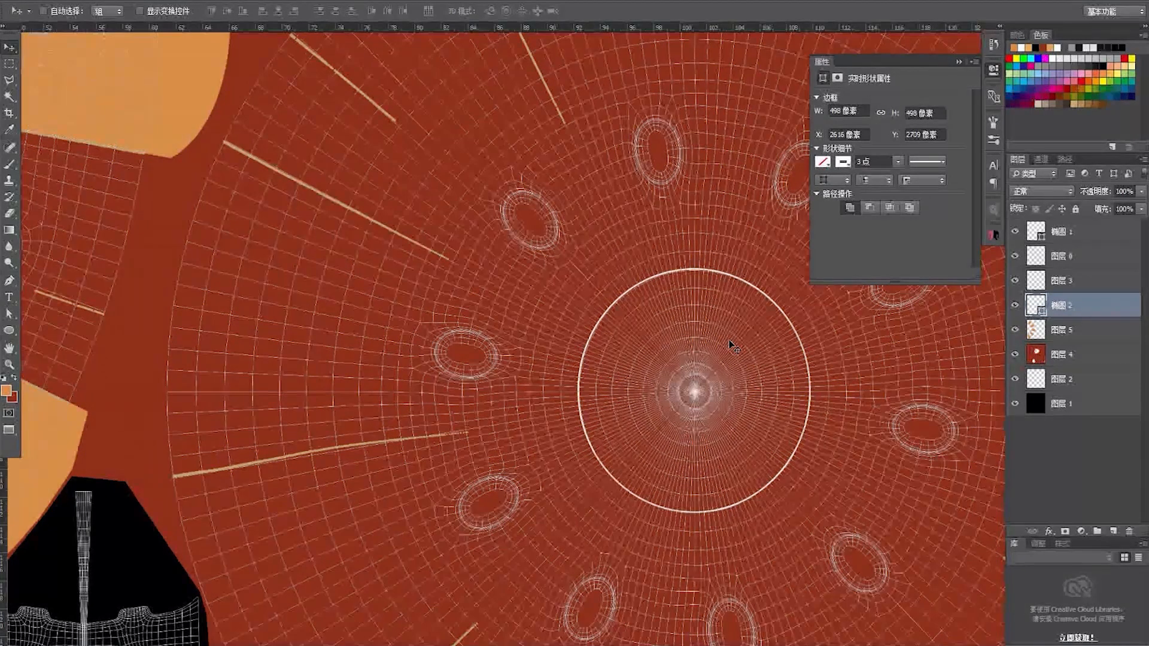
key(ctrl)
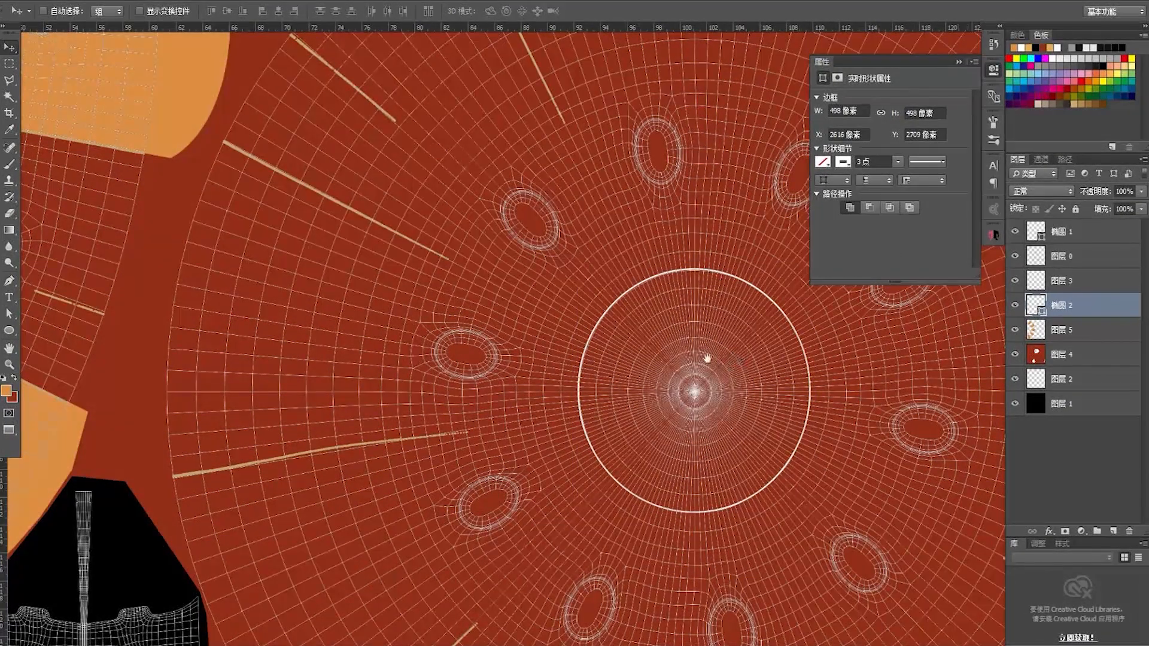
drag(708, 359, 722, 377)
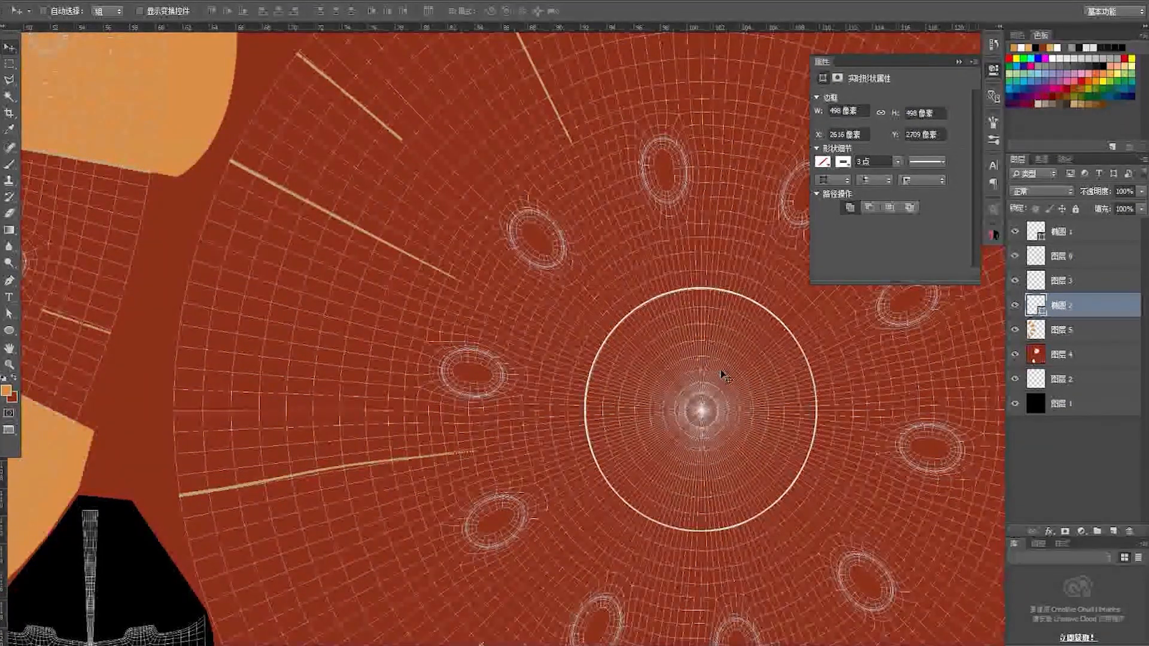
scroll(705, 373, right, 1)
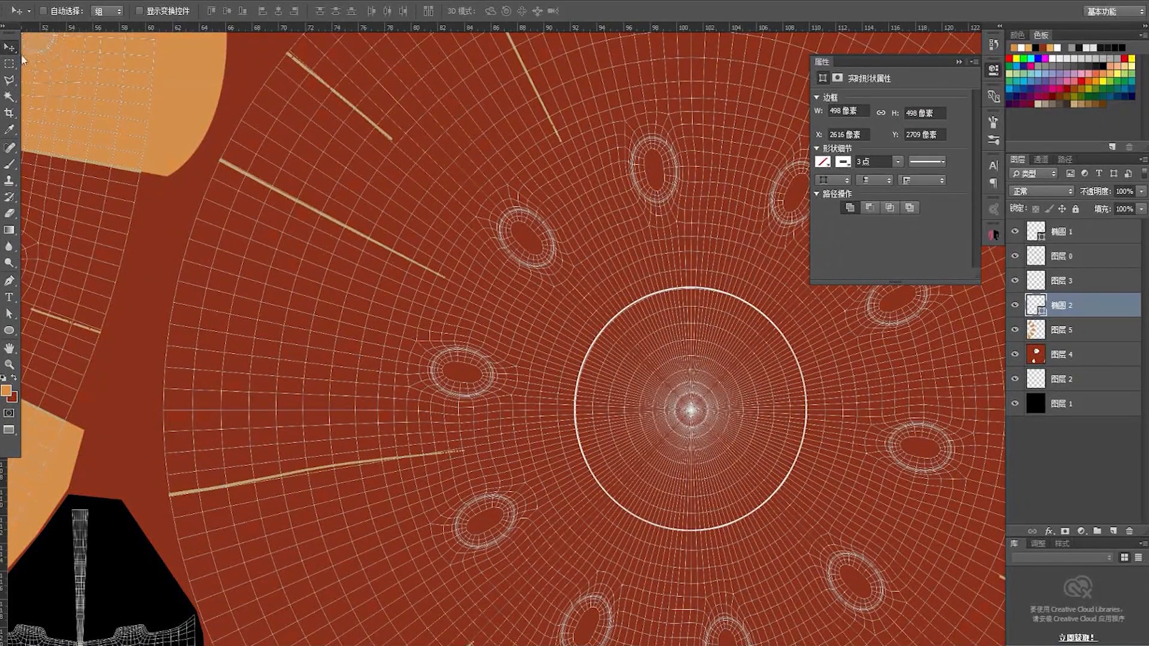
Remove the circle's stroke and set its fill to white
key(u)
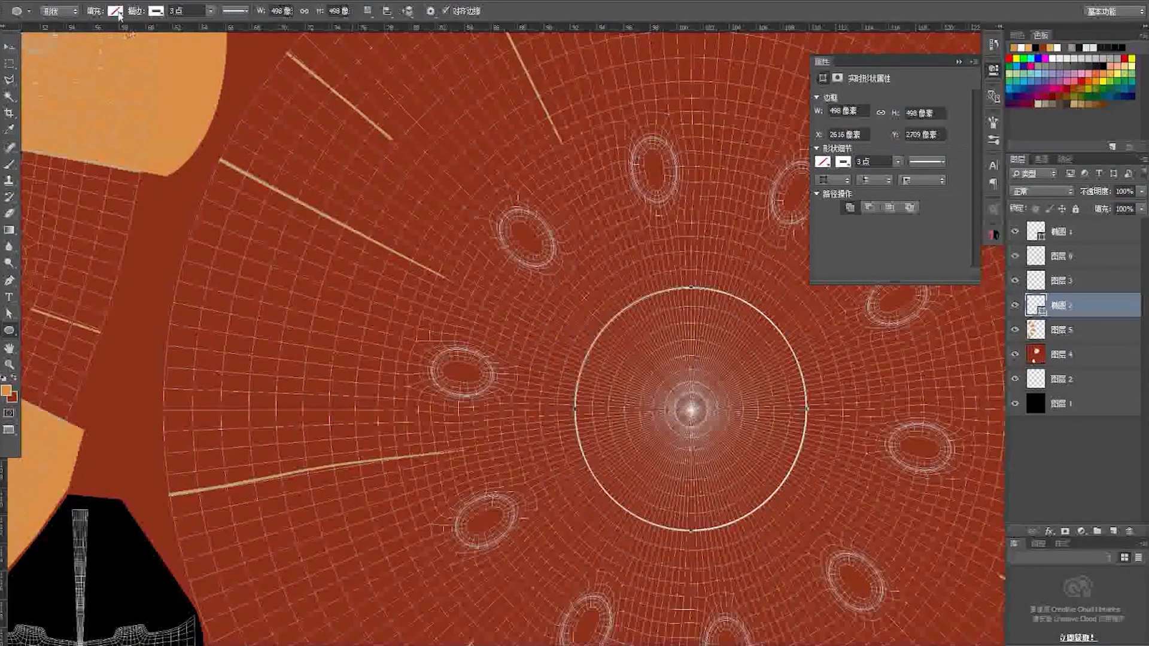
click(154, 12)
click(100, 35)
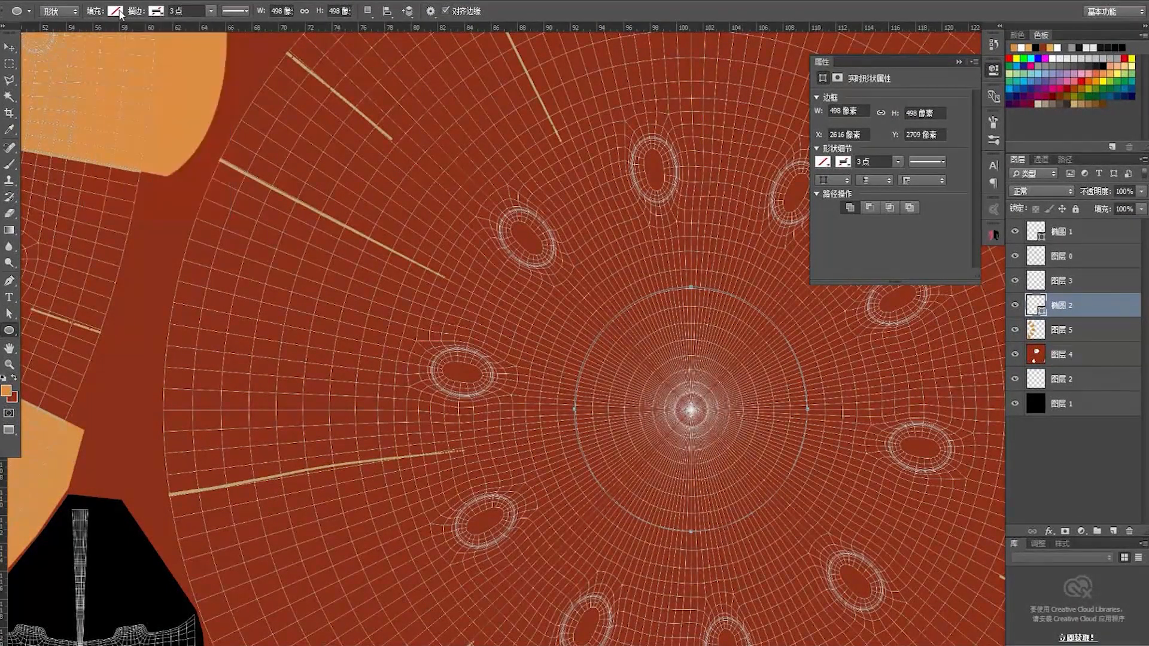
click(113, 11)
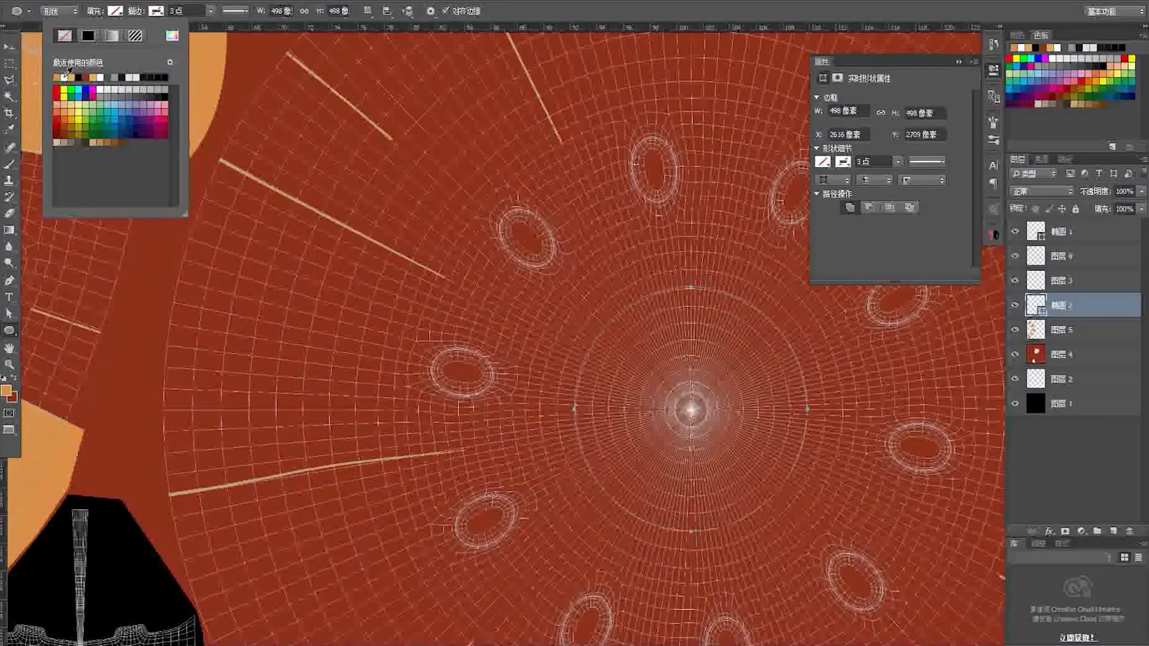
click(101, 77)
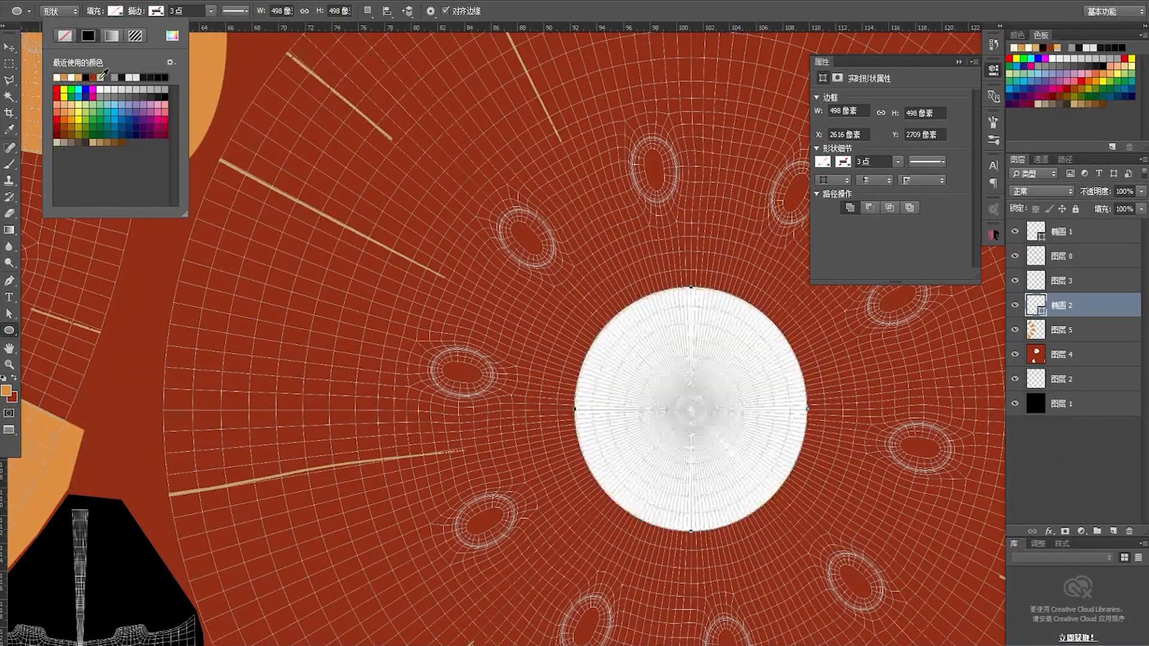
Rasterize the white circle's shape layer 椭圆 2
click(9, 47)
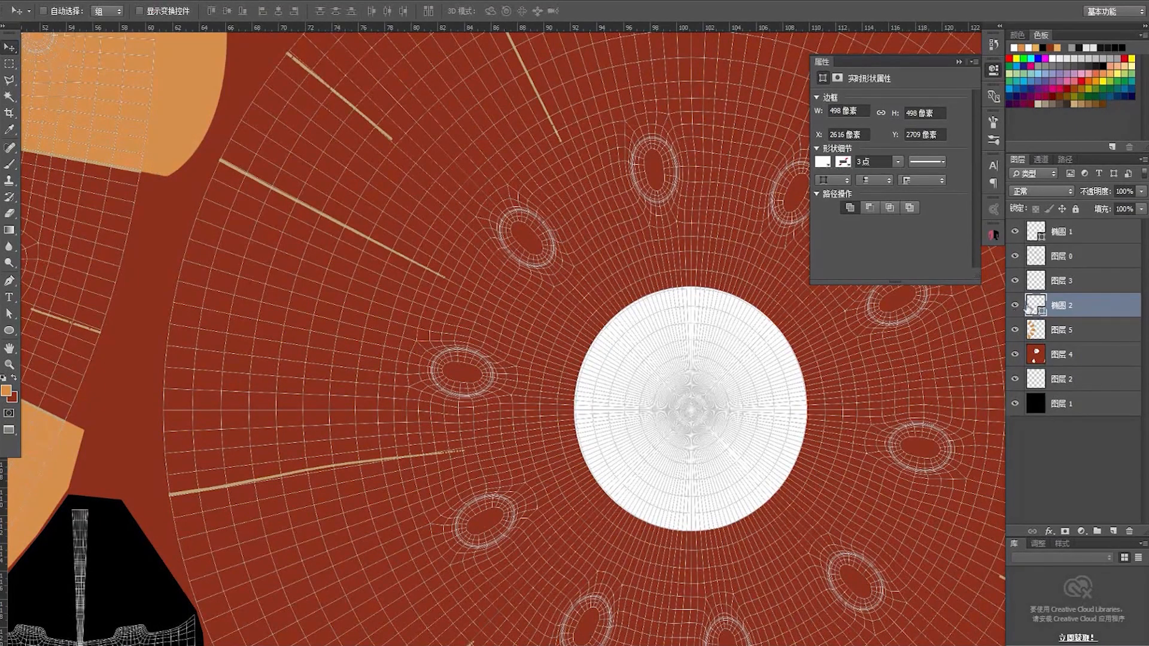
right_click(1026, 309)
click(1014, 251)
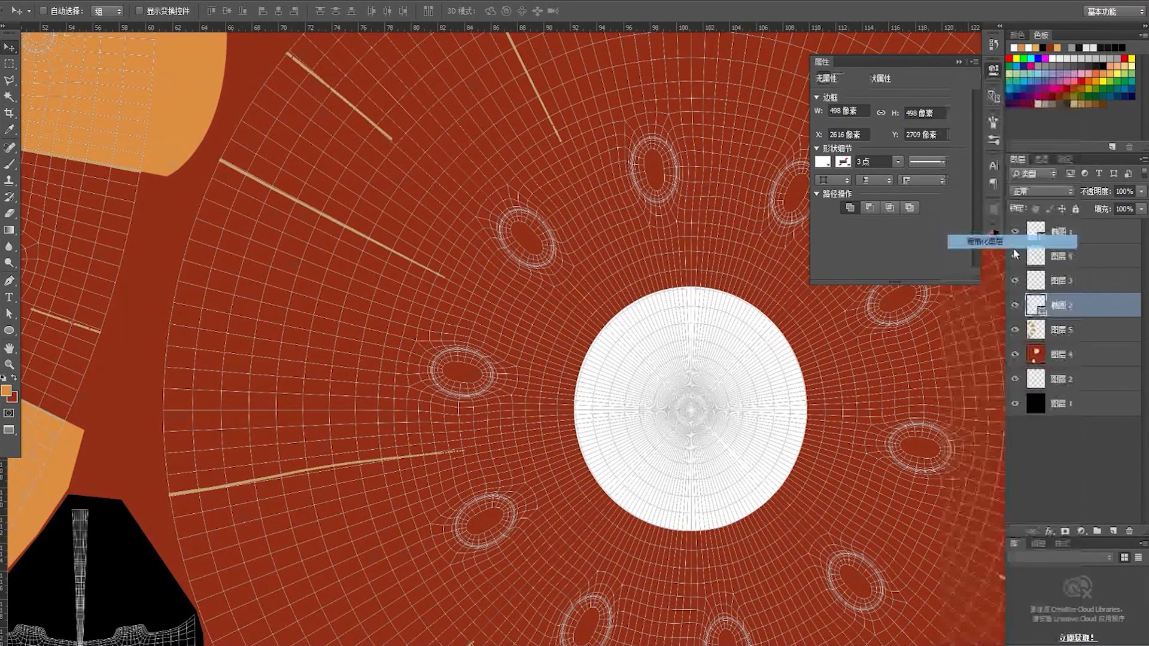
Check which shape is on layer 椭圆 2 and create a new layer directly above 图层 5
click(1014, 306)
click(1014, 305)
click(1071, 330)
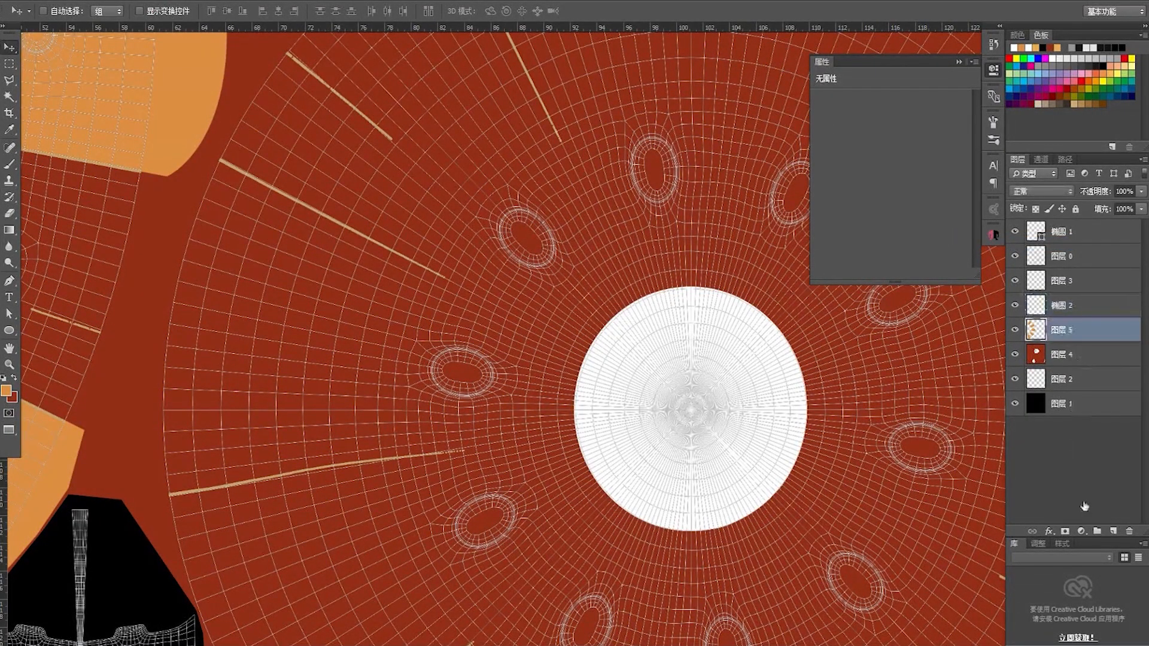
click(1112, 531)
Outline the large circular mesh's left panel between its two long marker lines with the Pen tool and load the path as a selection
drag(634, 394, 618, 363)
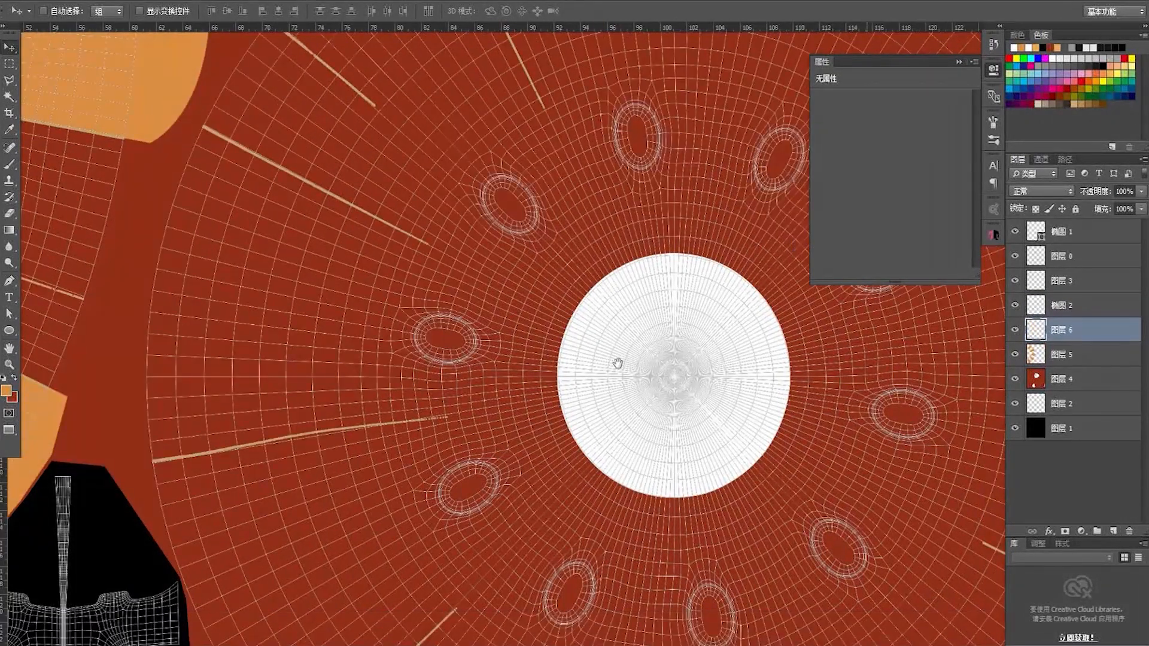
click(994, 73)
drag(598, 195, 731, 269)
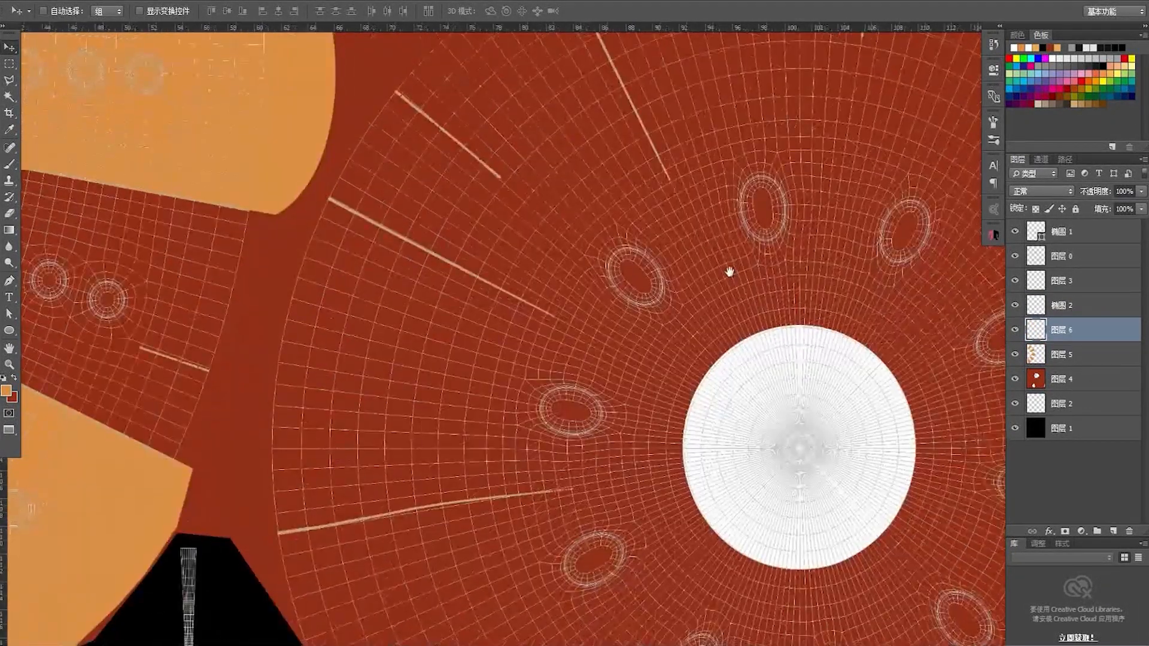
drag(605, 295, 622, 299)
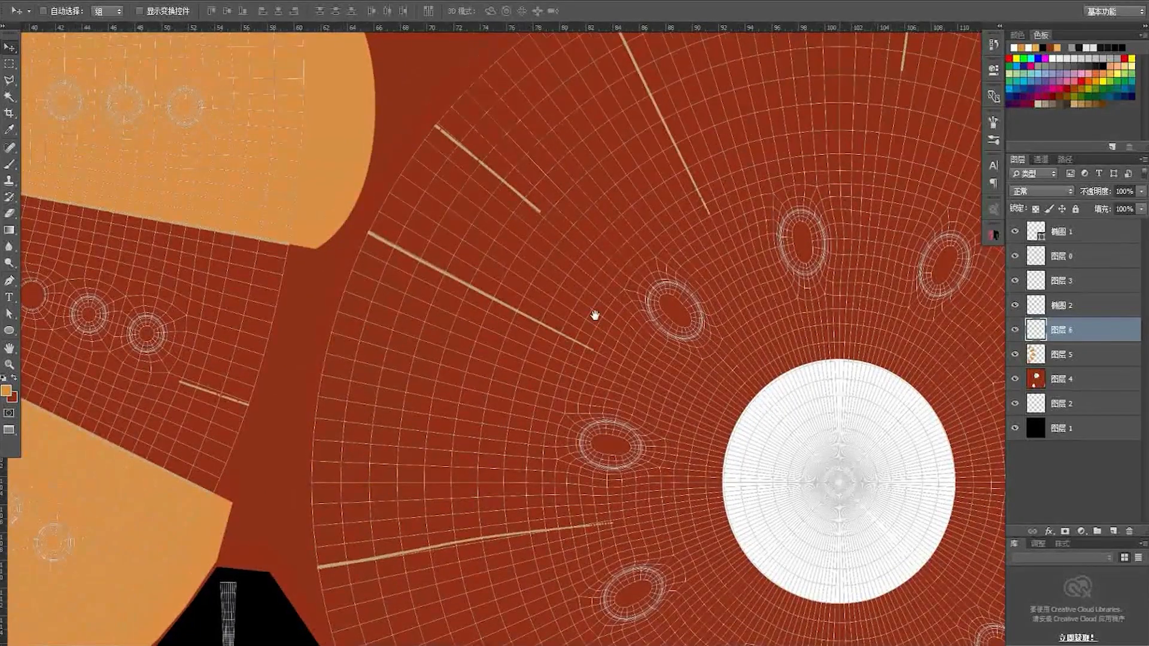
key(p)
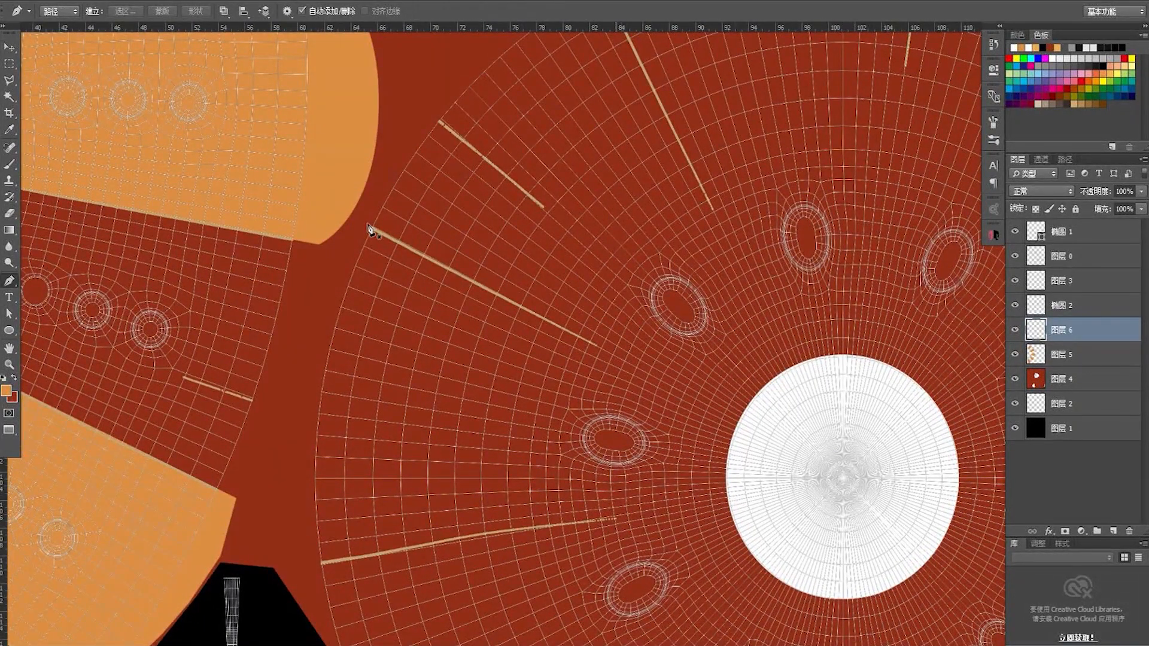
click(363, 223)
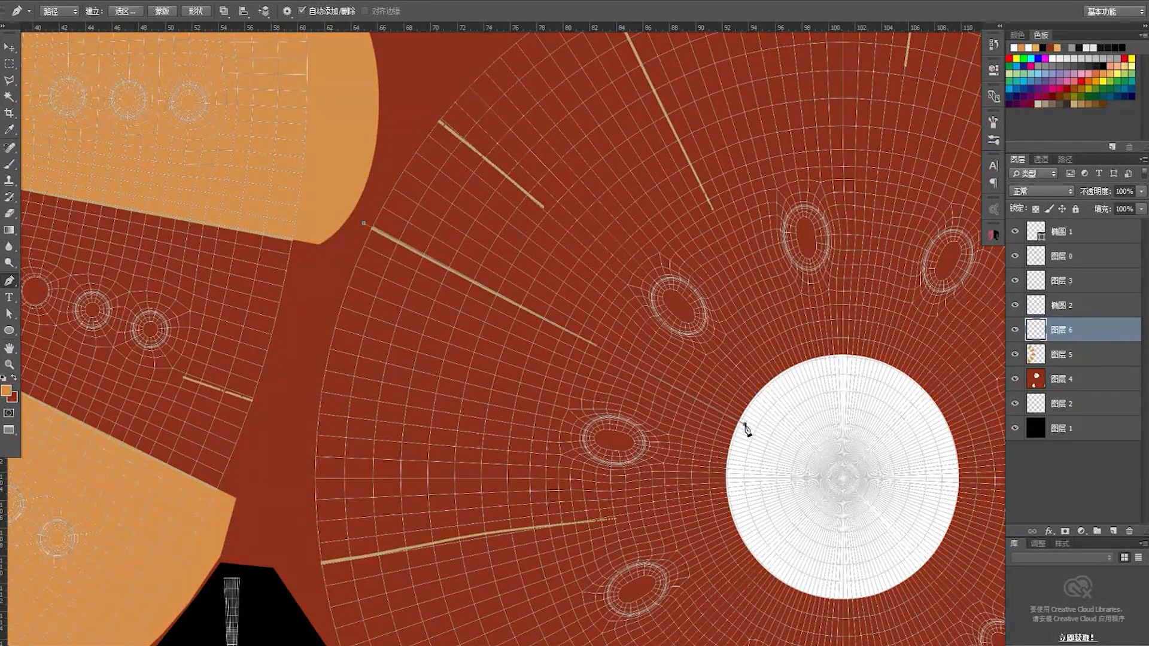
click(734, 497)
click(314, 566)
drag(286, 382, 306, 300)
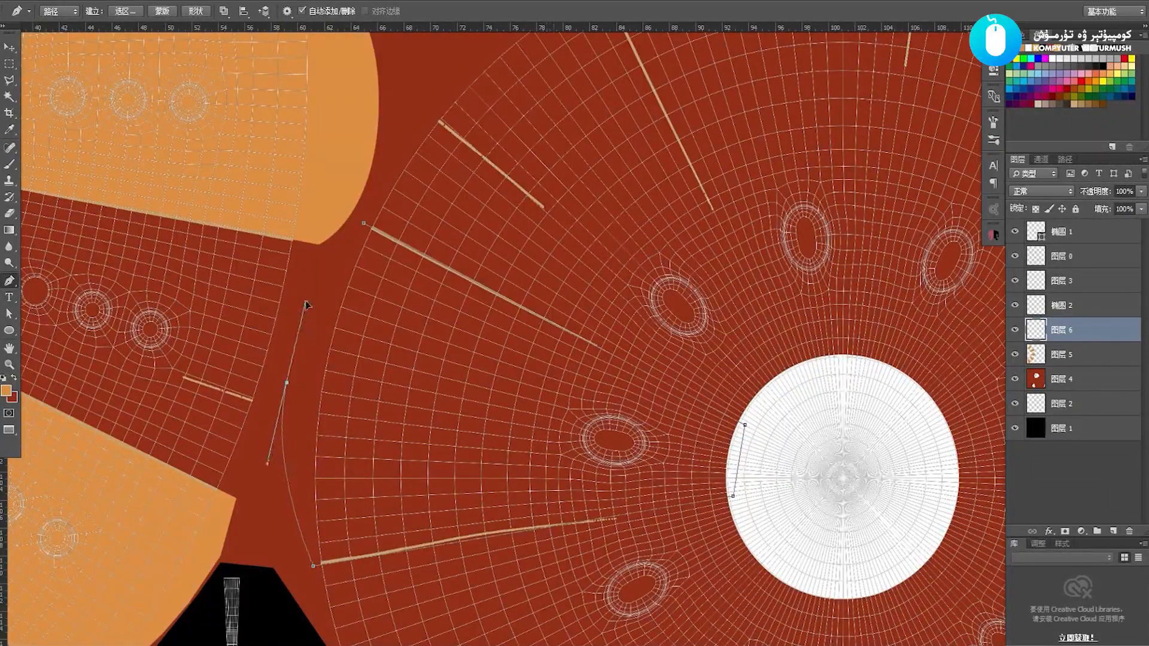
click(364, 225)
key(ctrl+Return)
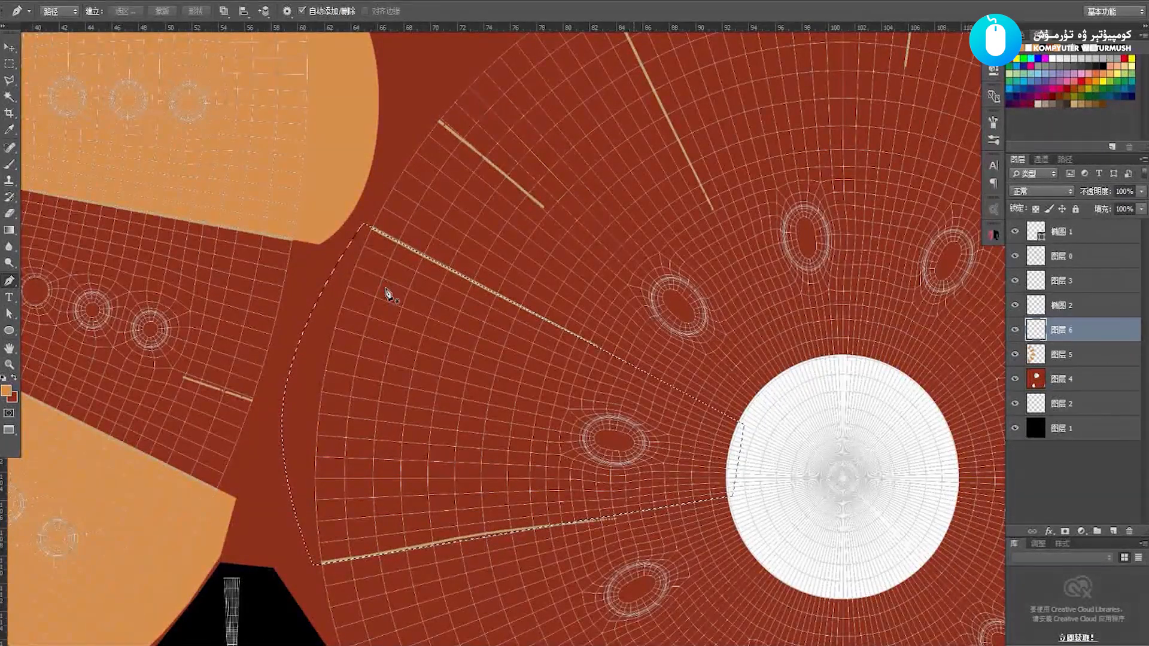
Fill the selected panel with the orange foreground colour and deselect it
key(alt+BackSpace)
key(ctrl+d)
key(z)
drag(585, 362, 448, 379)
drag(556, 316, 549, 333)
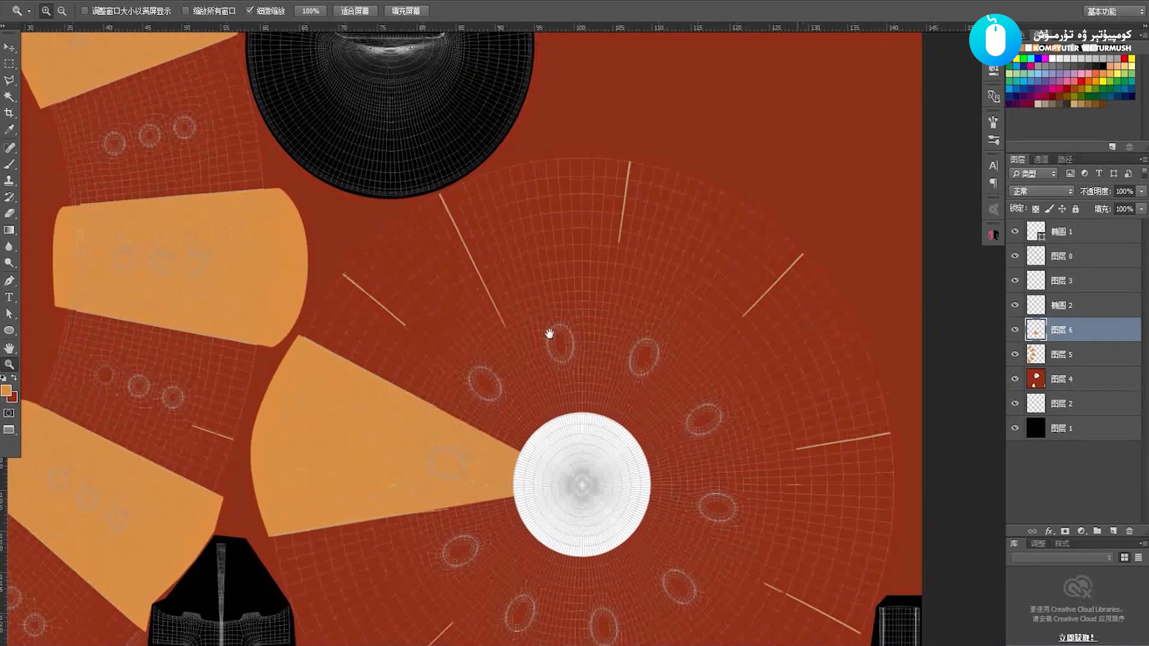
key(v)
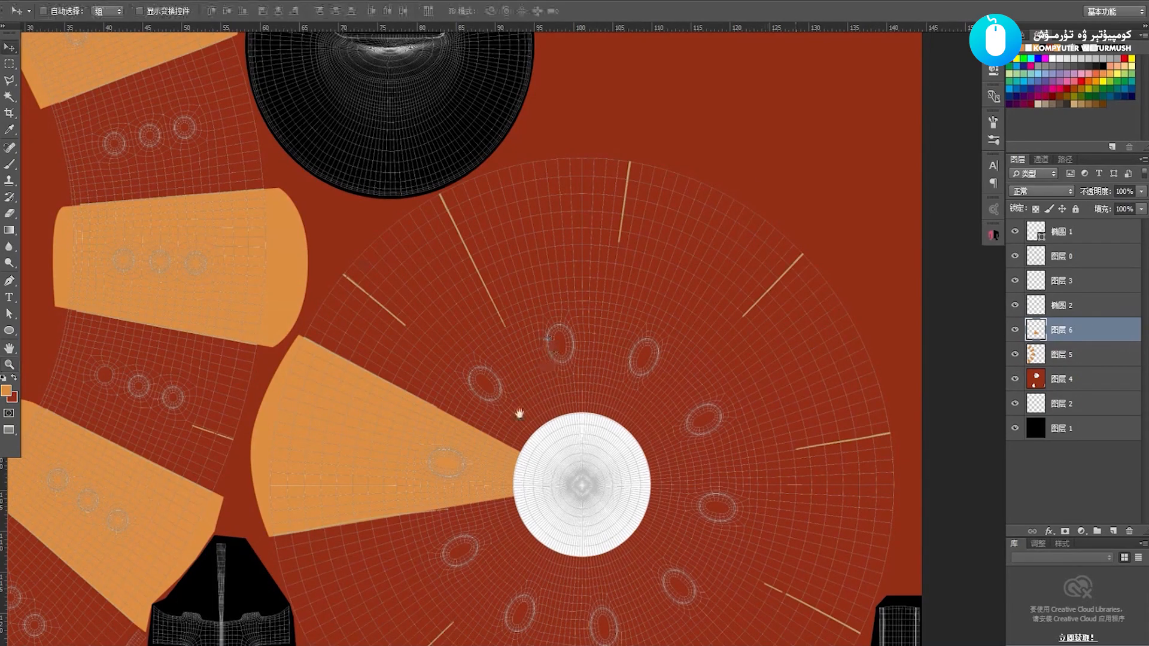
drag(520, 413, 520, 370)
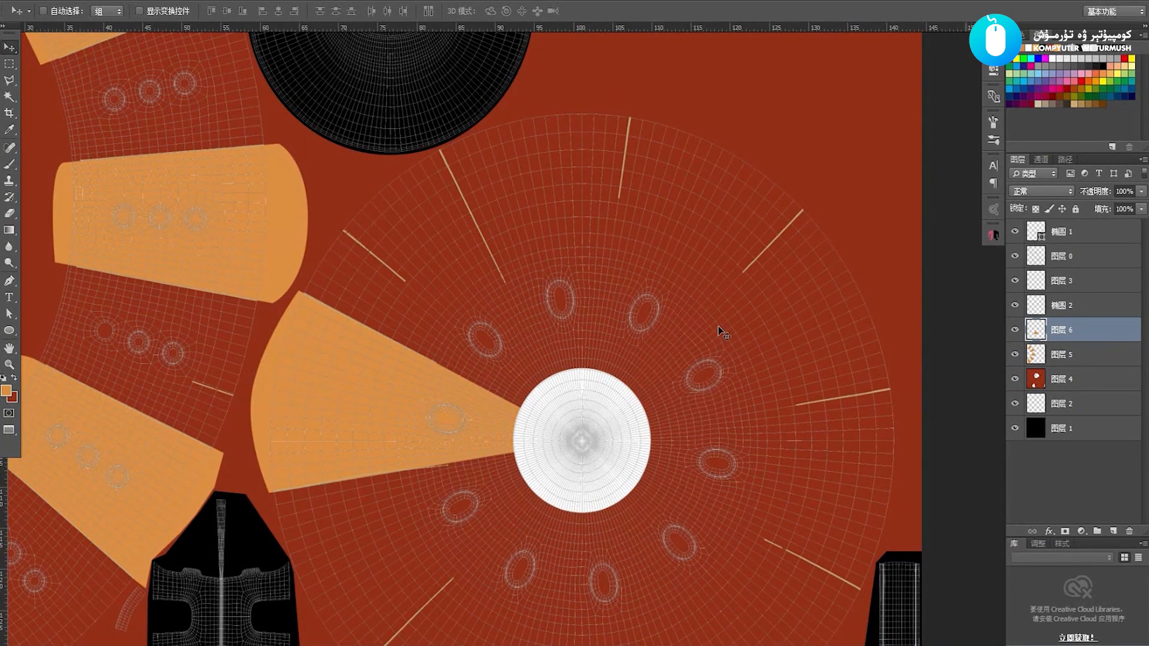
alt+drag(467, 377, 538, 327)
key(ctrl+t)
right_click(560, 314)
click(482, 346)
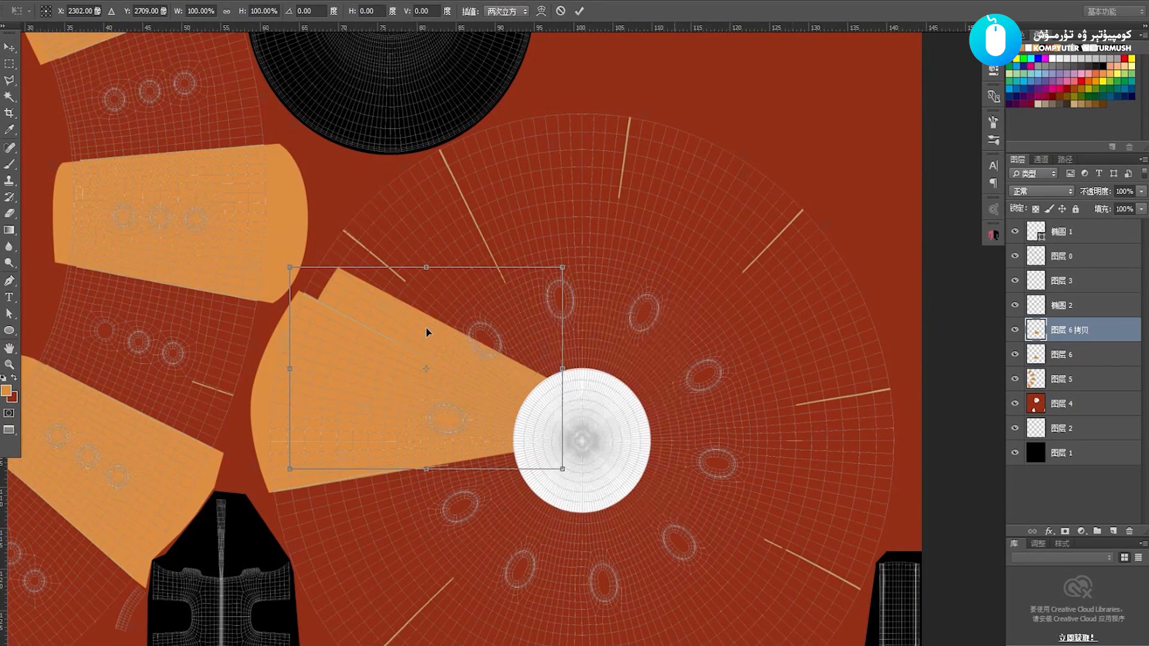
drag(425, 328, 475, 268)
drag(552, 149, 760, 251)
drag(548, 234, 649, 172)
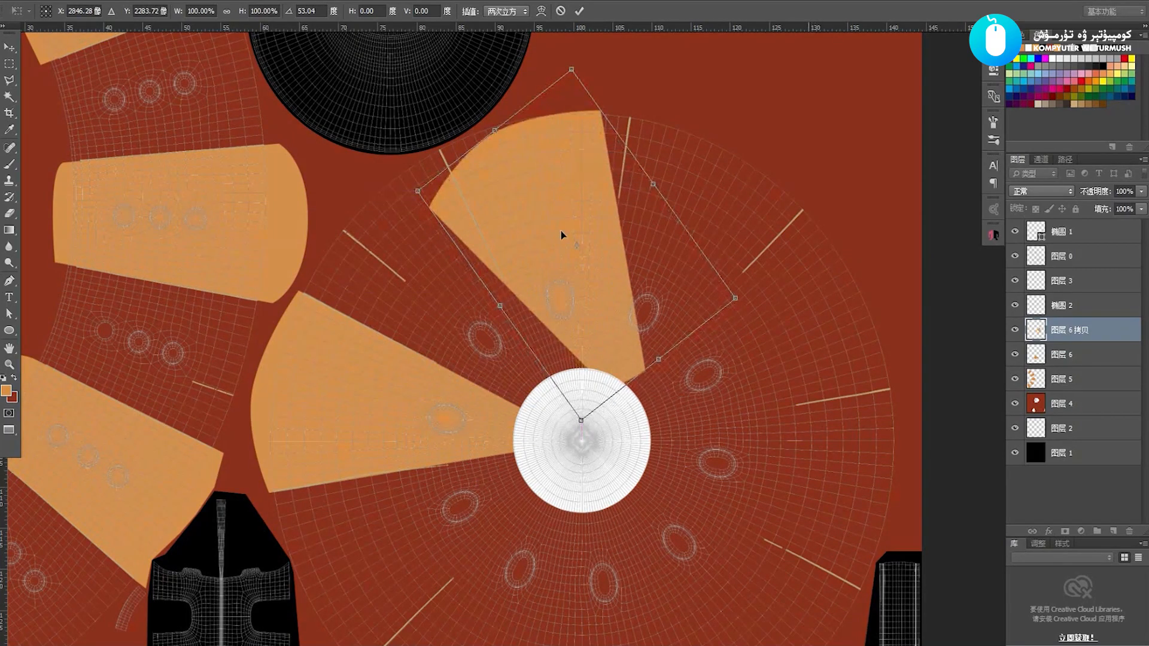
key(ctrl+z)
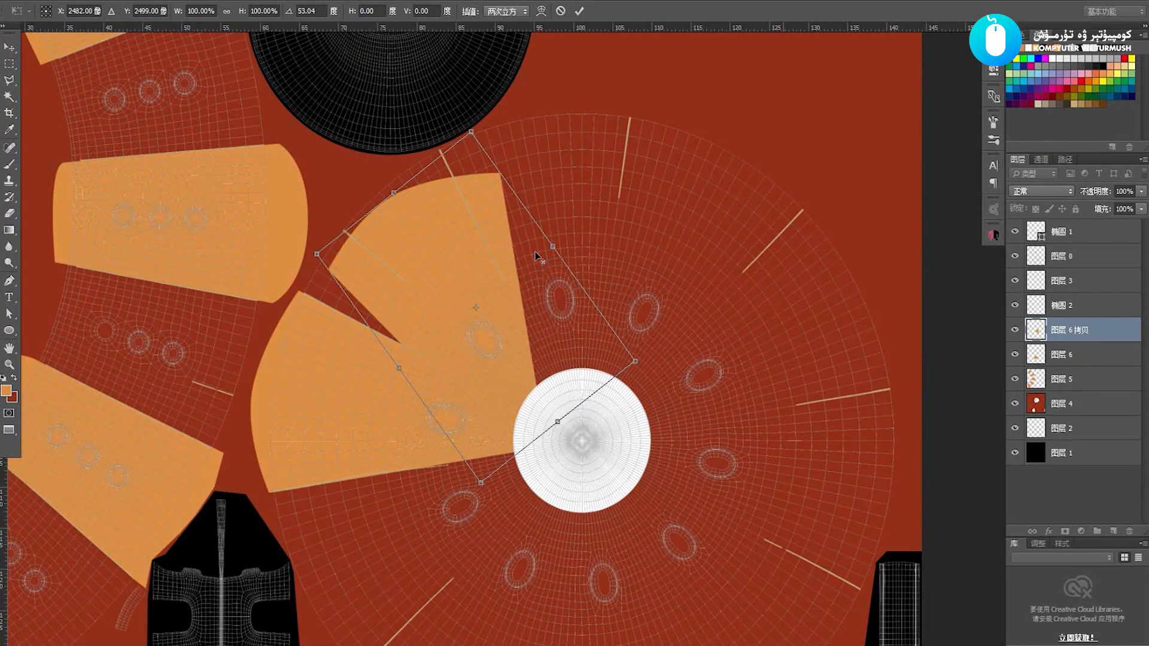
key(Escape)
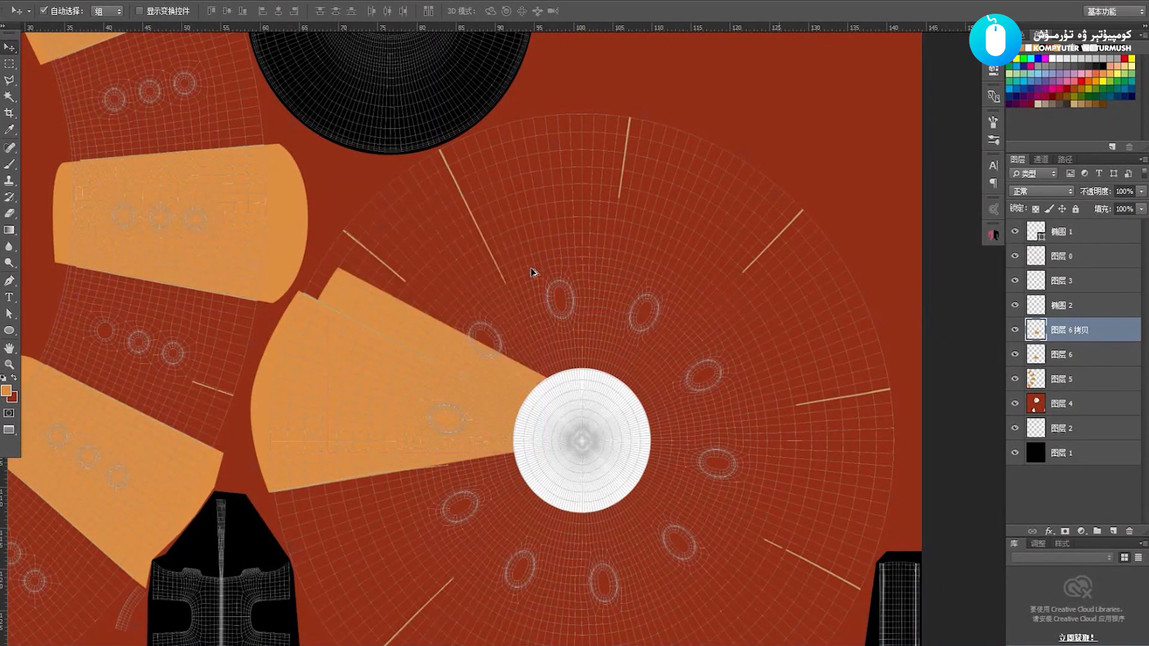
key(Delete)
Try to rotate the orange panel 71.86° about the white circle's centre, and undo the rotation
key(ctrl+t)
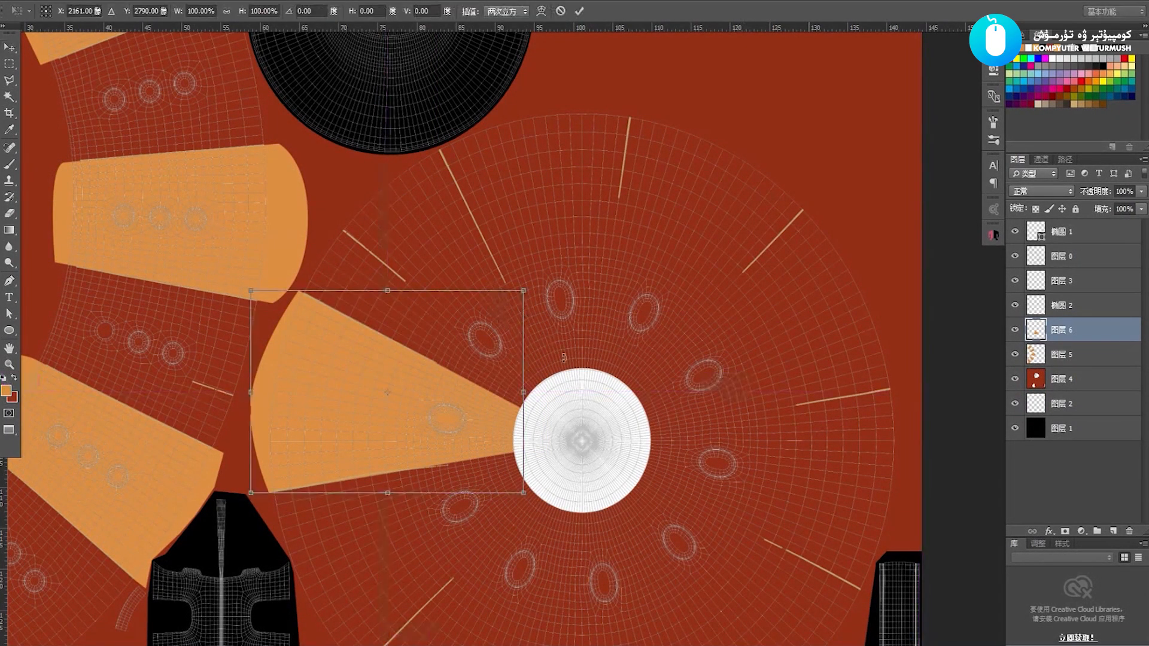
alt+scroll(583, 377, up, 2)
scroll(561, 303, down, 3)
alt+scroll(572, 374, up, 3)
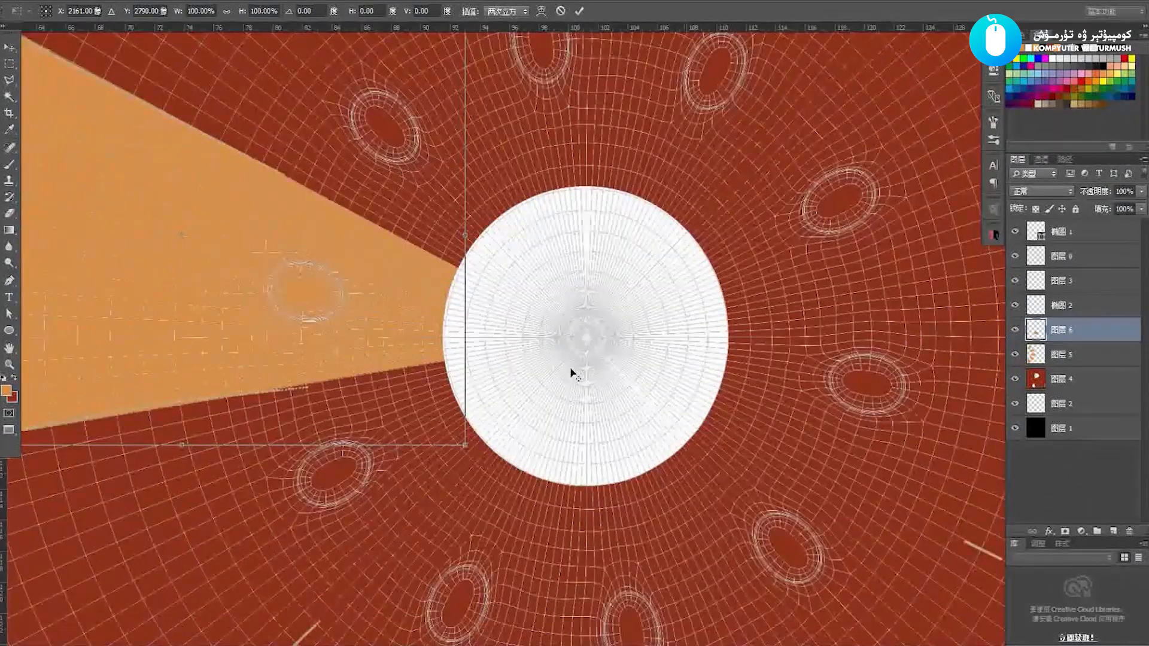
drag(102, 207, 590, 334)
alt+scroll(682, 341, down, 3)
drag(662, 214, 640, 361)
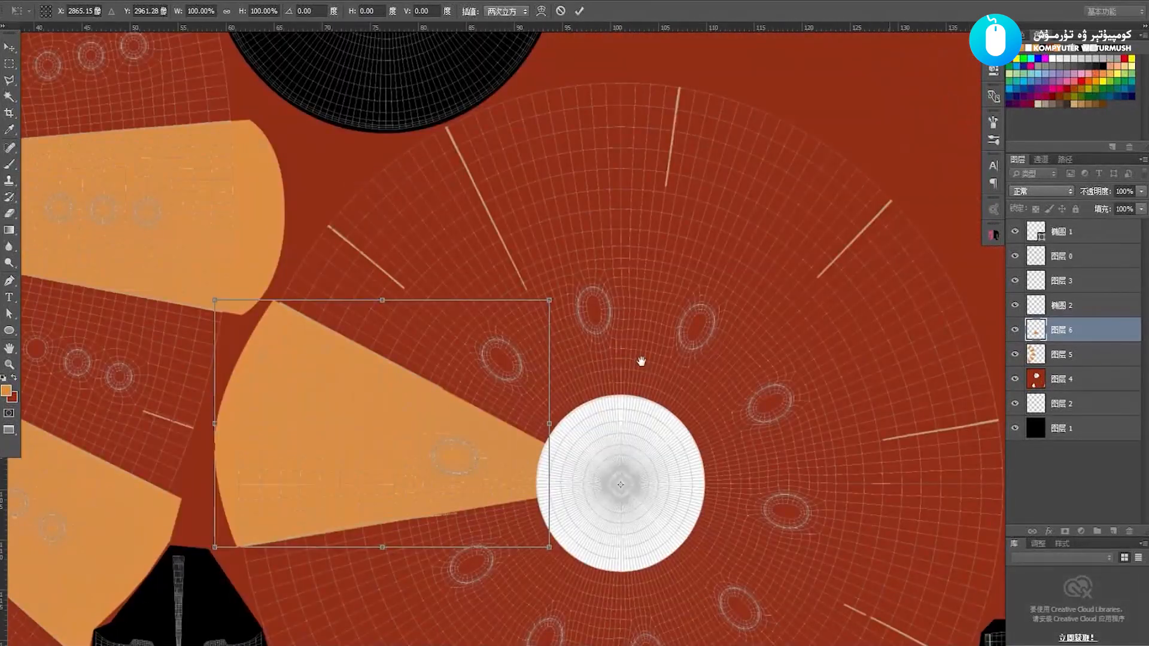
drag(287, 228, 698, 59)
drag(547, 190, 541, 264)
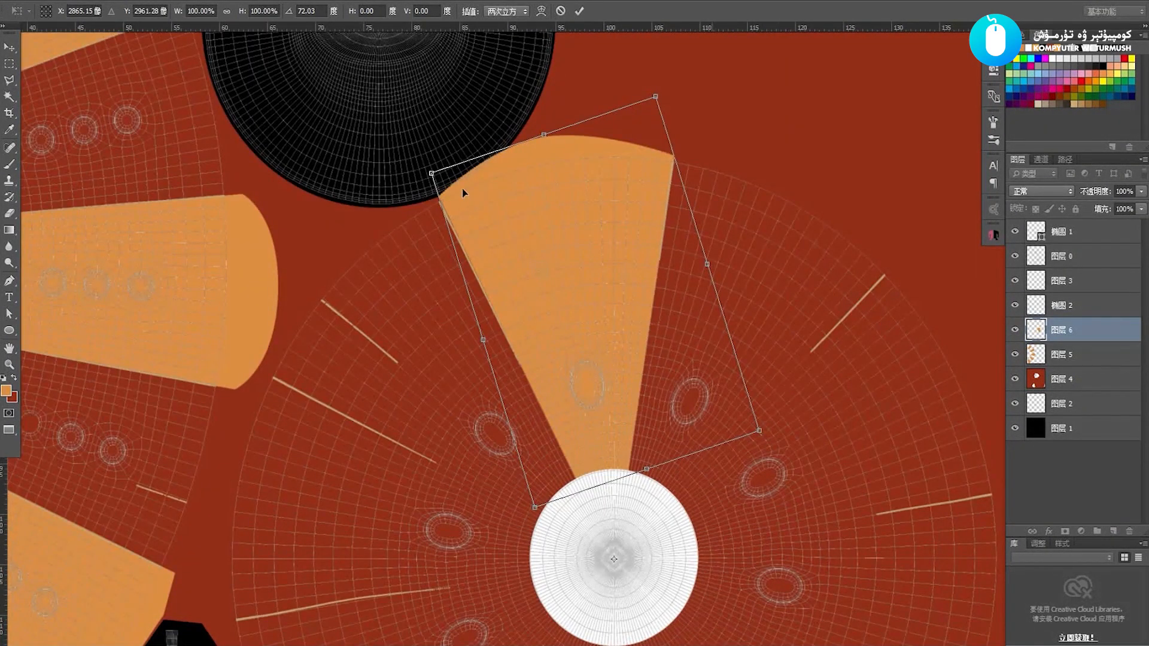
drag(524, 116, 526, 88)
drag(574, 288, 557, 275)
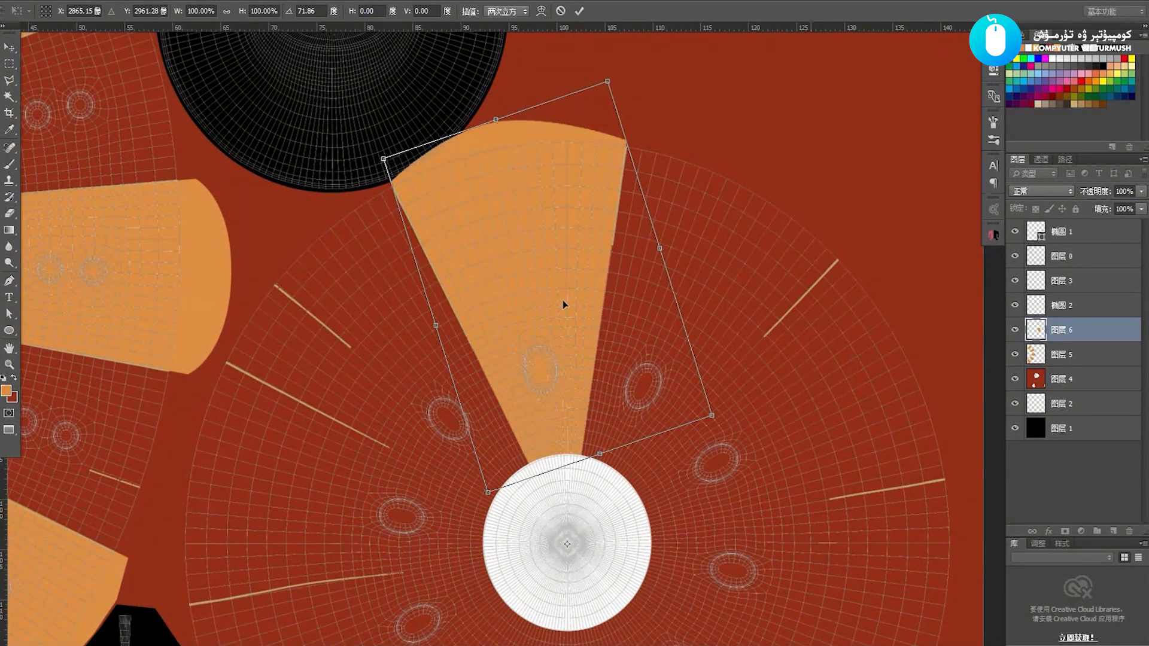
key(Return)
drag(595, 325, 564, 287)
key(ctrl+z)
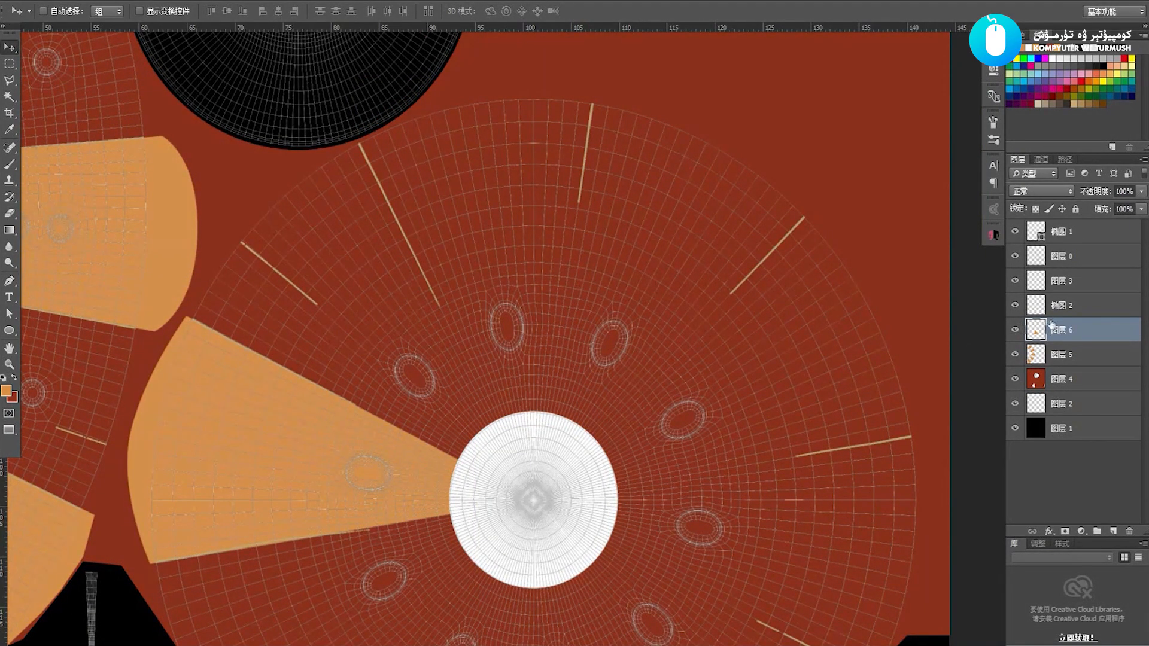
Duplicate layer 图层 6 and place a horizontal and a vertical guide crossing at the white circle's centre
drag(1071, 330, 1112, 529)
drag(477, 390, 485, 284)
alt+scroll(531, 407, up, 3)
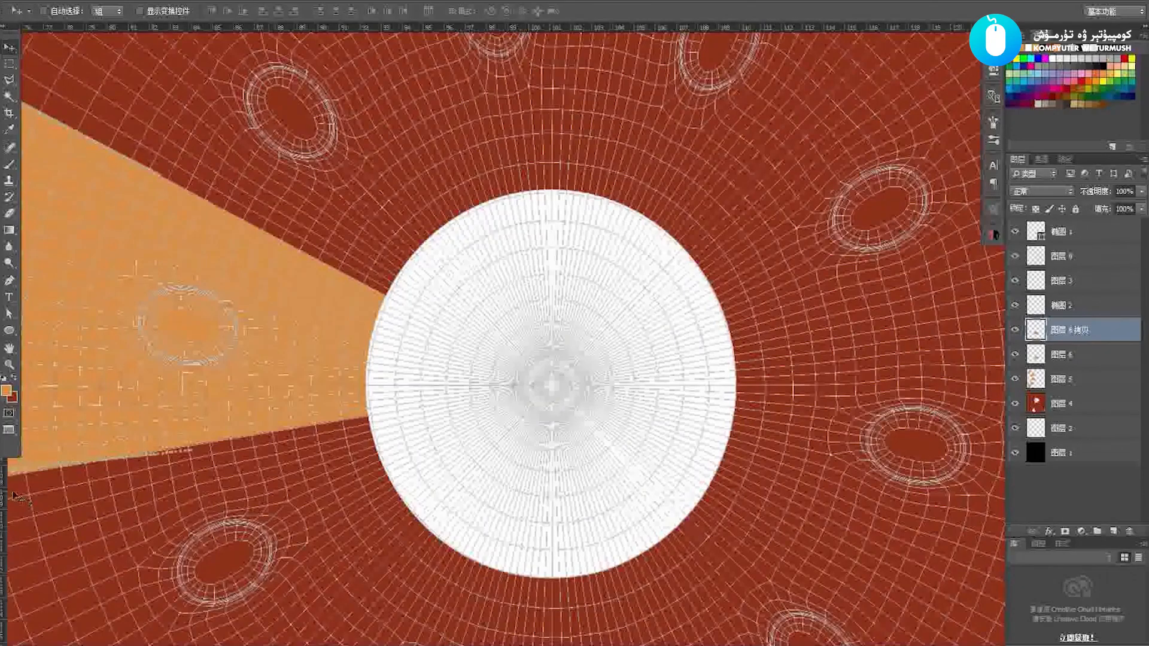
alt+drag(6, 488, 660, 386)
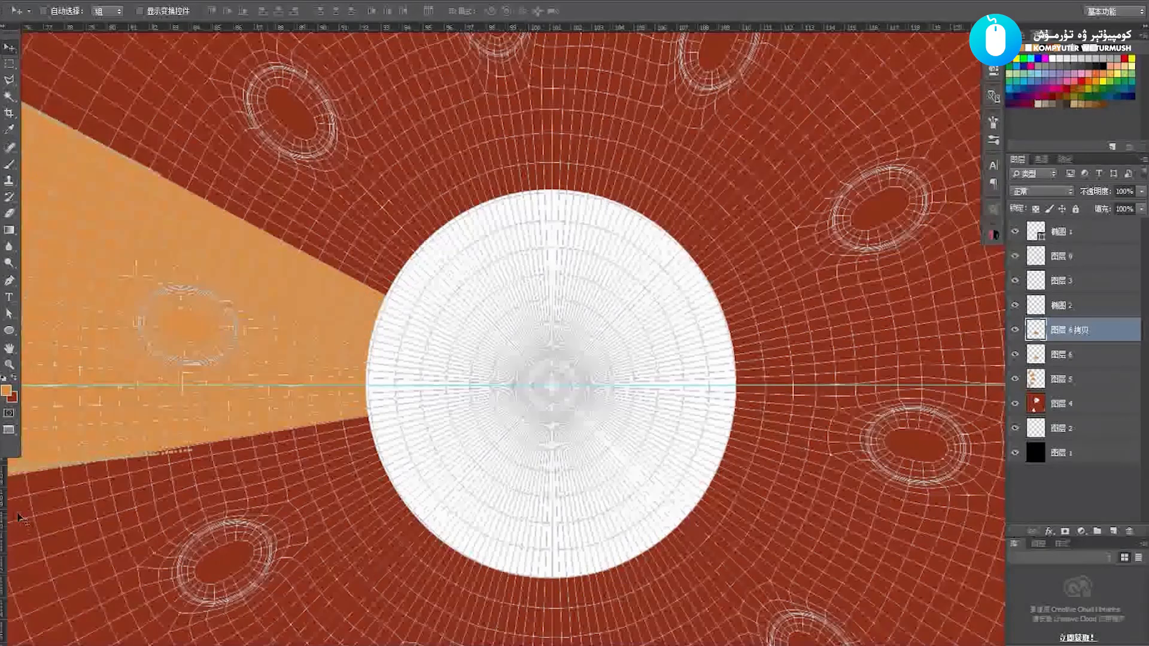
drag(11, 514, 551, 414)
alt+scroll(534, 442, down, 5)
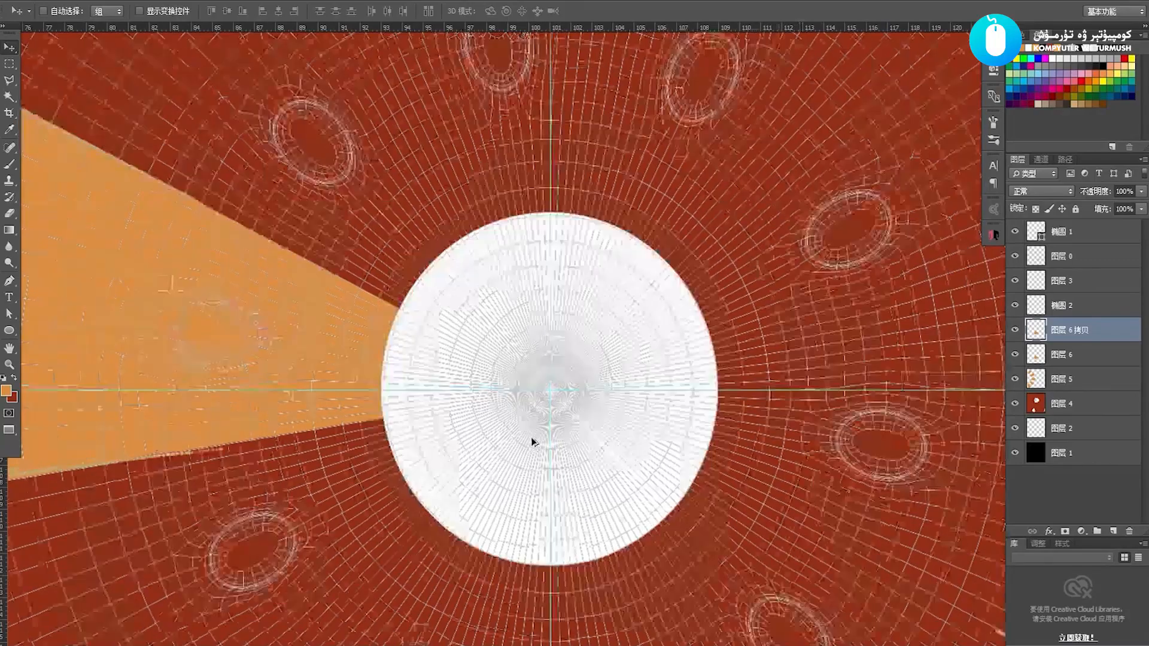
Rotate the copied orange panel clockwise about the guides' crossing so it covers the upper panel between its marker lines
drag(411, 386, 413, 475)
key(ctrl+t)
drag(321, 455, 548, 509)
drag(279, 308, 668, 60)
key(Return)
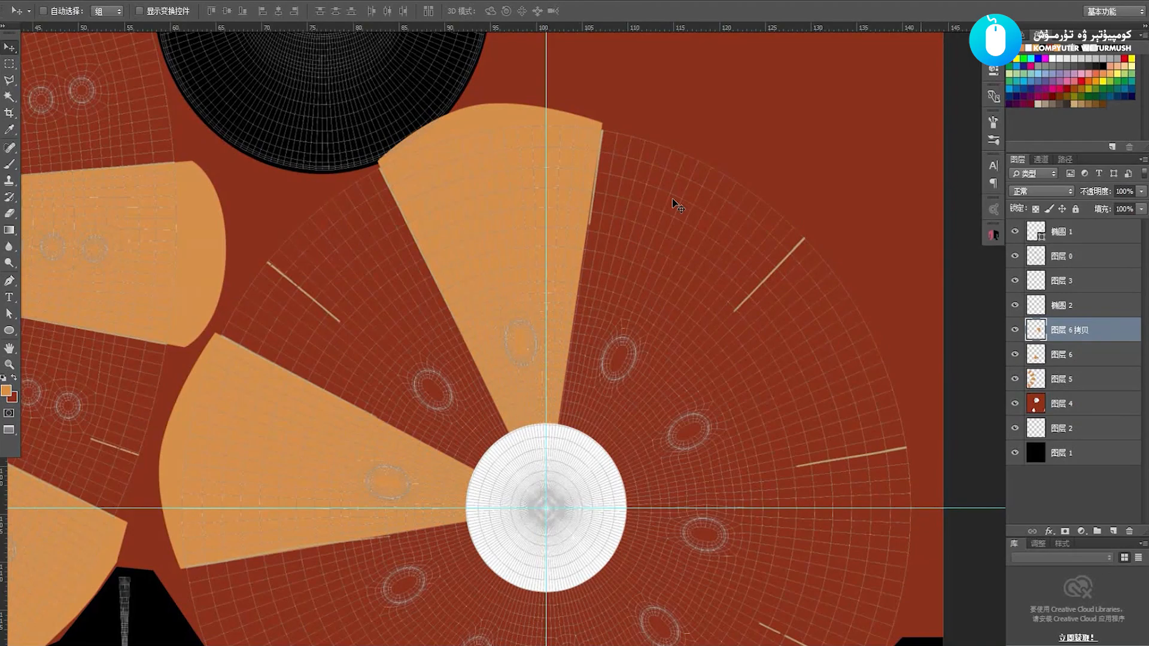
Repeat the rotation with duplication three times to place orange panels around the rest of the circular mesh
alt+scroll(673, 199, down, 2)
drag(626, 223, 589, 221)
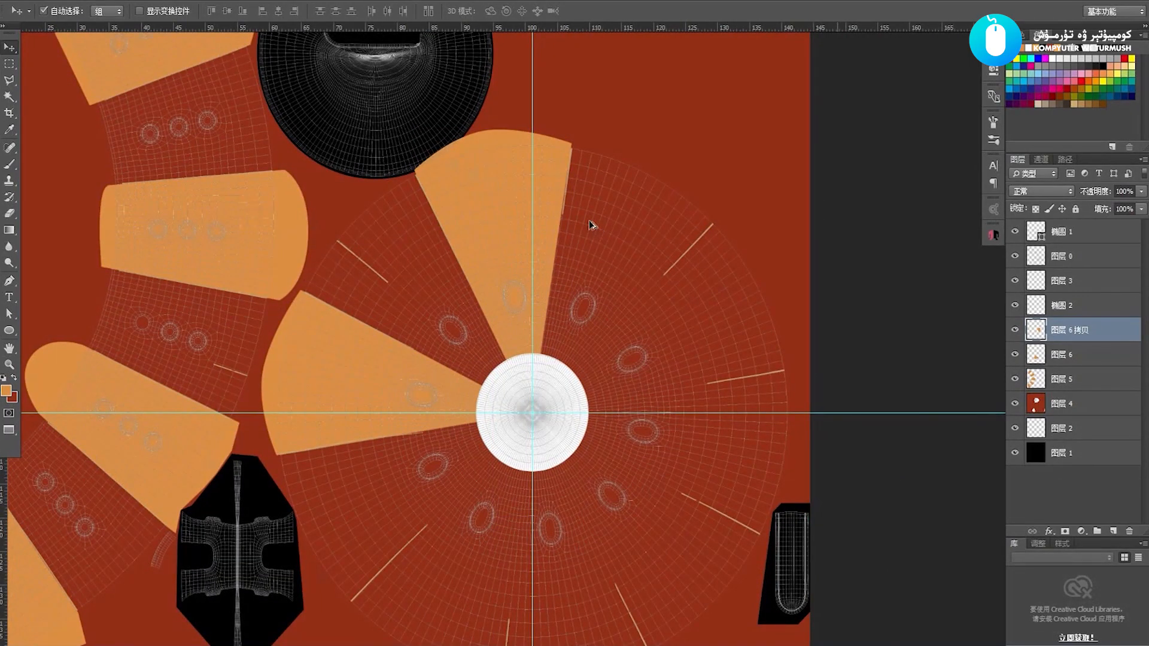
key(ctrl+shift+alt+t)
key(ctrl+shift+alt+t)
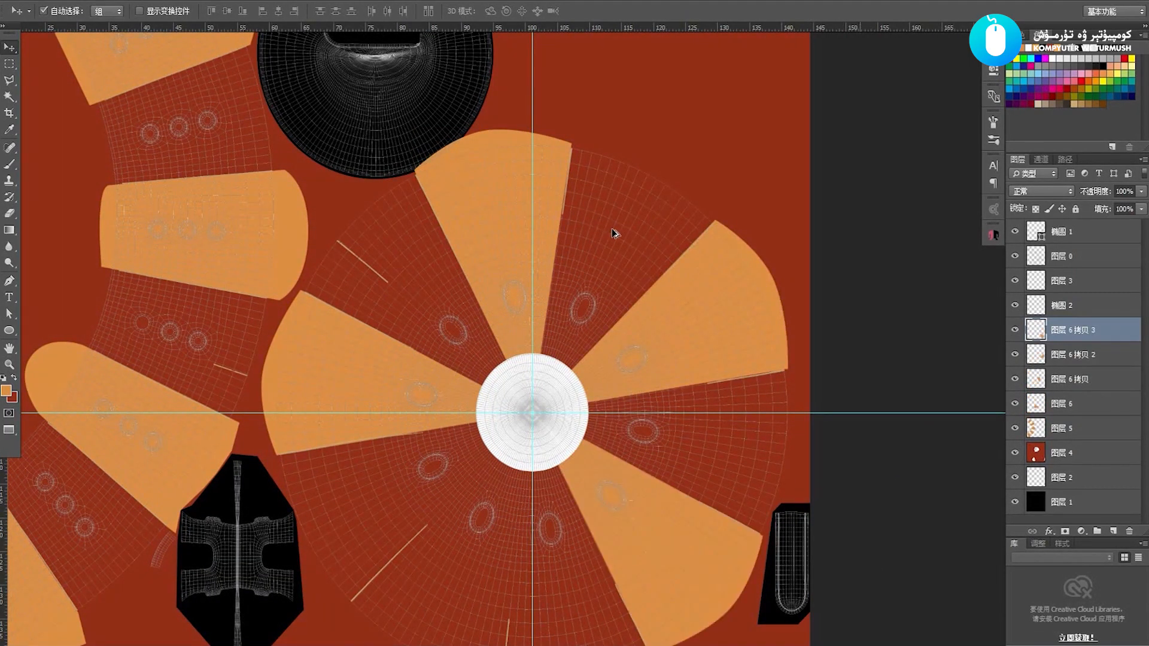
key(ctrl+shift+alt+t)
Examine how the edges of the rotated orange panels line up with the mesh and marker lines around the circle
drag(594, 303, 600, 210)
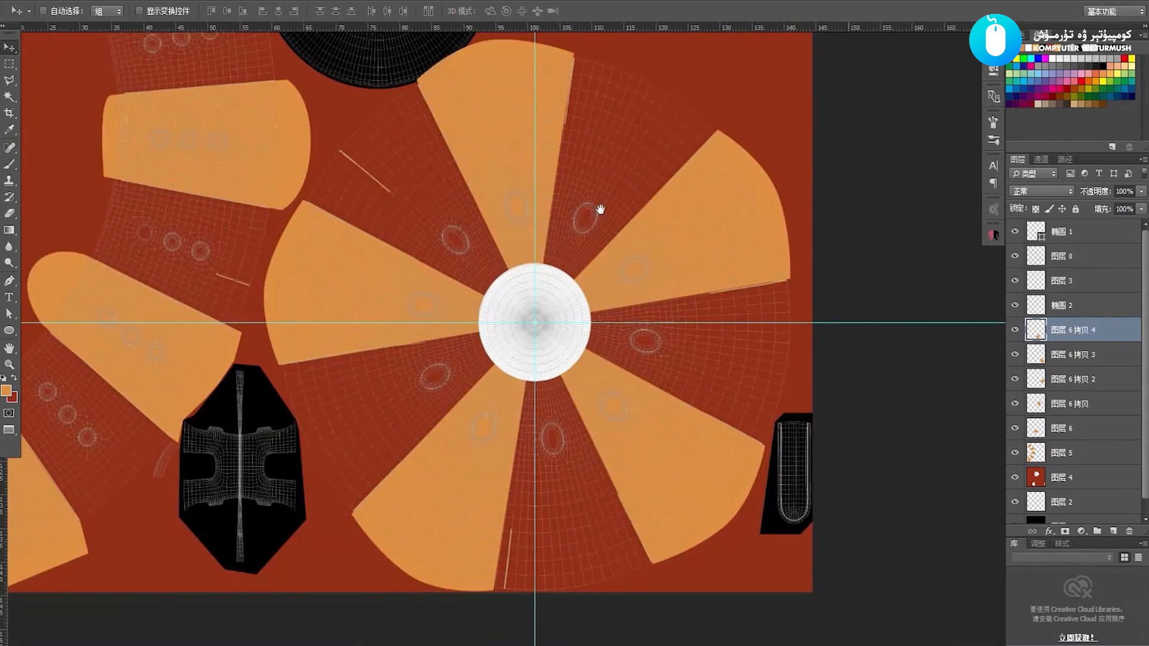
drag(626, 286, 609, 314)
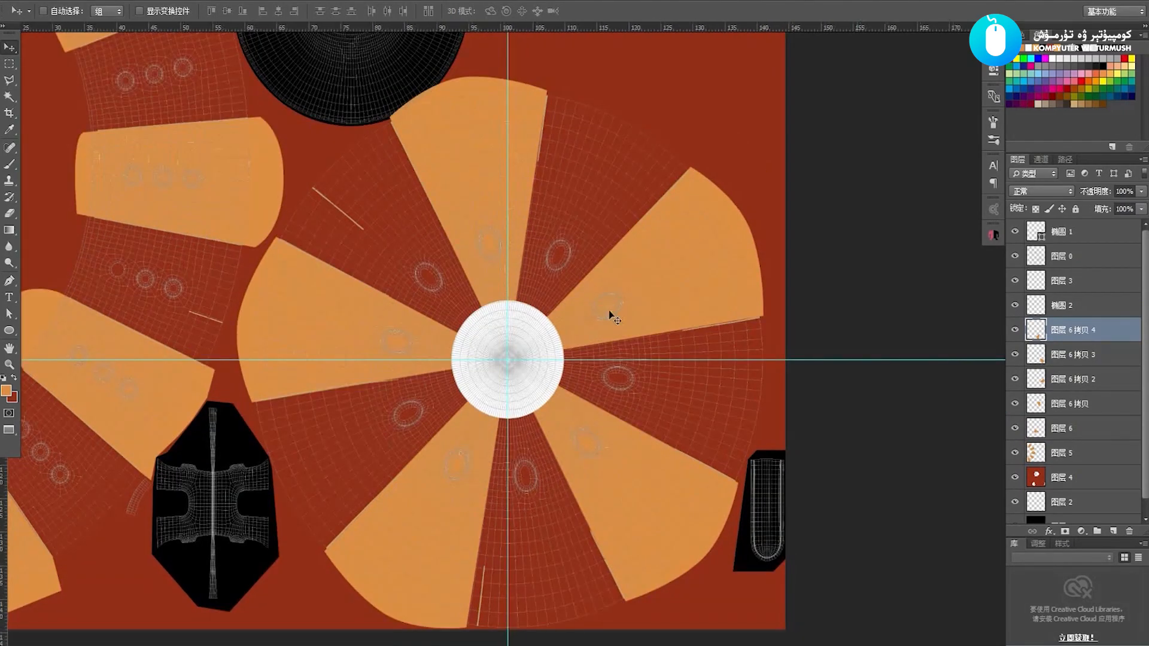
drag(491, 451, 502, 359)
alt+scroll(495, 411, up, 3)
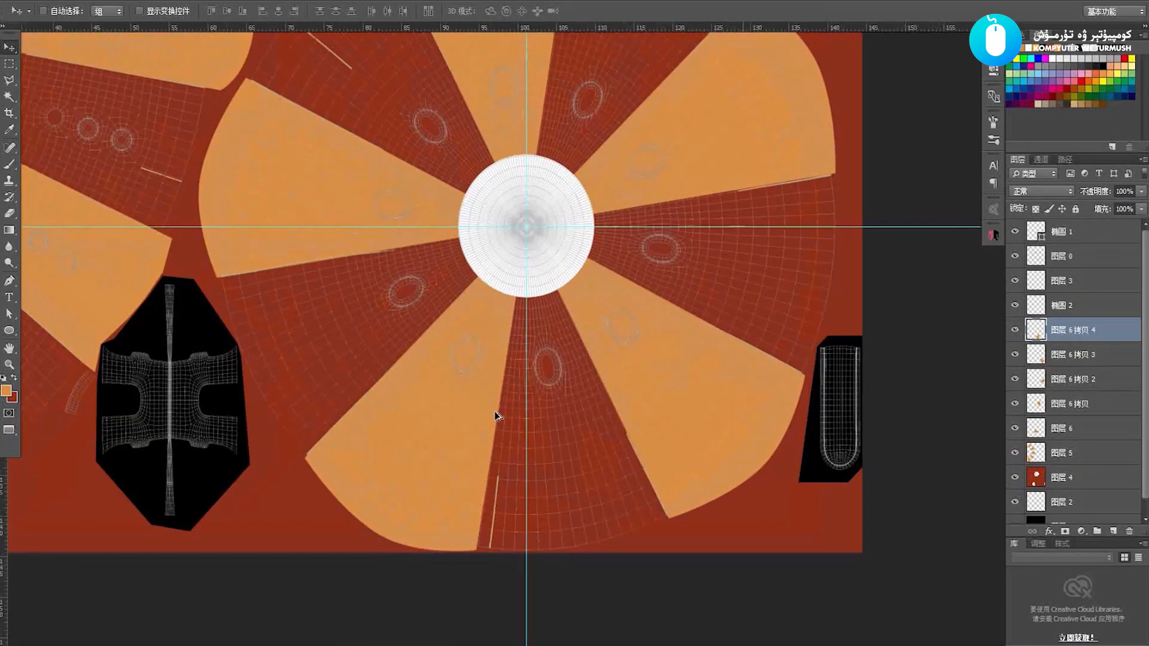
drag(448, 426, 502, 361)
alt+scroll(502, 369, up, 4)
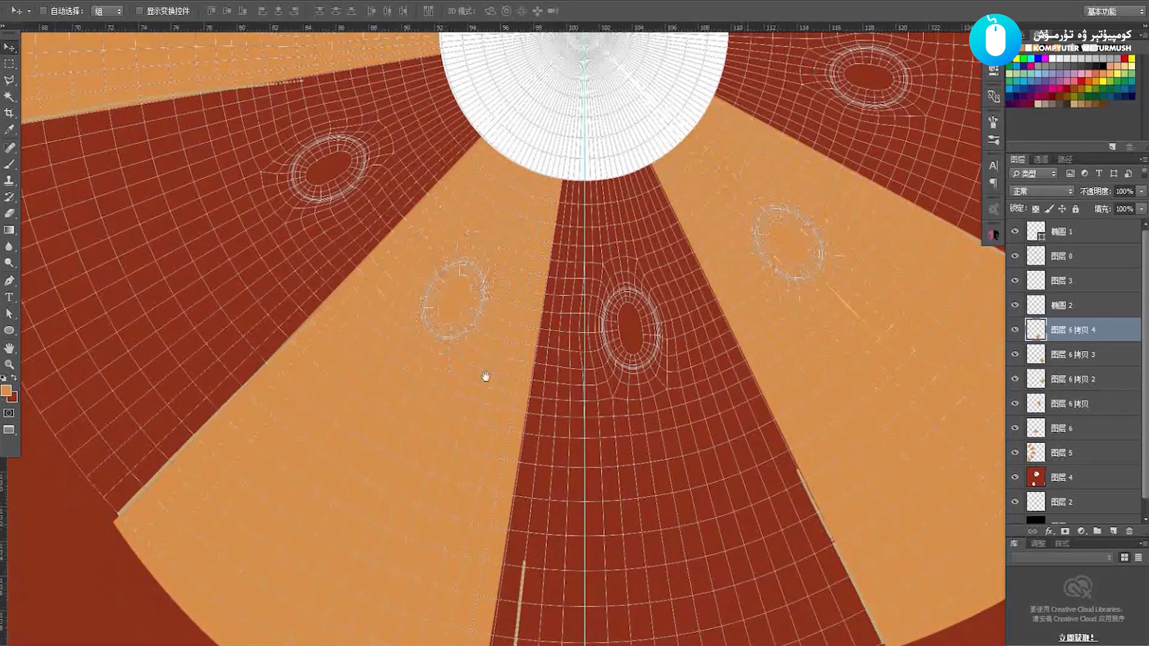
alt+scroll(485, 376, up, 2)
drag(472, 393, 470, 391)
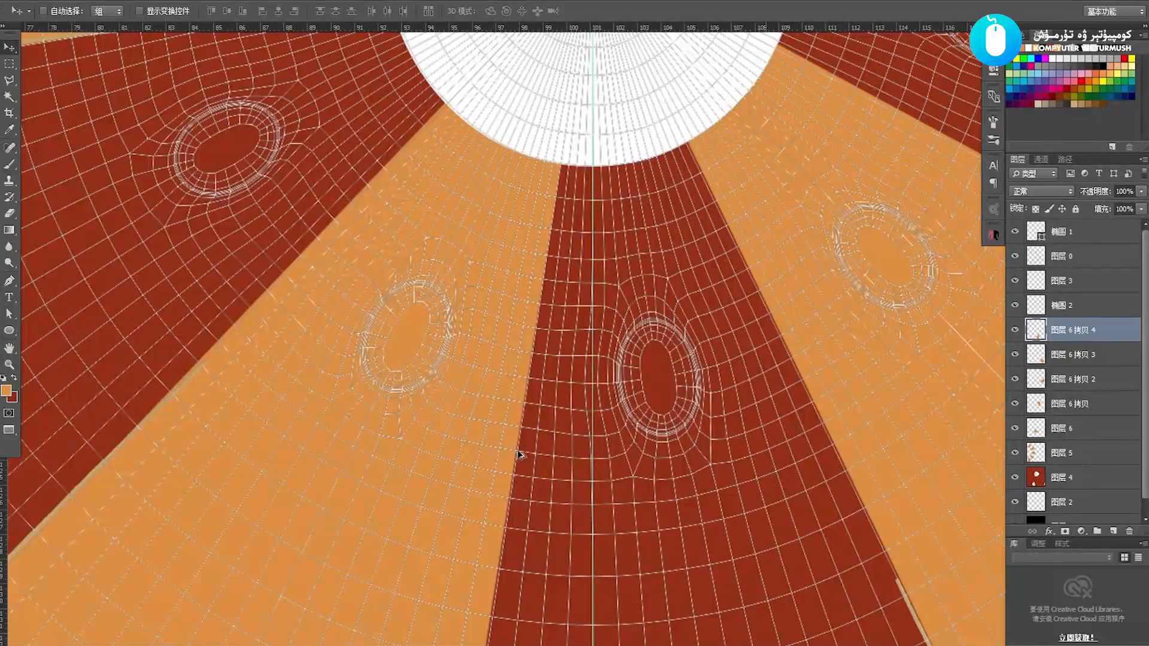
alt+scroll(518, 455, down, 3)
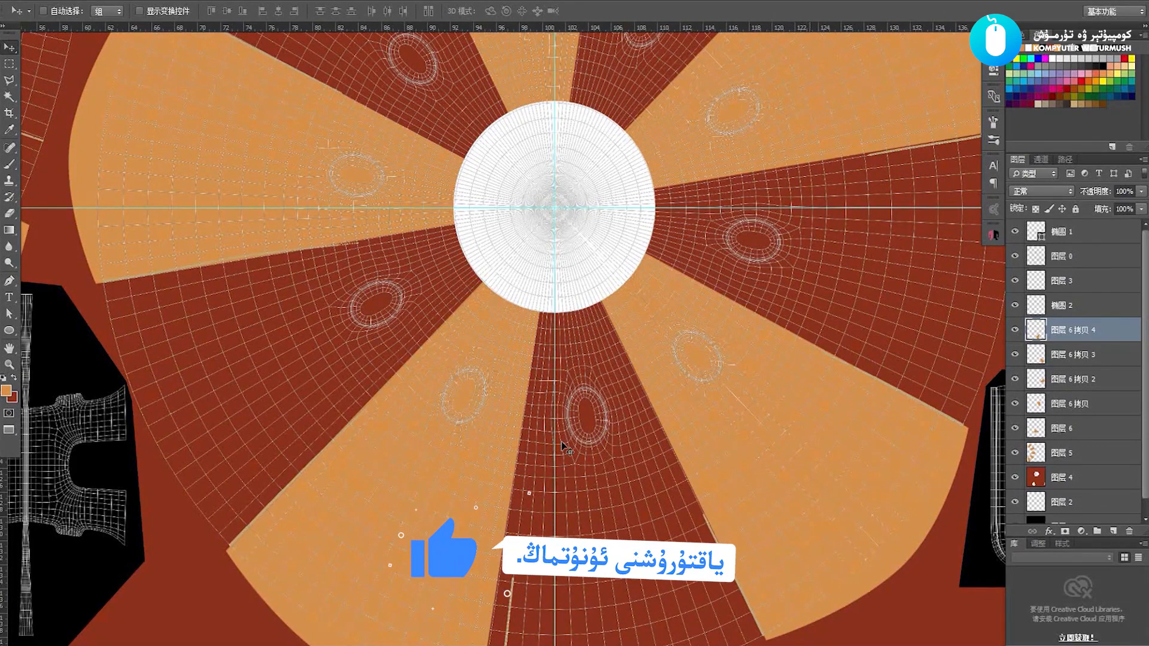
drag(487, 431, 482, 333)
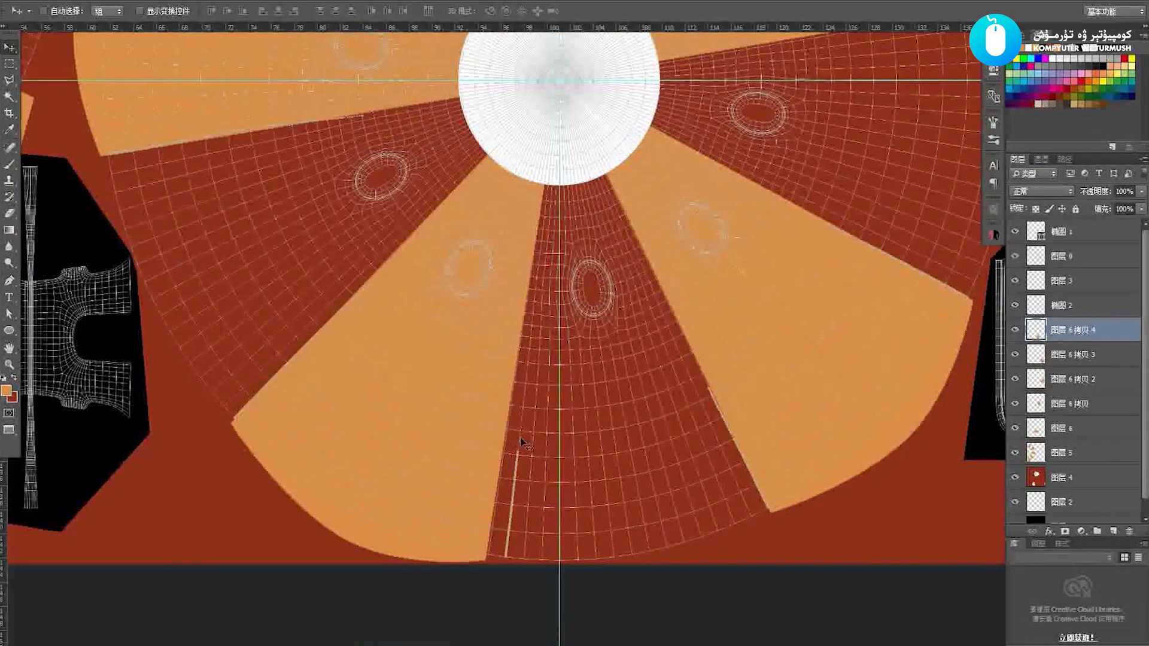
drag(408, 310, 451, 462)
drag(587, 436, 472, 403)
drag(602, 412, 583, 405)
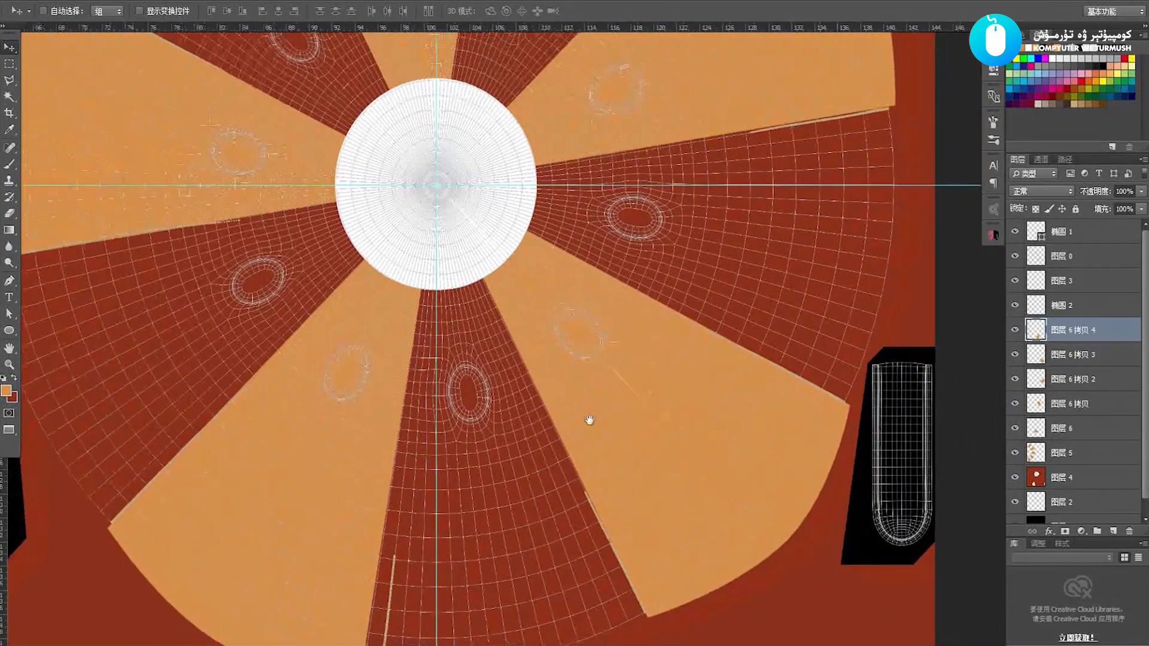
On layer 图层 6 拷贝, erase the part of the upper orange panel that overlaps the black circular mesh
alt+scroll(594, 469, down, 2)
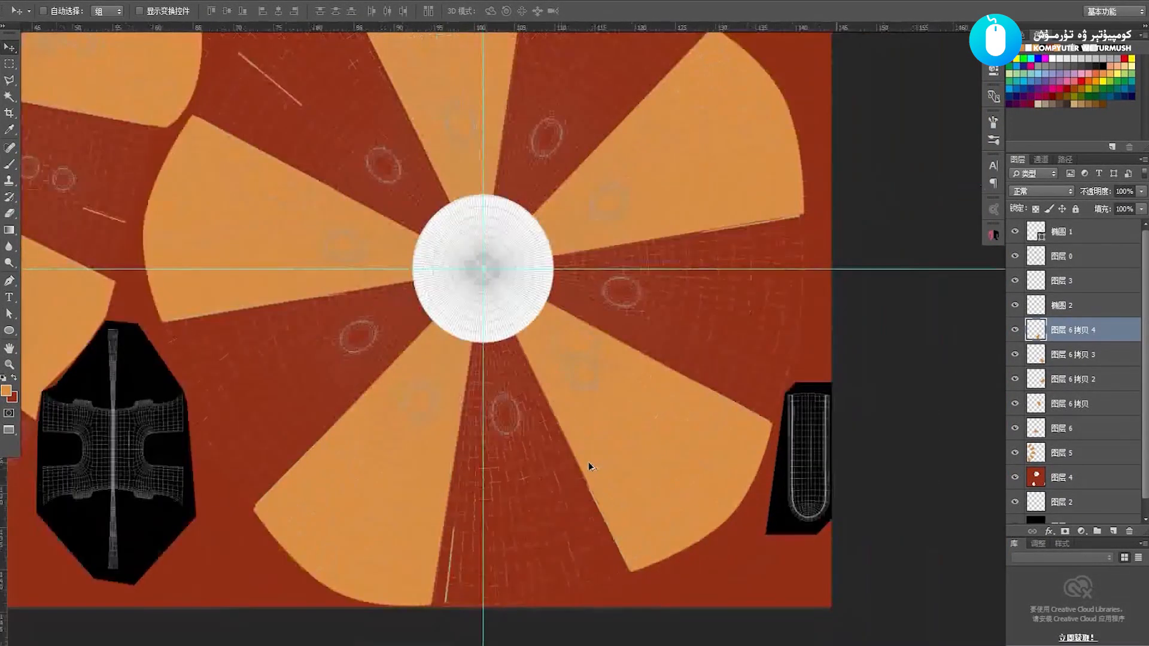
drag(469, 449, 503, 531)
alt+scroll(529, 412, down, 1)
alt+scroll(529, 413, down, 1)
drag(472, 405, 675, 478)
alt+scroll(628, 440, down, 1)
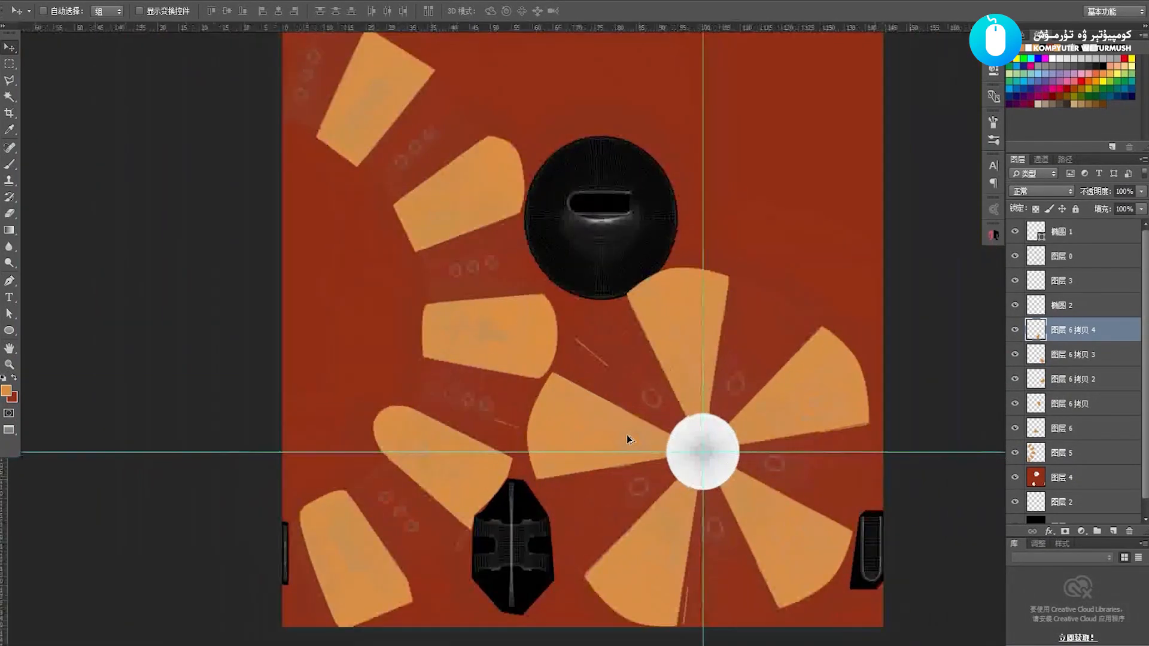
drag(571, 403, 546, 446)
key(z)
scroll(610, 356, up, 2)
drag(609, 355, 557, 394)
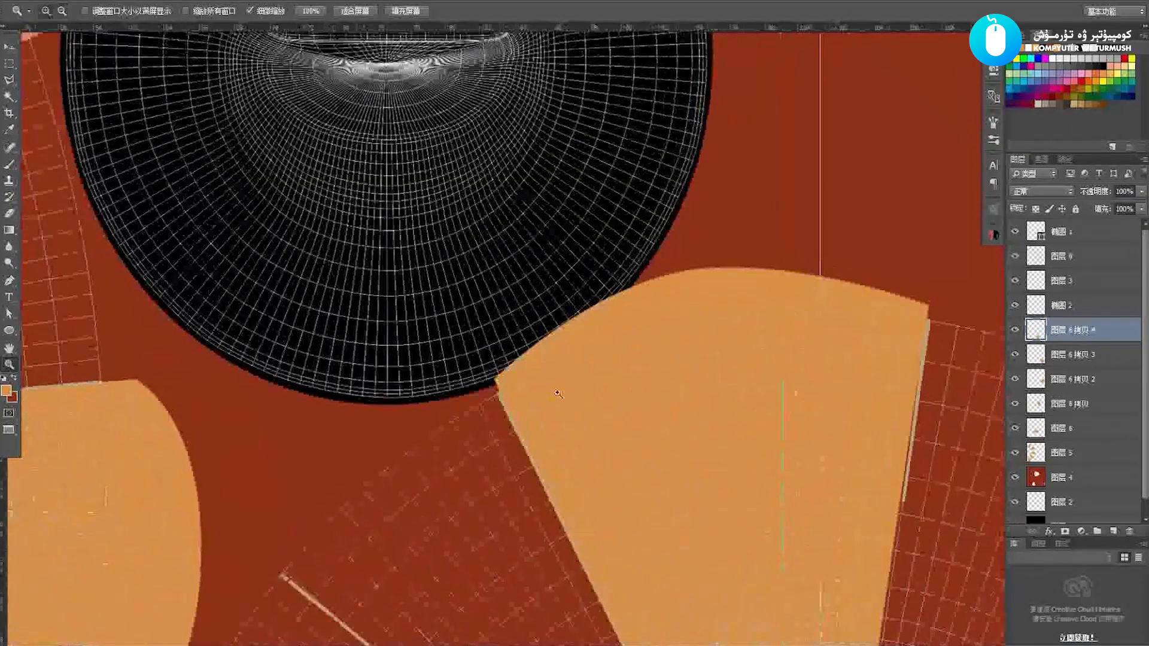
scroll(567, 396, up, 2)
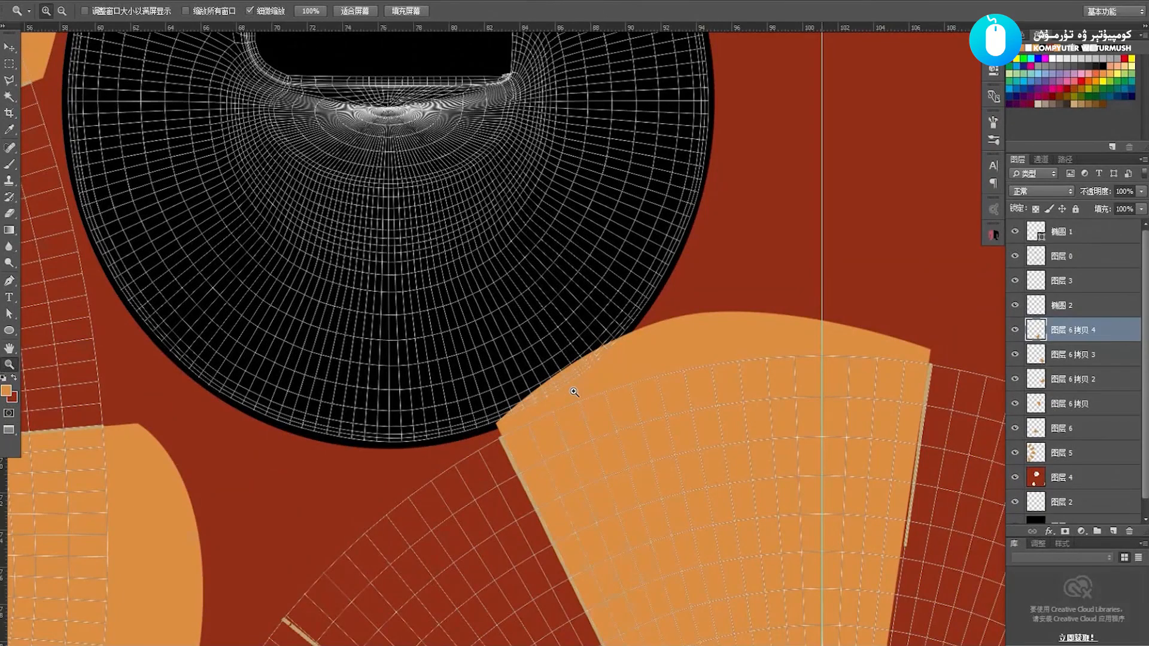
key(p)
key(e)
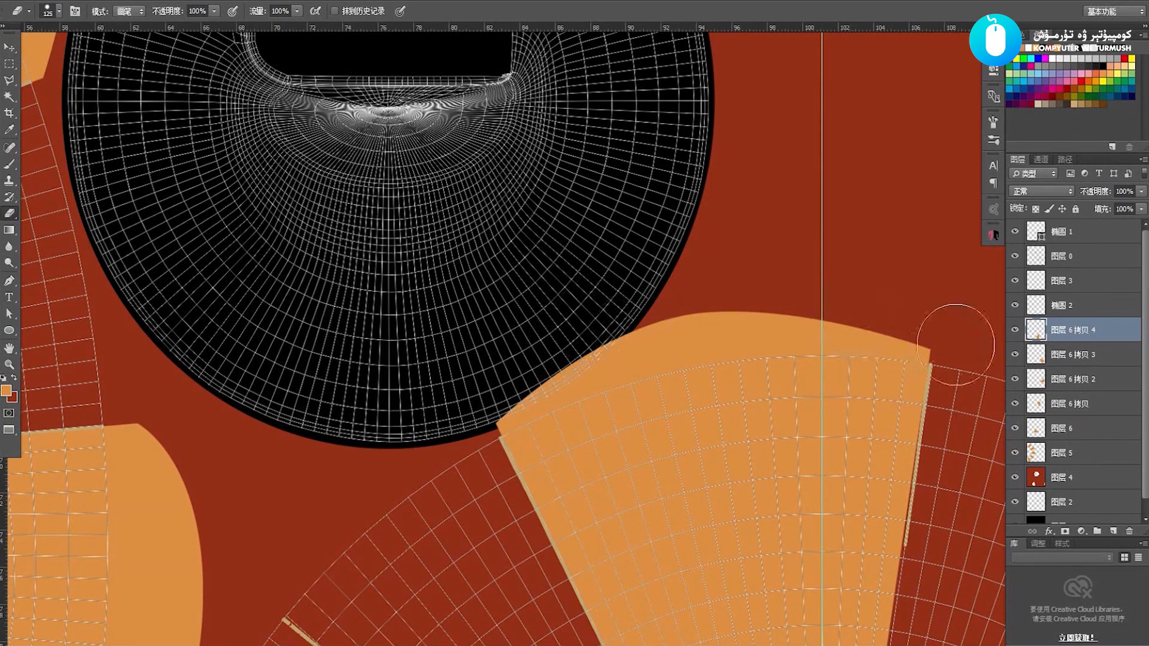
click(1015, 378)
click(1015, 404)
click(1015, 404)
click(1068, 404)
mouse_move(674, 367)
mouse_down()
mouse_move(608, 299)
mouse_move(552, 346)
mouse_move(526, 333)
mouse_move(546, 346)
mouse_move(469, 391)
mouse_up()
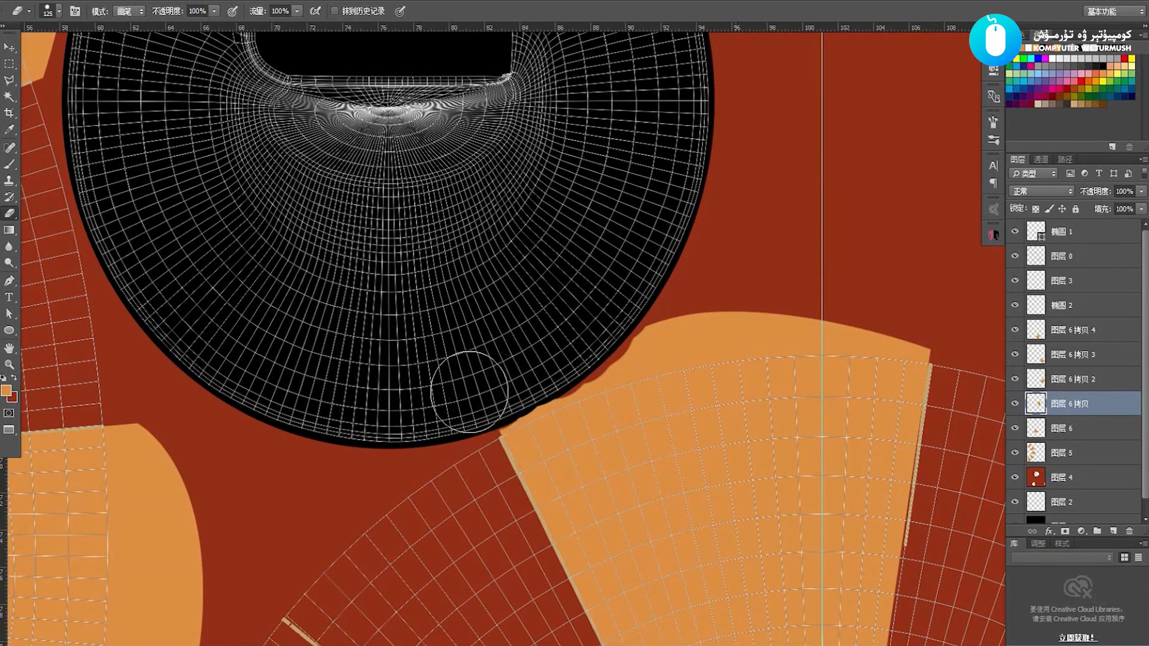
Examine the orange panels and the black mesh islands across the whole layout
alt+scroll(495, 376, down, 5)
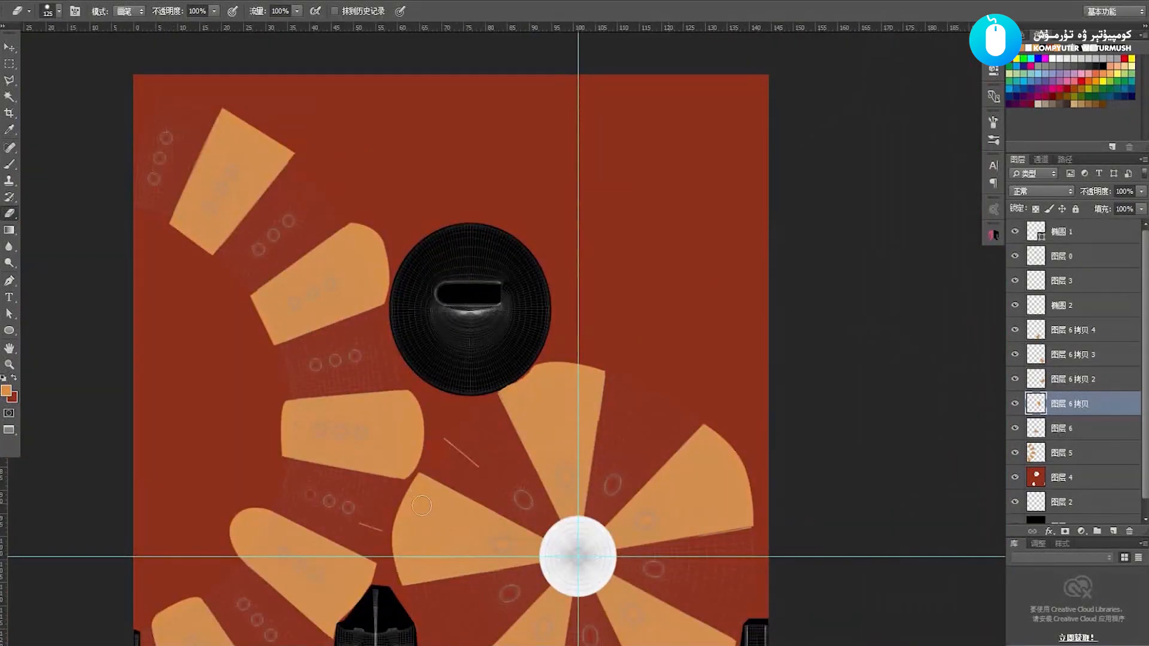
drag(399, 496, 449, 377)
drag(520, 310, 569, 266)
key(z)
drag(422, 476, 575, 458)
drag(650, 457, 584, 433)
drag(715, 332, 469, 405)
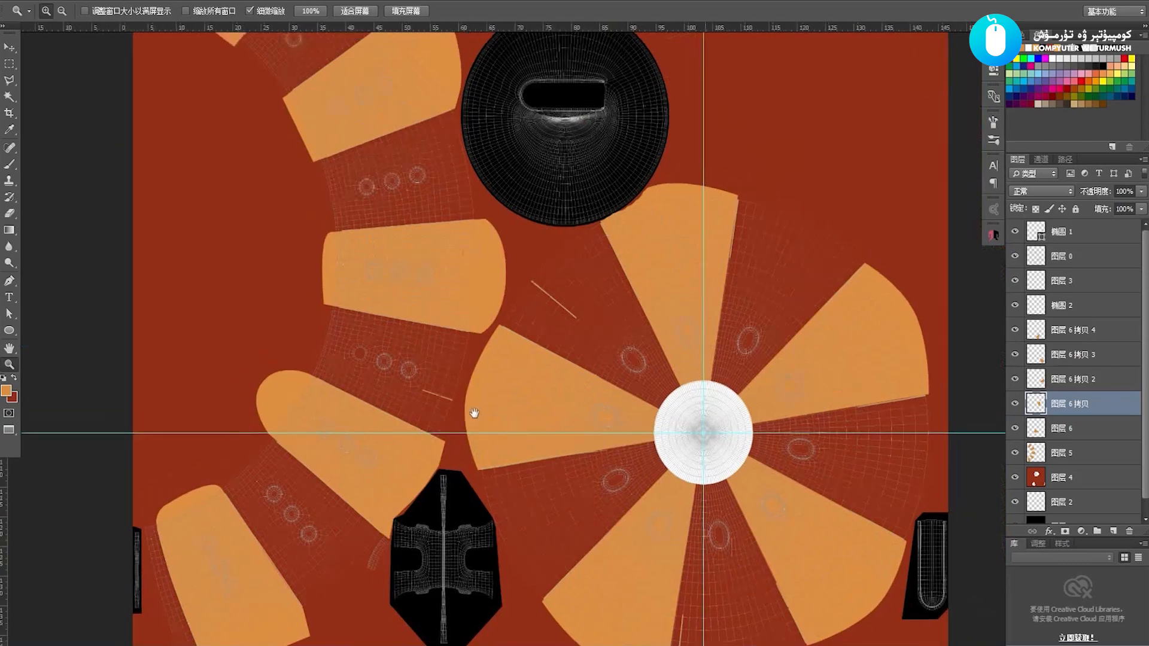
drag(618, 447, 561, 439)
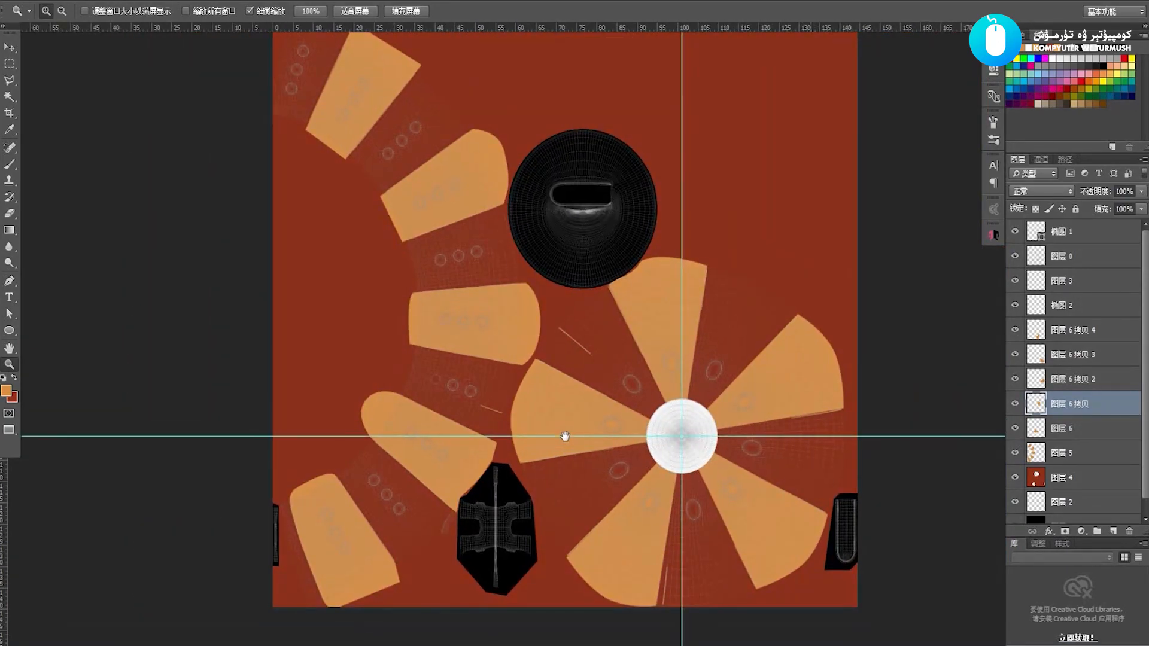
Hide the marker-line layer 图层 3, the wireframe layer 图层 0 and the black background layer 图层 1
scroll(1077, 399, down, 1)
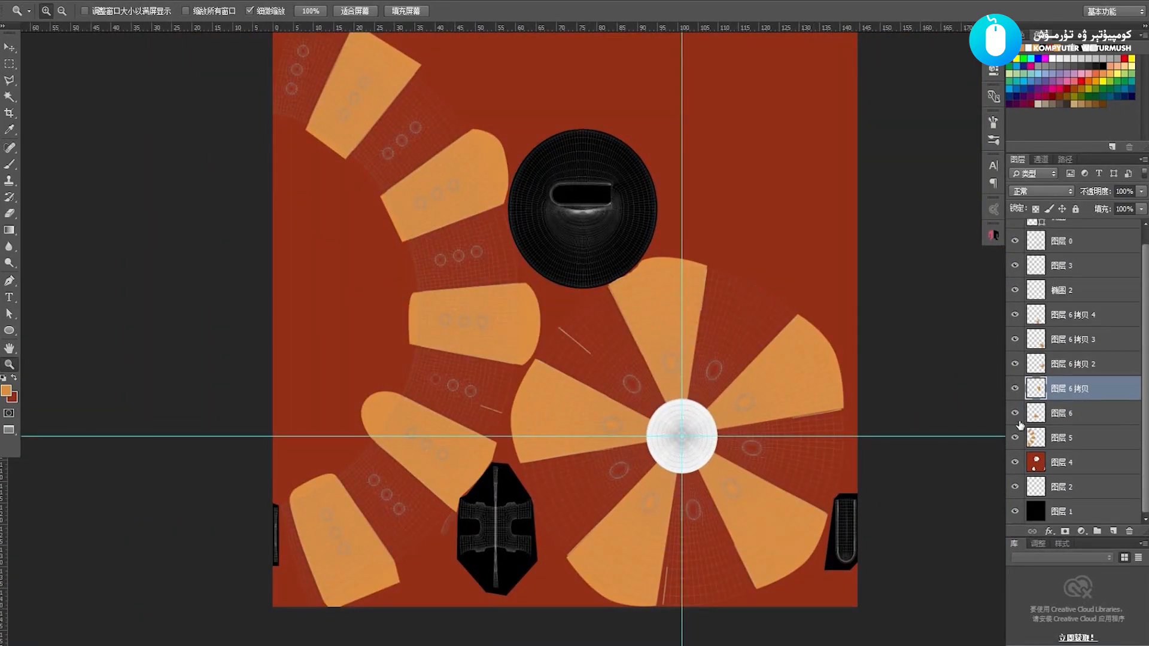
click(1015, 291)
click(1015, 266)
click(1014, 267)
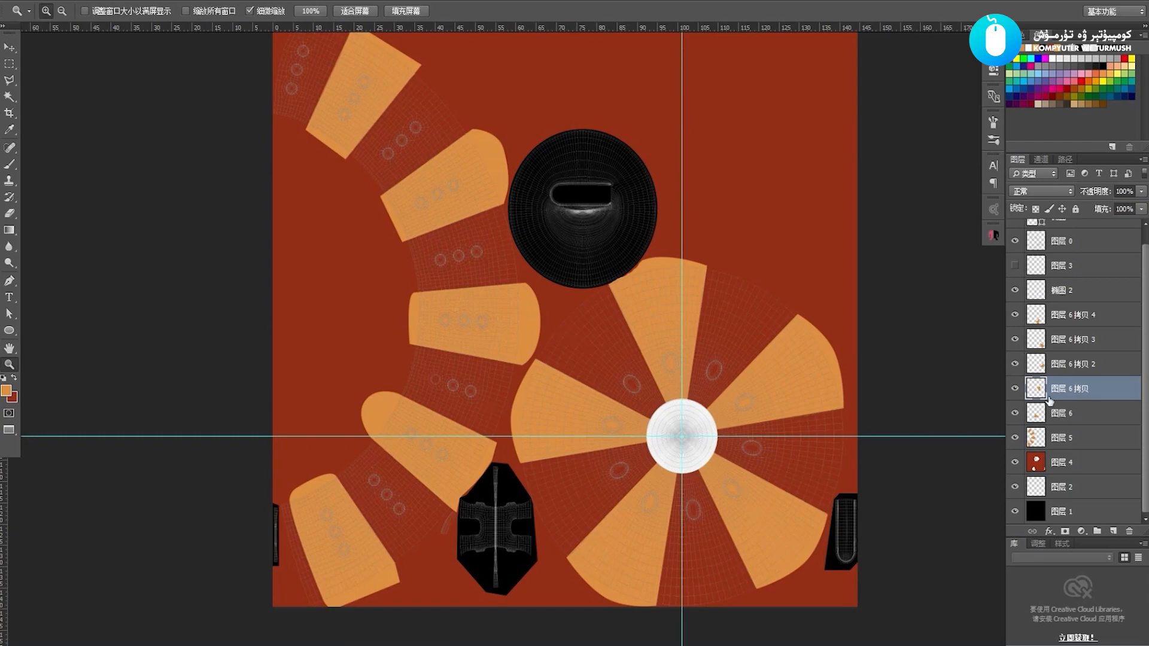
scroll(1057, 379, up, 1)
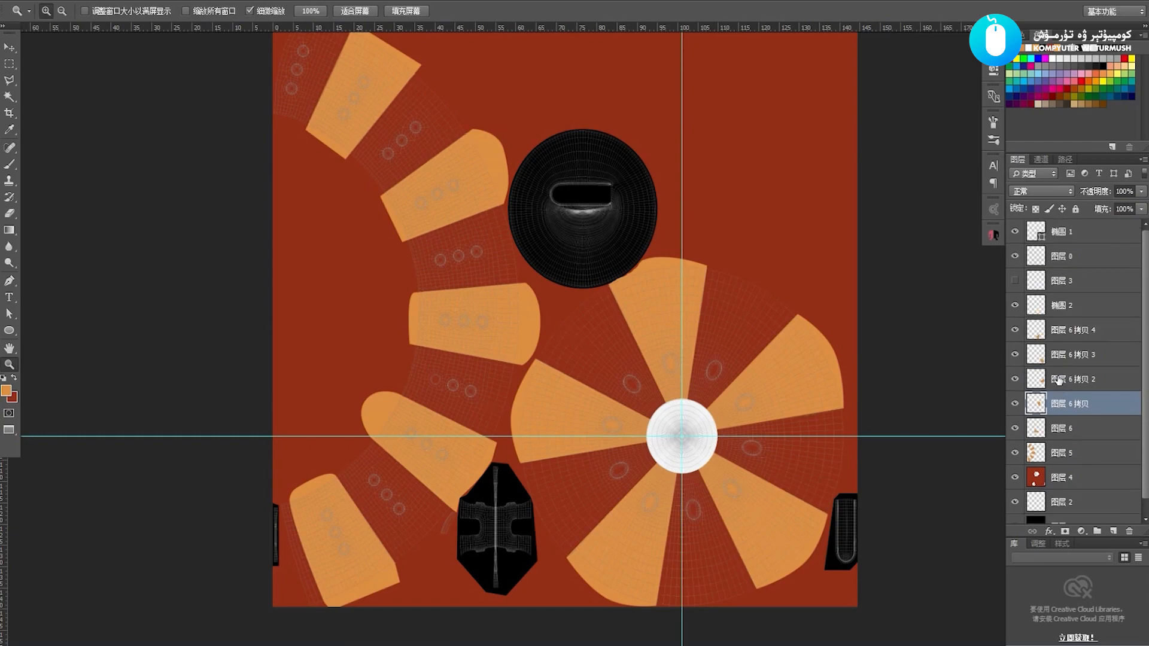
click(1014, 256)
click(1014, 256)
click(1015, 256)
click(1015, 256)
click(1014, 256)
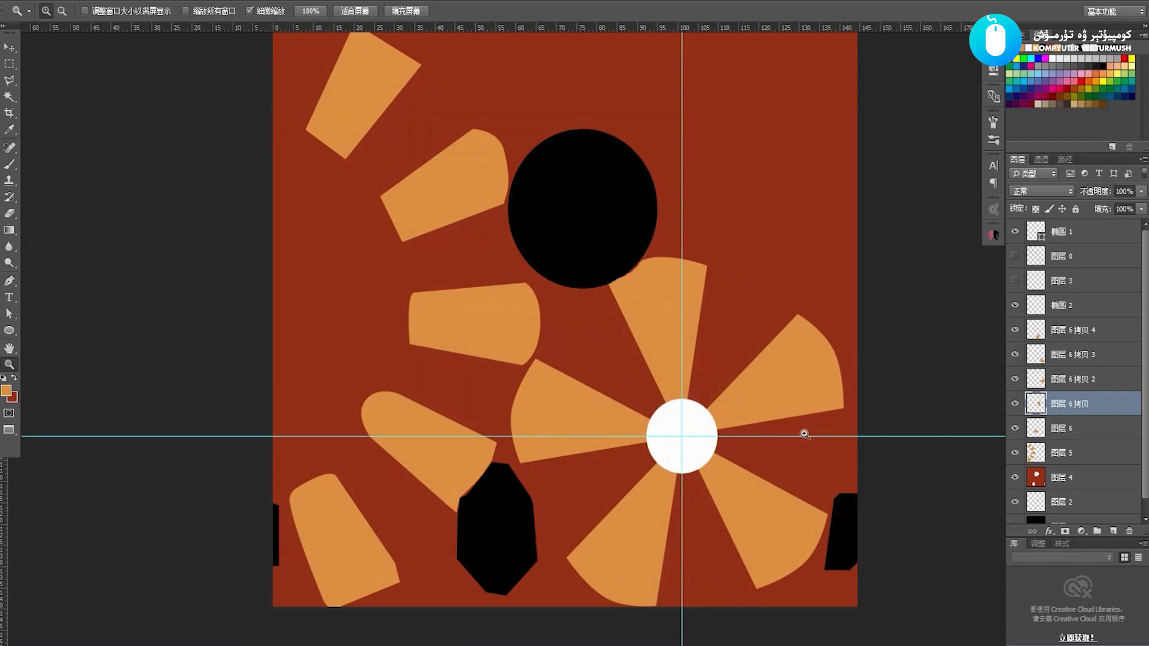
scroll(1113, 433, down, 1)
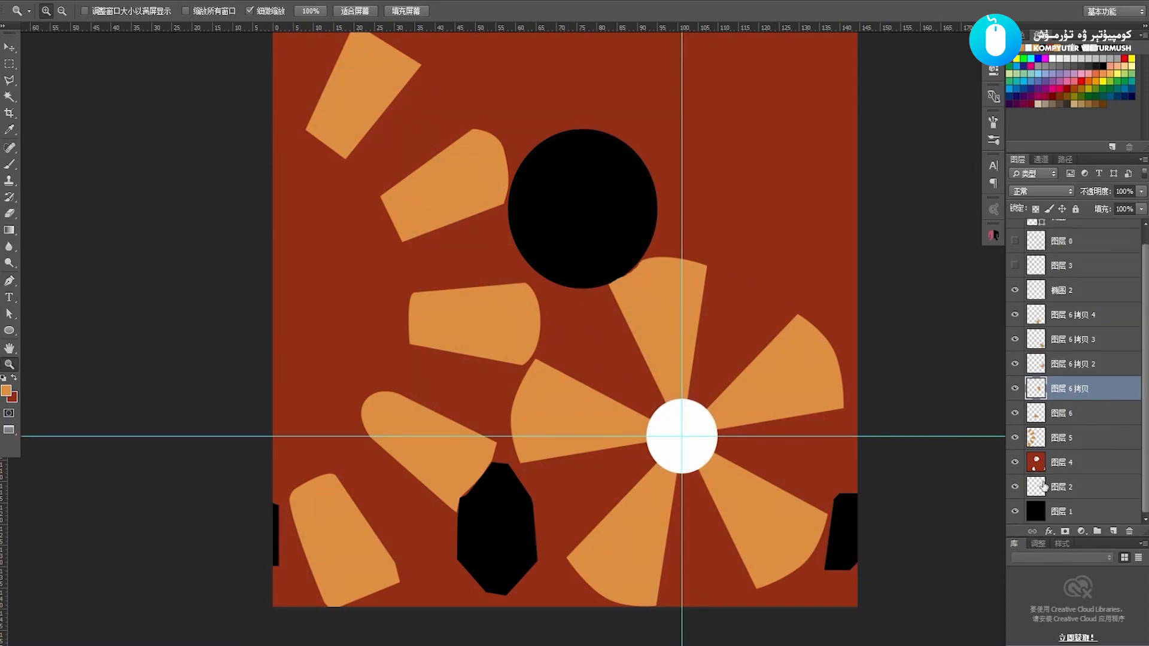
click(1015, 511)
Save a PNG copy of the texture as qosaq_yol.png in the imge folder, keeping the default PNG options
alt+click(646, 362)
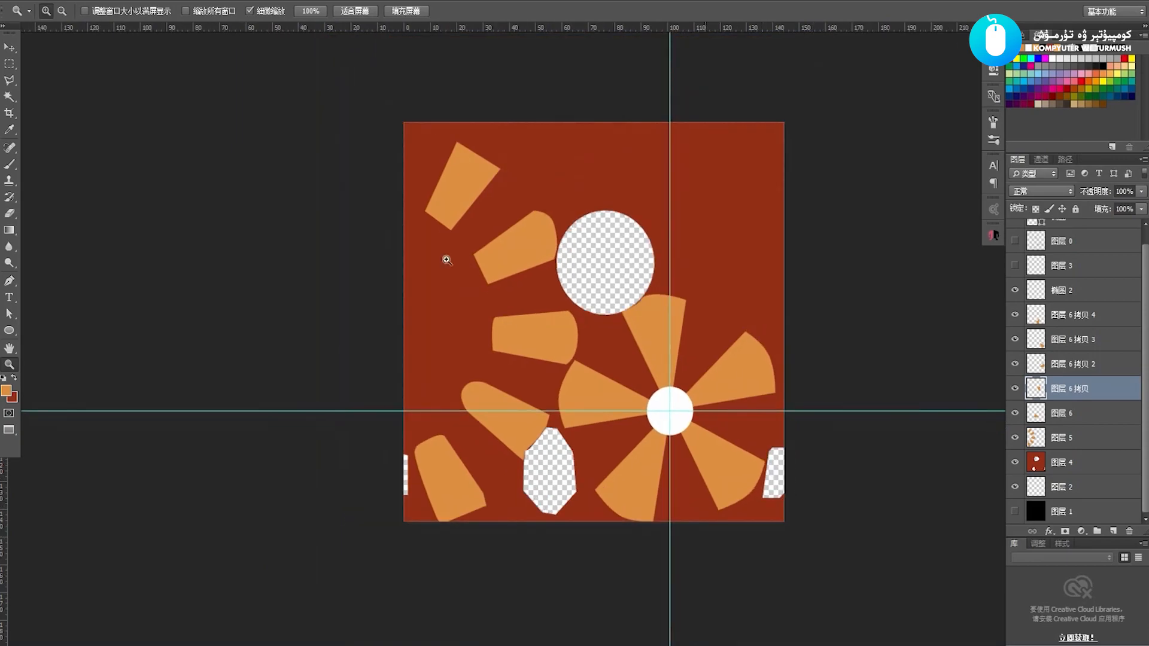
drag(561, 321, 568, 361)
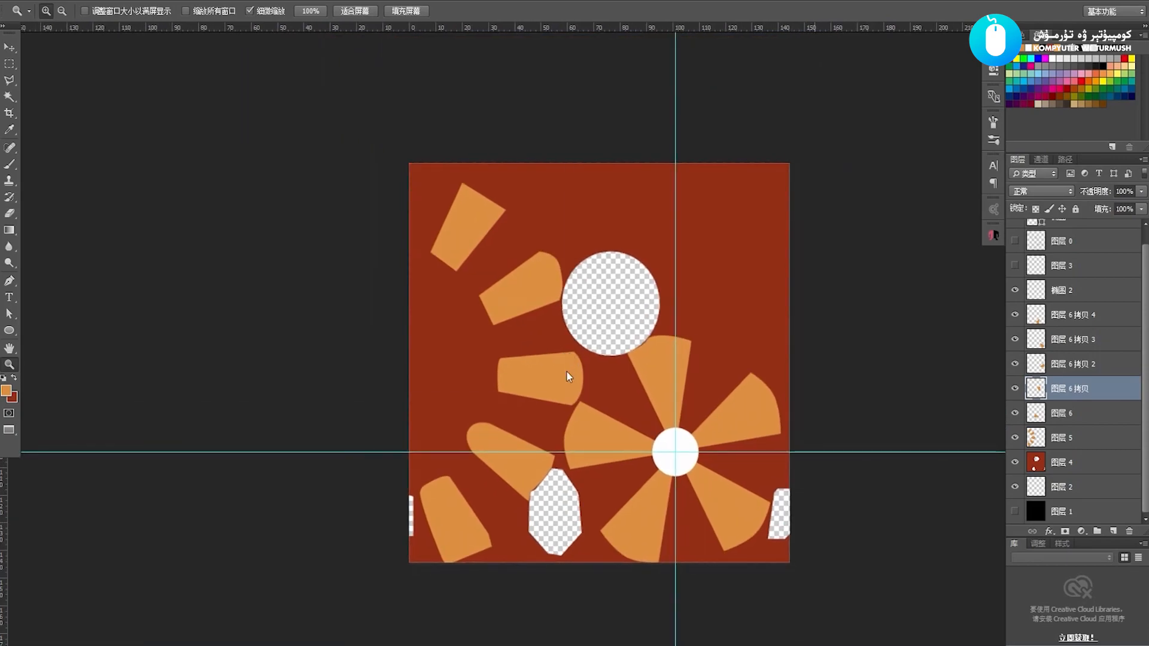
key(ctrl+shift+s)
click(232, 276)
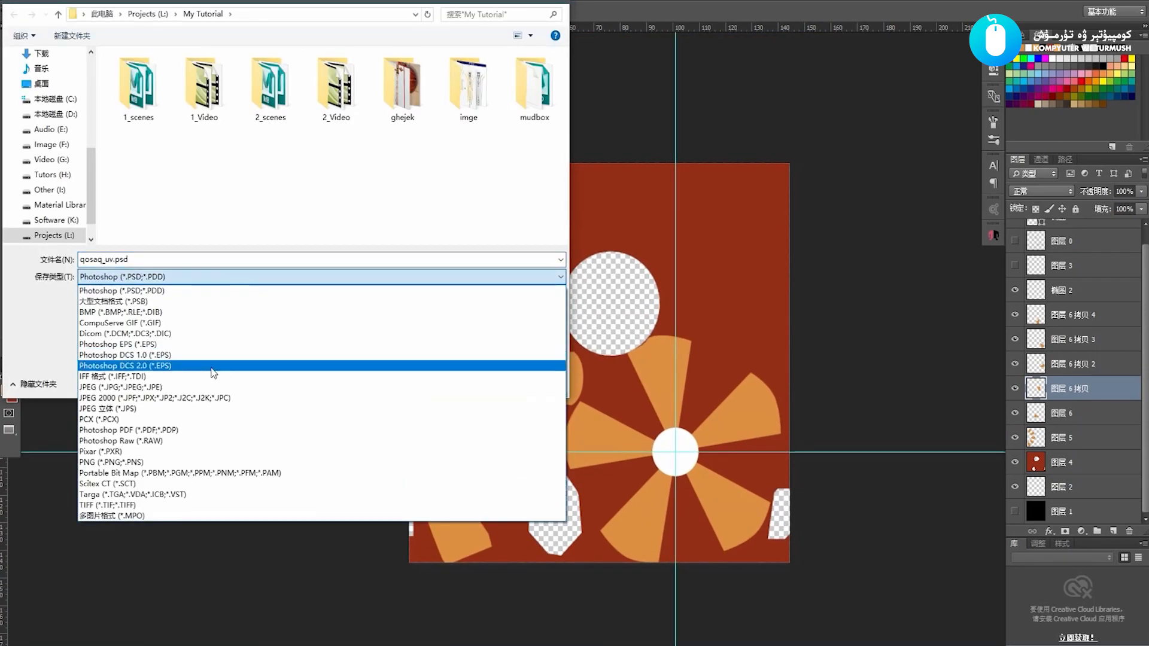
click(155, 462)
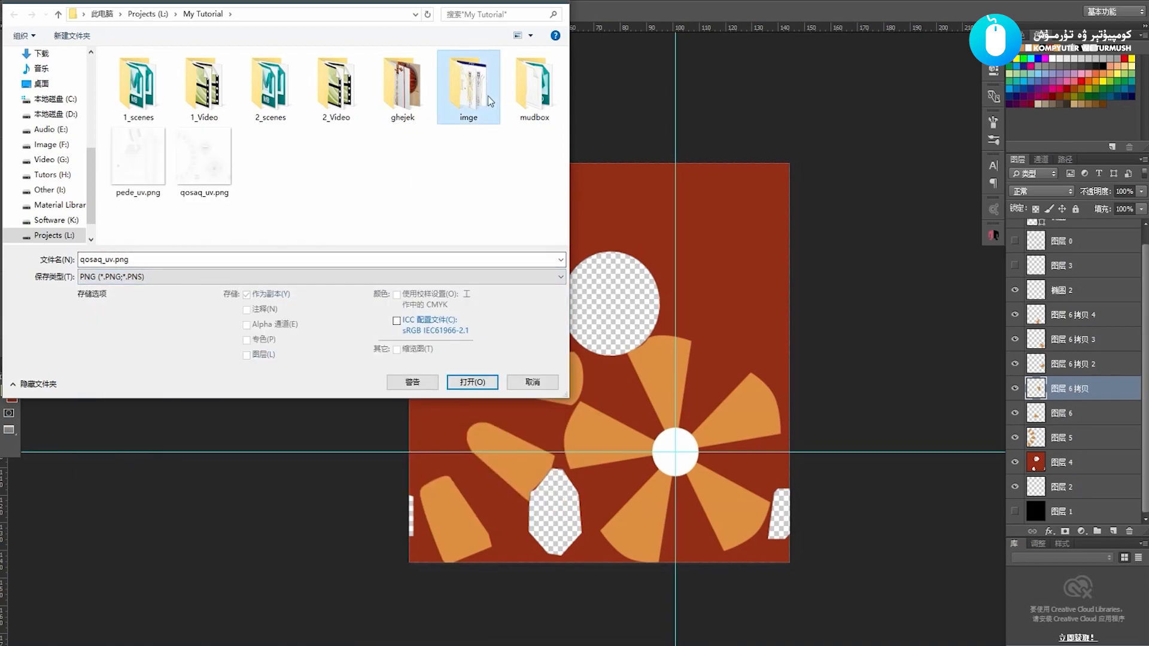
double_click(485, 96)
double_click(170, 259)
click(114, 260)
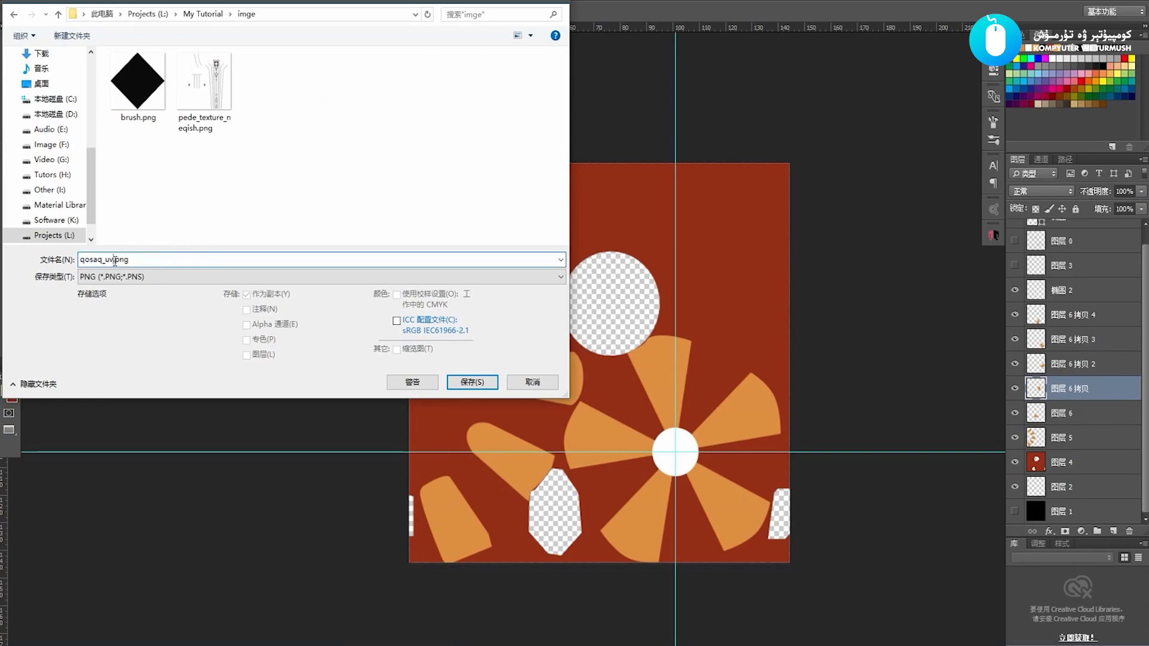
key(BackSpace)
key(BackSpace)
text(yol)
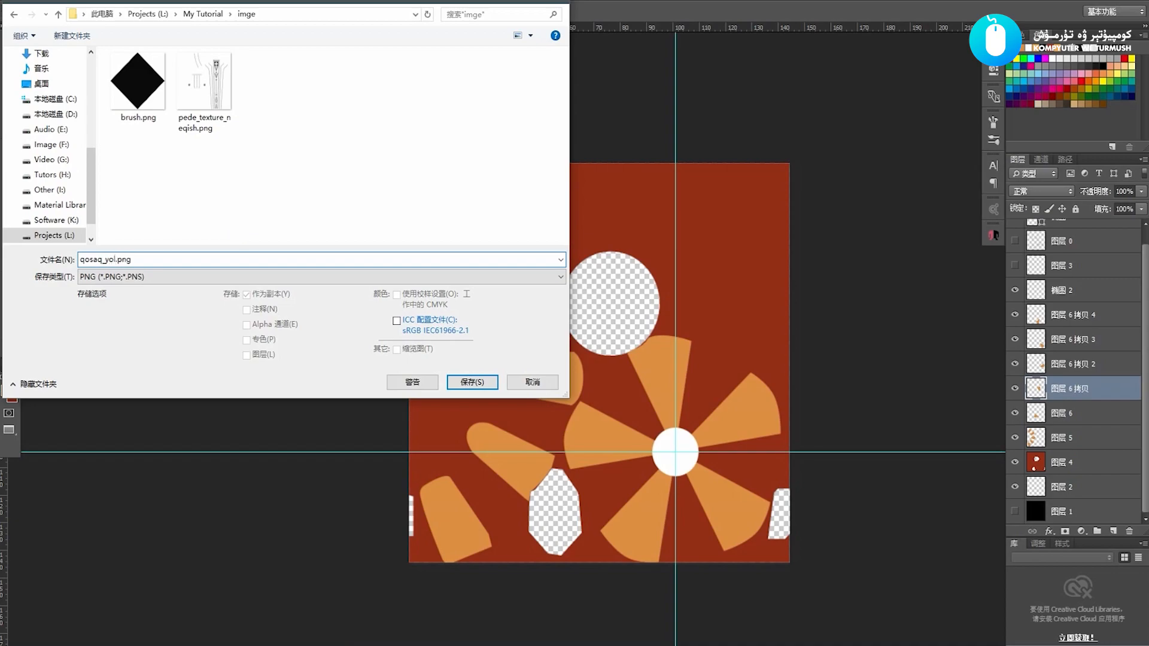
key(Return)
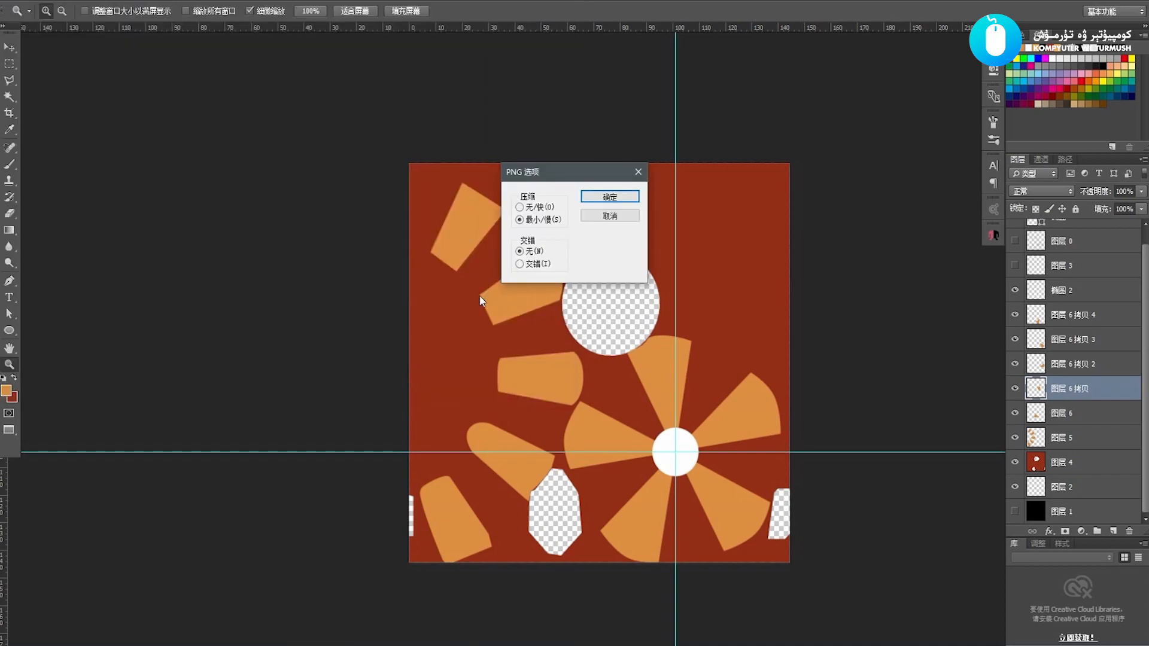
click(610, 198)
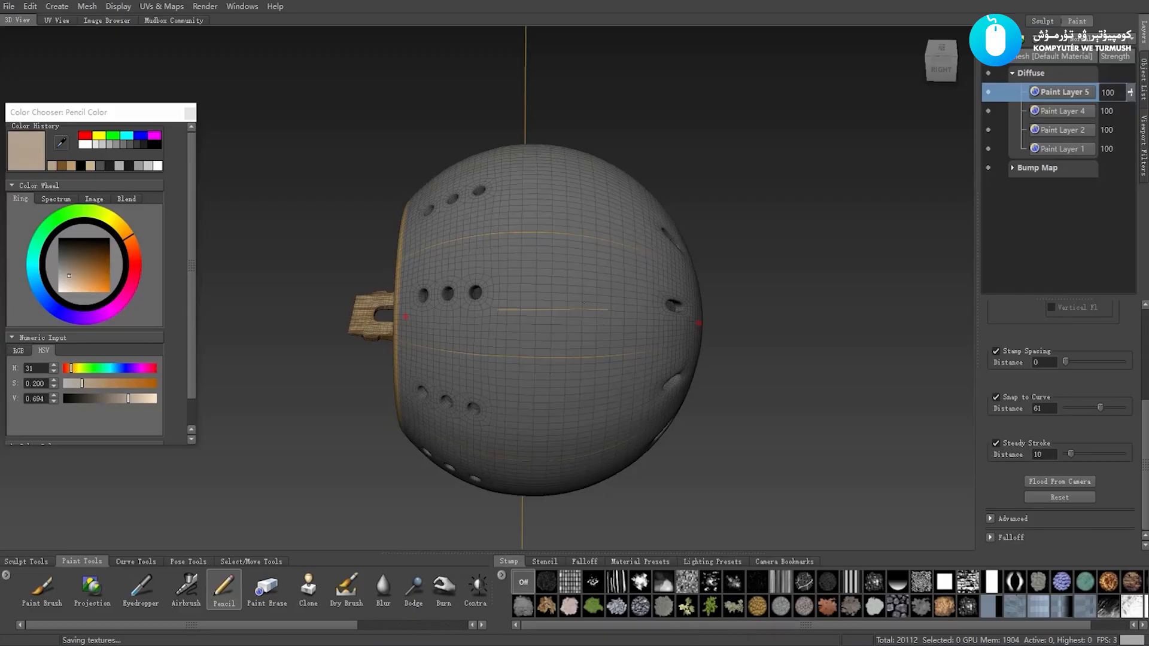
Switch to Mudbox and import qosaq_yol.png as a Diffuse layer directly above Paint Layer 4
alt+drag(583, 301, 685, 326)
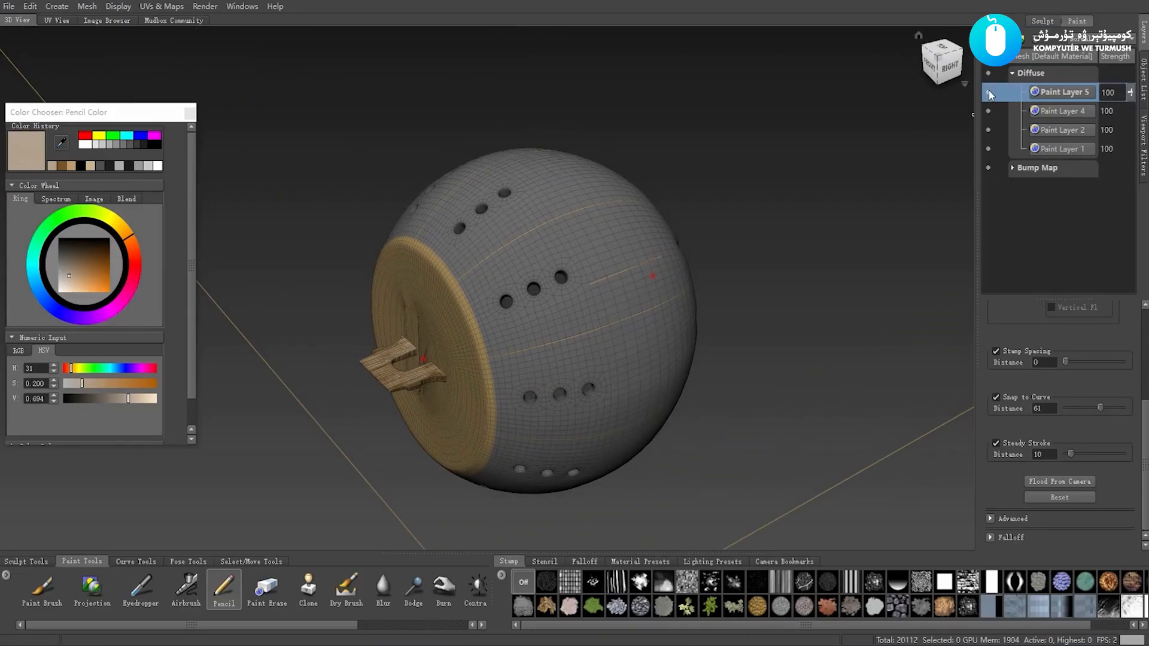
click(1052, 113)
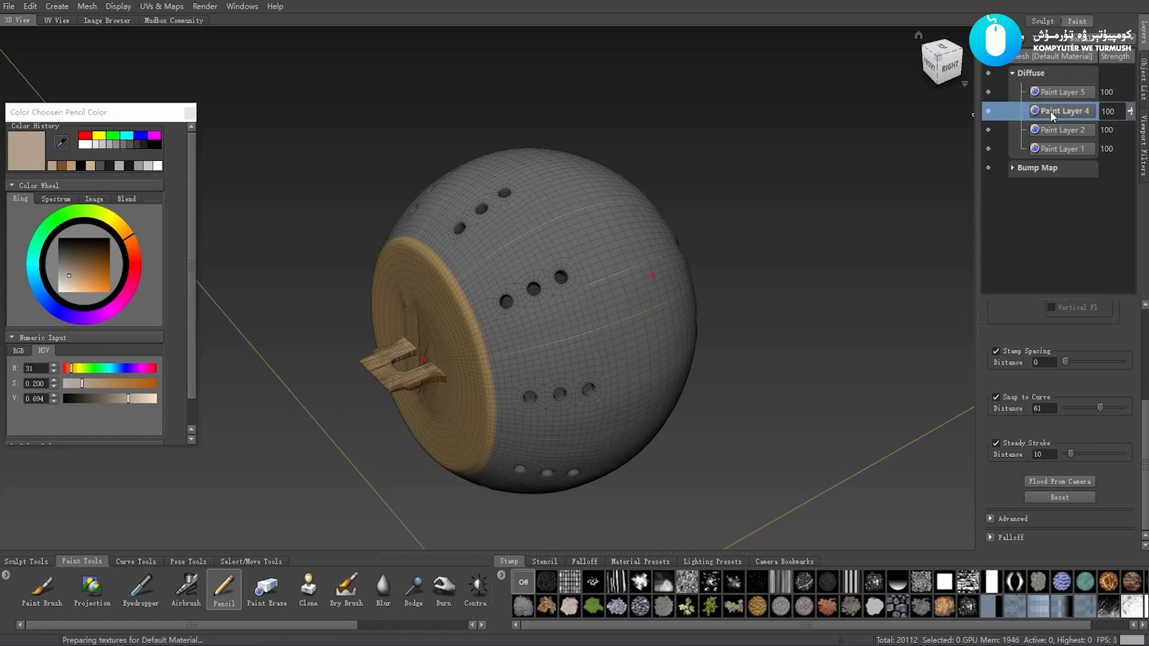
click(998, 40)
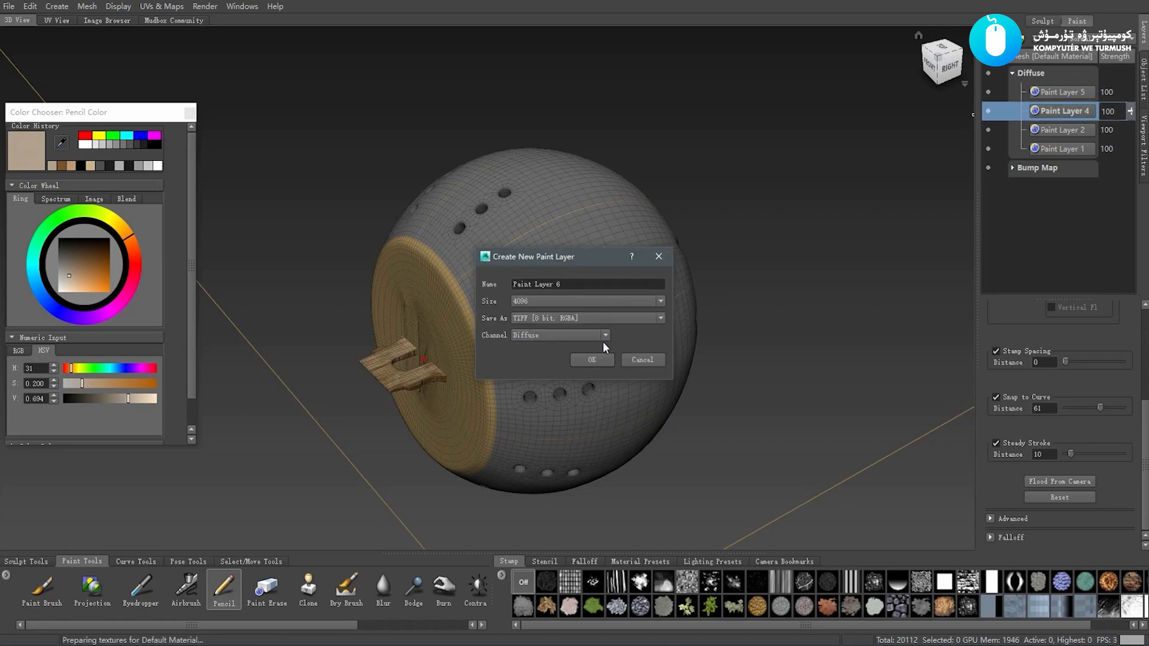
click(649, 360)
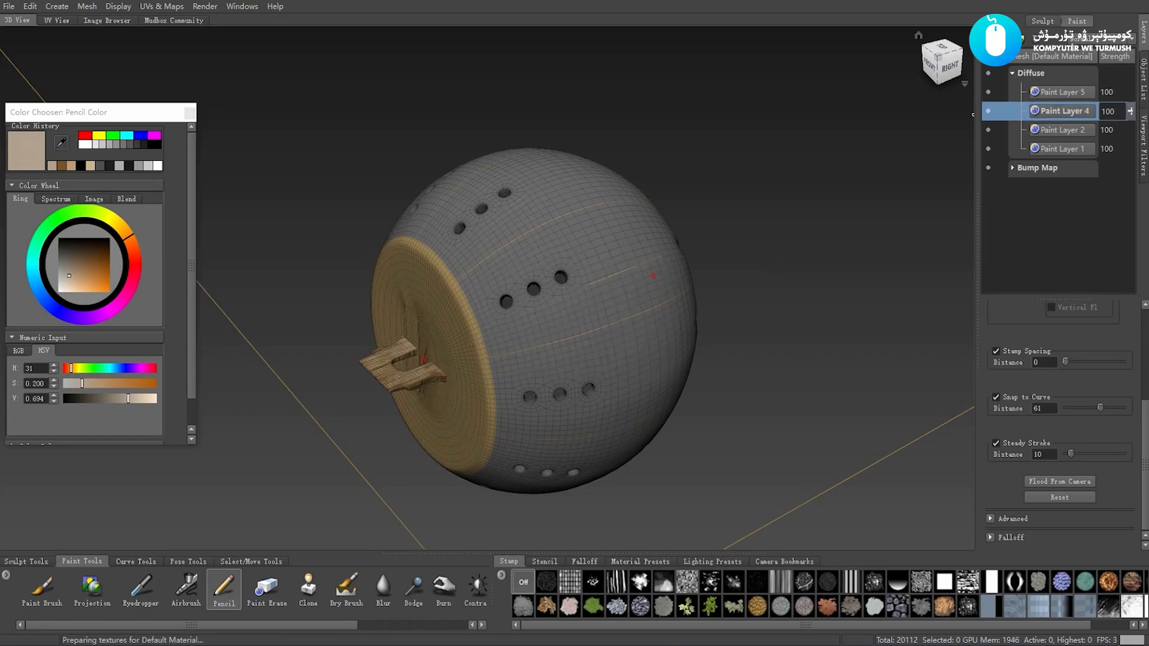
right_click(1060, 114)
click(1070, 359)
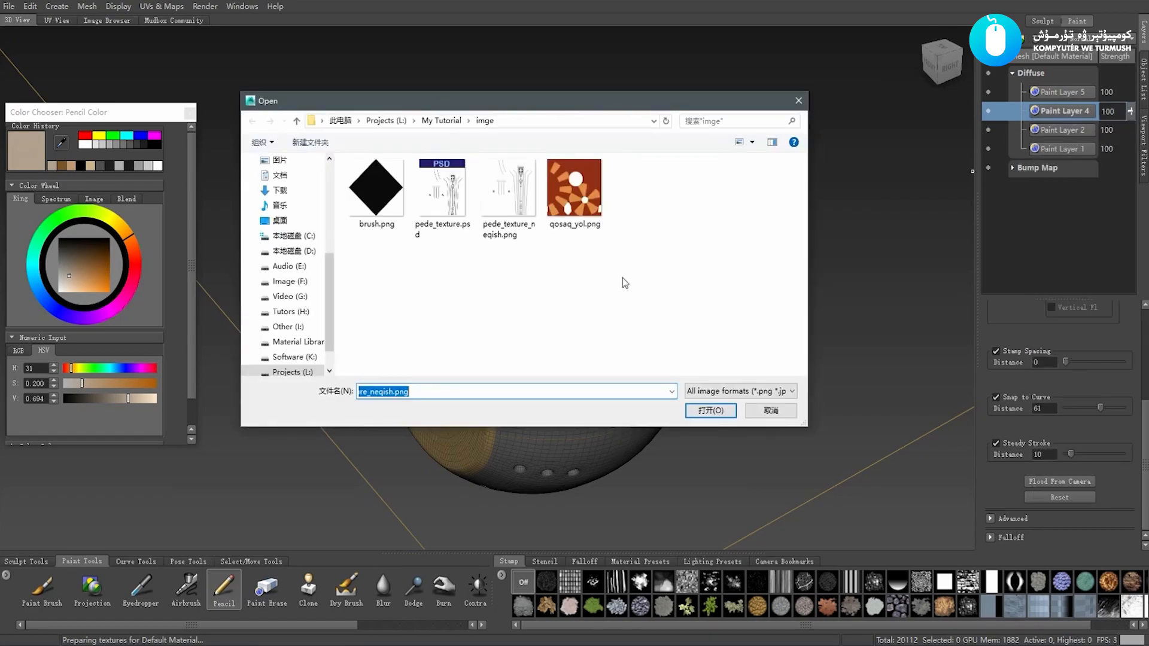
double_click(591, 206)
click(570, 338)
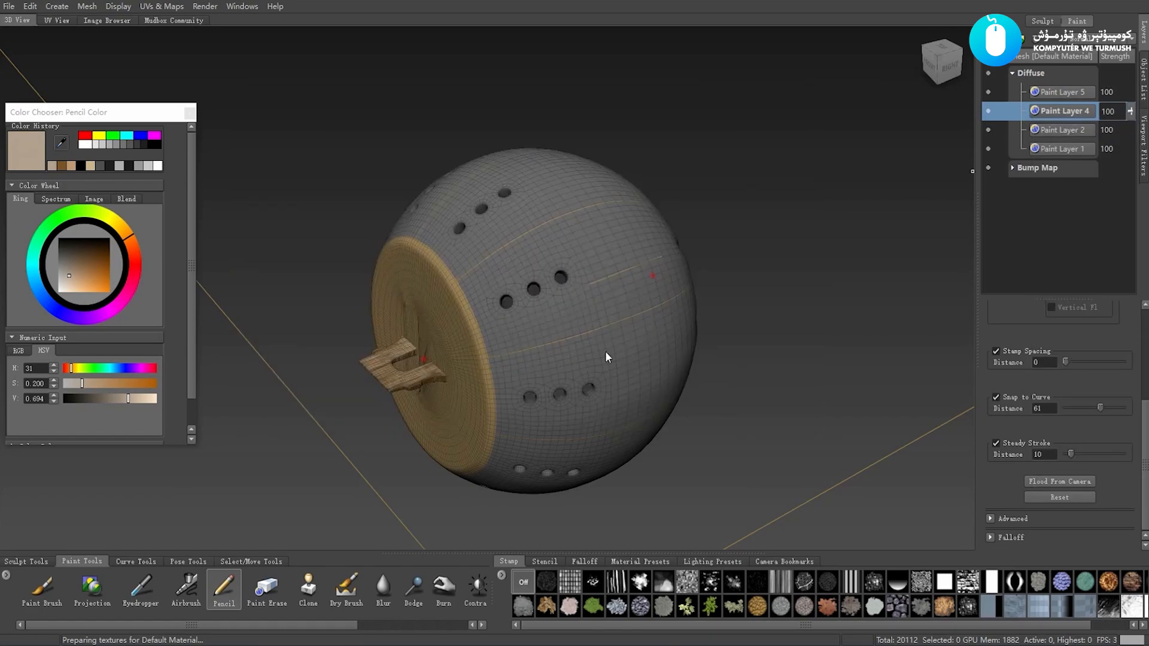
Inspect how the imported stripe texture lies on the model from several sides
alt+drag(605, 352, 288, 368)
alt+right_drag(287, 367, 358, 370)
alt+middle_drag(359, 371, 490, 380)
alt+drag(575, 365, 466, 309)
alt+right_drag(466, 309, 419, 335)
alt+drag(514, 359, 284, 385)
alt+right_drag(284, 386, 383, 383)
alt+middle_drag(383, 383, 556, 395)
alt+drag(557, 395, 506, 413)
alt+middle_drag(505, 412, 451, 401)
alt+right_drag(452, 401, 473, 401)
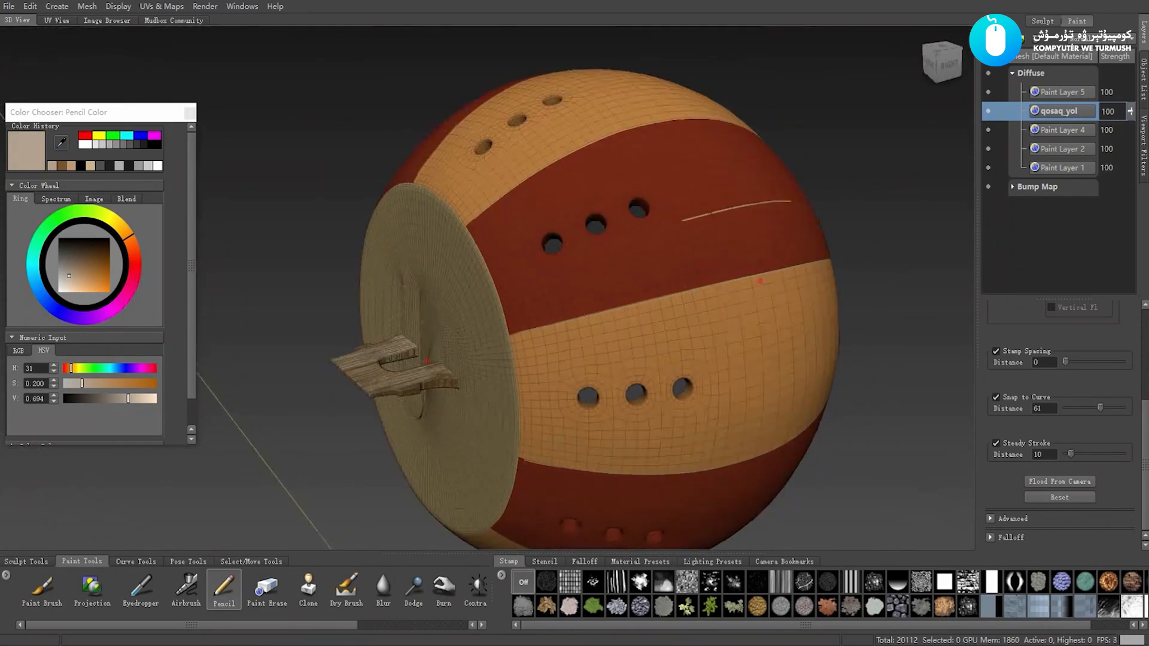
Compare the model with the qosaq_yol layer hidden and shown, and move that layer below Paint Layer 4
click(988, 112)
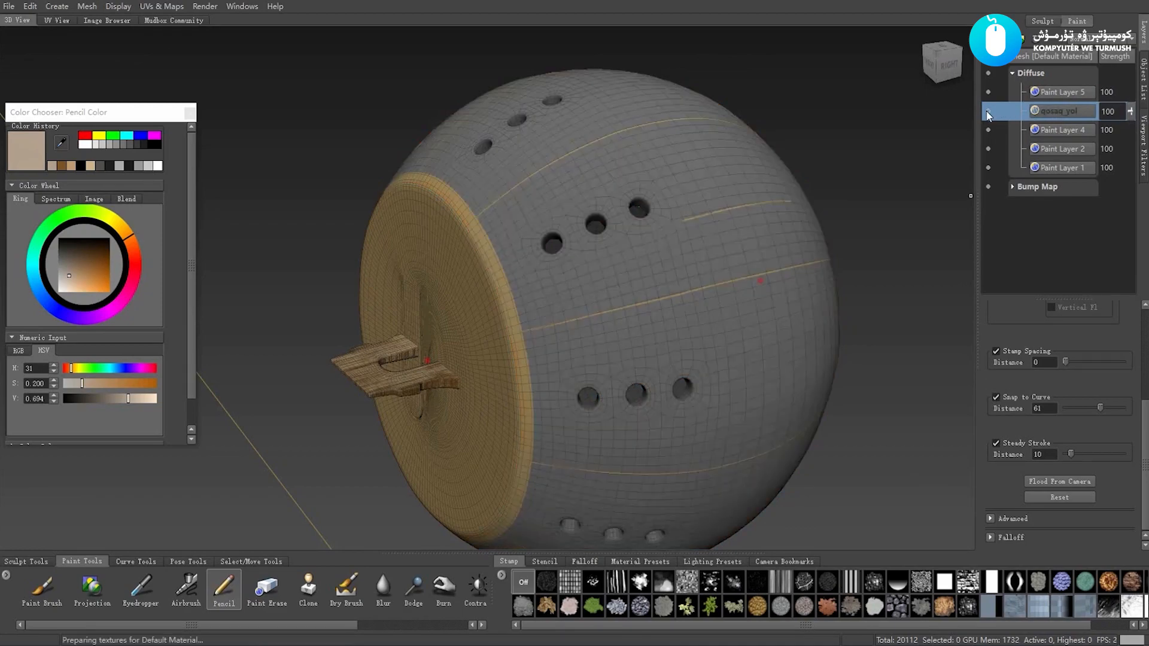
click(988, 112)
click(988, 112)
click(988, 112)
drag(1053, 113, 1054, 141)
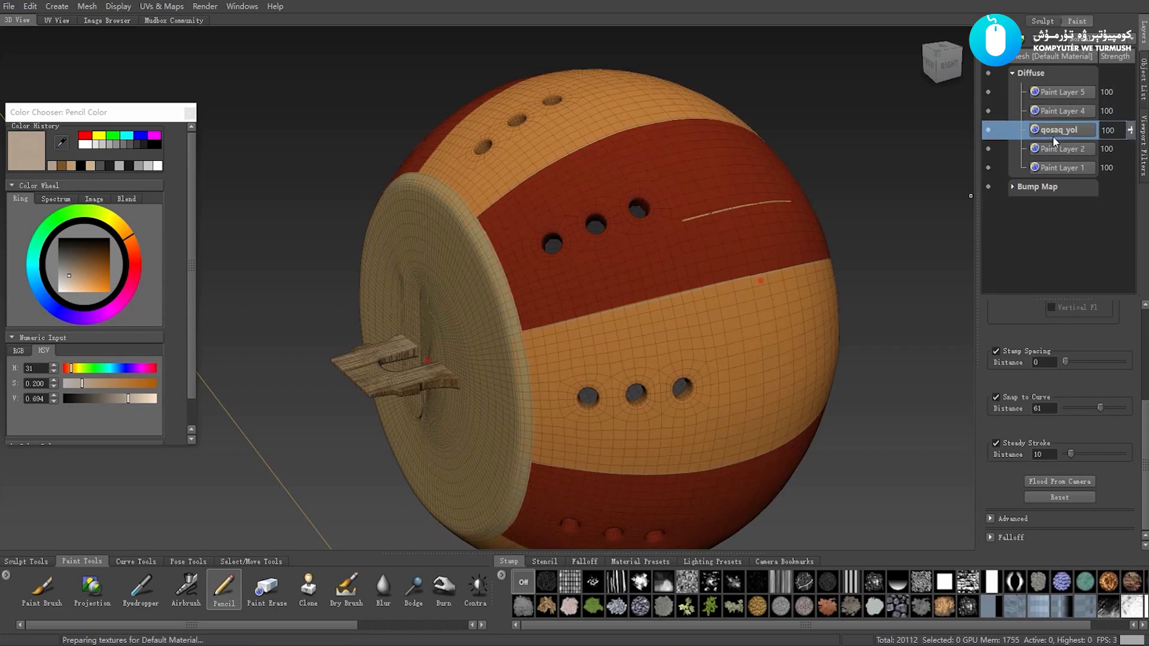
Hide Paint Layer 5, which holds the guide lines between the stripes
alt+drag(539, 293, 598, 302)
scroll(568, 239, up, 3)
scroll(580, 239, down, 3)
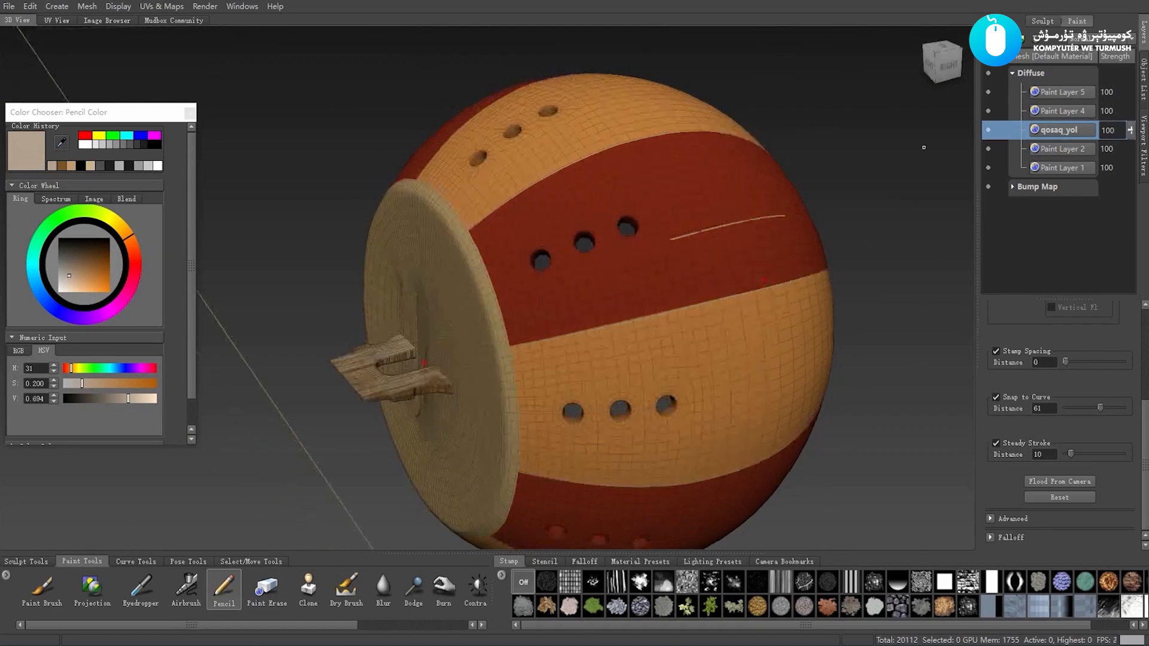
click(987, 91)
click(988, 91)
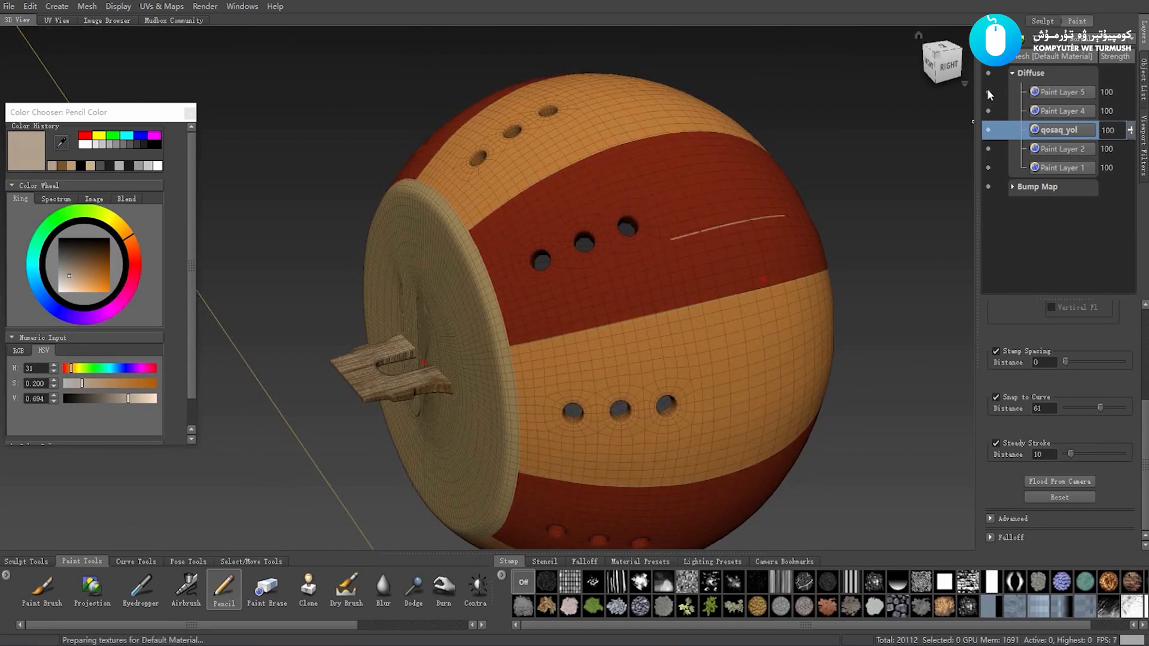
click(988, 91)
Examine up close how the edges of the orange and red stripes meet around the model
alt+drag(730, 257, 603, 294)
alt+right_drag(603, 294, 619, 329)
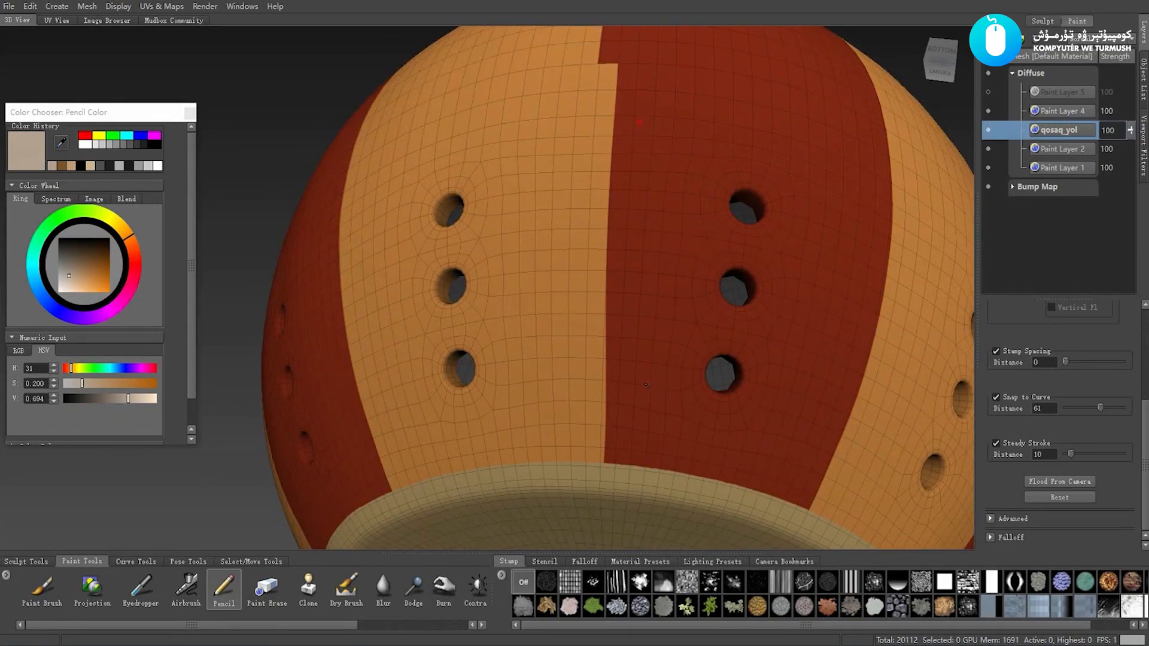
alt+right_drag(605, 380, 455, 428)
alt+drag(455, 428, 307, 475)
alt+right_drag(307, 474, 239, 515)
alt+drag(240, 514, 261, 527)
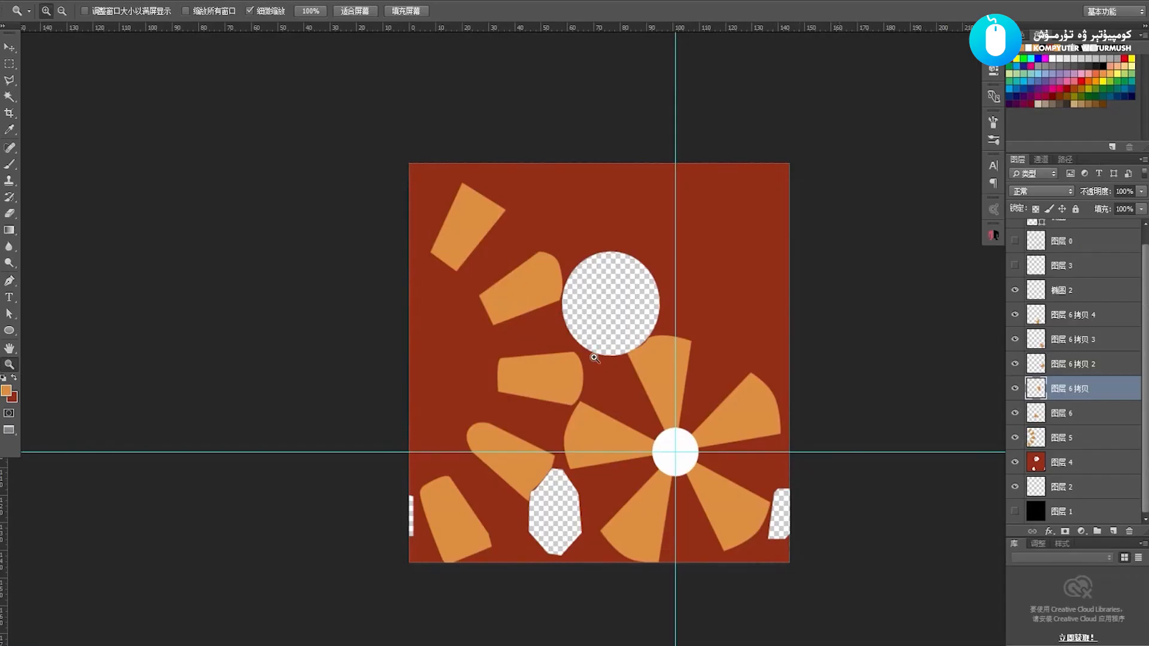
Show layers 图层 0 and 图层 3 with the UV wireframe and guide lines over the stripes, around the lower-left orange stripe
scroll(1059, 300, up, 1)
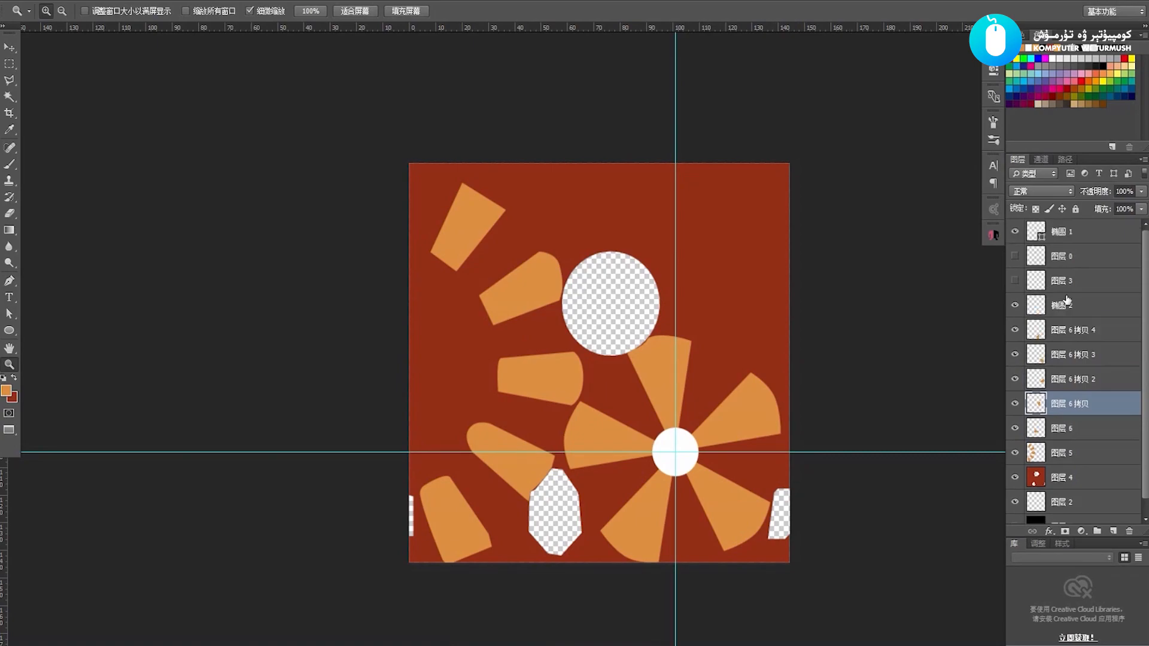
click(1014, 257)
click(1013, 282)
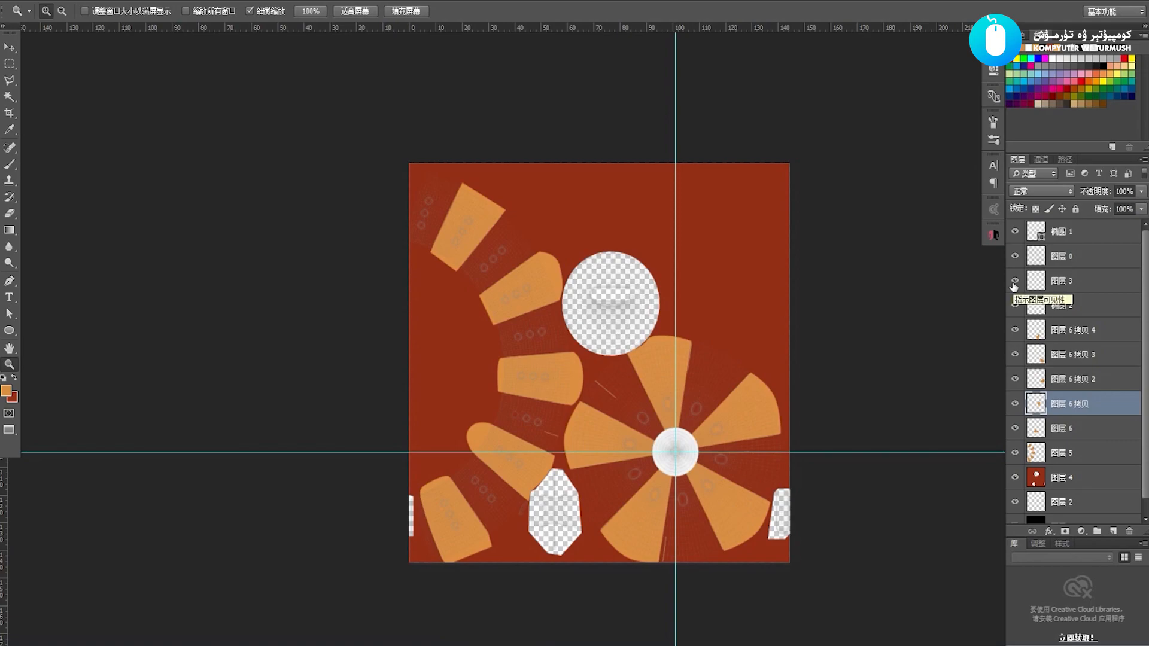
alt+scroll(577, 451, up, 8)
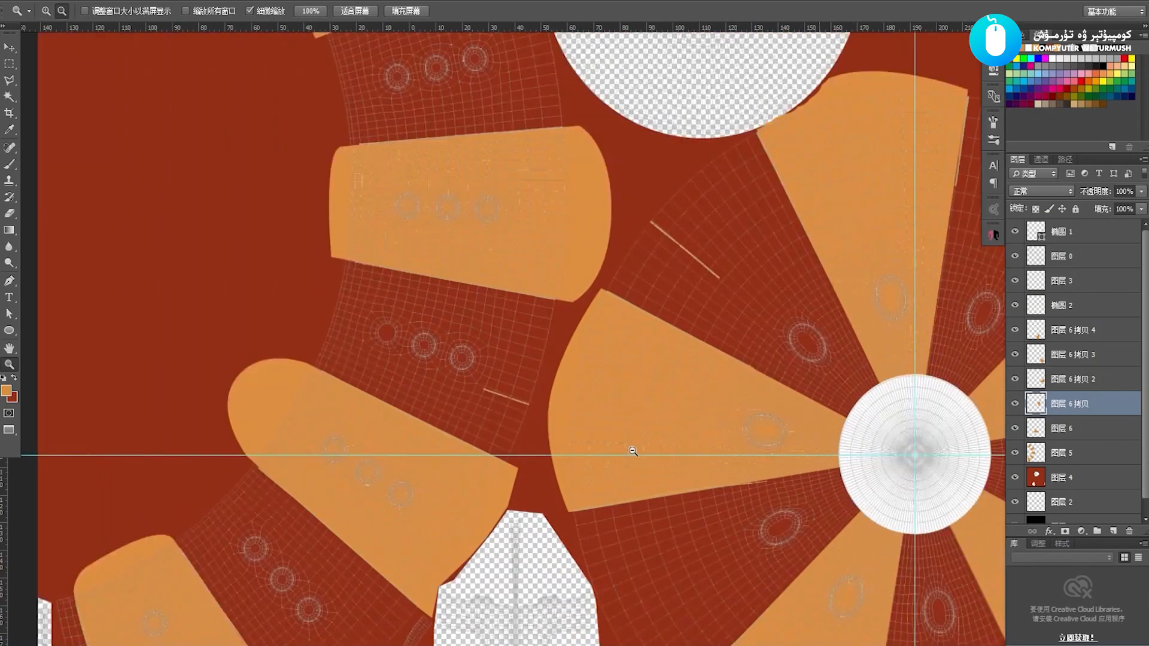
alt+scroll(633, 451, up, 1)
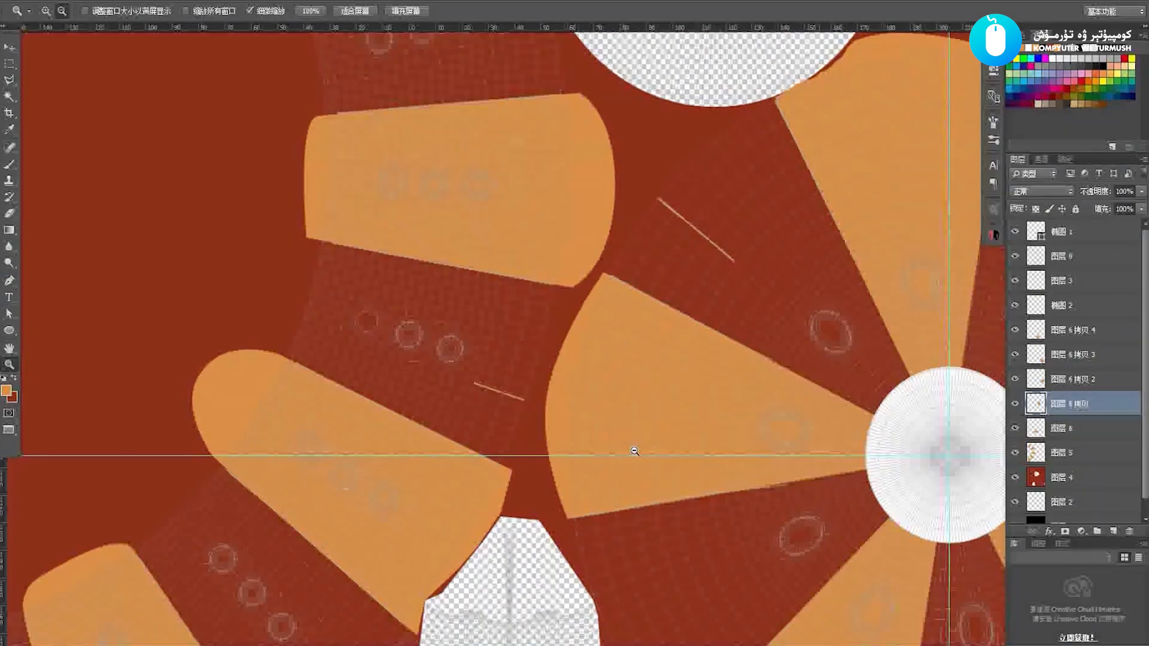
drag(561, 418, 616, 546)
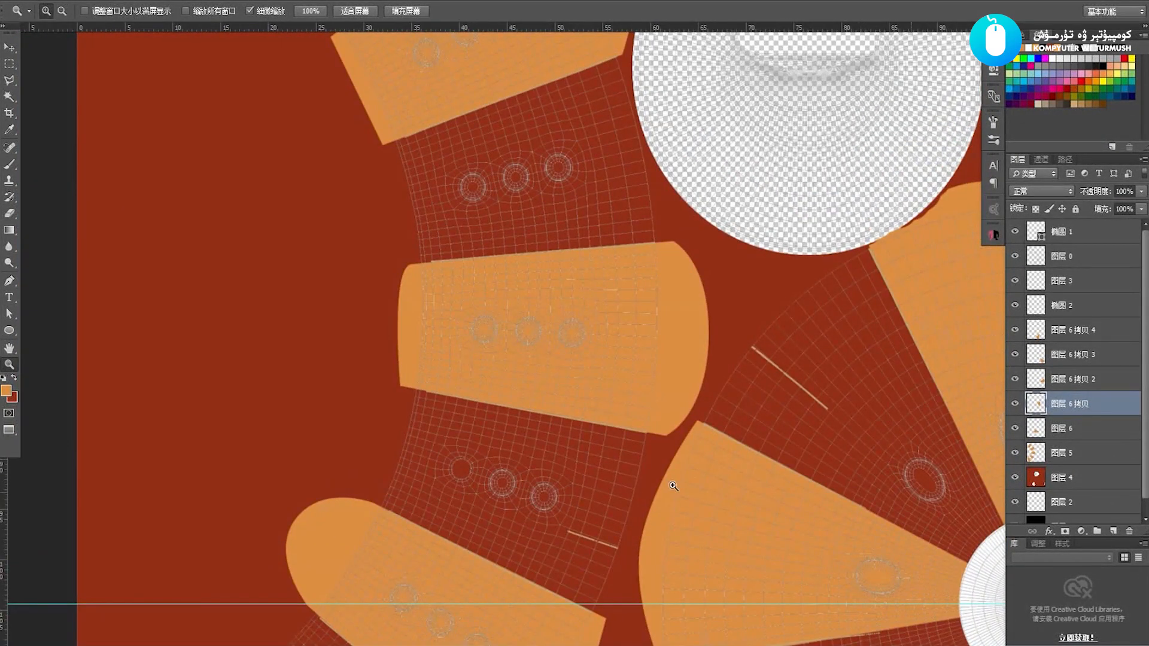
alt+scroll(593, 423, down, 4)
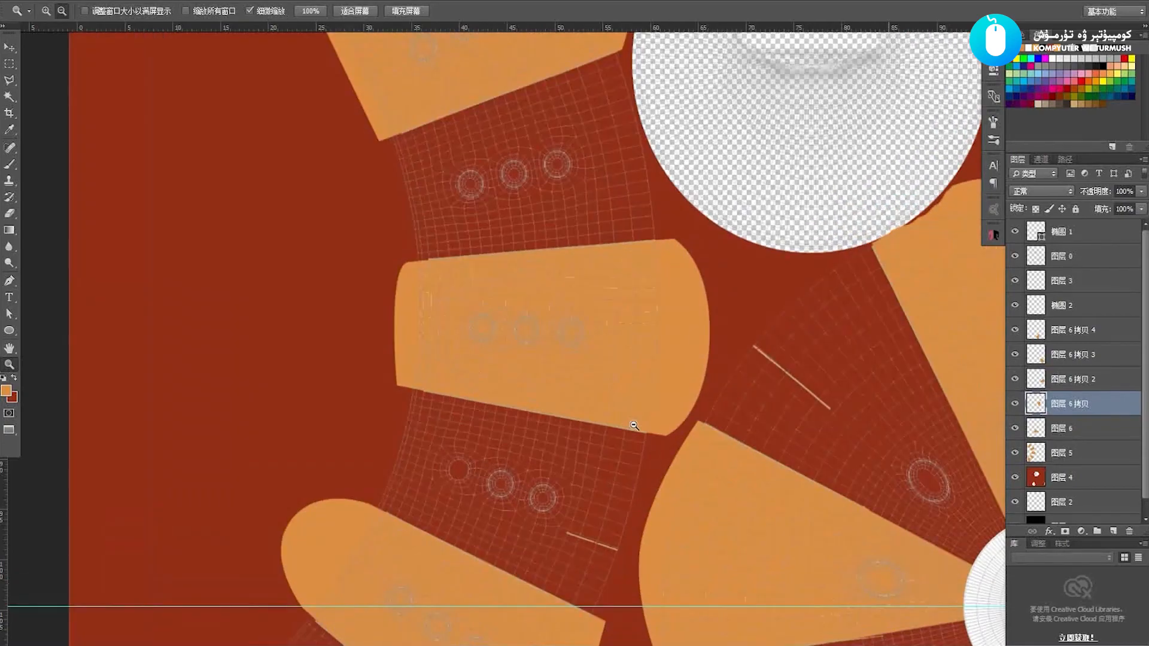
alt+scroll(605, 417, down, 3)
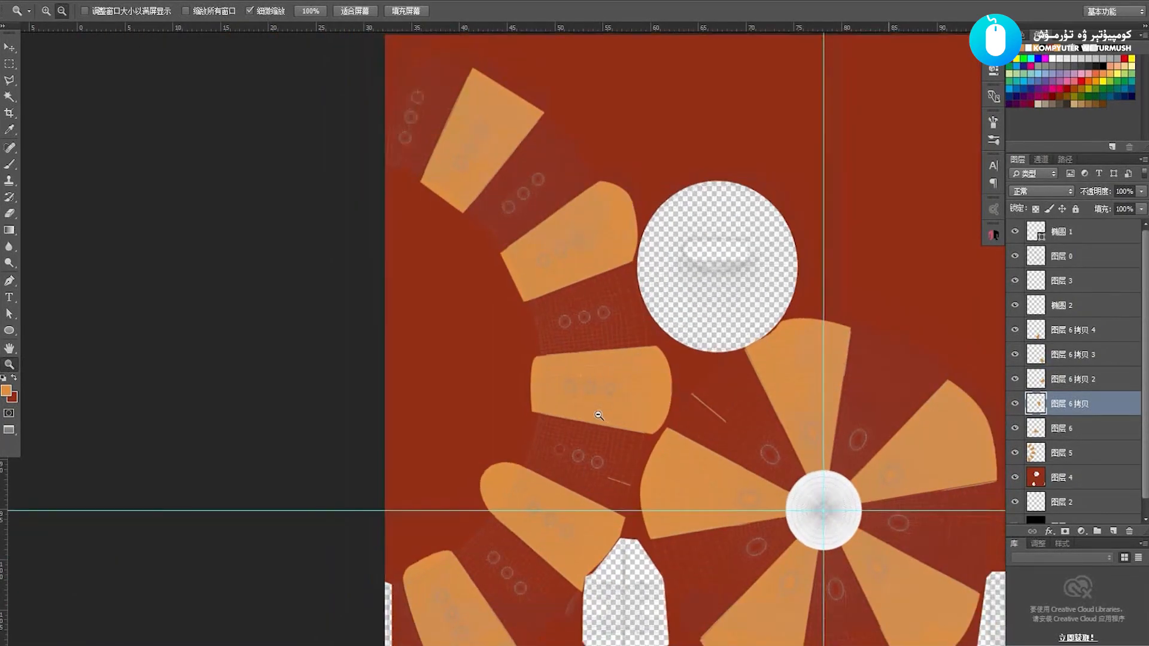
drag(540, 445, 594, 470)
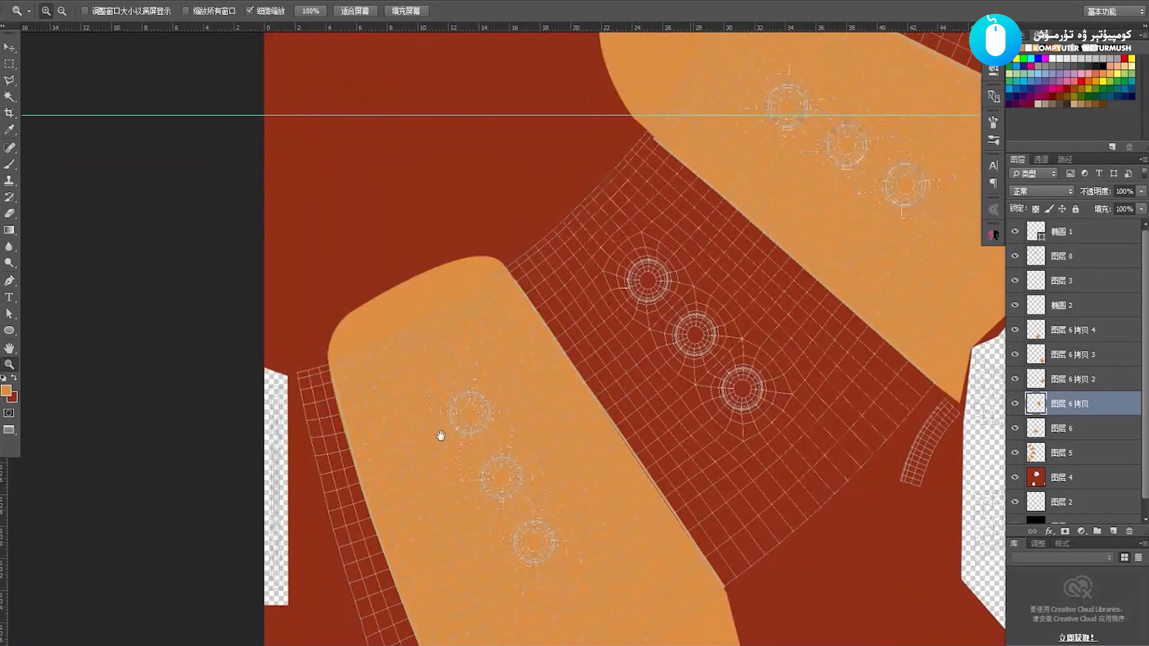
drag(438, 436, 536, 375)
alt+drag(519, 423, 547, 436)
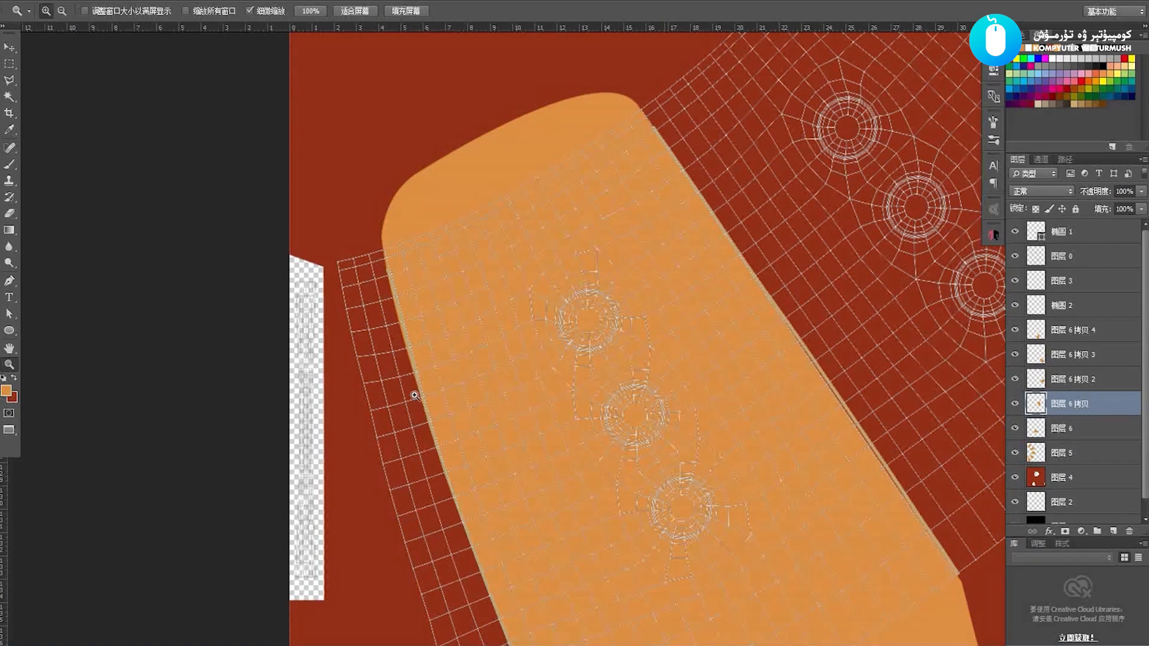
drag(419, 399, 407, 171)
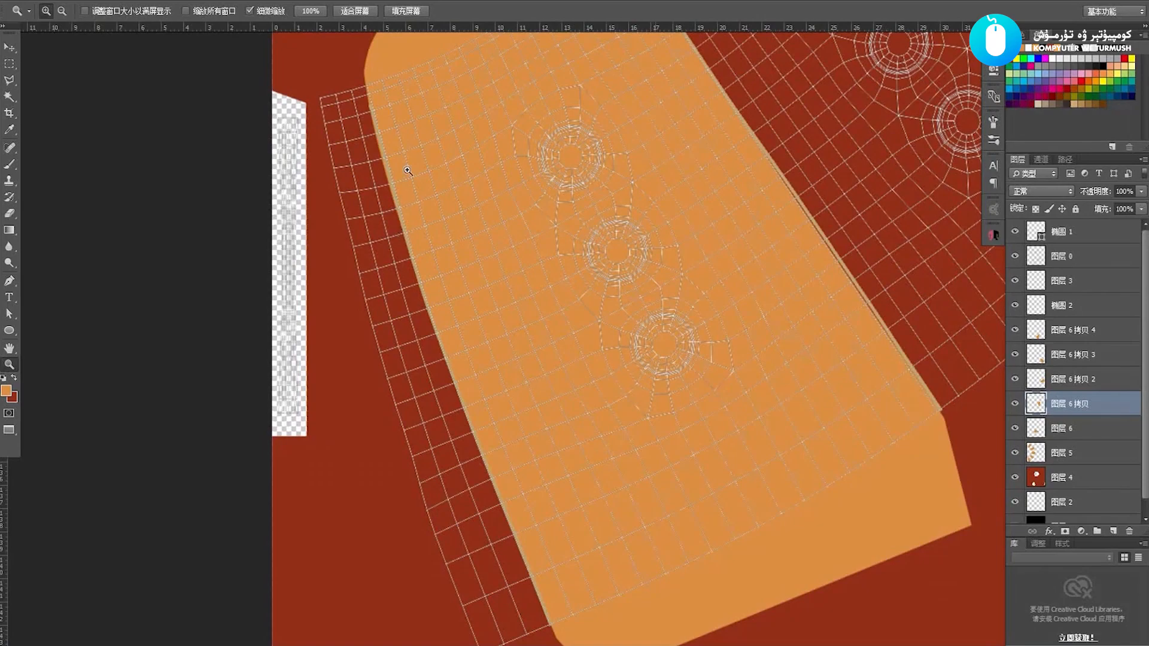
Draw a Pen path along the wireframe line just inside the left edge of the lower-left orange stripe
key(p)
scroll(401, 174, up, 3)
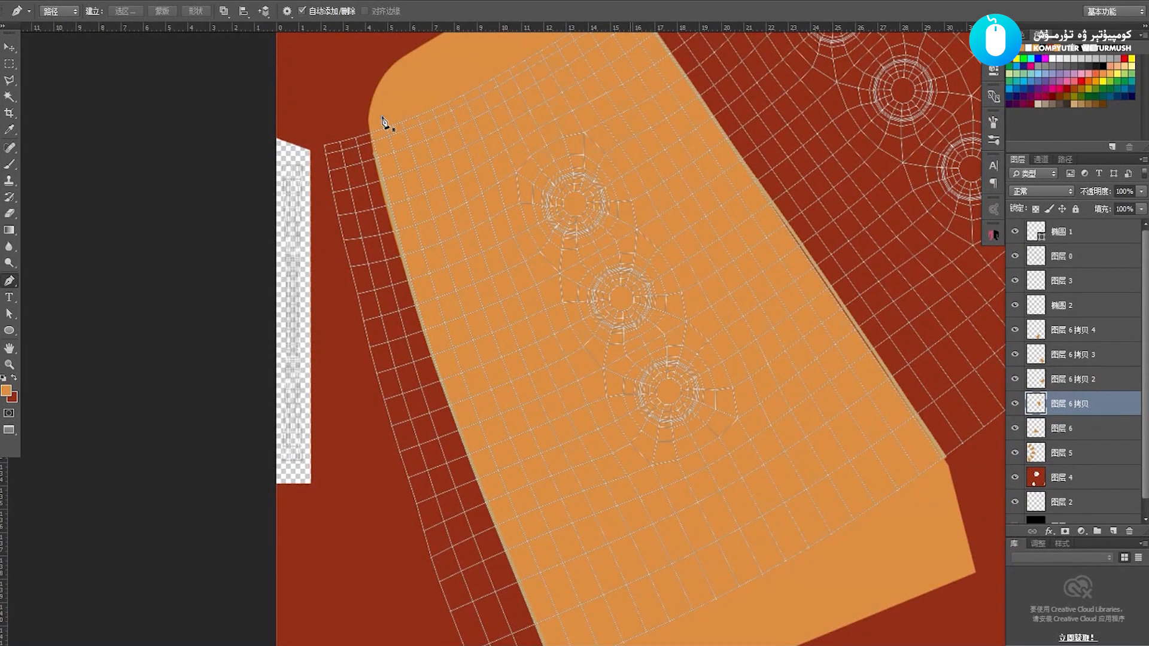
drag(441, 231, 416, 138)
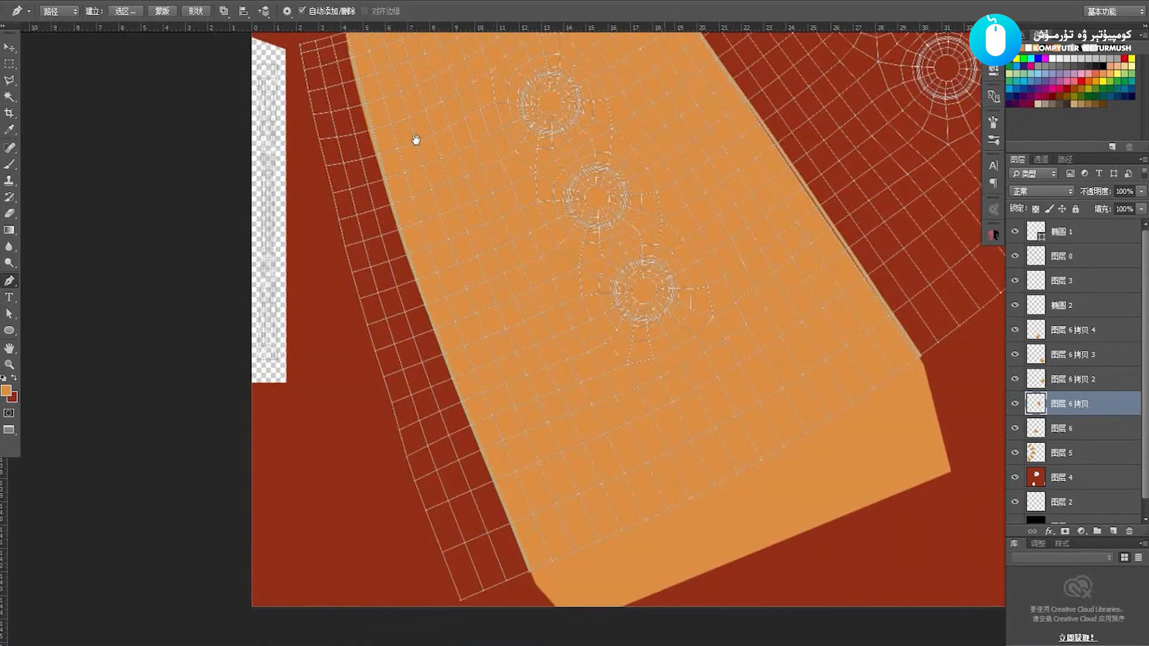
key(ctrl+r)
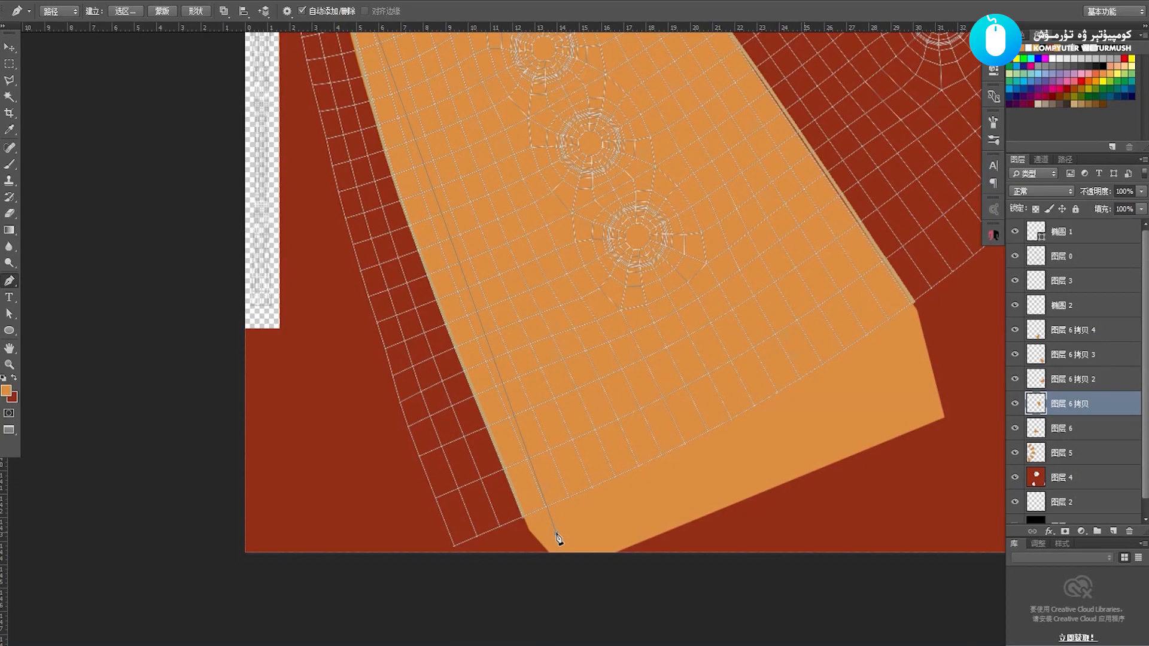
scroll(508, 419, up, 3)
shift+scroll(508, 419, left, 2)
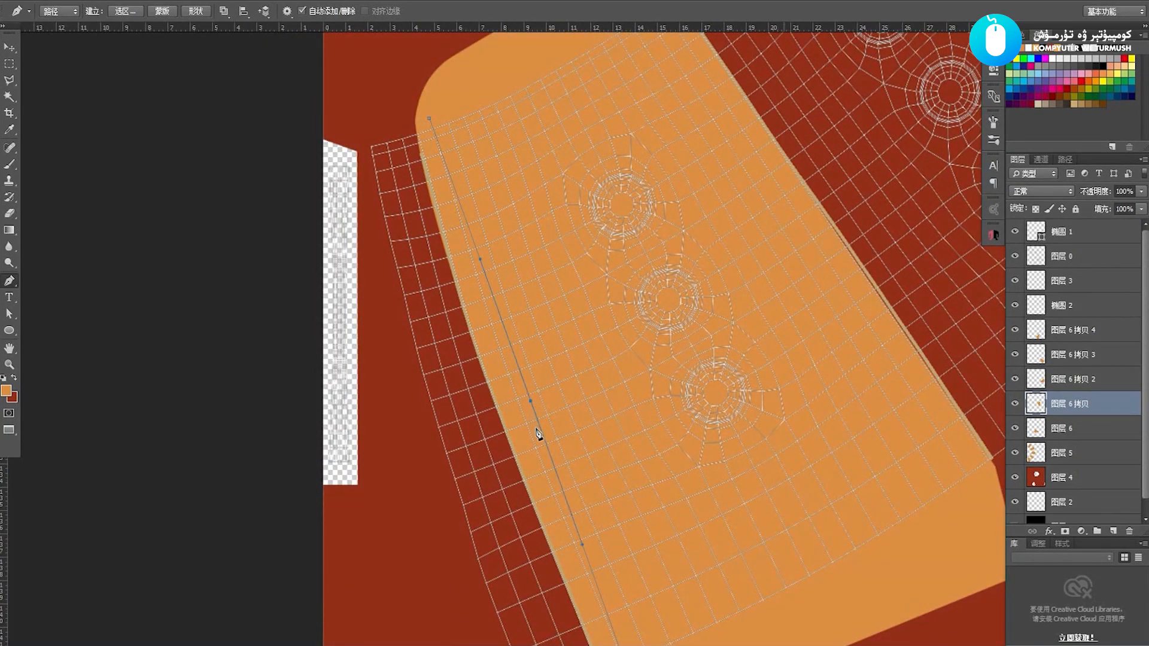
key(Left)
key(Left)
scroll(597, 472, down, 5)
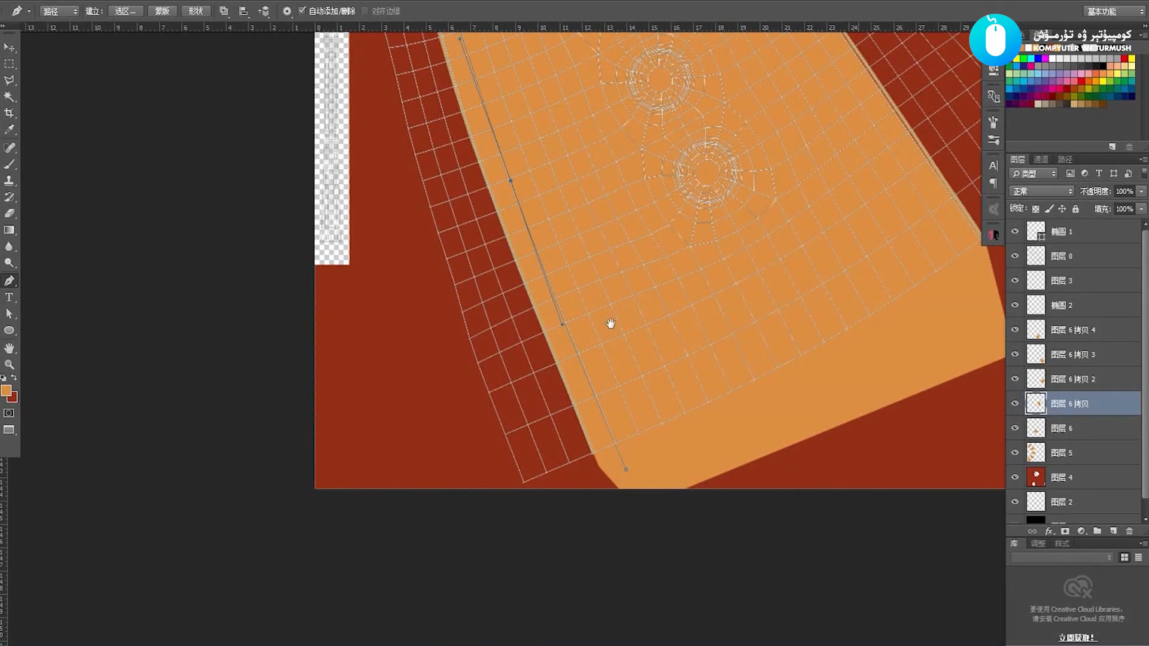
scroll(610, 323, up, 1)
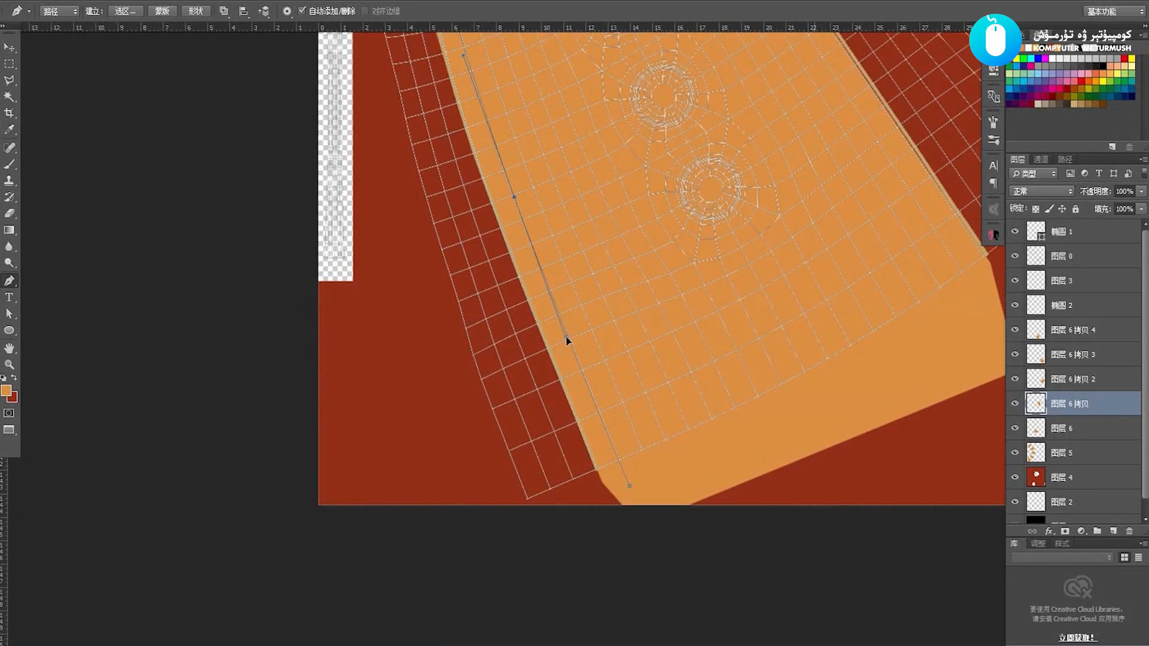
scroll(567, 340, left, 2)
scroll(567, 340, up, 6)
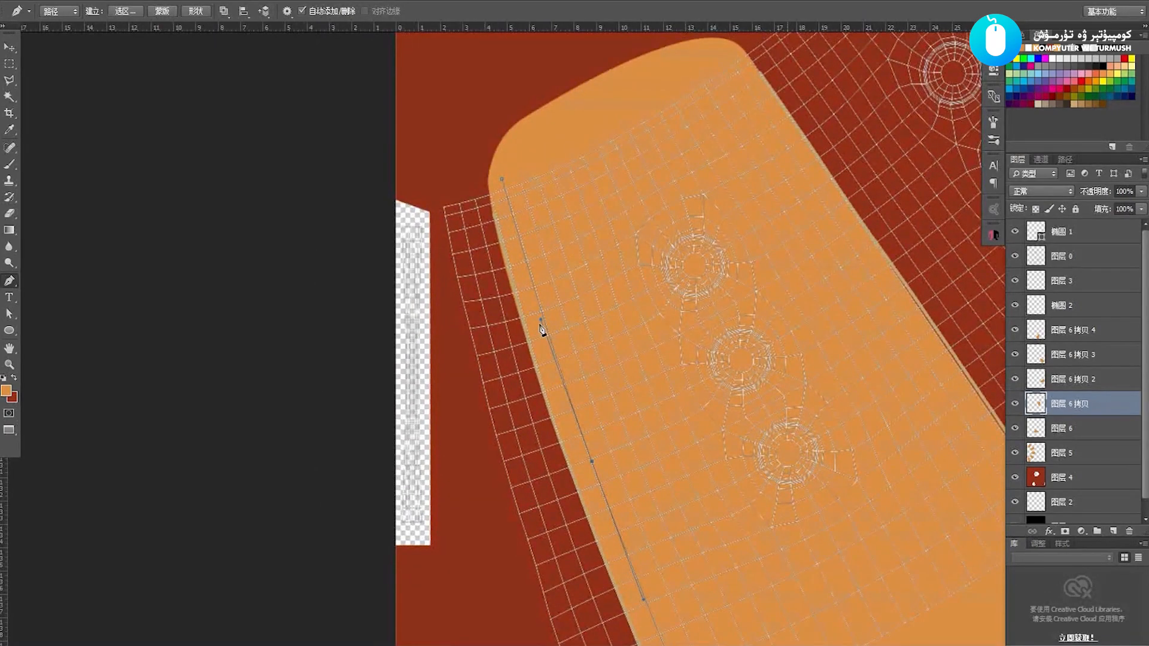
scroll(530, 299, up, 1)
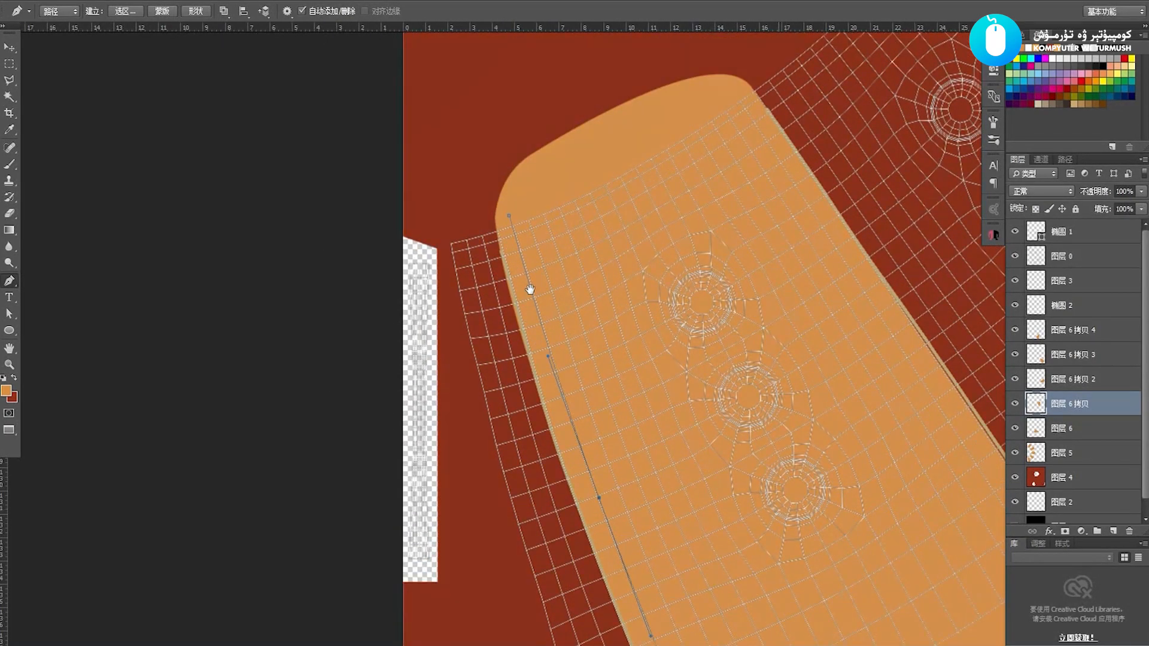
Close the path around the area outside the lower-left stripe's left edge and convert it into a selection
scroll(562, 392, down, 6)
scroll(581, 401, down, 1)
click(666, 522)
click(529, 557)
key(ctrl+r)
scroll(498, 376, up, 2)
scroll(497, 375, up, 5)
scroll(498, 376, left, 1)
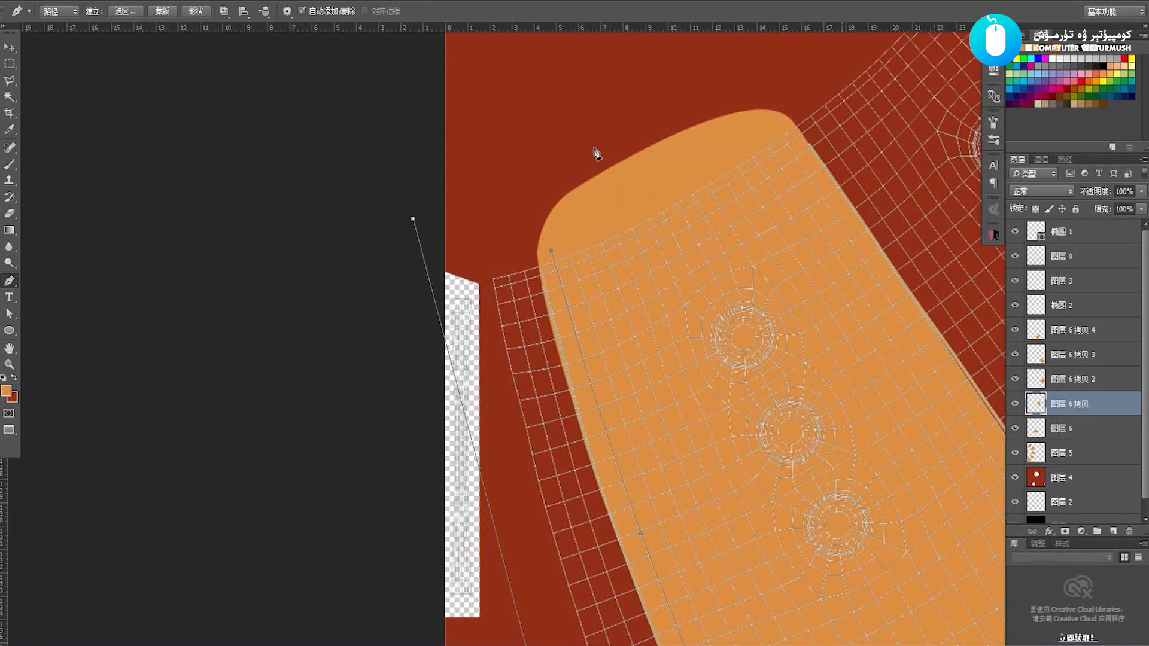
drag(594, 146, 606, 182)
key(ctrl+Return)
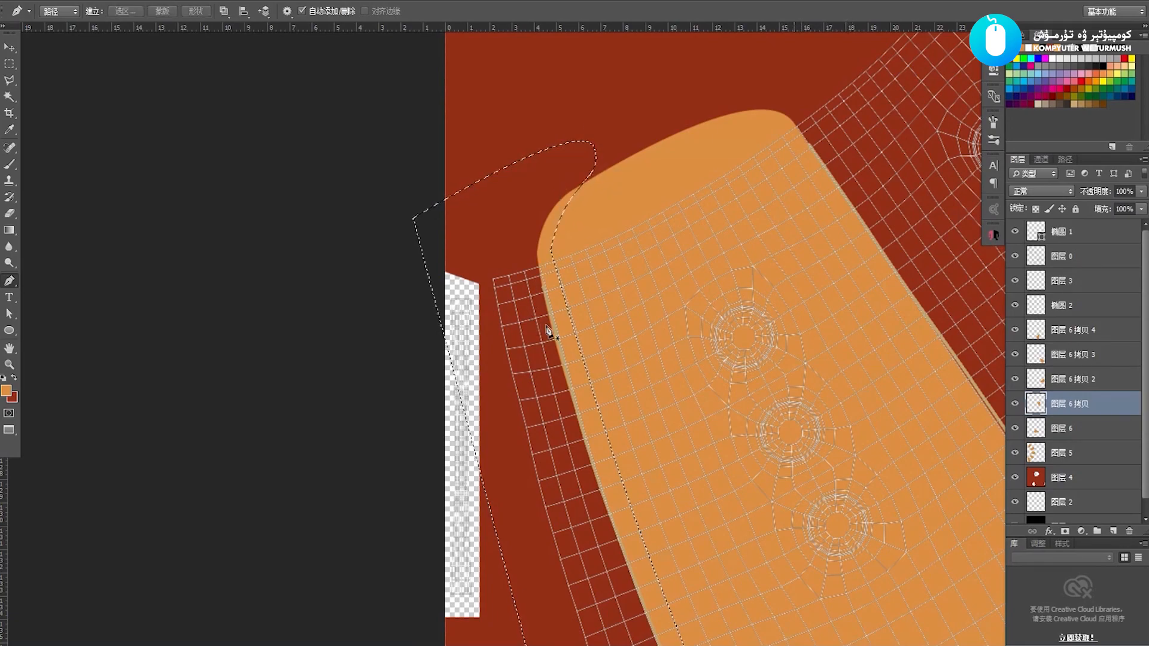
Delete the selected strip from the orange stripe on 图层 5, deselect, and erase the stripe's lower end near the canvas edge
drag(702, 431, 626, 323)
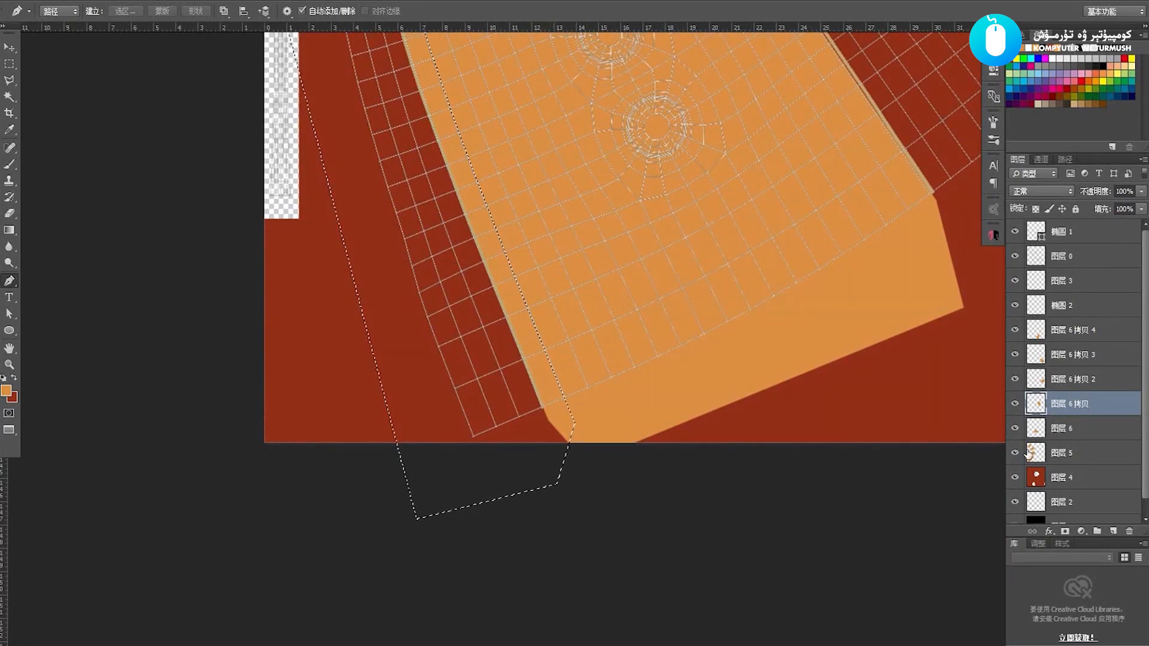
click(1056, 459)
key(Delete)
key(ctrl+d)
key(e)
drag(582, 482, 669, 469)
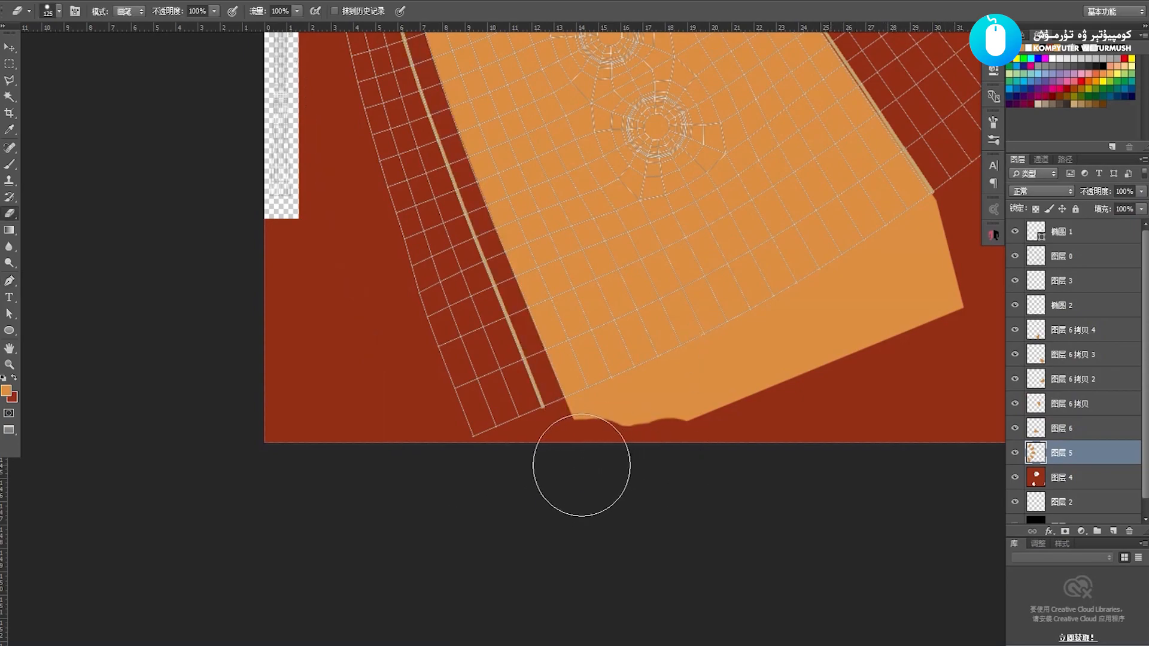
Hide the wireframe and guide-line layers 图层 0 and 图层 3
key(z)
alt+scroll(557, 405, down, 5)
drag(558, 405, 521, 449)
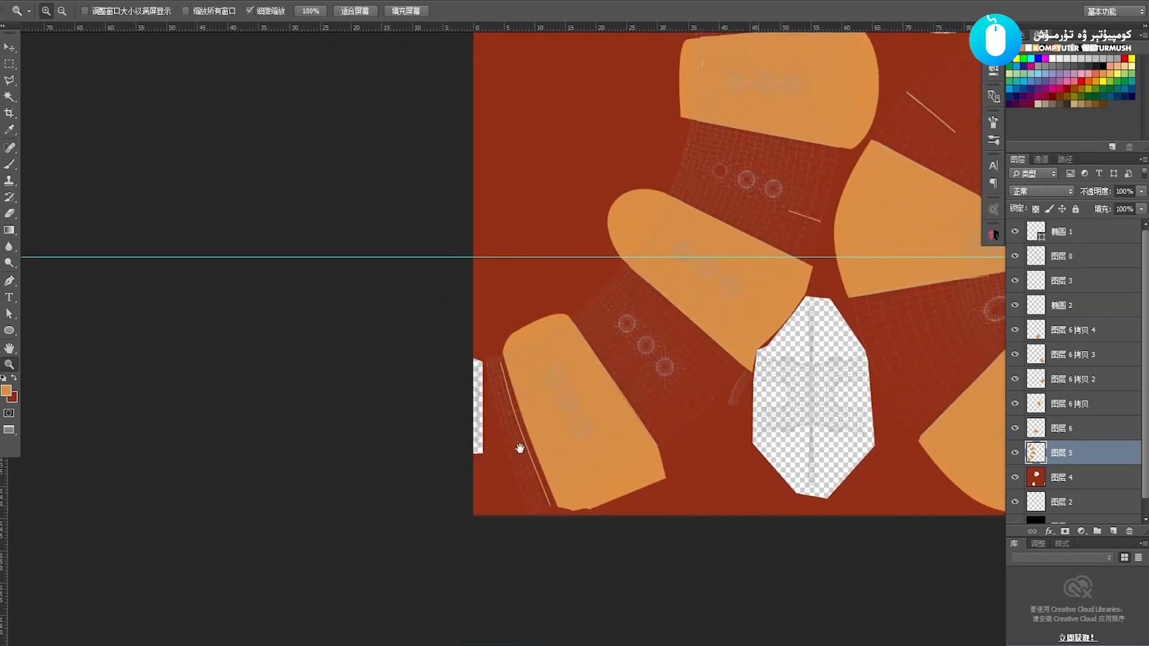
key(b)
scroll(641, 389, up, 2)
key(v)
drag(644, 391, 564, 424)
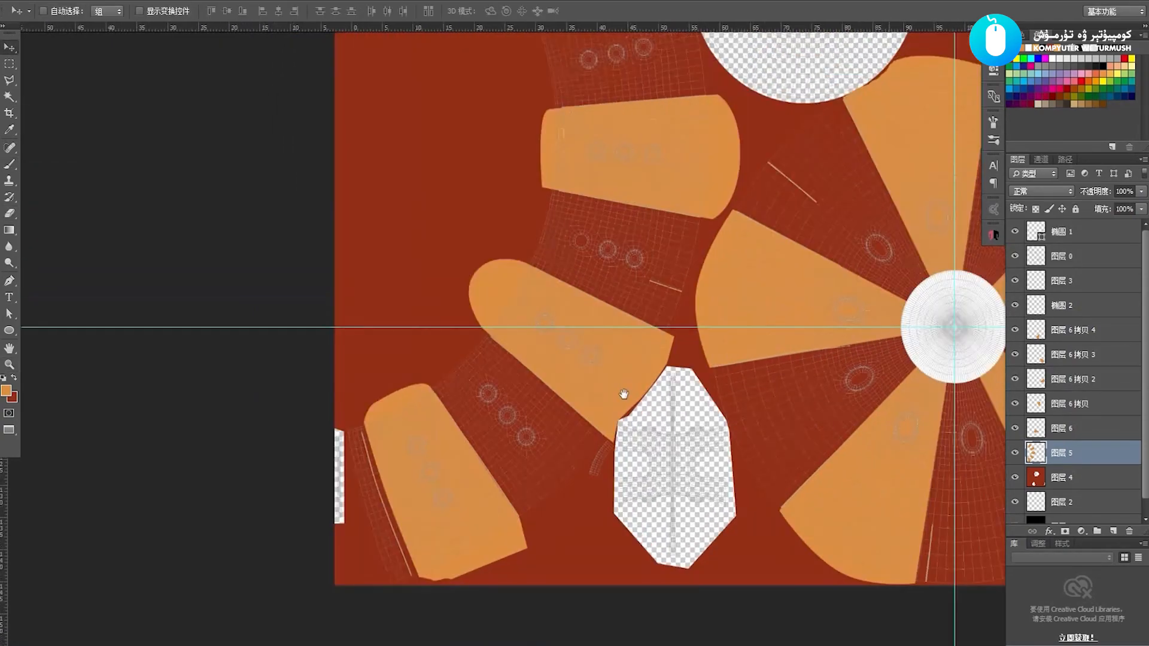
click(1017, 257)
click(1015, 282)
key(z)
drag(738, 405, 668, 418)
Save the texture as a PNG in the imge folder, overwriting qosaq_yol.png, with the smallest/slow compression and no interlacing
key(ctrl+shift+s)
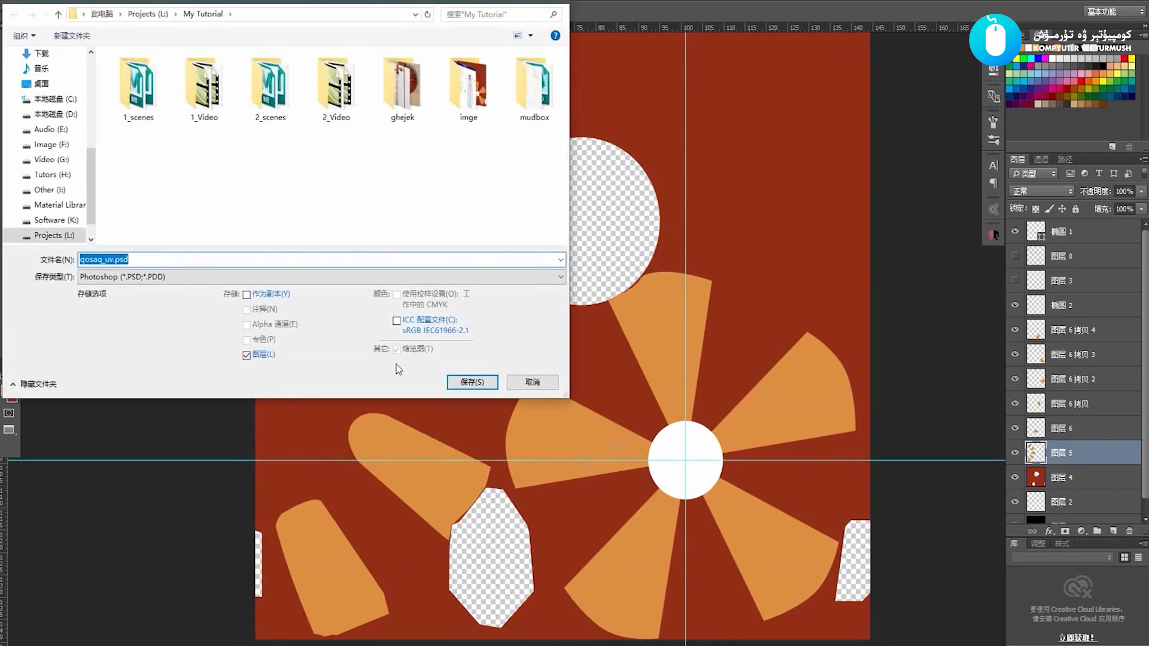
double_click(468, 90)
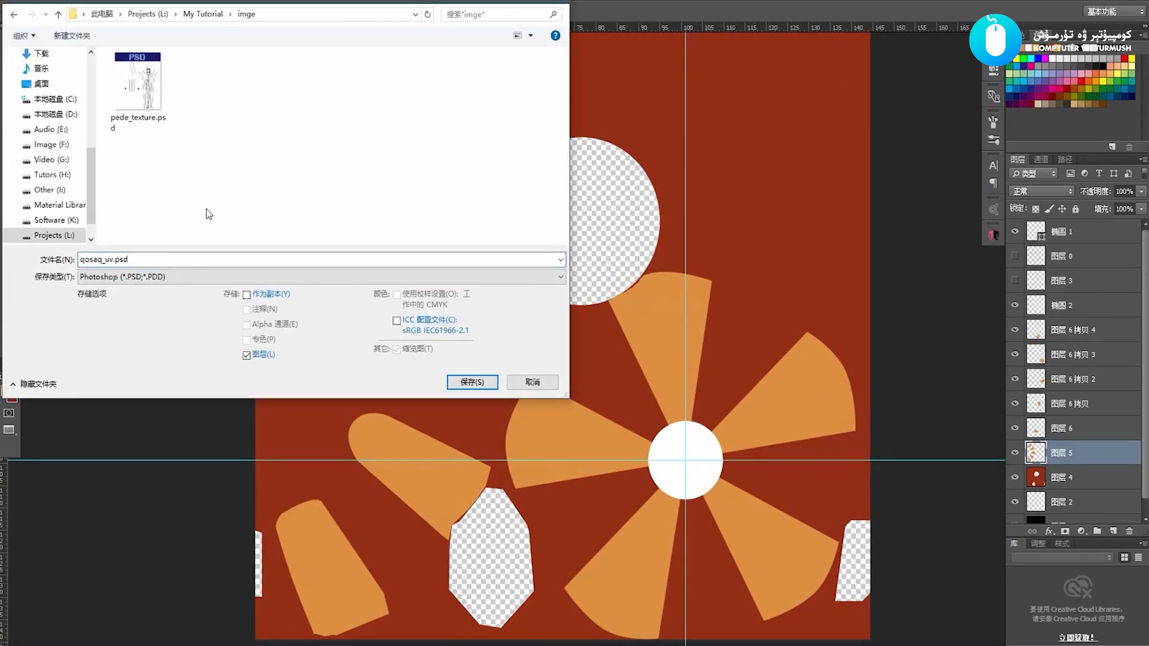
click(178, 277)
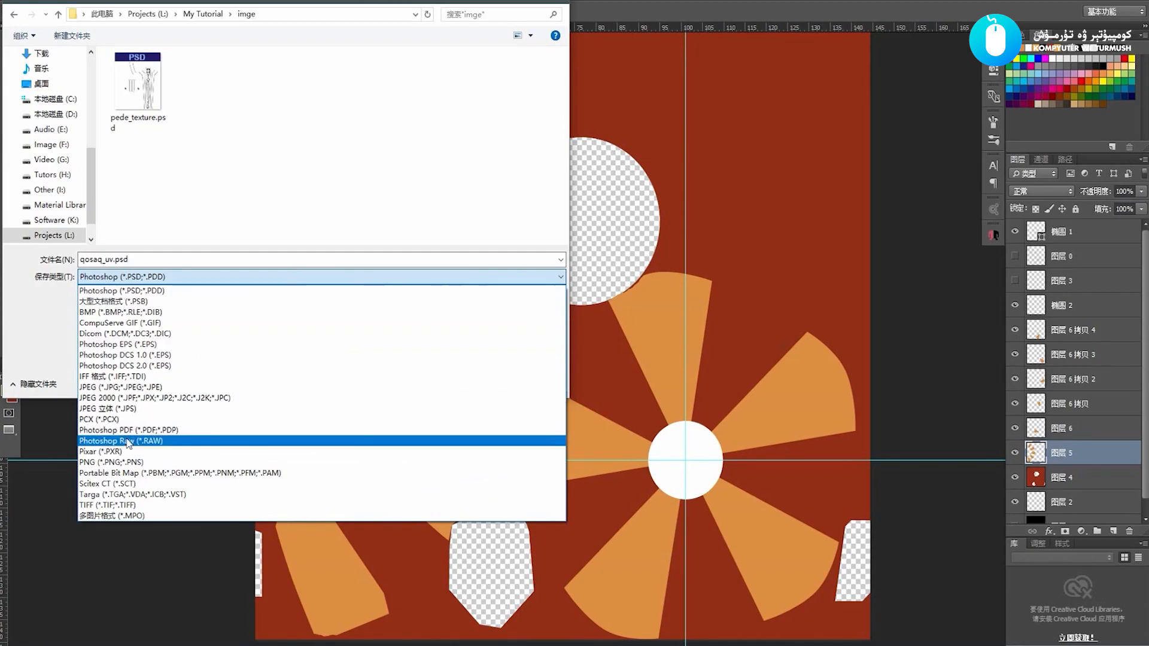
click(127, 463)
click(267, 95)
click(472, 382)
click(597, 320)
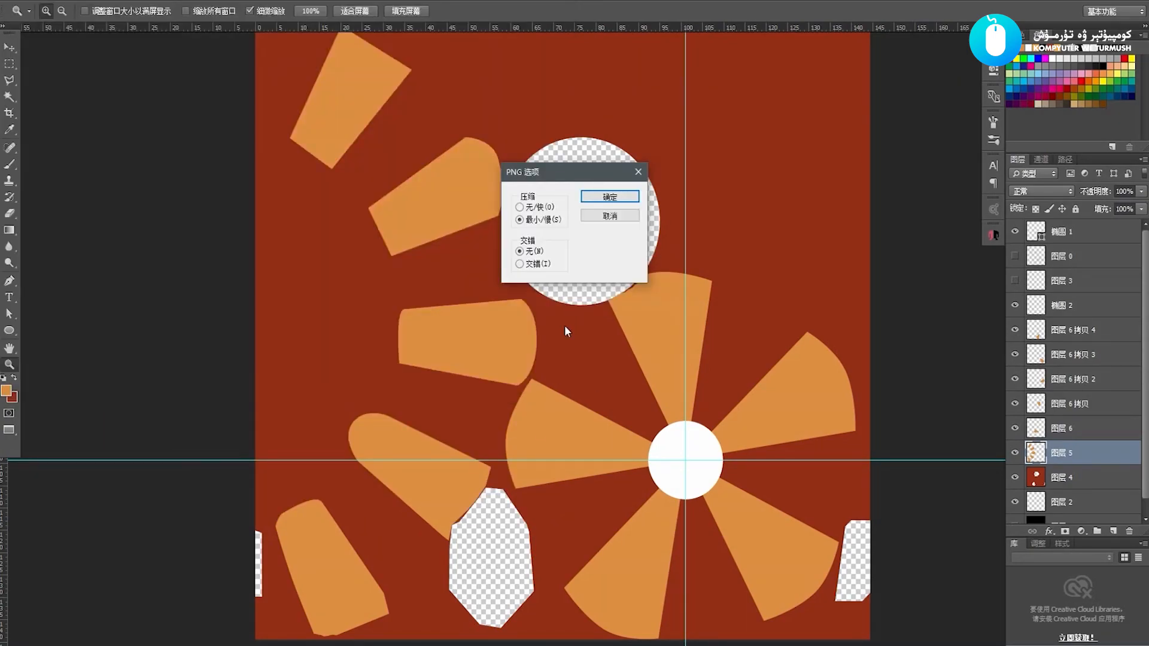
click(599, 199)
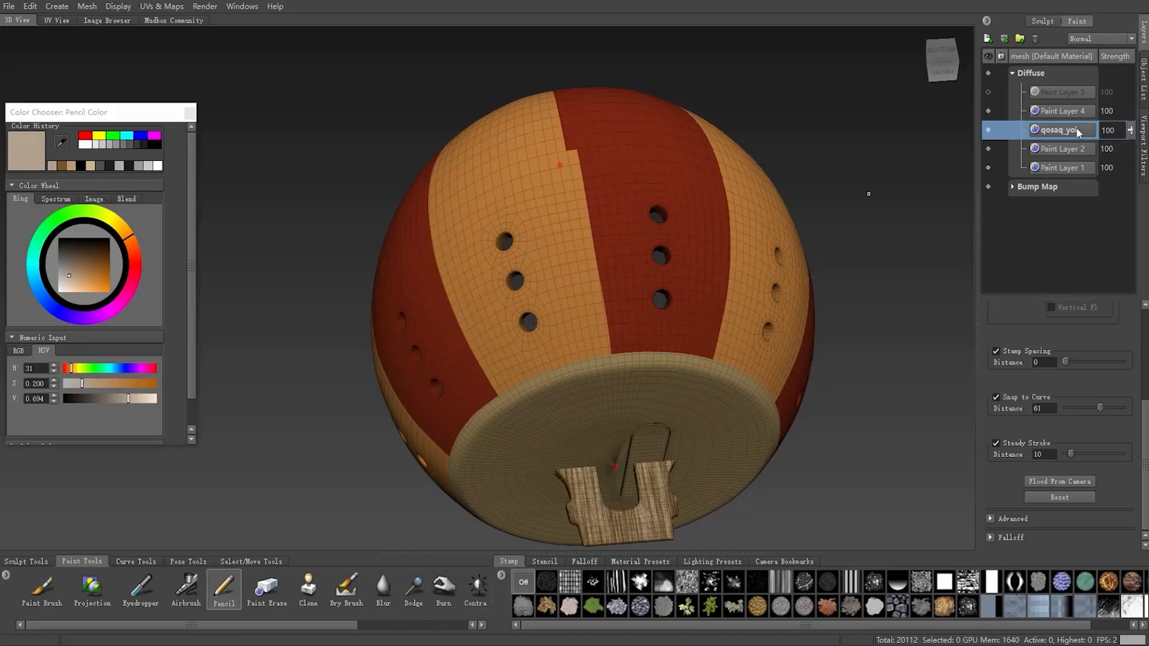
Switch to Mudbox, delete the qosaq_yol paint layer and import the updated qosaq_yol.png as a layer above Paint Layer 2
right_click(1077, 132)
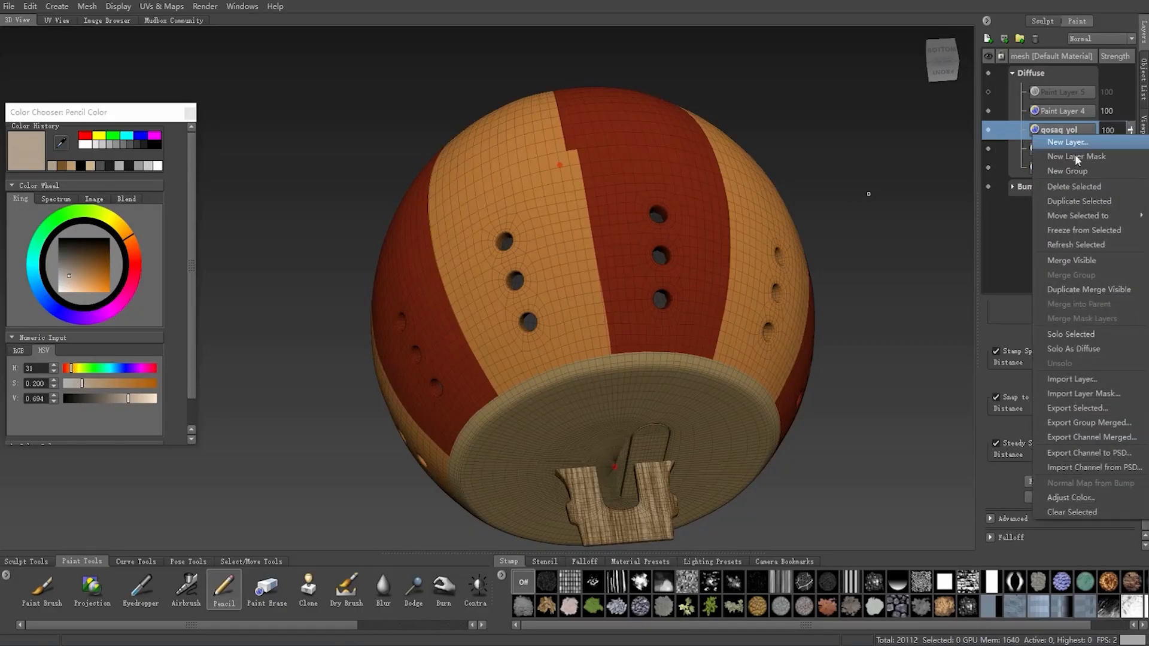
click(1074, 187)
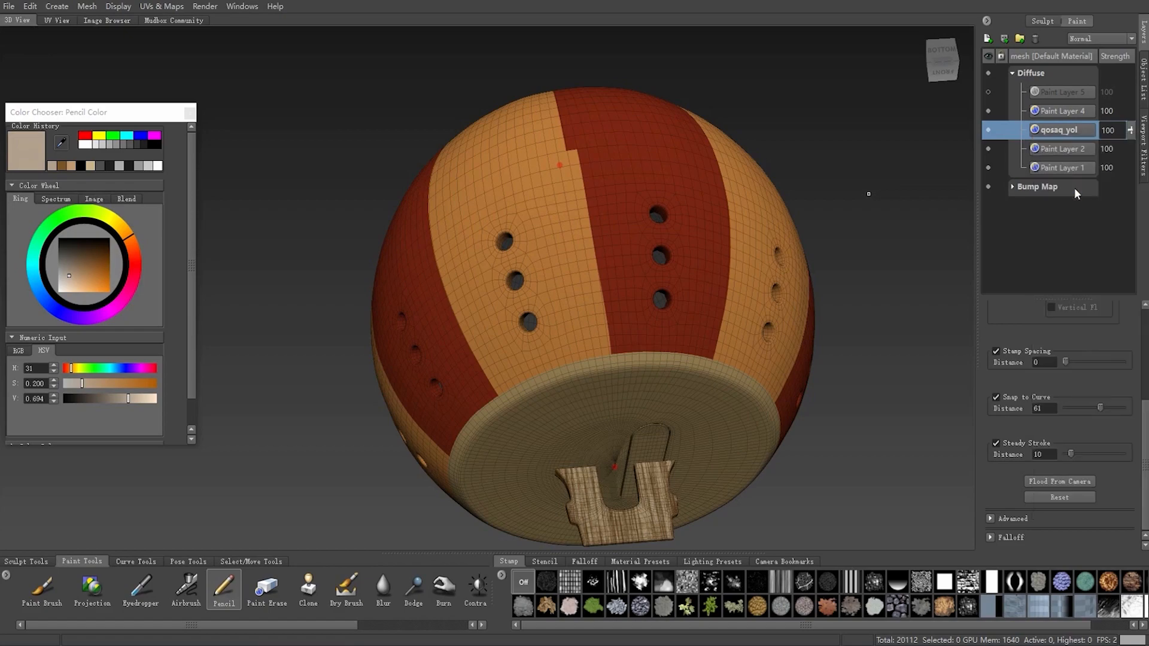
right_click(1052, 133)
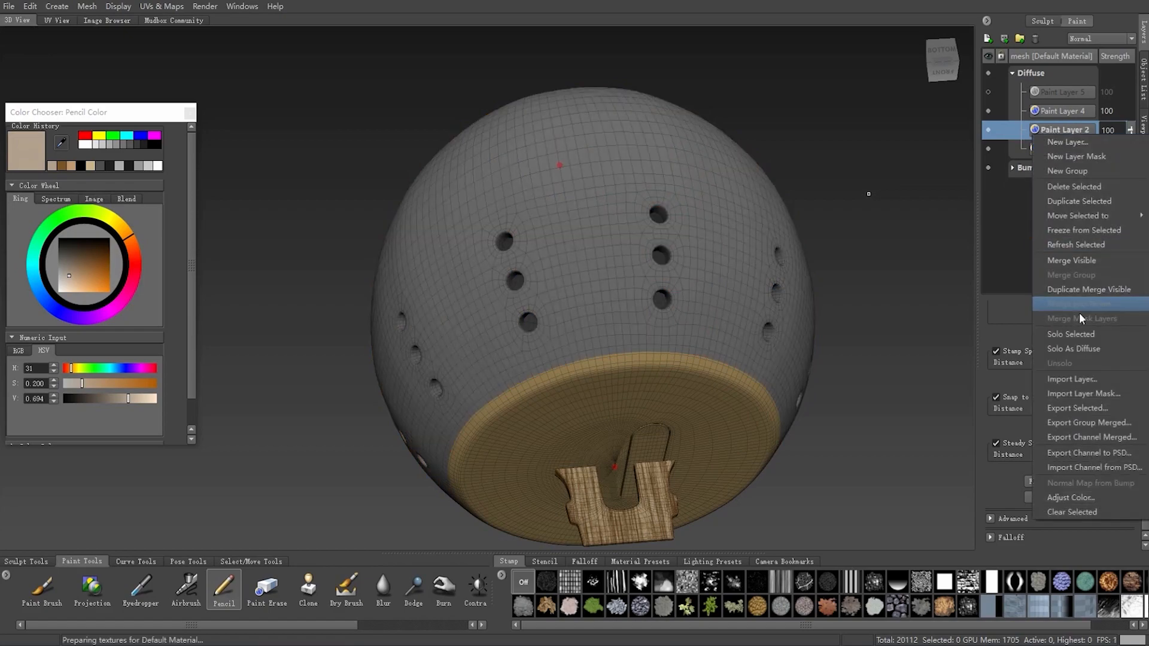
click(1019, 382)
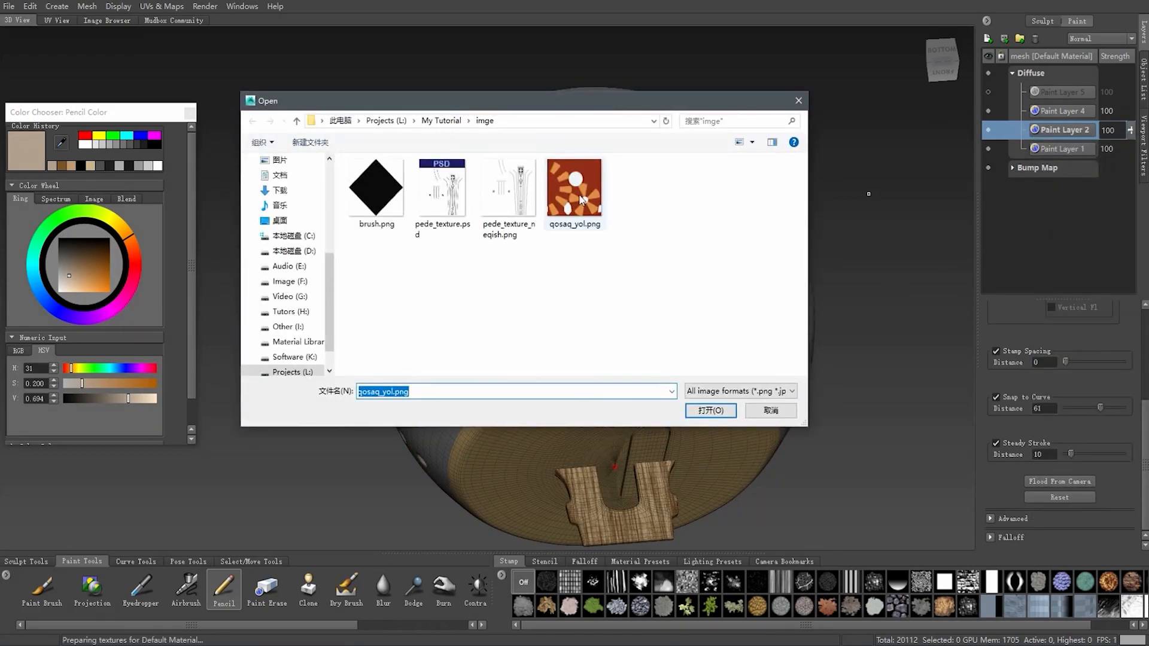
double_click(574, 191)
click(578, 337)
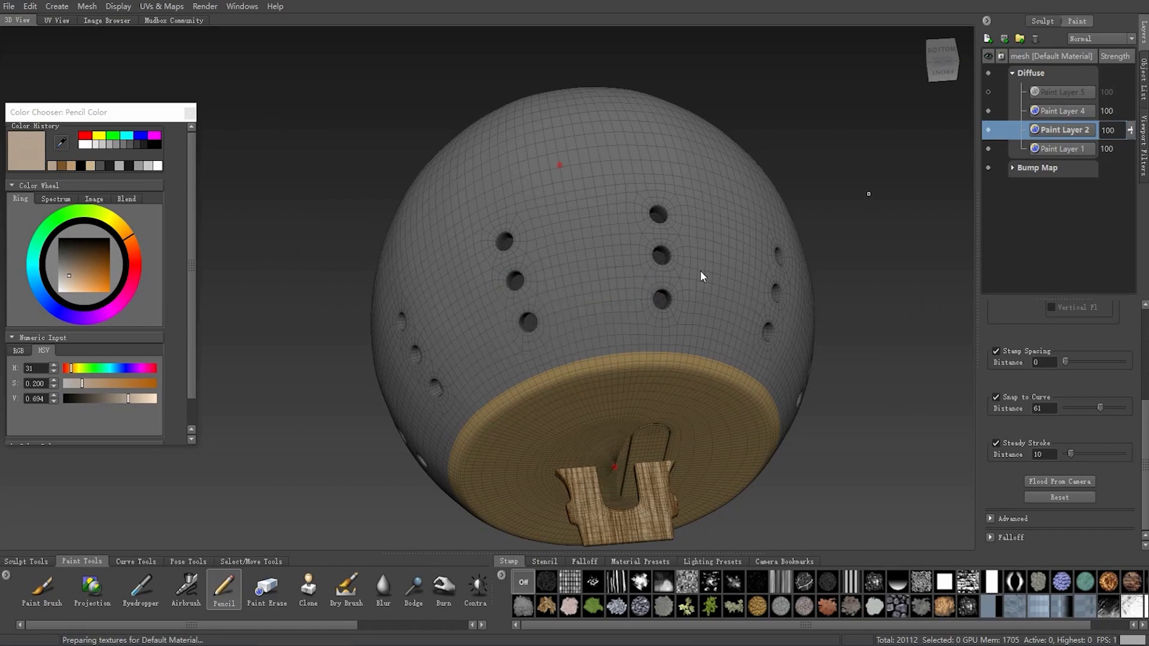
Inspect the corrected stripe edge on the model from the side and up close
alt+drag(701, 289, 598, 266)
scroll(578, 416, up, 3)
scroll(527, 307, up, 3)
scroll(527, 307, up, 3)
scroll(651, 330, down, 3)
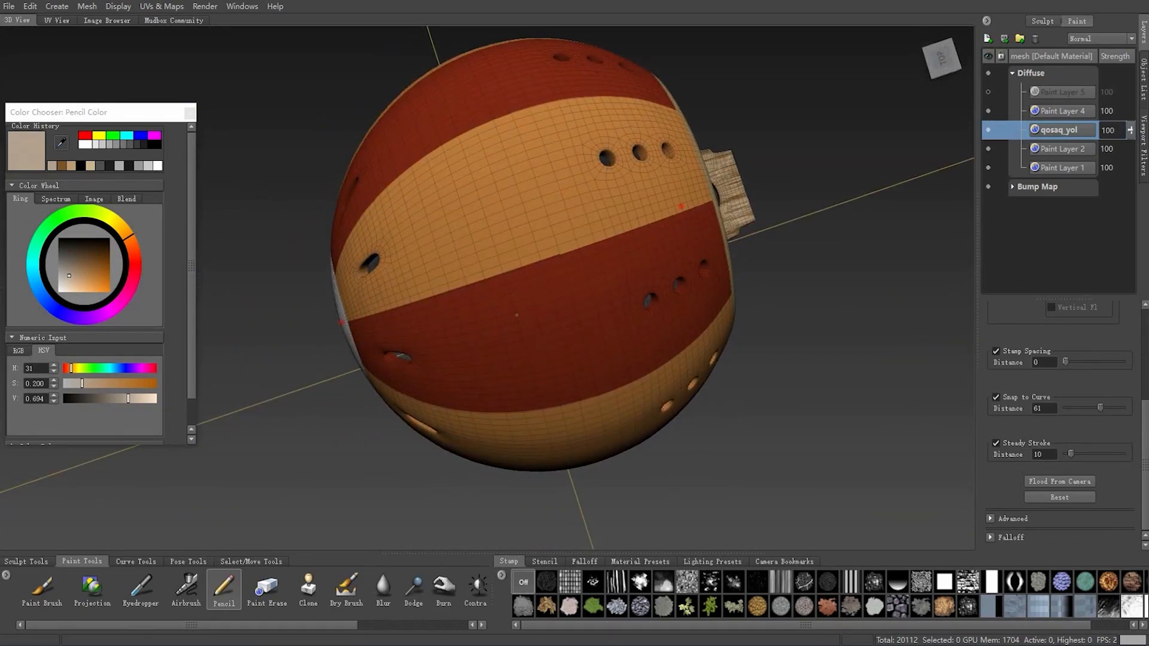
Inspect the striped body and the white round centre on the model from the side and front
alt+drag(481, 306, 529, 301)
alt+drag(398, 258, 574, 304)
alt+drag(658, 277, 431, 353)
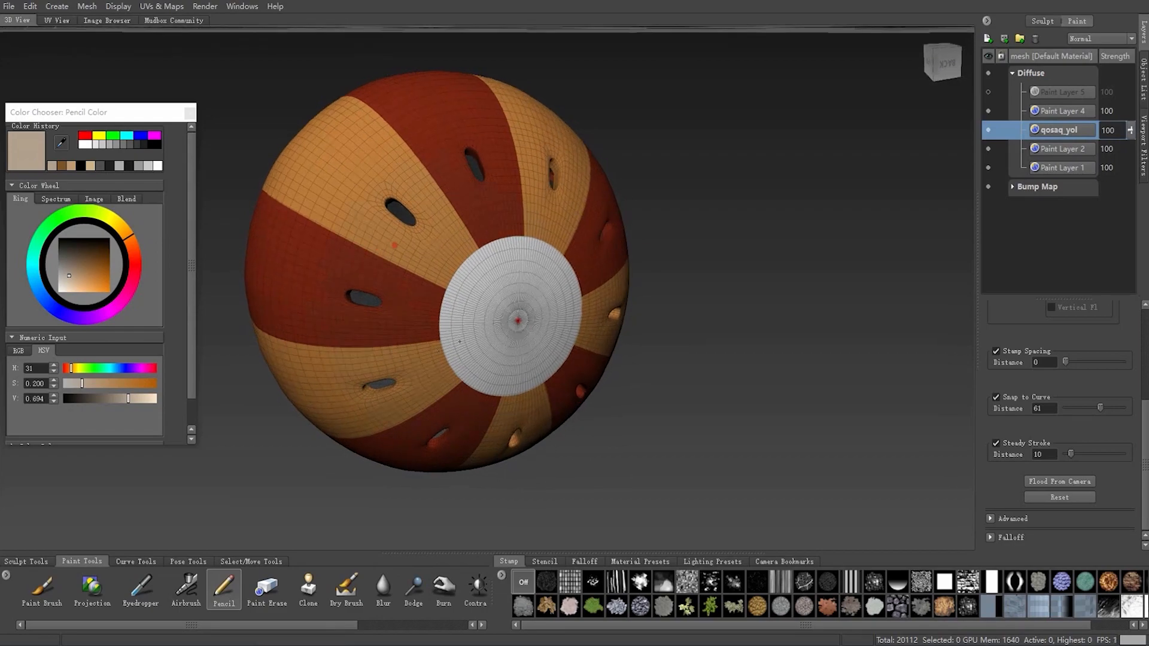
alt+middle_drag(432, 353, 473, 341)
alt+right_drag(473, 341, 502, 349)
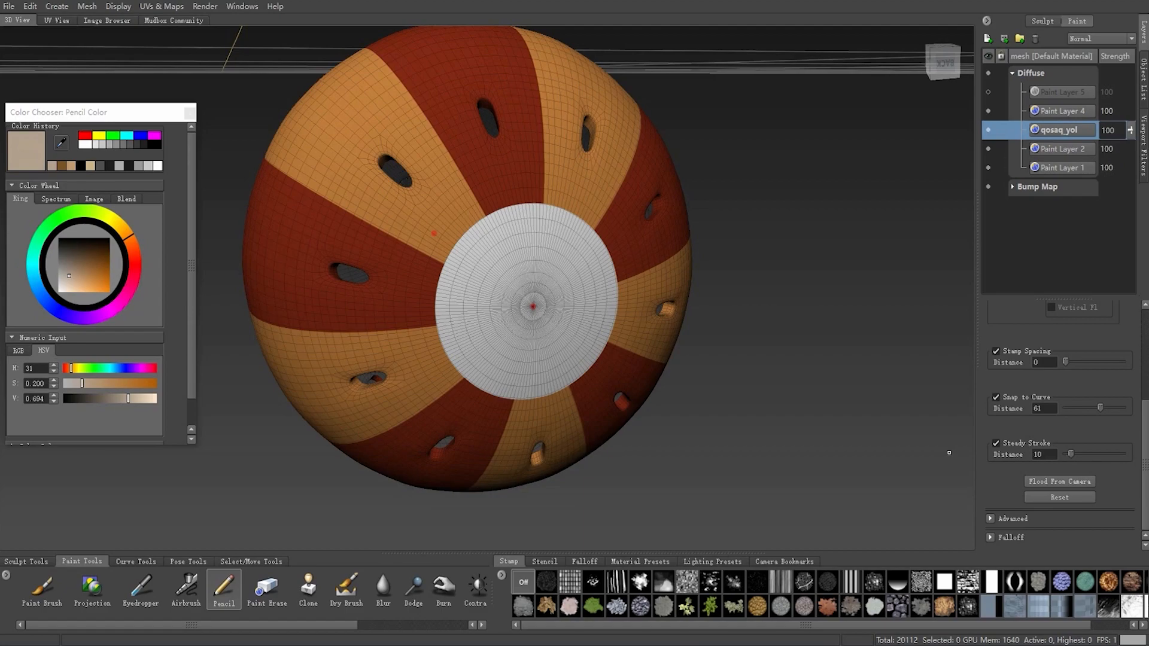
alt+drag(543, 303, 508, 287)
scroll(503, 283, up, 4)
Examine the stripe edges along the body and the flat beige face with the doorway and wooden platform
alt+drag(524, 247, 538, 269)
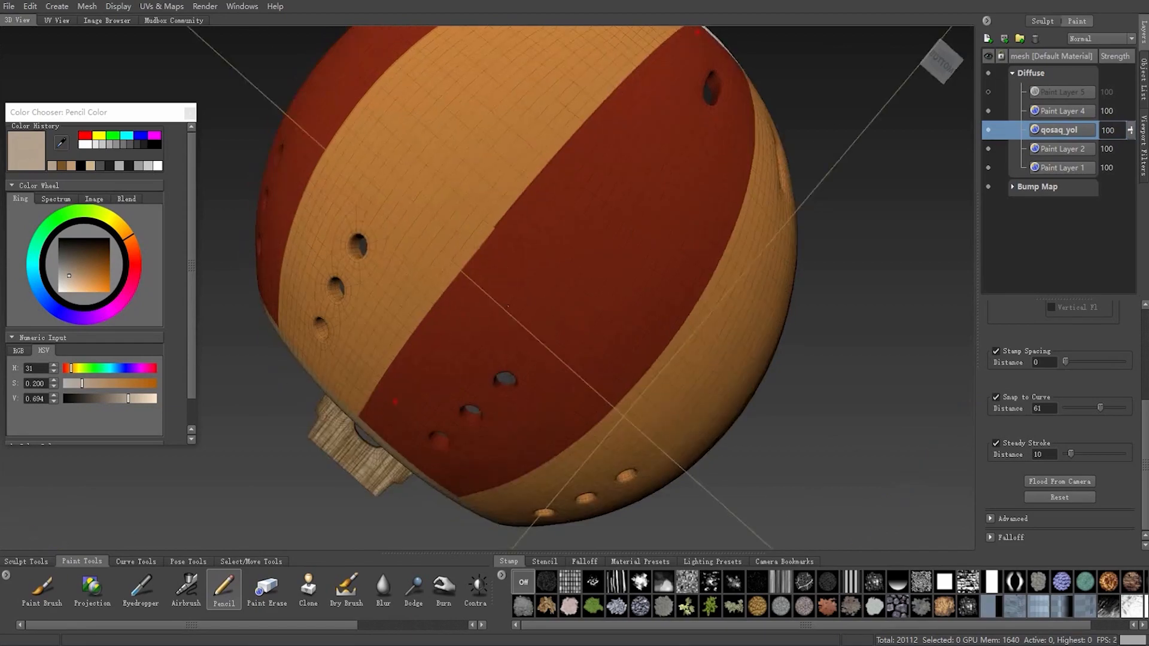
scroll(551, 289, up, 3)
scroll(425, 275, down, 3)
alt+drag(425, 276, 523, 207)
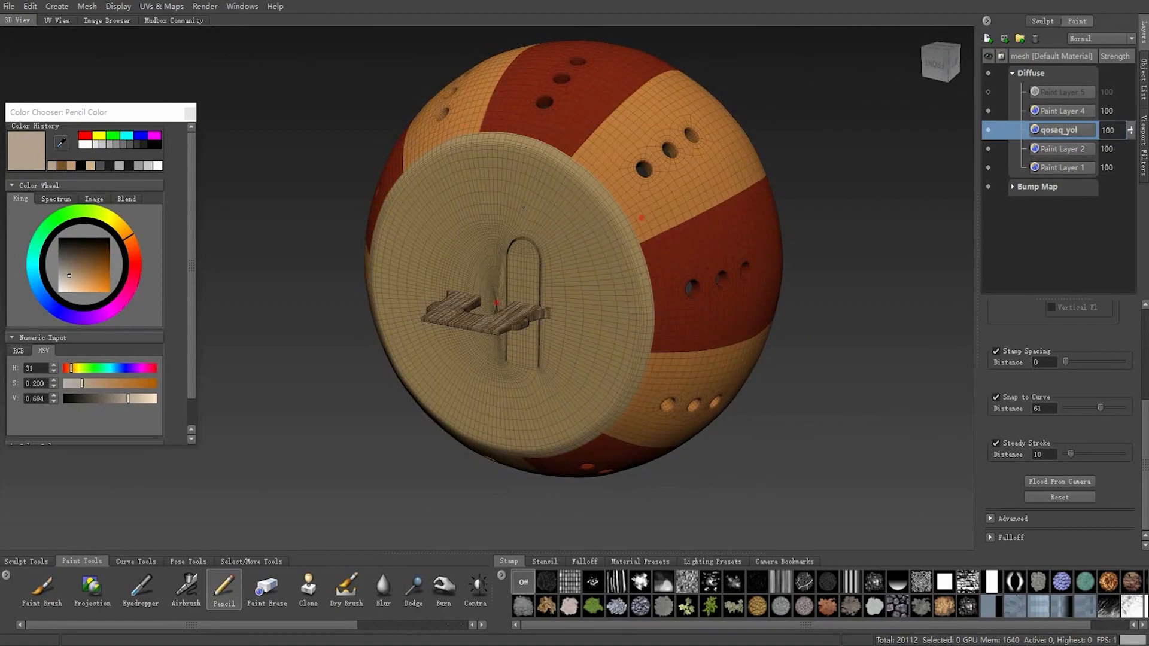
alt+drag(582, 286, 573, 284)
scroll(573, 283, up, 2)
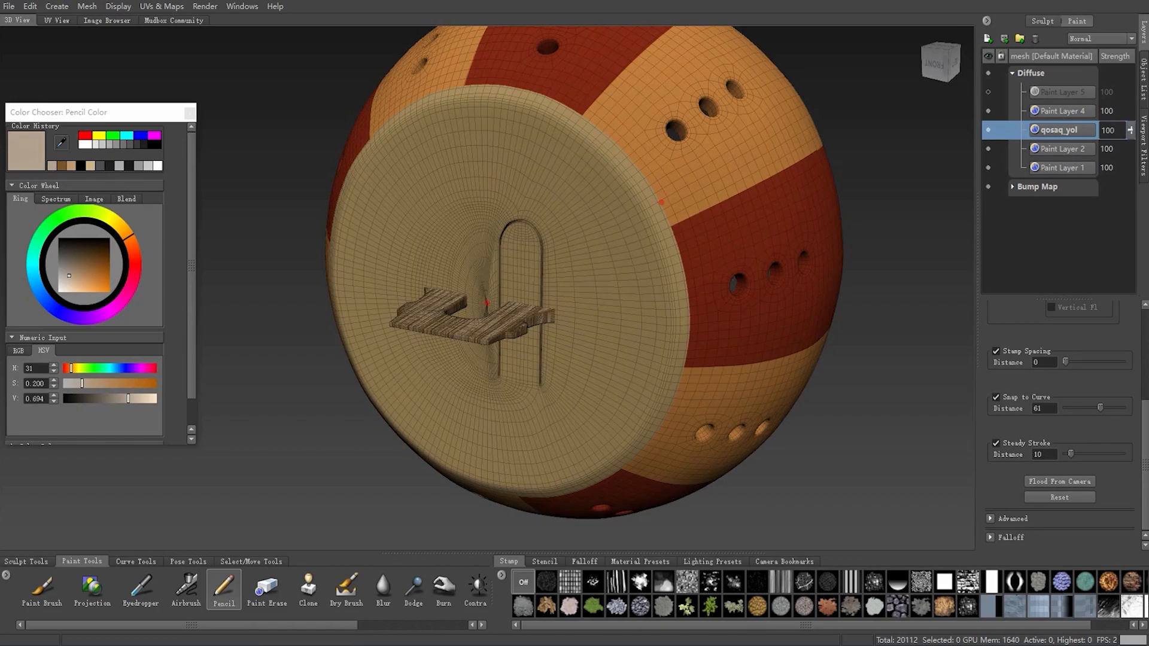
scroll(523, 379, down, 3)
alt+drag(523, 379, 515, 375)
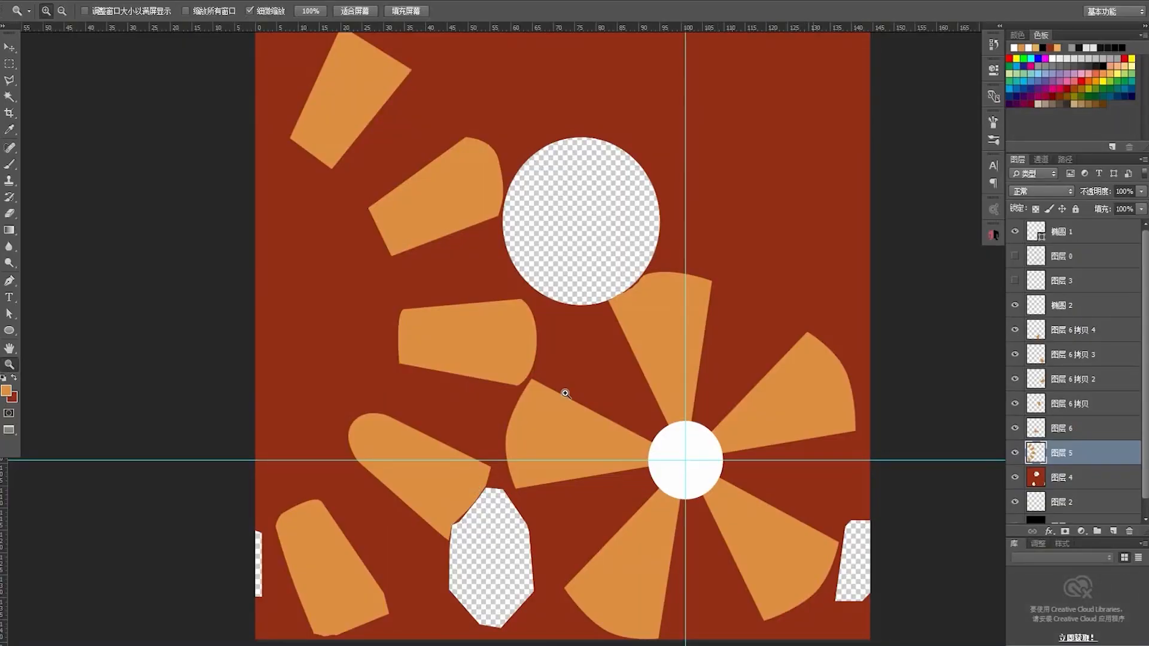
Switch to Photoshop, duplicate the qosaq_uv.png document and arrange the copy and the original as separate windows
drag(681, 295, 617, 326)
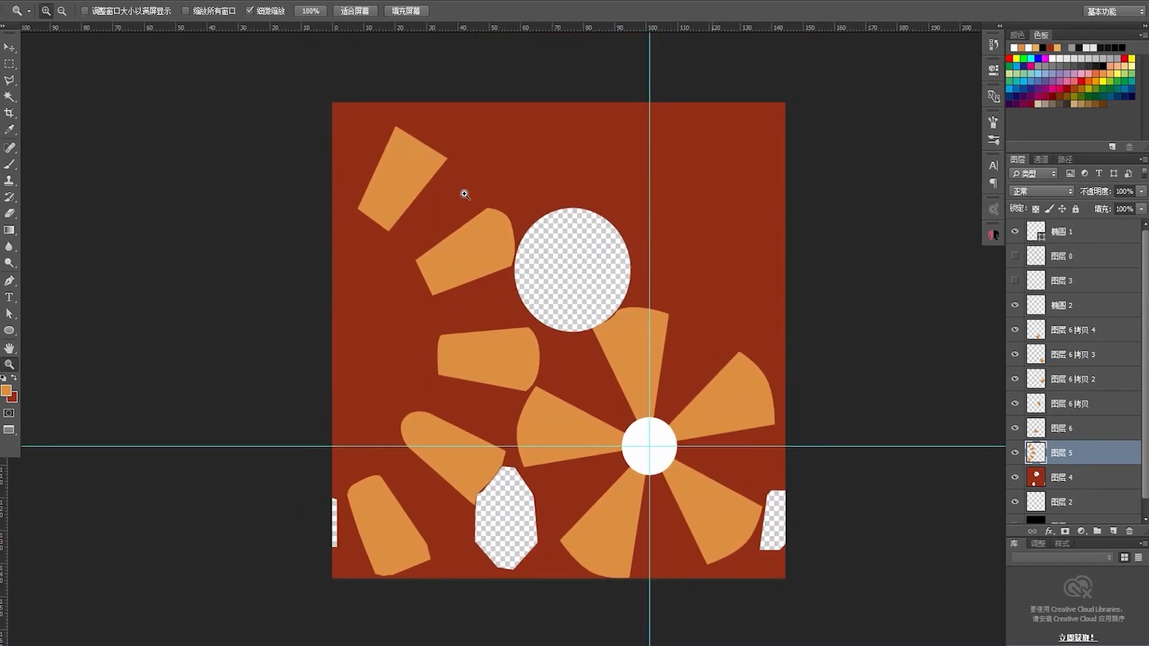
key(f)
key(f)
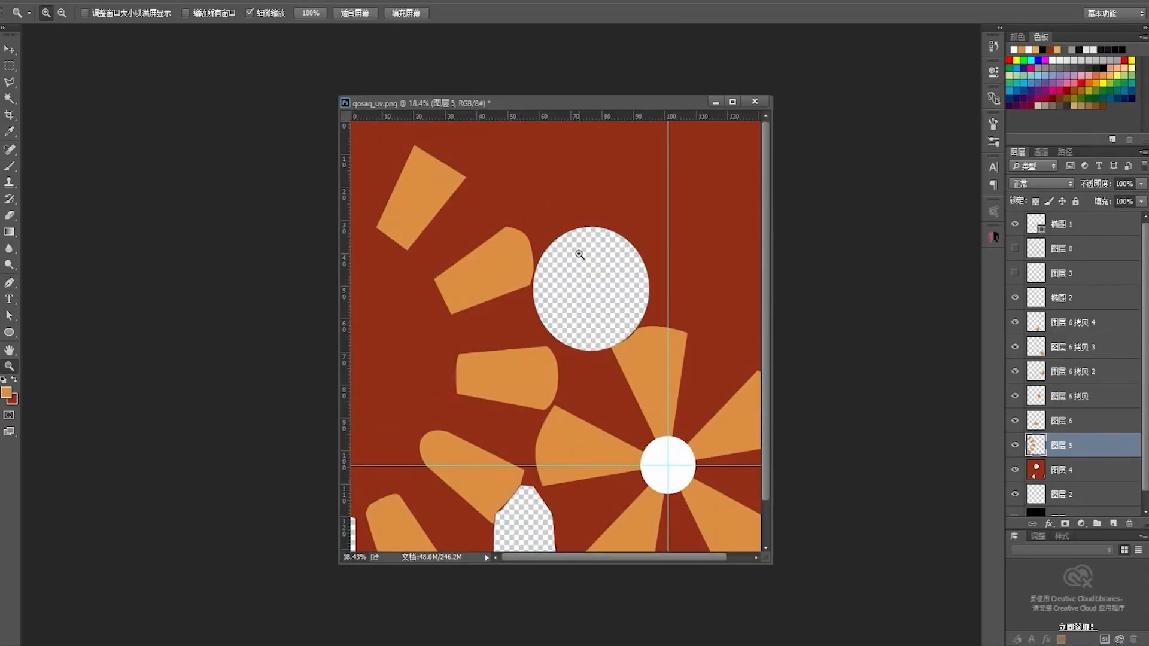
drag(579, 256, 573, 188)
right_click(580, 107)
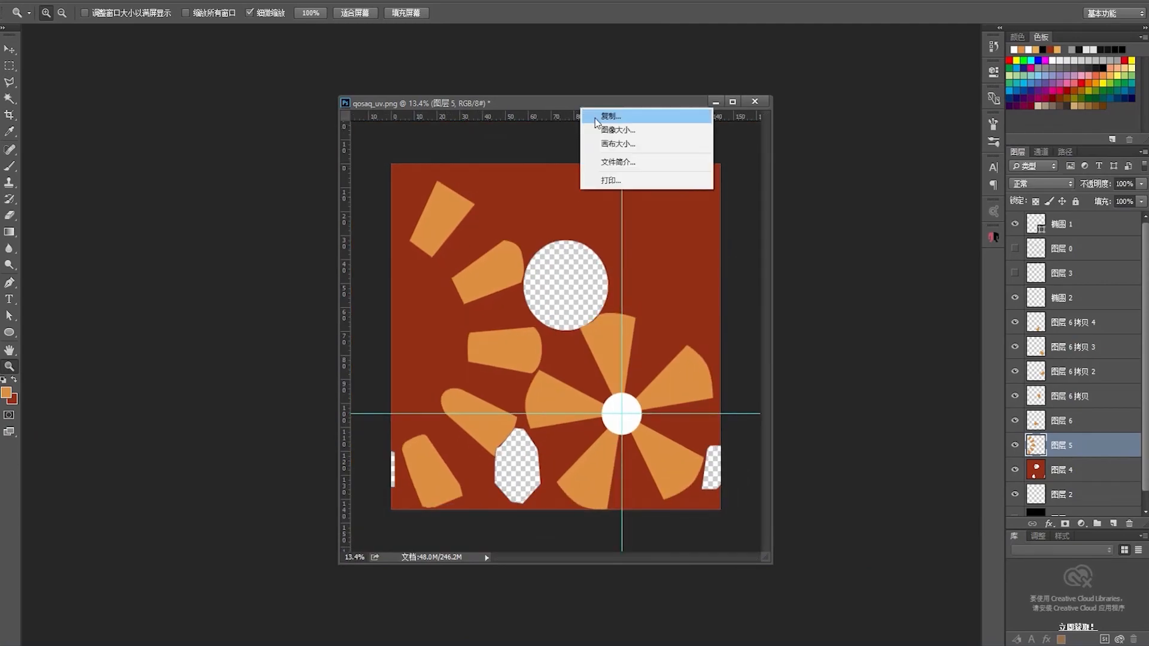
click(600, 117)
key(Return)
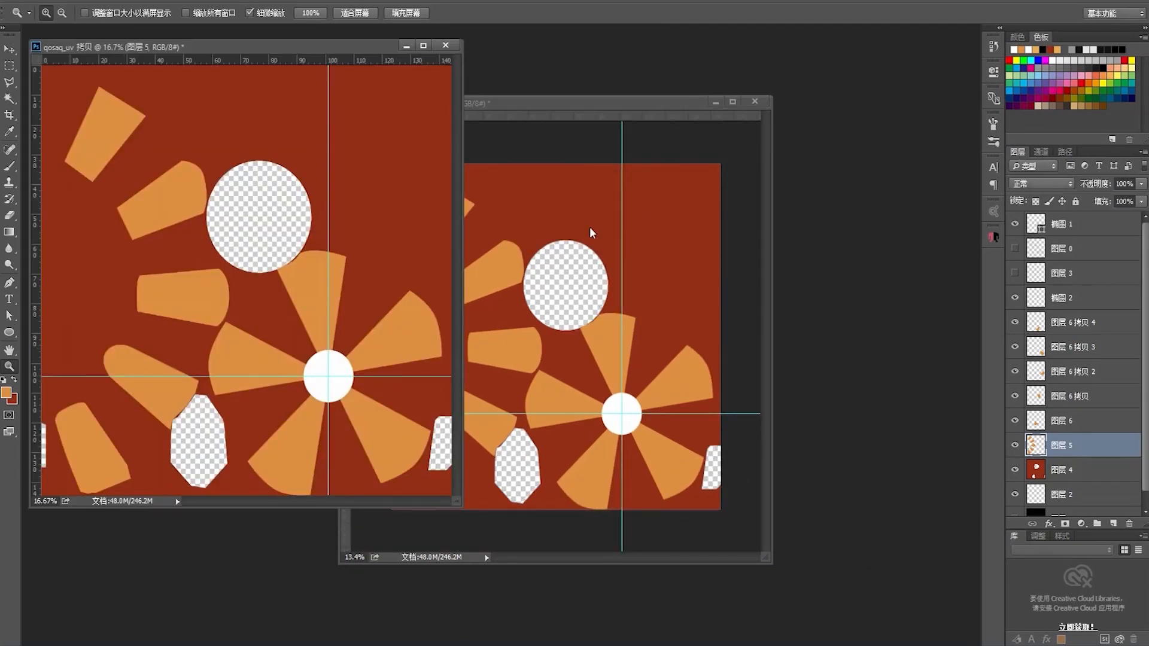
drag(606, 107, 758, 146)
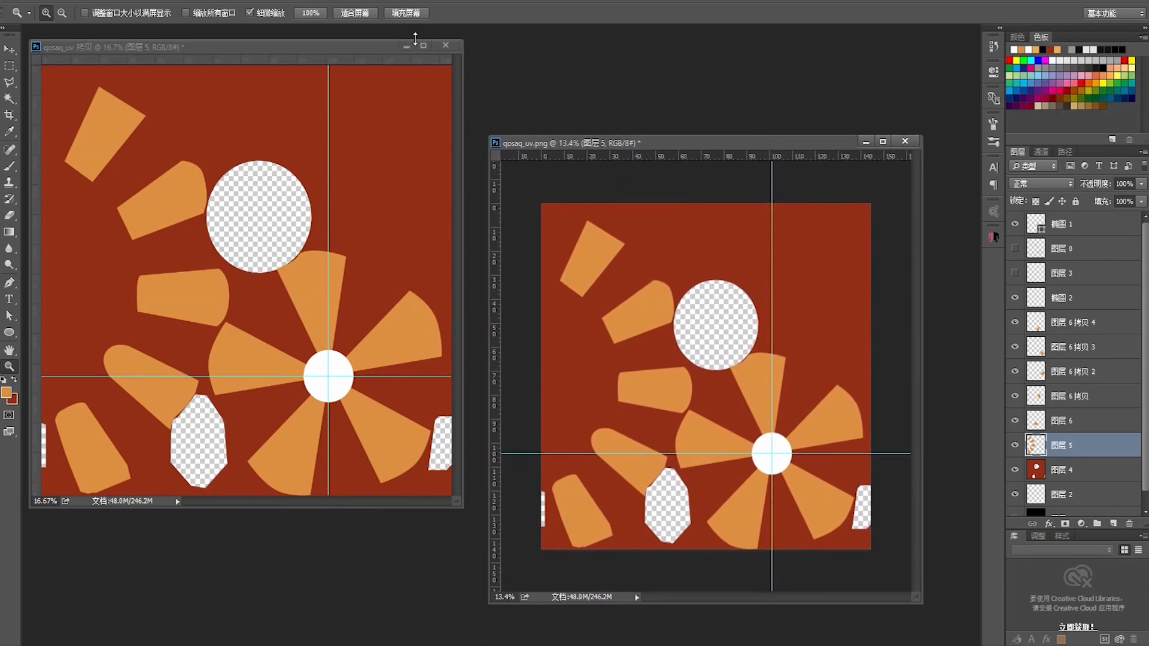
drag(363, 52, 481, 69)
mouse_move(383, 327)
mouse_down()
mouse_move(371, 318)
mouse_move(383, 332)
mouse_up()
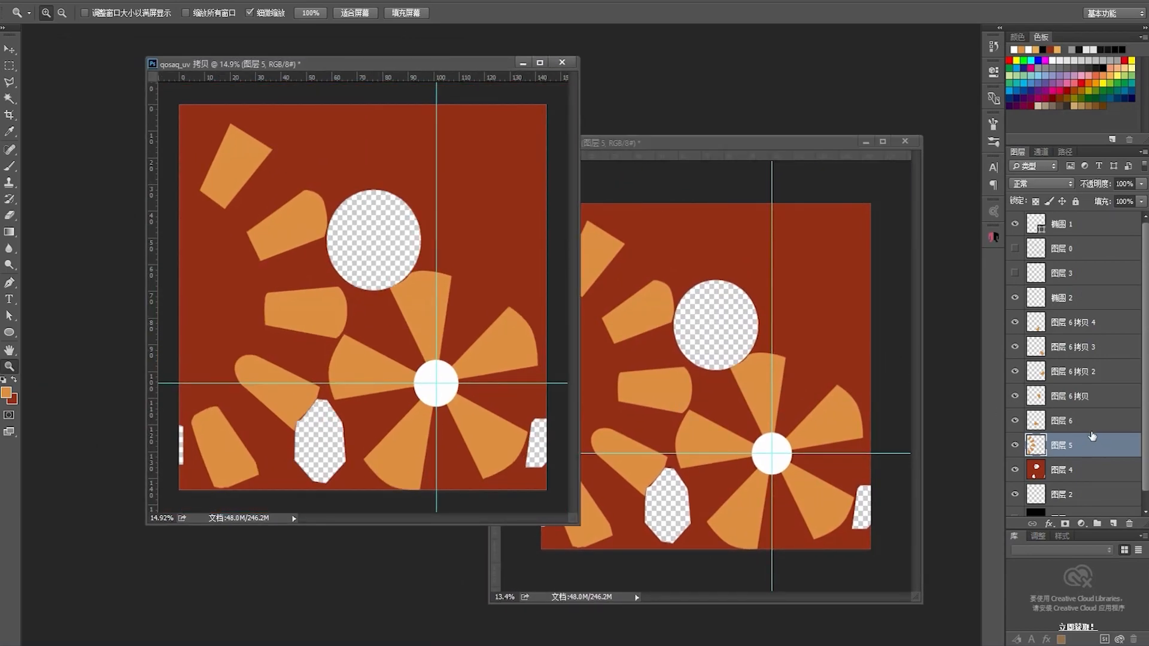
In the copy, delete the orange stripe layers from 图层 5 up to 图层 6 拷贝 4 and the guide-line layer 图层 3
shift+click(1092, 326)
key(Delete)
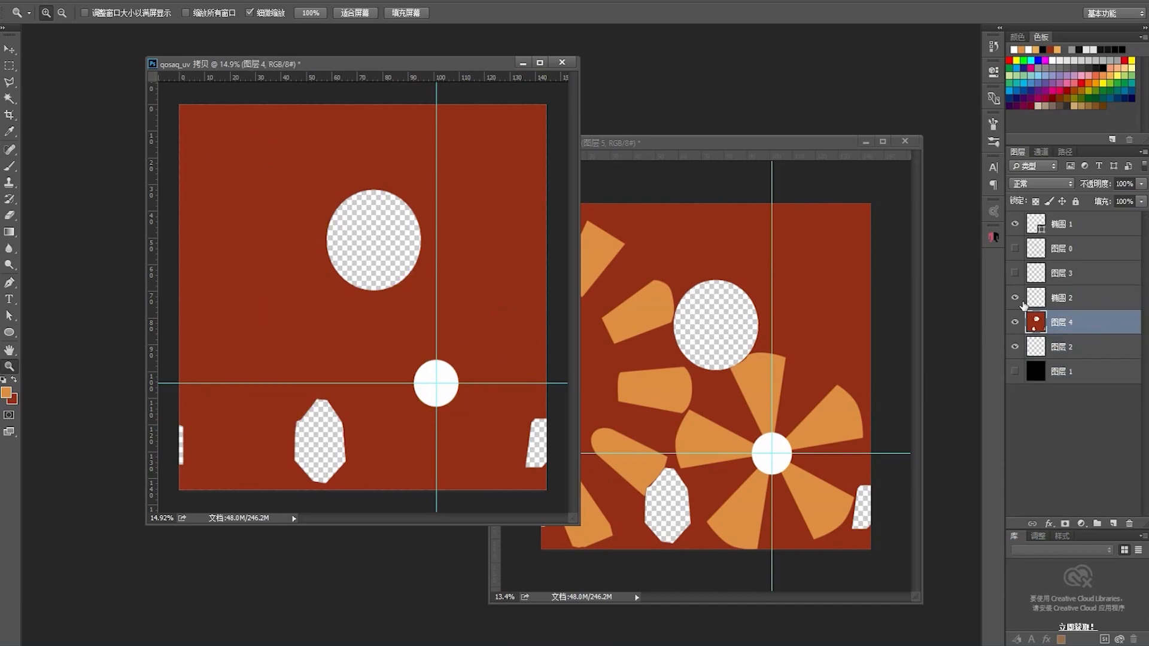
click(1016, 299)
click(1015, 274)
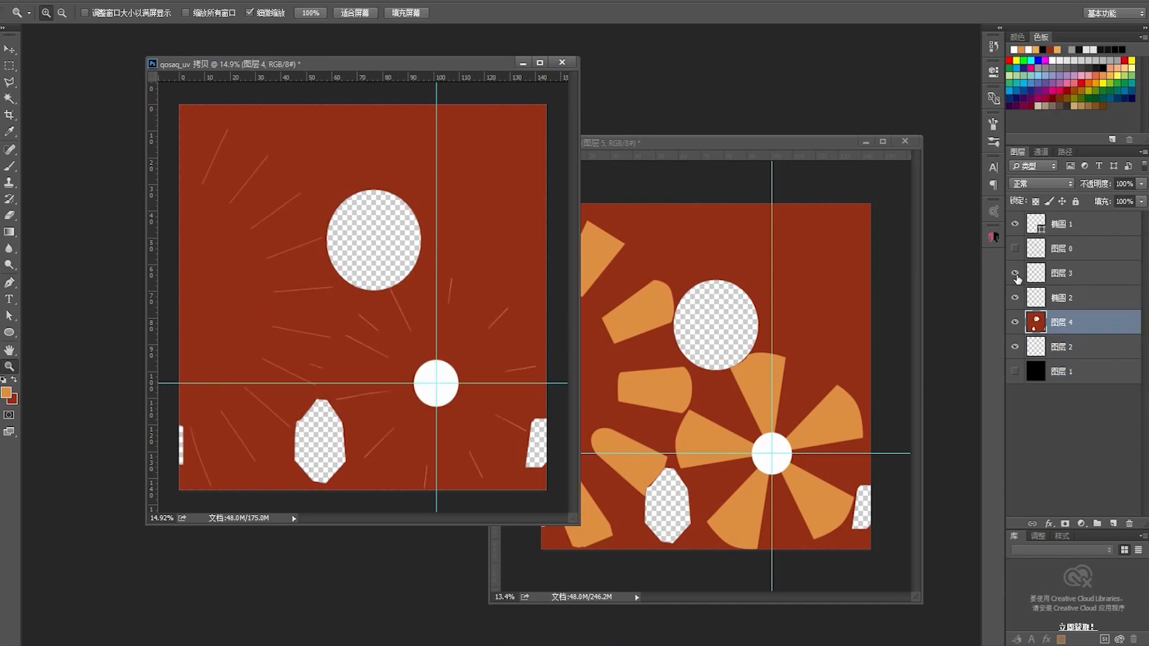
click(1080, 280)
key(Delete)
Delete 椭圆 1 and the red 图层 4, and show the wireframe layer 图层 0 over the black 图层 1
click(1015, 249)
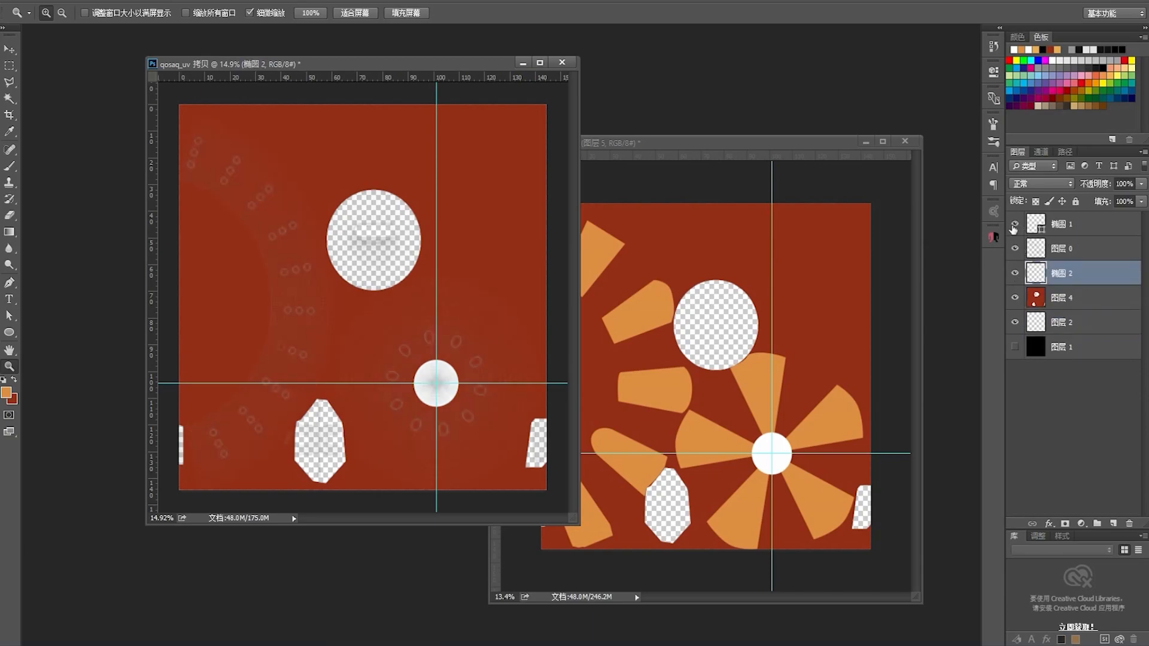
click(1080, 228)
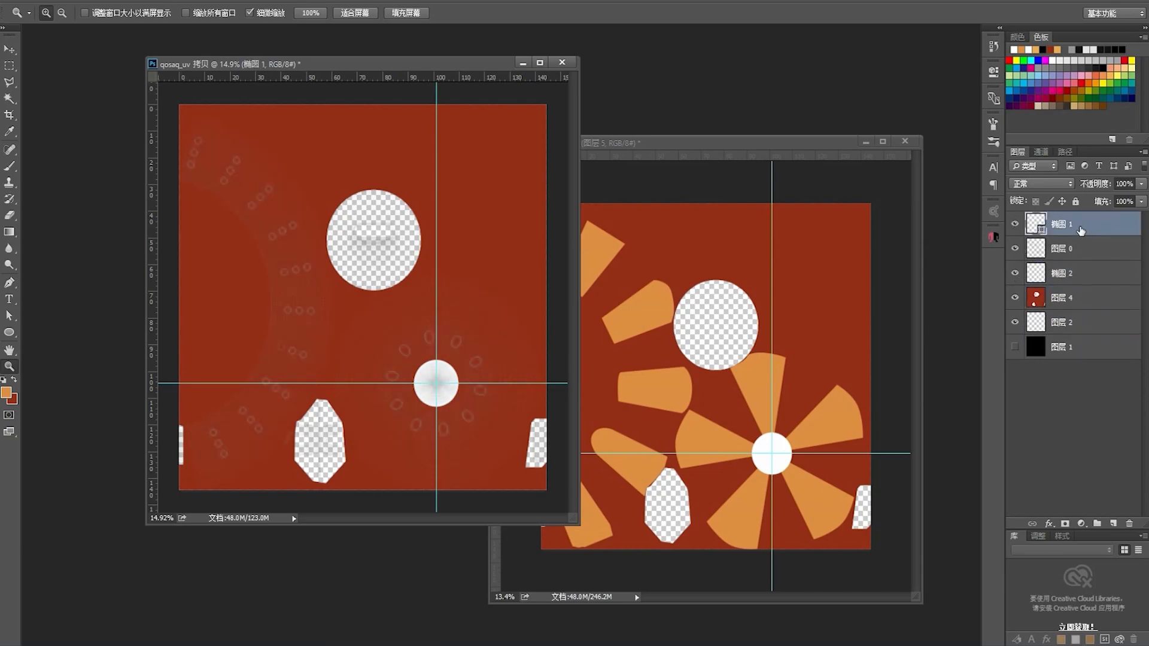
key(Delete)
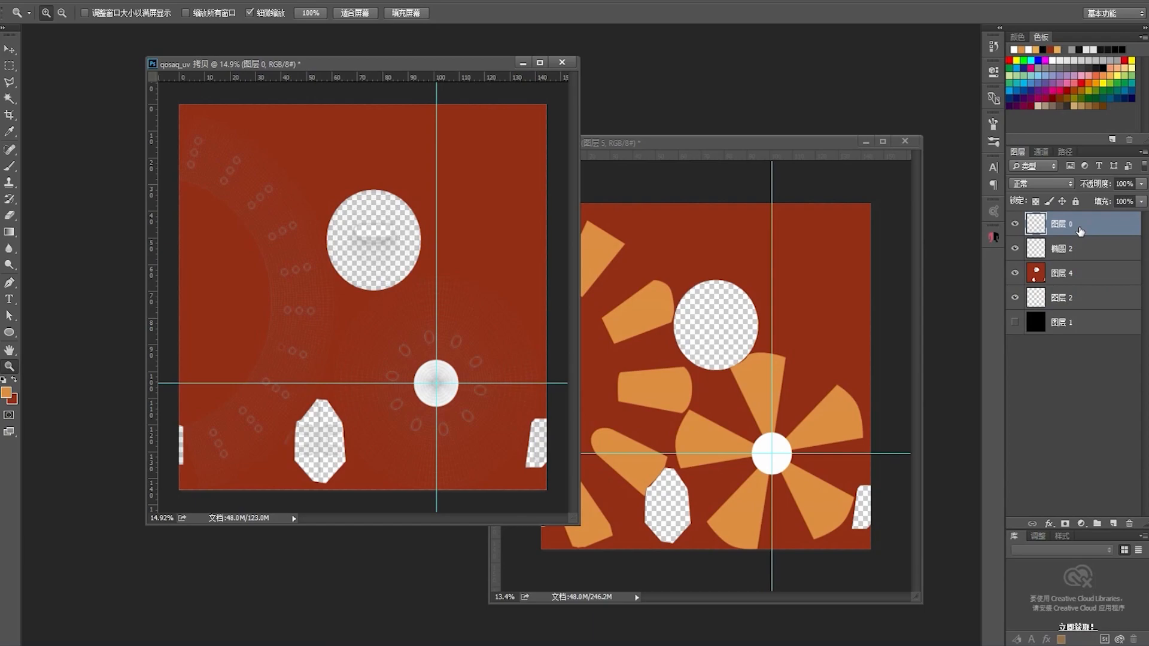
click(1064, 272)
key(Delete)
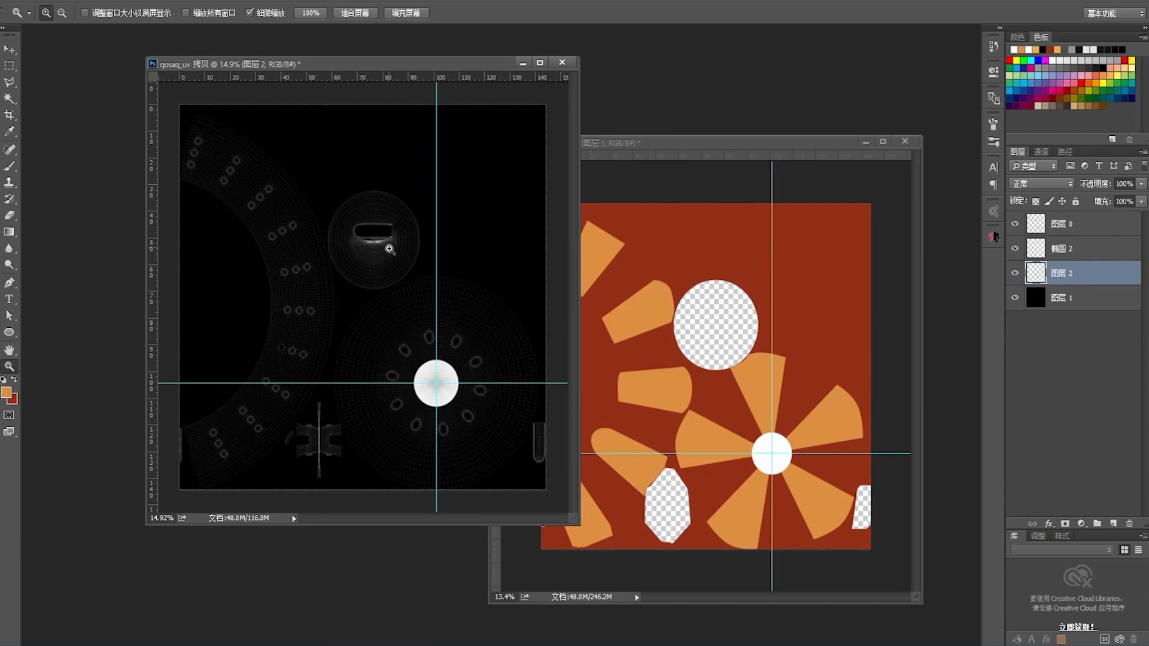
Draw a 1050 px circle with the Ellipse tool around the round UV shell that contains the doorway
click(398, 281)
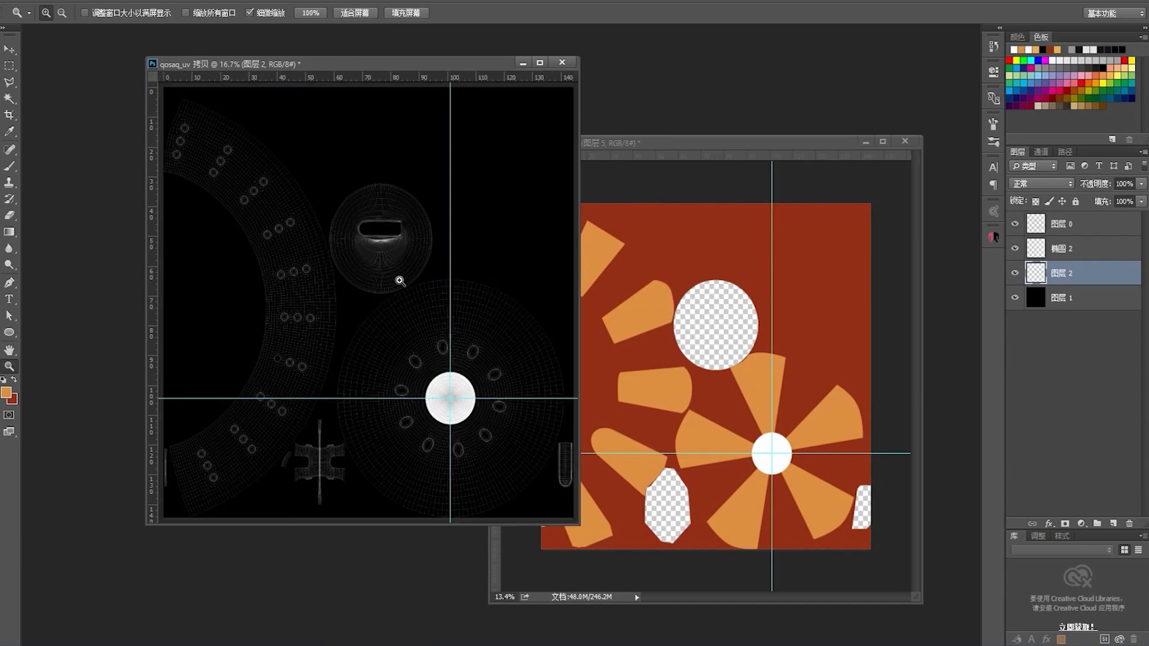
key(f)
click(605, 297)
drag(639, 320, 568, 332)
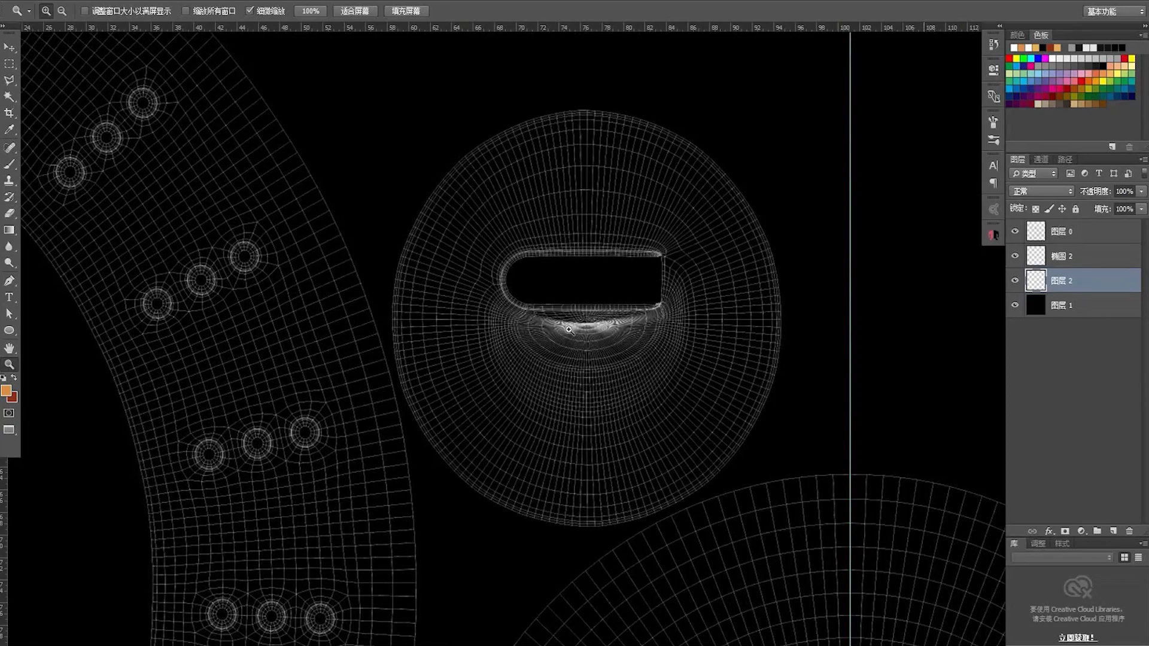
key(u)
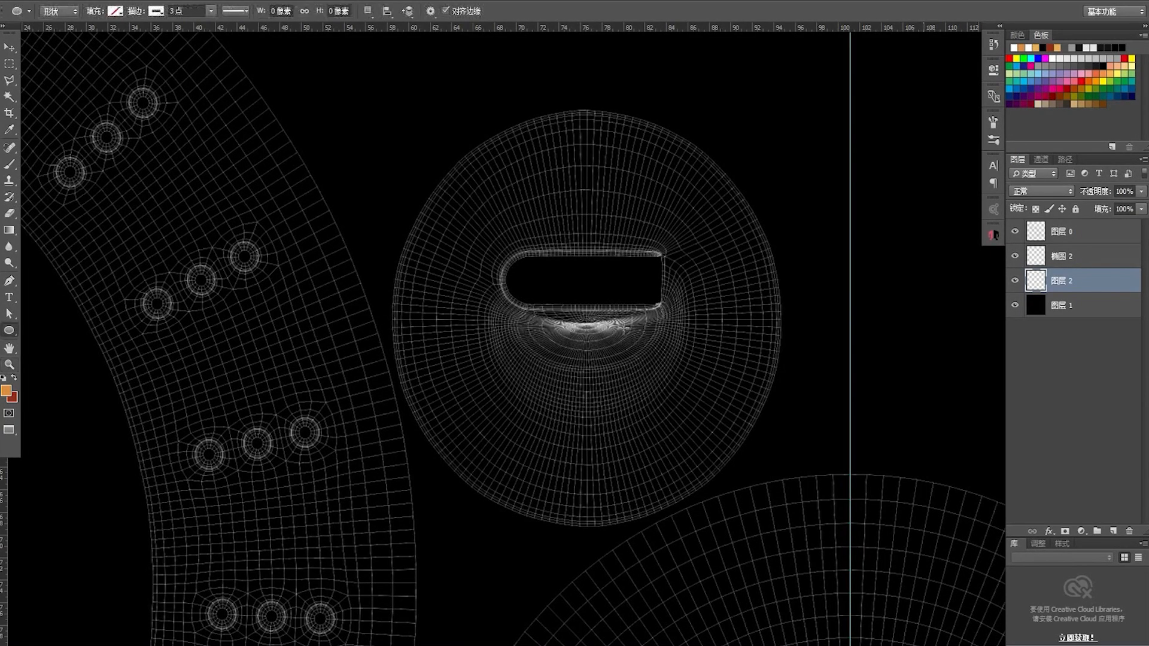
alt+shift+drag(587, 328, 803, 535)
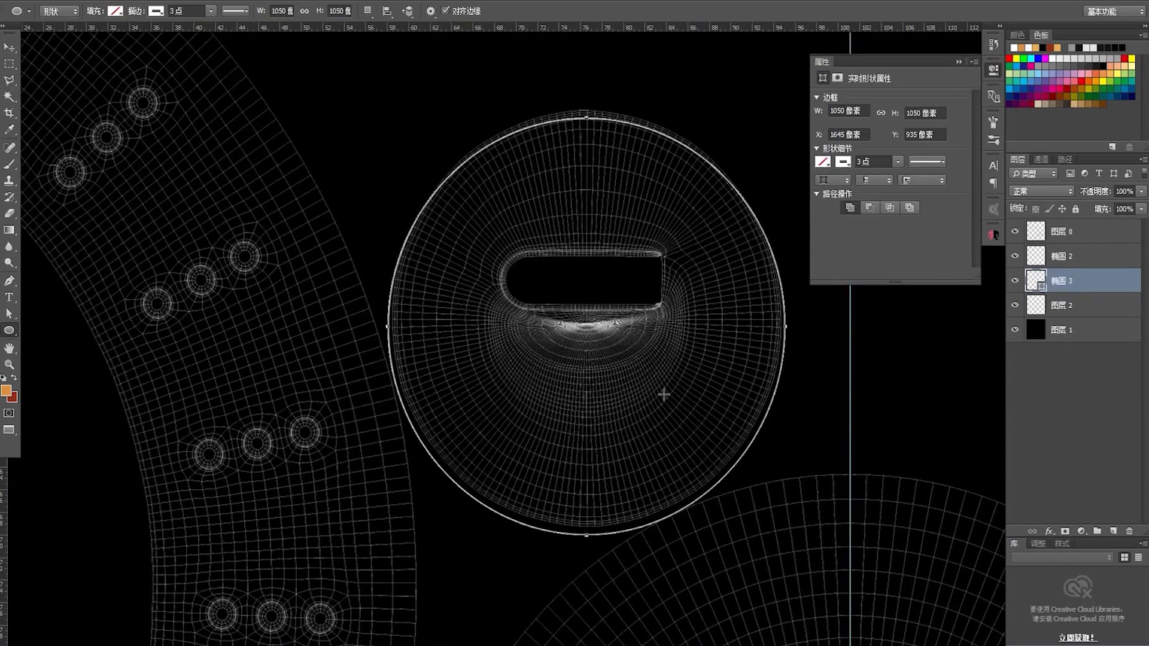
Nudge the circle up to a Y position of about 916 px to centre it on the round UV shell
key(a)
key(Up)
key(Up)
key(Up)
key(Up)
key(Up)
key(Up)
key(Up)
key(Up)
key(Up)
key(Up)
key(Up)
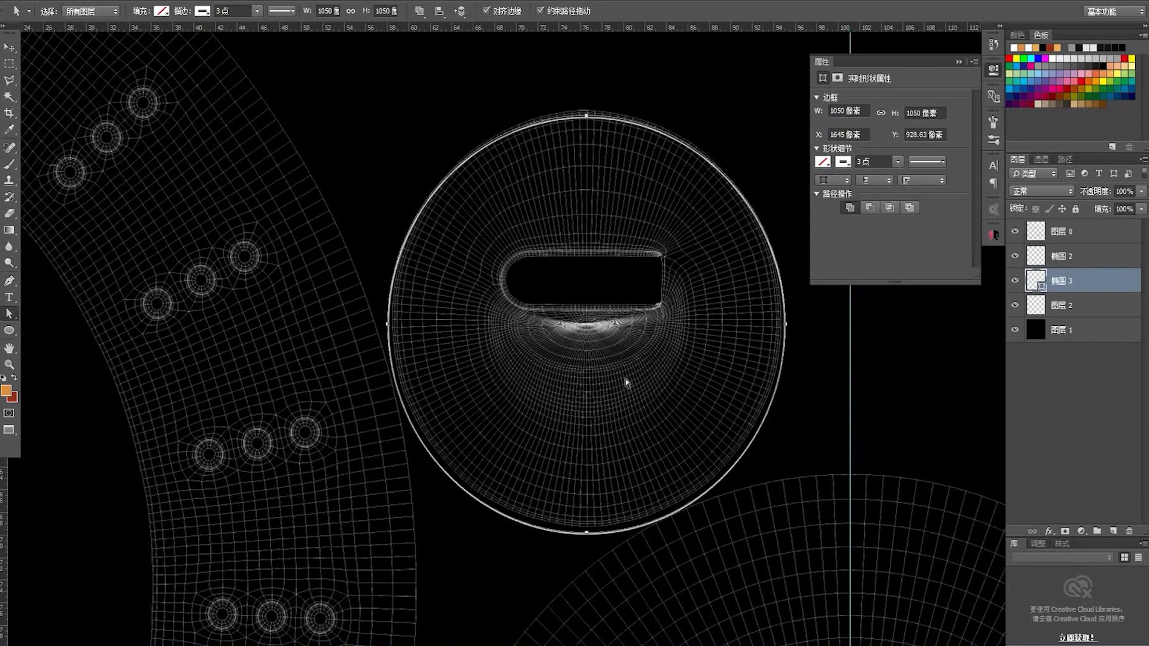
key(Up)
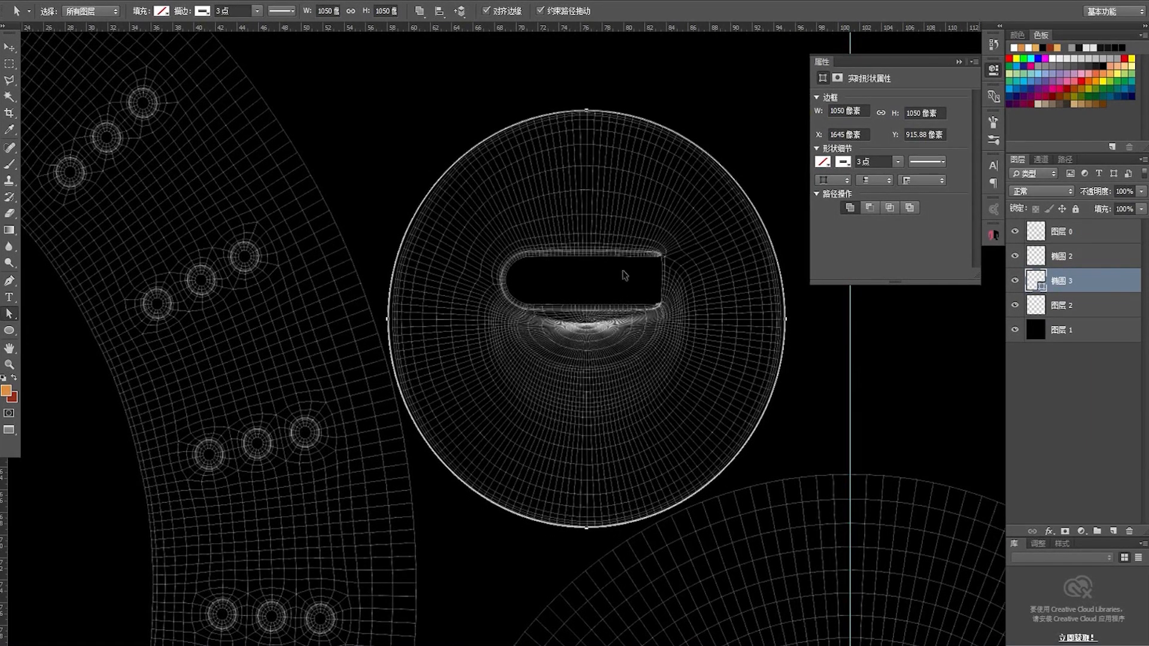
Enlarge the circle with Free Transform to about 1063 by 1069 px so it encloses the whole round shell
key(ctrl+t)
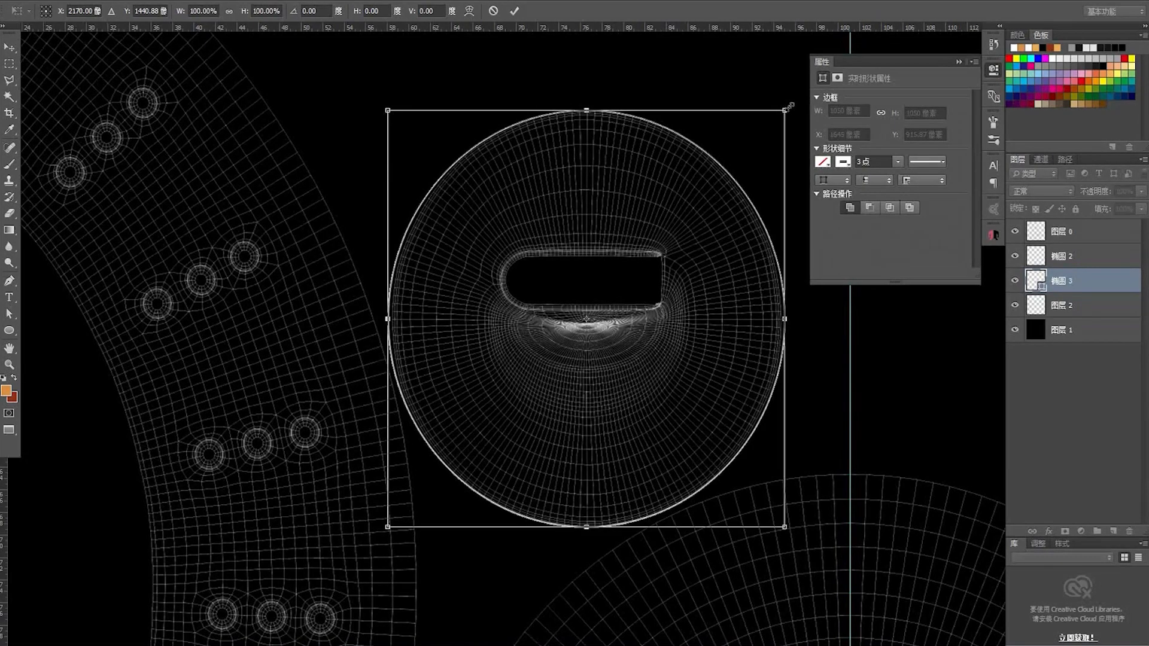
alt+shift+drag(788, 106, 792, 104)
key(Return)
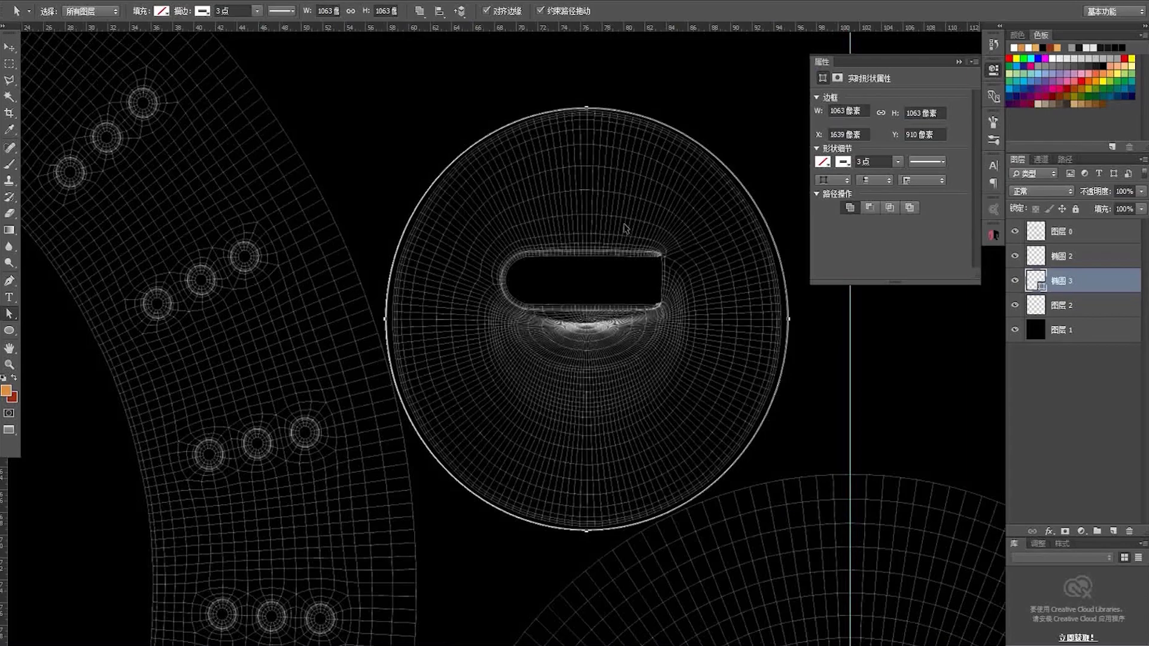
key(ctrl+t)
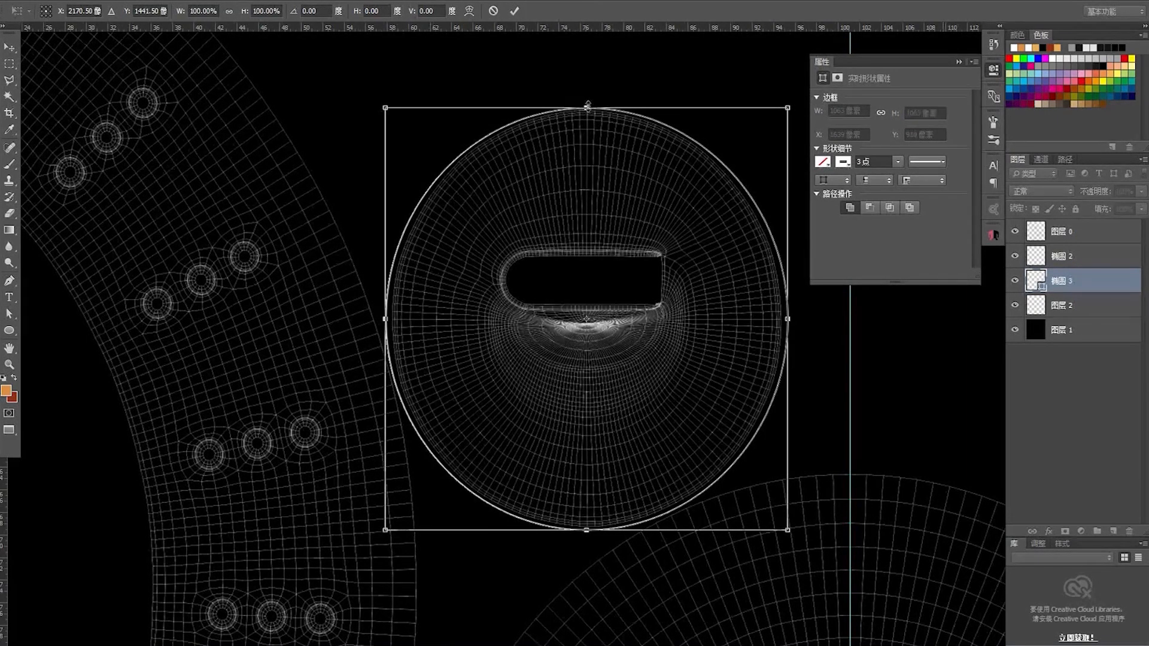
drag(587, 106, 586, 105)
key(Return)
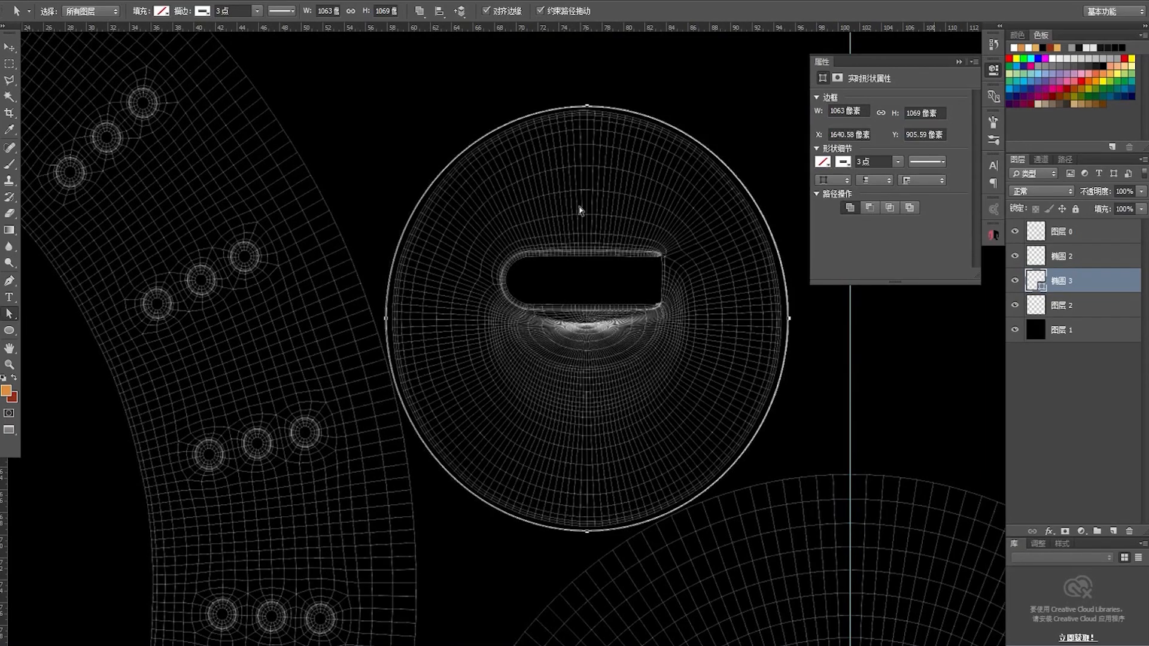
Remove the circle's stroke, load its path as a selection and add a new layer above 图层 2
click(204, 12)
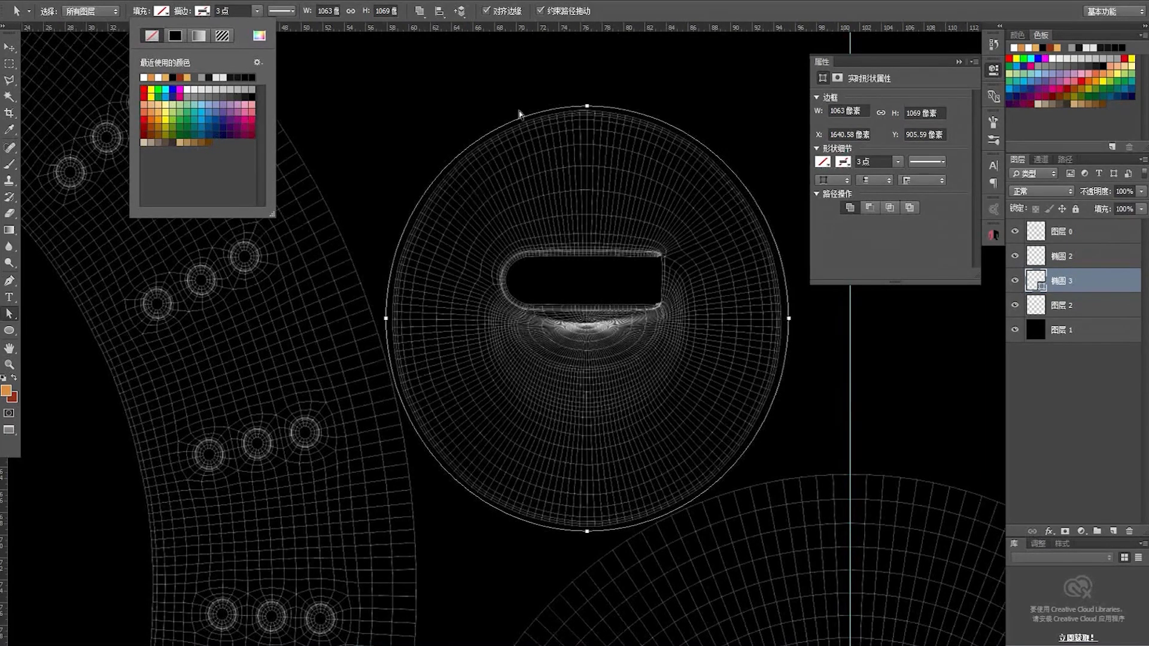
click(559, 214)
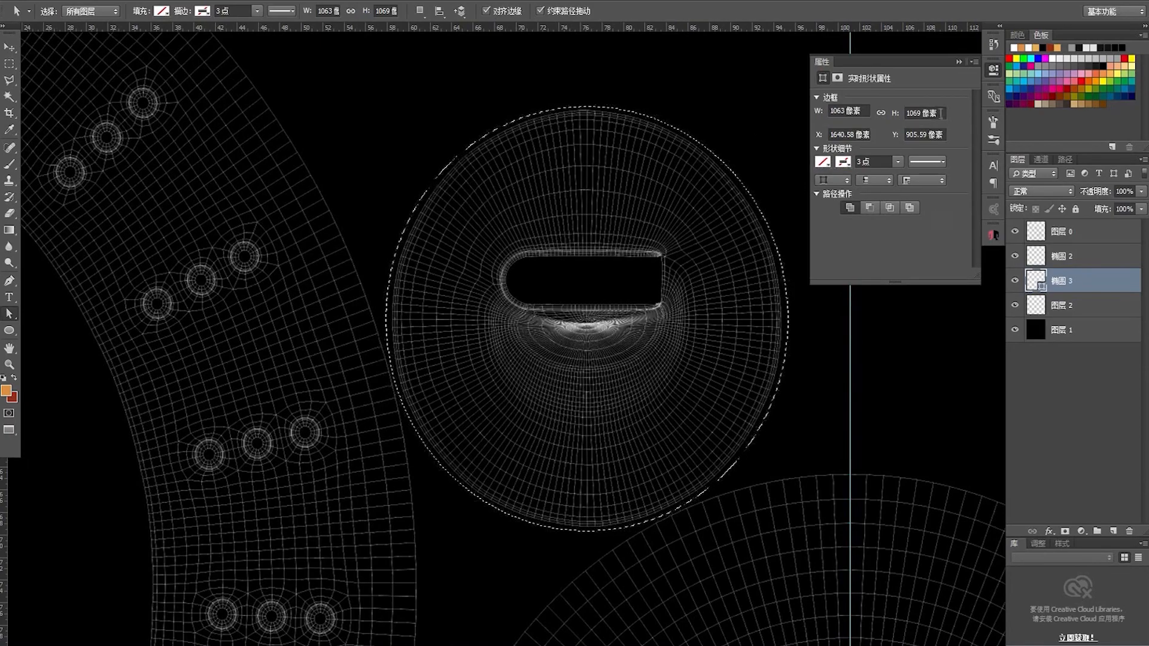
click(991, 70)
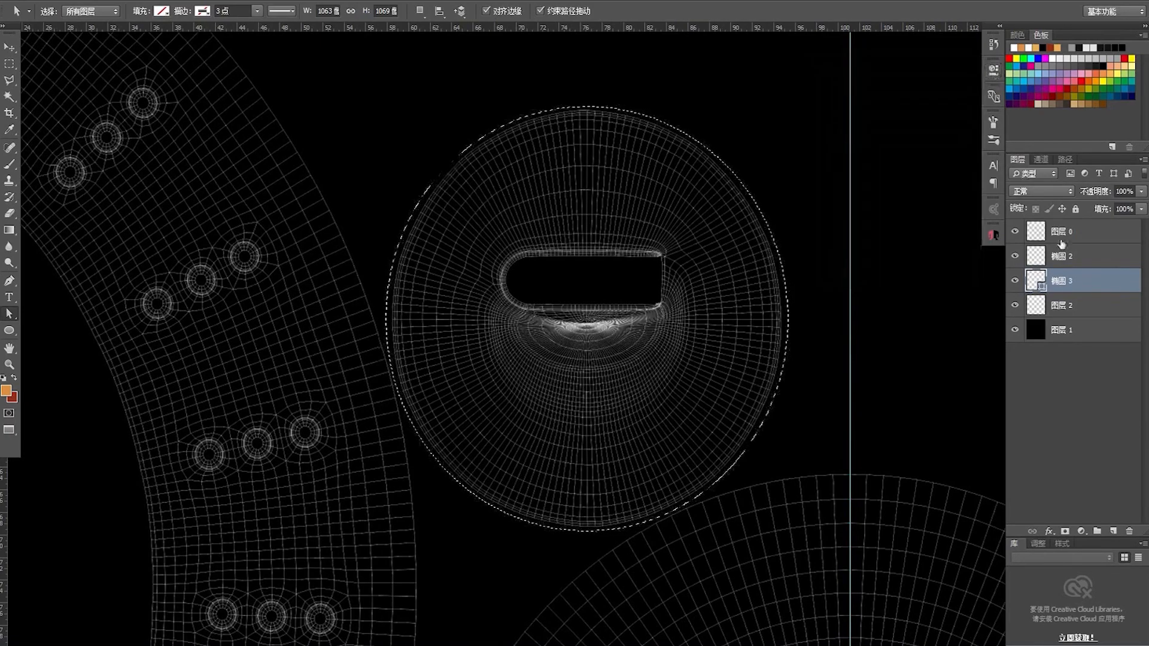
click(1077, 305)
click(1113, 531)
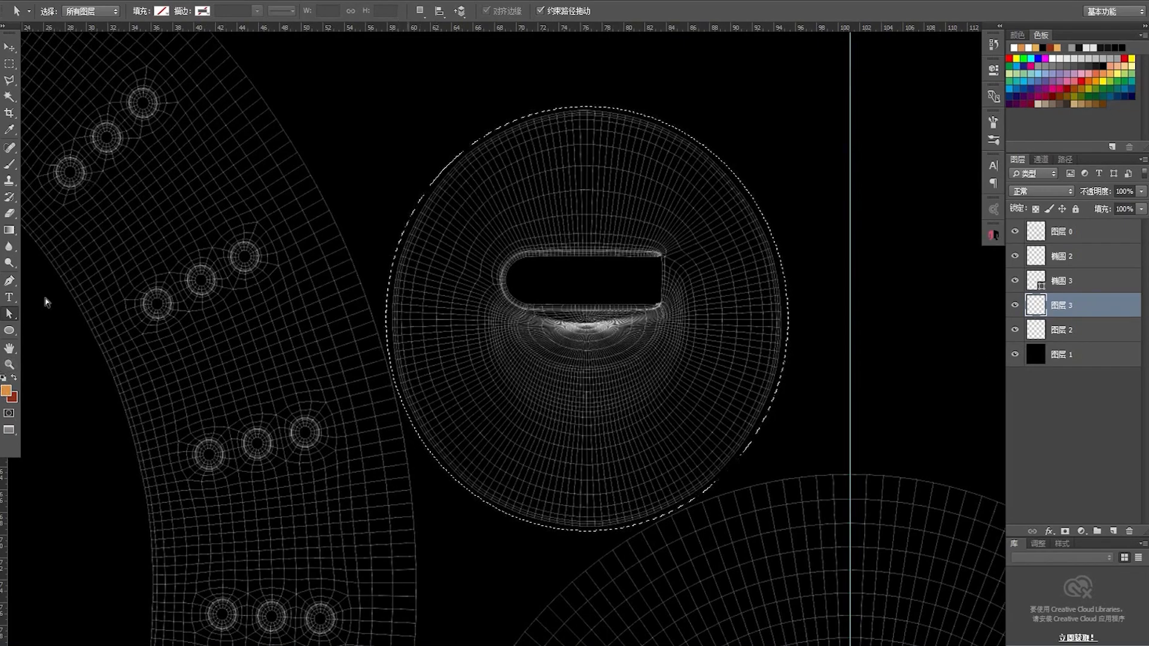
Set the background colour to a light tan, about #d0b98b
click(13, 398)
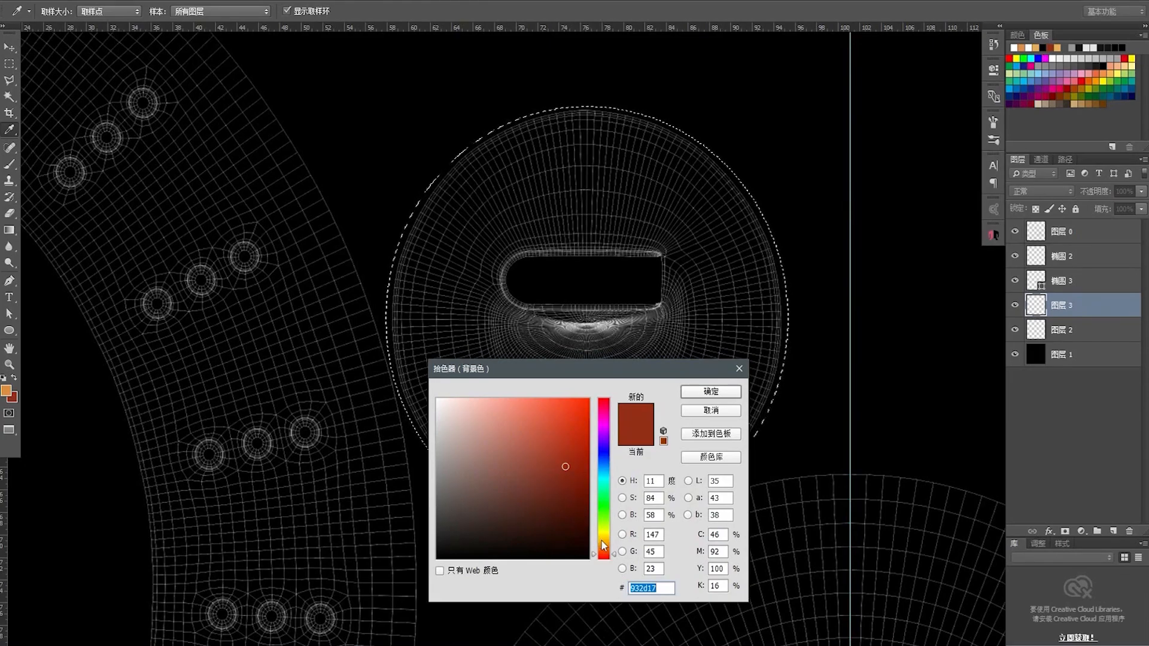
click(604, 544)
drag(606, 548, 604, 542)
mouse_move(539, 455)
mouse_down()
mouse_move(508, 428)
mouse_move(487, 428)
mouse_up()
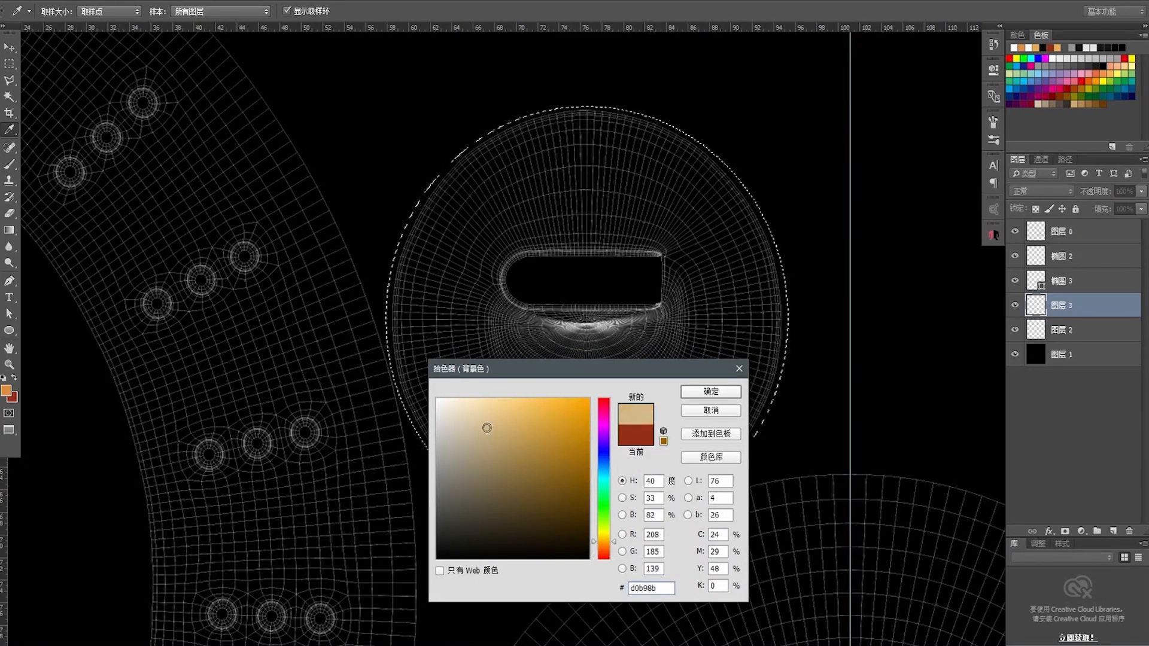
click(702, 394)
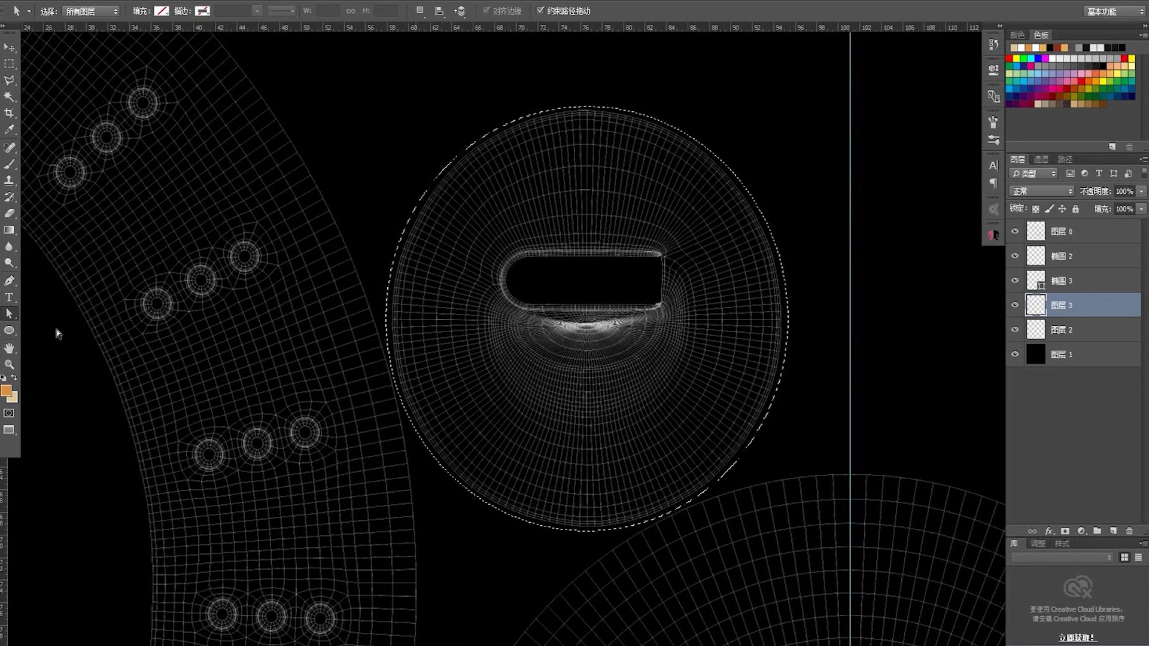
Set the foreground colour to a light golden tan, #dfbd74
click(7, 390)
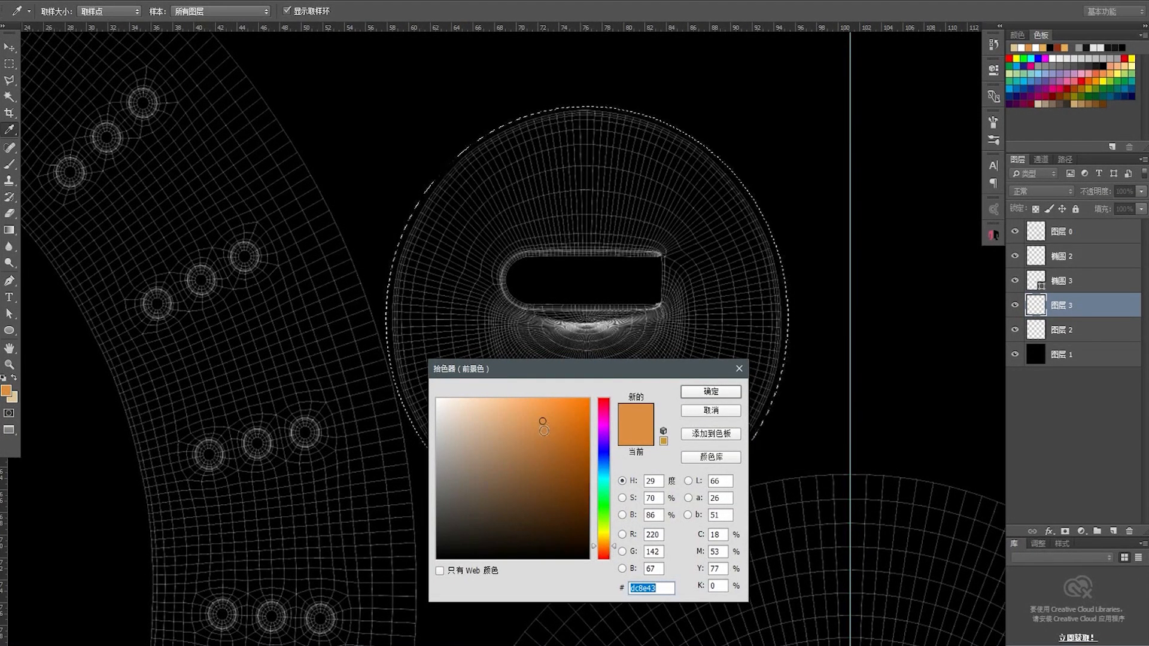
click(542, 455)
drag(541, 455, 542, 425)
click(603, 540)
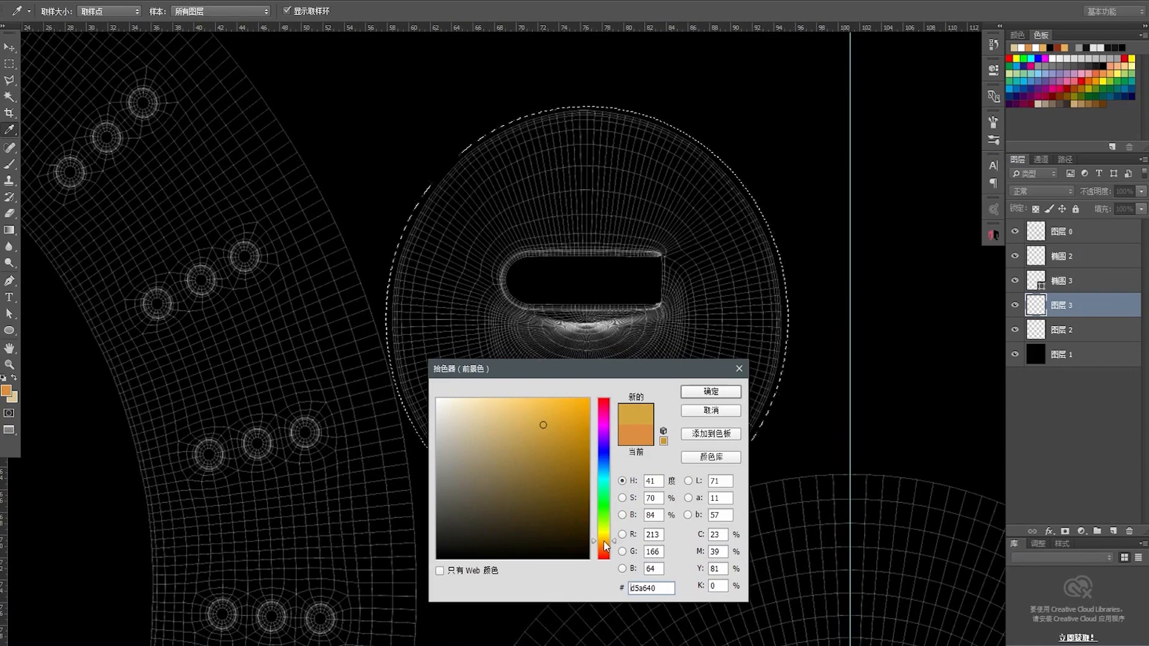
mouse_move(540, 425)
mouse_down()
mouse_move(518, 412)
mouse_move(506, 432)
mouse_move(509, 414)
mouse_up()
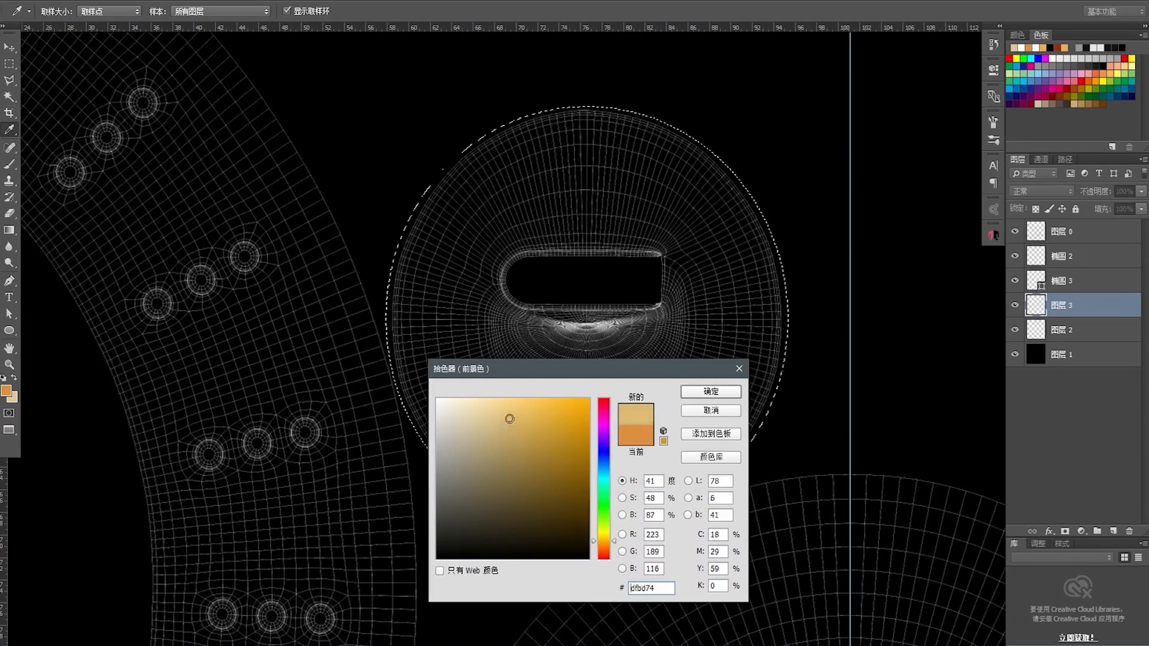
click(711, 391)
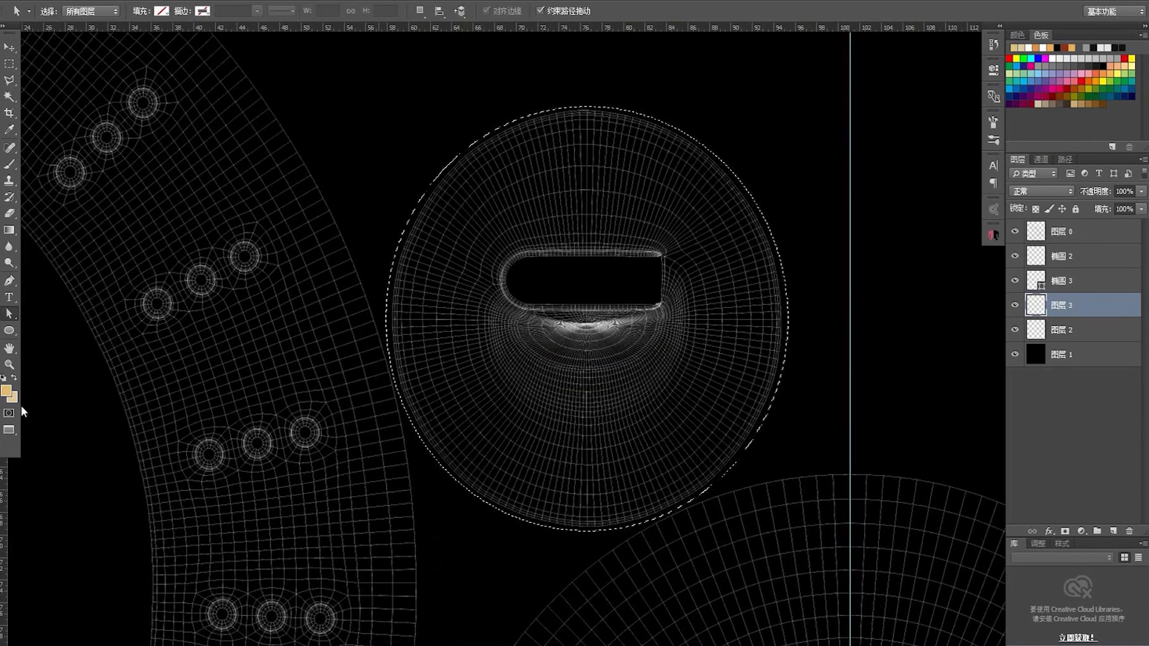
Darken the foreground colour to a golden brown, #c99e54
click(6, 391)
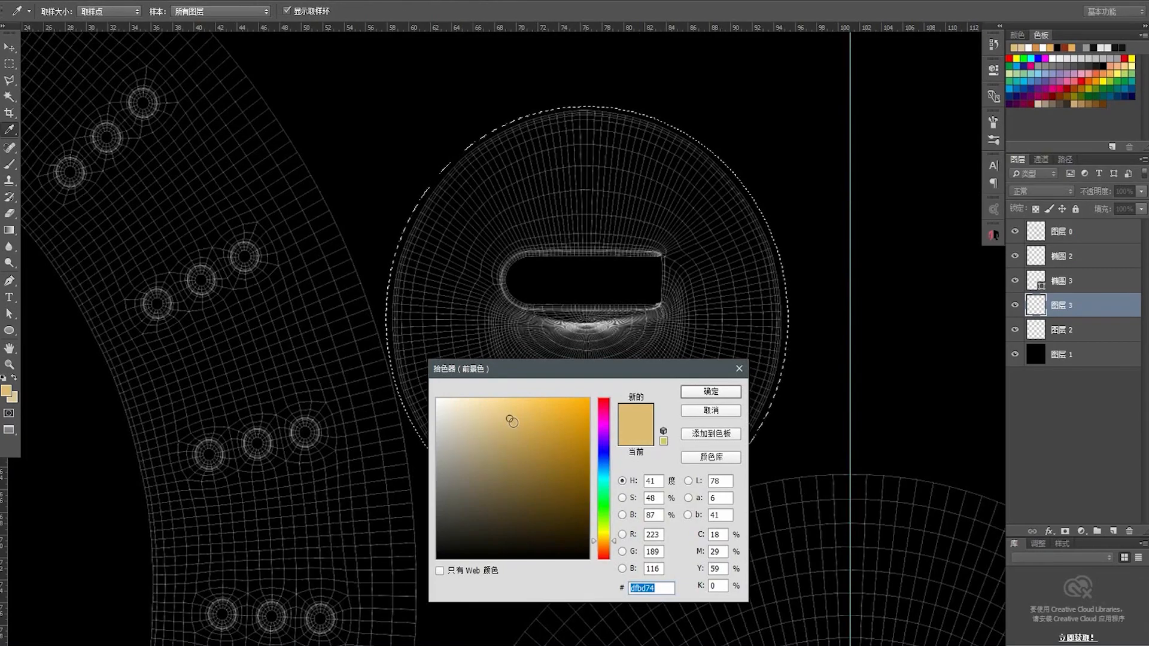
click(507, 433)
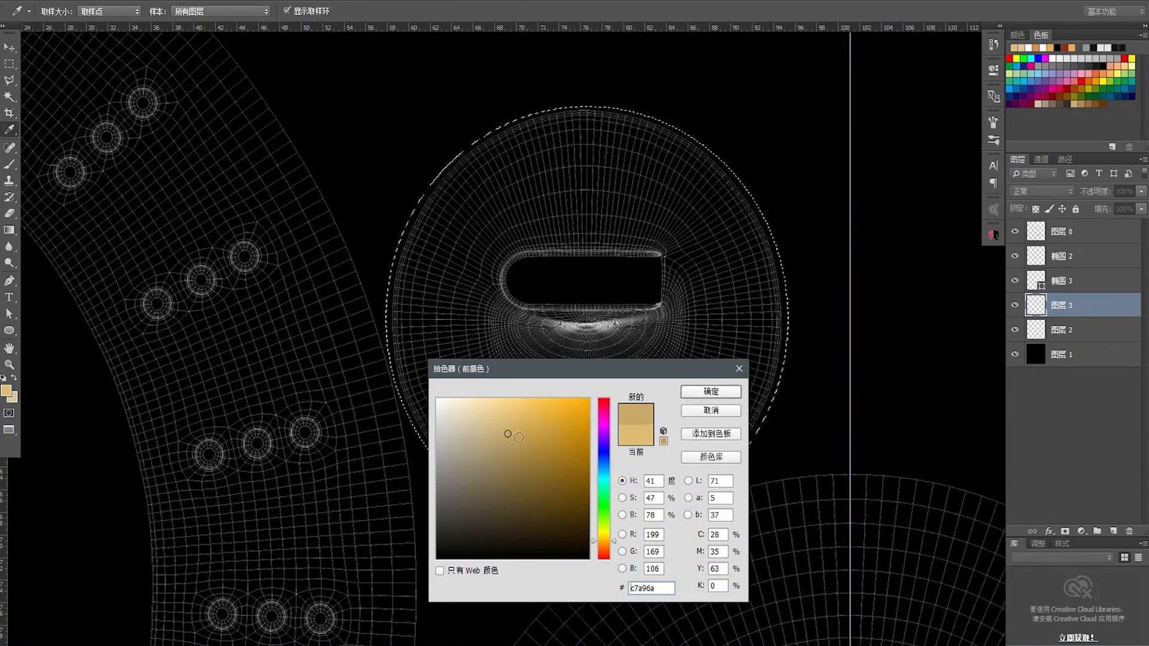
drag(508, 433, 525, 432)
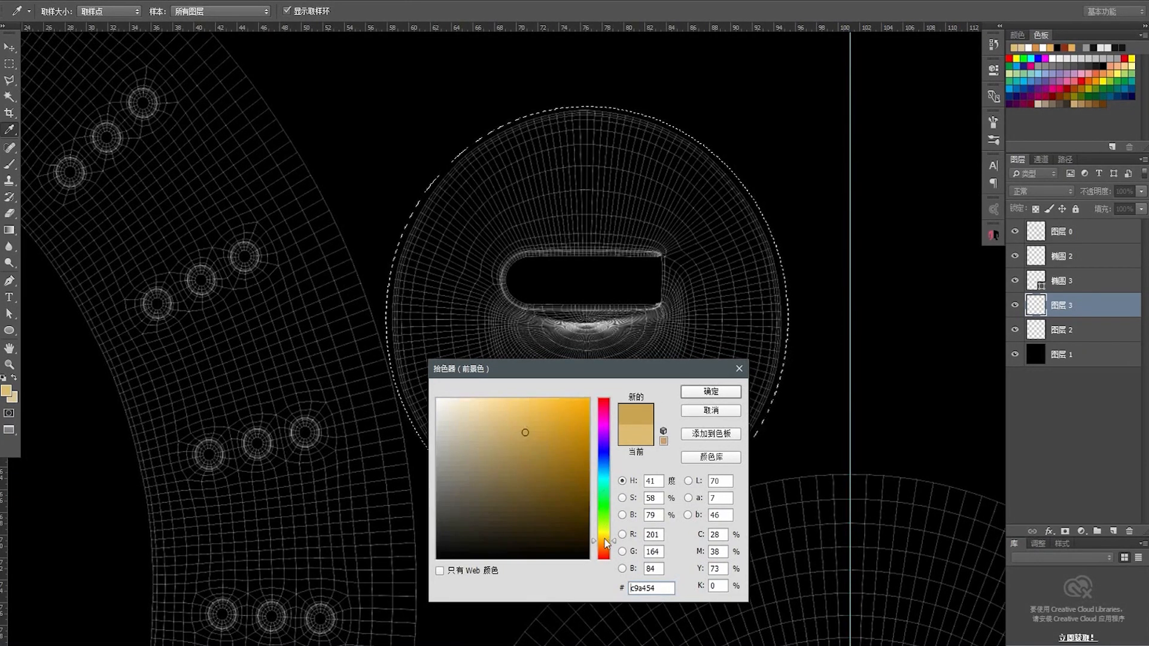
drag(604, 541, 604, 543)
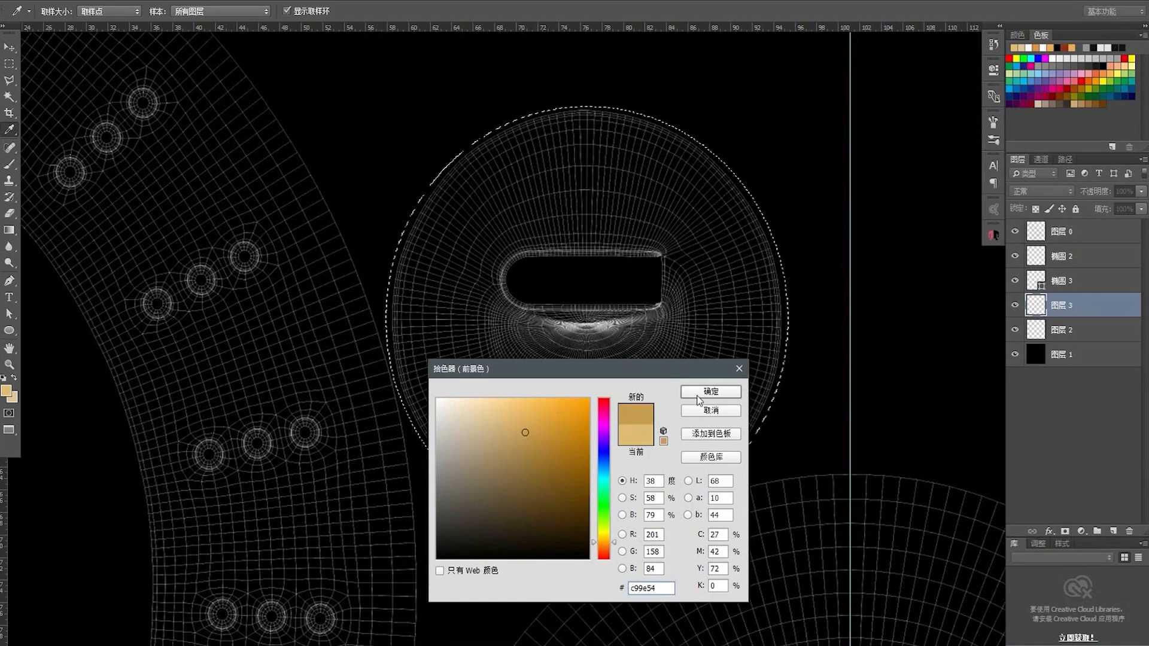
key(Return)
key(a)
Try to render the Fibers filter inside the circular selection on the empty 图层 3
drag(588, 225, 604, 246)
click(263, 0)
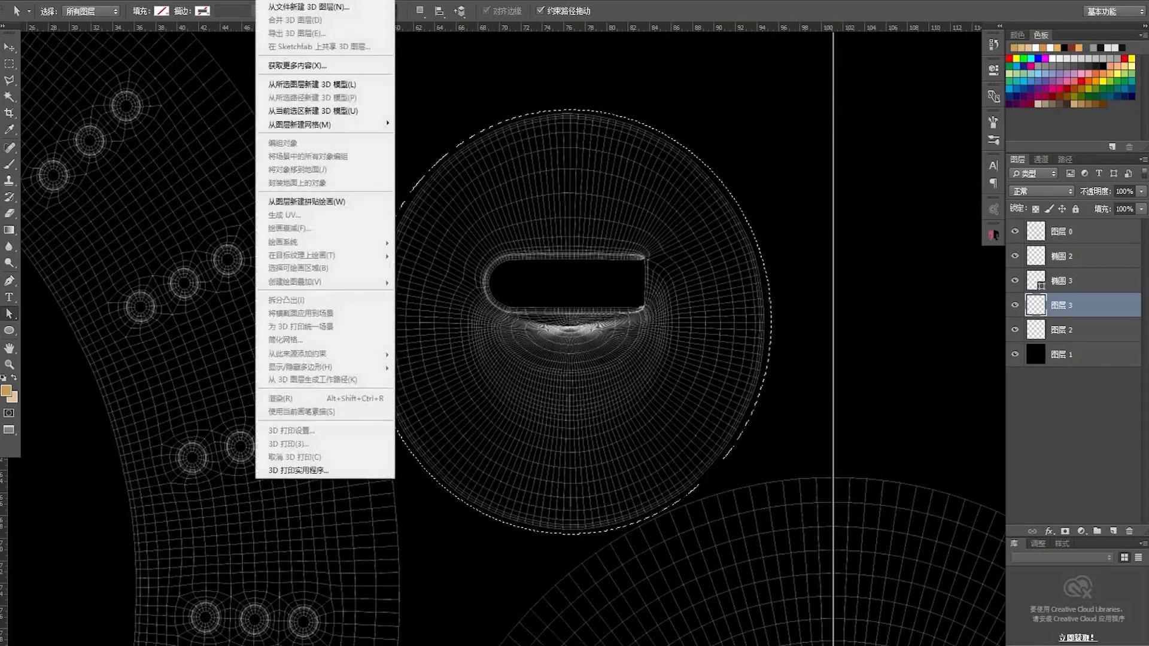
mouse_move(230, 0)
mouse_move(297, 237)
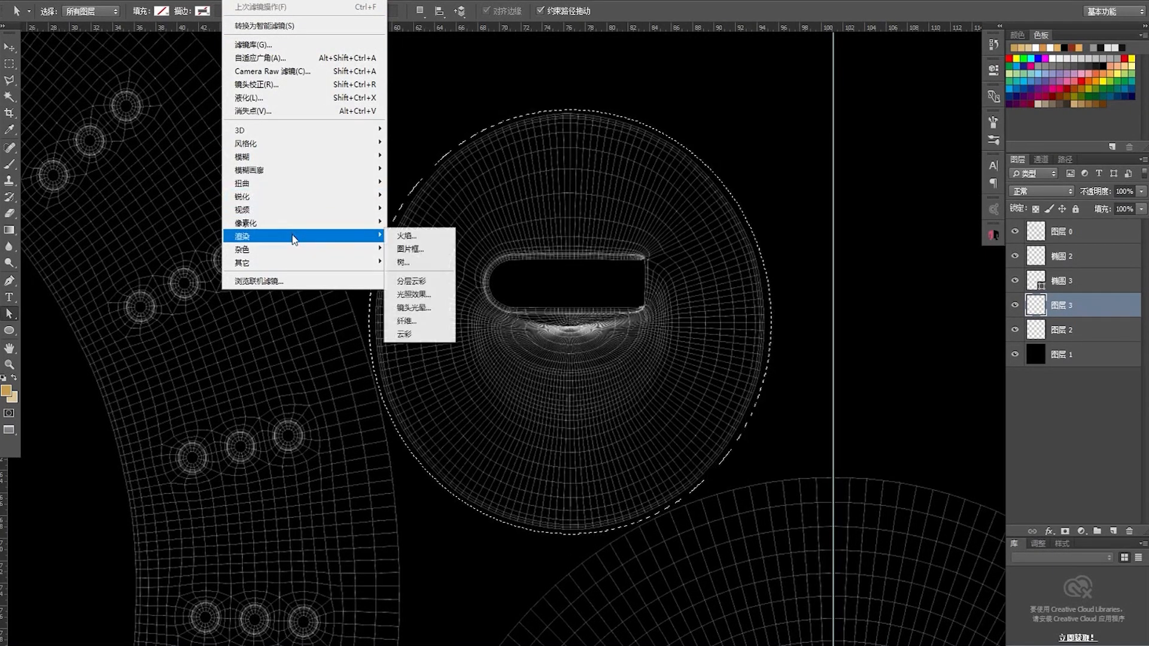
click(407, 320)
click(575, 248)
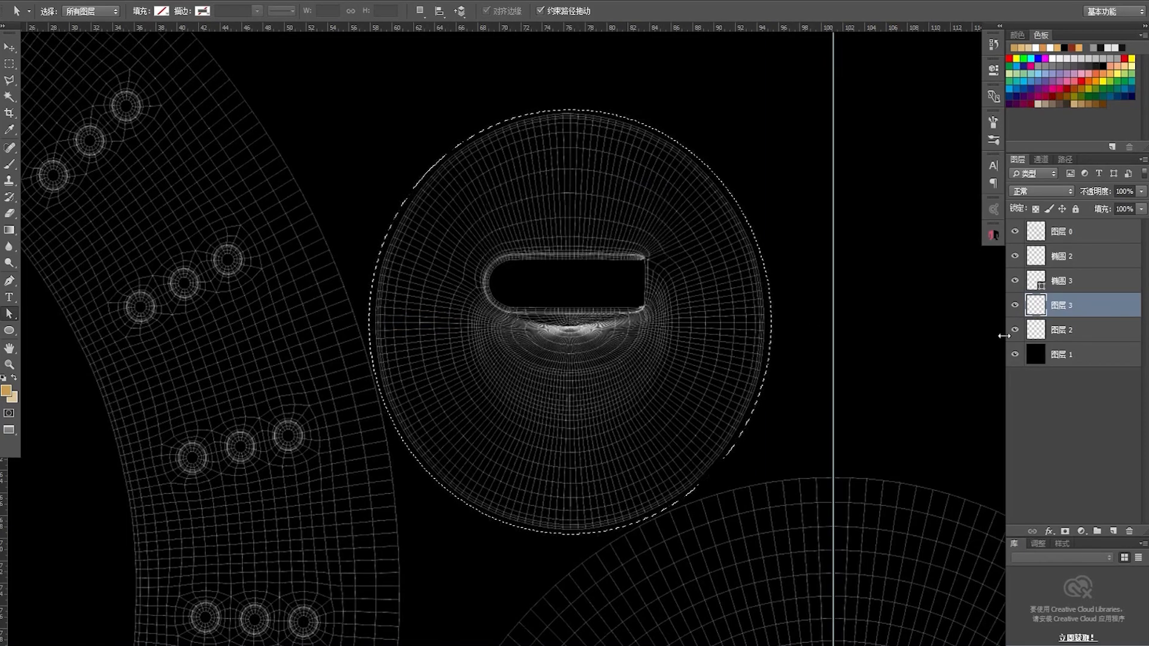
Convert the circular selection around the round shell into a work path
drag(624, 331, 585, 336)
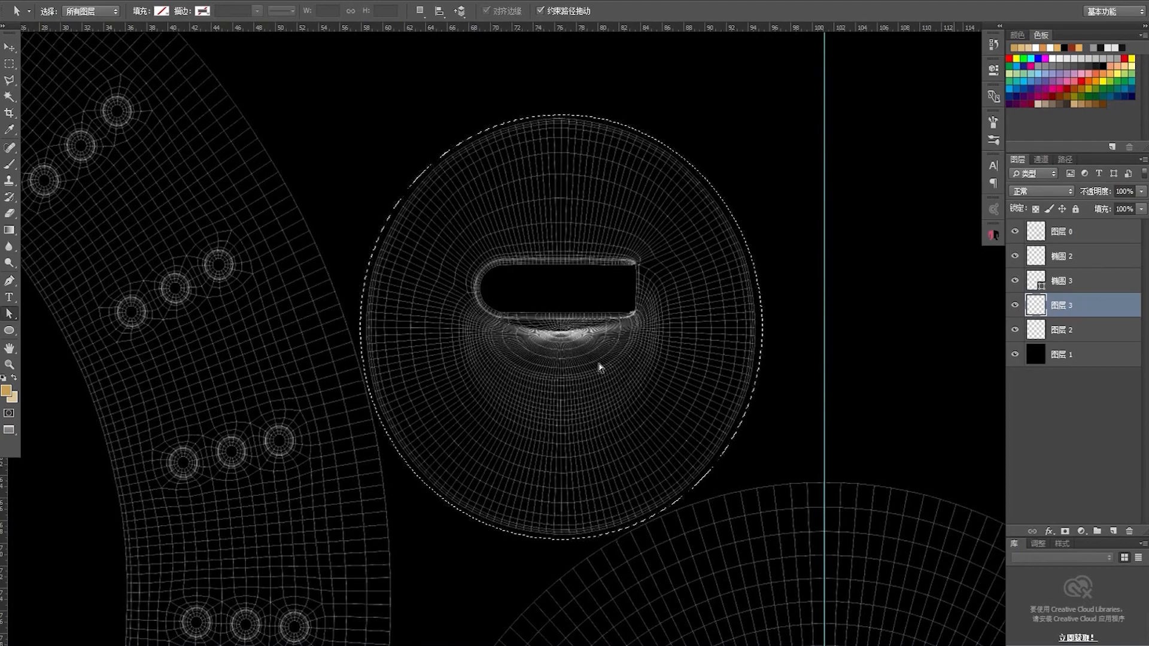
click(1066, 159)
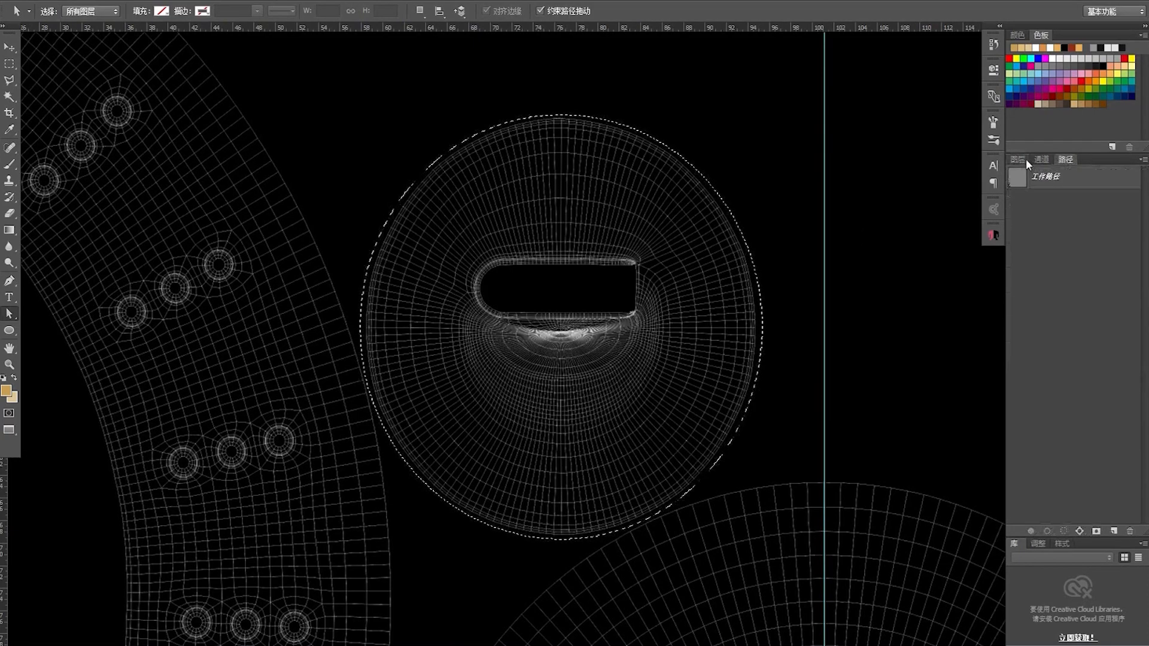
click(1021, 159)
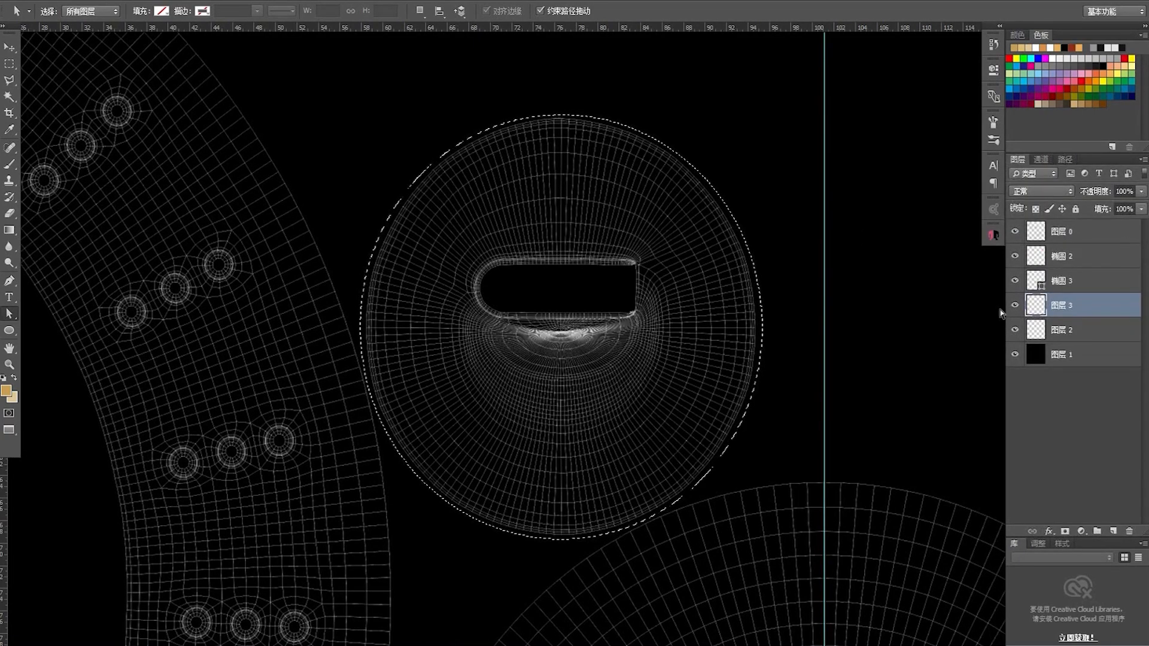
click(1065, 160)
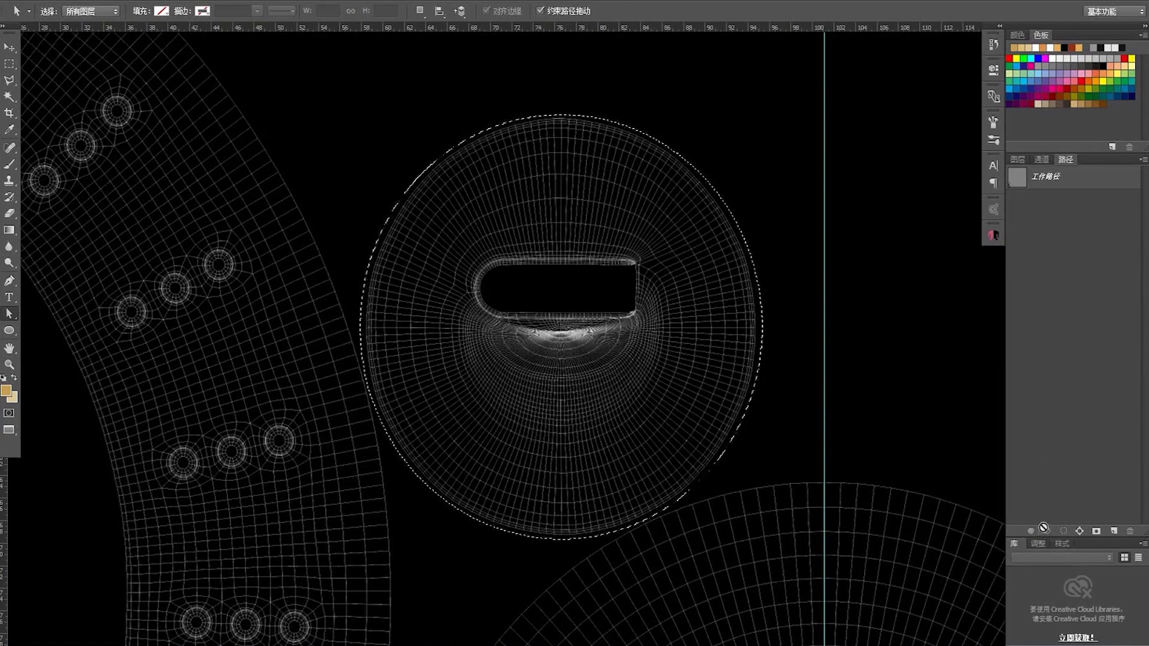
click(1018, 161)
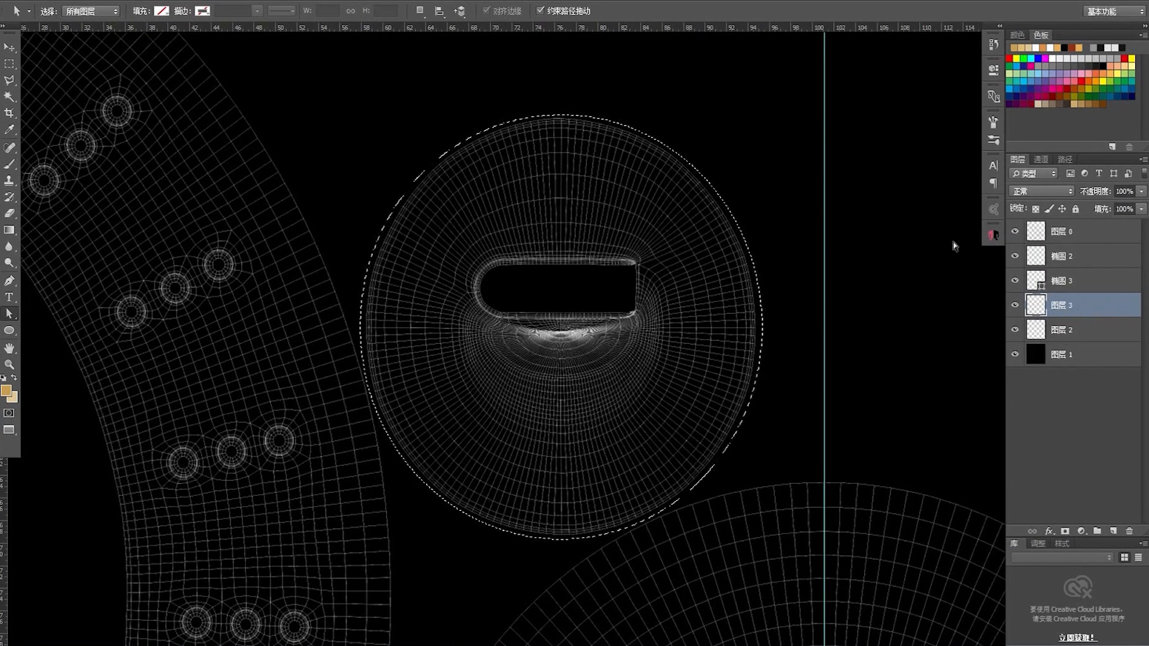
click(1065, 159)
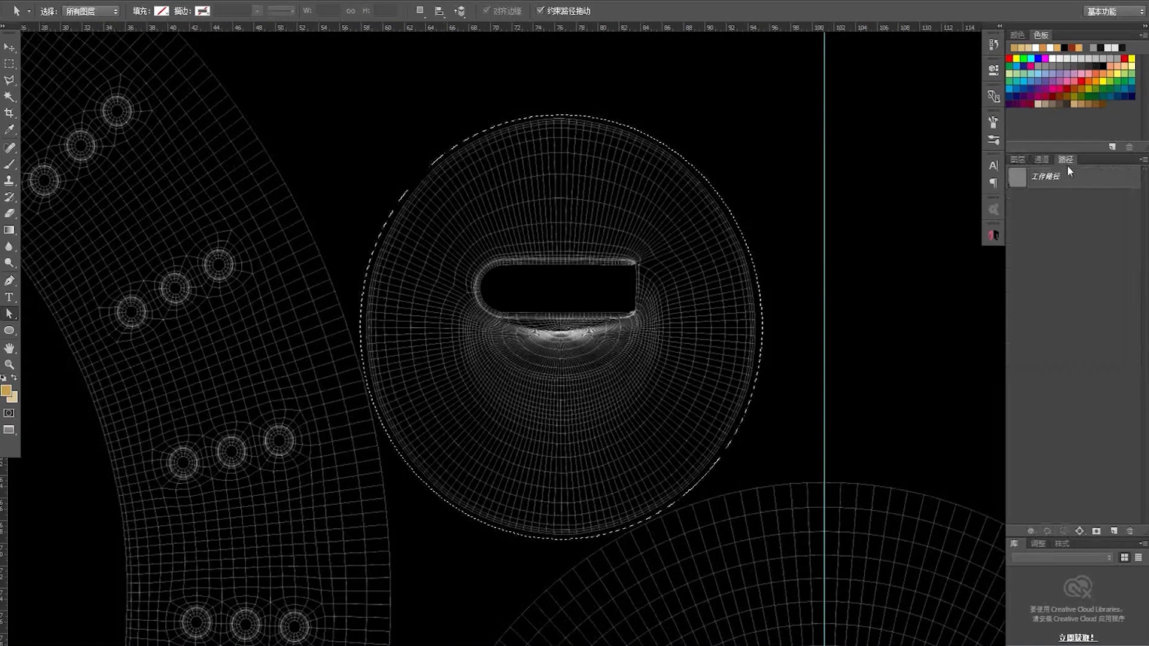
click(1079, 530)
click(1019, 160)
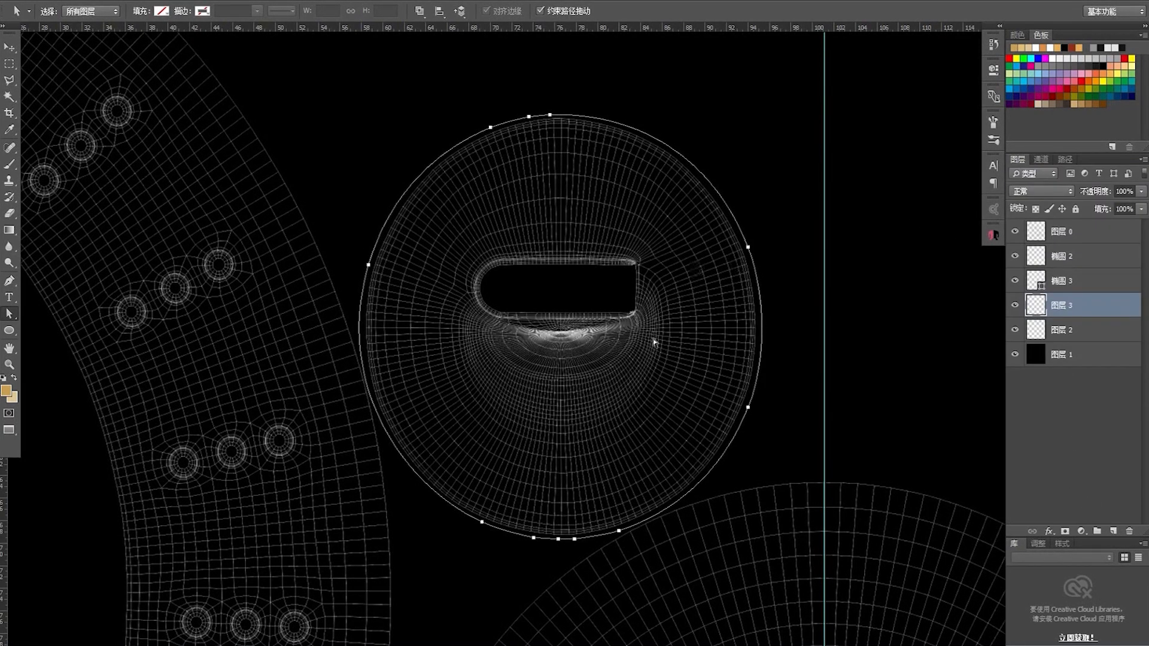
Try to render Fibers on 图层 3 with only the circular work path active
click(233, 0)
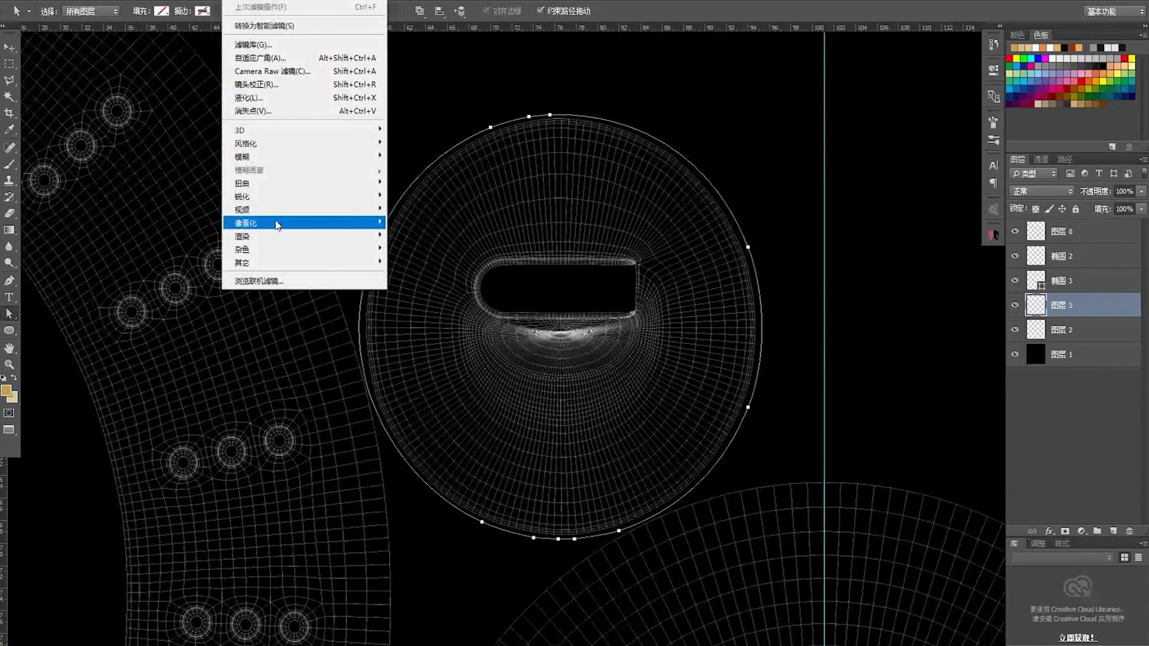
mouse_move(306, 245)
mouse_move(365, 237)
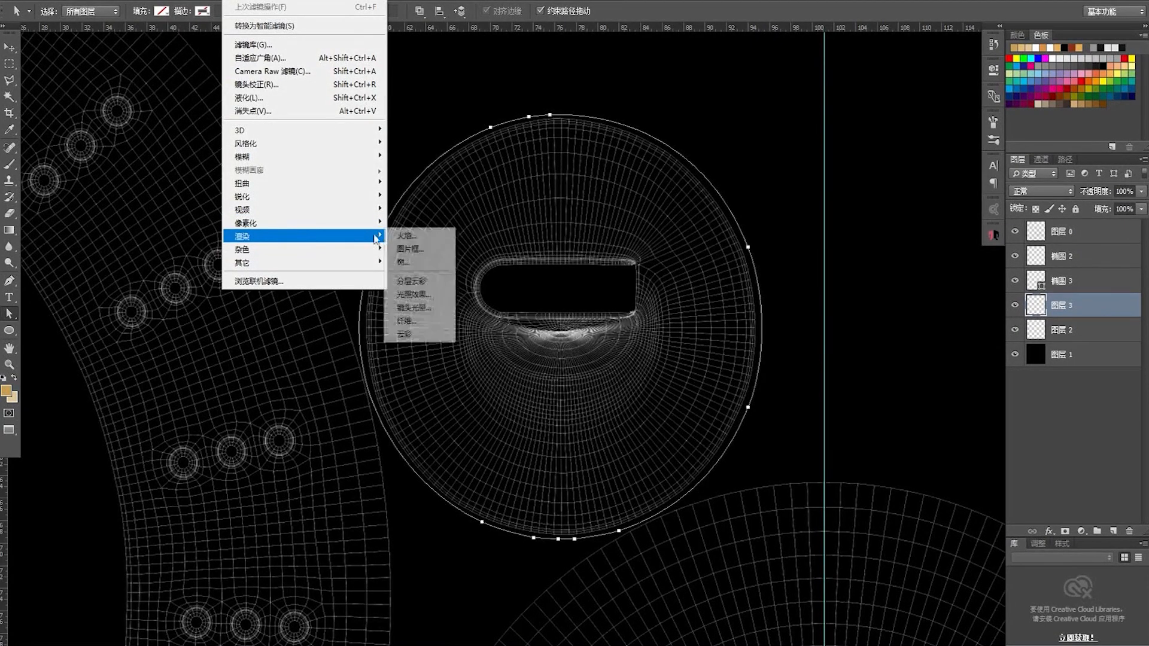
click(413, 321)
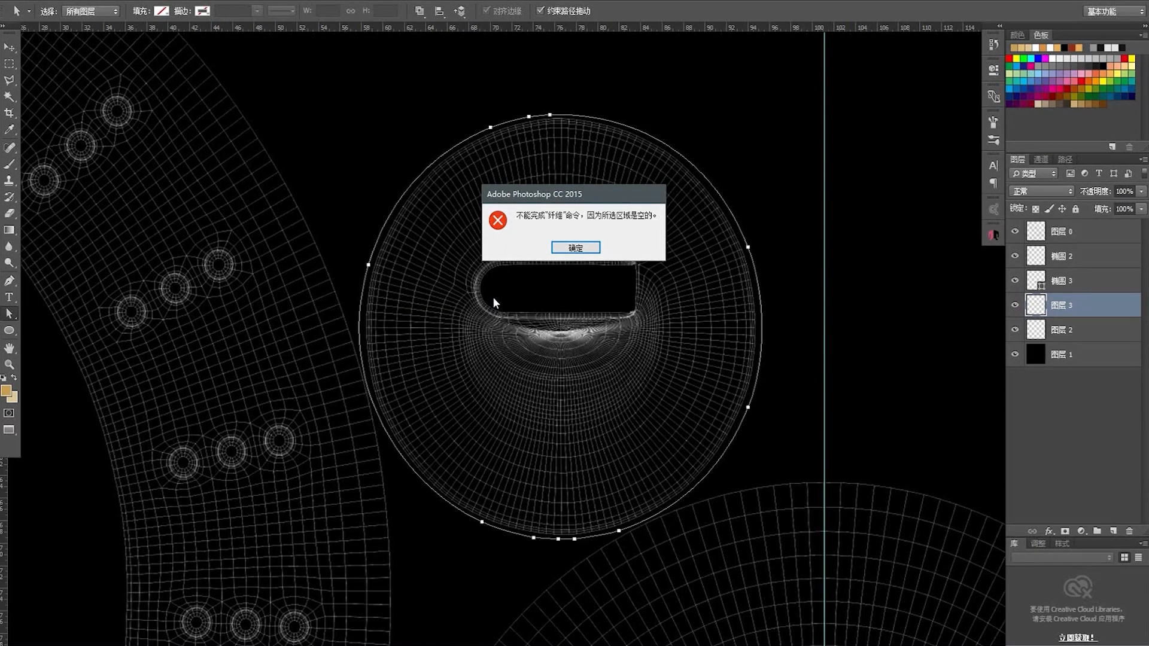
key(Return)
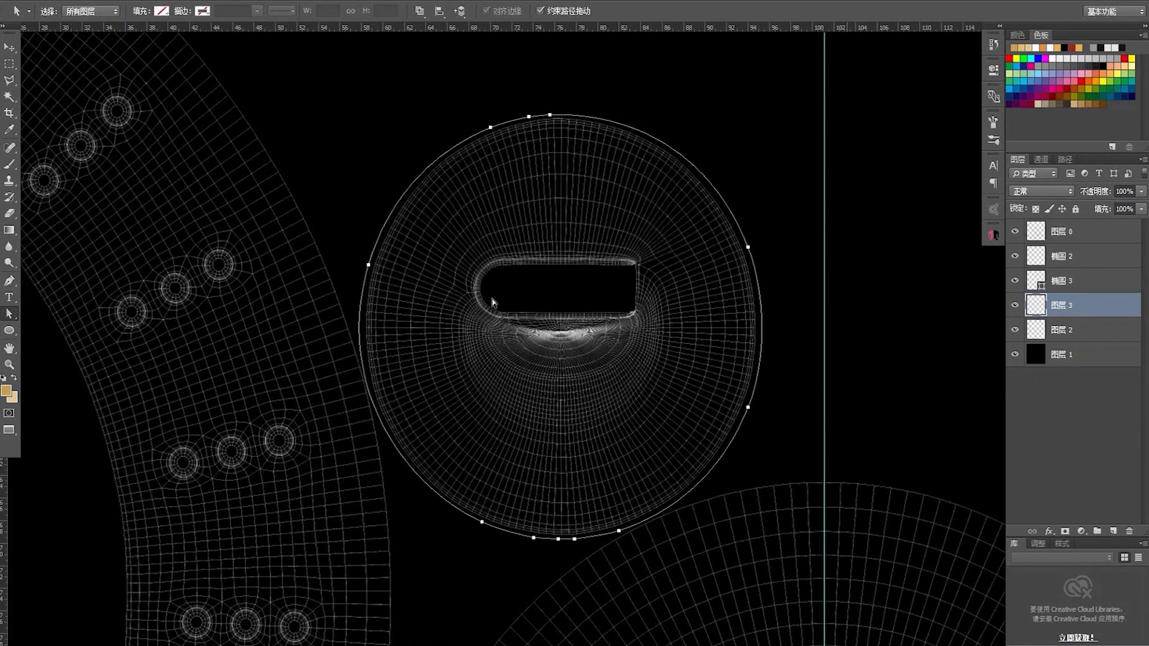
Clear the circular selection and try to render Fibers across the whole of 图层 3
key(ctrl+Return)
key(ctrl+d)
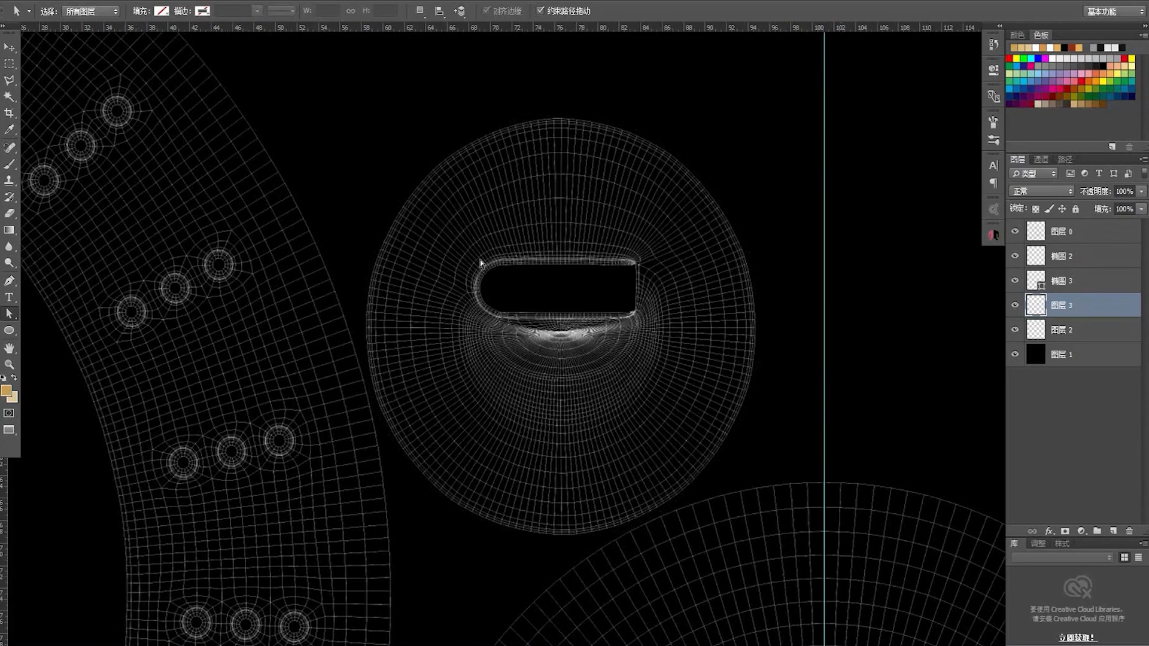
key(alt+t)
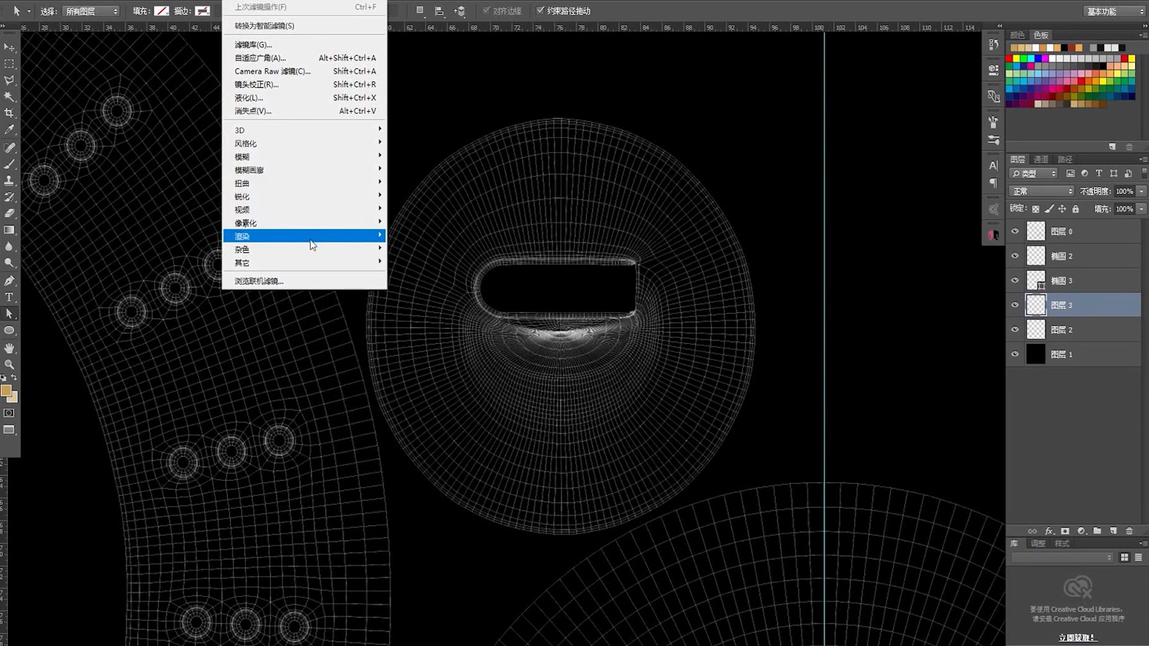
mouse_move(362, 250)
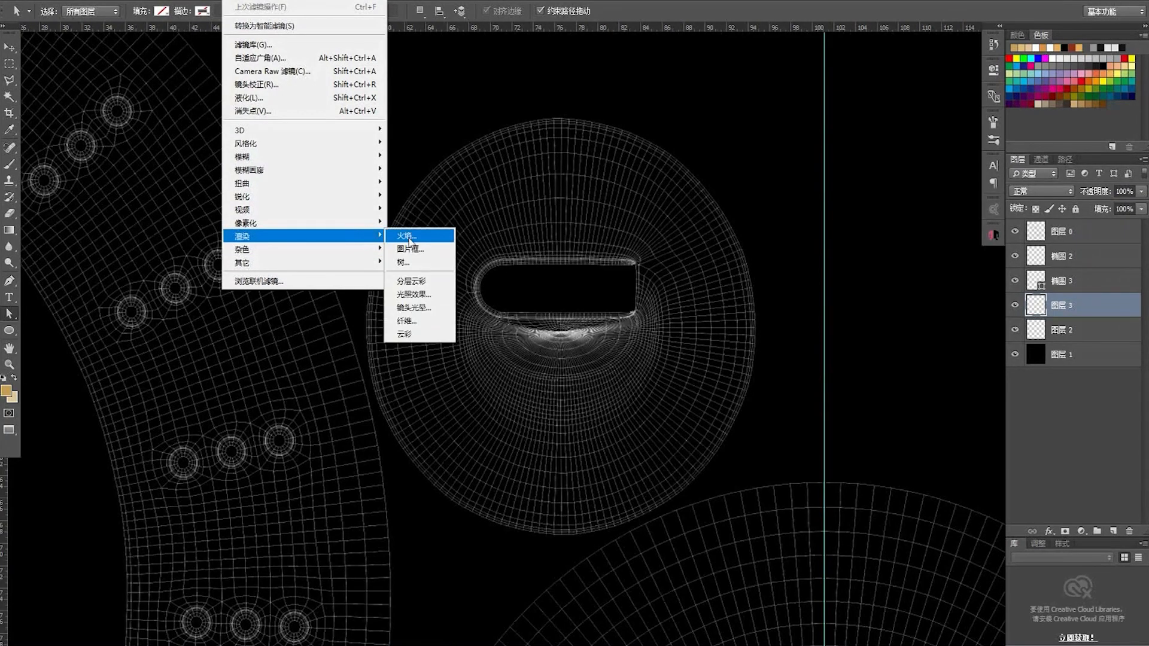
click(419, 321)
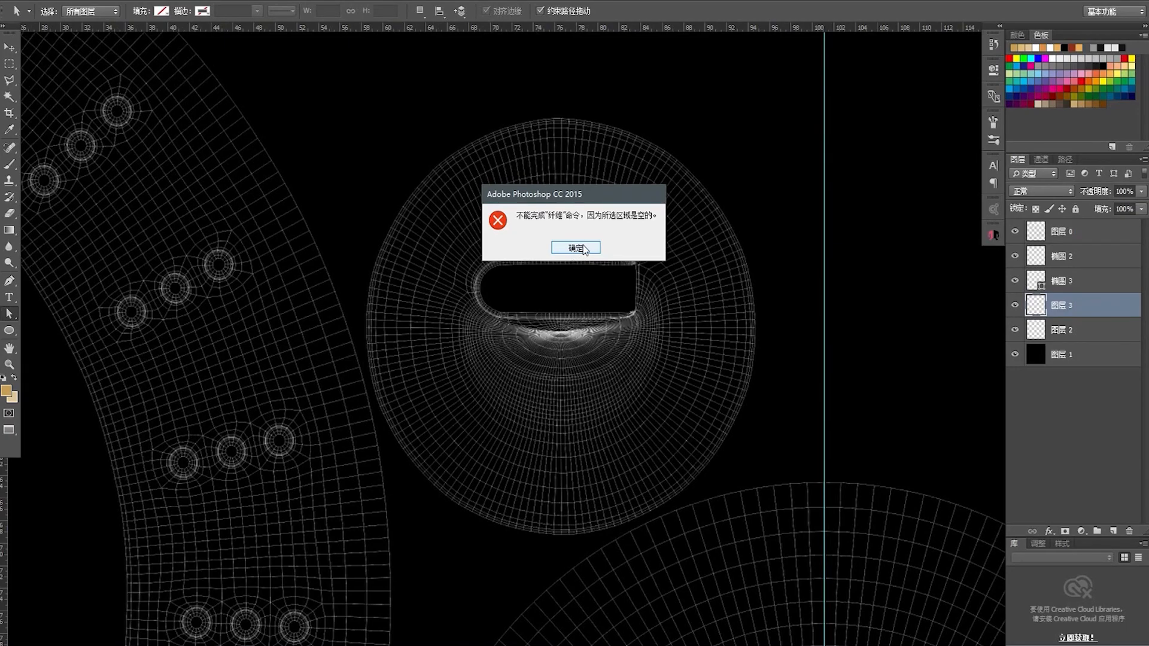
click(575, 247)
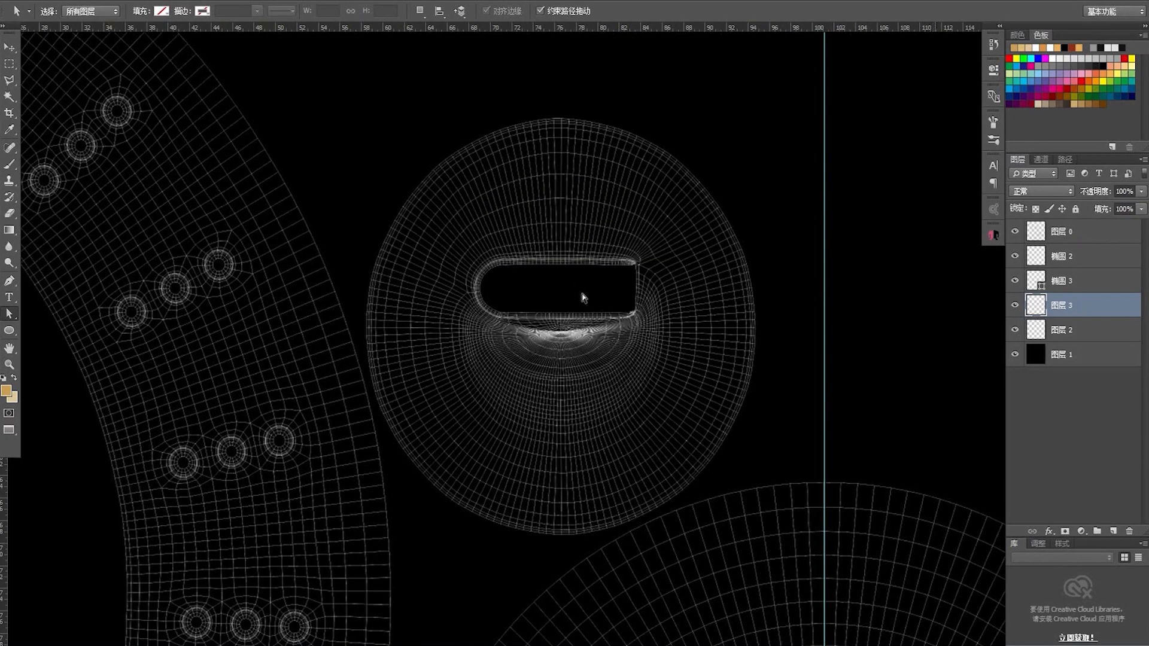
Load the circular path as a selection, fill it with light tan on 图层 3 and render Fibers with variance 17 and strength 20
key(ctrl+Return)
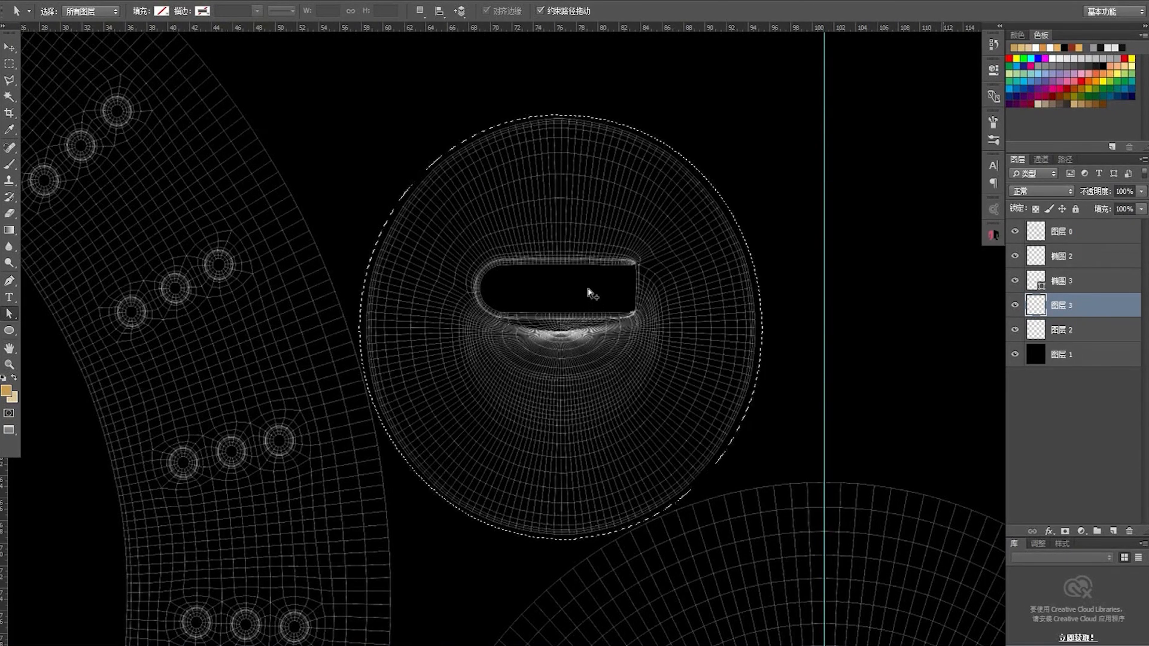
key(alt+Delete)
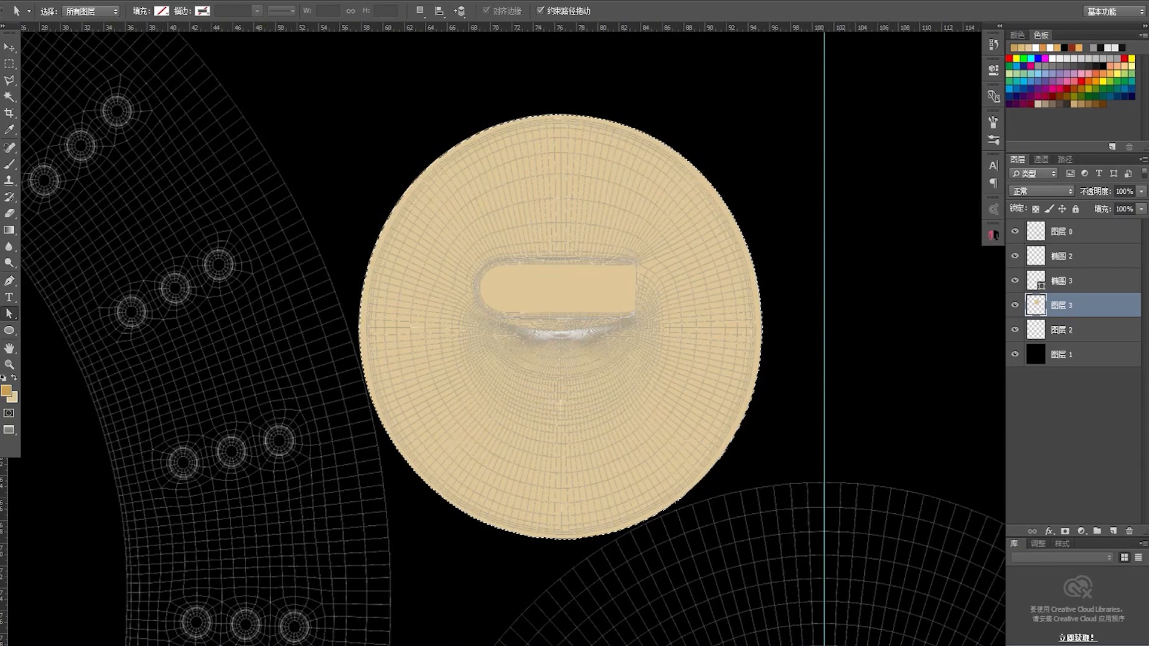
click(240, 1)
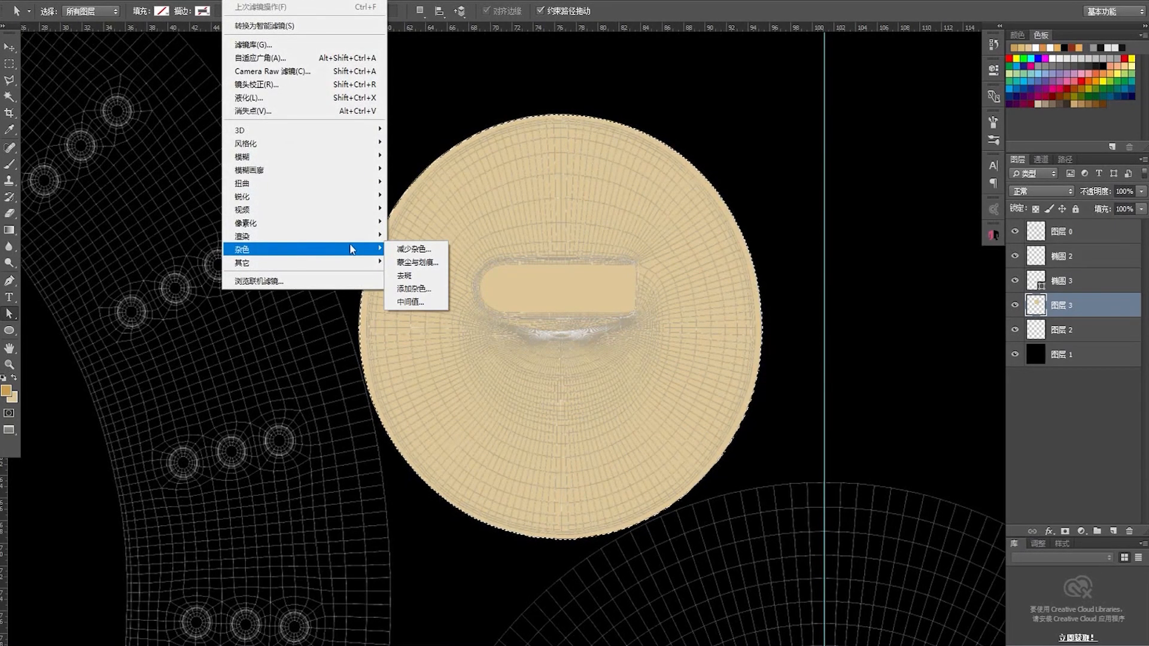
mouse_move(368, 244)
click(413, 322)
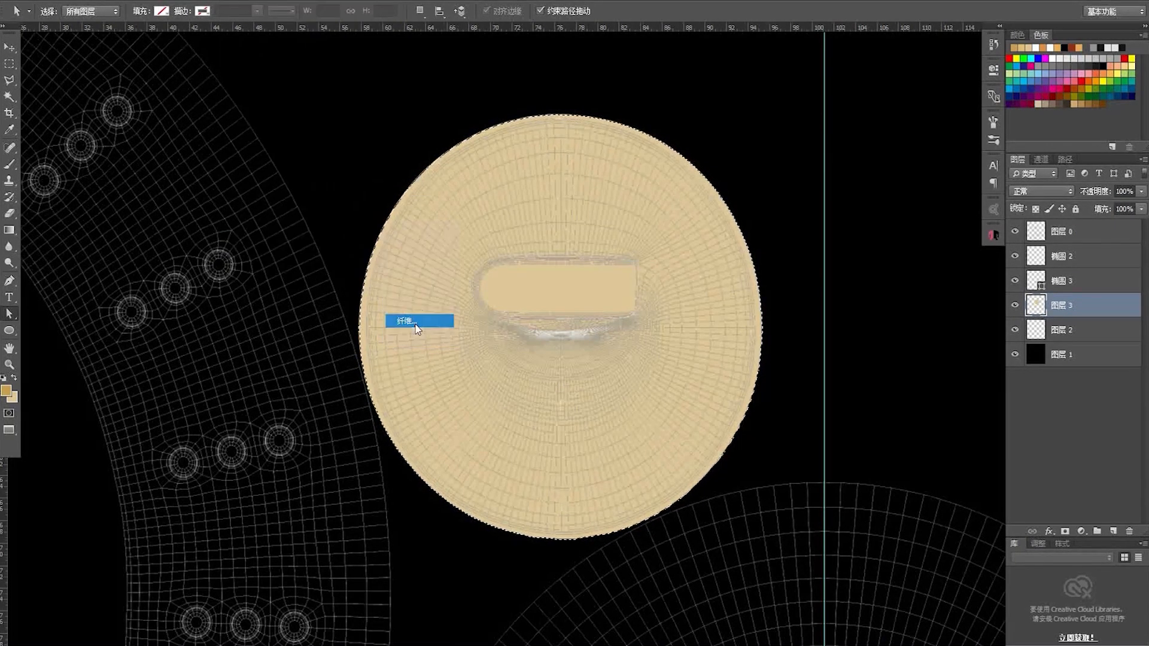
drag(572, 121, 860, 228)
drag(777, 442, 767, 441)
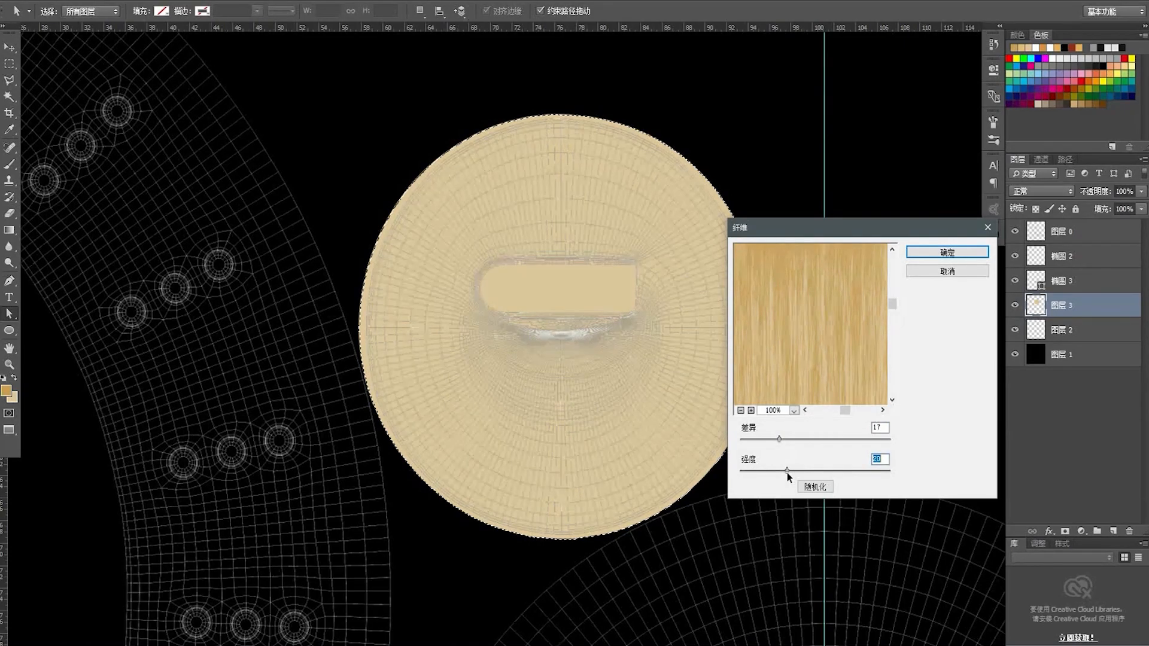
key(Return)
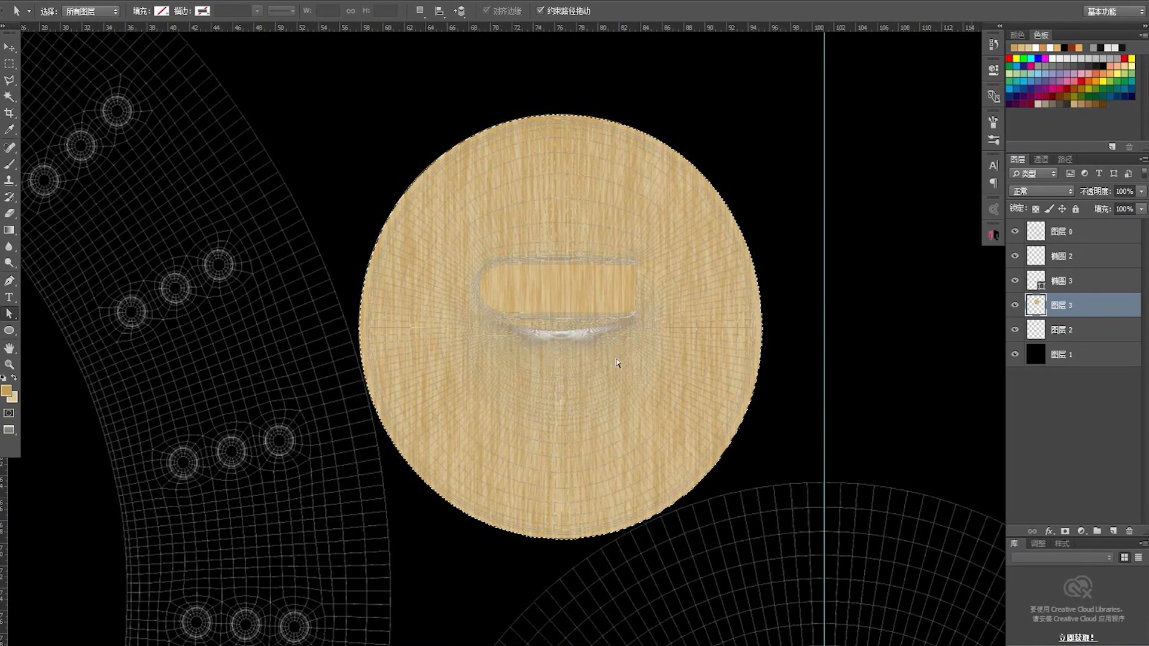
Load the outline of 图层 3 as a selection and add a new layer between 图层 2 and 图层 3
key(ctrl+d)
ctrl+click(1037, 307)
click(1077, 330)
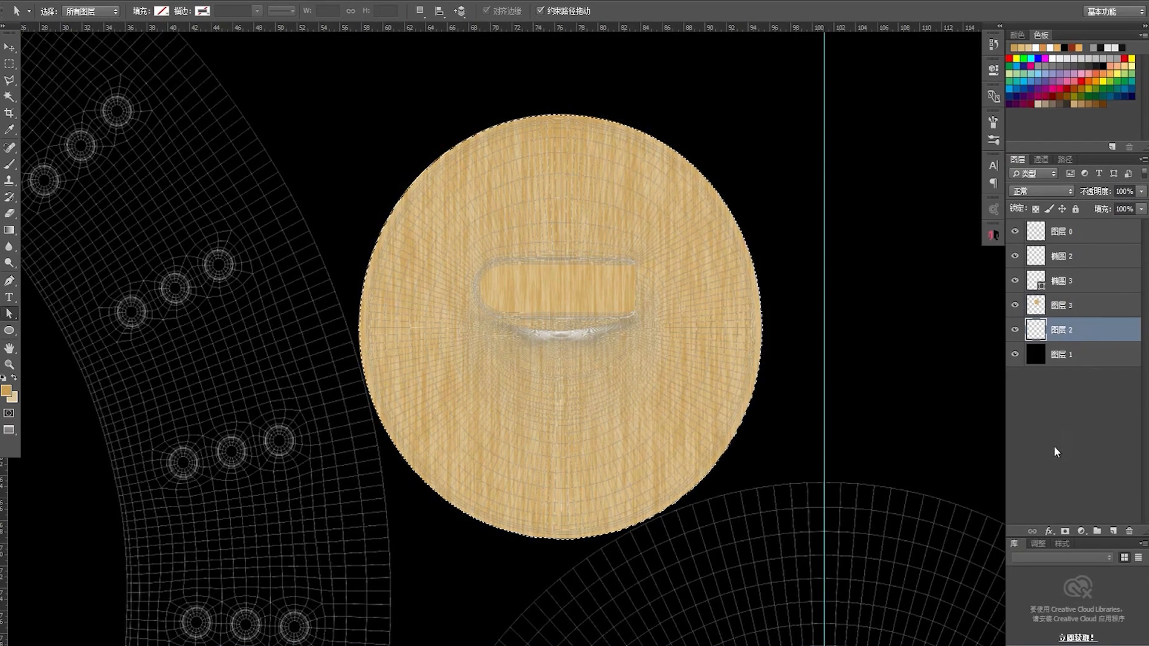
click(1113, 530)
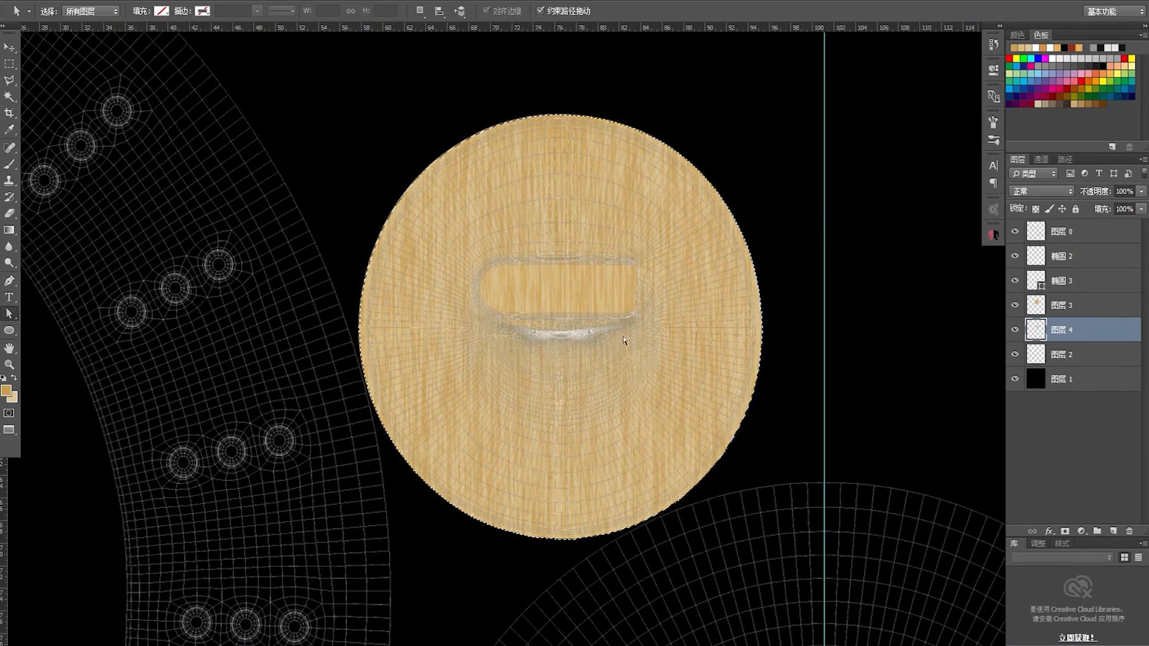
Clear the circular selection and give the Eraser the 24 px splatter tip
key(ctrl+d)
key(e)
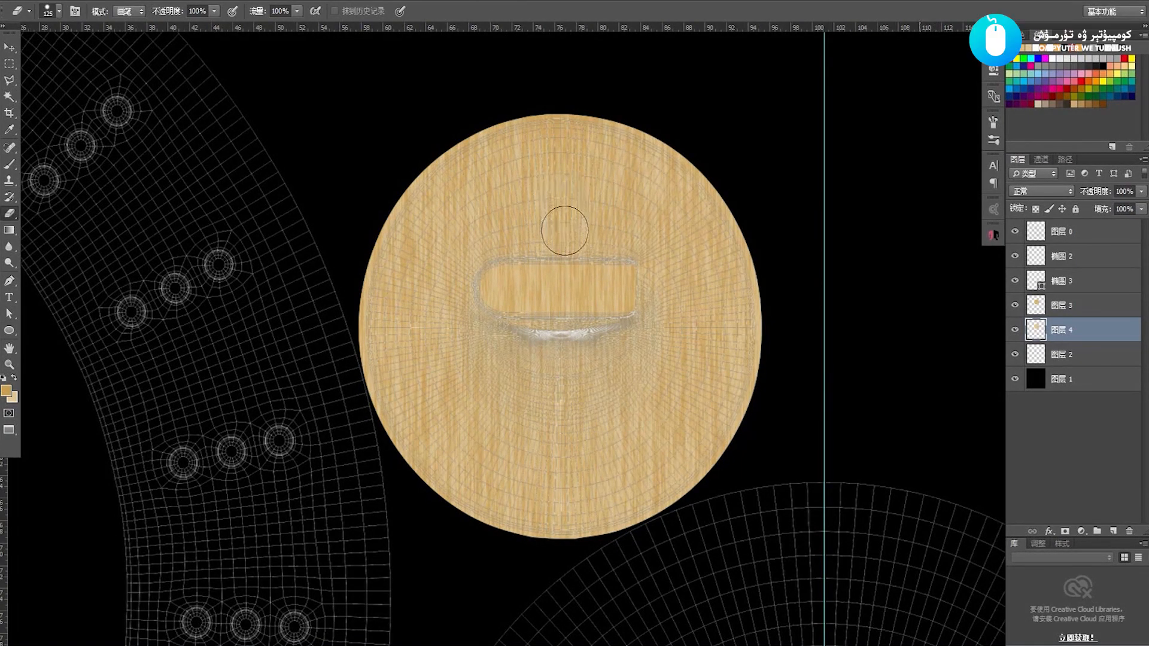
right_click(562, 249)
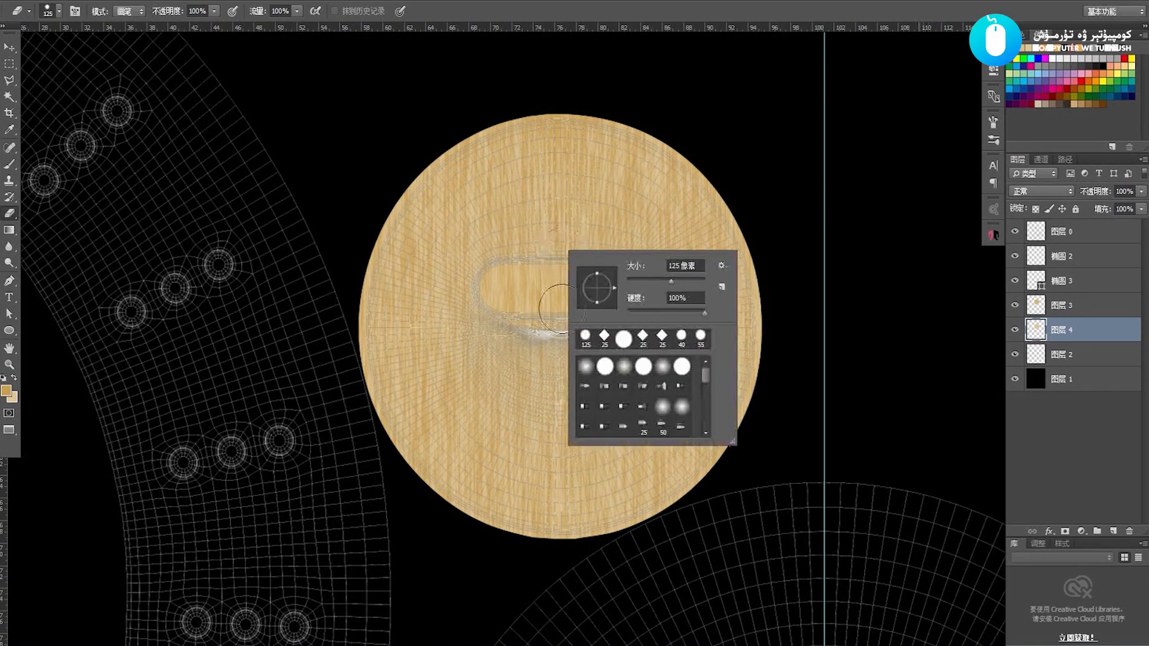
scroll(655, 389, down, 5)
click(681, 375)
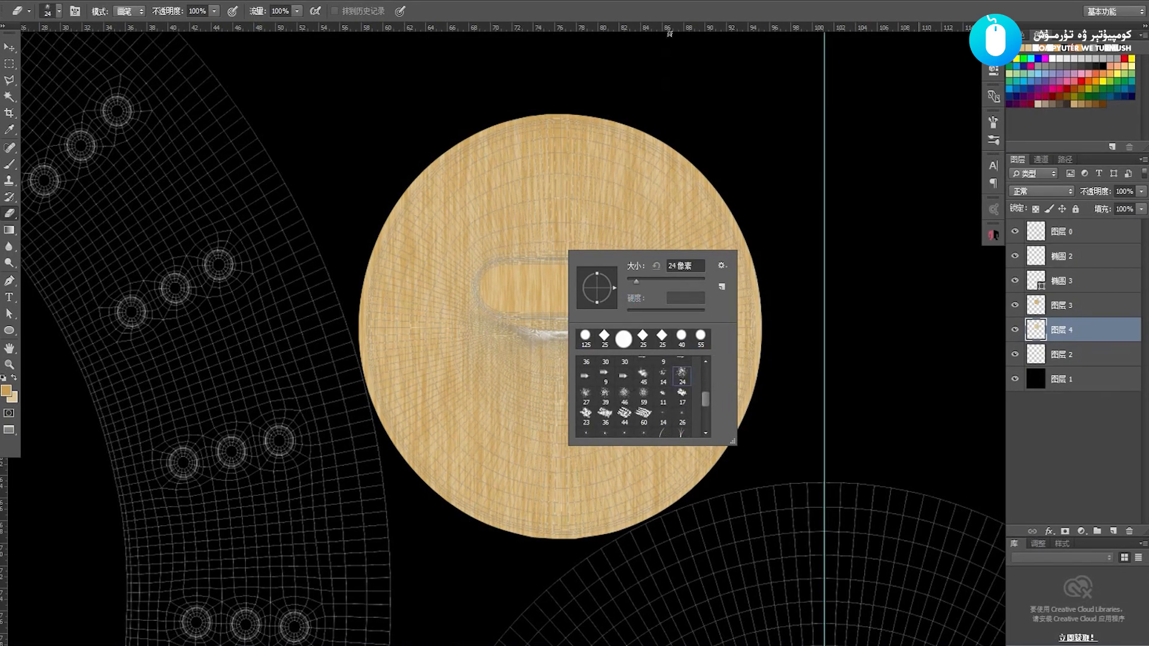
click(678, 12)
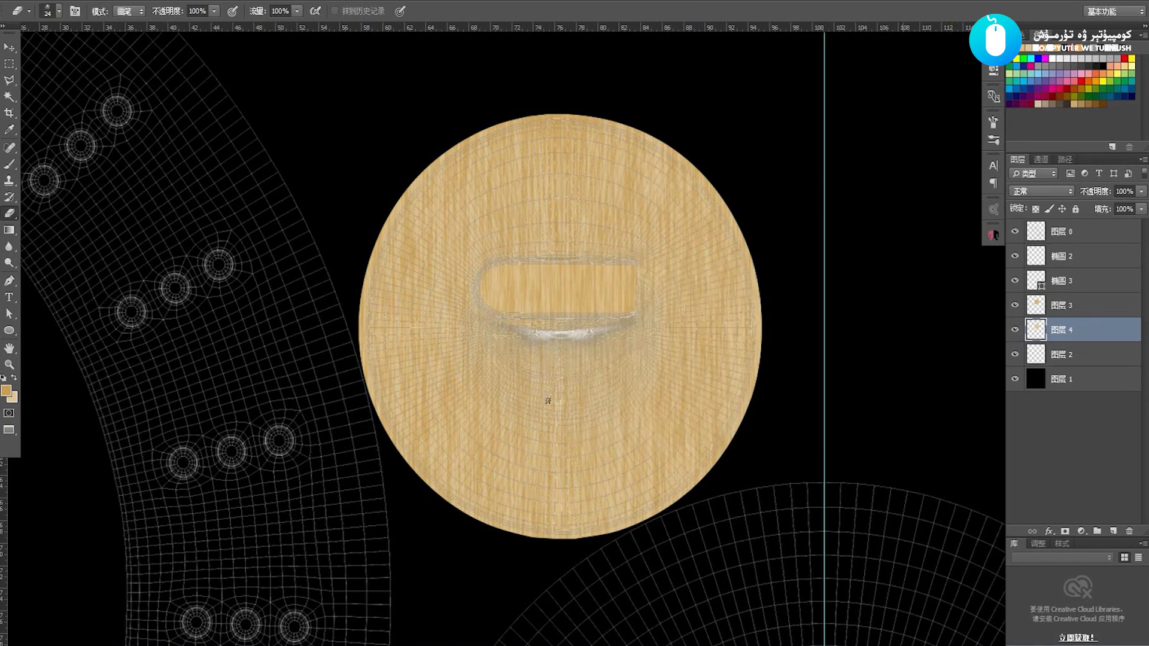
key(b)
key(e)
Enlarge the splatter eraser to 800 px and erase across the wooden circle on 图层 4
key(bracketright)
key(bracketright)
key(bracketright)
key(bracketright)
key(bracketright)
key(bracketright)
key(bracketright)
key(bracketright)
key(bracketright)
key(bracketright)
key(bracketright)
key(bracketright)
key(bracketright)
key(bracketright)
key(bracketright)
key(bracketright)
key(bracketright)
key(bracketright)
key(bracketright)
key(bracketright)
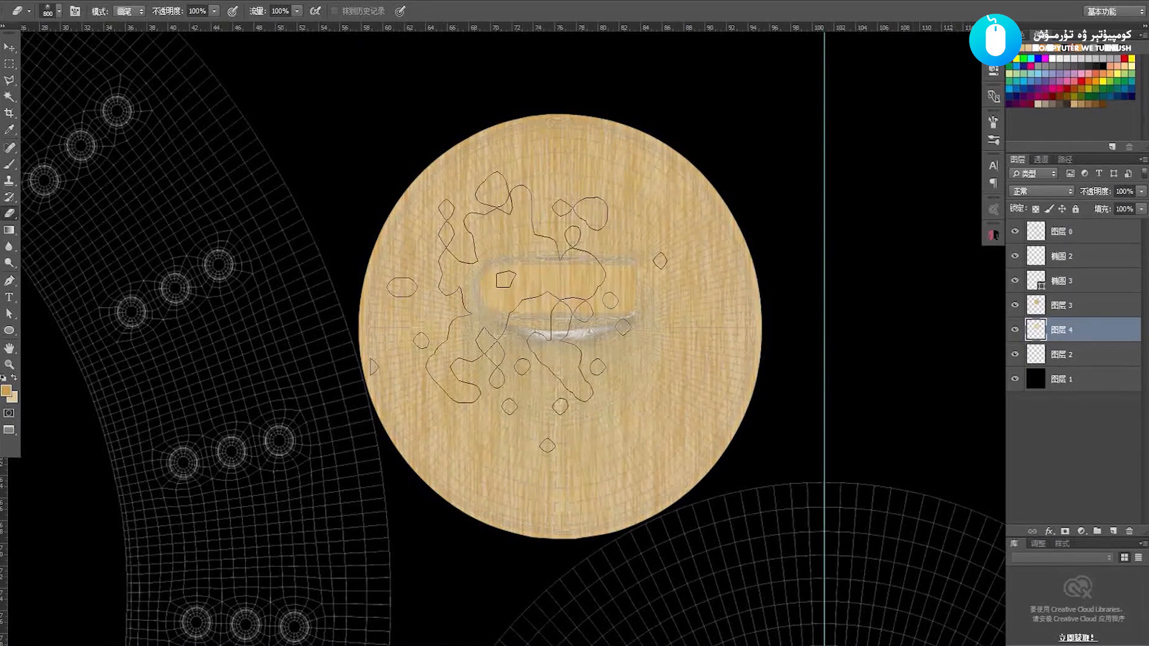
mouse_move(484, 395)
mouse_down()
mouse_move(506, 320)
mouse_move(598, 383)
mouse_move(646, 365)
mouse_move(420, 285)
mouse_up()
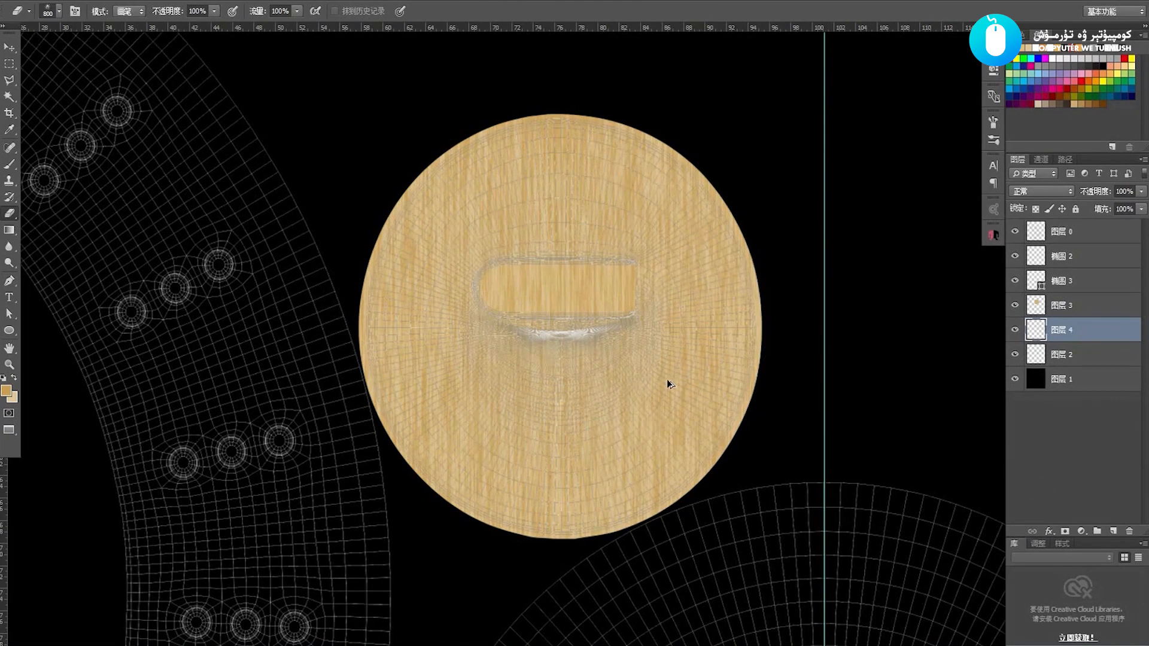
Load the outline of 图层 4 as a selection, then erase on 图层 3 with the 59 px splatter tip
ctrl+click(1035, 330)
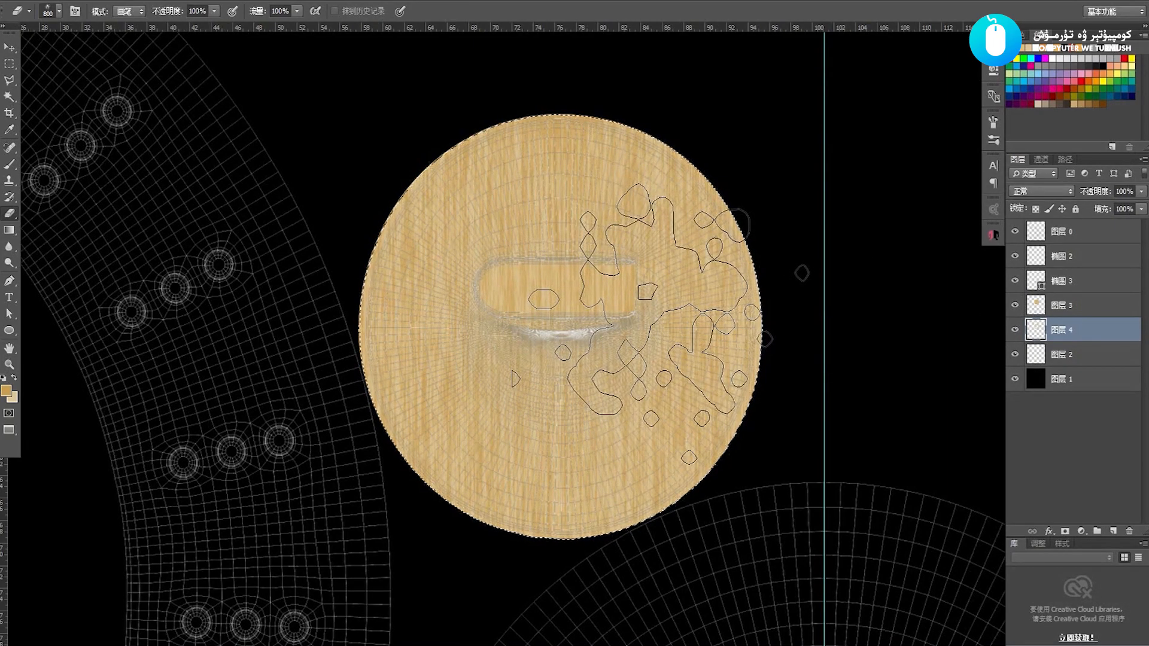
click(1076, 305)
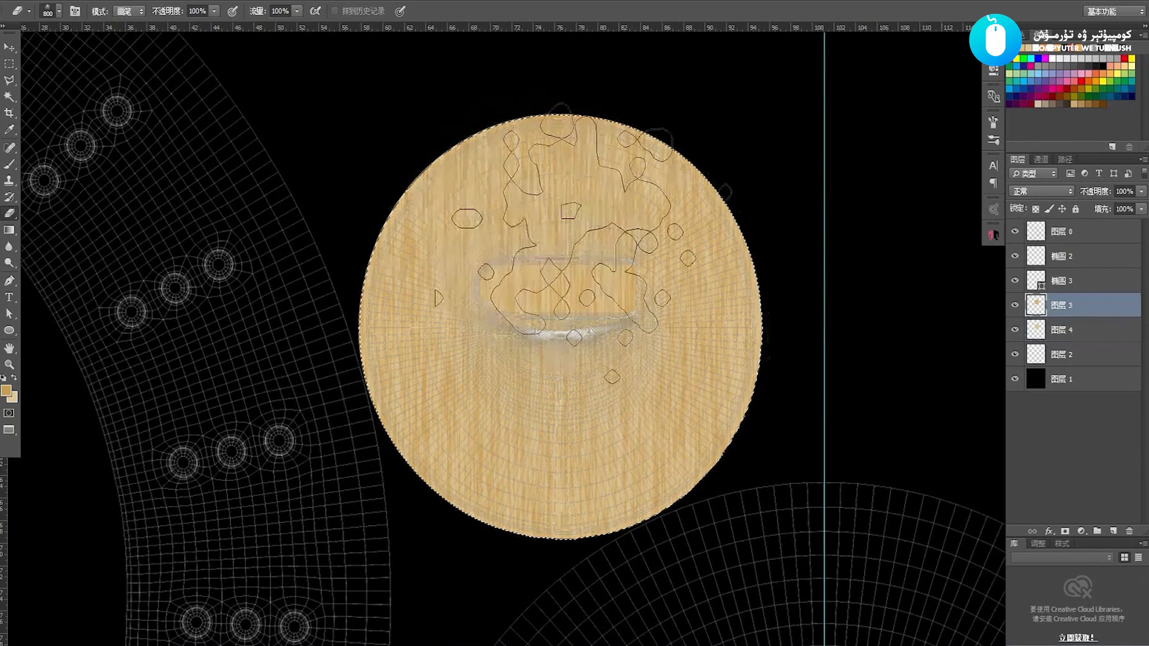
right_click(556, 305)
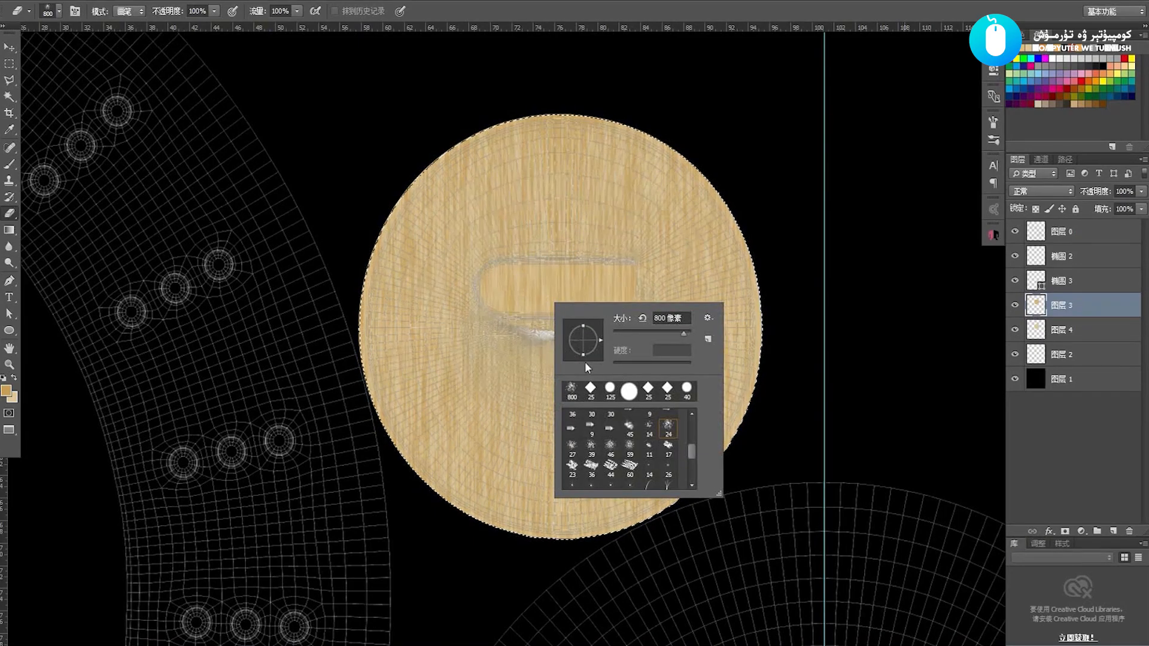
click(629, 446)
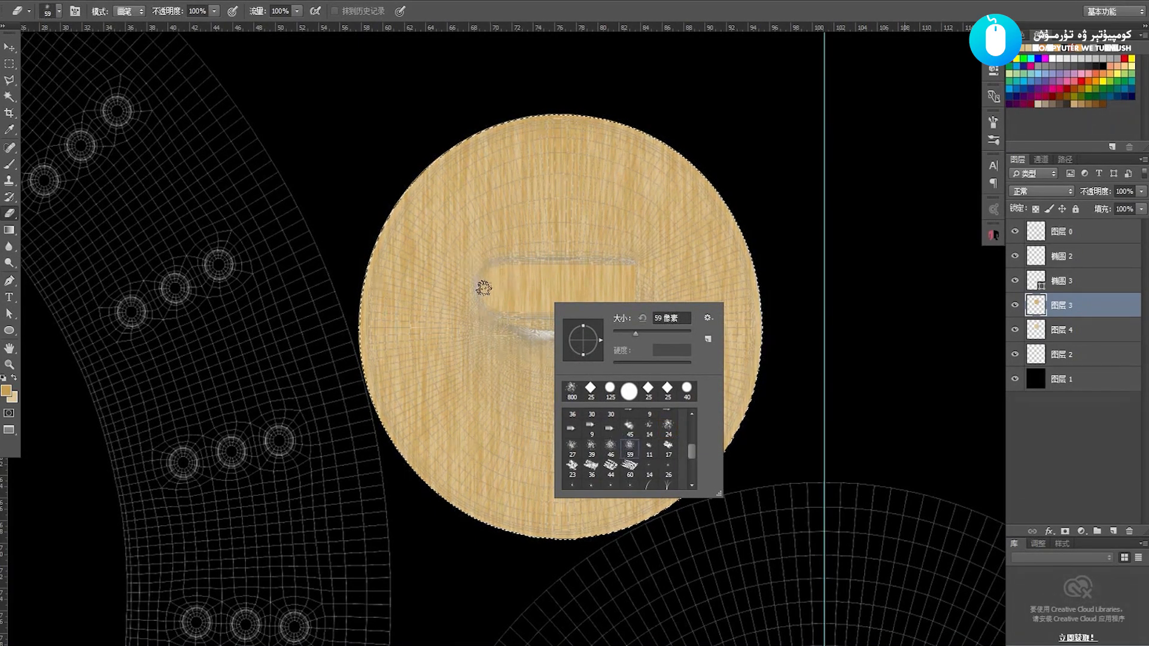
key(Return)
drag(481, 363, 525, 360)
Enlarge the eraser to 600 px and erase part of the wood grain around the slot on 图层 3 at 50% opacity
key(bracketright)
key(bracketright)
key(bracketright)
key(bracketright)
key(bracketright)
key(bracketright)
key(bracketright)
key(bracketright)
key(bracketright)
key(bracketright)
key(bracketright)
key(bracketright)
key(bracketright)
mouse_move(533, 251)
mouse_down()
mouse_move(654, 371)
mouse_move(474, 282)
mouse_move(466, 263)
mouse_move(538, 397)
mouse_move(540, 366)
mouse_up()
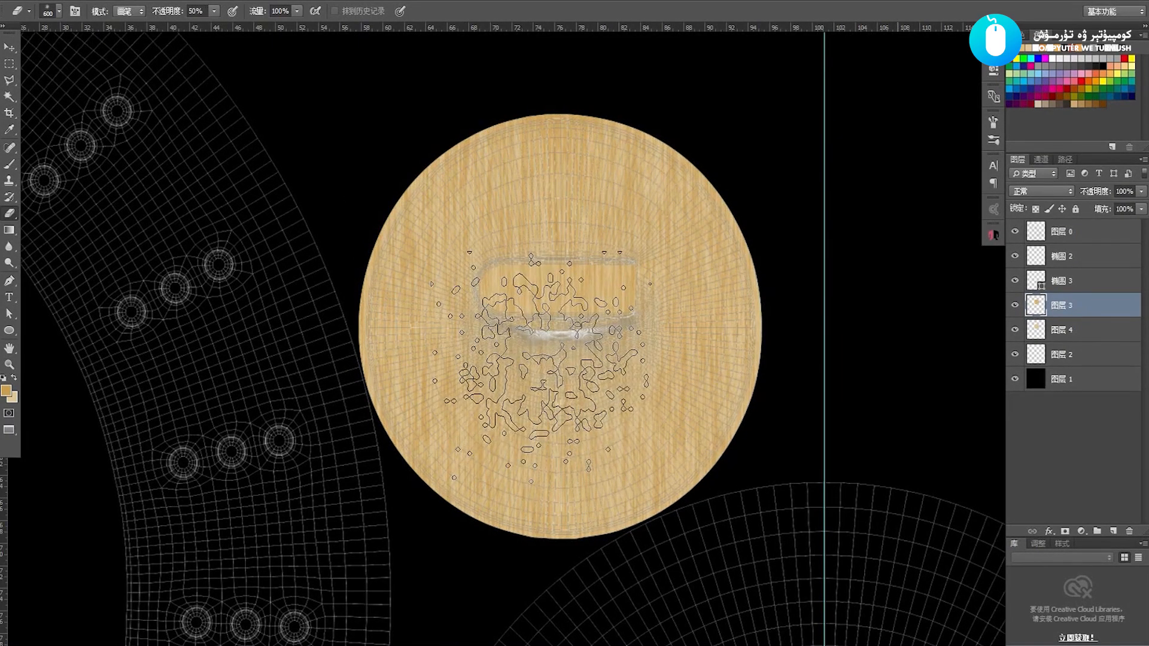
Set the layer opacity of 图层 3 to 70%
key(v)
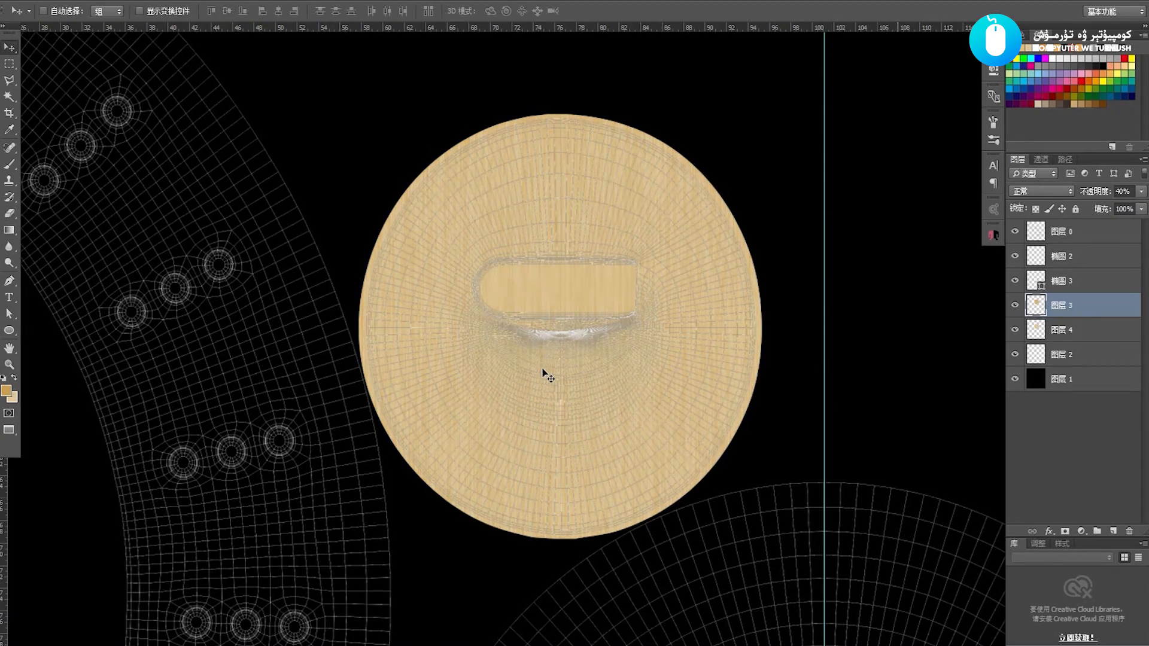
key(7)
key(ctrl)
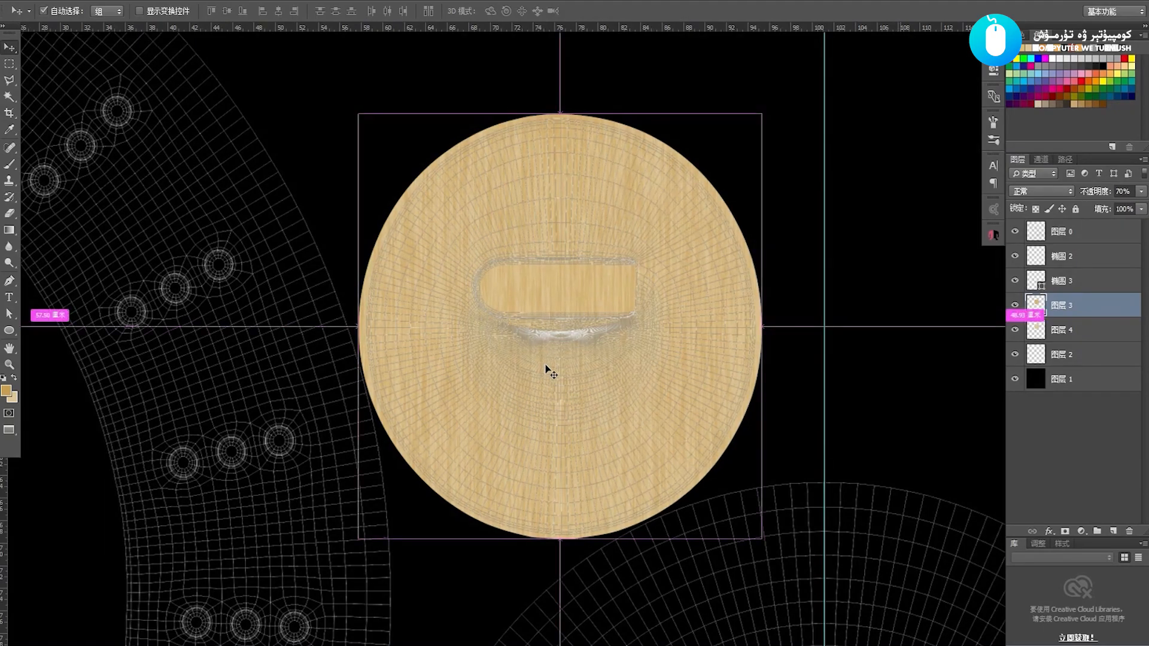
Strengthen the grain contrast of 图层 3 with Levels, using input values 82, 2.28 and 210
key(ctrl+l)
drag(534, 527, 570, 527)
drag(686, 527, 602, 529)
click(583, 527)
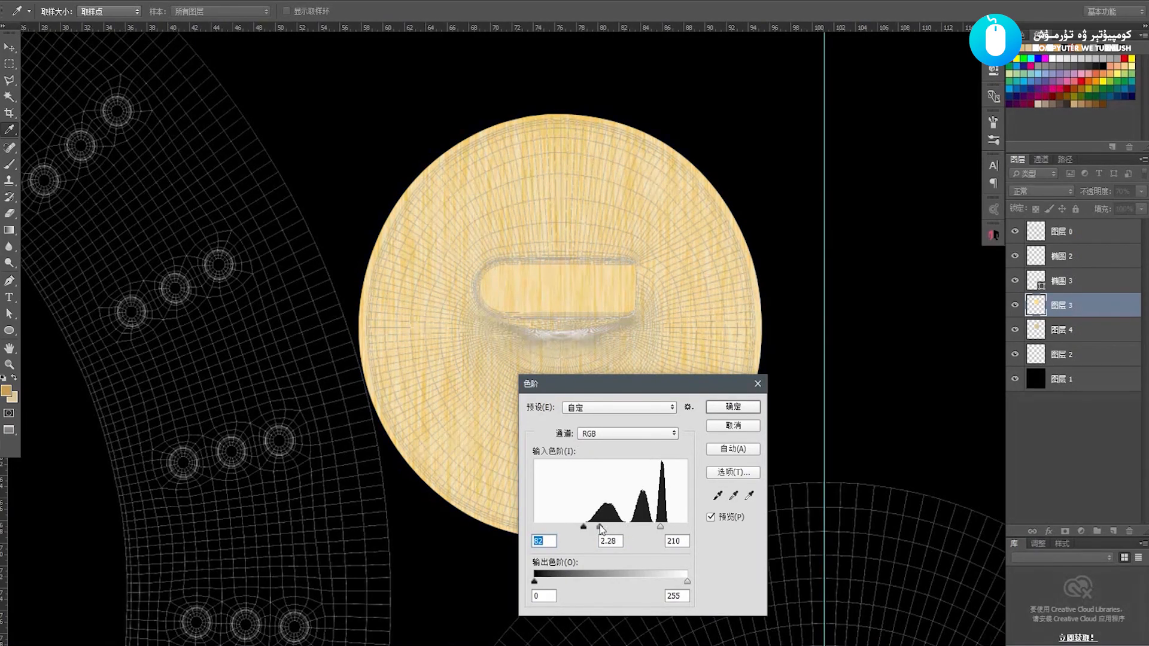
key(Return)
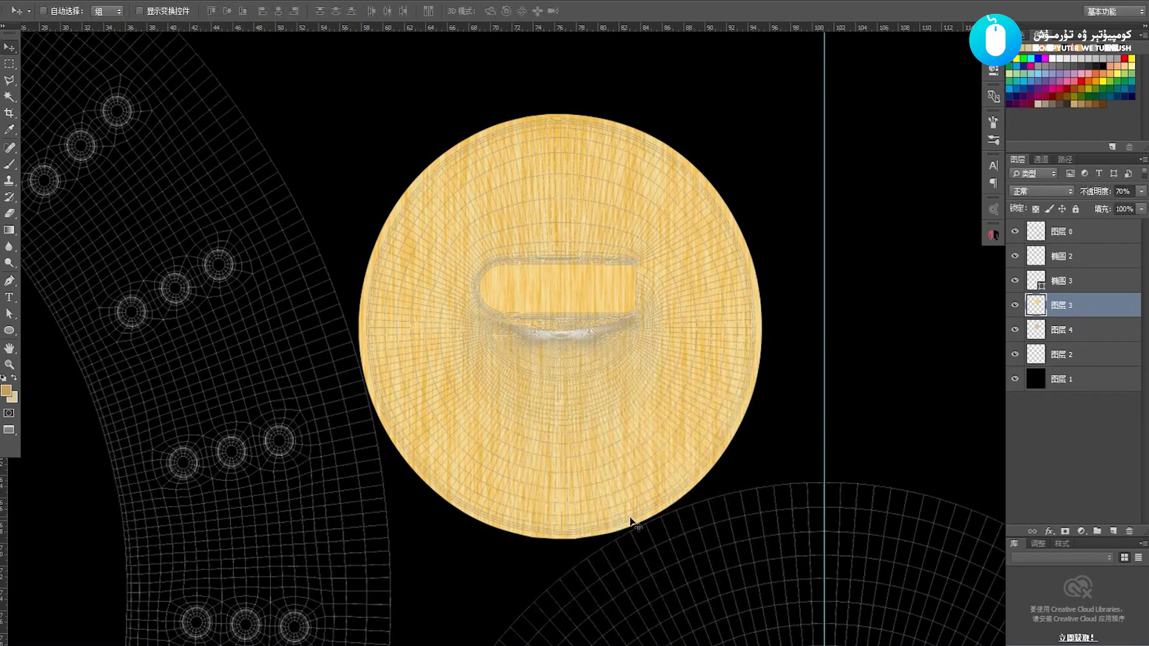
Shift the midtones of 图层 3 to a warmer orange with Color Balance
key(ctrl+b)
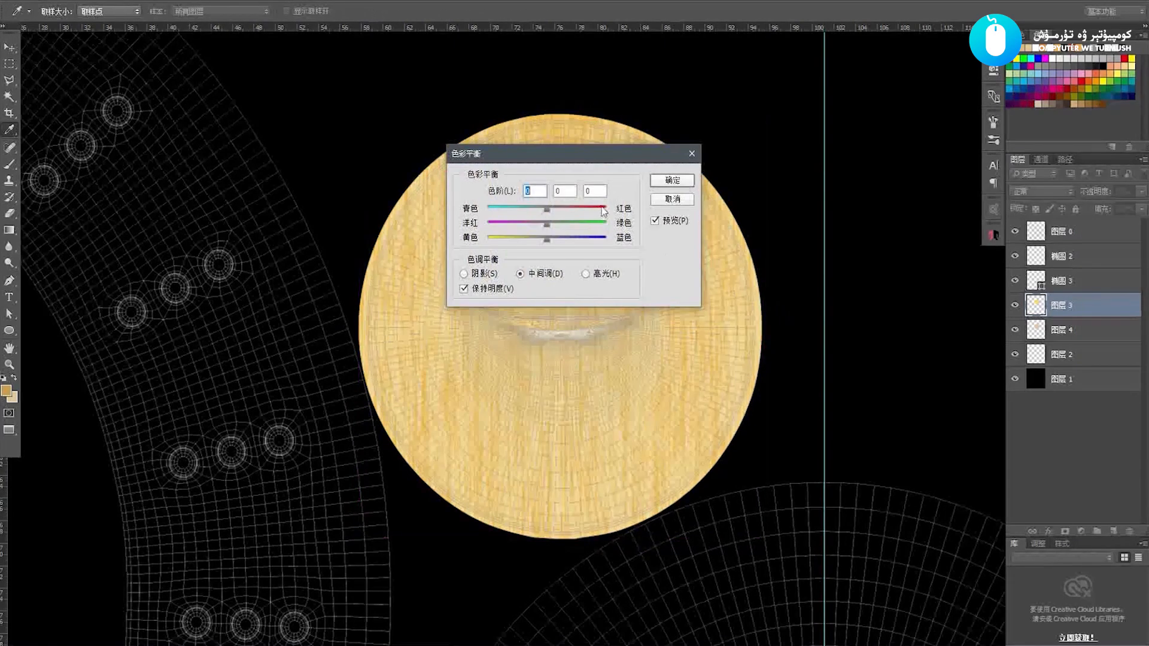
drag(566, 162, 266, 309)
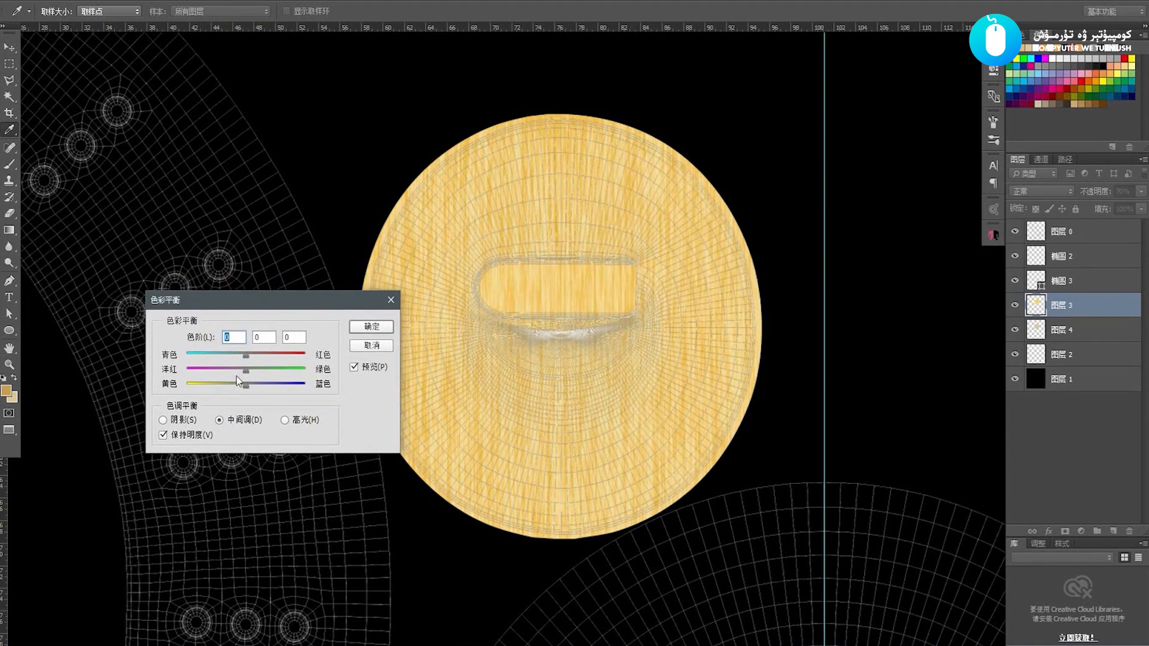
drag(247, 355, 215, 372)
key(Tab)
key(Return)
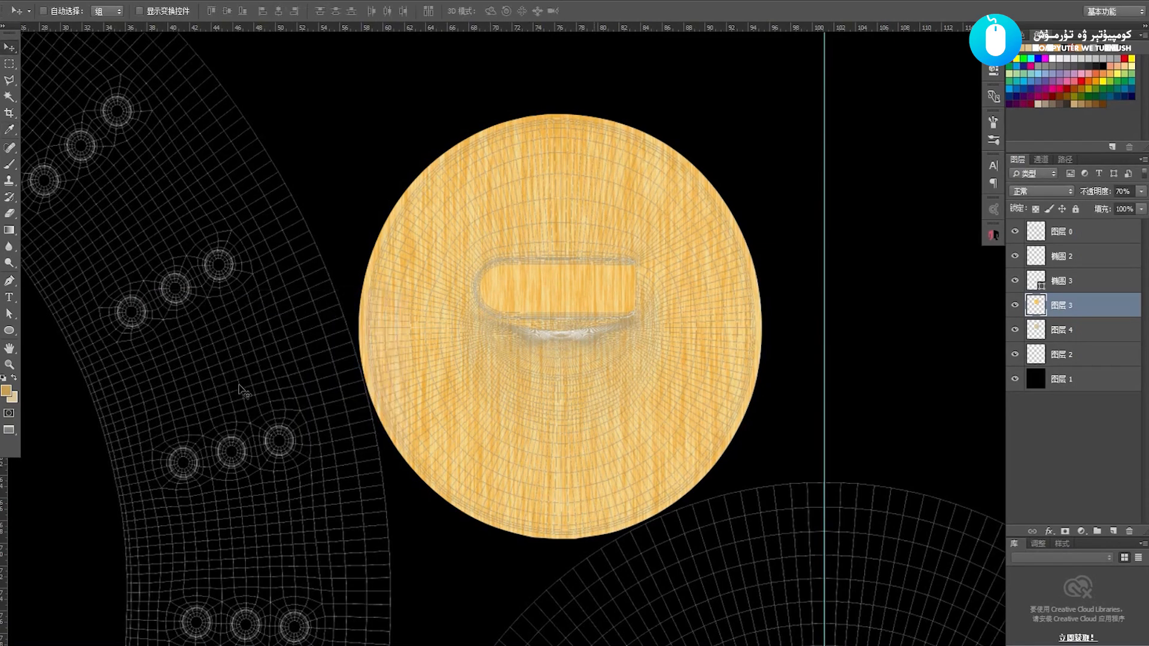
Reduce the saturation of 图层 3 to -53 with Hue/Saturation
key(ctrl+u)
drag(801, 312, 771, 308)
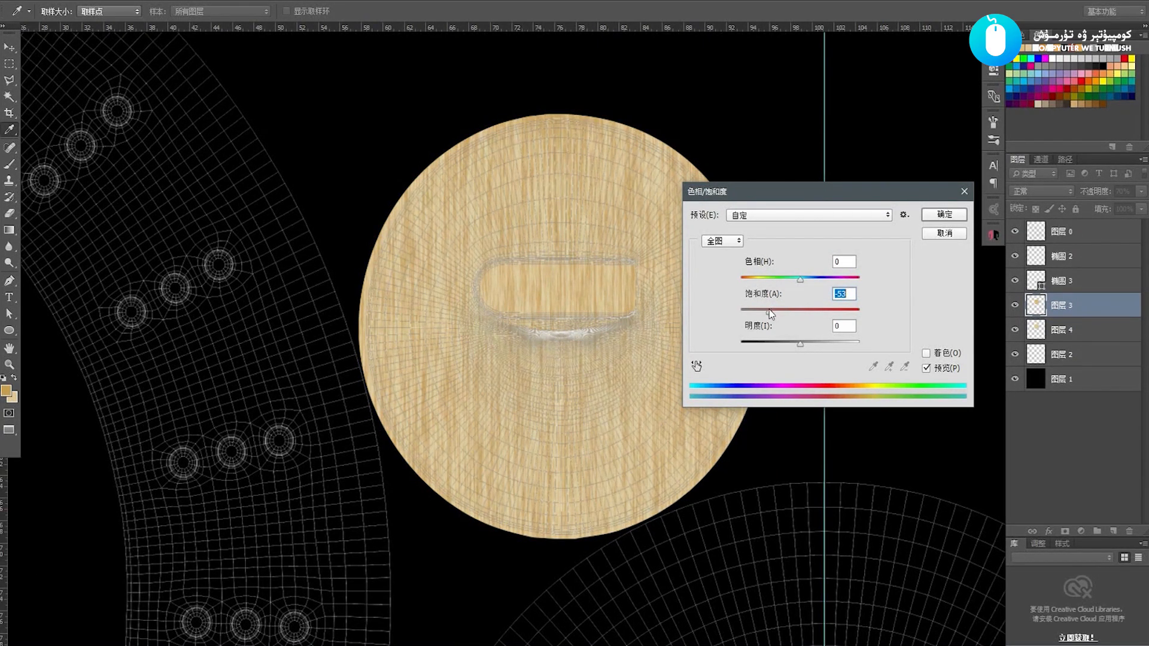
key(Return)
drag(617, 419, 529, 350)
key(z)
drag(575, 335, 561, 295)
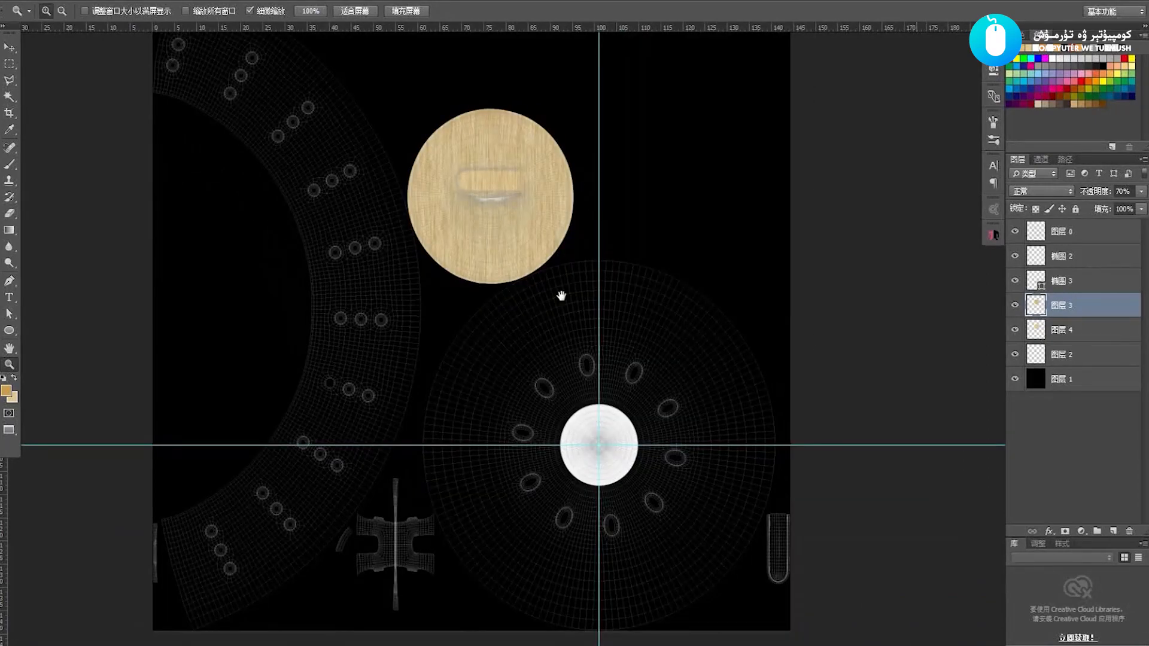
drag(607, 387, 679, 448)
drag(606, 304, 647, 400)
drag(608, 364, 634, 390)
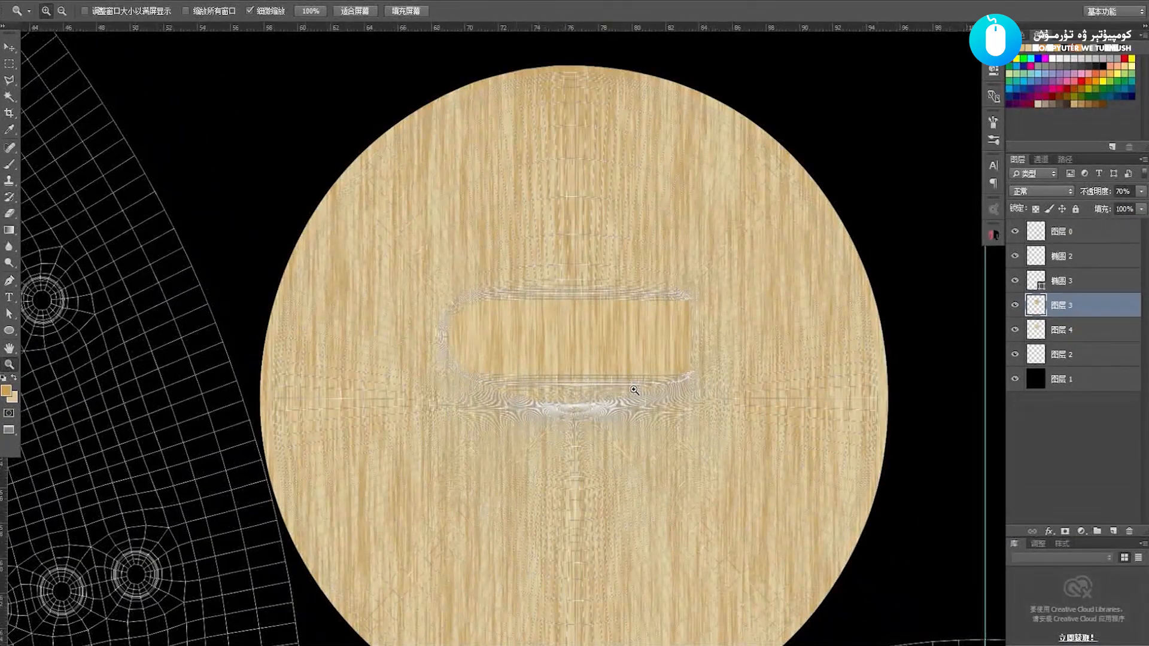
key(m)
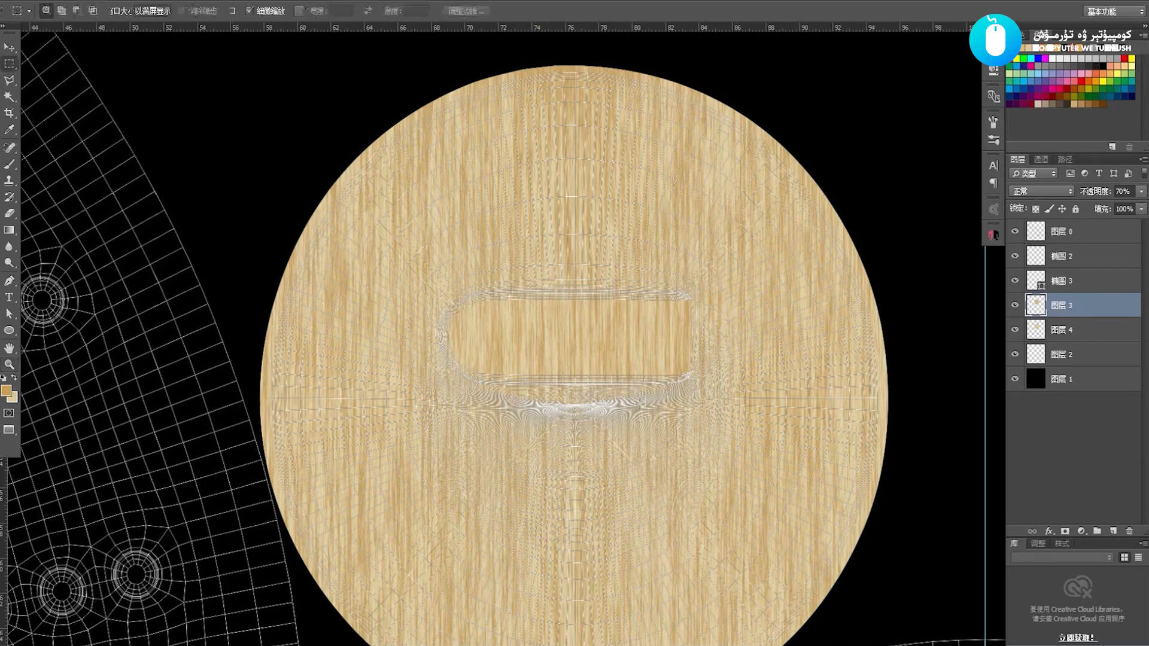
drag(727, 270, 406, 412)
key(ctrl+d)
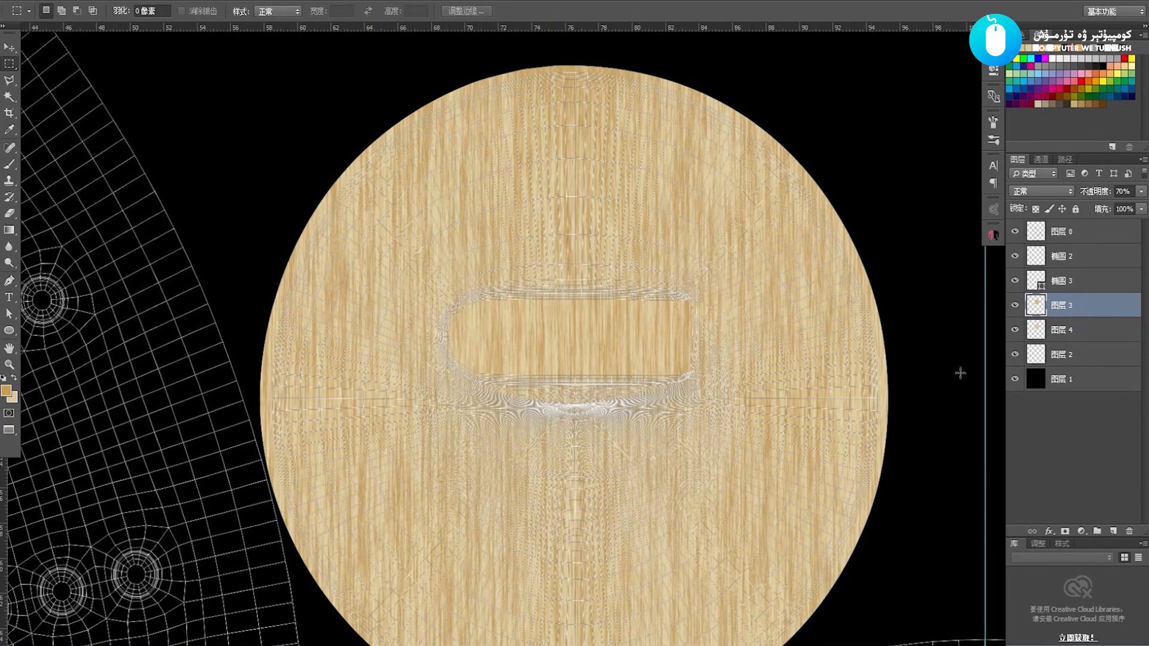
Check 图层 4 by switching its visibility off and on, then merge it with 图层 3
click(1015, 330)
click(1015, 330)
shift+click(1090, 334)
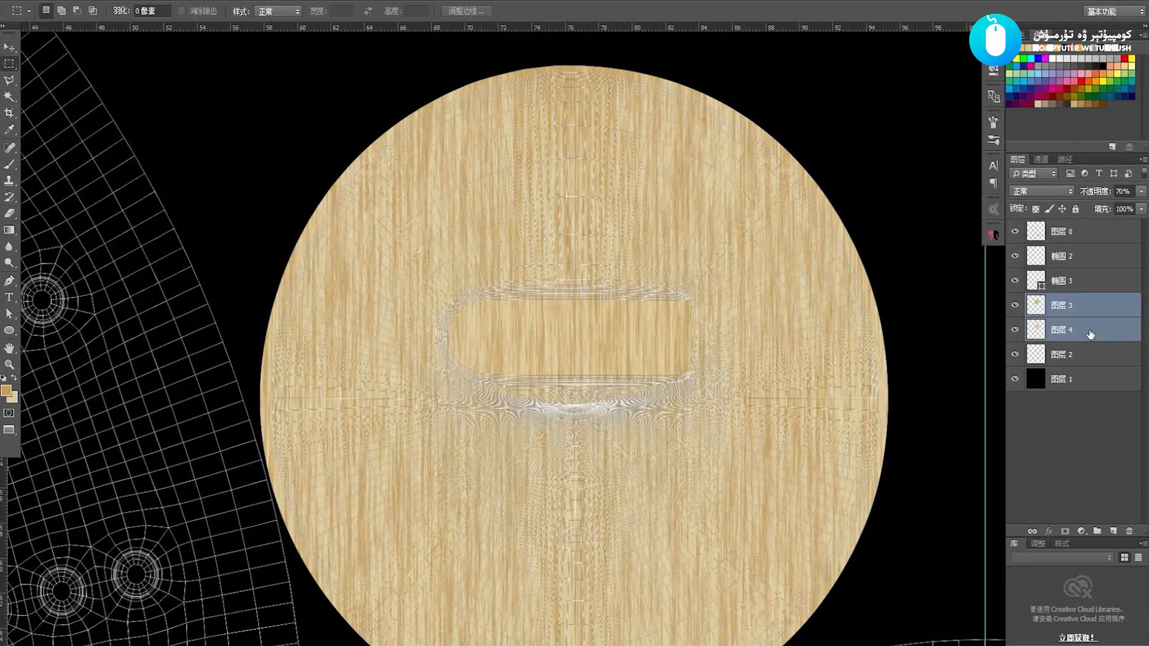
key(ctrl+e)
Select a rectangular patch of wood grain around the circle's slot and copy it to a new layer
drag(739, 263, 403, 431)
drag(579, 373, 622, 410)
key(ctrl+j)
key(v)
key(z)
mouse_move(698, 436)
mouse_down()
mouse_move(623, 322)
mouse_move(680, 449)
mouse_move(696, 445)
mouse_up()
key(v)
Rotate the copied wood patch 90° clockwise and place it over the narrow round-ended UV shell at the canvas edge
key(ctrl+t)
right_click(697, 442)
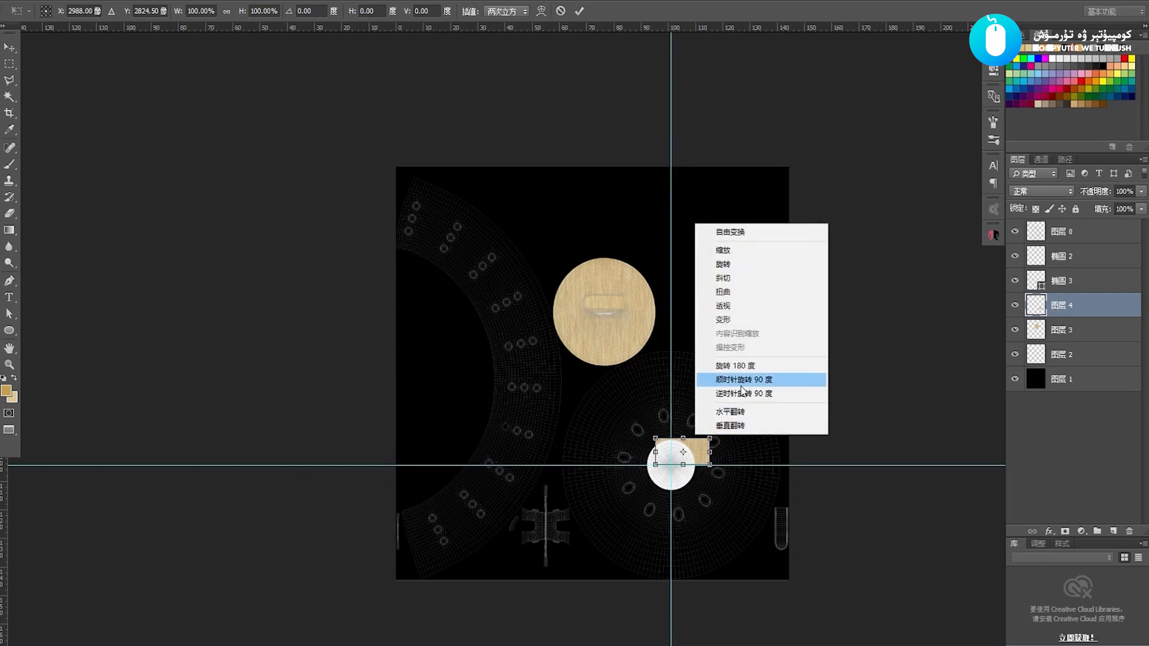
click(749, 384)
key(Return)
drag(705, 446, 802, 527)
key(z)
click(813, 544)
click(770, 467)
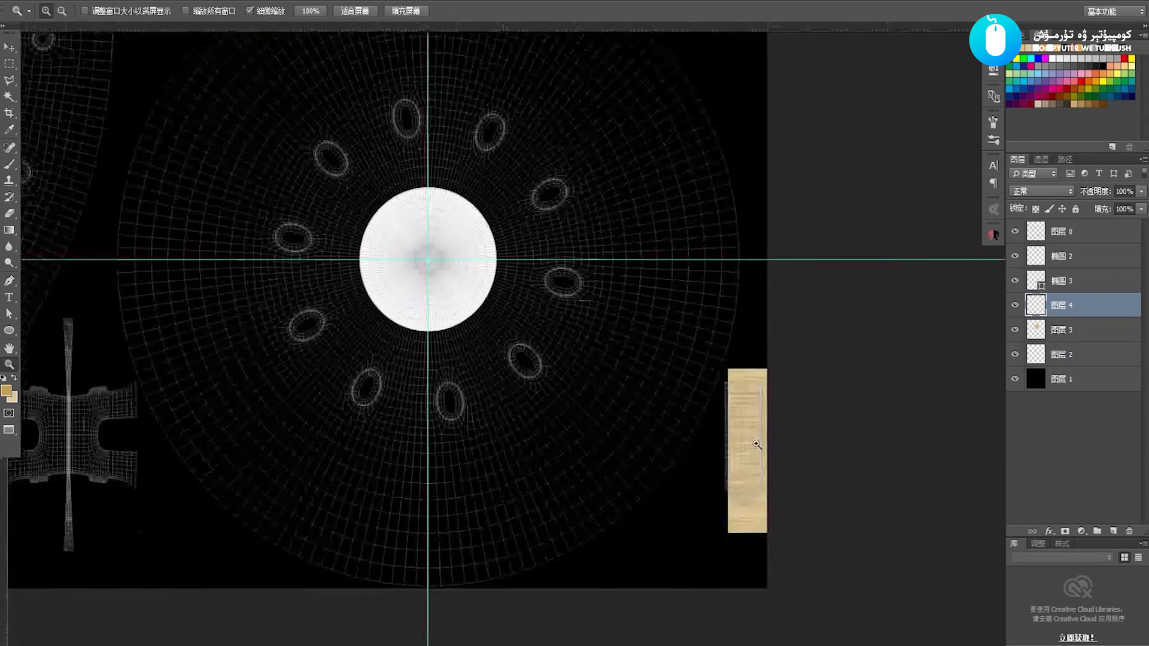
click(782, 474)
key(v)
drag(724, 429, 706, 392)
Configure the Eraser with a 125 px round tip, 100% opacity and 46% hardness
key(e)
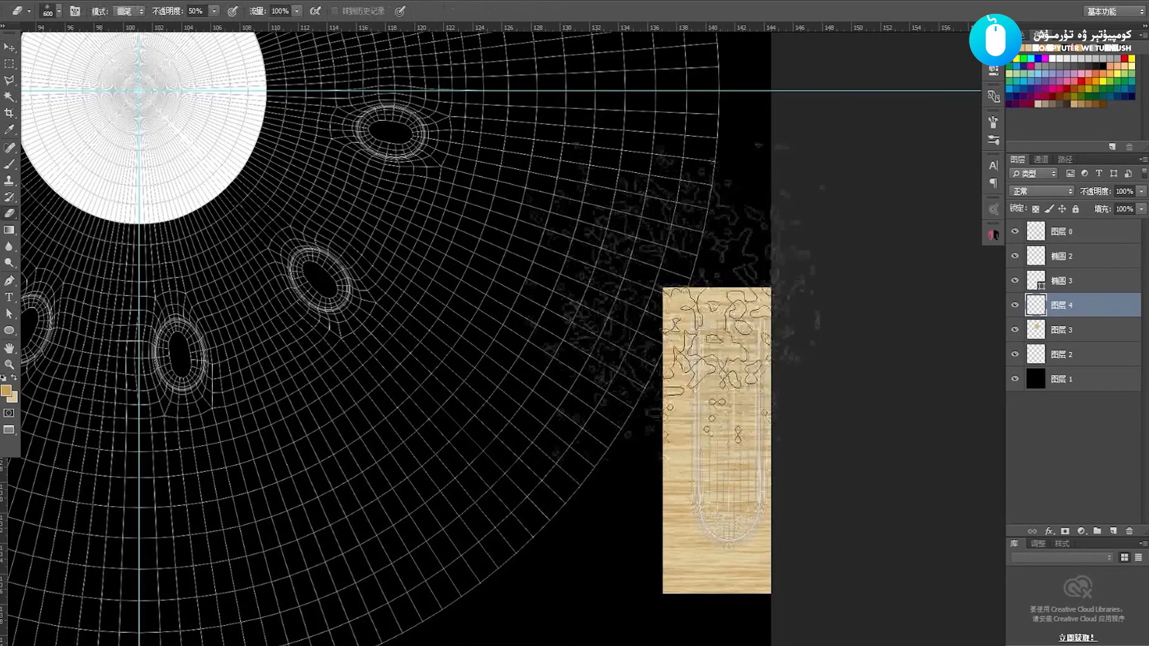
right_click(695, 371)
click(779, 395)
click(657, 280)
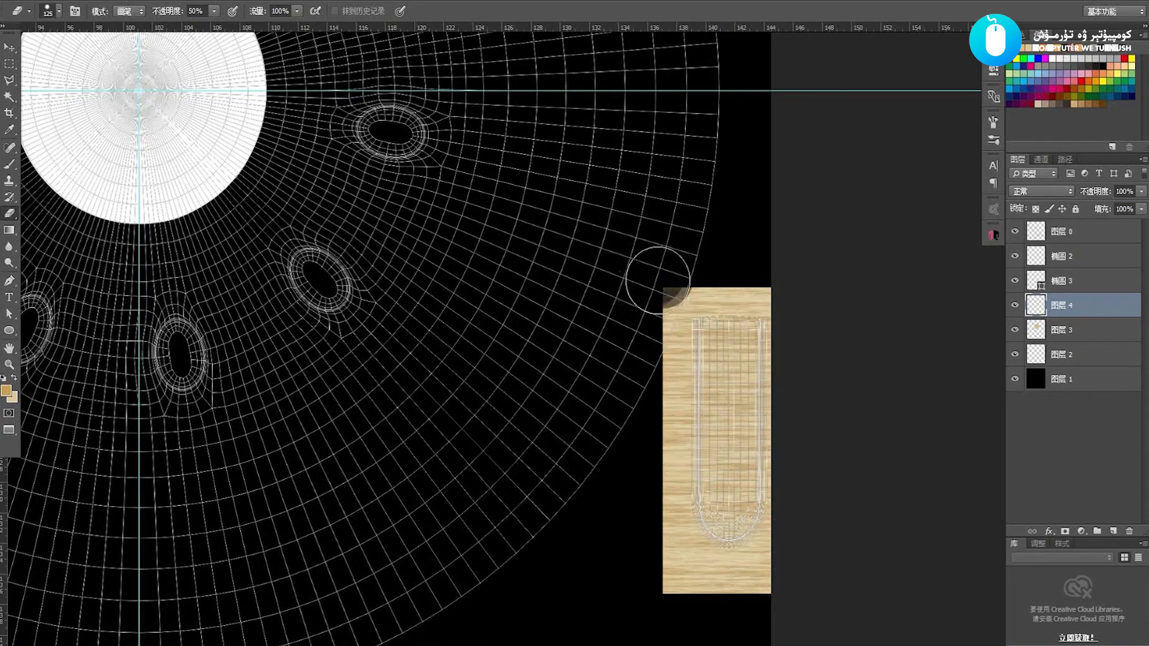
right_click(616, 261)
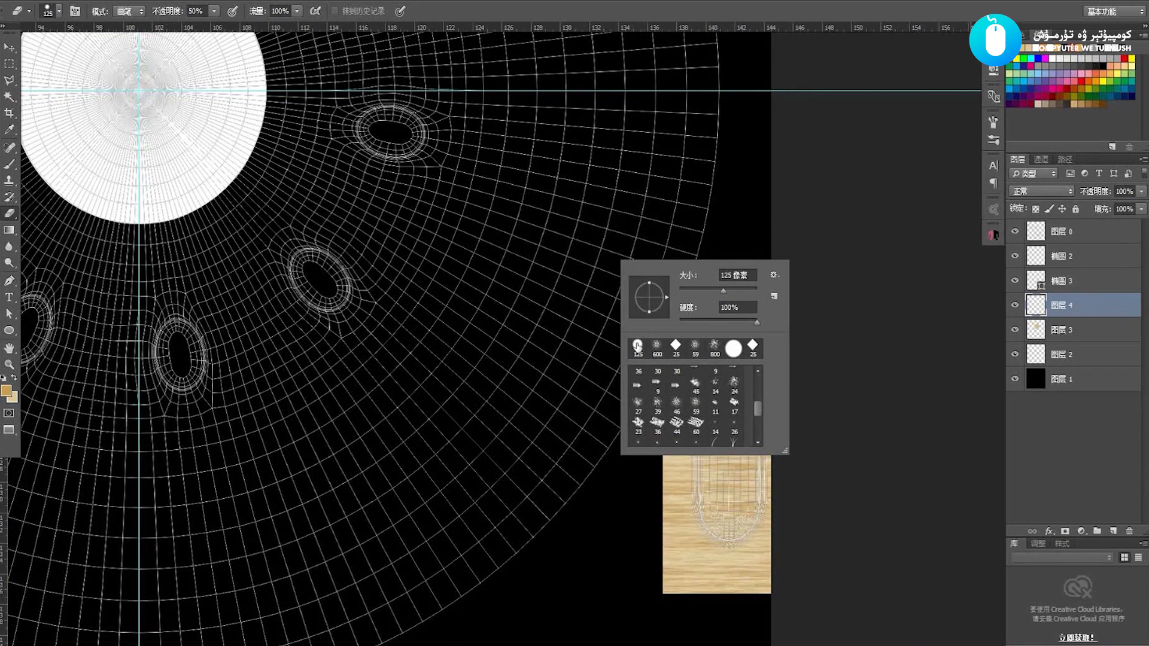
click(644, 352)
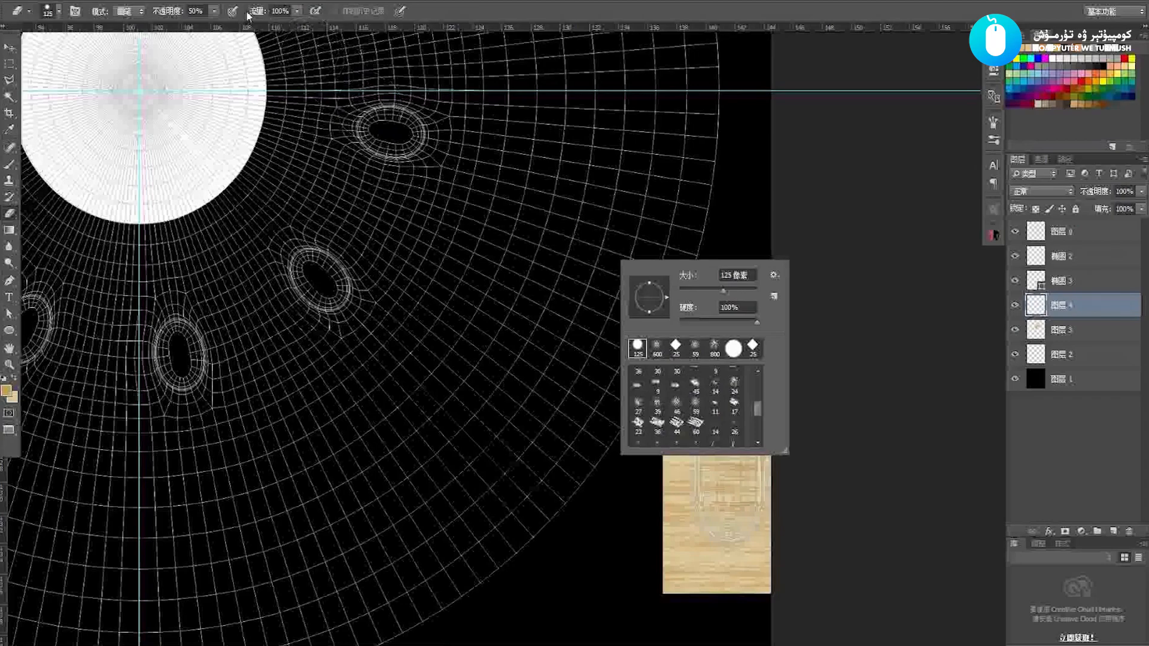
click(213, 11)
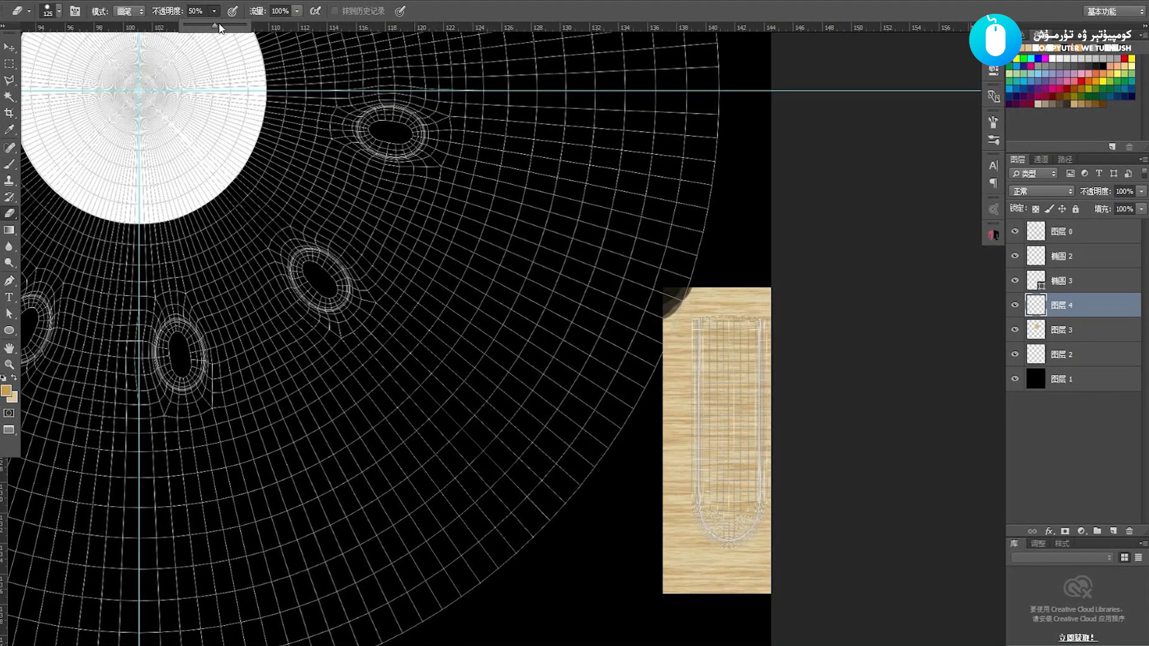
click(526, 12)
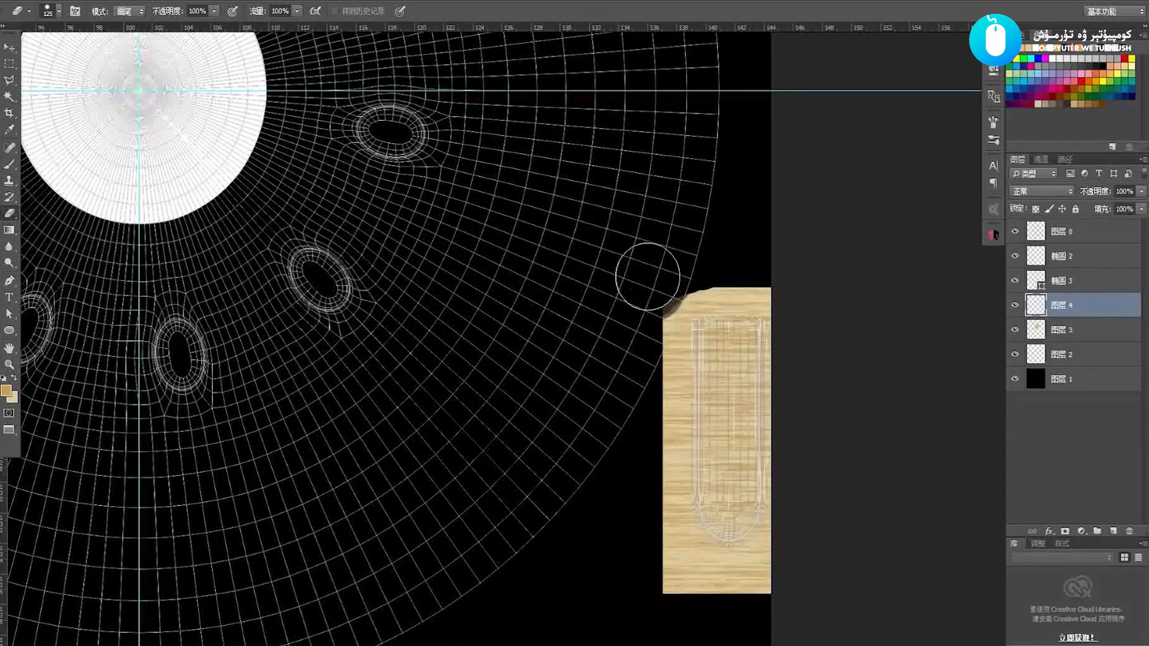
right_click(665, 259)
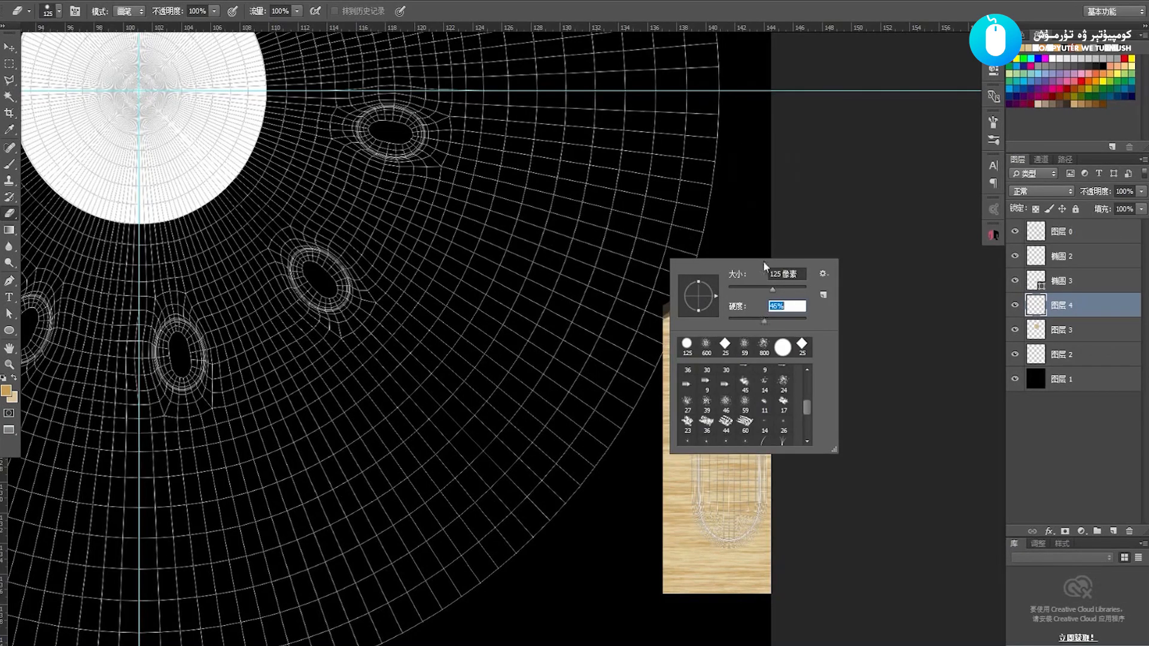
key(Return)
Erase the excess wood around the narrow round-ended shell on 图层 4, leaving soft rounded edges
mouse_move(647, 301)
mouse_down()
mouse_move(662, 270)
mouse_move(636, 323)
mouse_move(641, 374)
mouse_move(651, 318)
mouse_move(693, 262)
mouse_move(796, 269)
mouse_up()
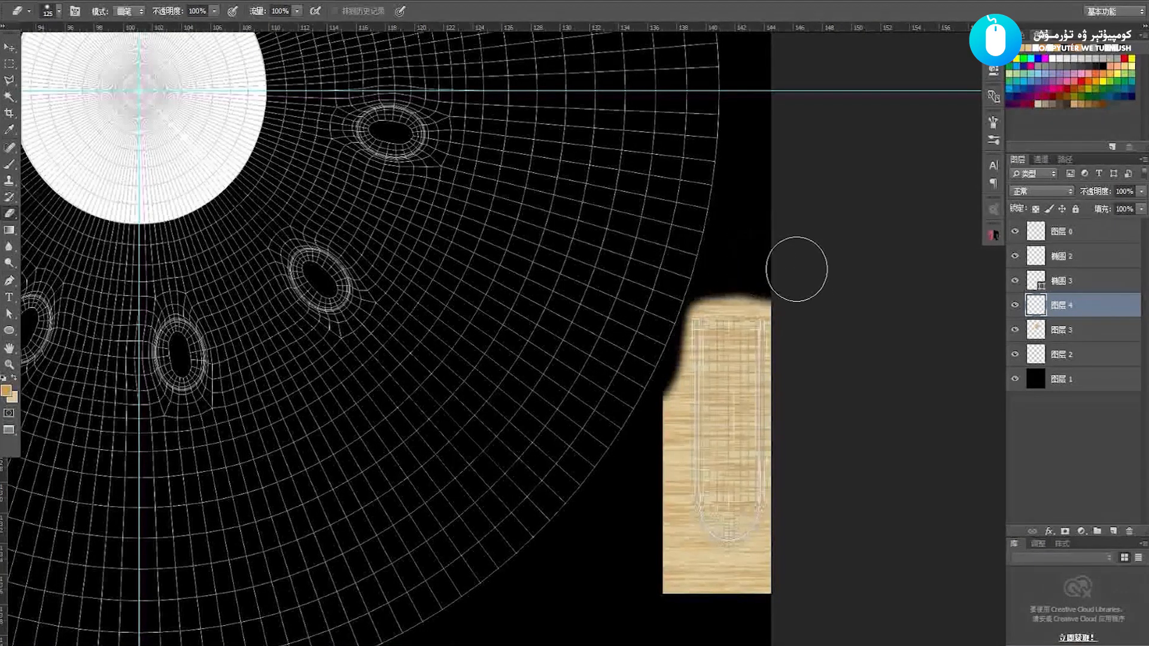
drag(662, 431, 658, 386)
mouse_move(649, 325)
mouse_down()
mouse_move(638, 461)
mouse_move(632, 432)
mouse_up()
key(ctrl+r)
mouse_move(639, 374)
mouse_down()
mouse_move(636, 397)
mouse_move(674, 494)
mouse_move(833, 475)
mouse_move(757, 493)
mouse_up()
key(z)
drag(731, 455, 639, 409)
drag(585, 384, 676, 498)
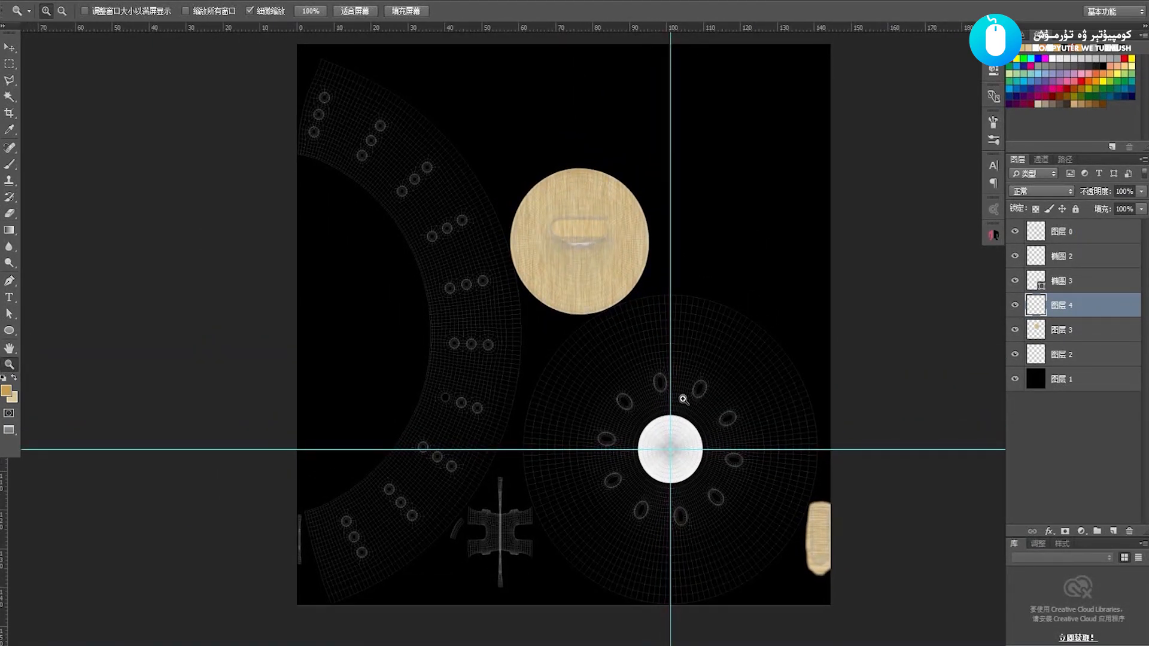
Merge the 椭圆 3 shape layer down into 图层 4
key(v)
click(1015, 257)
click(1015, 258)
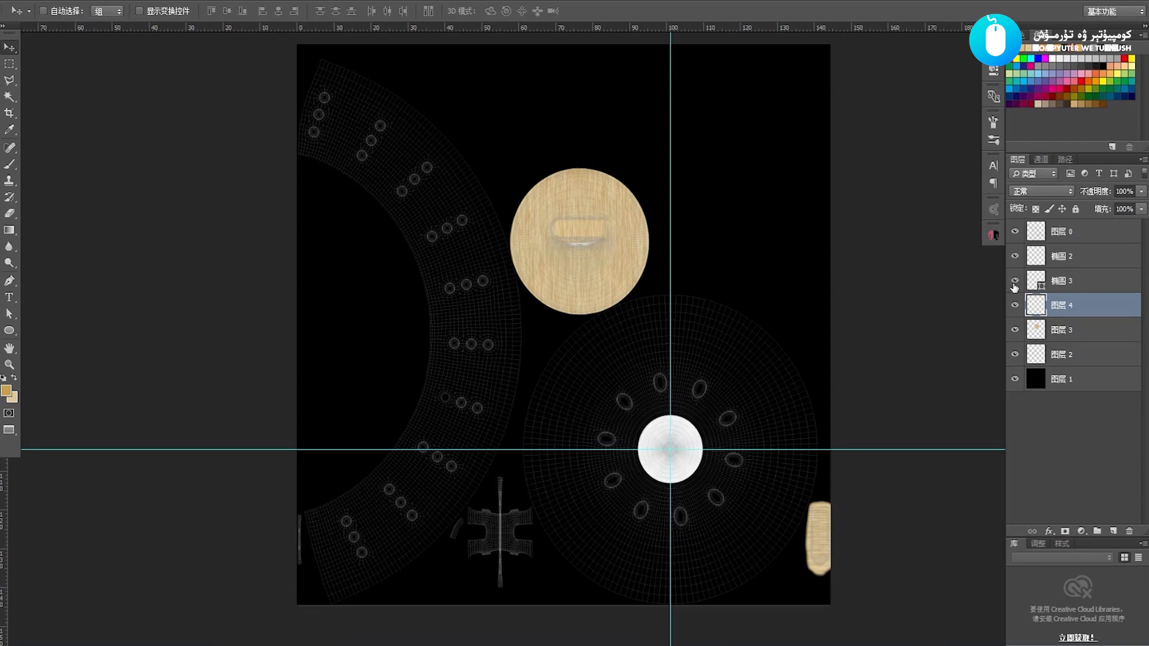
click(1090, 280)
key(ctrl+e)
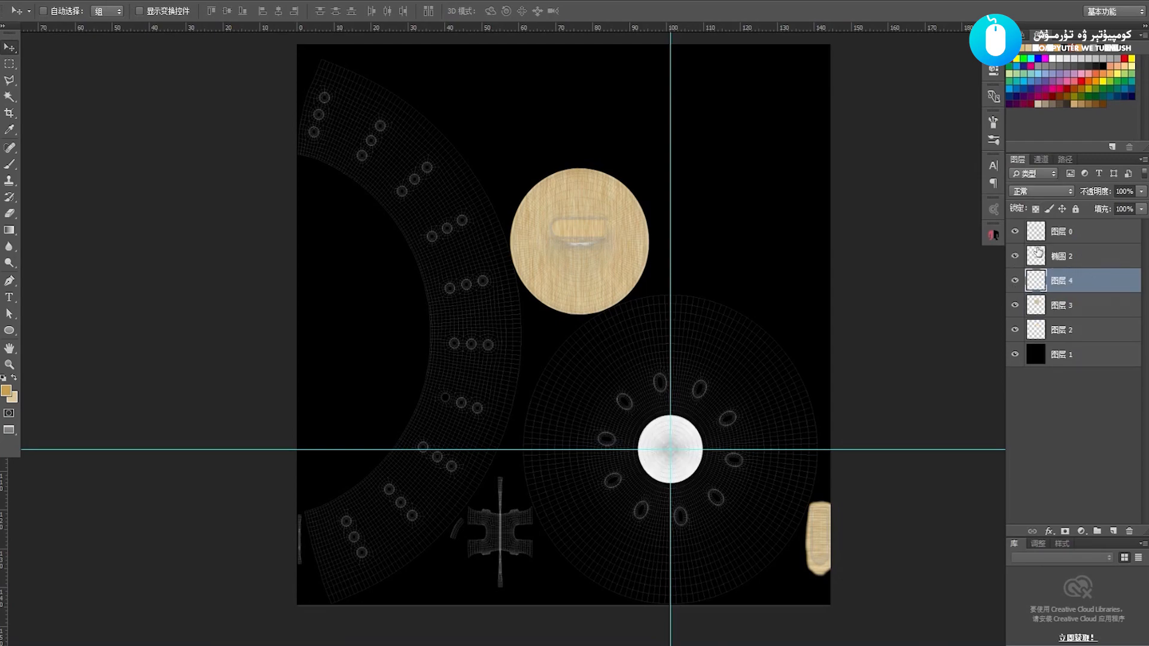
Hide the UV wireframe layer 图层 0
click(1015, 231)
key(z)
mouse_move(733, 366)
mouse_down()
mouse_move(707, 353)
mouse_move(719, 378)
mouse_up()
click(734, 370)
key(v)
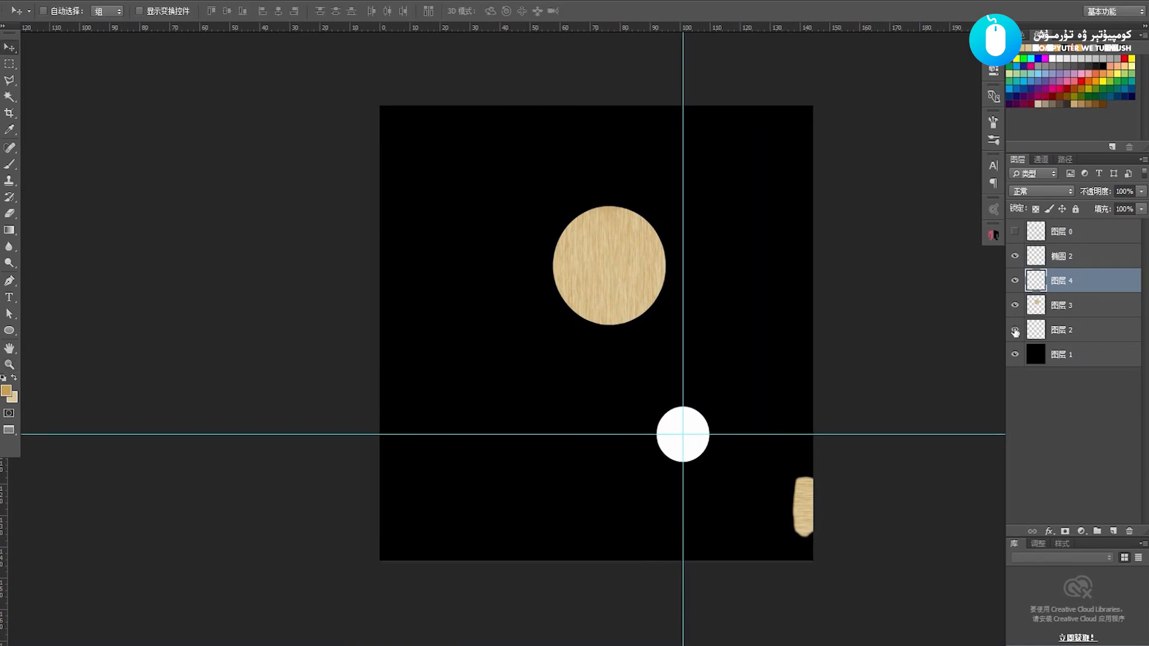
Check what the remaining layers contain, and hide the 椭圆 2 white circle and the black 图层 1 background
click(1014, 305)
click(1015, 306)
click(1015, 281)
click(1015, 281)
click(1014, 256)
click(1014, 256)
click(1015, 256)
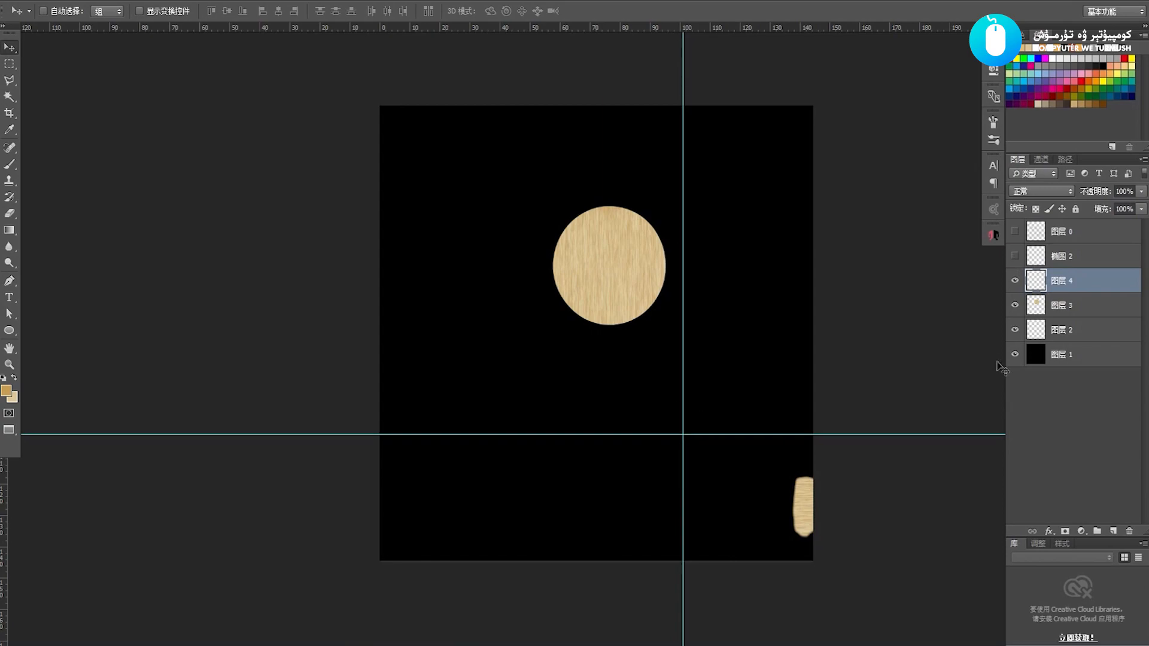
click(1014, 356)
Save the transparent texture as the PNG file qosaq_yol2.png in the imge folder, keeping the default PNG options
key(shift+ctrl+s)
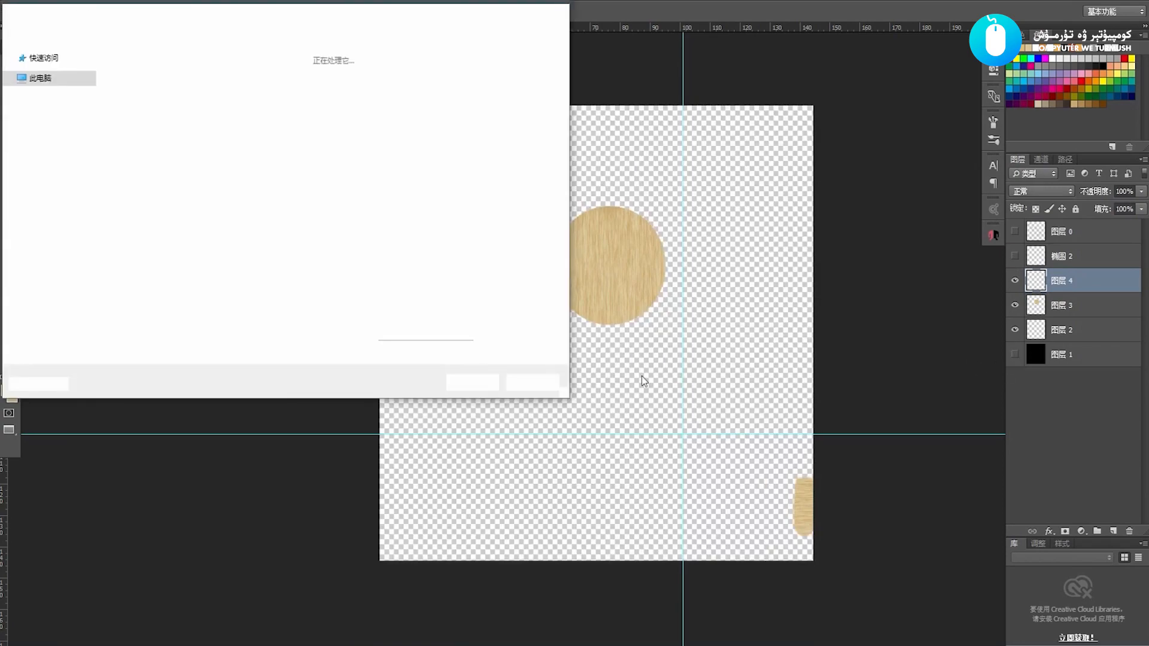
click(321, 276)
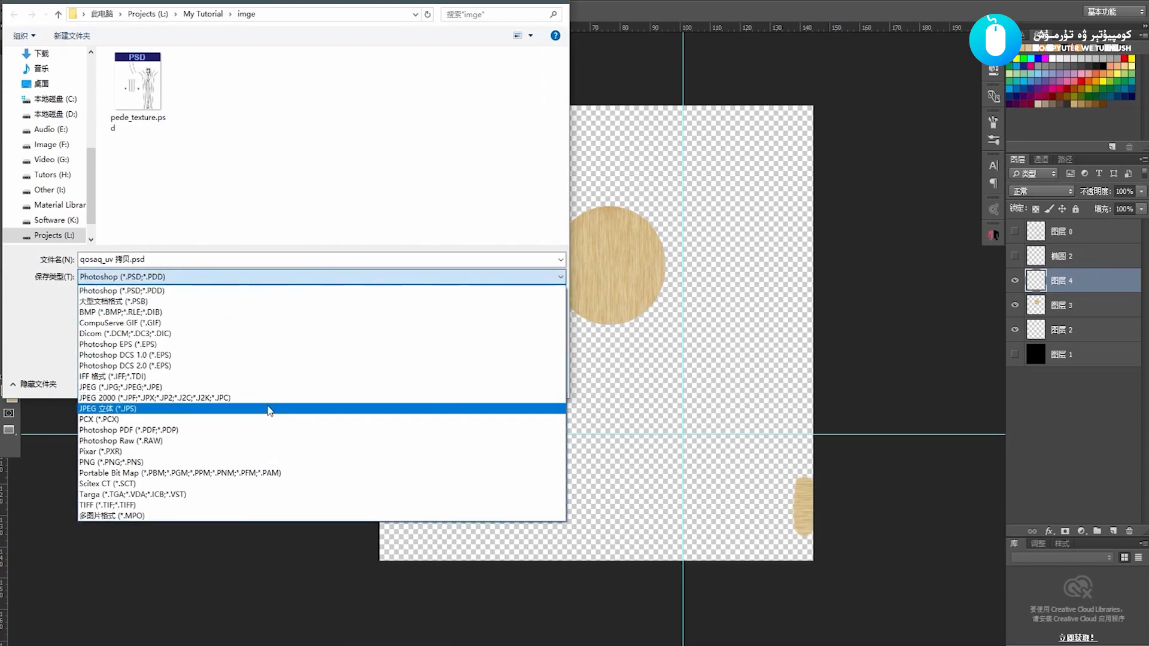
click(238, 462)
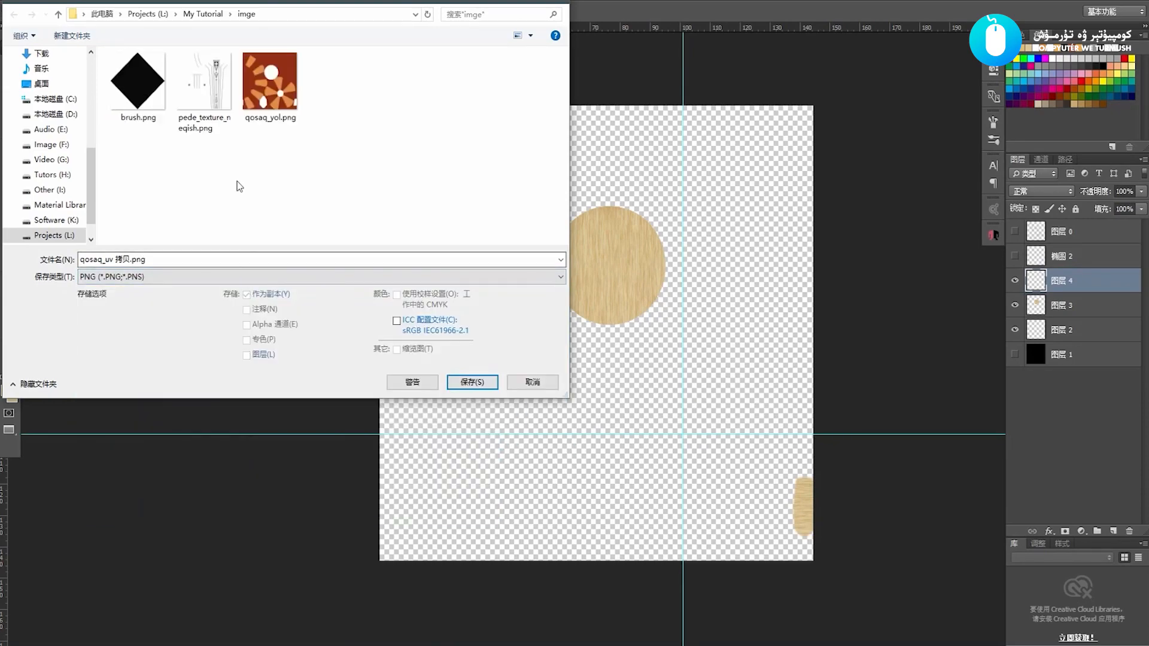
click(271, 84)
click(119, 258)
click(118, 260)
click(115, 259)
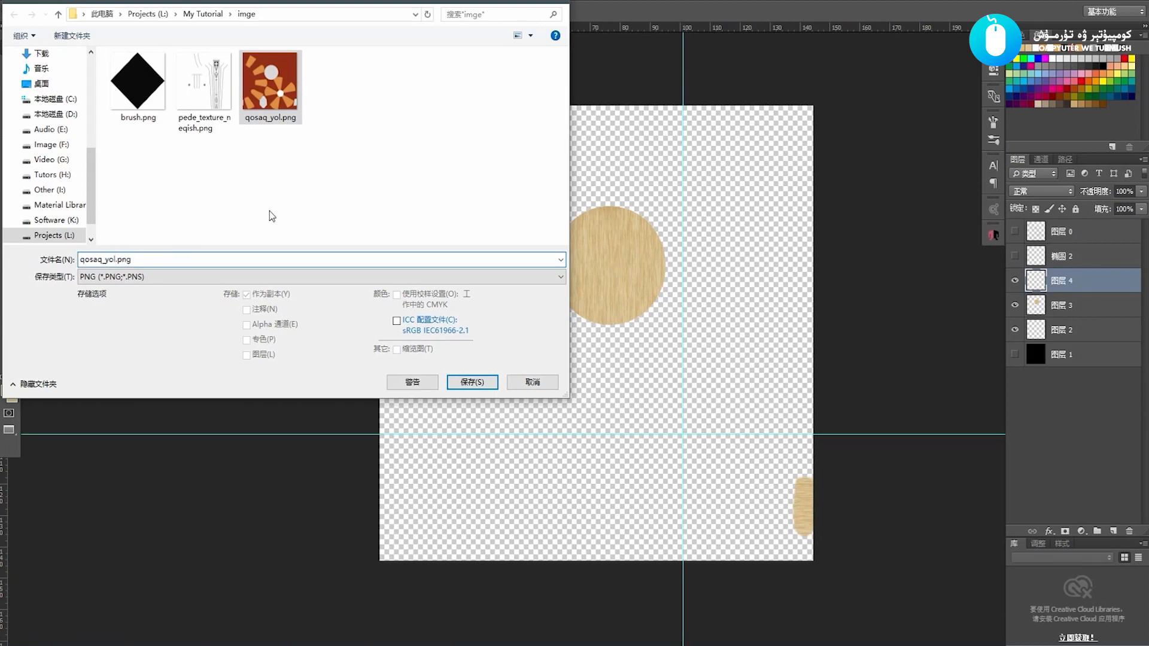
key(Return)
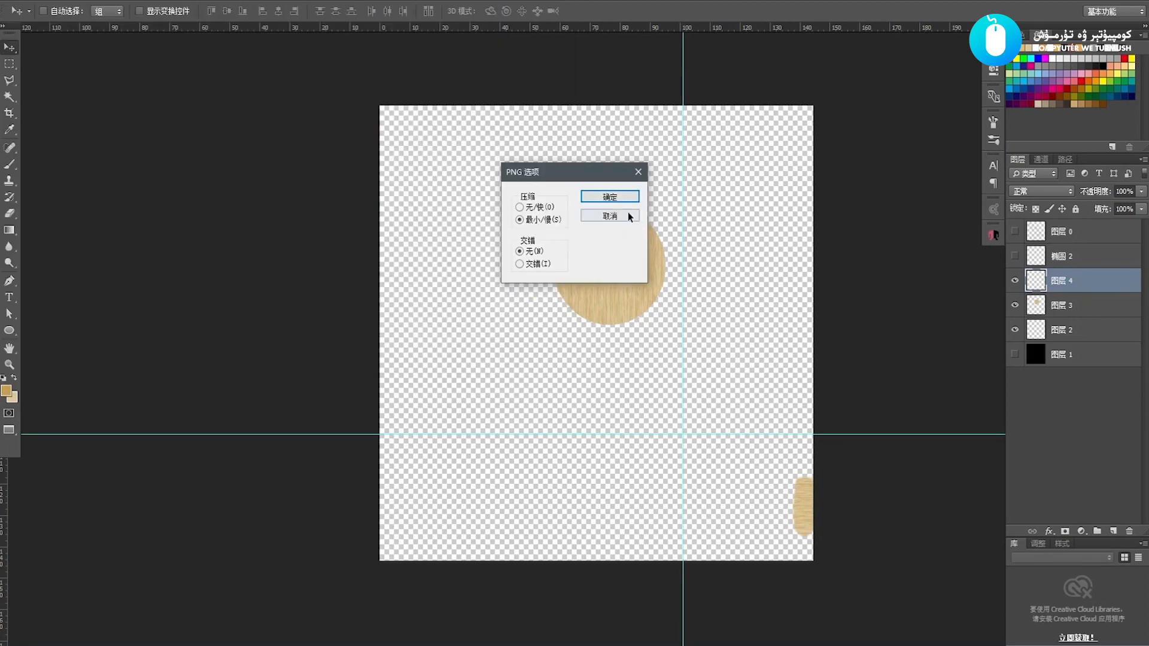
click(609, 197)
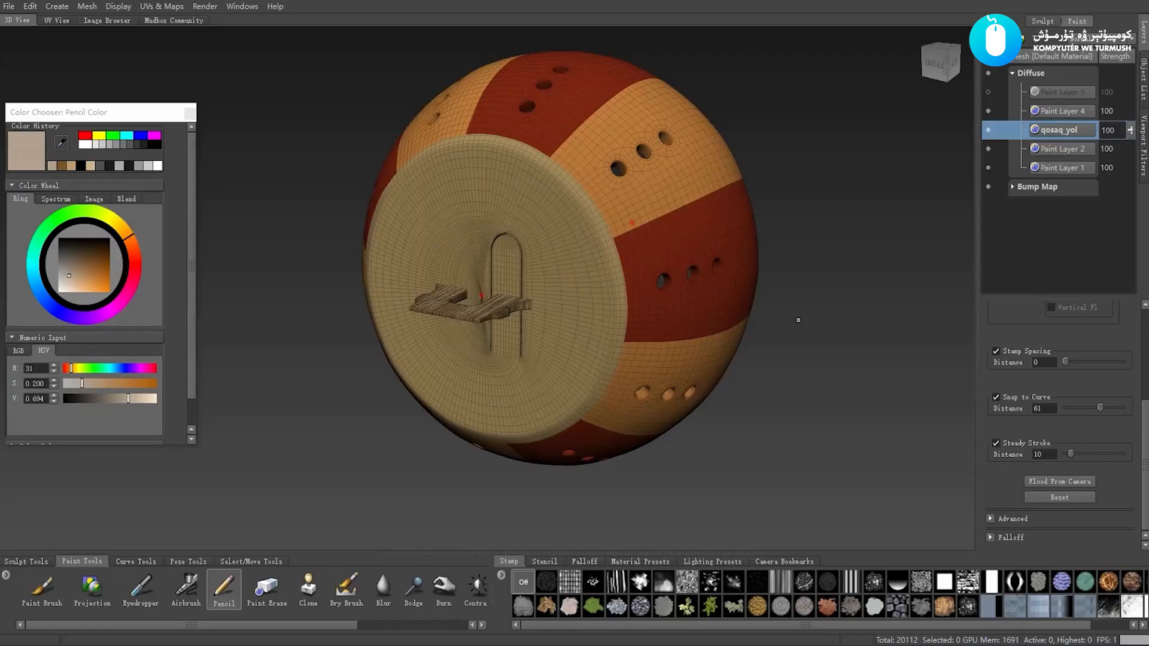
Switch to Mudbox and toggle the Diffuse paint layers to examine which part of the model each one colours
alt+drag(798, 320, 781, 327)
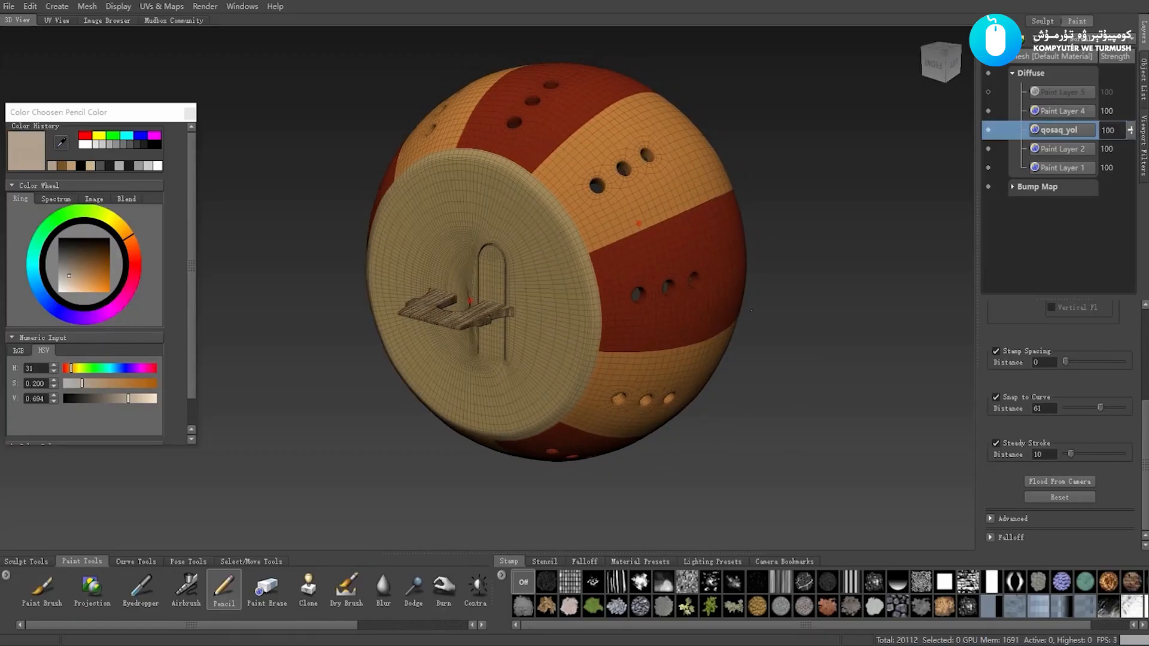
click(987, 149)
click(987, 149)
click(987, 130)
click(987, 130)
click(987, 168)
click(987, 111)
click(987, 111)
click(987, 111)
click(987, 111)
Import qosaq_yol2.png as a new Diffuse layer above Paint Layer 4
click(1060, 111)
right_click(1054, 110)
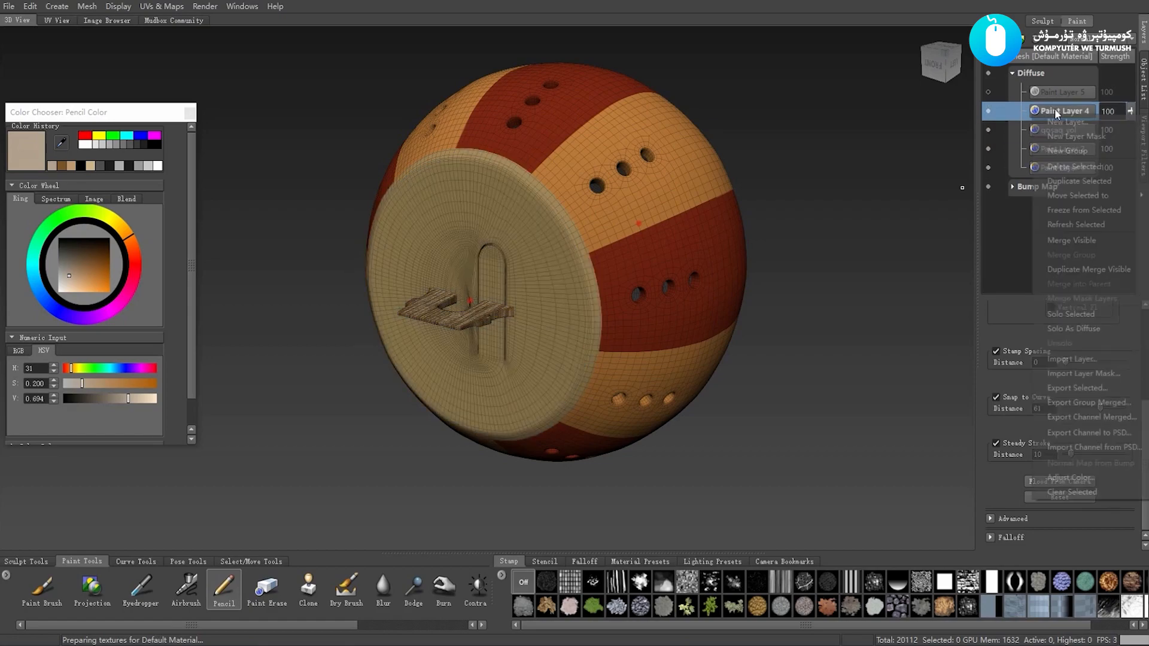
click(1071, 359)
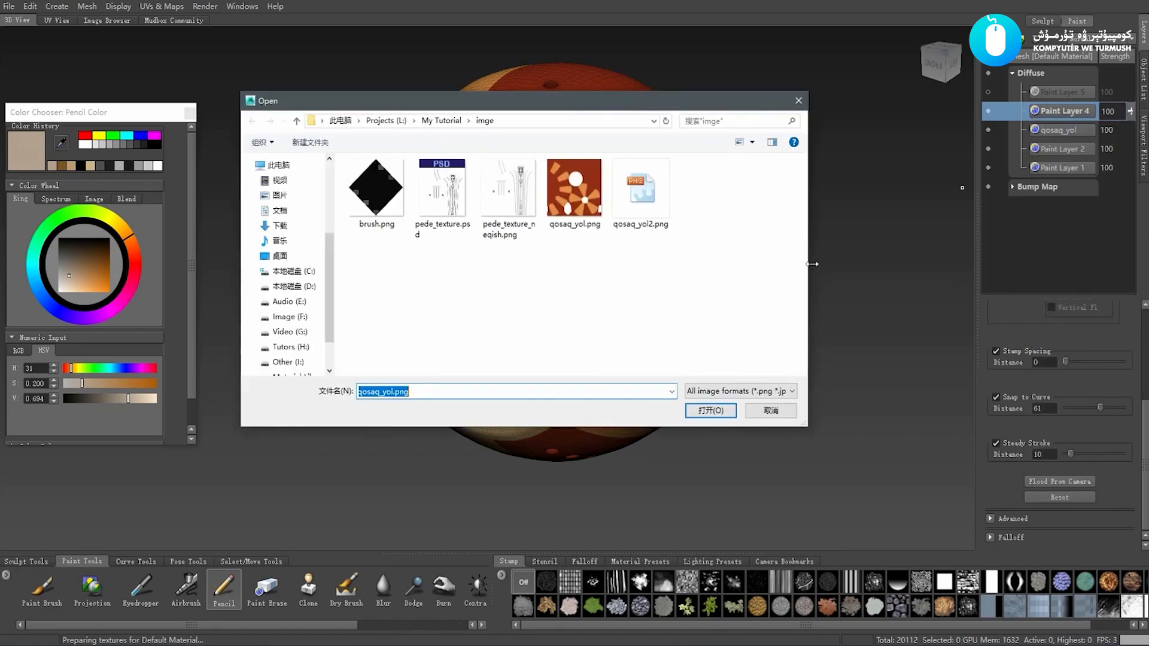
double_click(645, 207)
click(570, 339)
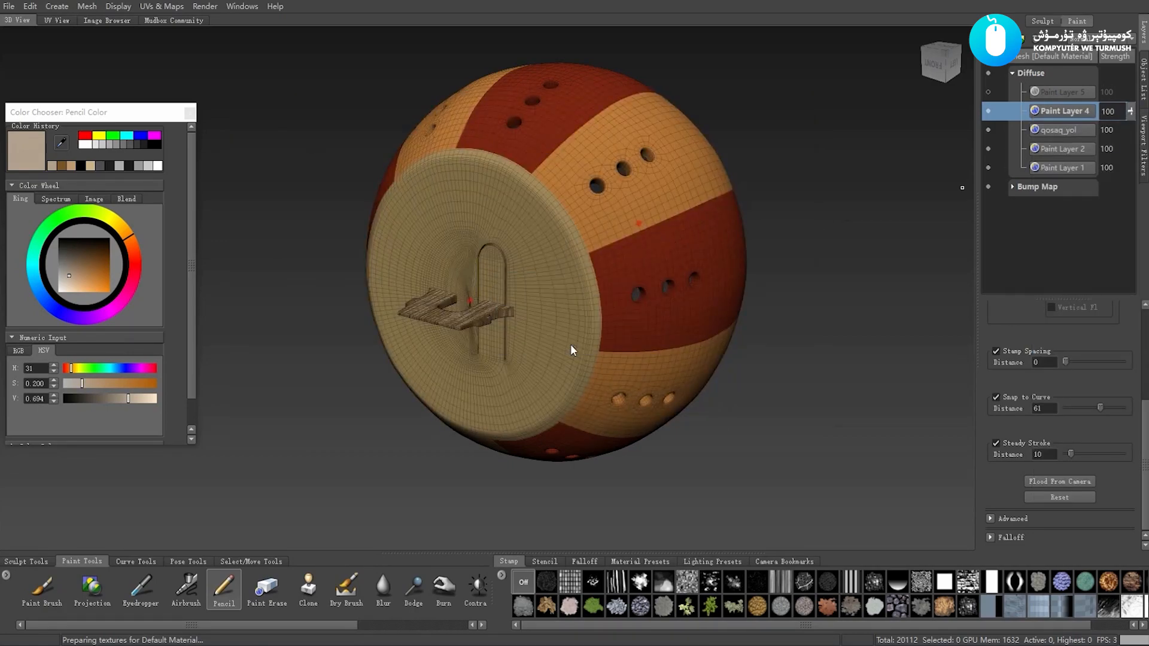
Examine the imported wood grain on the round front face, checking its direction and fit around the arched doorway
alt+drag(571, 343, 688, 317)
scroll(658, 359, up, 5)
scroll(562, 295, up, 5)
alt+drag(562, 296, 542, 260)
scroll(586, 287, up, 3)
scroll(598, 275, down, 5)
scroll(602, 270, up, 3)
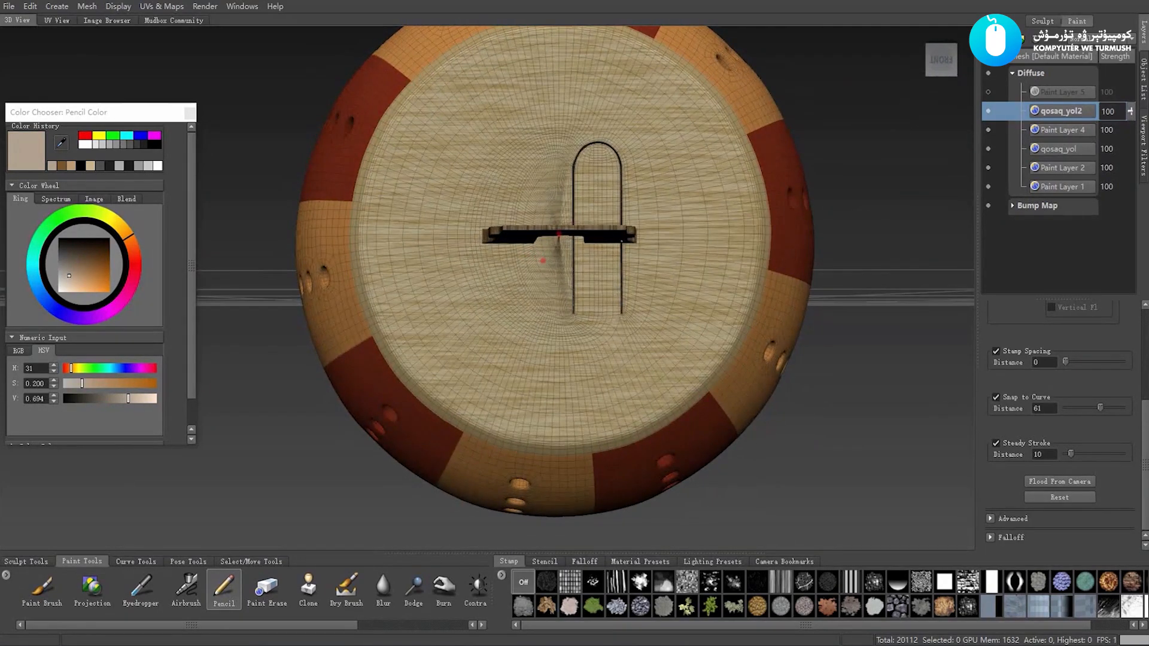
scroll(544, 260, up, 5)
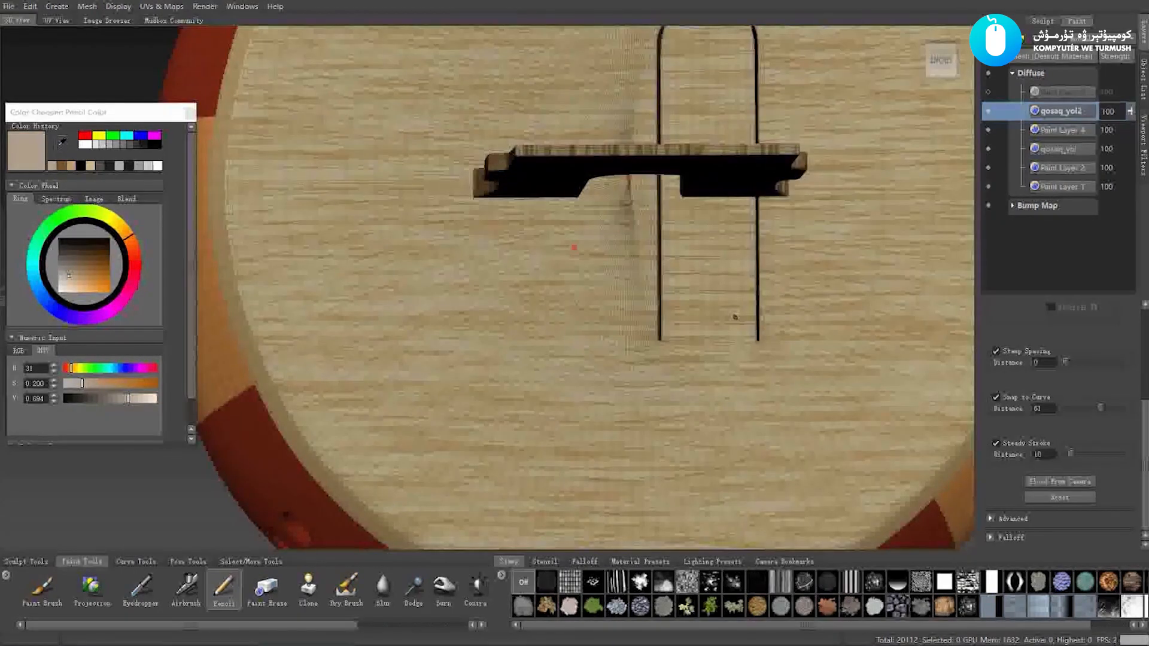
scroll(574, 247, down, 5)
mouse_move(574, 247)
alt+mouse_down()
mouse_move(561, 186)
mouse_move(502, 192)
mouse_move(515, 366)
mouse_move(595, 263)
mouse_move(635, 257)
mouse_move(495, 255)
mouse_move(576, 238)
mouse_move(554, 238)
mouse_move(595, 254)
alt+mouse_up()
scroll(561, 186, down, 3)
scroll(503, 192, up, 3)
scroll(494, 194, down, 2)
scroll(596, 259, up, 2)
scroll(596, 259, up, 1)
scroll(604, 221, down, 1)
scroll(554, 239, up, 1)
scroll(582, 255, up, 1)
scroll(492, 408, down, 1)
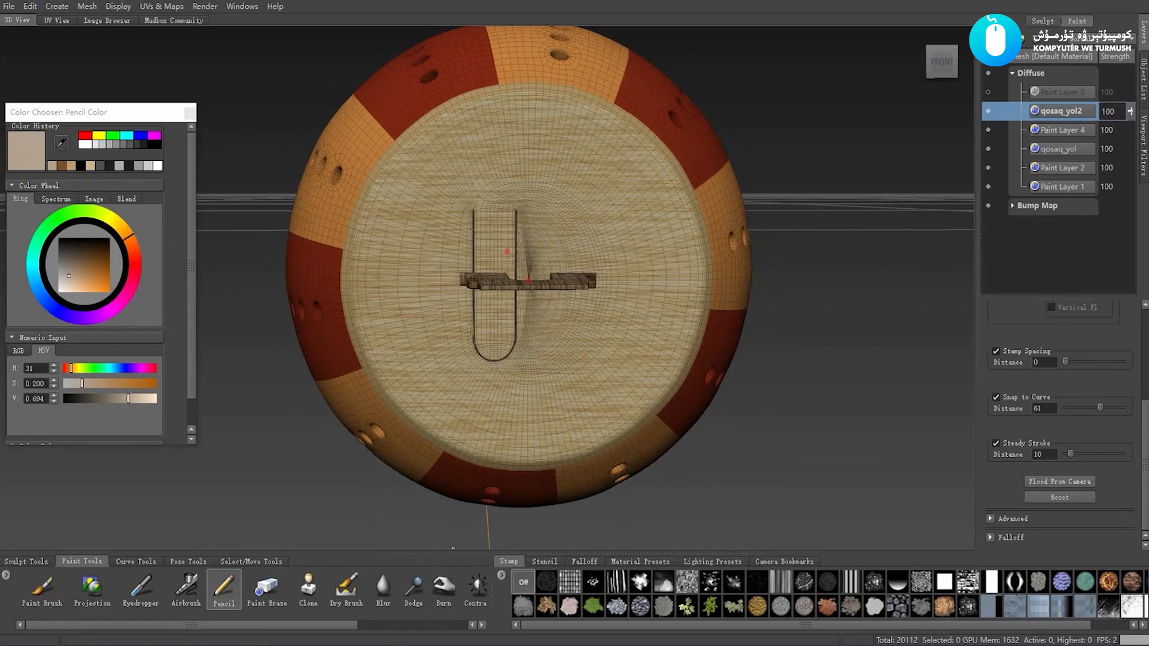
Switch to Photoshop and make the UV wireframe, white circle and black background layers visible again
mouse_move(451, 645)
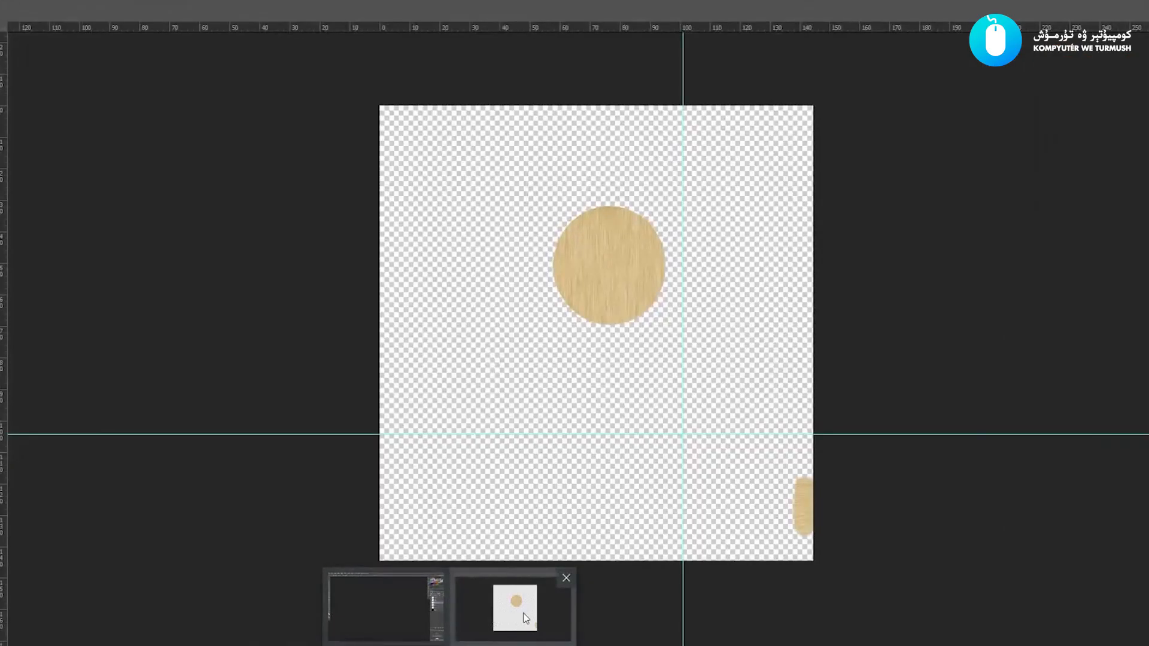
click(520, 616)
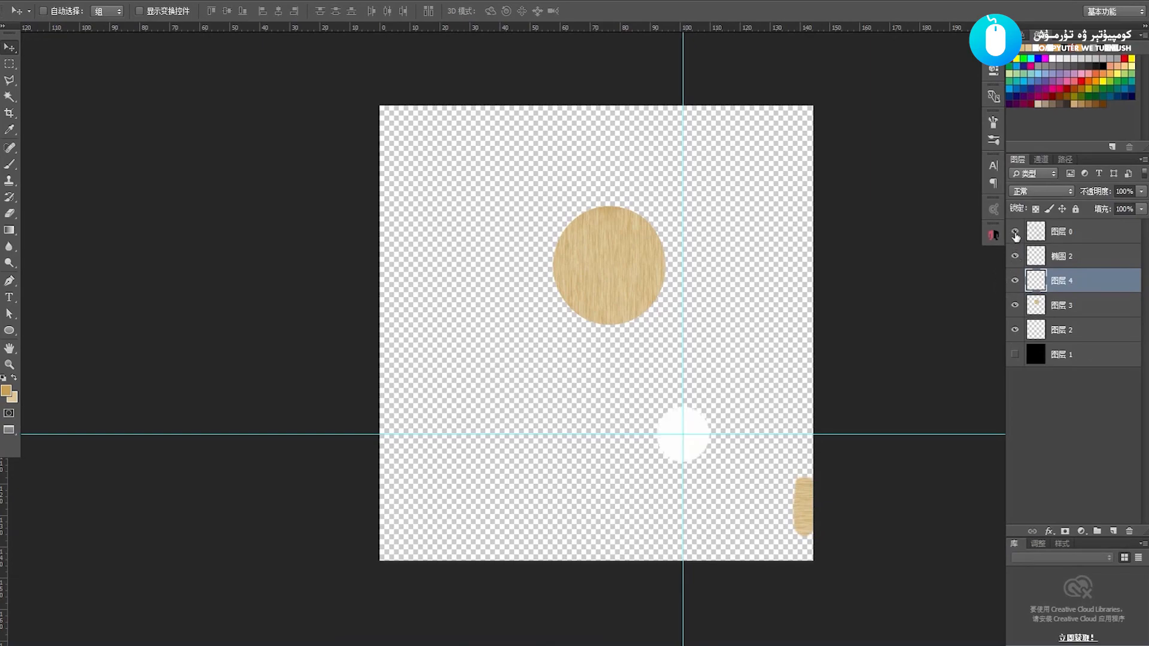
click(1015, 232)
click(1015, 355)
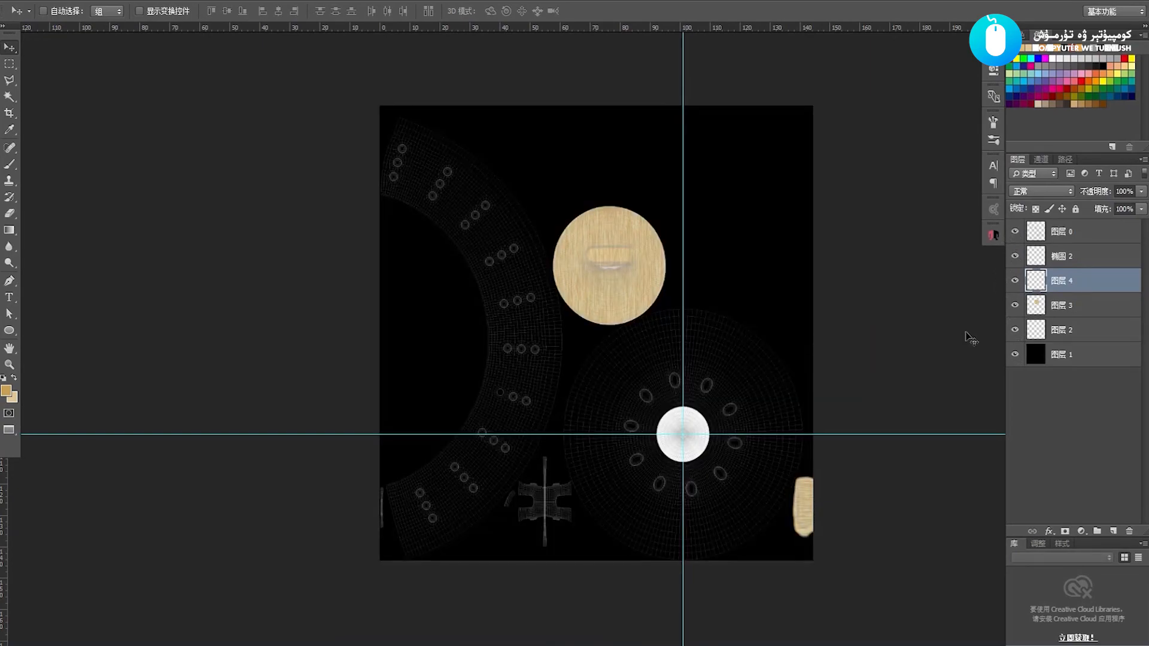
Delete the 椭圆 2 white circle layer
click(1015, 259)
click(1083, 259)
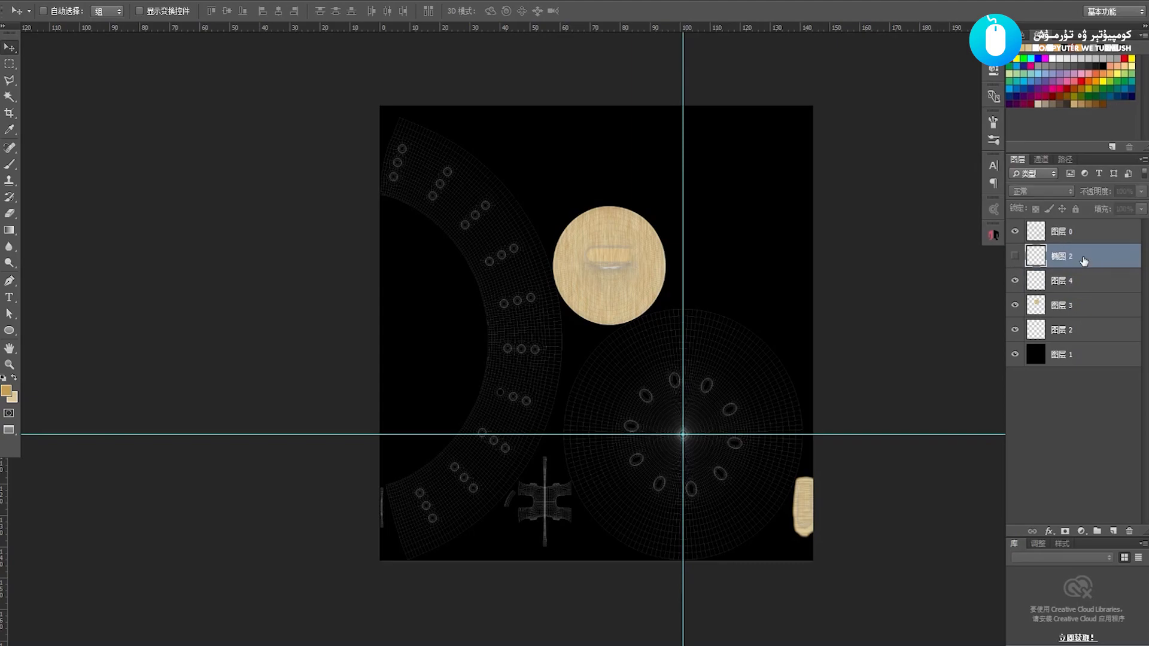
key(Delete)
Rotate the wood disc on 图层 3 by 90° clockwise so its grain runs horizontally
alt+scroll(686, 282, up, 5)
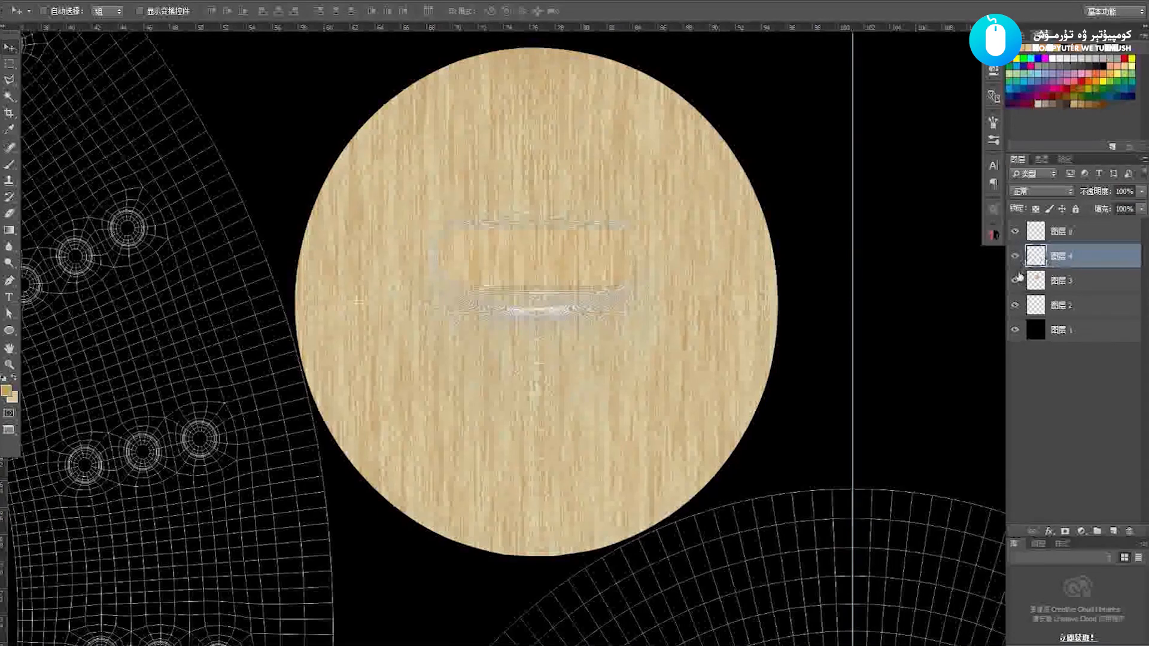
click(1059, 281)
key(ctrl+t)
drag(822, 96, 785, 530)
key(Return)
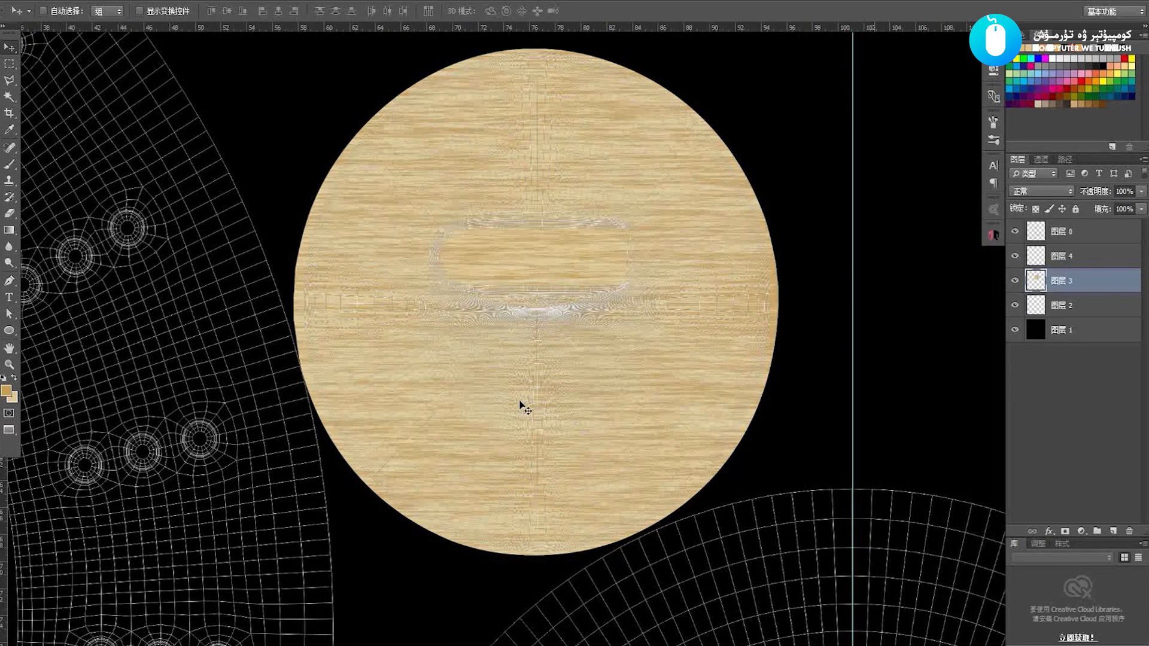
Lower 图层 3 to 50% opacity to check the disc against the UV shell, and restore it to 100%
key(5)
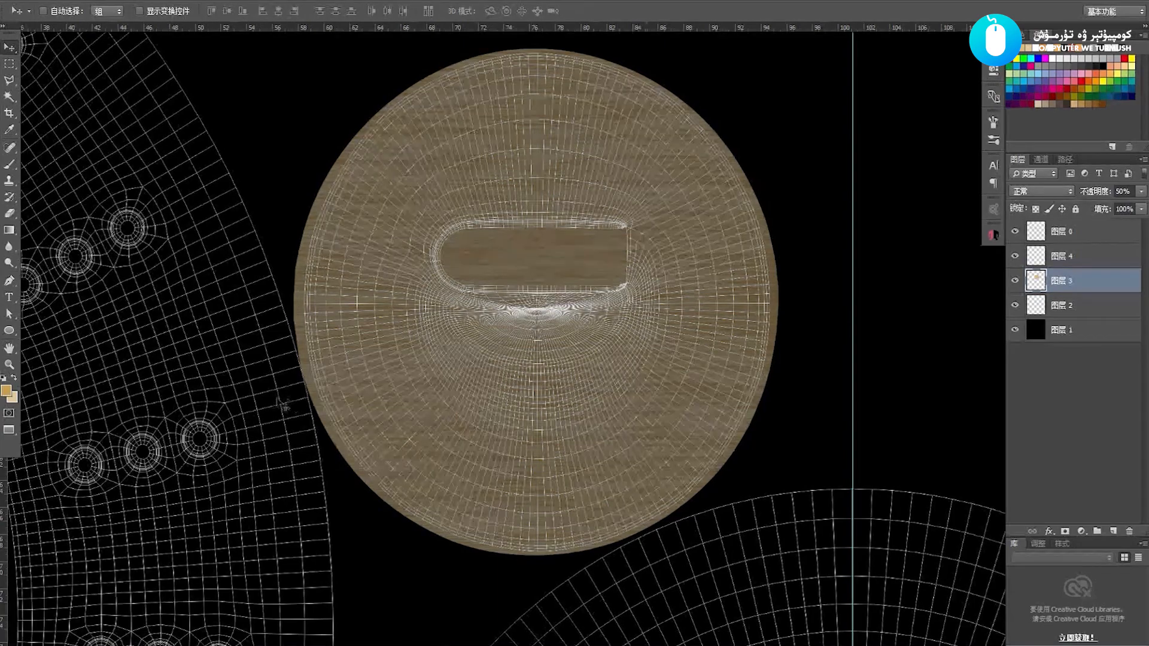
key(z)
drag(262, 402, 303, 427)
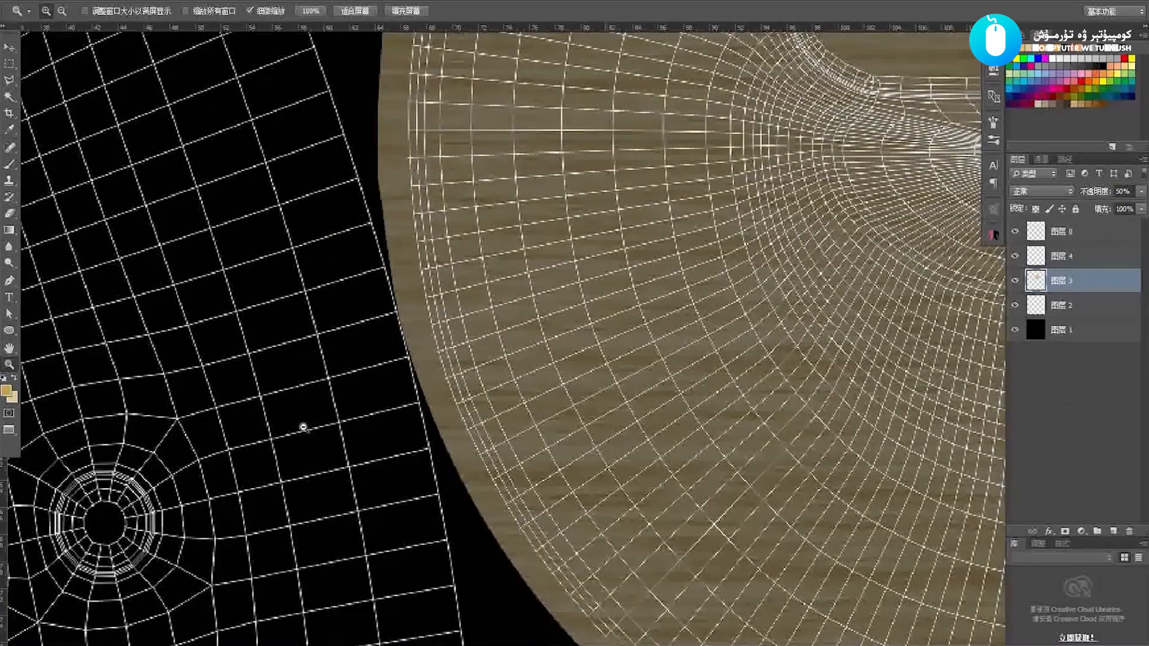
drag(411, 418, 372, 410)
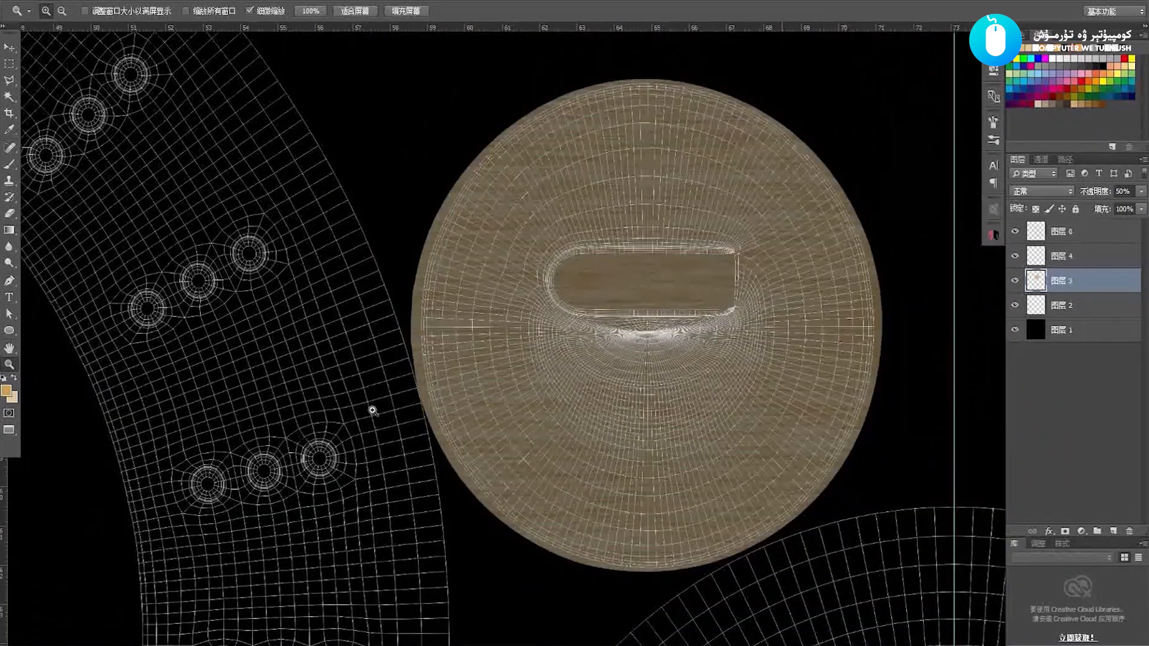
key(v)
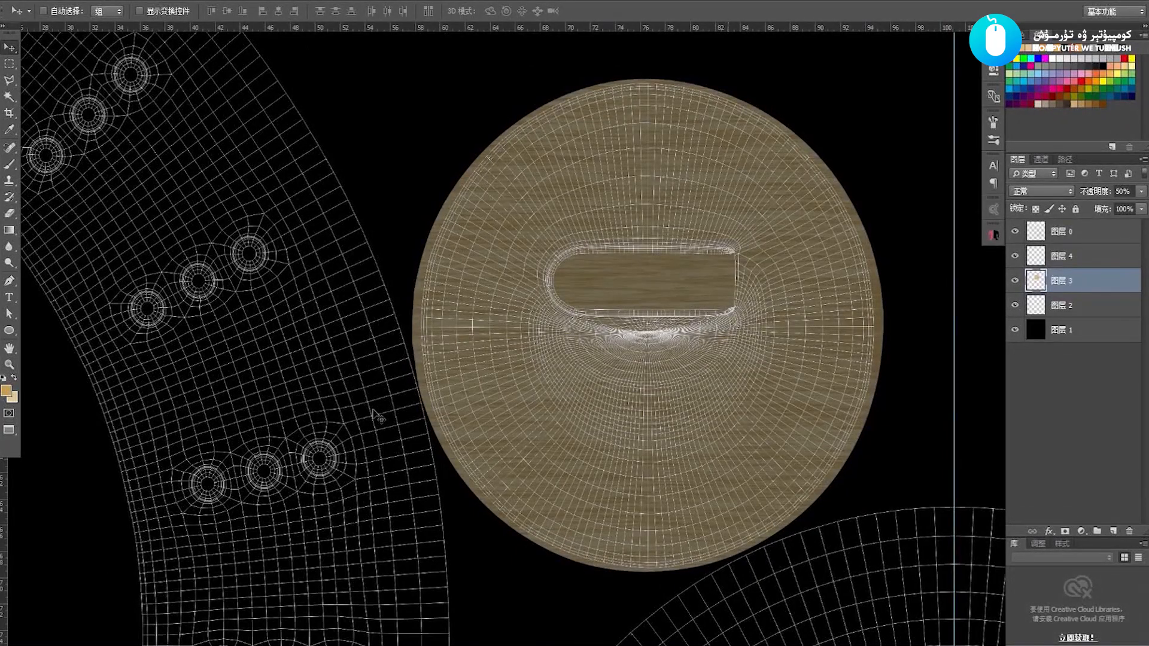
key(0)
Delete 图层 4 with the old wood strip over the narrow shell
key(z)
drag(652, 403, 634, 385)
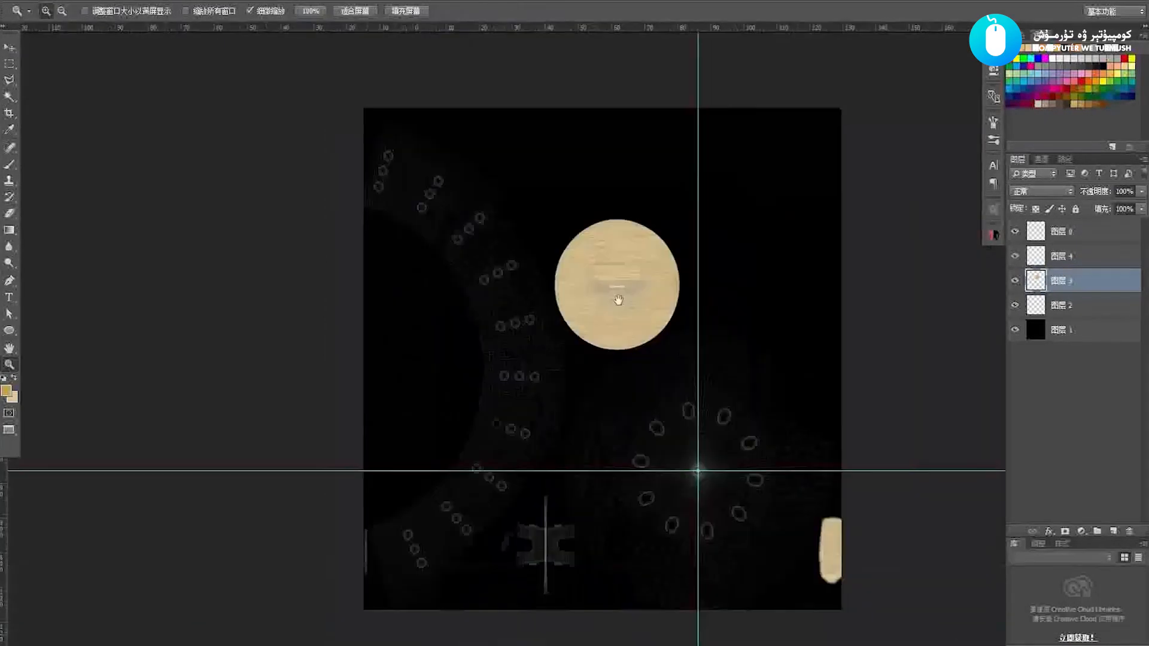
drag(619, 300, 526, 152)
drag(724, 418, 759, 418)
key(v)
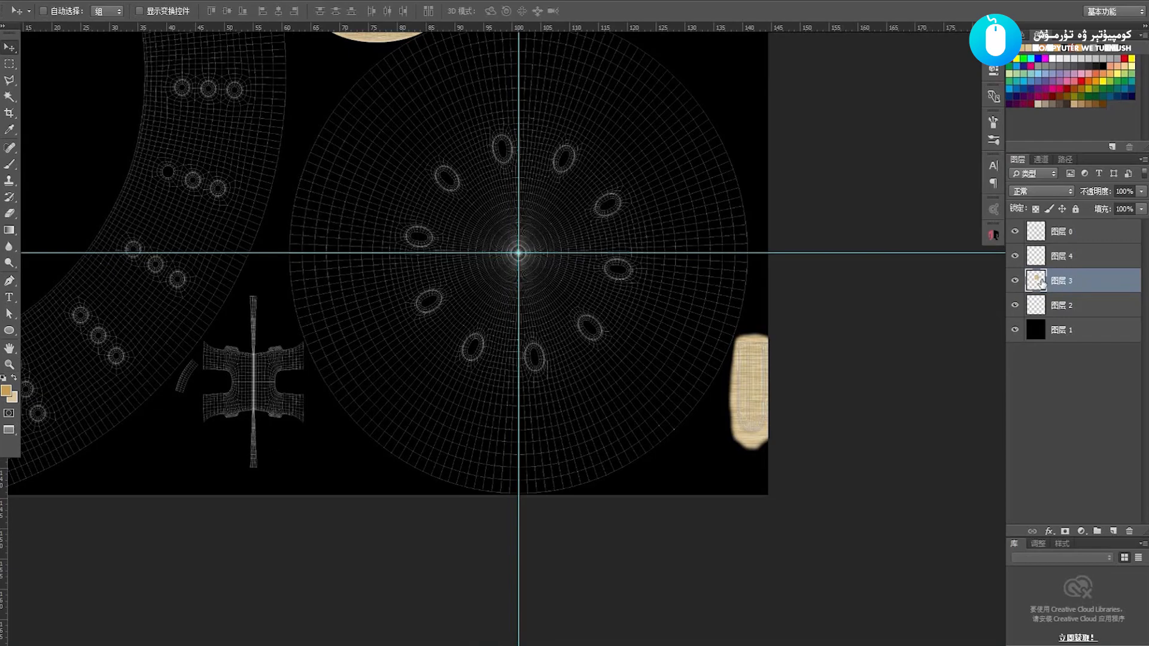
click(1065, 258)
key(Delete)
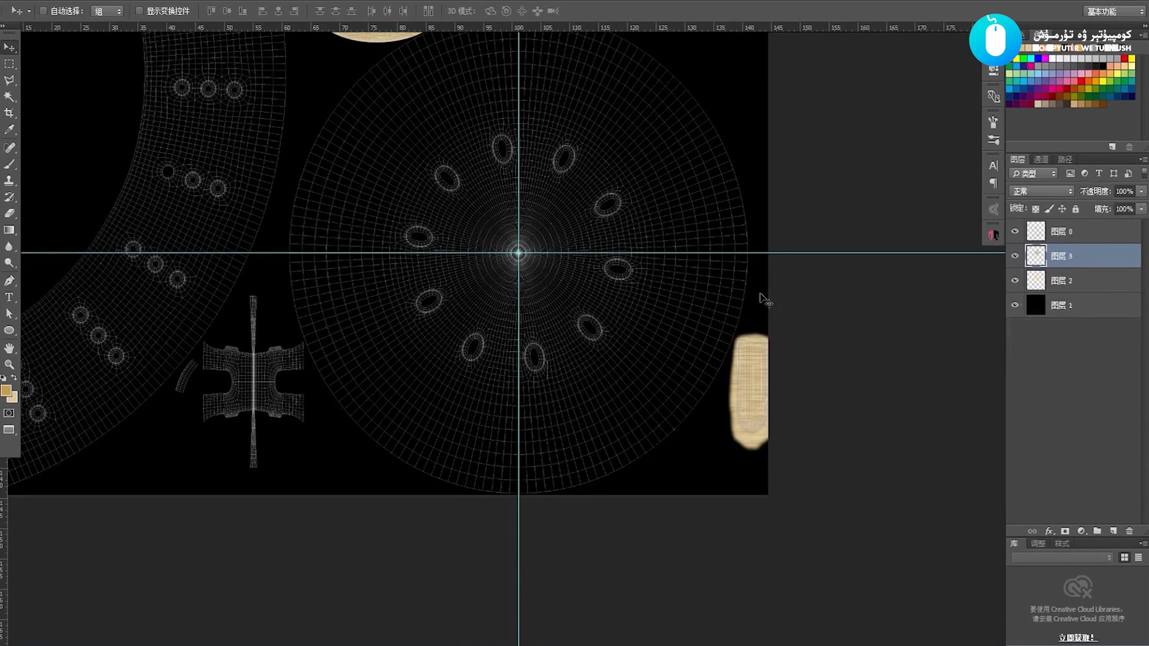
Select a rectangular patch of the rotated wood around the disc's slot and copy it to a new layer
drag(564, 186, 580, 281)
key(z)
drag(519, 198, 595, 375)
drag(640, 309, 632, 293)
key(m)
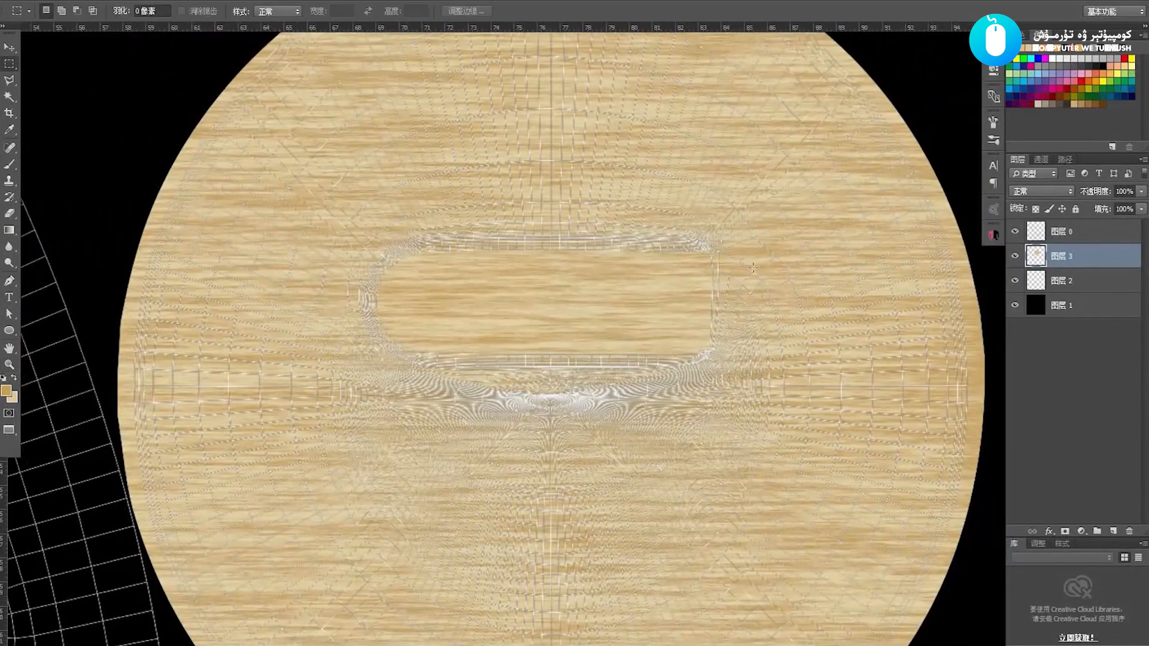
drag(731, 239, 347, 388)
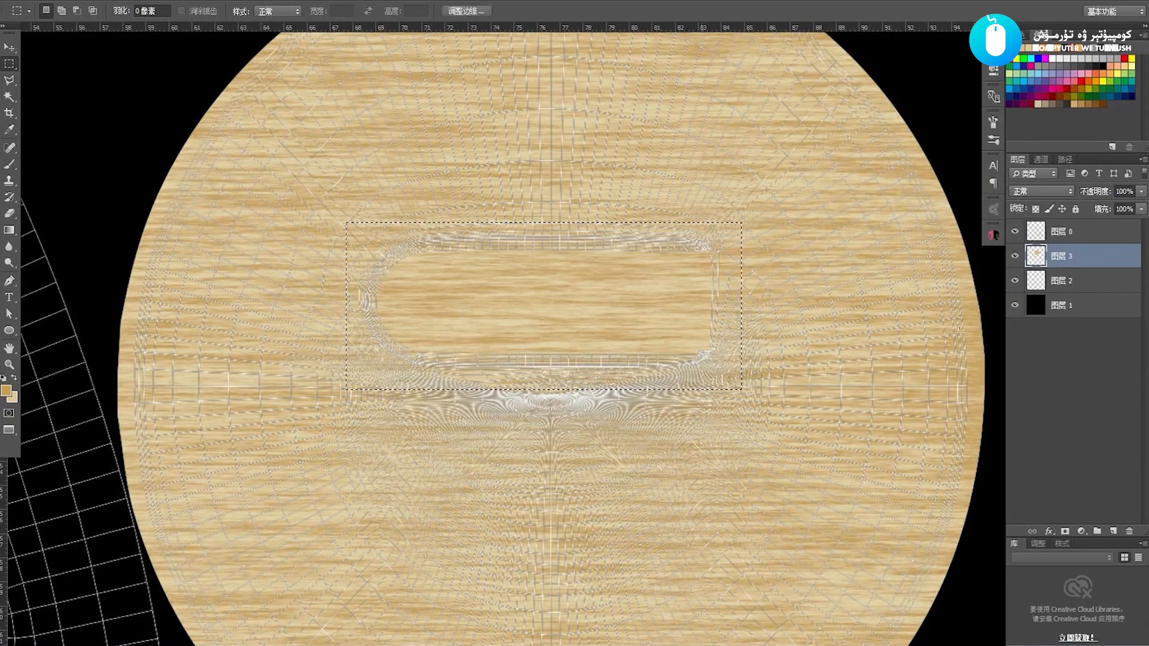
key(ctrl+j)
Move the copied wood patch next to the narrow UV shell at the canvas edge
key(v)
drag(623, 311, 686, 441)
key(z)
drag(765, 431, 835, 490)
key(v)
key(z)
drag(785, 460, 654, 411)
drag(707, 419, 777, 460)
key(v)
Rotate the wood patch by 90° and place it over the narrow UV shell at the canvas edge
key(ctrl+t)
right_click(707, 361)
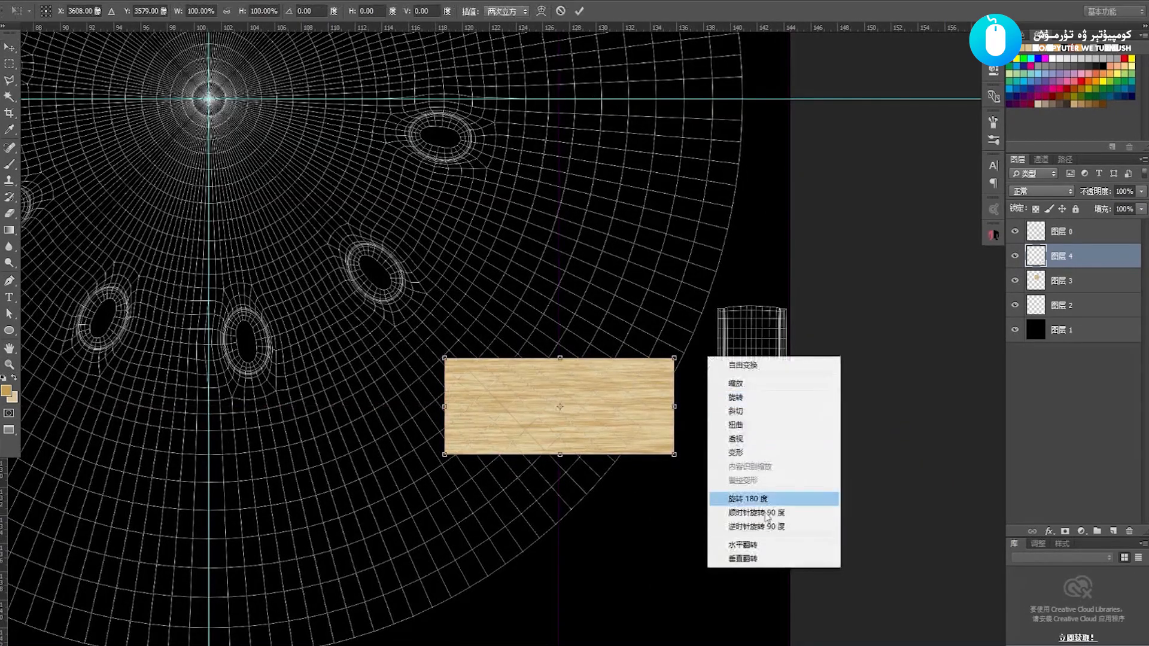
click(744, 521)
key(Return)
drag(639, 442, 785, 451)
Erase the upper corner of the wood patch on 图层 4 where it reaches toward the large round UV shell
key(z)
drag(741, 369, 791, 430)
drag(691, 222, 732, 340)
key(e)
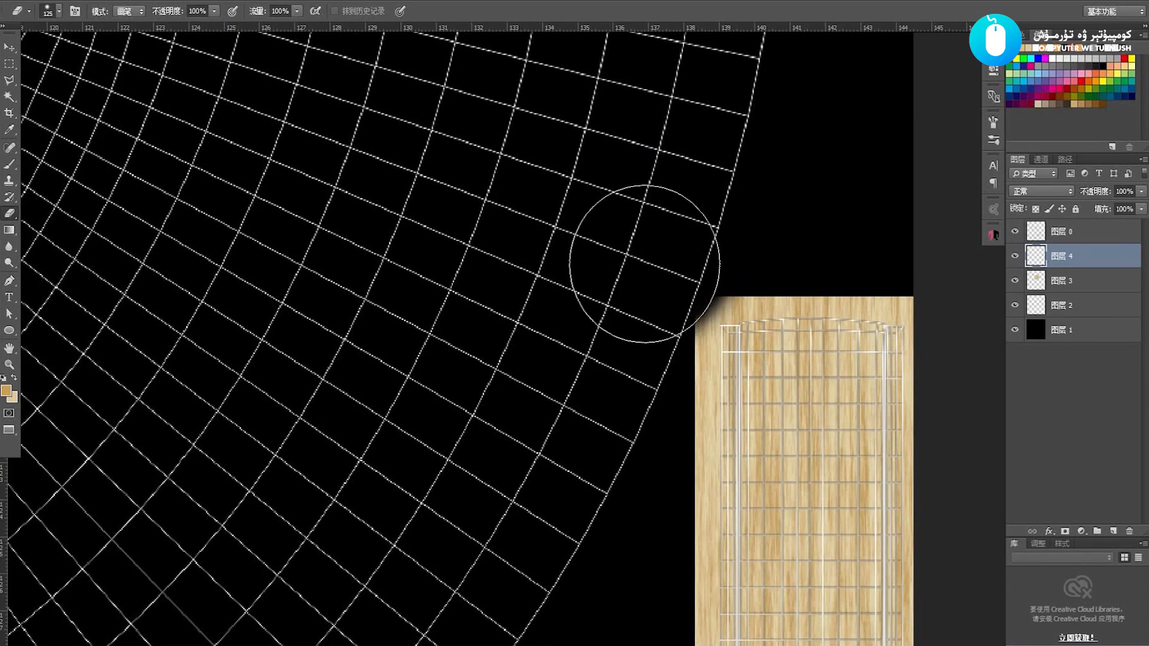
key(z)
mouse_move(705, 394)
mouse_down()
mouse_move(650, 333)
mouse_move(629, 250)
mouse_up()
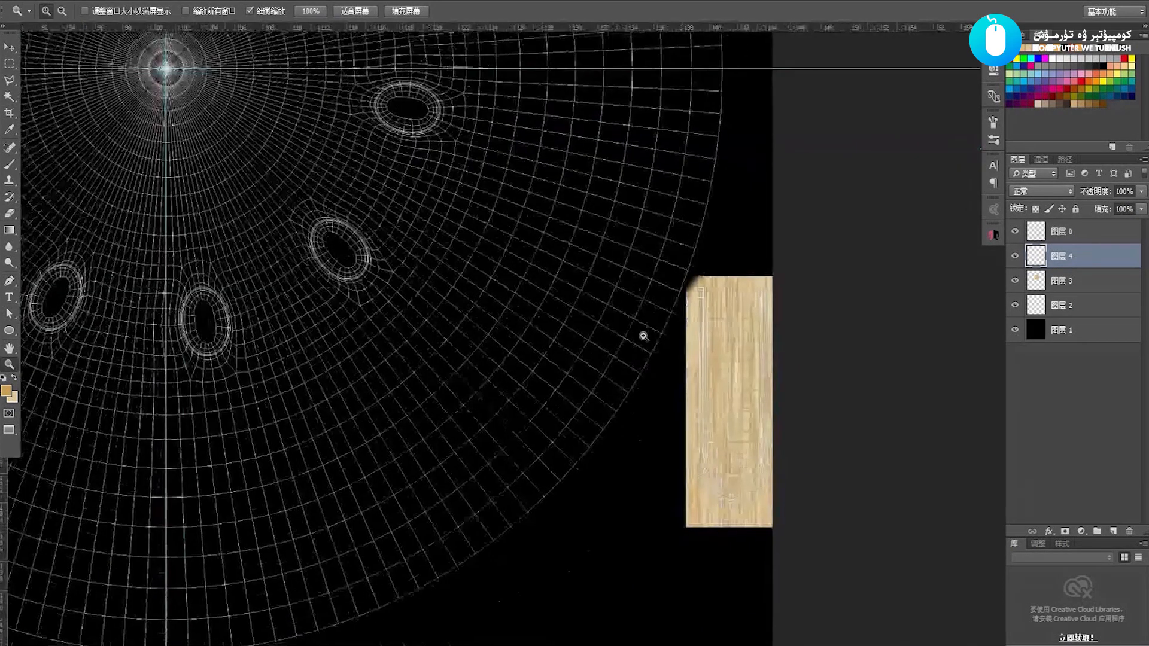
Hide the black background layer 图层 1 and the topmost UV wireframe layer, leaving the wood layers visible
drag(653, 423, 734, 492)
drag(674, 439, 616, 417)
drag(616, 417, 653, 426)
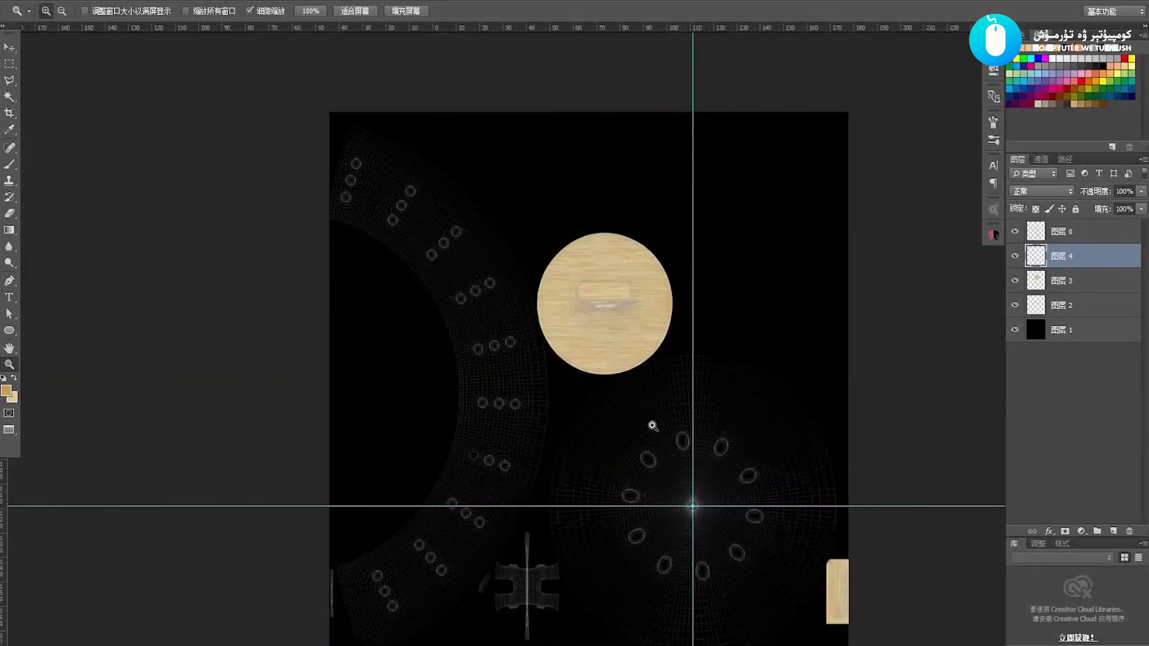
scroll(653, 425, down, 3)
key(v)
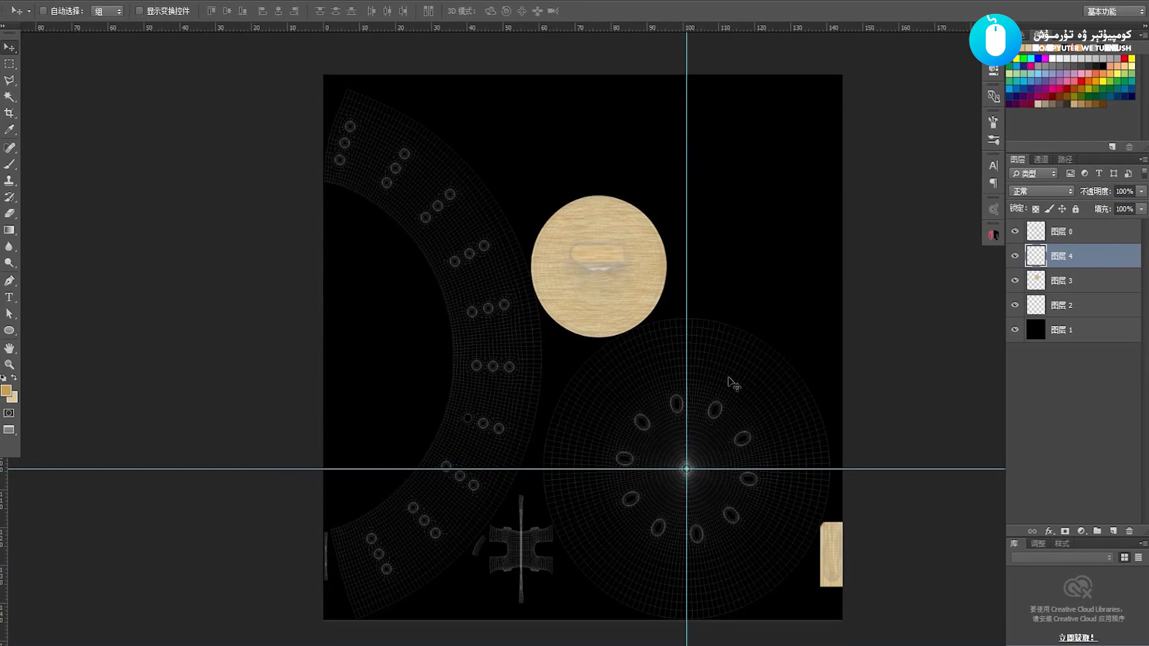
click(1015, 331)
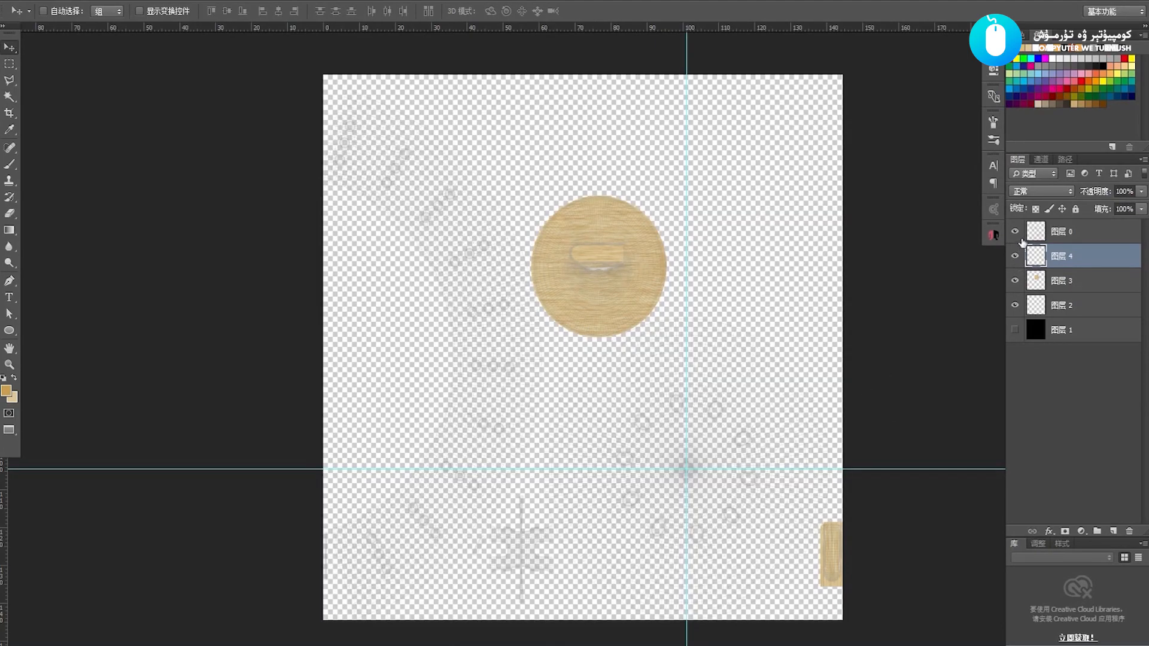
click(1015, 231)
Save the texture as a PNG over the existing qosaq_yol2.png in the imge folder, keeping the default PNG options
key(ctrl+shift+s)
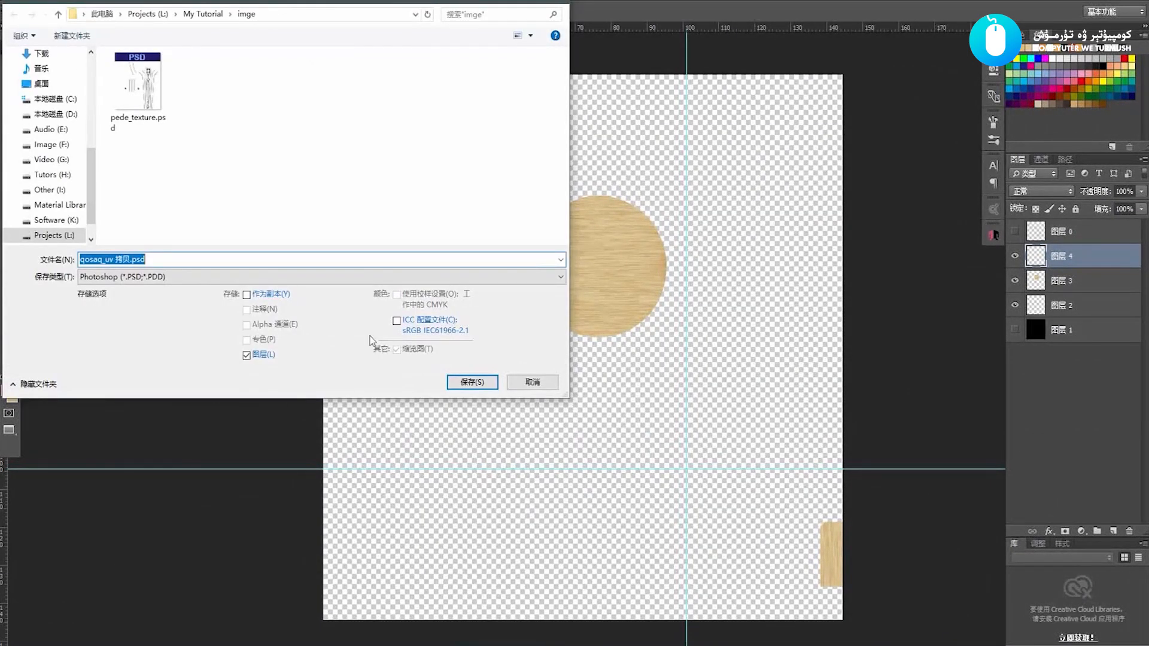
click(317, 276)
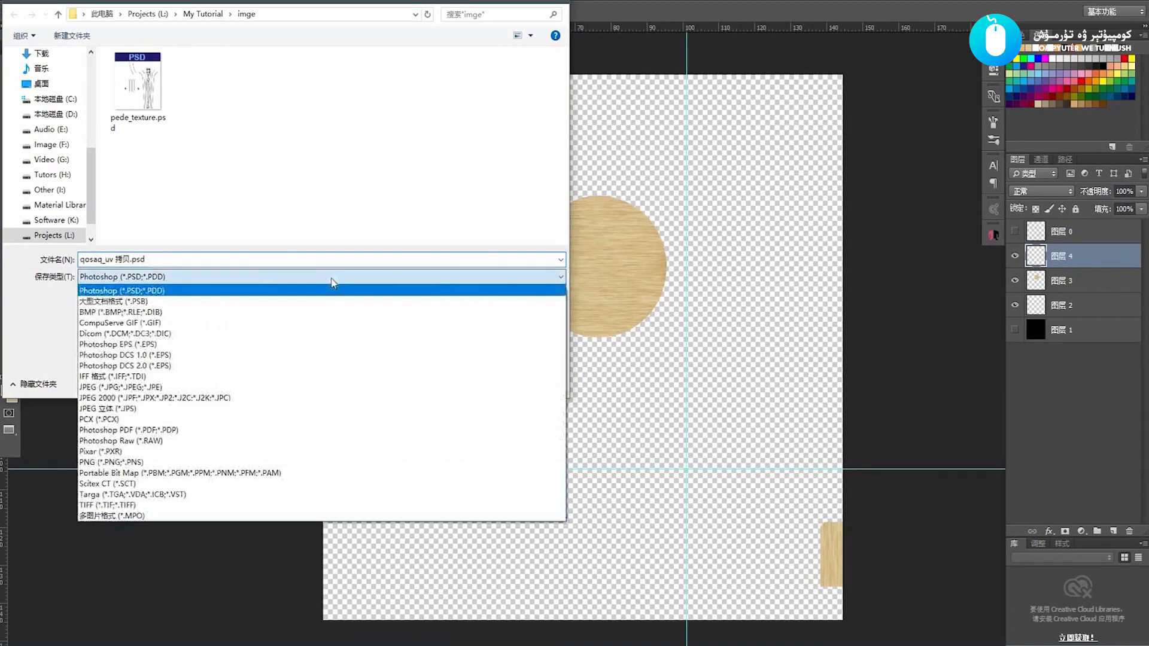
click(159, 463)
double_click(336, 84)
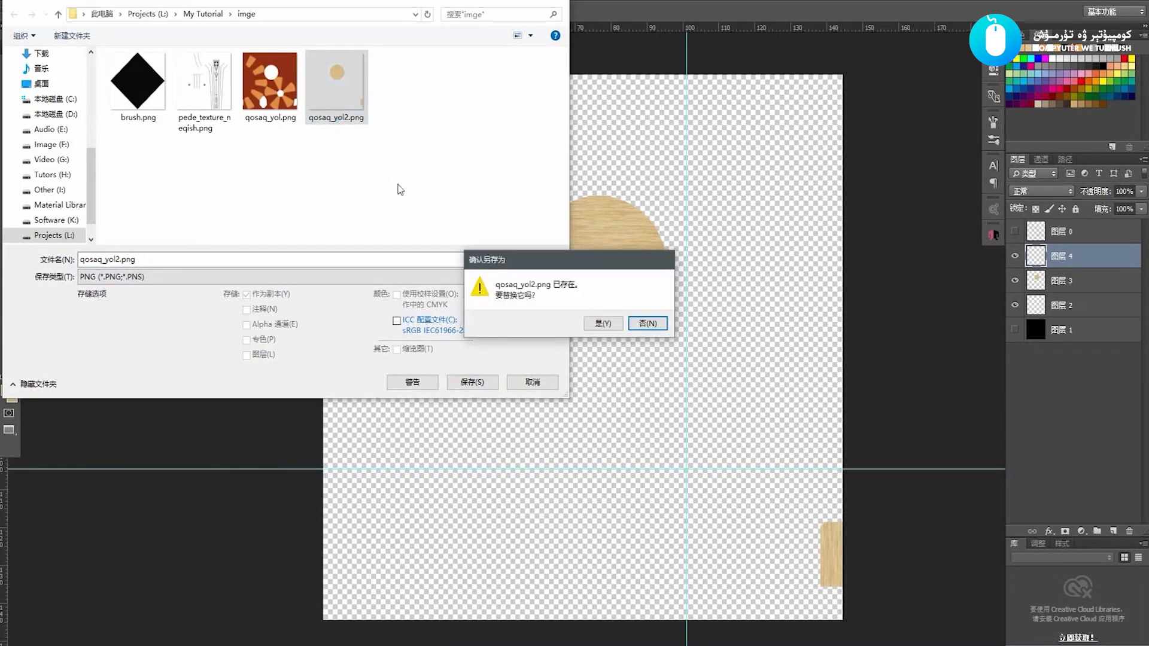
click(602, 323)
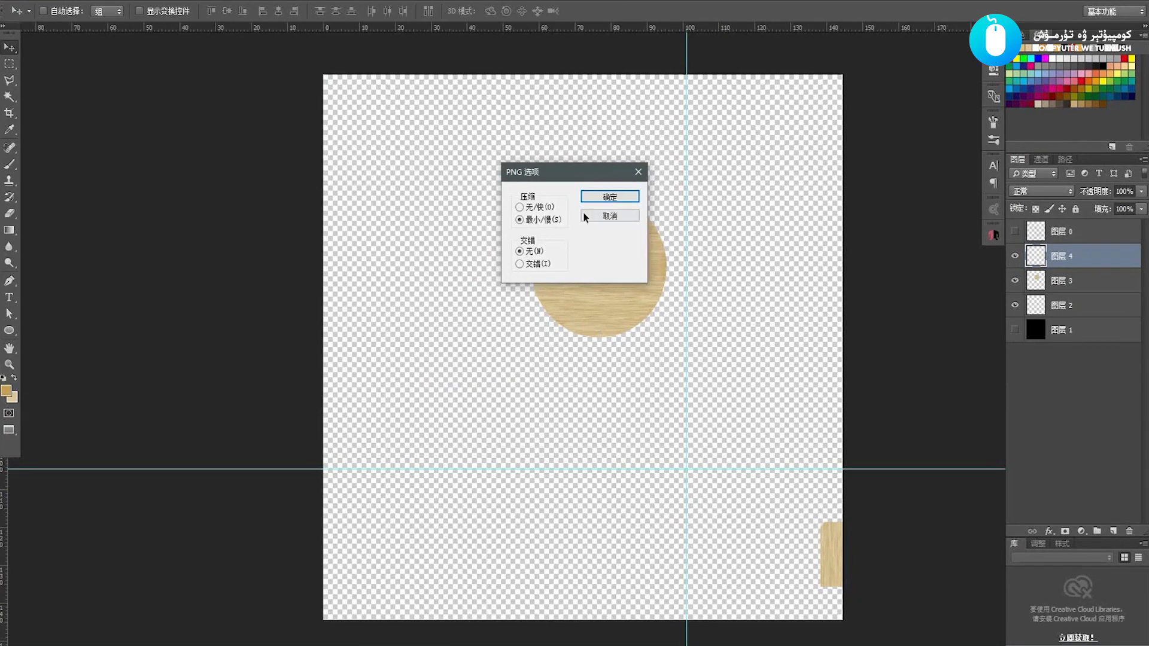
click(603, 195)
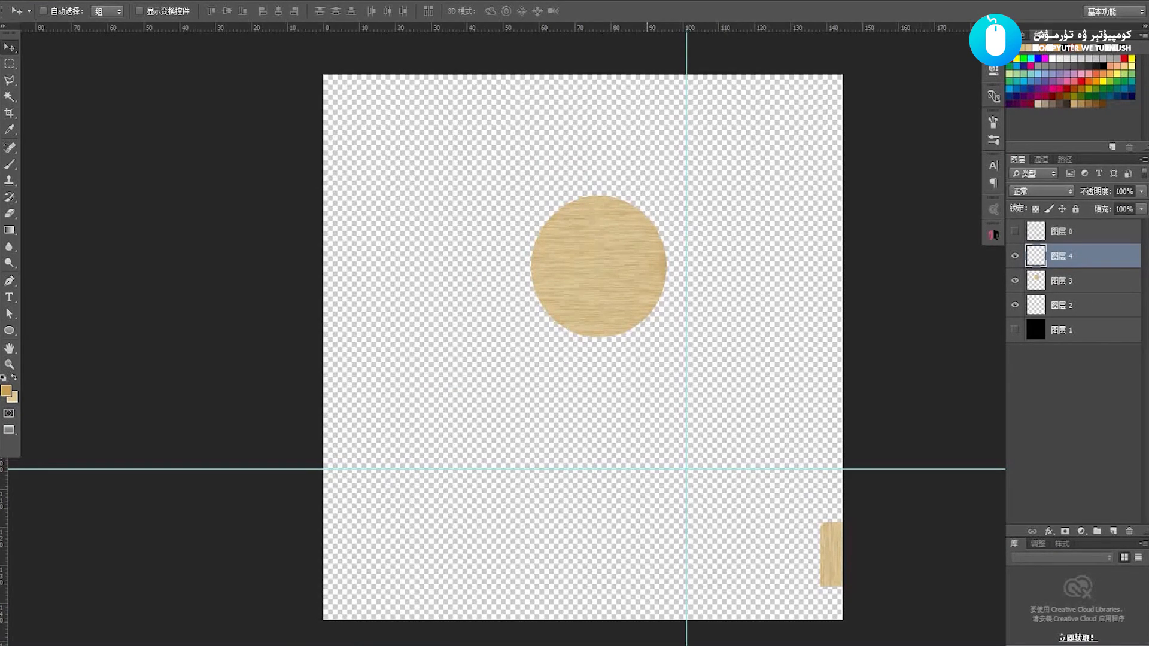
Switch to Mudbox and remove the old qosaq_yol2 paint layer from the Diffuse channel, leaving no extra new layer
key(alt+Tab)
right_click(1070, 111)
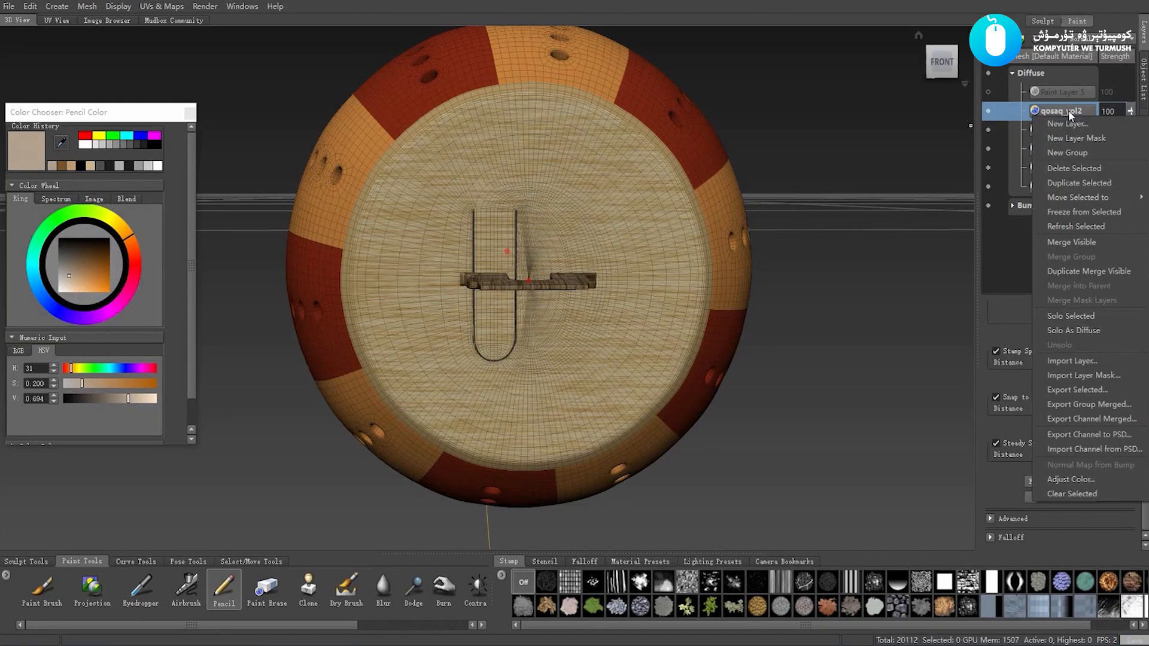
click(1077, 165)
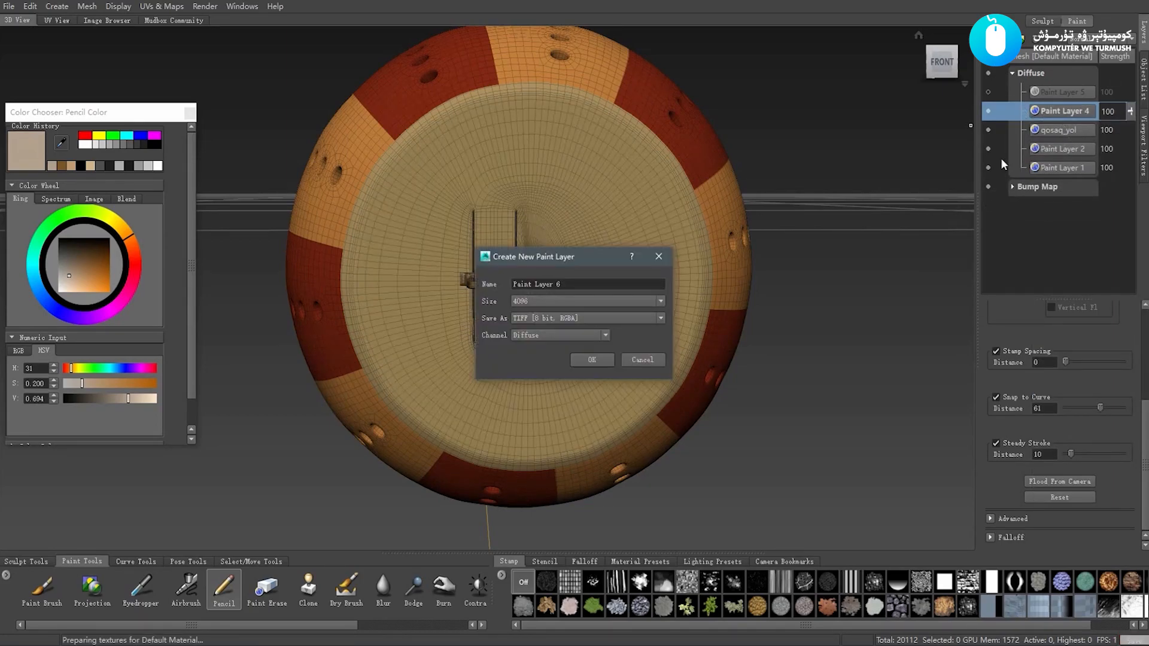
click(591, 359)
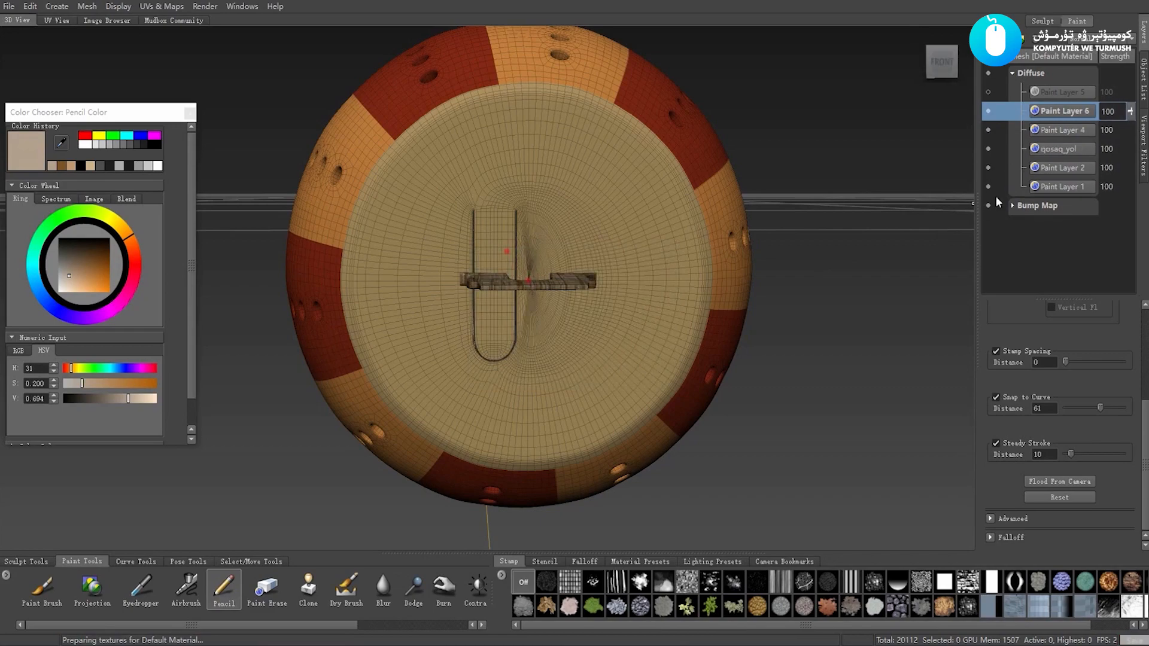
key(Delete)
Import the updated qosaq_yol2 image as a paint layer in the Diffuse channel
right_click(1053, 110)
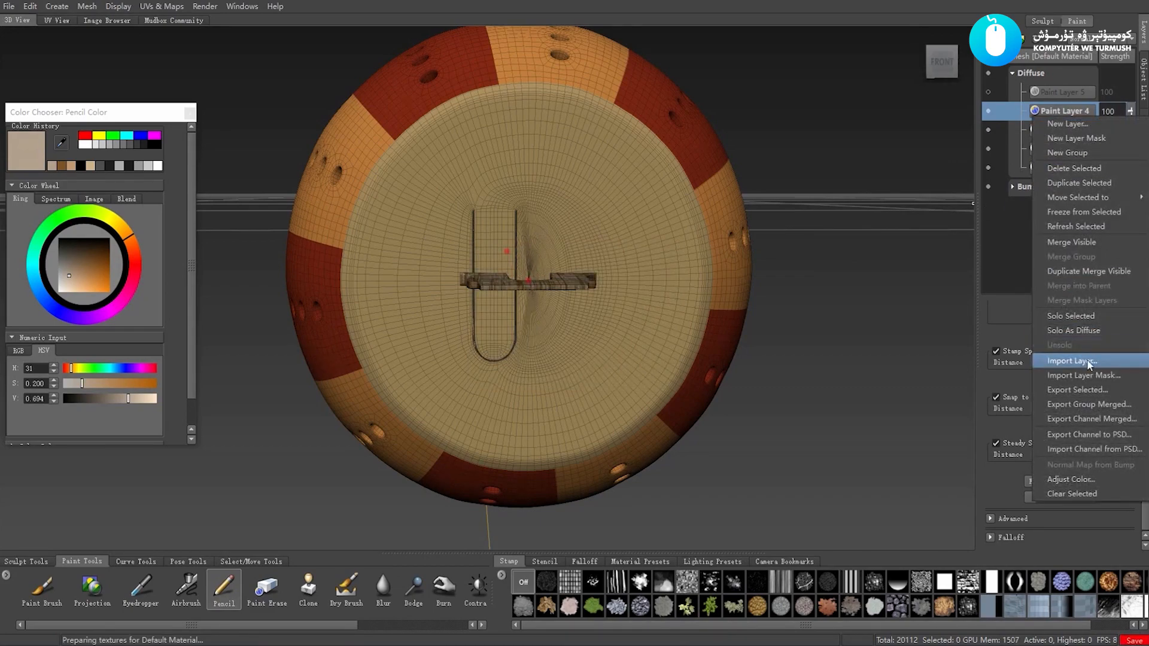
click(1070, 361)
double_click(638, 197)
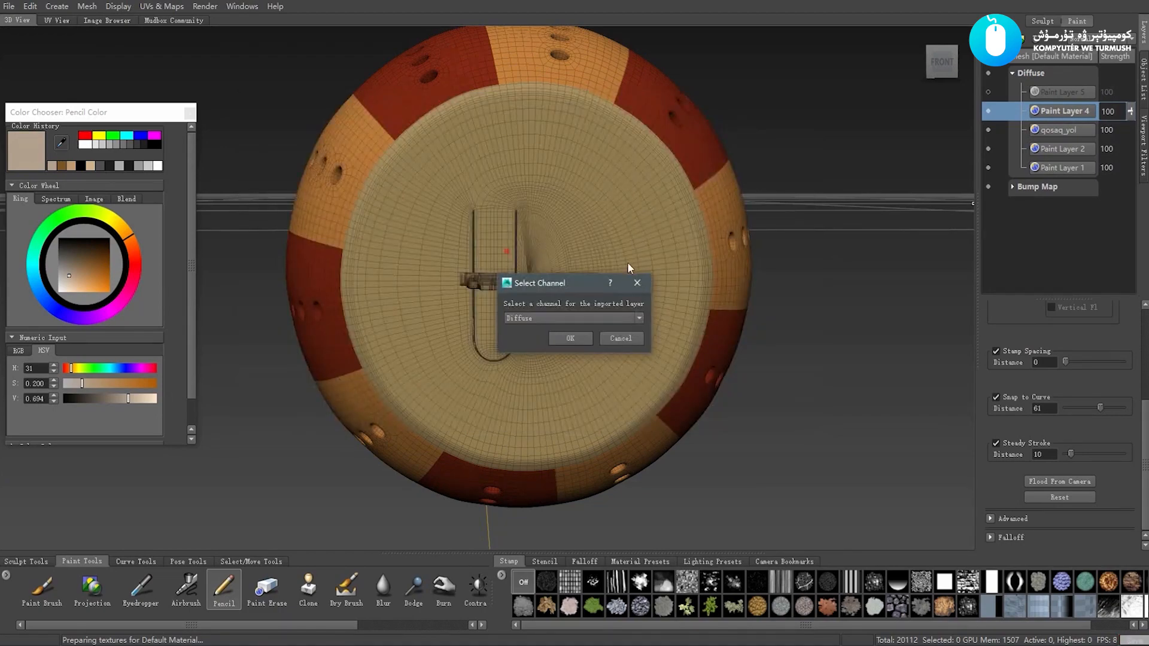
click(577, 336)
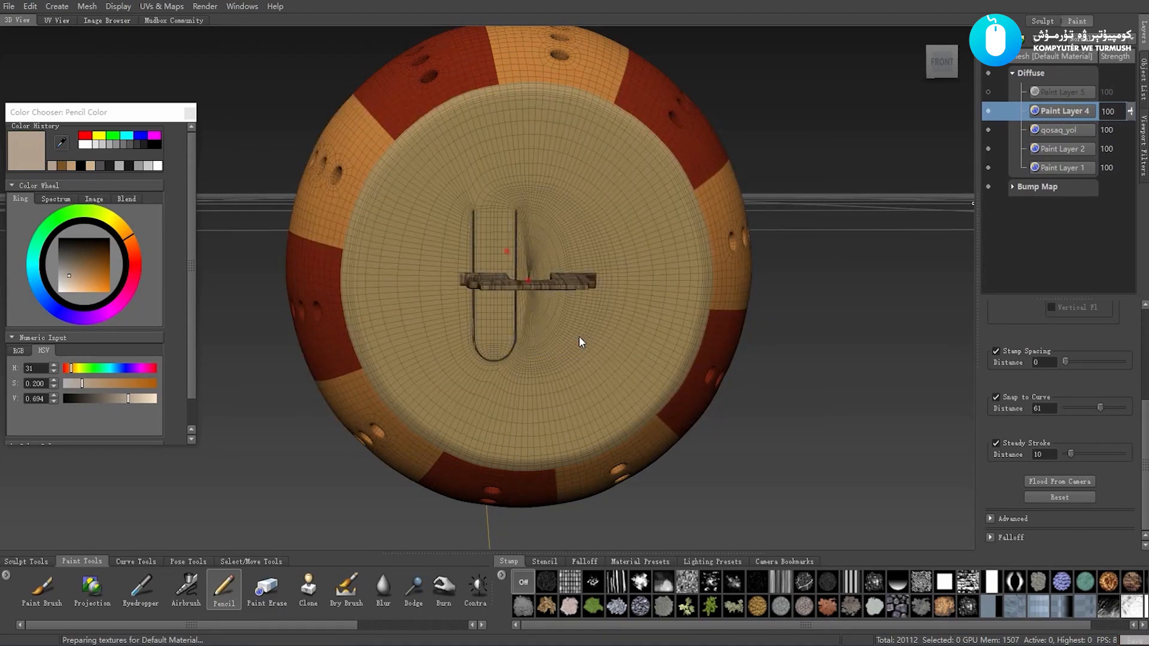
Examine the wood grain on the model's round face and around the slot from close up and from several angles
mouse_move(604, 311)
alt+mouse_down()
mouse_move(596, 272)
mouse_move(538, 302)
mouse_move(594, 316)
alt+mouse_up()
alt+right_drag(594, 316, 695, 348)
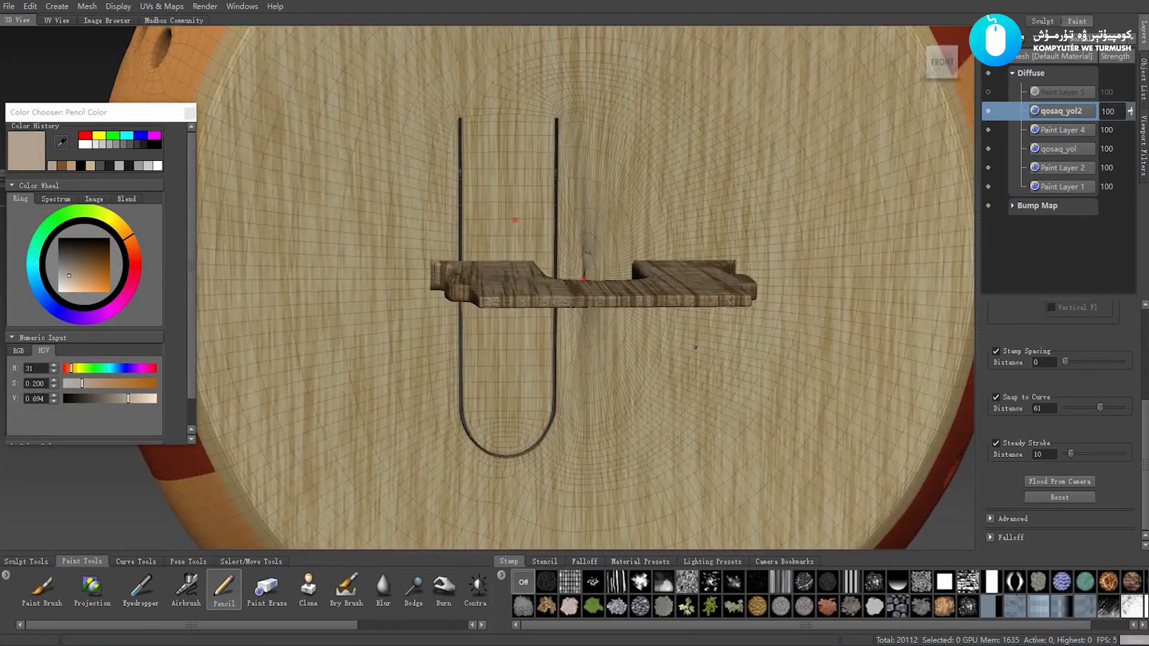
alt+drag(547, 270, 594, 266)
alt+drag(452, 252, 563, 306)
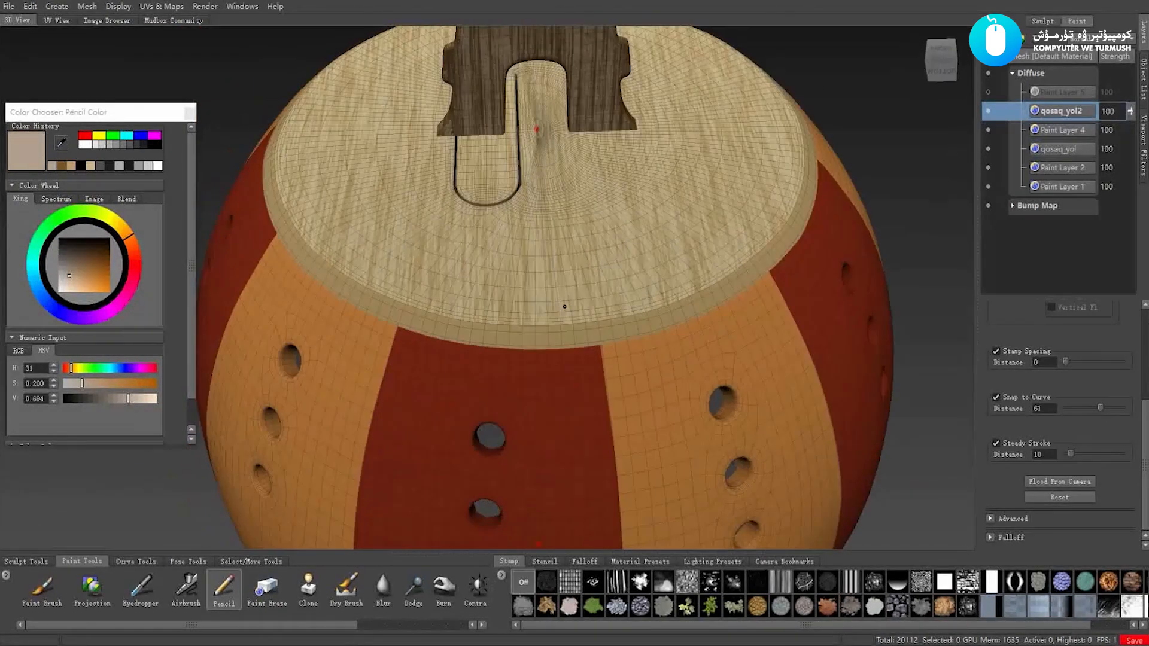
scroll(616, 278, down, 5)
mouse_move(617, 278)
alt+mouse_down()
mouse_move(613, 263)
mouse_move(616, 314)
mouse_move(595, 282)
alt+mouse_up()
scroll(625, 325, up, 3)
scroll(624, 326, down, 2)
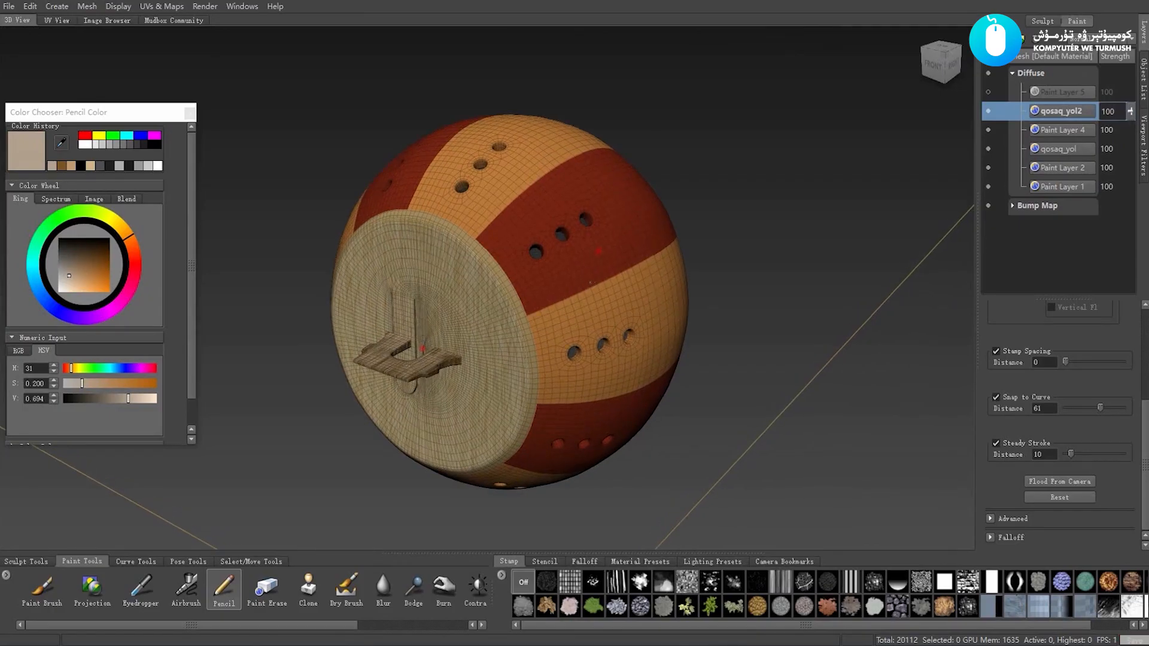